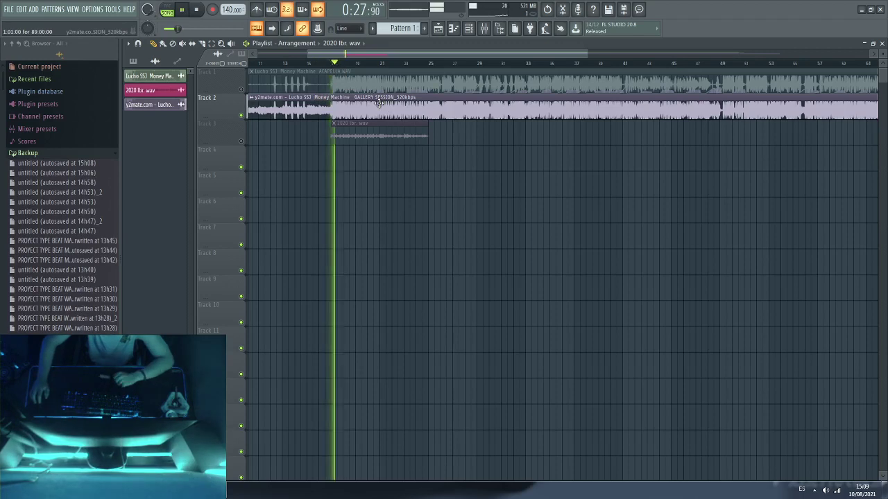
# Step: Play the GALLERY SESSION clip on Track 2 and view its channel settings, ending with playback stopped
pyautogui.doubleClick(378, 104)
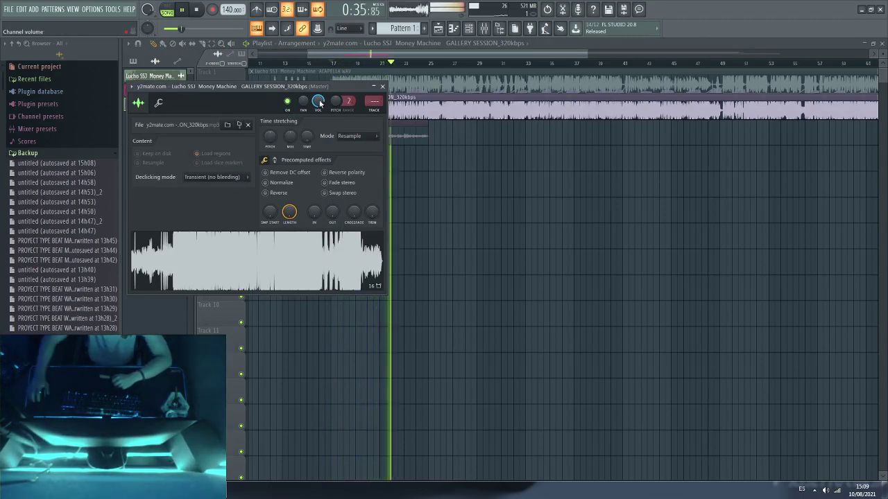
pyautogui.press('Escape')
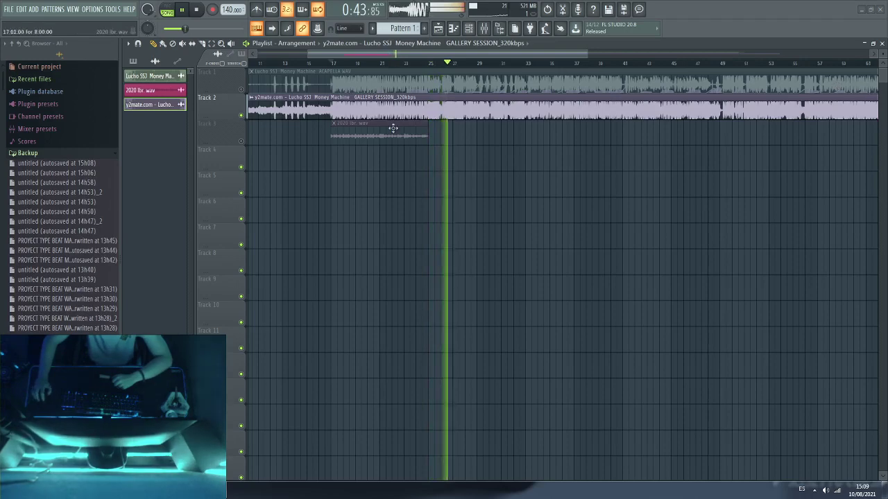
pyautogui.moveTo(412, 53); pyautogui.dragTo(477, 51)
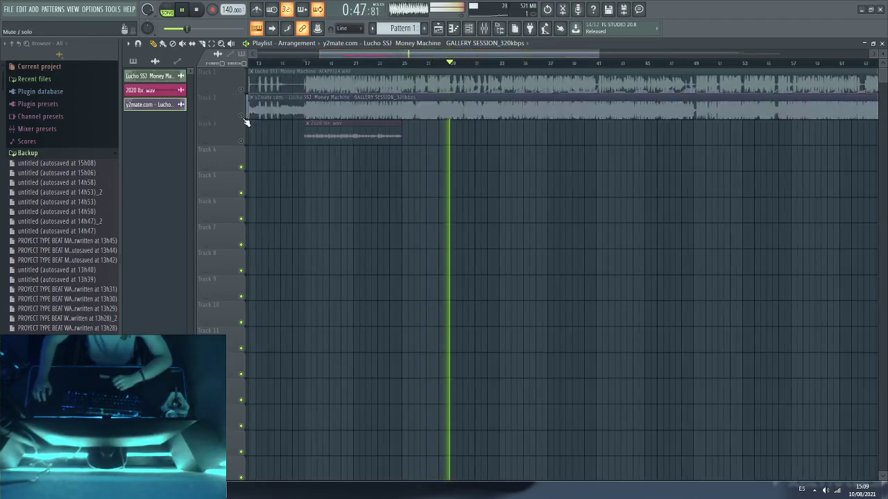
pyautogui.press('space')
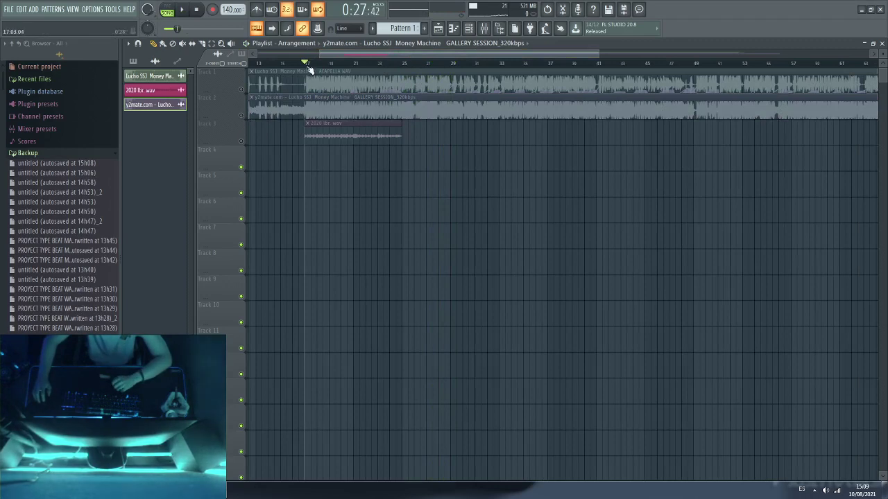
# Step: Solo Track 1 and shift the acapella clip so the vocal phrase starts exactly at bar 17
pyautogui.rightClick(241, 89)
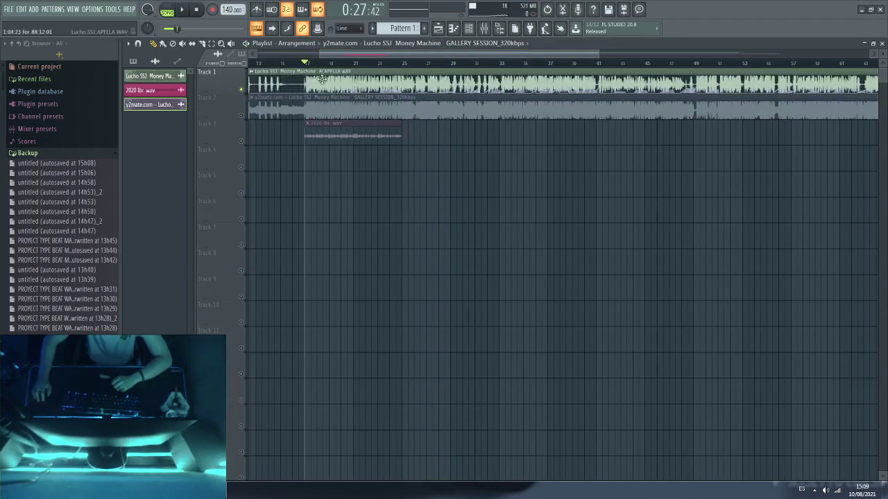
pyautogui.moveTo(323, 72); pyautogui.dragTo(321, 102)
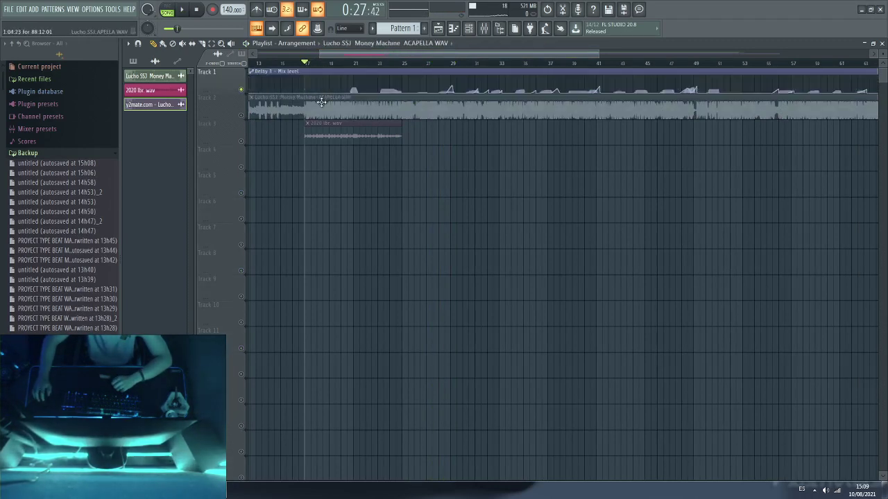
pyautogui.hotkey('ctrl', 'z')
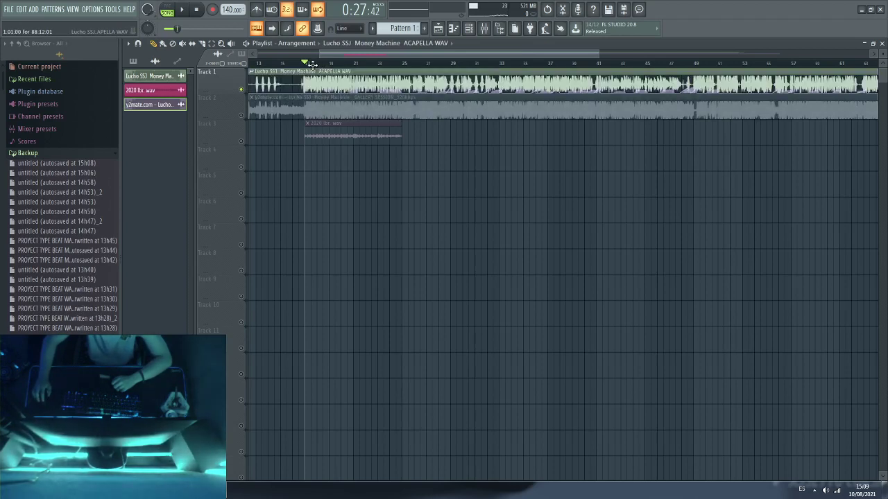
pyautogui.click(317, 65)
pyautogui.moveTo(307, 77); pyautogui.dragTo(314, 78)
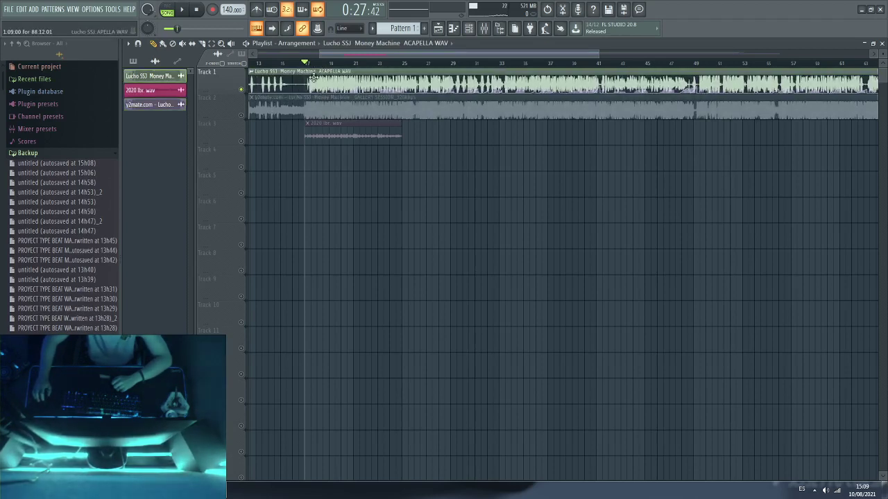
pyautogui.scroll(5, 308, 72)
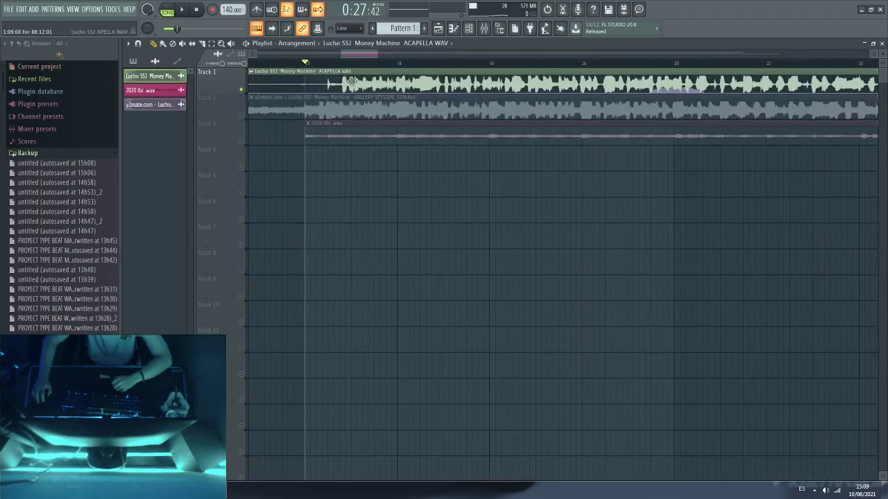
pyautogui.moveTo(355, 84); pyautogui.dragTo(334, 86)
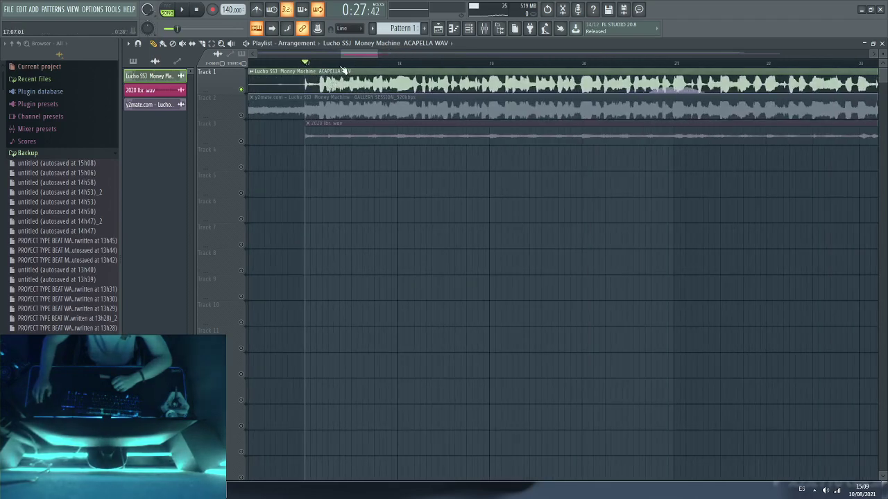
# Step: Spread out the acapella's Insert 1 effect windows, play the vocal through them, and view the acapella clip's channel settings
pyautogui.scroll(-6, 343, 72)
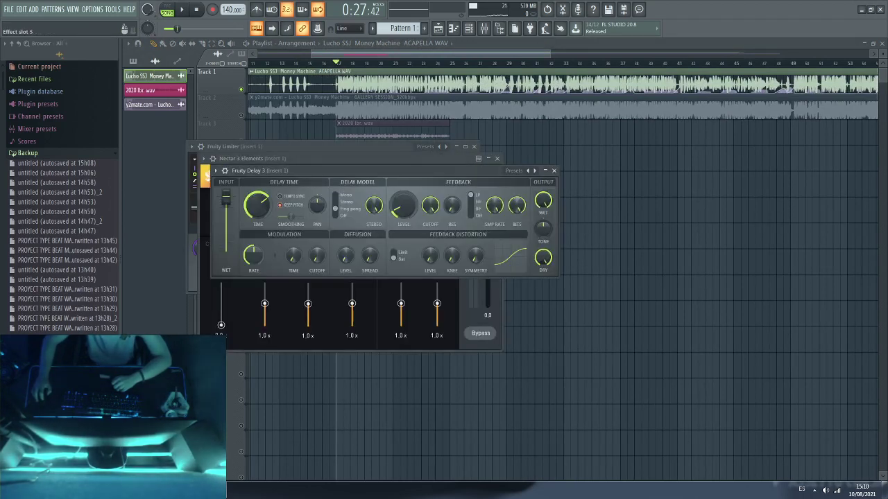
pyautogui.moveTo(415, 171); pyautogui.dragTo(732, 156)
pyautogui.moveTo(380, 165); pyautogui.dragTo(256, 284)
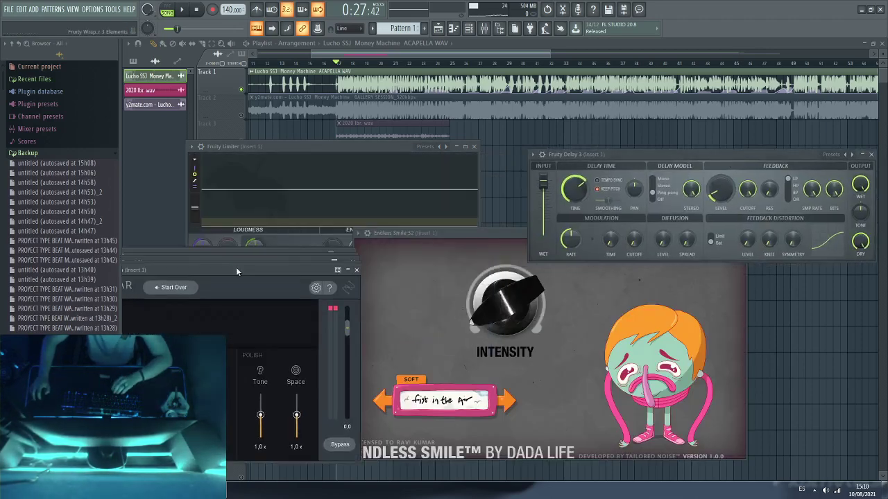
pyautogui.press('space')
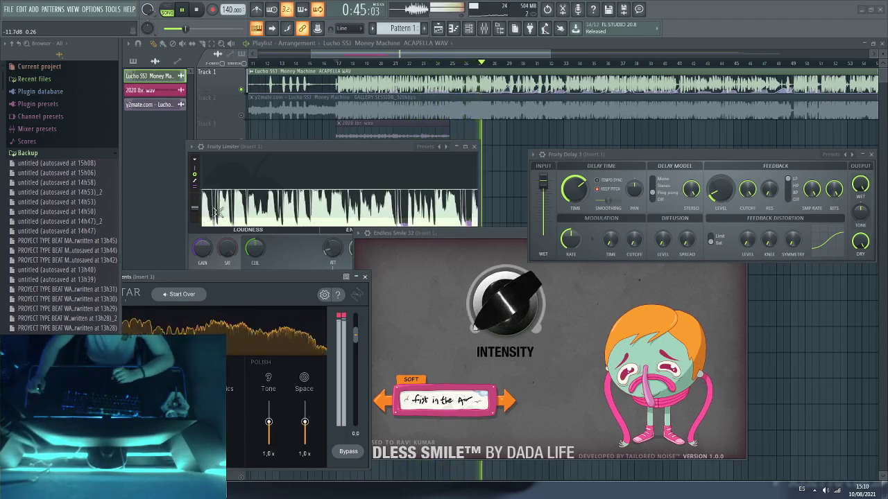
pyautogui.doubleClick(449, 77)
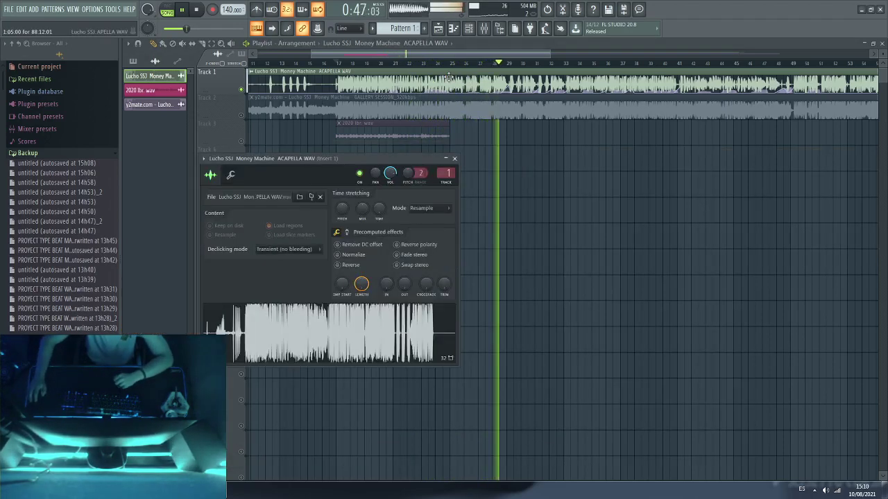
pyautogui.click(535, 256)
pyautogui.hotkey('ctrl', 'z')
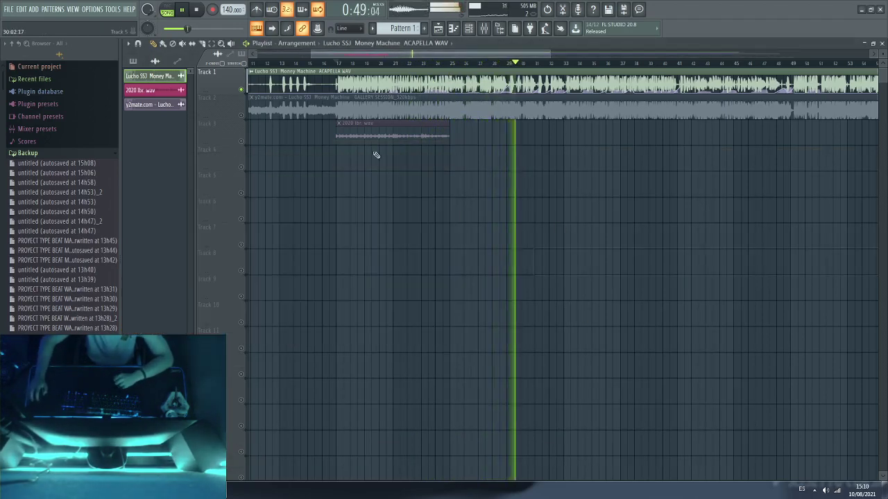
# Step: Mute Track 1, enable Track 3, and play the 2020 lbr. wav loop while viewing its channel settings
pyautogui.click(240, 90)
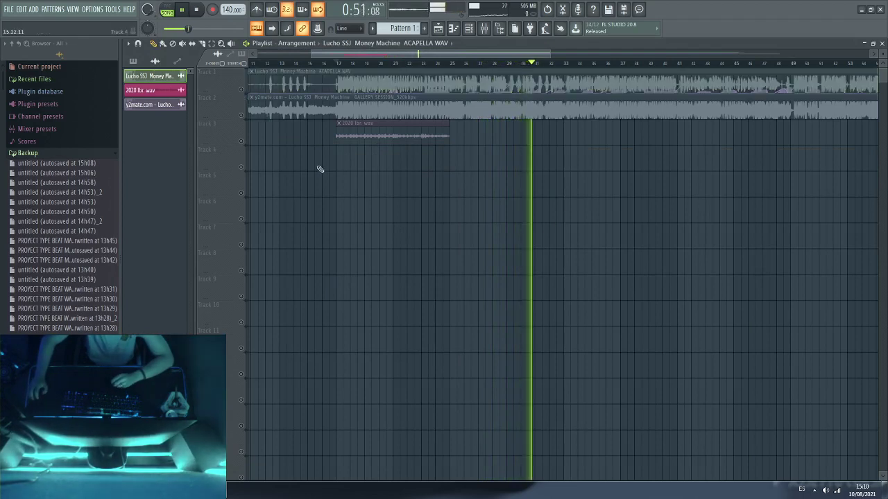
pyautogui.press('space')
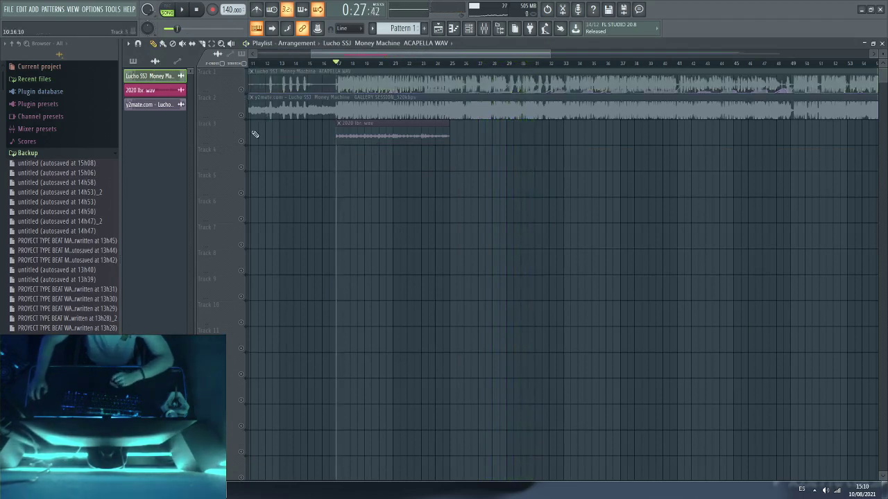
pyautogui.click(240, 141)
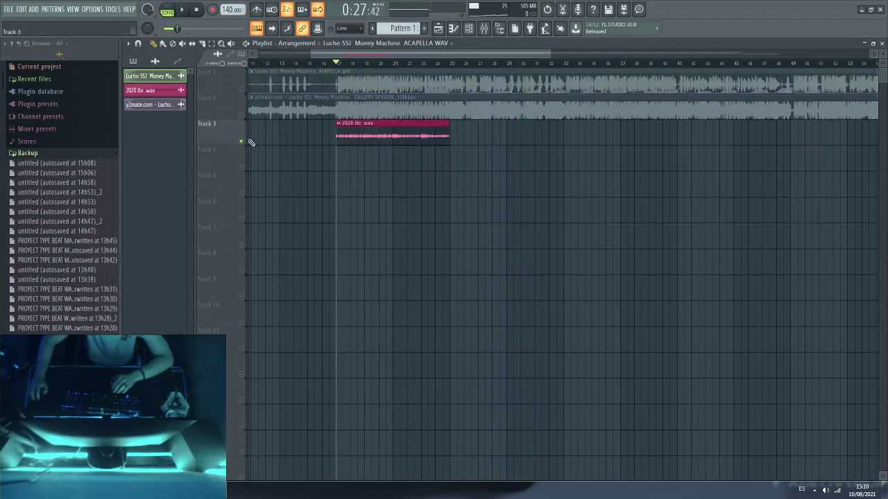
pyautogui.press('space')
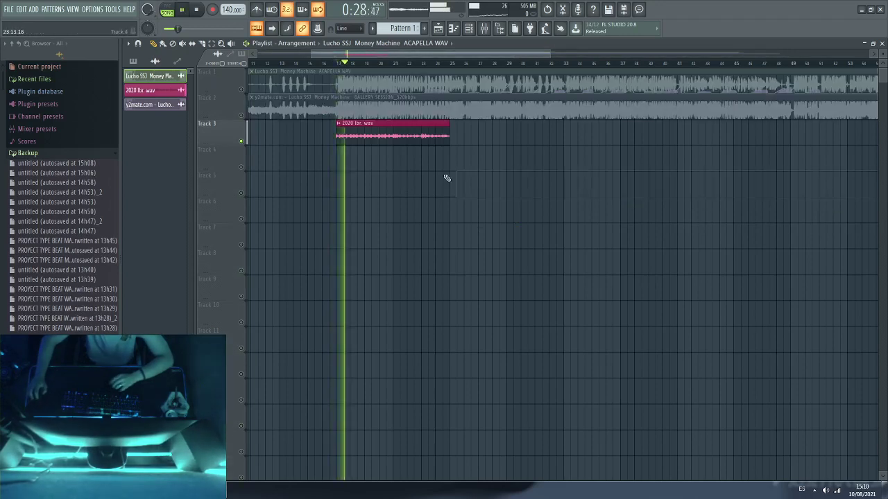
pyautogui.doubleClick(425, 138)
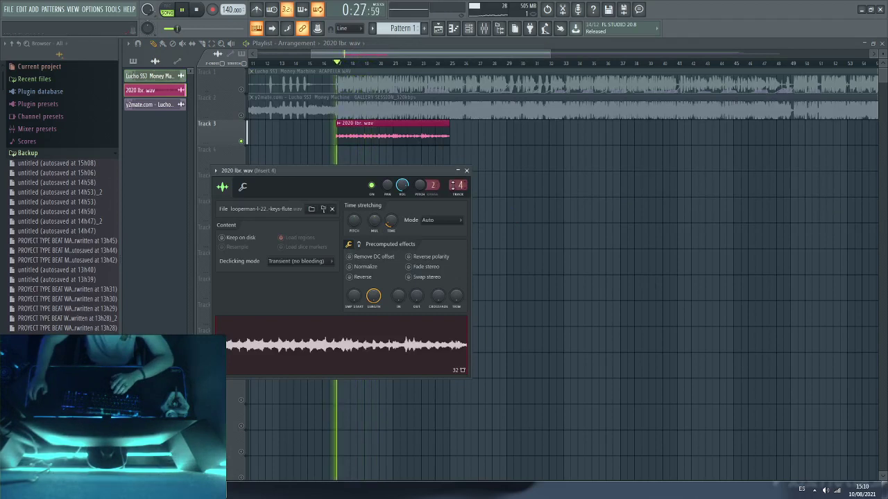
pyautogui.click(466, 170)
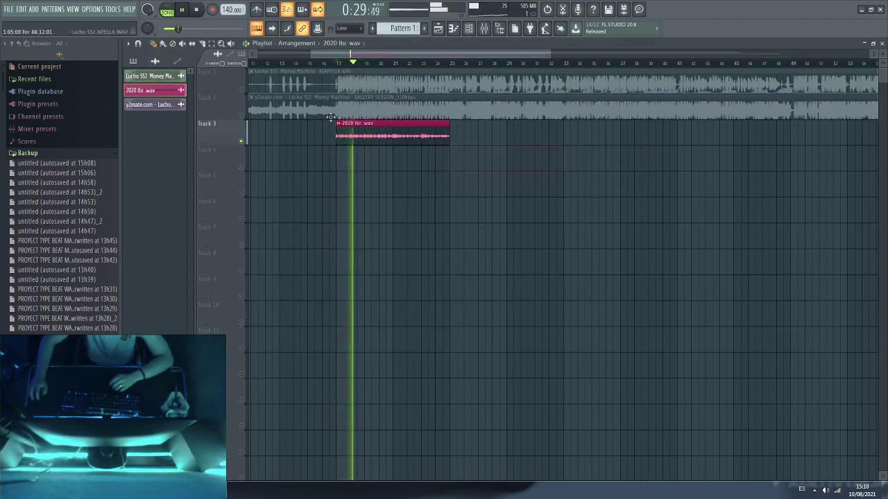
# Step: Slice the 2020 lbr. wav clip on Track 3 at bar 21 and move its second half to Track 6
pyautogui.click(202, 44)
pyautogui.moveTo(393, 151); pyautogui.dragTo(393, 122)
pyautogui.click(154, 43)
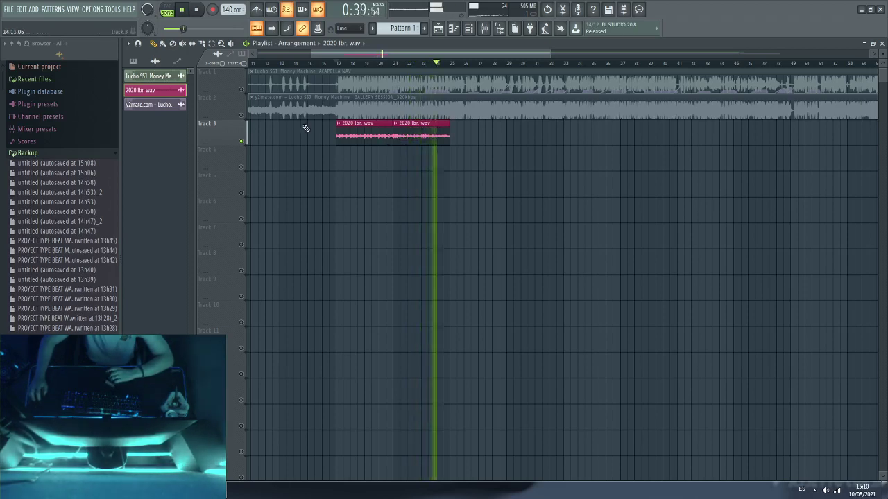
pyautogui.press('space')
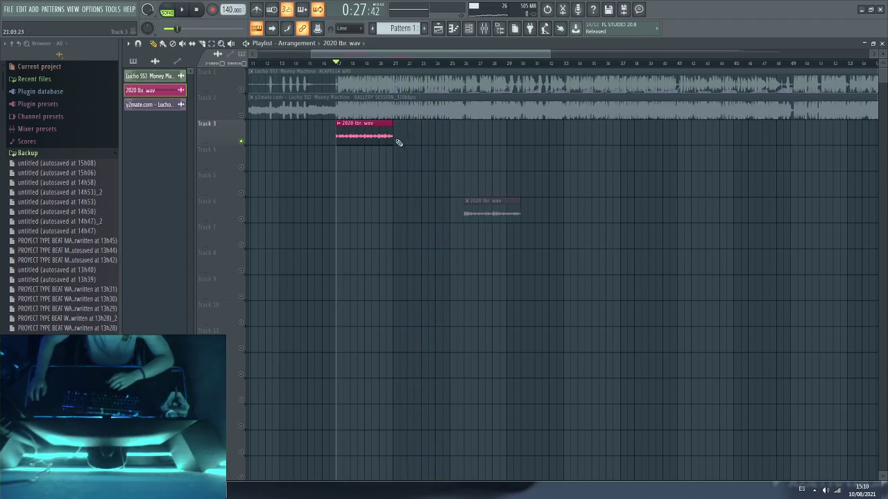
# Step: Make the remaining half of the loop on Track 3 unique and repeat it back to back up to bar 33
pyautogui.click(342, 124)
pyautogui.click(372, 193)
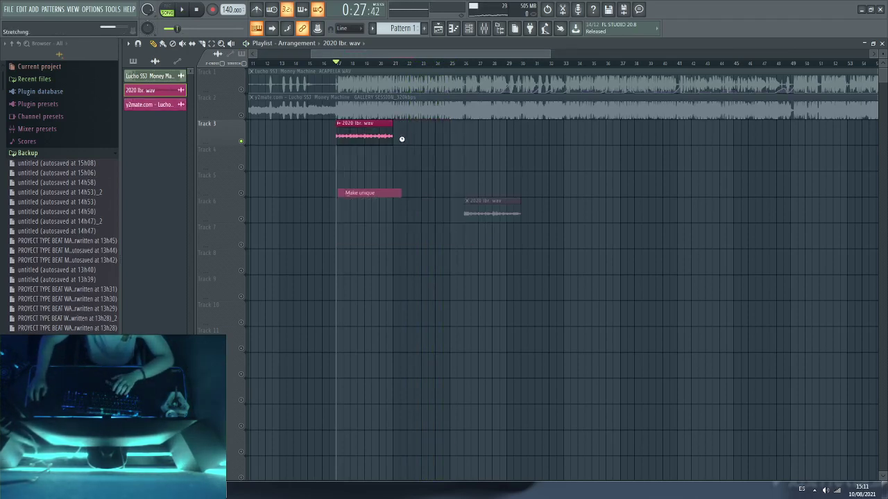
pyautogui.press('space')
pyautogui.click(403, 138)
pyautogui.moveTo(416, 135); pyautogui.dragTo(409, 135)
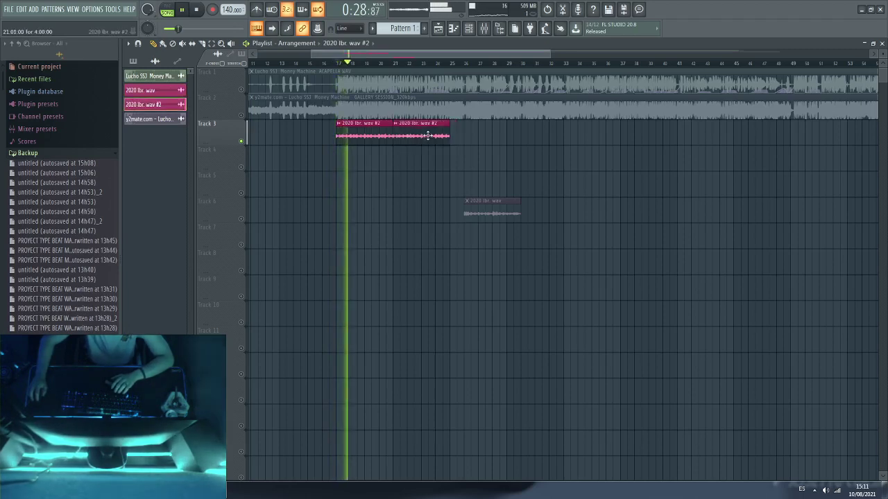
pyautogui.click(451, 158)
pyautogui.hotkey('ctrl', 'b')
pyautogui.hotkey('ctrl', 'b')
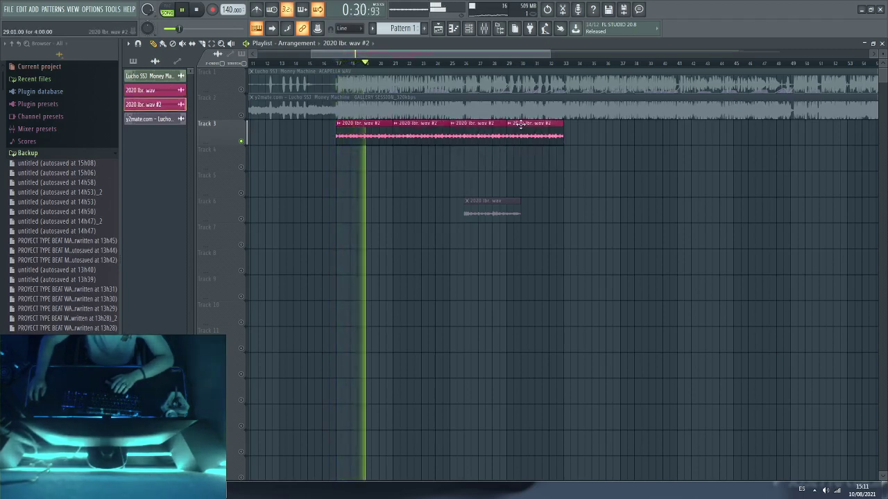
# Step: Place a copy of the loop on Track 4 spanning bars 21 to 25 and make it unique
pyautogui.click(393, 162)
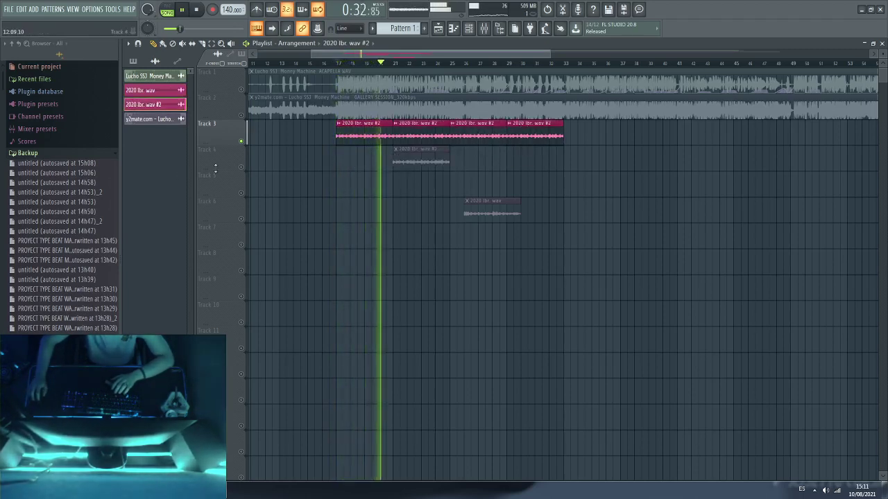
pyautogui.click(395, 149)
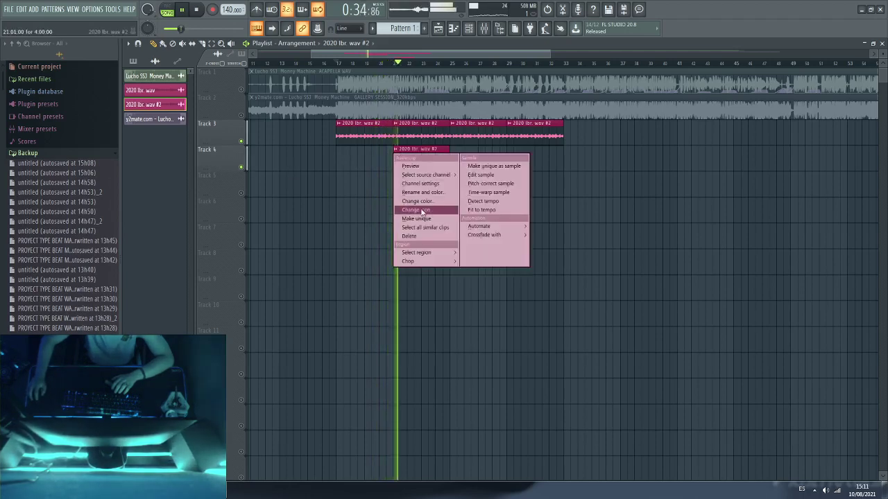
pyautogui.click(416, 218)
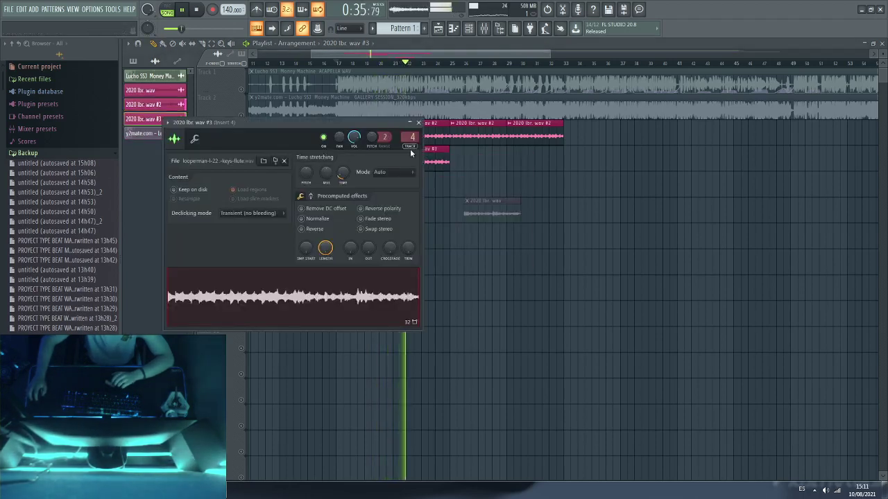
pyautogui.click(503, 178)
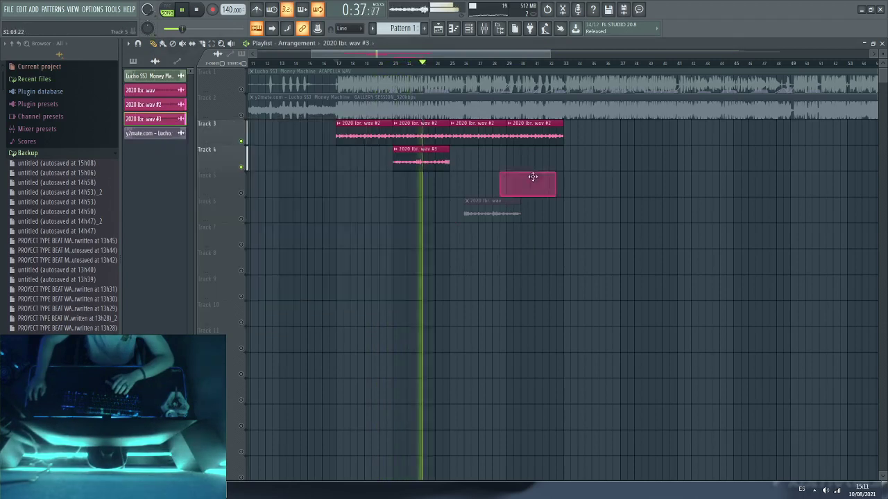
pyautogui.rightClick(533, 177)
pyautogui.moveTo(448, 159); pyautogui.dragTo(507, 161)
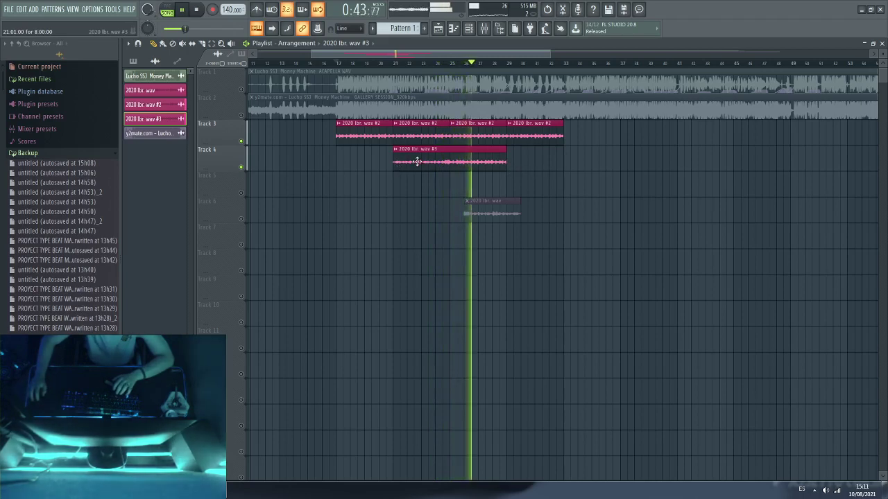
pyautogui.moveTo(505, 162); pyautogui.dragTo(451, 164)
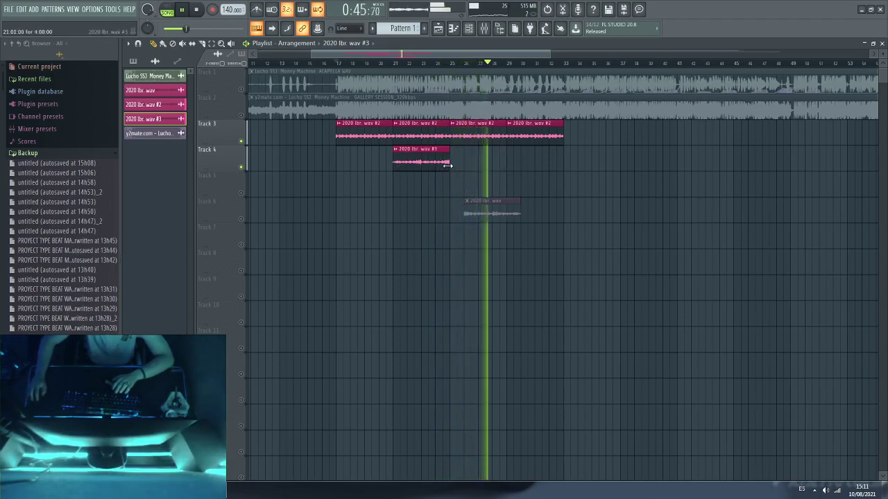
# Step: Cut the Track 4 clip down to two short pieces on Track 5 and move the Track 6 loop half to bar 25 on Track 4
pyautogui.moveTo(417, 61); pyautogui.dragTo(410, 63)
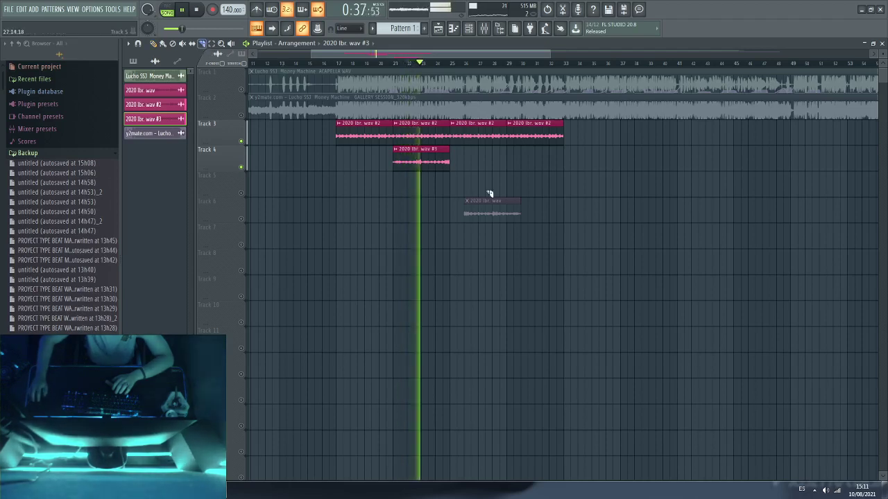
pyautogui.press('space')
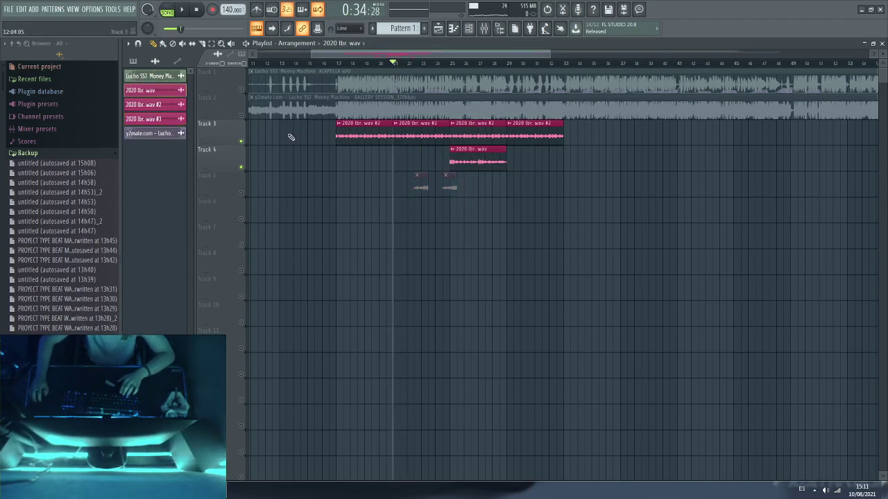
pyautogui.press('space')
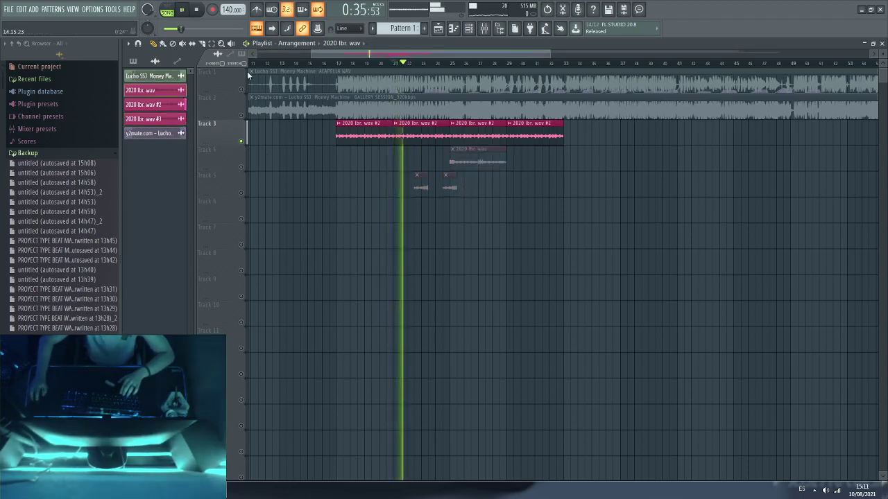
# Step: Select bars 21 to 25 and add Fruity Parametric EQ 2 to Insert 4 using the 20Hz + 18kHz cut preset, with its high pass at about 95 Hz
pyautogui.moveTo(393, 65); pyautogui.dragTo(449, 66)
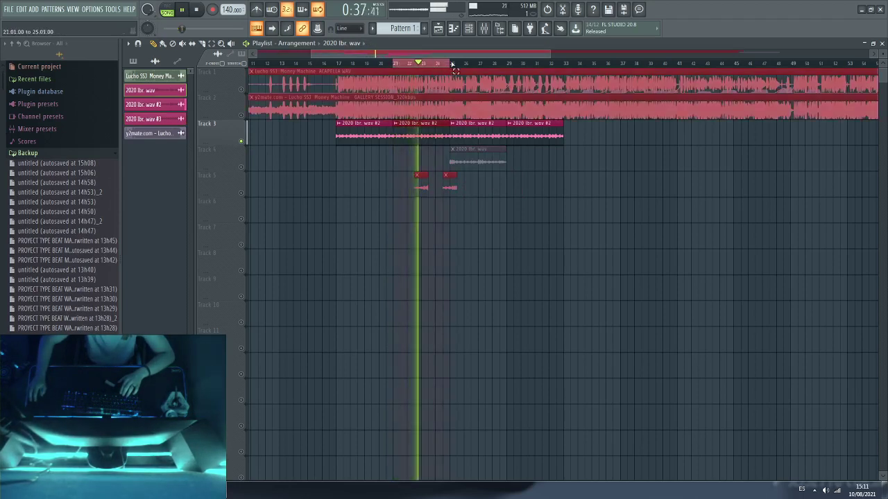
pyautogui.click(536, 262)
pyautogui.rightClick(537, 264)
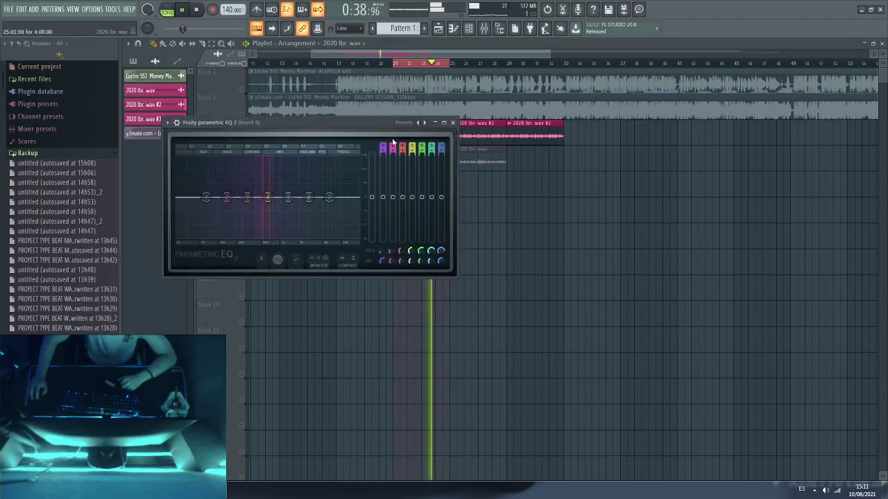
pyautogui.click(425, 124)
pyautogui.moveTo(200, 201)
pyautogui.mouseDown()
pyautogui.moveTo(254, 201)
pyautogui.moveTo(218, 198)
pyautogui.mouseUp()
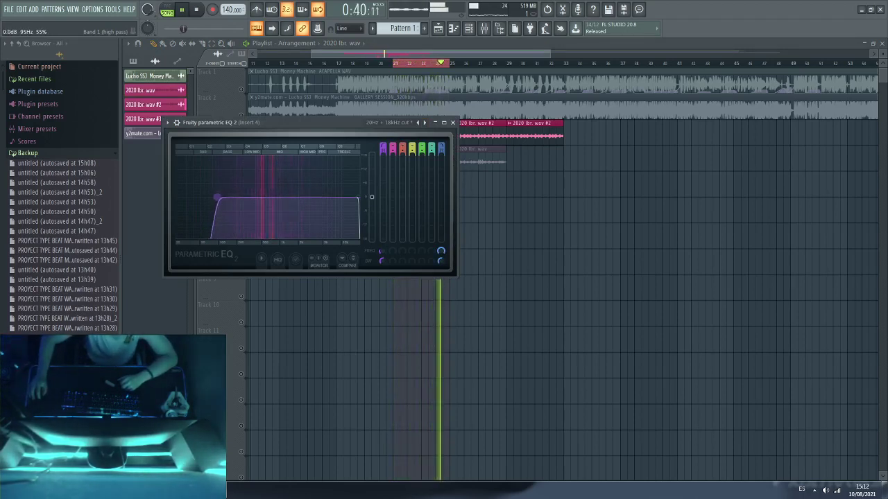
# Step: Load Endless Smile on mixer Insert 4 and adjust its intensity
pyautogui.click(565, 191)
pyautogui.rightClick(567, 191)
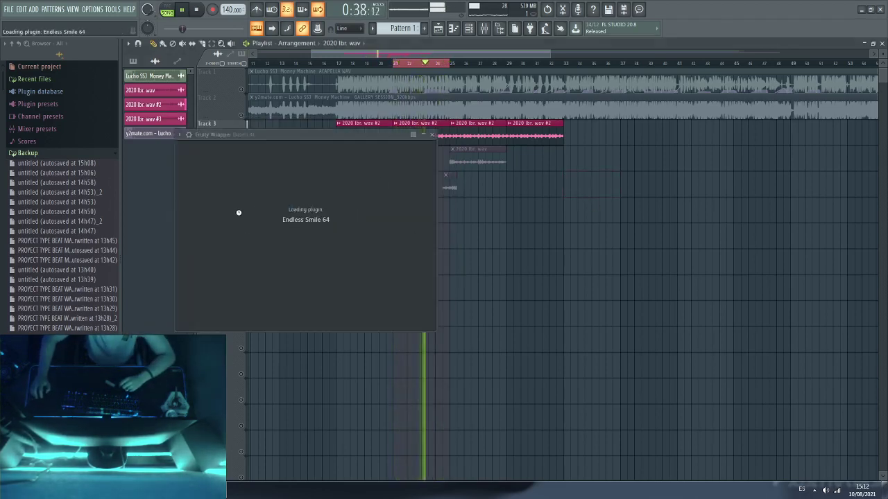
pyautogui.moveTo(319, 216); pyautogui.dragTo(335, 165)
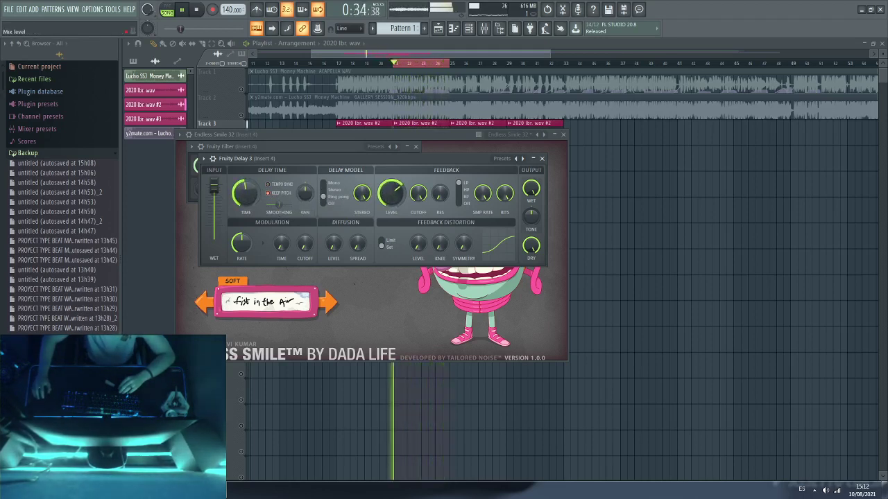
# Step: Create an automation clip for Fruity Delay 3's mix level and remove the stray copy on Track 8
pyautogui.click(636, 264)
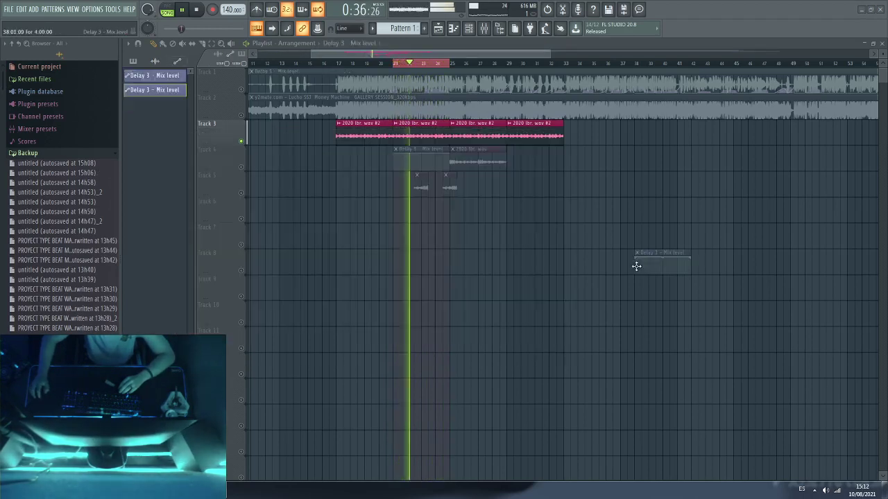
pyautogui.rightClick(635, 263)
pyautogui.press('space')
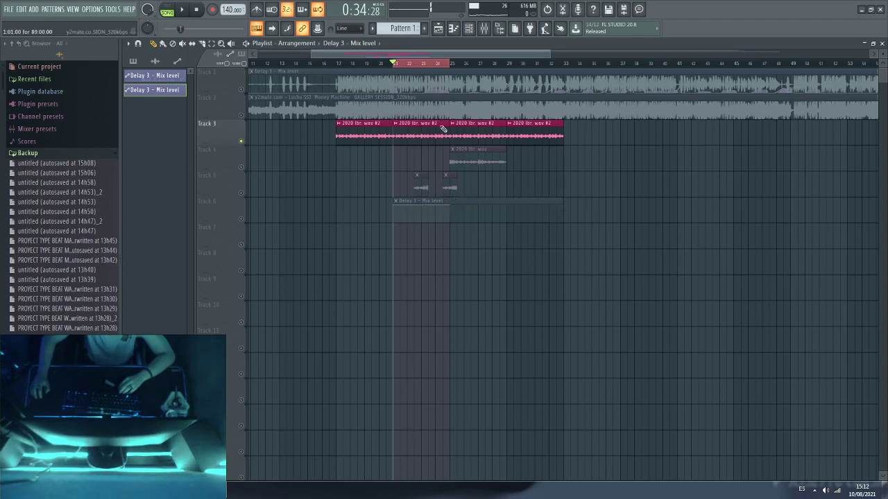
# Step: Extend the time selection to bars 17 to 33 and move the Delay 3 mix level clip on Track 6 to bar 17
pyautogui.moveTo(452, 66); pyautogui.dragTo(560, 78)
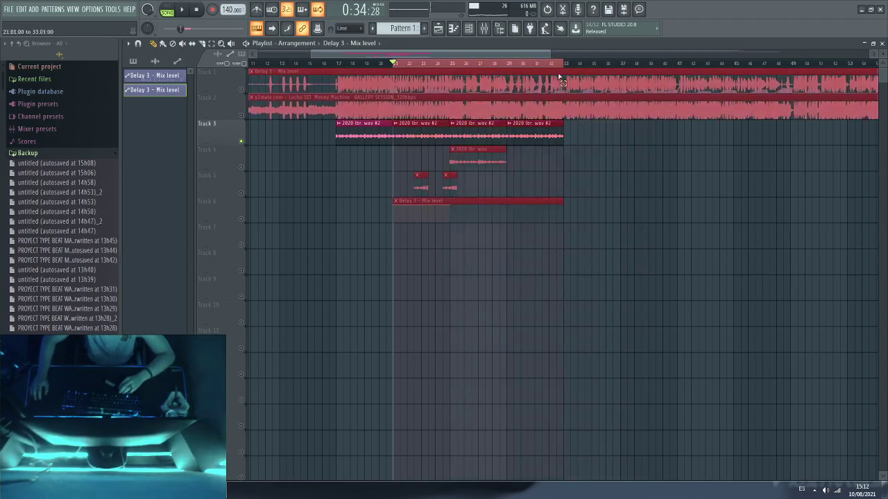
pyautogui.moveTo(375, 64); pyautogui.dragTo(337, 70)
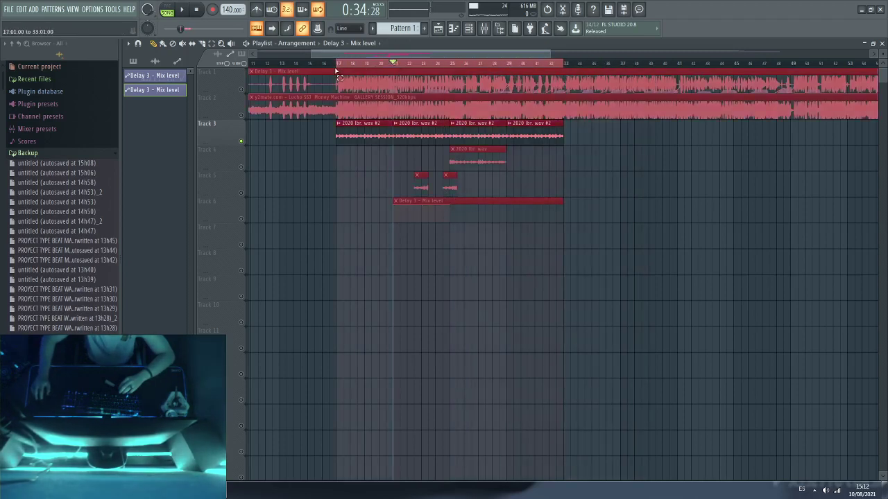
pyautogui.click(392, 328)
pyautogui.rightClick(406, 346)
pyautogui.press('space')
pyautogui.moveTo(451, 201); pyautogui.dragTo(393, 204)
pyautogui.press('space')
pyautogui.press('space')
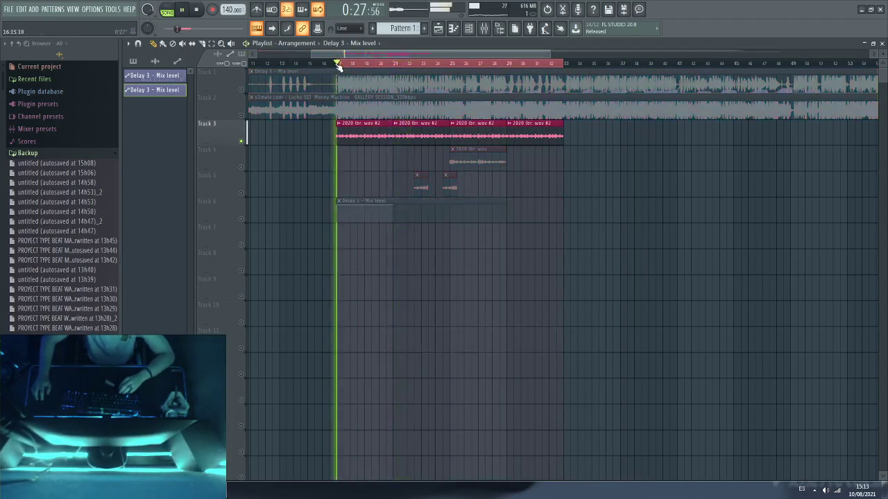
# Step: Enable Track 6 and lower its Delay 3 mix level automation to the minimum across bars 17 to 33
pyautogui.click(240, 218)
pyautogui.press('space')
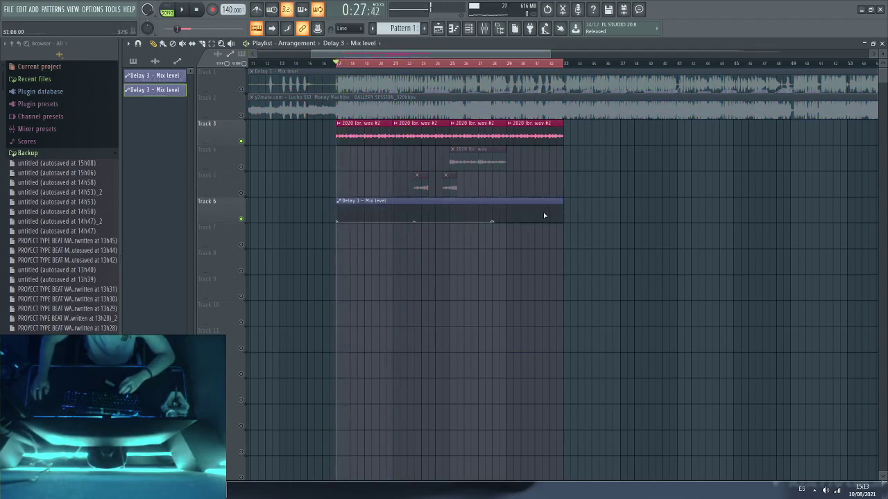
pyautogui.press('space')
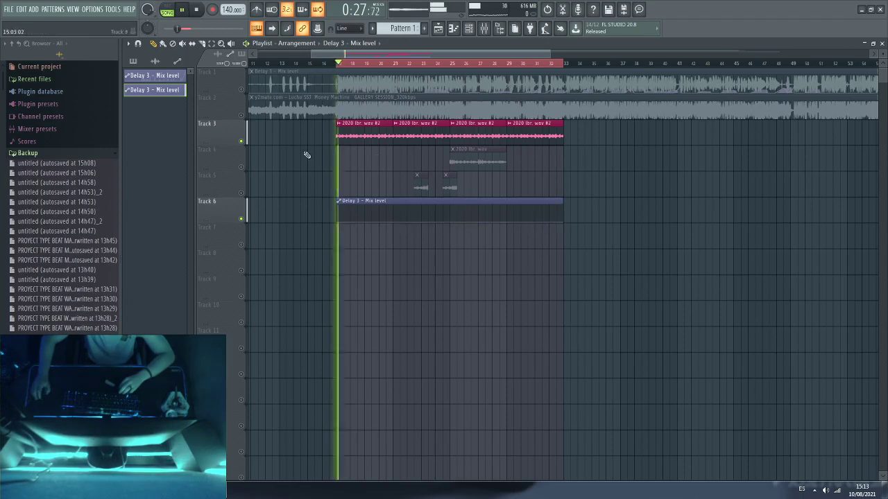
# Step: Add a short, narrow peak to the Delay 3 mix level automation on Track 6 just after bar 19
pyautogui.rightClick(364, 221)
pyautogui.rightClick(370, 214)
pyautogui.moveTo(370, 215); pyautogui.dragTo(371, 228)
pyautogui.rightClick(371, 215)
pyautogui.click(353, 62)
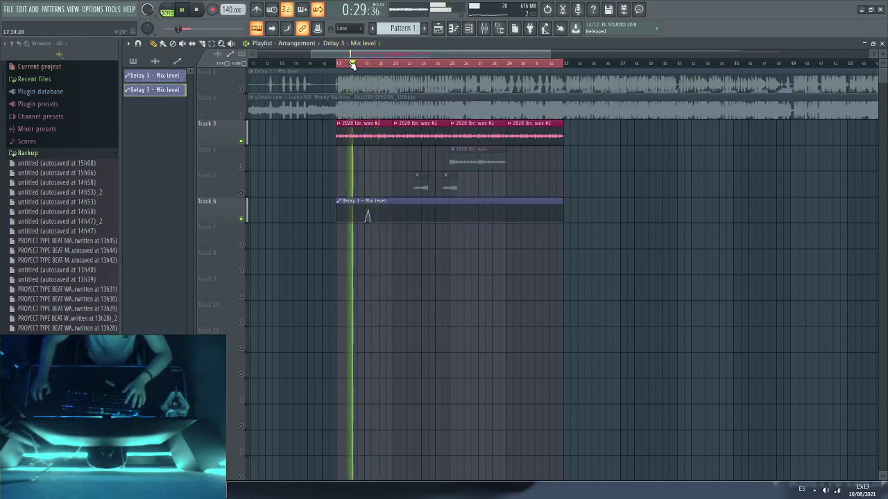
pyautogui.scroll(4, 354, 62)
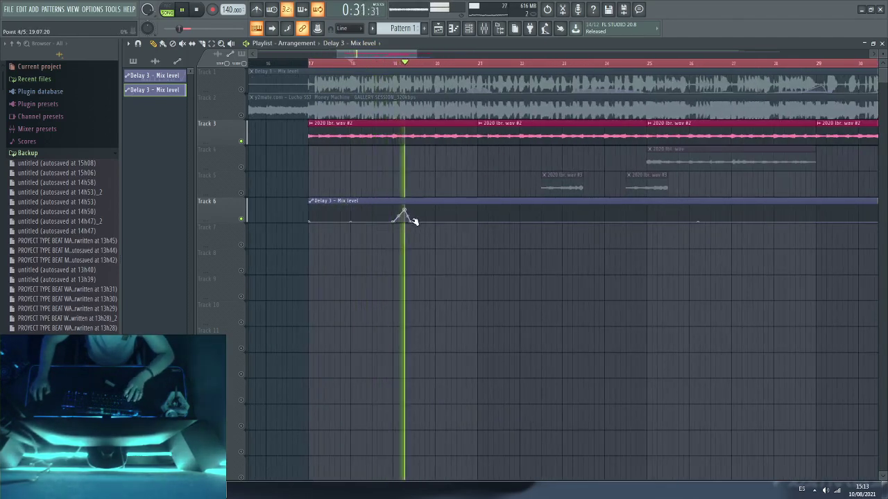
# Step: Add a second, wider bump with rounded slopes to the Delay 3 mix level automation between bars 20 and 21
pyautogui.click(450, 213)
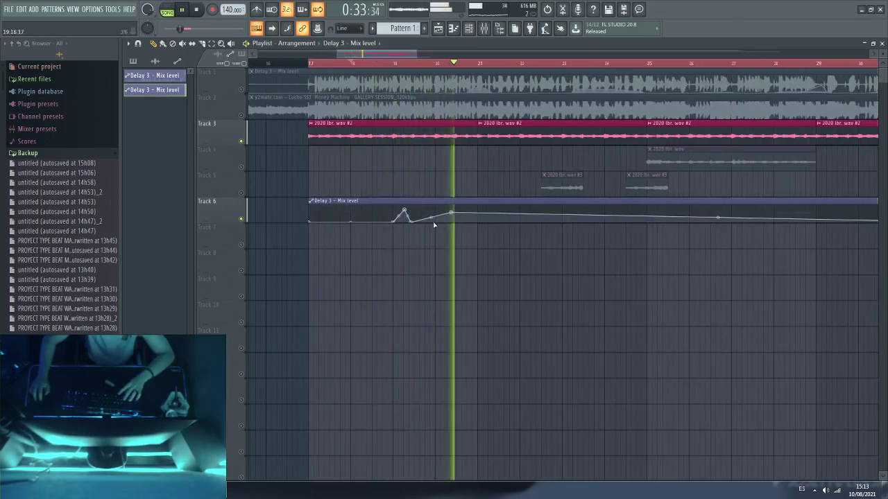
pyautogui.rightClick(435, 221)
pyautogui.rightClick(472, 221)
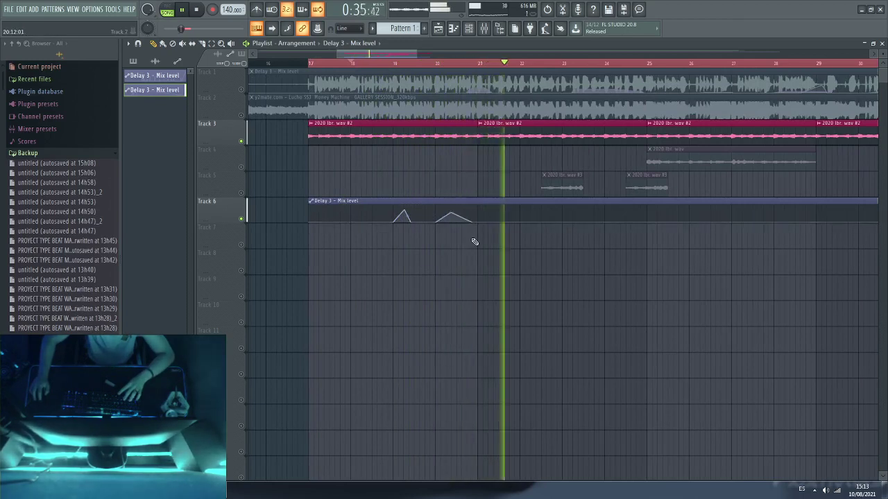
pyautogui.press('space')
pyautogui.press('space')
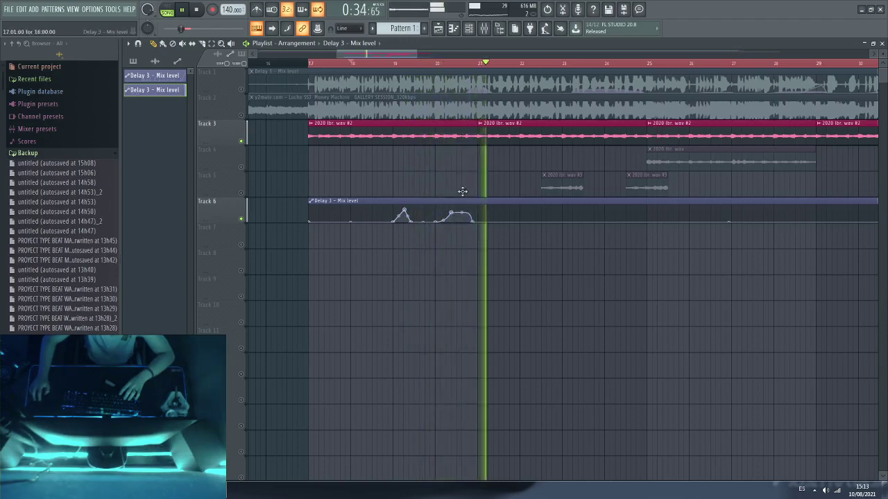
# Step: Rearrange the Track 6 automation so the part with the peaks starts at bar 25, with its sliced-off flat half on bars 17 to 25
pyautogui.click(430, 63)
pyautogui.scroll(-6, 430, 63)
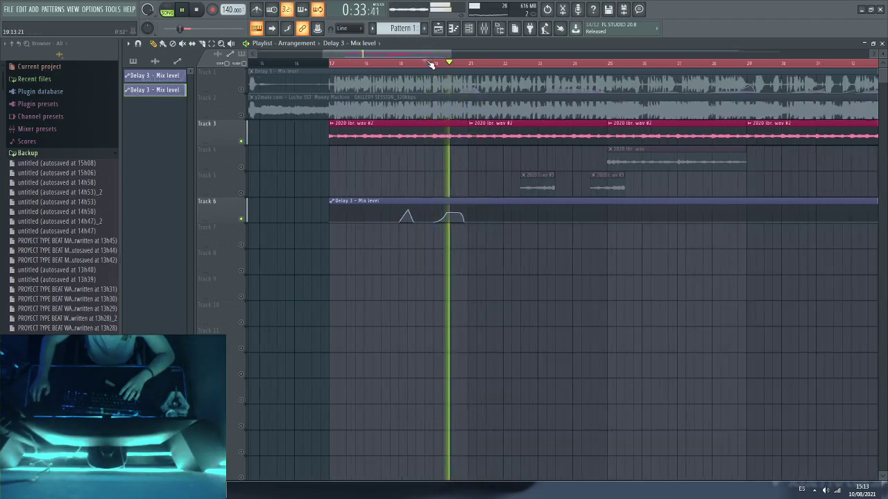
pyautogui.moveTo(398, 209); pyautogui.dragTo(515, 197)
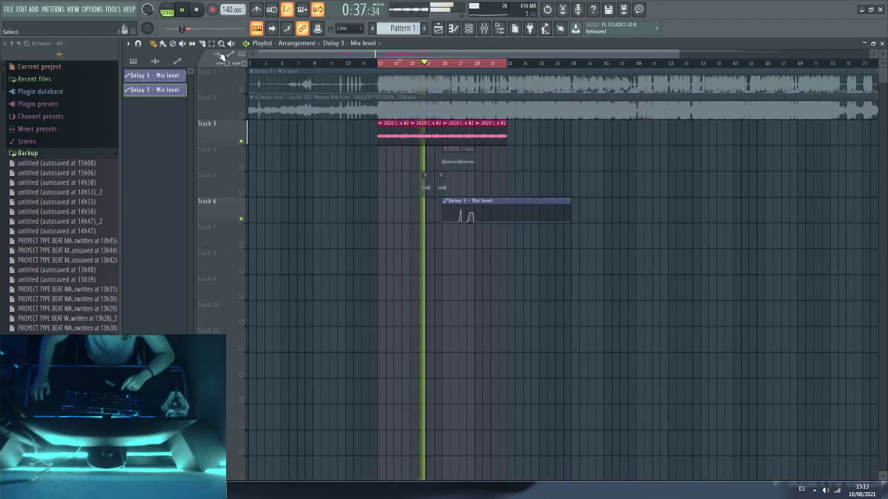
pyautogui.moveTo(507, 231); pyautogui.dragTo(507, 231)
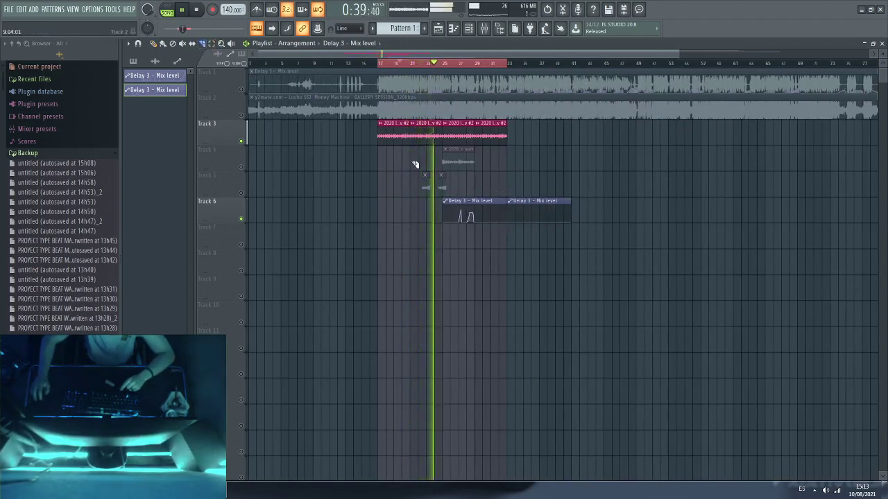
pyautogui.click(153, 44)
pyautogui.moveTo(567, 220)
pyautogui.mouseDown()
pyautogui.moveTo(511, 202)
pyautogui.moveTo(421, 204)
pyautogui.mouseUp()
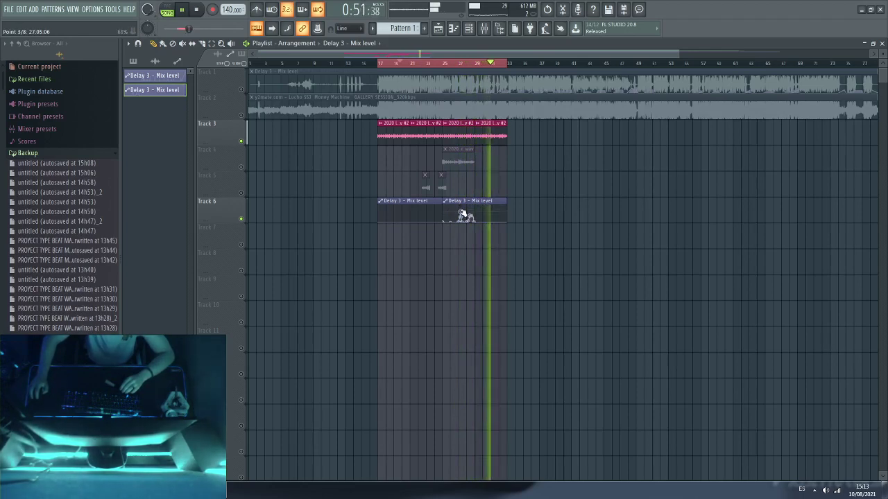
# Step: Mute Track 3, enable Track 4 and play the arrangement from bar 25
pyautogui.press('space')
pyautogui.click(241, 141)
pyautogui.press('space')
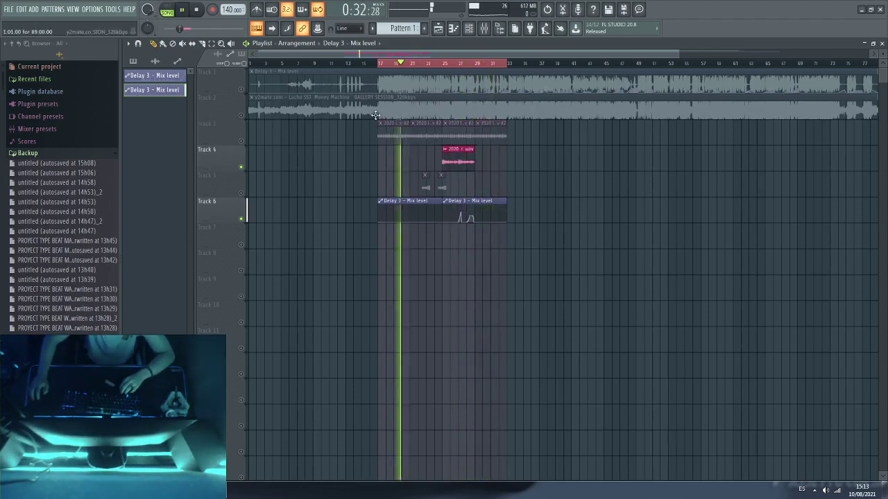
pyautogui.click(443, 63)
# Step: Add Fruity Parametric EQ 2 to Insert 5 for the Track 4 loop with the 20Hz + 18kHz cut preset and raise its high-pass frequency
pyautogui.click(467, 156)
pyautogui.doubleClick(458, 163)
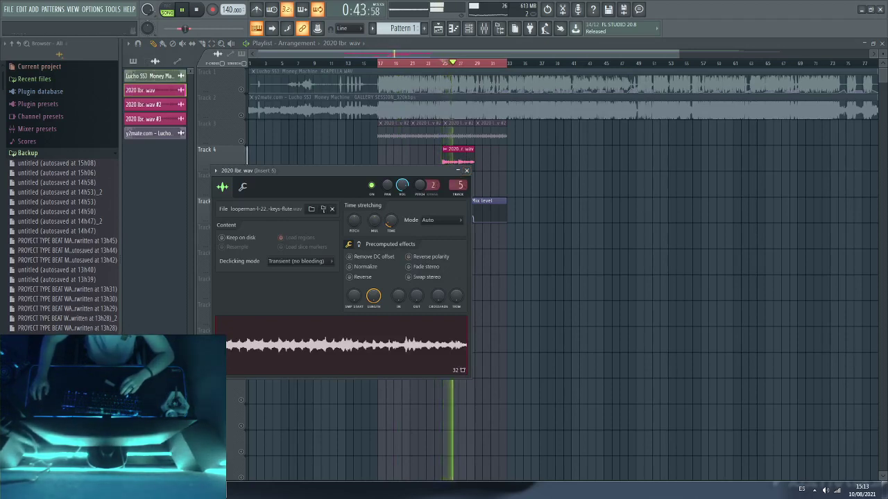
pyautogui.click(449, 147)
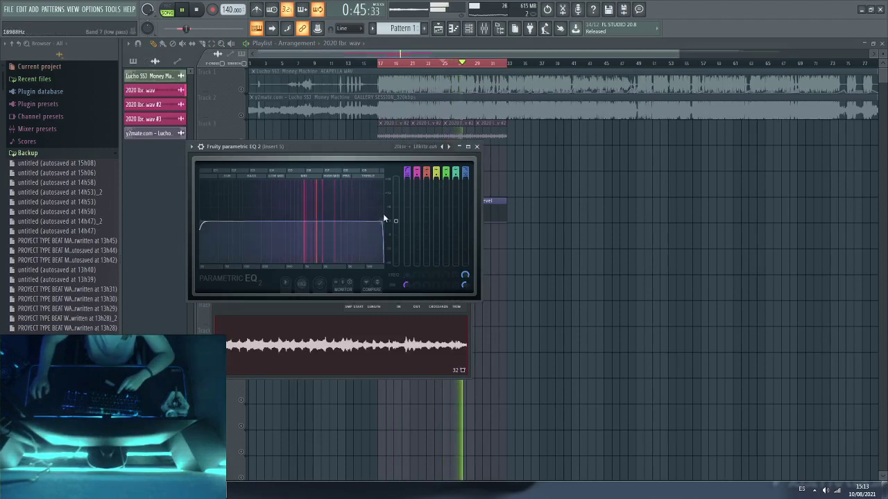
pyautogui.moveTo(213, 222); pyautogui.dragTo(272, 221)
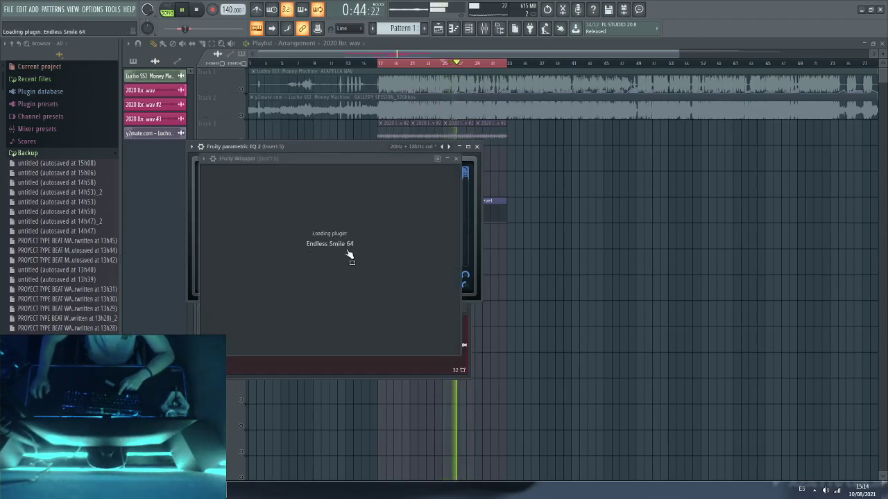
# Step: Load Endless Smile on Insert 5 and set its intensity to about 17%
pyautogui.press('space')
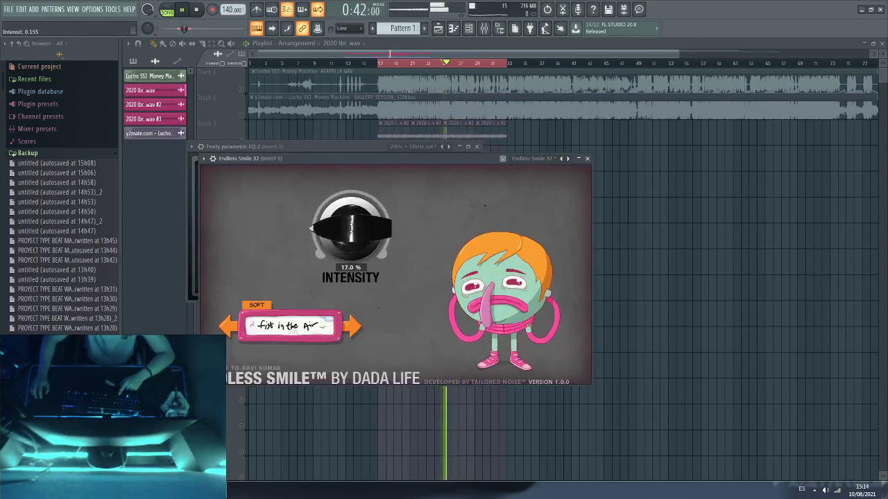
pyautogui.moveTo(352, 224)
pyautogui.mouseDown()
pyautogui.moveTo(360, 183)
pyautogui.moveTo(356, 239)
pyautogui.mouseUp()
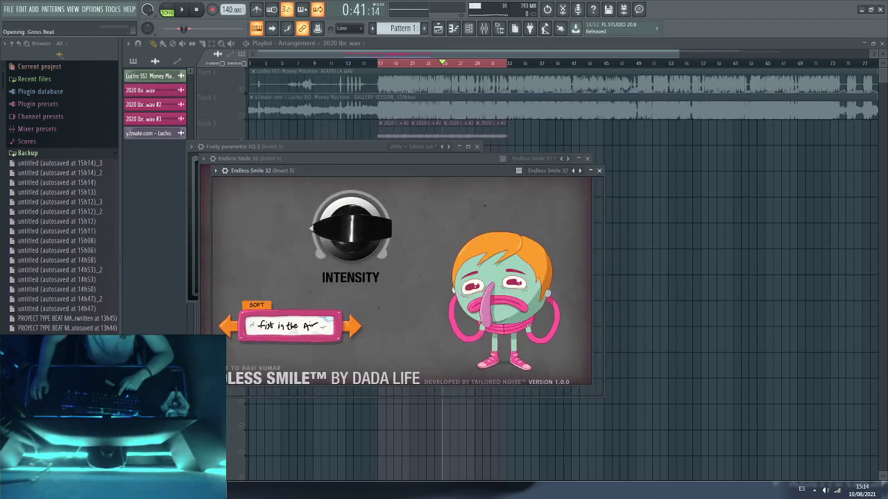
# Step: Create an automation clip for Endless Smile 32's mix level on Track 7 over bars 17 to 33 and enable the track
pyautogui.press('space')
pyautogui.click(259, 350)
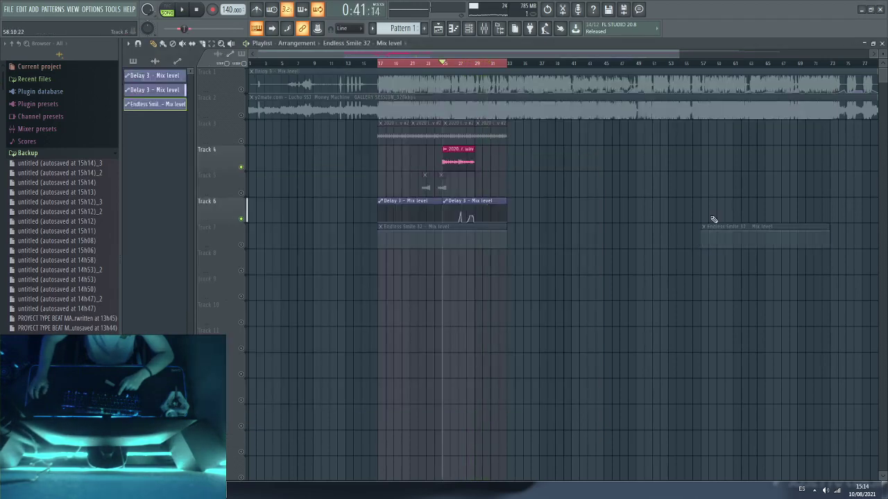
pyautogui.moveTo(451, 55); pyautogui.dragTo(409, 63)
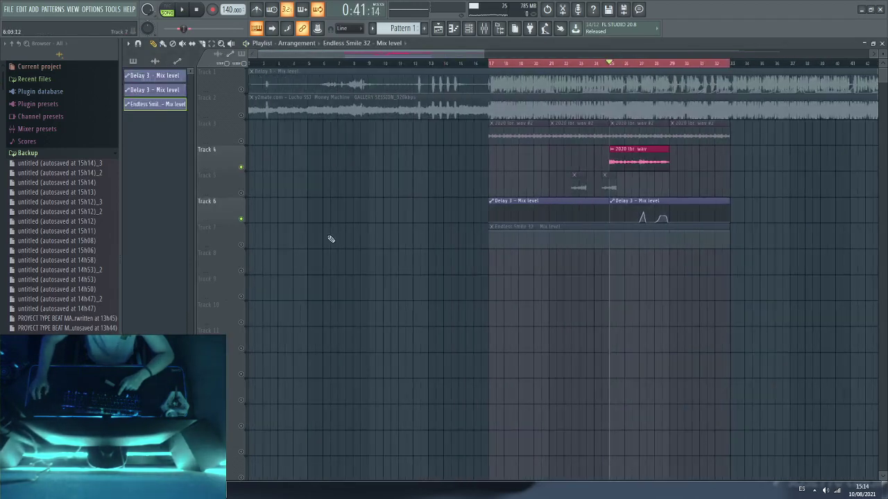
pyautogui.click(238, 244)
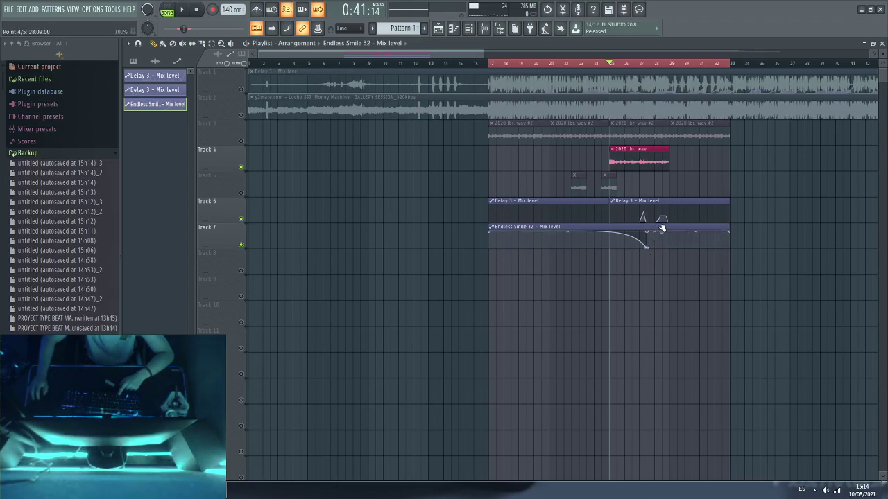
# Step: Shape the Endless Smile 32 mix level automation on Track 7 to stay at the minimum except for two narrow full-level spikes around bar 28
pyautogui.rightClick(669, 247)
pyautogui.press('space')
pyautogui.rightClick(609, 247)
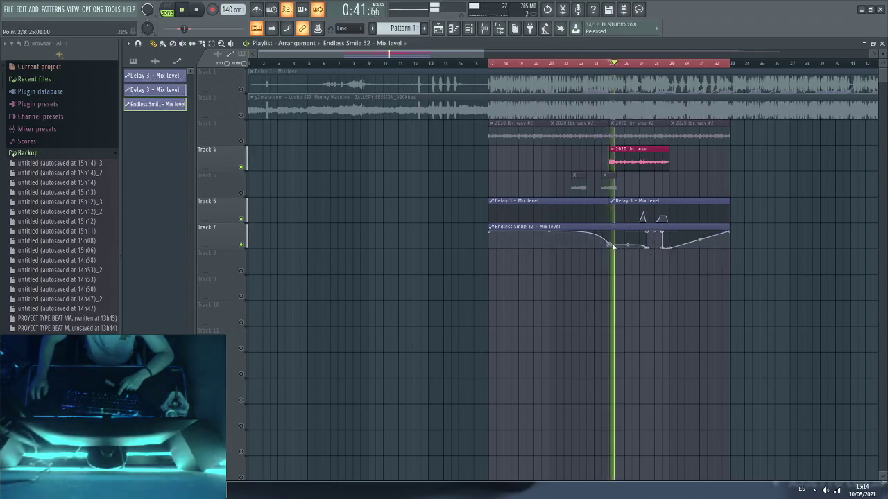
pyautogui.moveTo(490, 231); pyautogui.dragTo(490, 265)
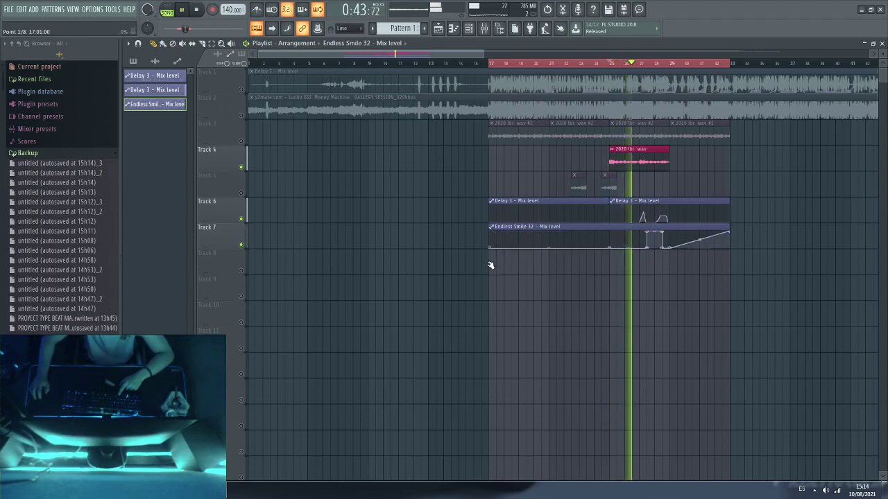
pyautogui.moveTo(730, 233); pyautogui.dragTo(733, 257)
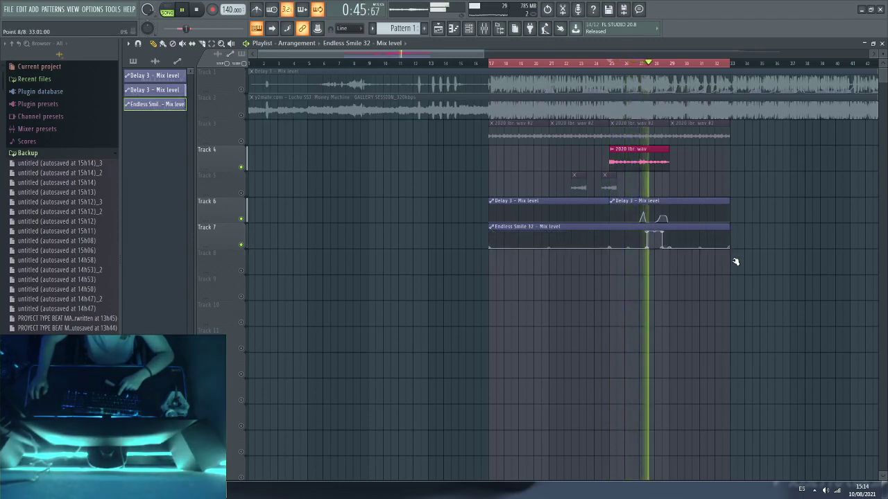
pyautogui.moveTo(649, 232); pyautogui.dragTo(659, 256)
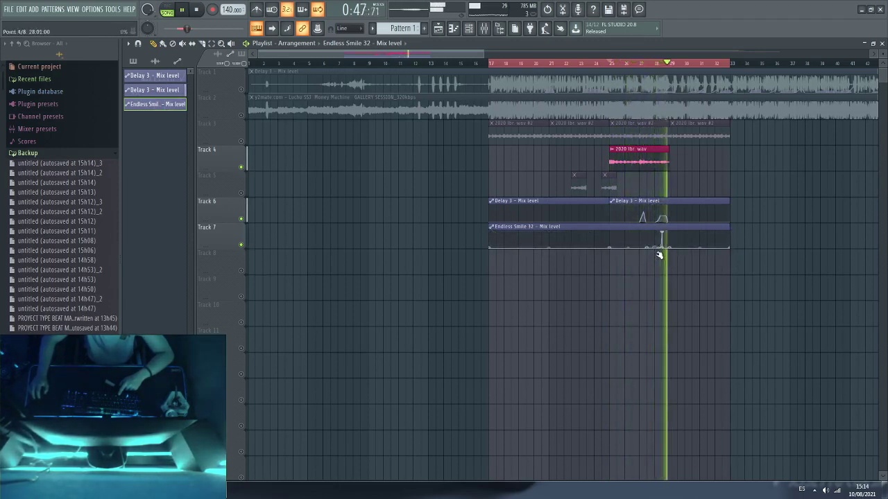
pyautogui.rightClick(656, 232)
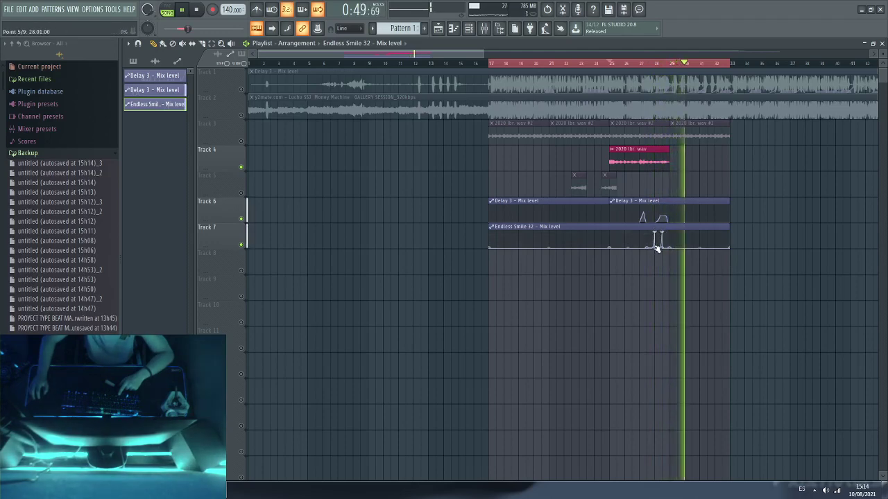
# Step: Set the volume preset of the Gross Beat effect on Insert 5 to 1/3 Bt Gate and play from around bar 27
pyautogui.click(644, 63)
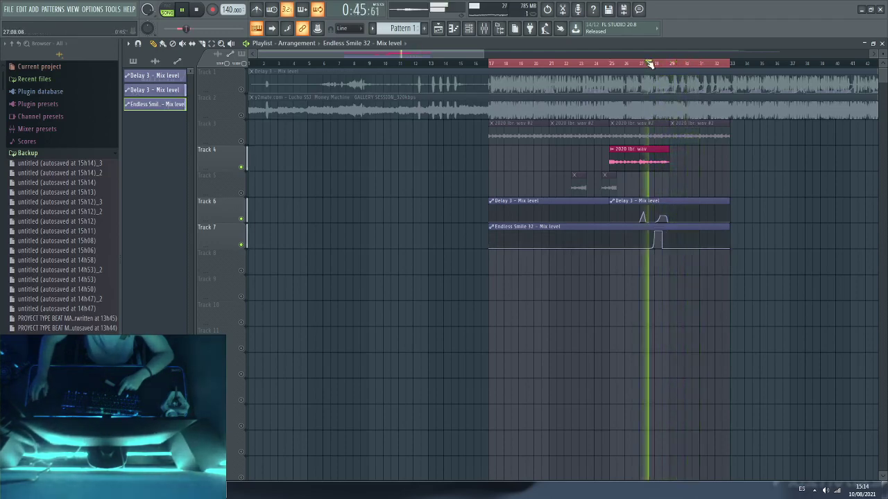
pyautogui.scroll(3, 647, 63)
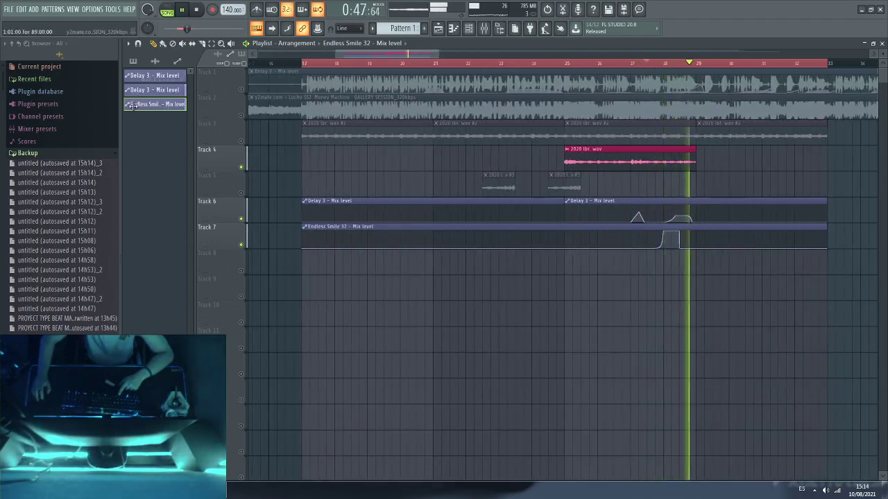
pyautogui.press('space')
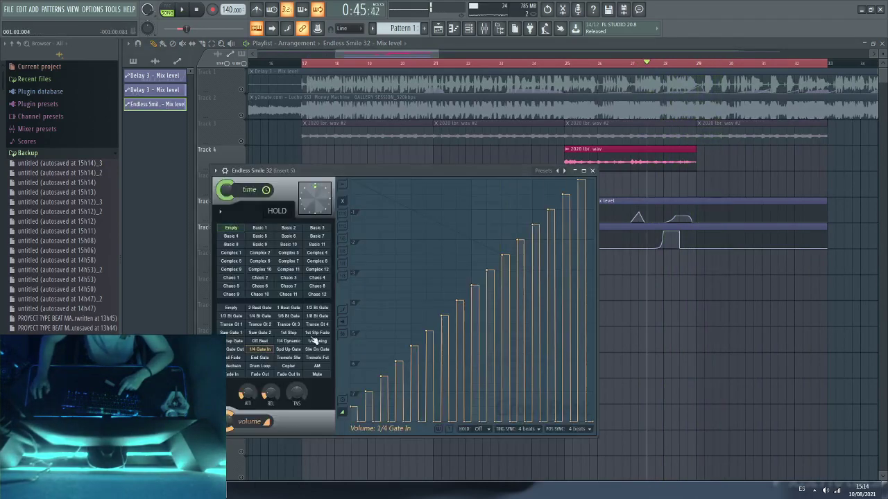
pyautogui.click(232, 317)
pyautogui.press('space')
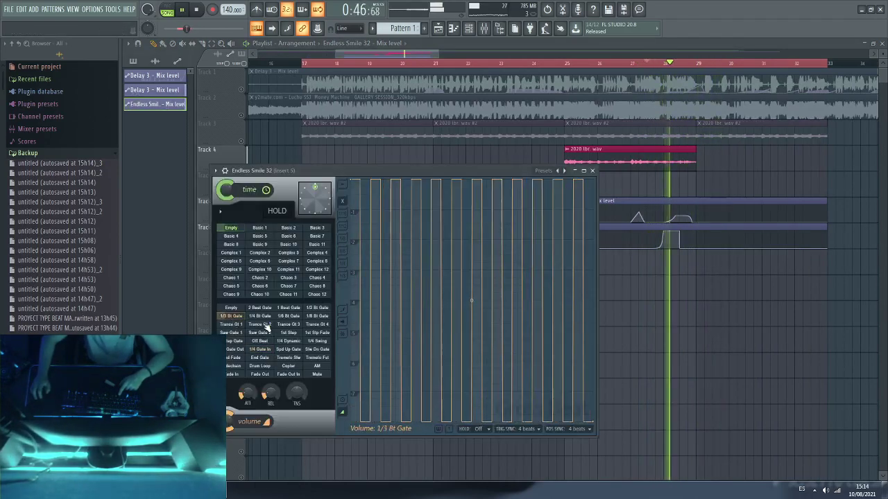
# Step: Place a second 2020 lbr. wav clip on Track 4 over bars 29 to 33, right after the existing one
pyautogui.scroll(-2, 376, 57)
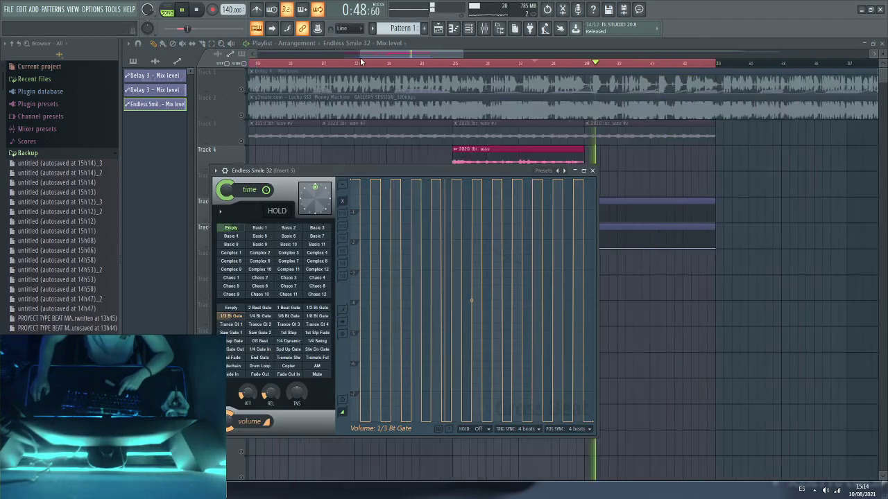
pyautogui.scroll(-3, 361, 61)
pyautogui.click(702, 235)
pyautogui.hotkey('ctrl', 'z')
pyautogui.click(457, 159)
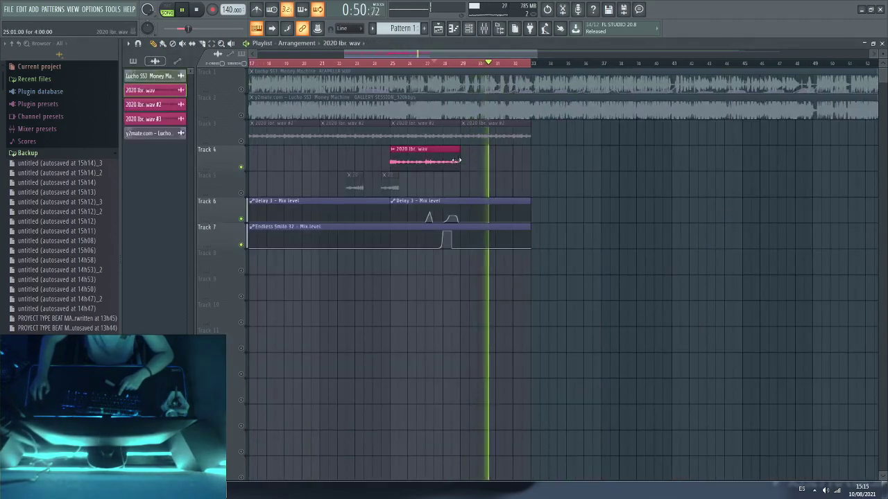
pyautogui.click(461, 159)
pyautogui.press('space')
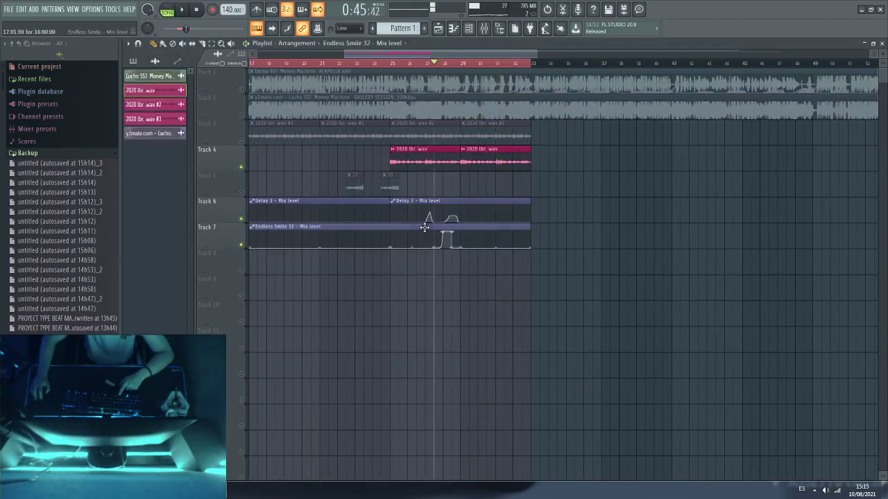
# Step: Move the Endless Smile 32 mix level clip on Track 7 four bars later and trim it to bars 25 to 33
pyautogui.moveTo(425, 224); pyautogui.dragTo(471, 222)
pyautogui.press('space')
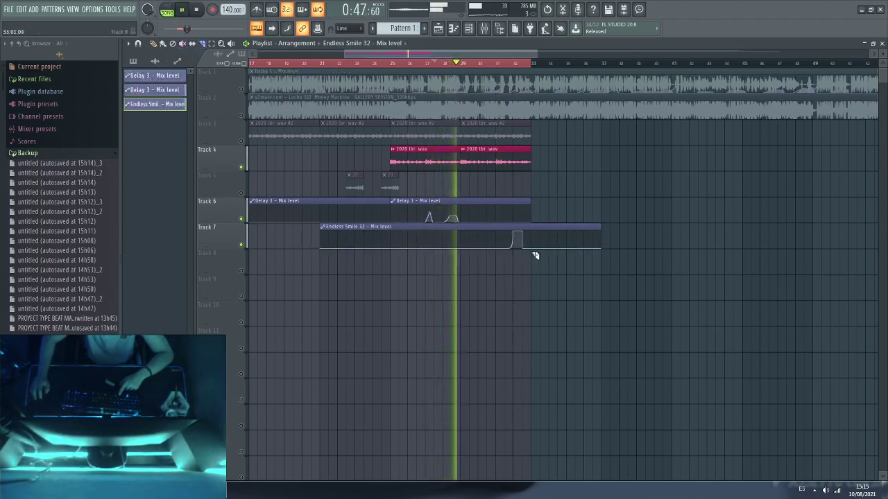
pyautogui.click(533, 225)
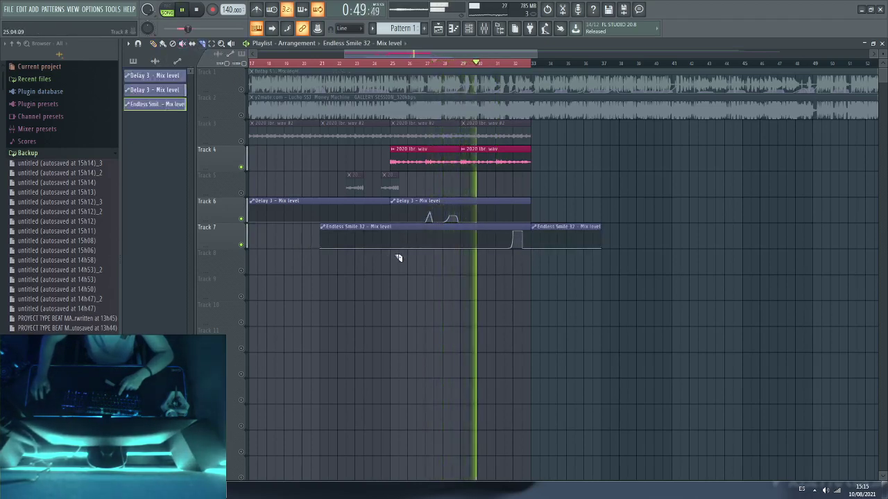
pyautogui.click(394, 228)
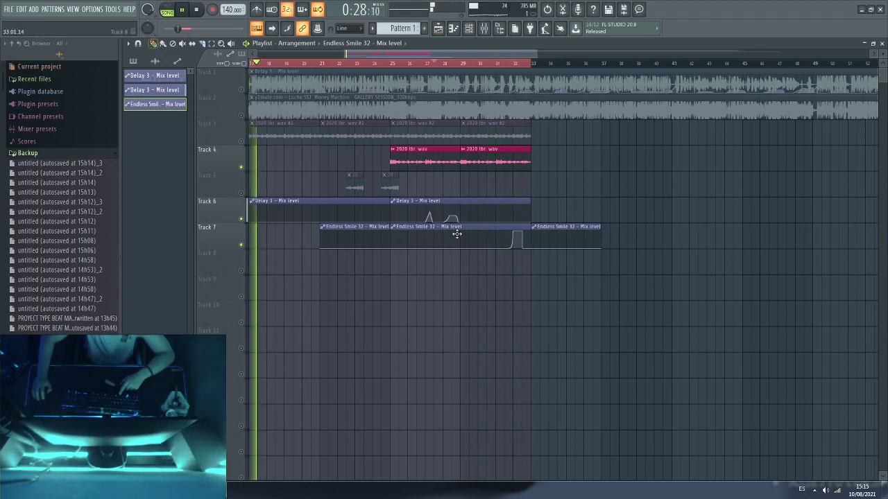
pyautogui.rightClick(558, 238)
pyautogui.rightClick(347, 236)
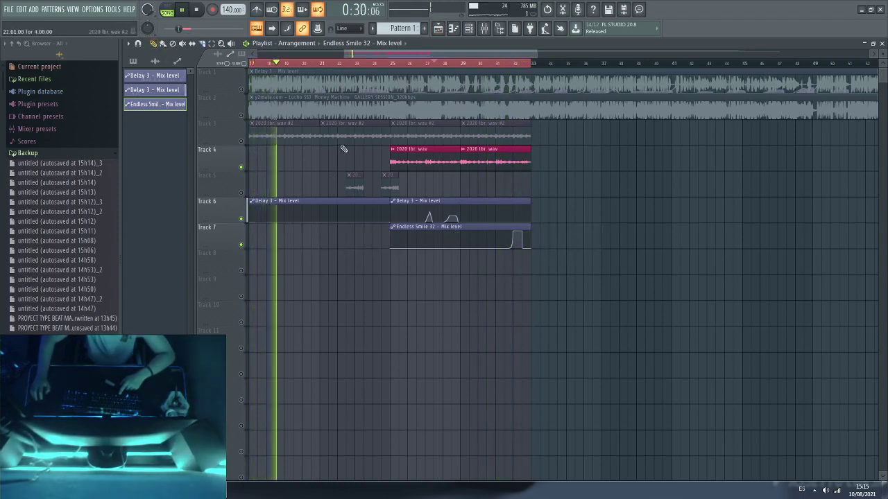
# Step: Enable Tracks 3 and 5 and move the two Track 5 slices to bars 26 and 28
pyautogui.click(241, 141)
pyautogui.click(391, 63)
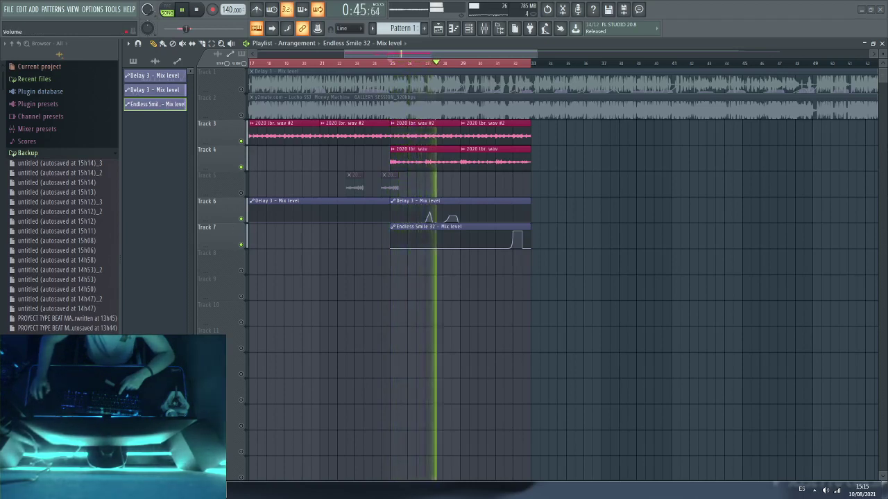
pyautogui.moveTo(390, 188); pyautogui.dragTo(450, 188)
pyautogui.click(240, 192)
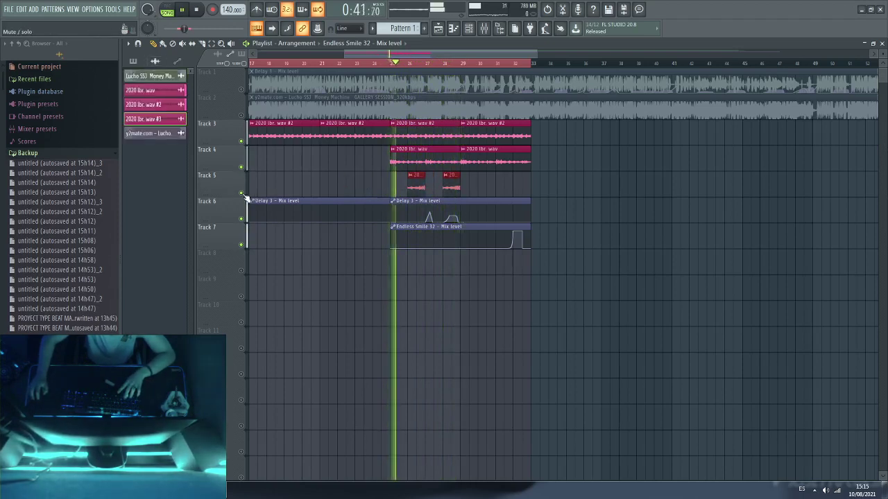
# Step: Try extra slices at bars 30 and 32 on Track 5, and delete every slice except the one at bar 26
pyautogui.click(479, 187)
pyautogui.rightClick(528, 181)
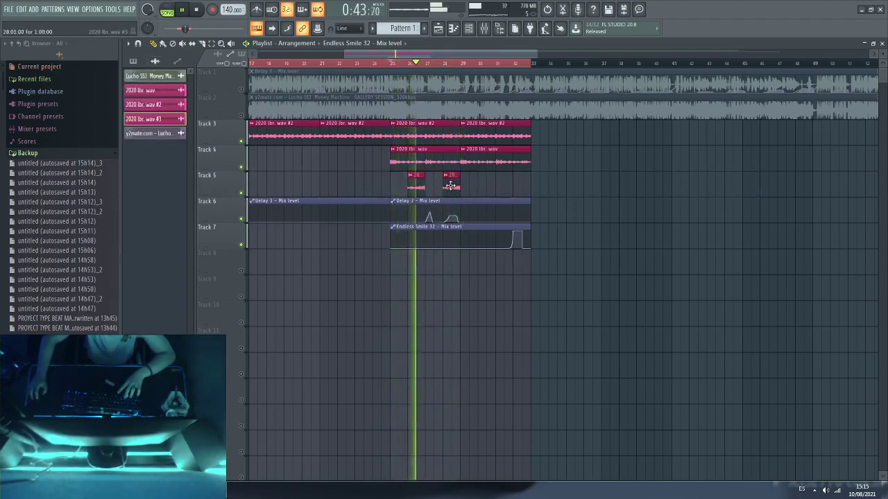
pyautogui.click(480, 188)
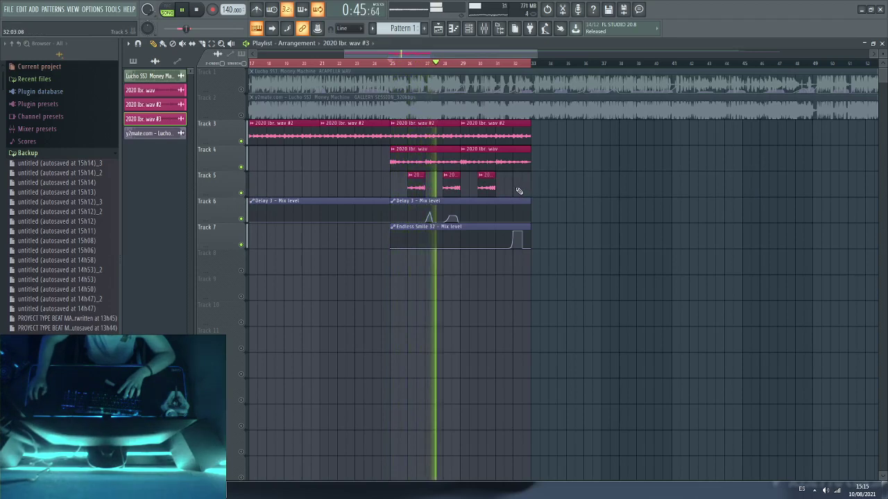
pyautogui.click(517, 187)
pyautogui.rightClick(451, 188)
pyautogui.rightClick(486, 187)
pyautogui.rightClick(519, 190)
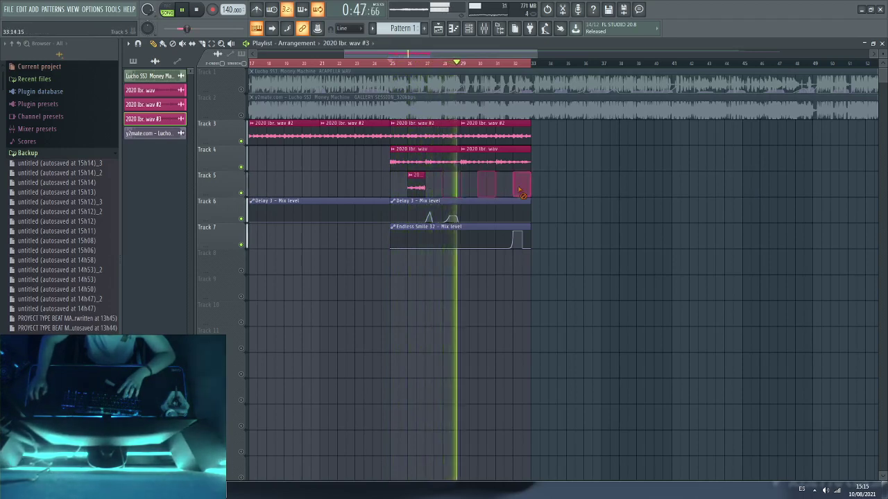
pyautogui.press('space')
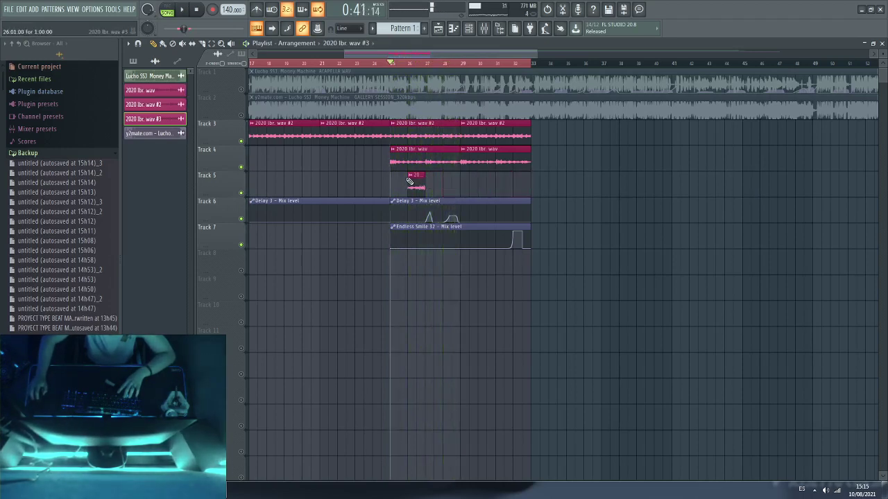
# Step: Make the Track 5 slice at bar 26 unique and route its channel to mixer track 6
pyautogui.click(410, 181)
pyautogui.click(427, 245)
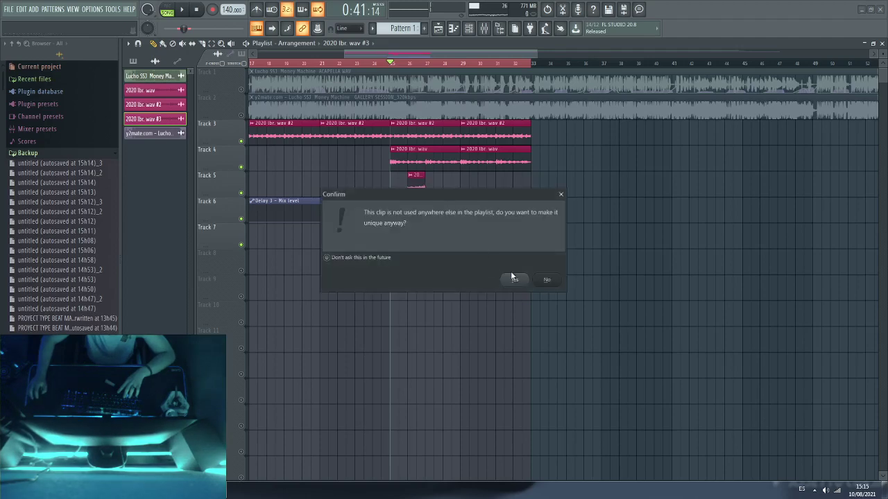
pyautogui.click(514, 279)
pyautogui.doubleClick(420, 188)
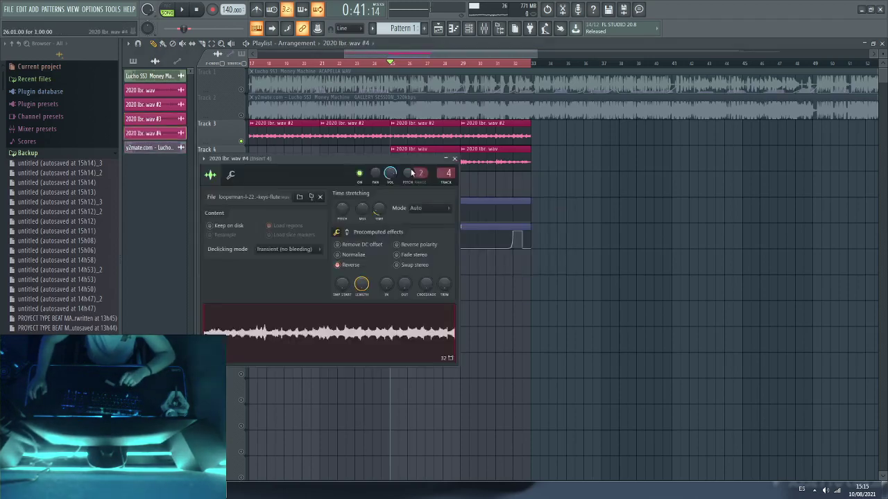
pyautogui.press('Escape')
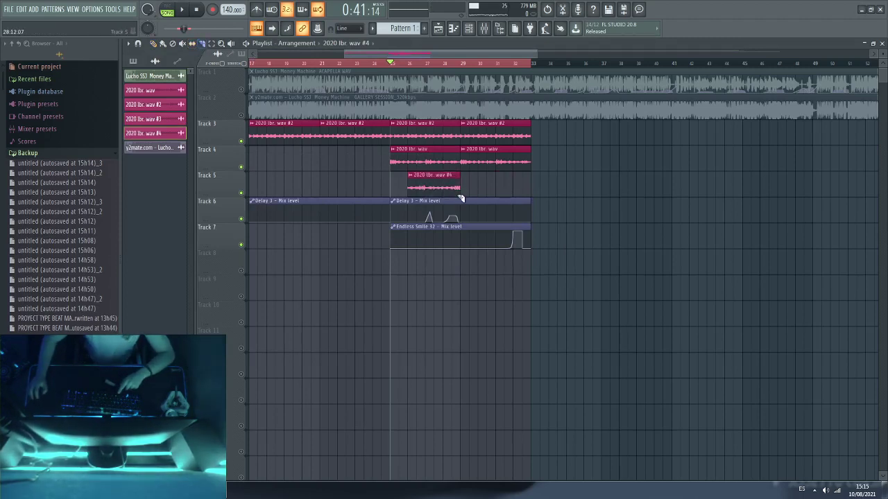
# Step: Extend the Track 5 clip to bar 29, slice it at bars 27 and 28, and delete the middle piece
pyautogui.click(429, 178)
pyautogui.press('space')
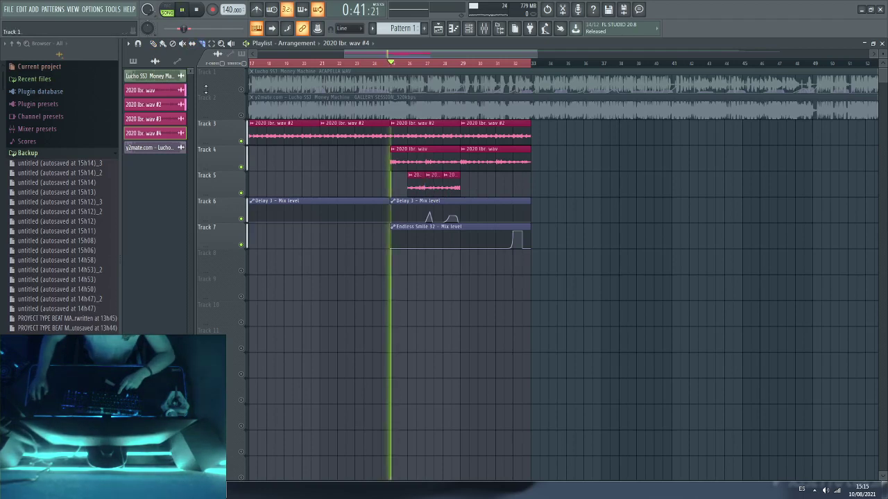
pyautogui.rightClick(437, 182)
# Step: Make the Track 5 slice at bar 28 unique and set its time stretching mode to Stretch
pyautogui.click(445, 175)
pyautogui.click(466, 244)
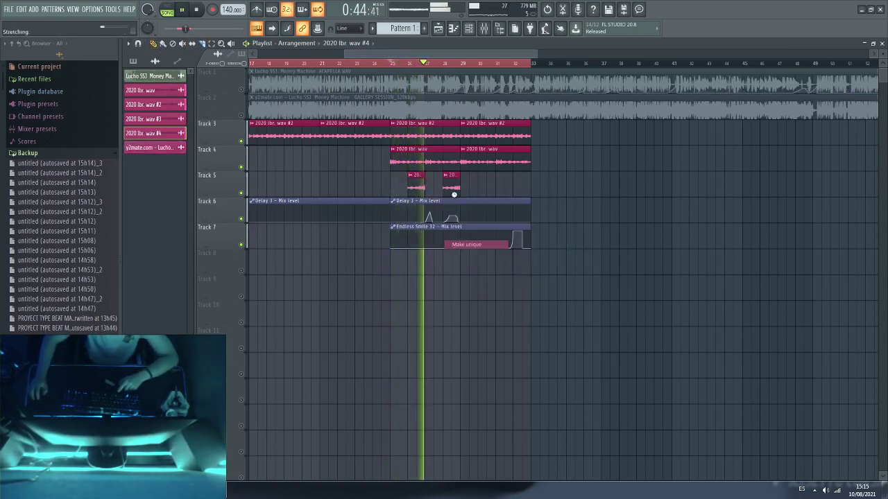
pyautogui.doubleClick(454, 190)
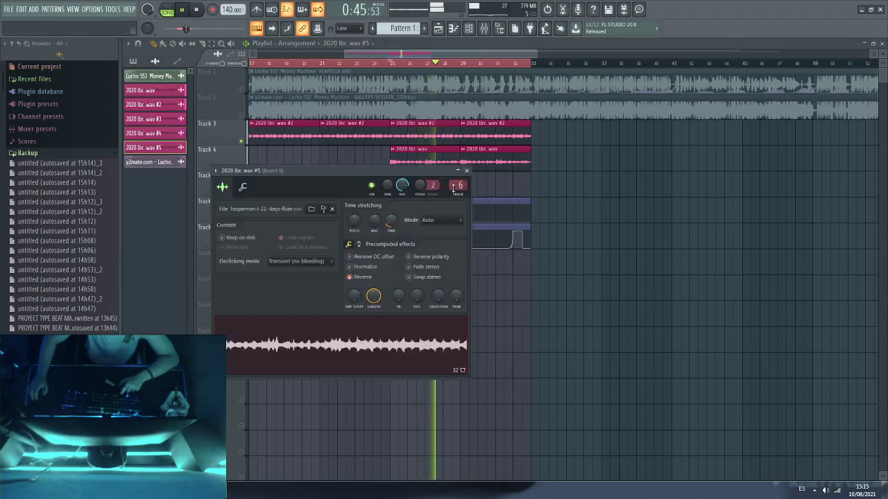
pyautogui.click(436, 220)
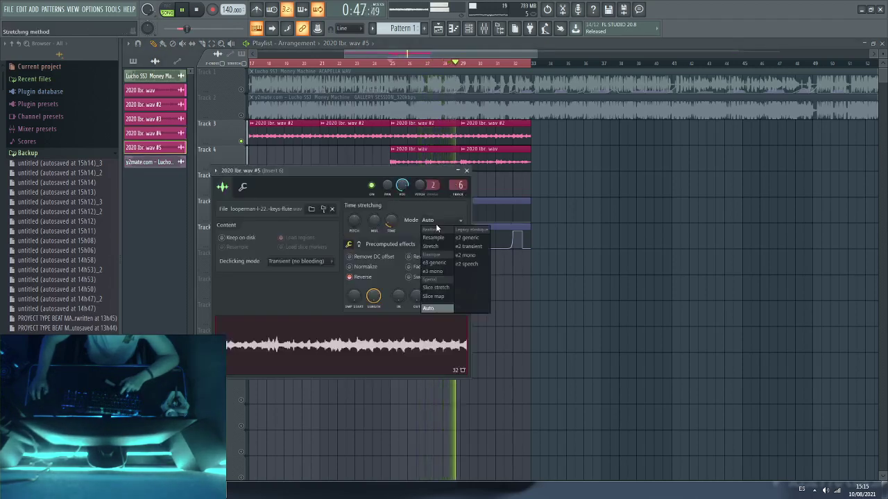
pyautogui.click(431, 247)
pyautogui.click(242, 187)
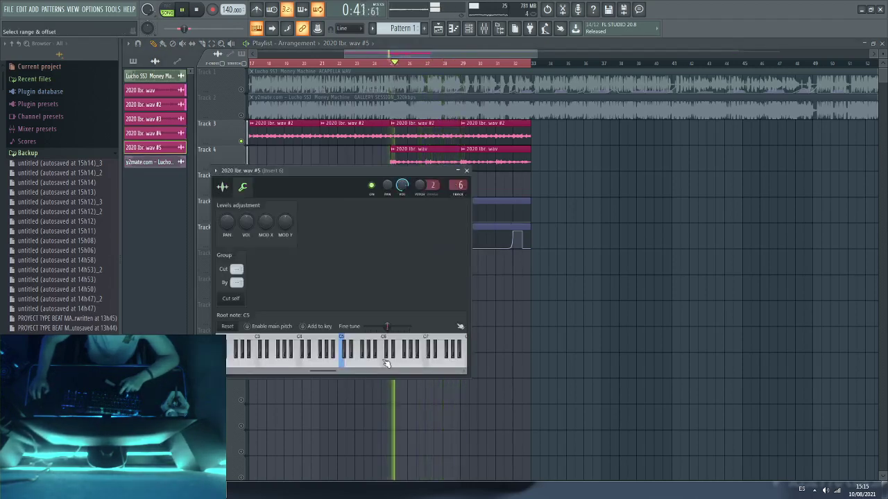
pyautogui.click(609, 214)
pyautogui.rightClick(610, 211)
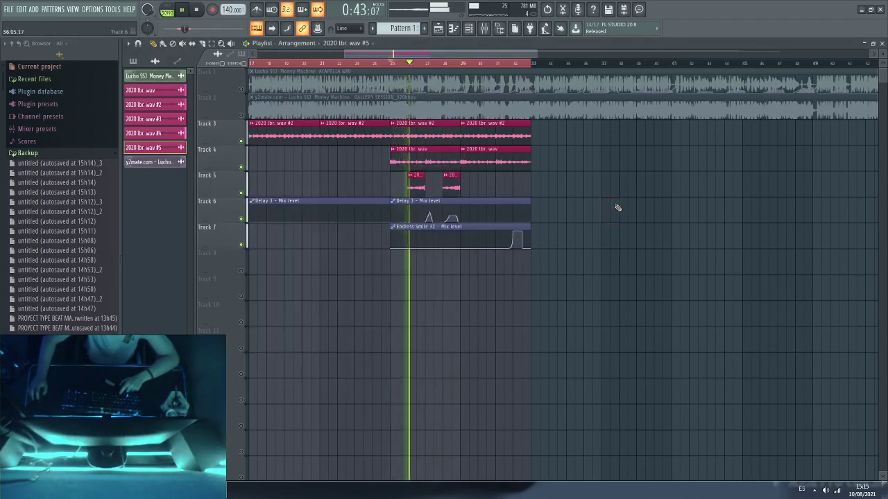
# Step: Check the target mixer track in the channel settings of both Track 5 slices
pyautogui.click(407, 188)
pyautogui.doubleClick(416, 186)
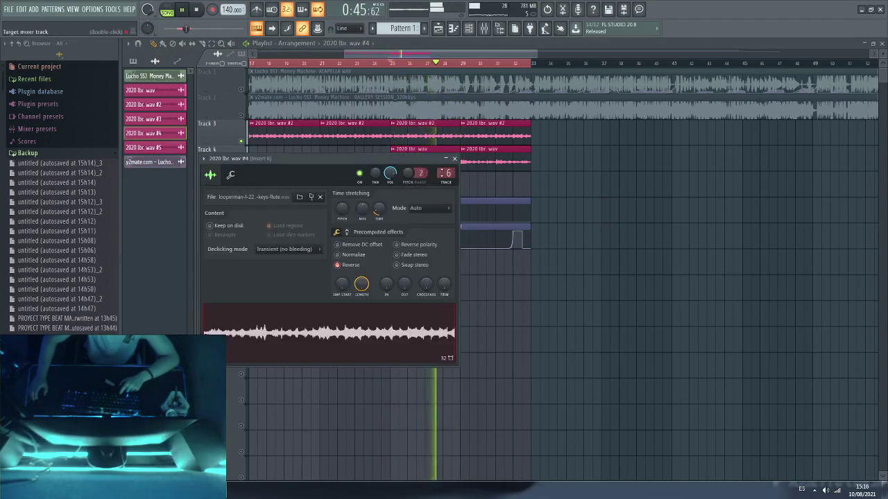
pyautogui.rightClick(486, 190)
pyautogui.doubleClick(452, 187)
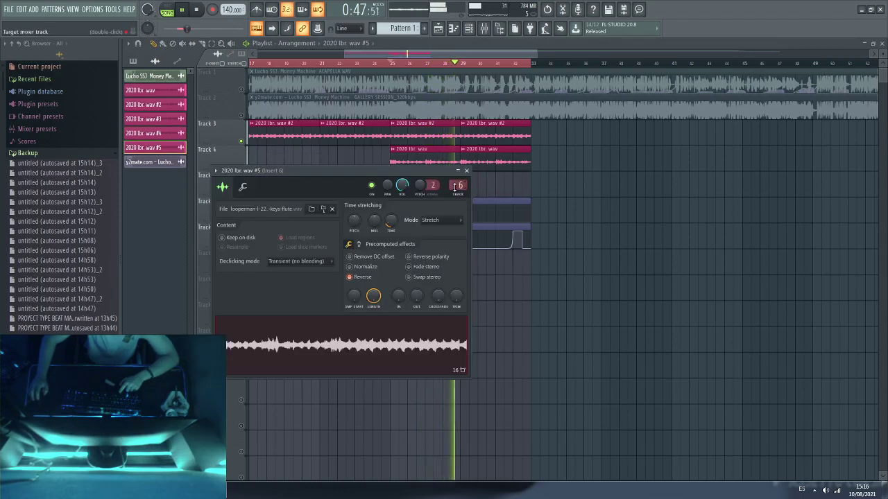
pyautogui.press('Escape')
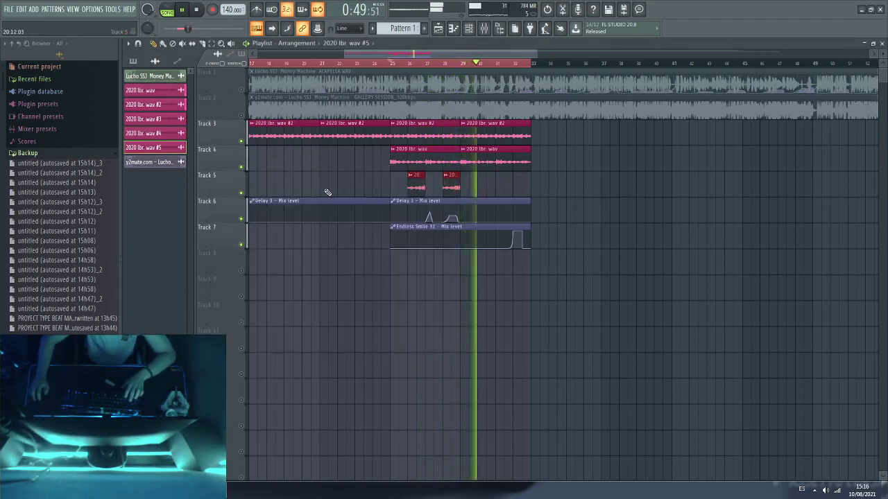
# Step: Copy the two Track 5 slices to bars 30 and 32
pyautogui.click(292, 191)
pyautogui.moveTo(294, 187); pyautogui.dragTo(520, 178)
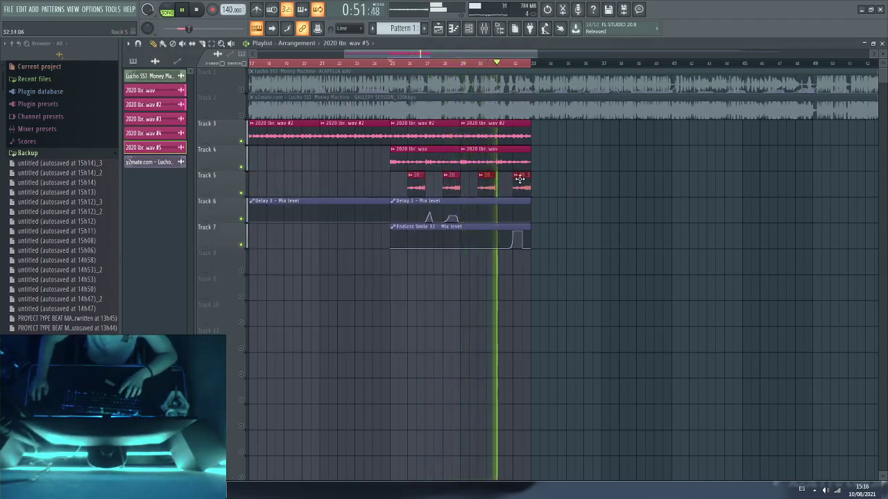
pyautogui.doubleClick(620, 177)
pyautogui.rightClick(642, 166)
pyautogui.rightClick(627, 180)
pyautogui.press('space')
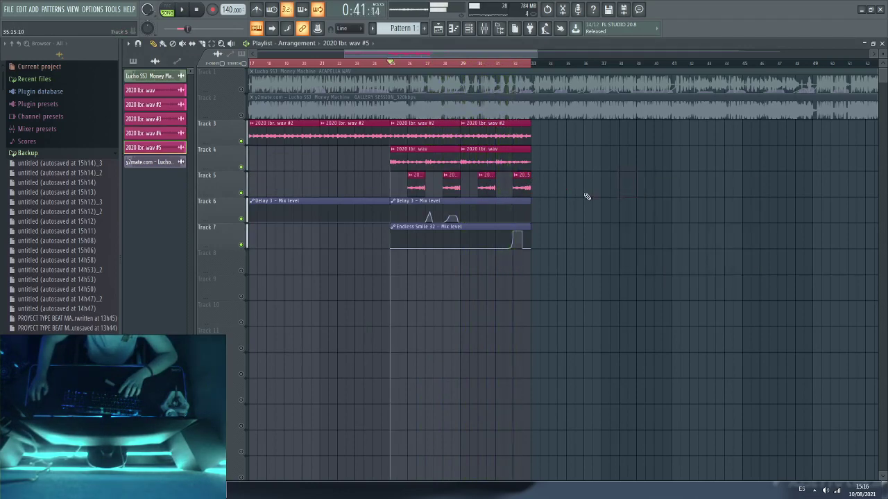
# Step: Pan channel 2020 lbr. wav #4 about 30% left and channel 2020 lbr. wav #5 about 40% right
pyautogui.press('space')
pyautogui.doubleClick(454, 188)
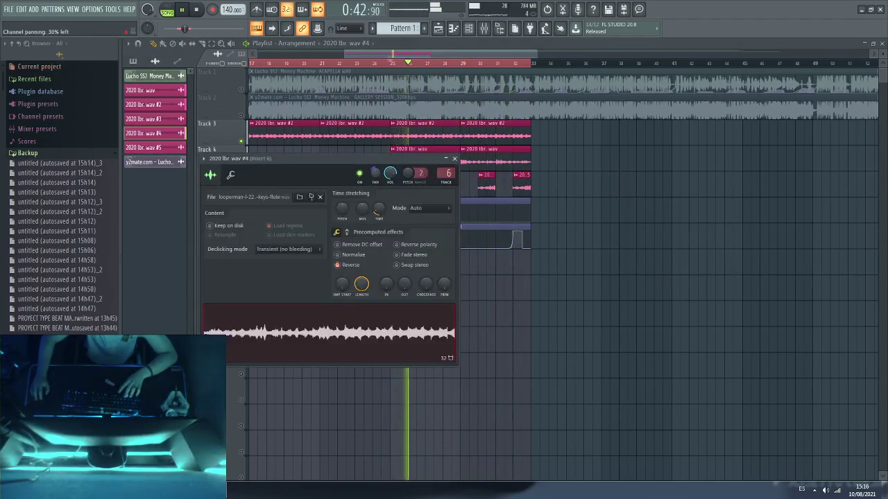
pyautogui.doubleClick(503, 191)
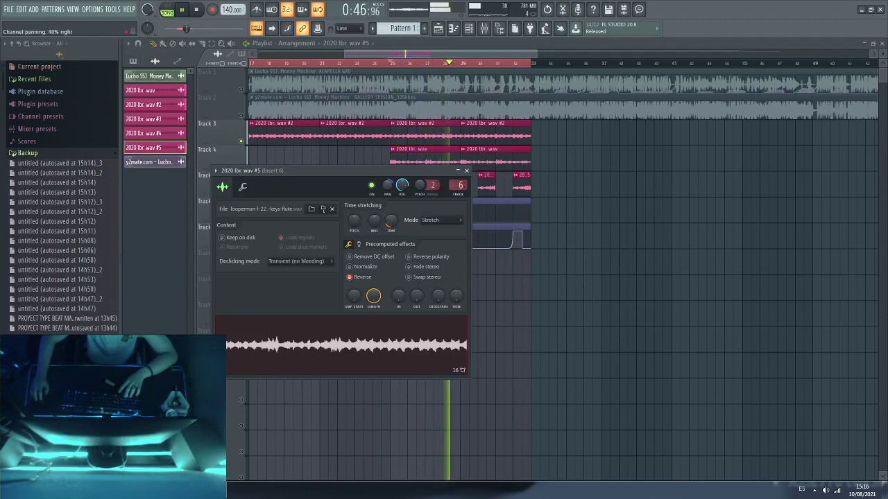
# Step: Load Endless Smile on Insert 6 for the Track 5 slices and stop playback
pyautogui.press('Escape')
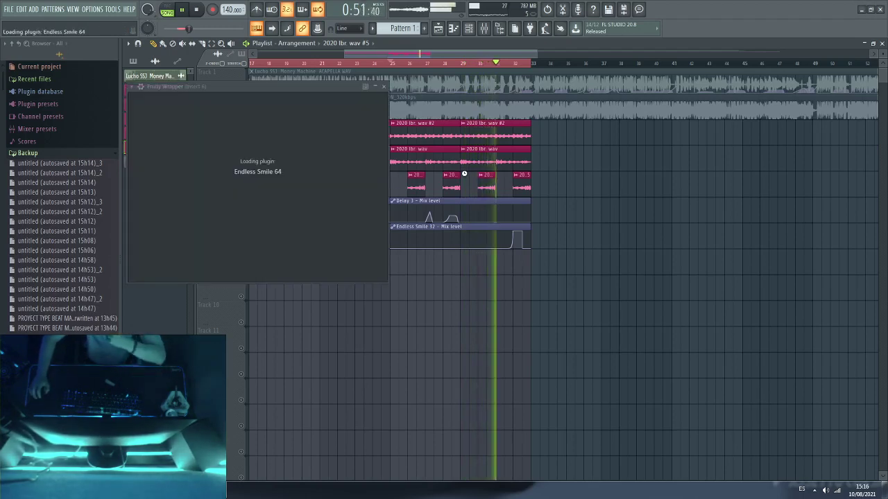
pyautogui.press('space')
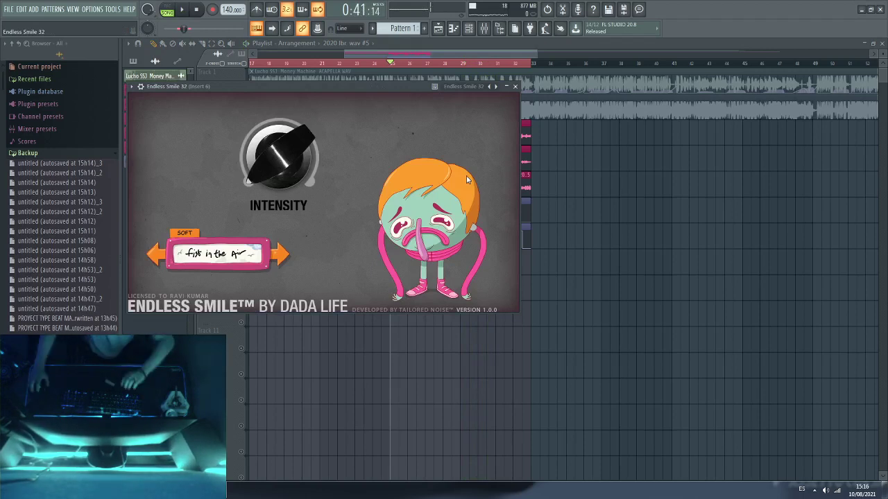
# Step: Raise the Endless Smile intensity on Insert 6 slightly past its midpoint while playing the loop
pyautogui.moveTo(294, 149); pyautogui.dragTo(298, 117)
pyautogui.press('space')
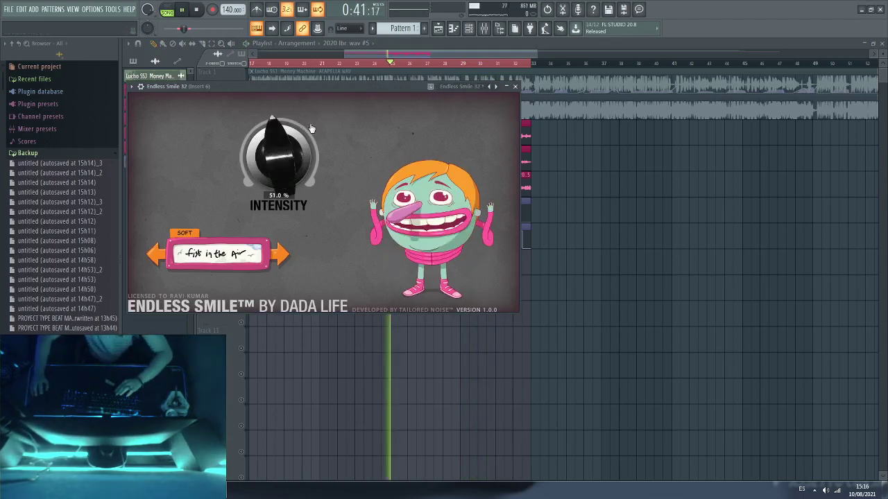
pyautogui.moveTo(298, 154); pyautogui.dragTo(287, 138)
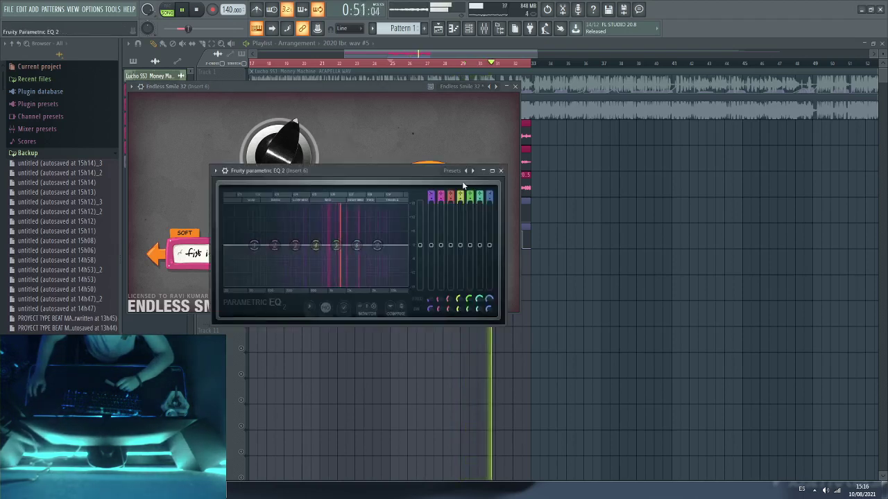
# Step: Add Fruity Parametric EQ 2 on Insert 6 with the 20Hz + 18kHz cut preset, then replay the loop with the plugin windows closed
pyautogui.click(475, 170)
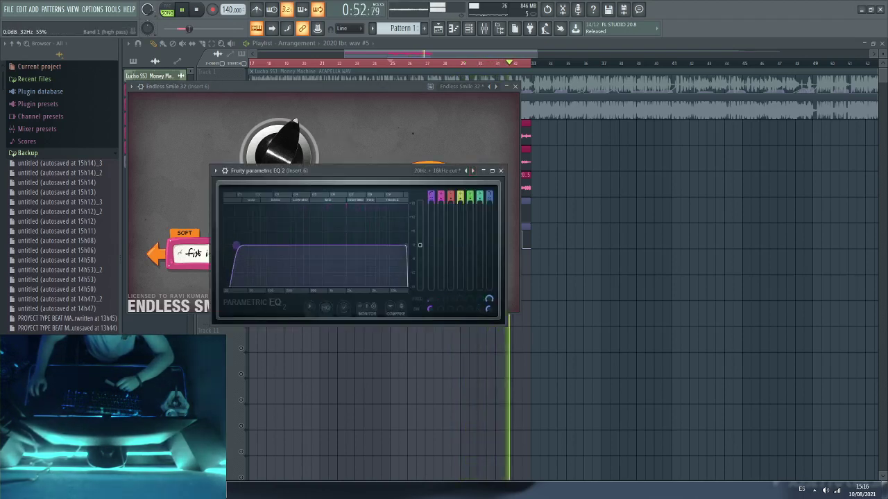
pyautogui.press('F12')
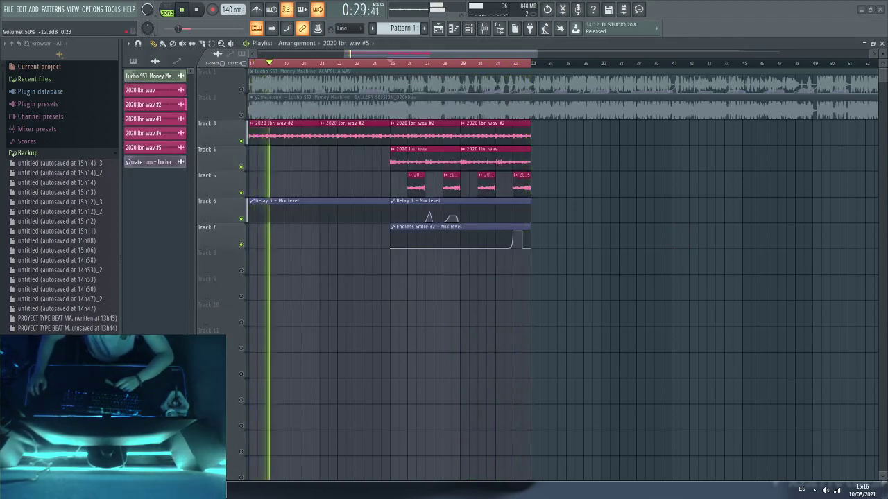
pyautogui.press('space')
pyautogui.press('space')
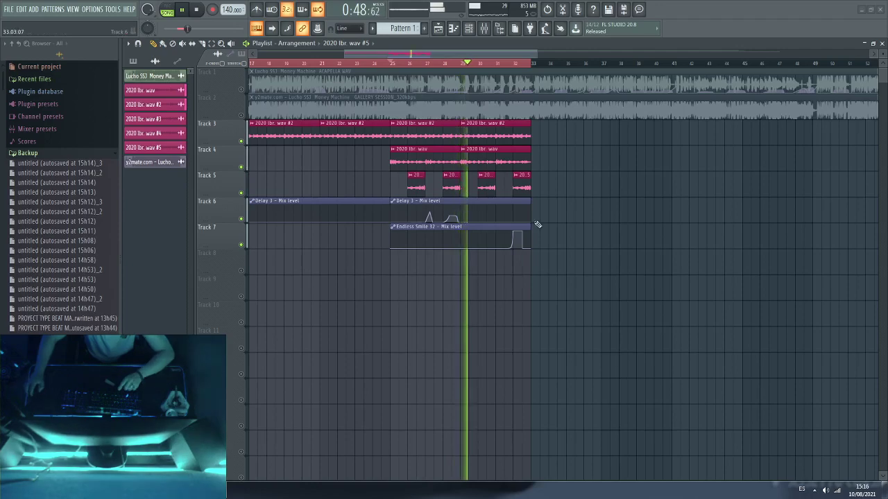
# Step: Restart playback from bar 17 and unmute the acapella on Track 1
pyautogui.scroll(-2, 356, 59)
pyautogui.scroll(-5, 355, 61)
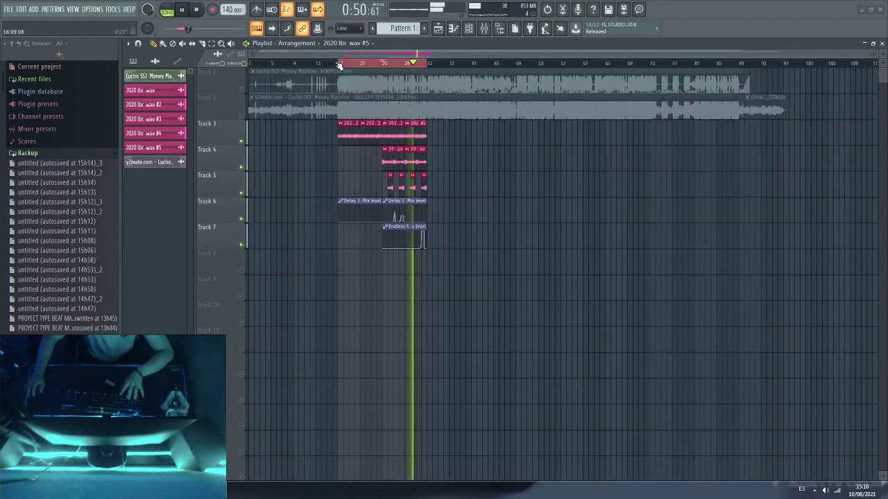
pyautogui.click(337, 63)
pyautogui.click(241, 90)
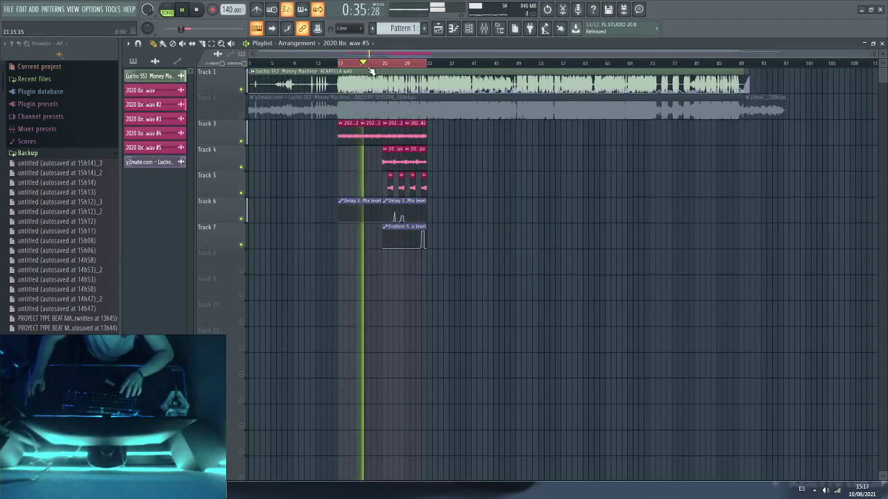
# Step: Save the project over untitled.flp in the MONEY MACHINE LUCHO folder, accepting the replacement
pyautogui.scroll(3, 371, 71)
pyautogui.click(8, 9)
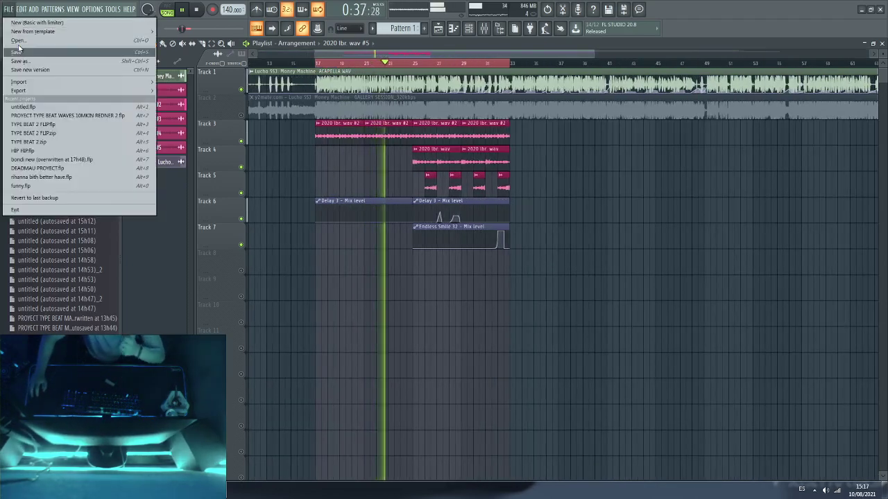
pyautogui.click(19, 51)
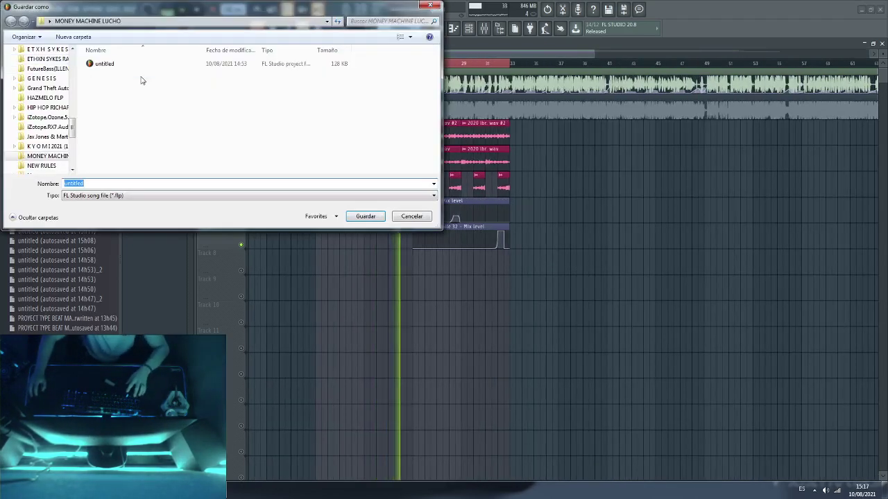
pyautogui.click(132, 64)
pyautogui.click(366, 216)
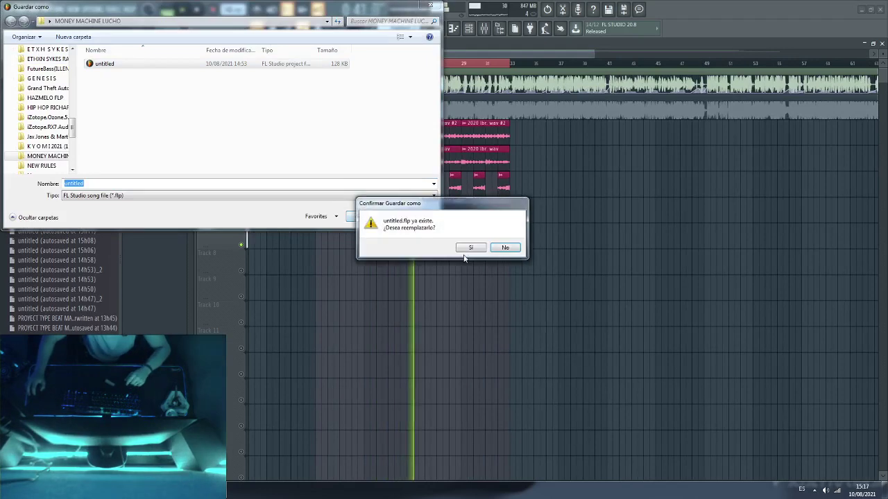
pyautogui.click(470, 248)
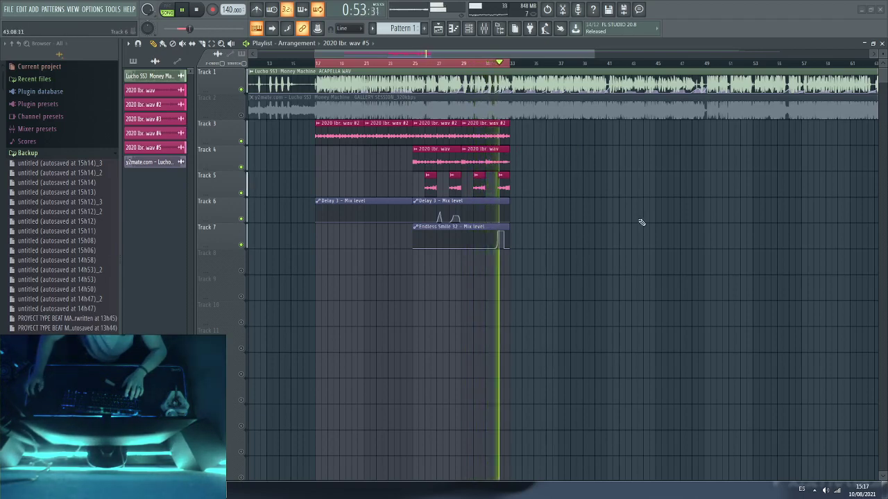
# Step: Copy the clips of bars 25 to 32 on Tracks 3 to 7 to bar 33
pyautogui.moveTo(525, 125); pyautogui.dragTo(416, 240)
pyautogui.hotkey('ctrl', 'c')
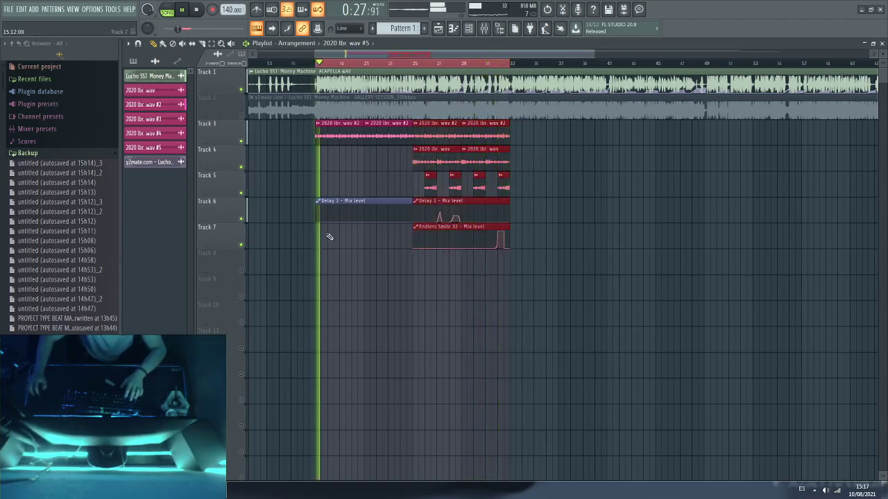
pyautogui.hotkey('ctrl', 'v')
pyautogui.moveTo(267, 142); pyautogui.dragTo(522, 142)
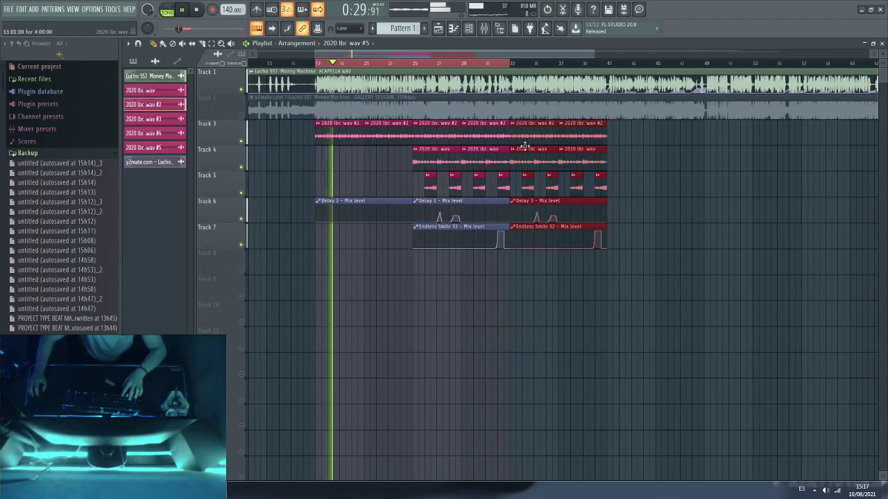
pyautogui.click(661, 181)
pyautogui.rightClick(659, 184)
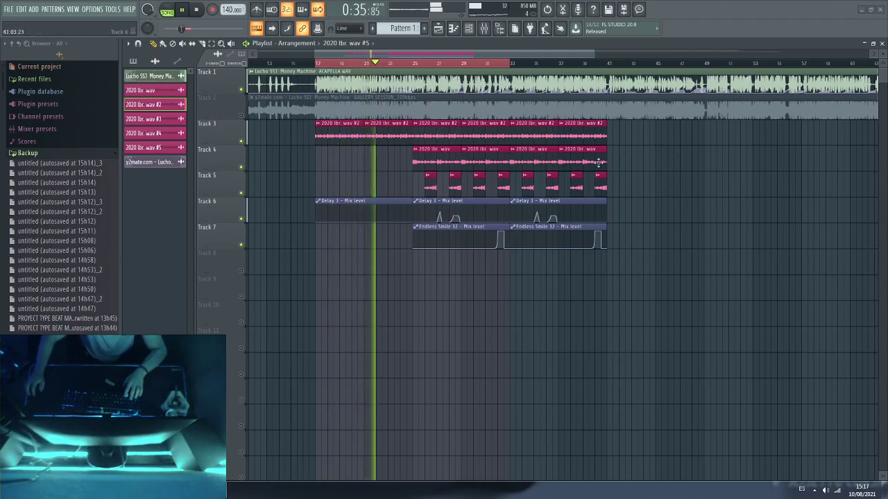
# Step: Duplicate the clips of bars 33 to 40 on Tracks 4 to 7 to bar 41, leaving out Track 3
pyautogui.moveTo(631, 146); pyautogui.dragTo(512, 240)
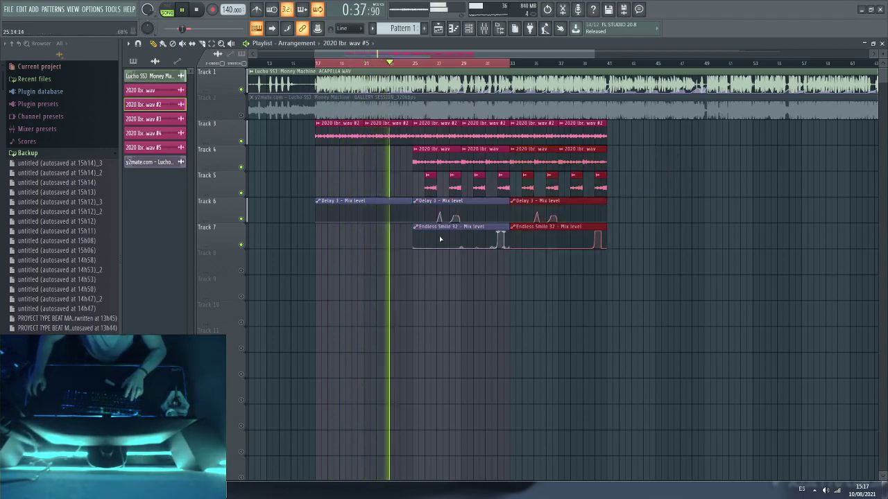
pyautogui.hotkey('ctrl', 'b')
pyautogui.moveTo(633, 164); pyautogui.dragTo(621, 163)
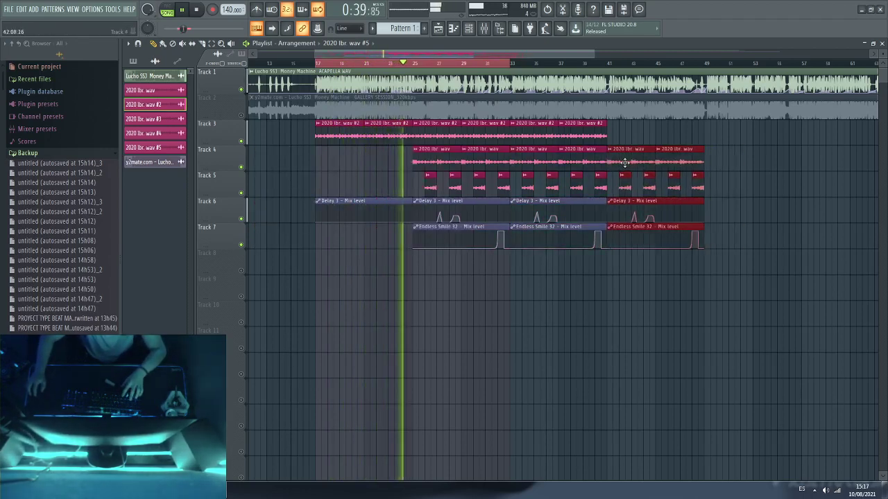
# Step: Play from bar 40 and add two-bar 2020 lbr. wav #2 slices on Track 3 at bars 43 and 47
pyautogui.click(602, 64)
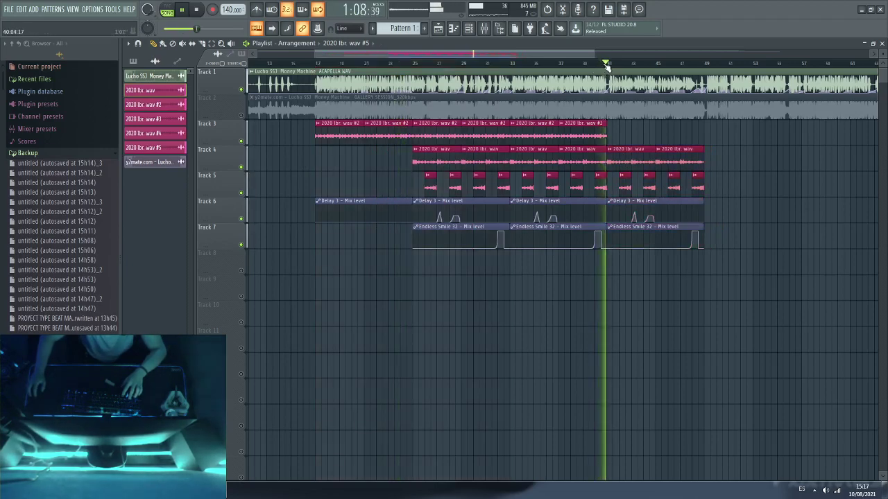
pyautogui.scroll(-3, 565, 64)
pyautogui.click(557, 190)
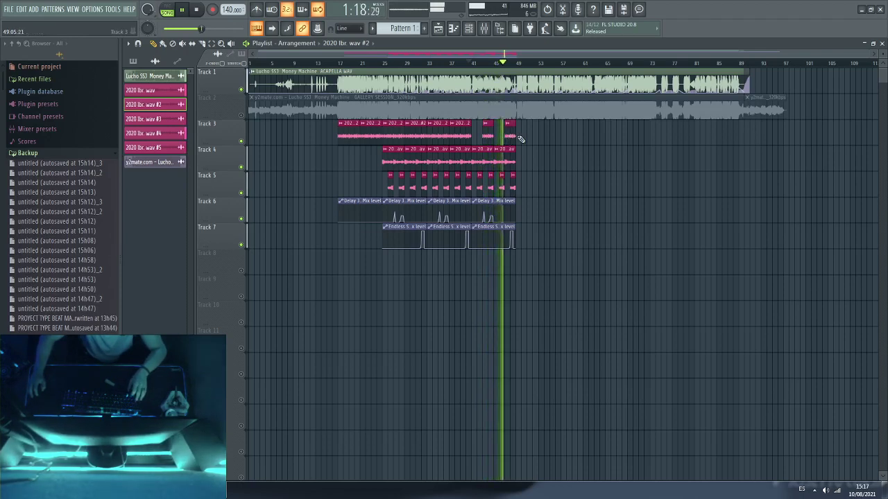
pyautogui.rightClick(556, 157)
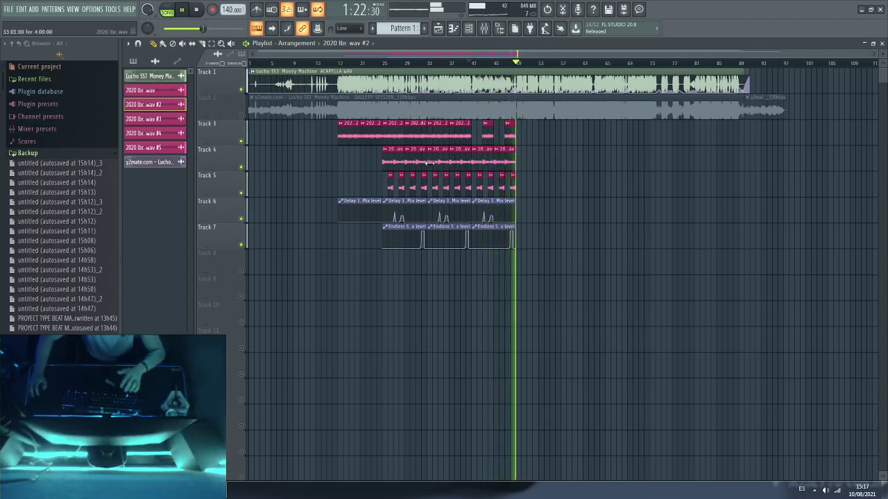
# Step: Copy all clips of bars 25 to 48 on Tracks 3 to 7 to bar 49
pyautogui.moveTo(540, 122); pyautogui.dragTo(390, 256)
pyautogui.moveTo(389, 152)
pyautogui.keyDown('shift'); pyautogui.mouseDown()
pyautogui.moveTo(256, 152)
pyautogui.moveTo(524, 134)
pyautogui.mouseUp(); pyautogui.keyUp('shift')
pyautogui.scroll(6, 524, 61)
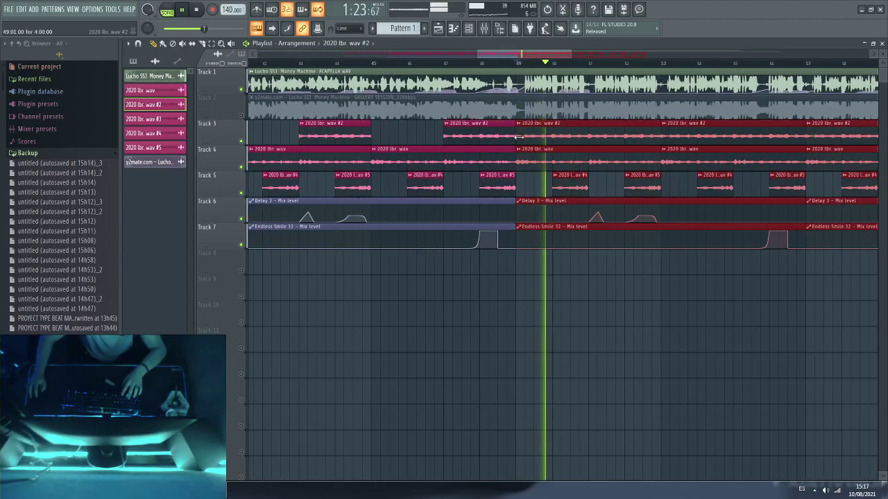
pyautogui.click(455, 319)
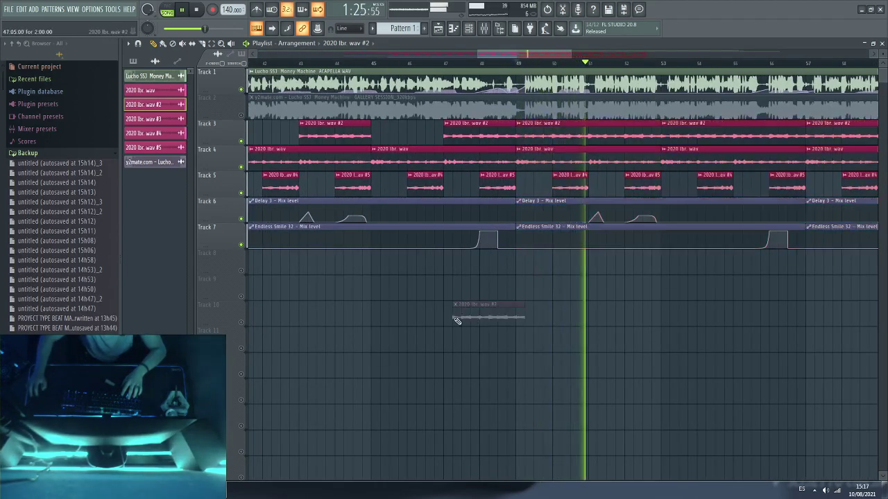
pyautogui.rightClick(507, 314)
# Step: Trim the start of the first copied clips on Tracks 3, 4, 6 and 7 to bar 51
pyautogui.moveTo(523, 272); pyautogui.dragTo(533, 132)
pyautogui.click(466, 363)
pyautogui.rightClick(469, 361)
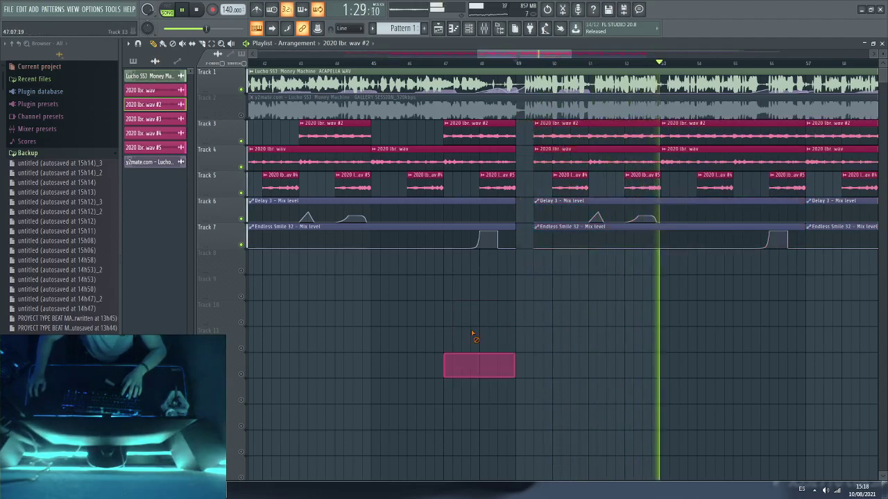
pyautogui.click(516, 61)
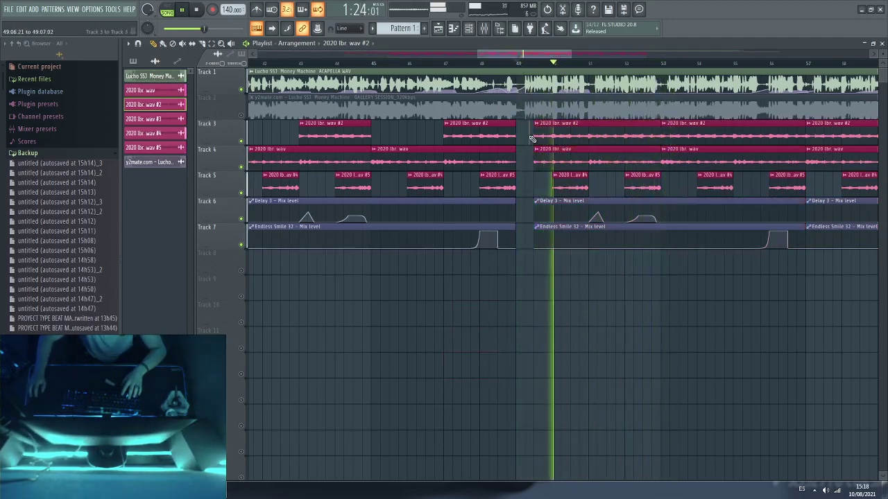
pyautogui.moveTo(527, 119); pyautogui.dragTo(541, 240)
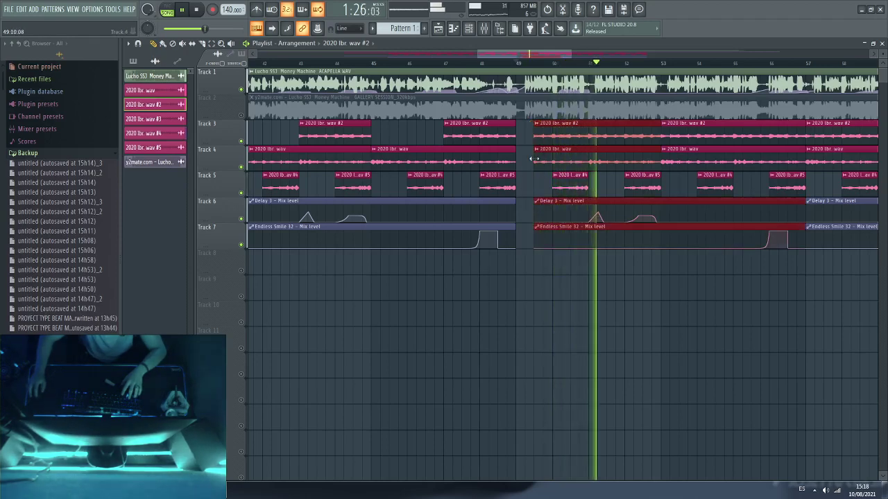
pyautogui.moveTo(534, 159); pyautogui.dragTo(588, 159)
pyautogui.click(540, 282)
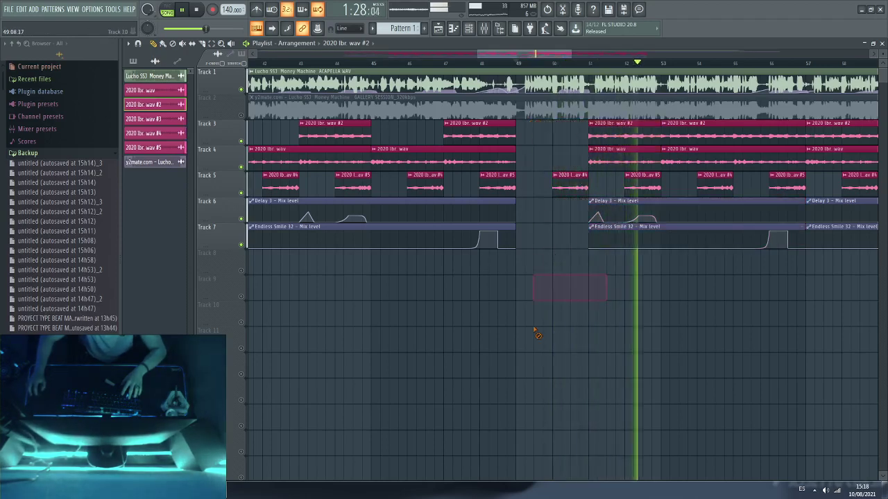
pyautogui.scroll(-5, 506, 64)
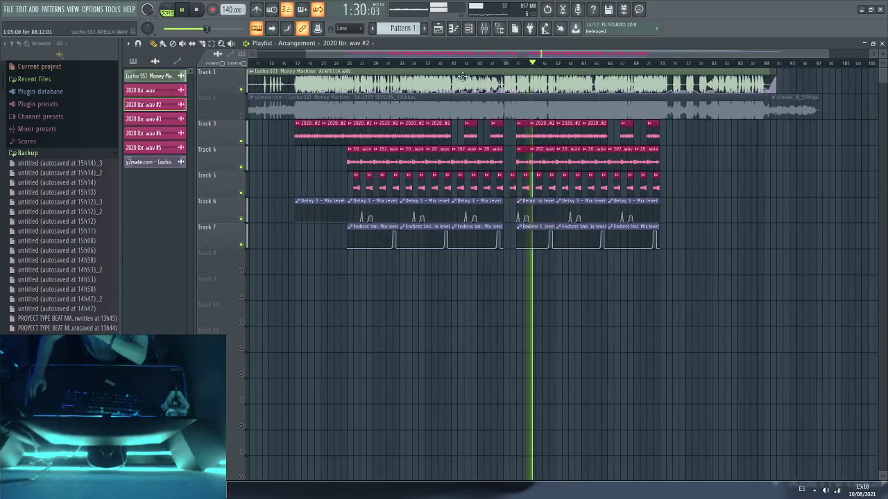
# Step: Play the arrangement from bar 17 and open the Packs folder in the browser
pyautogui.click(296, 63)
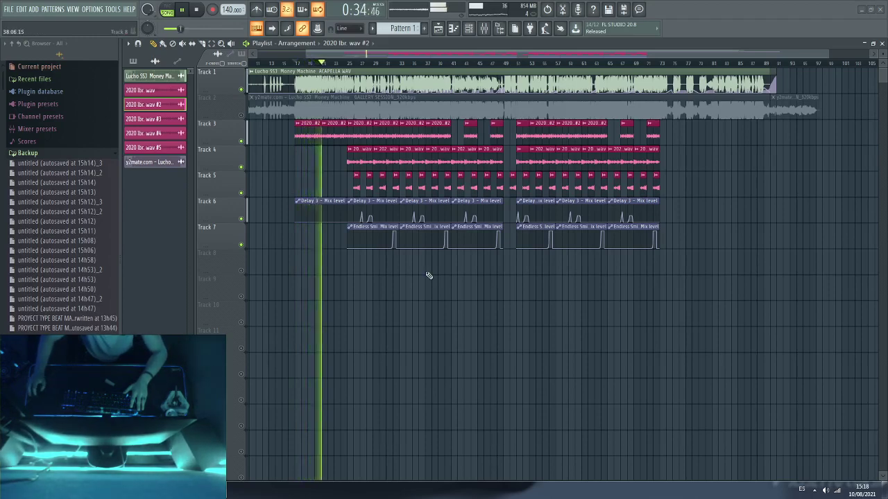
pyautogui.scroll(4, 346, 64)
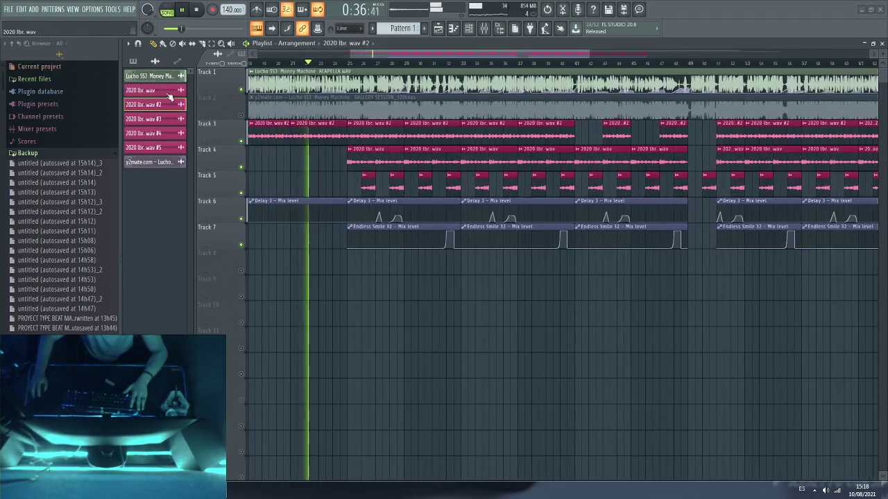
pyautogui.click(28, 152)
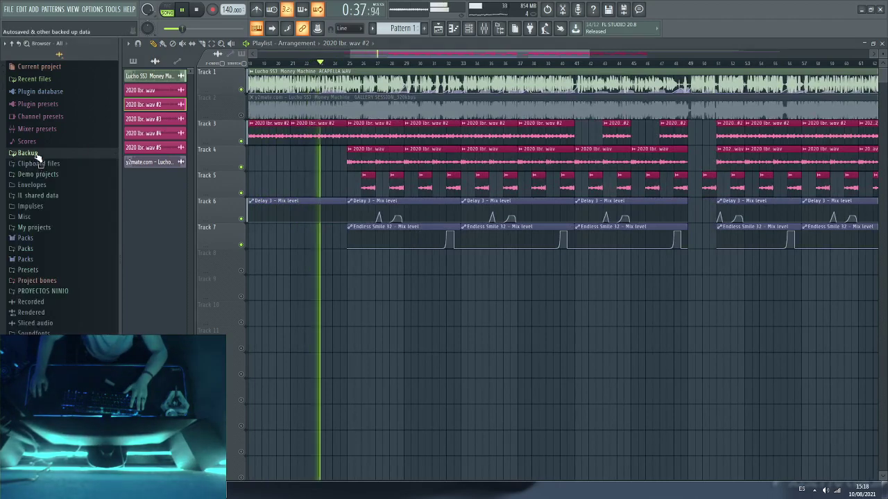
pyautogui.click(25, 238)
# Step: Create Pattern 2 and place it on Track 8 as an eight-bar clip starting at bar 25
pyautogui.click(439, 29)
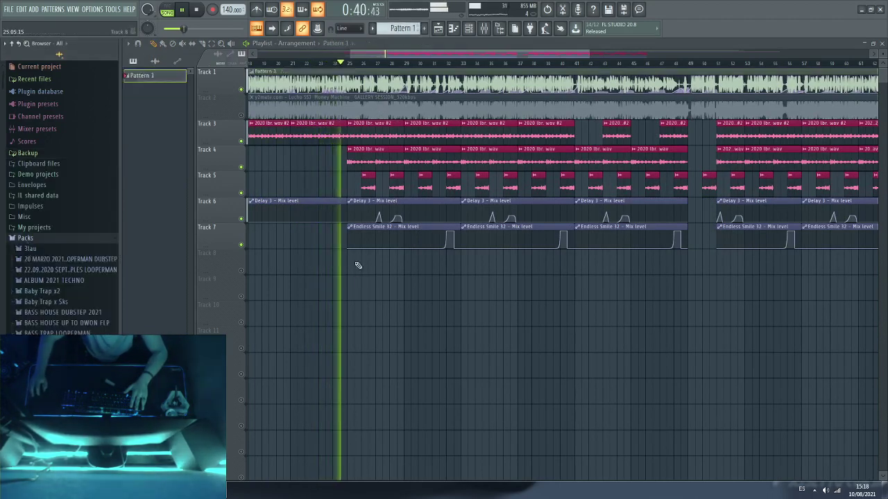
pyautogui.press('F4')
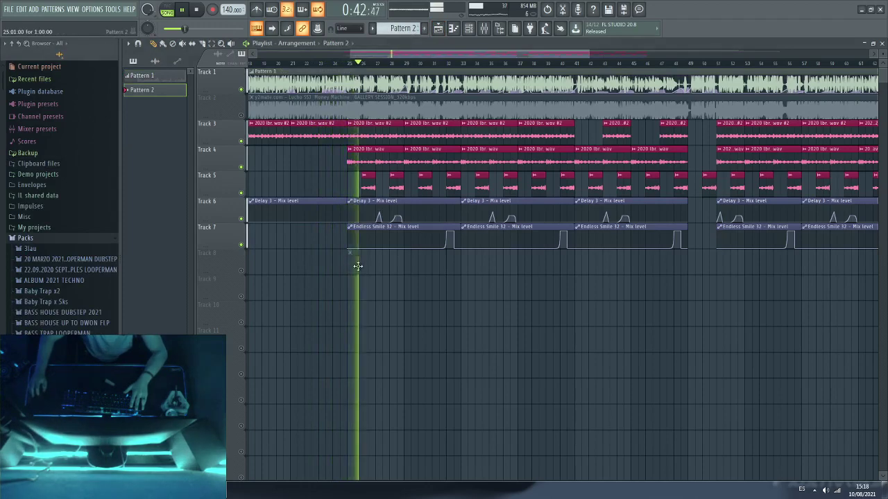
pyautogui.click(451, 267)
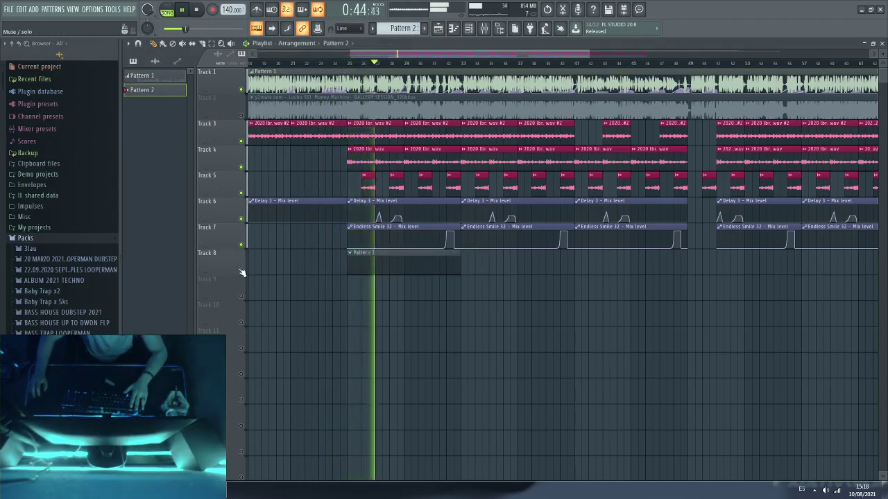
# Step: Open Pattern 2 in the channel rack and extend its Track 8 clip to bar 41
pyautogui.scroll(-6, 69, 208)
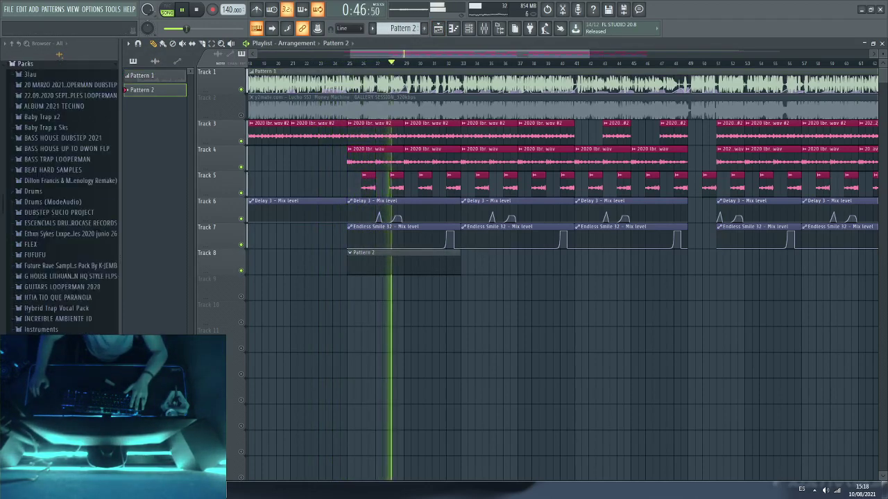
pyautogui.doubleClick(420, 263)
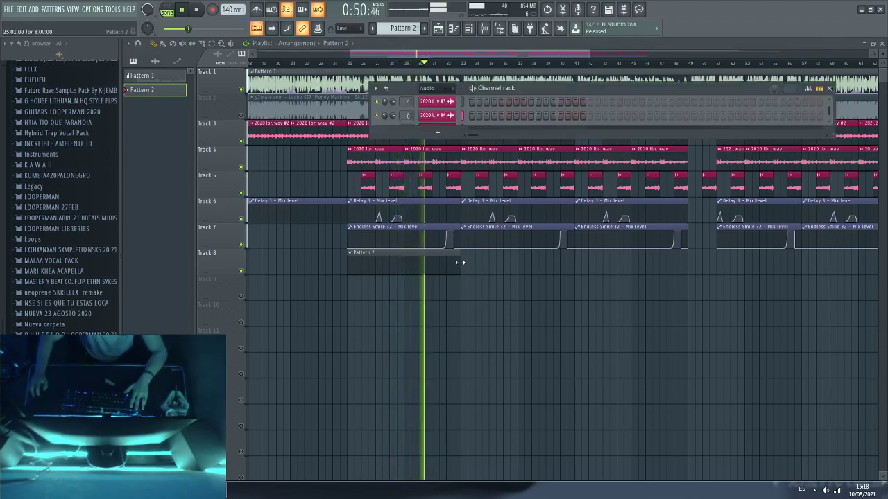
pyautogui.moveTo(459, 260); pyautogui.dragTo(573, 260)
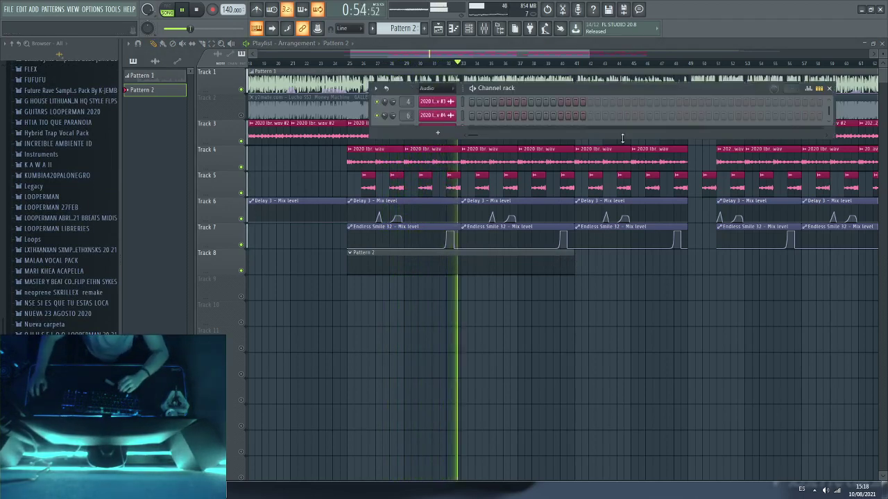
# Step: Enlarge the channel rack and open the Foreign Teck Goat Drumkit folder inside the ESCENCIALS DRUMSKITS 2020 EUROCASE RECORDS pack
pyautogui.moveTo(611, 129); pyautogui.dragTo(535, 186)
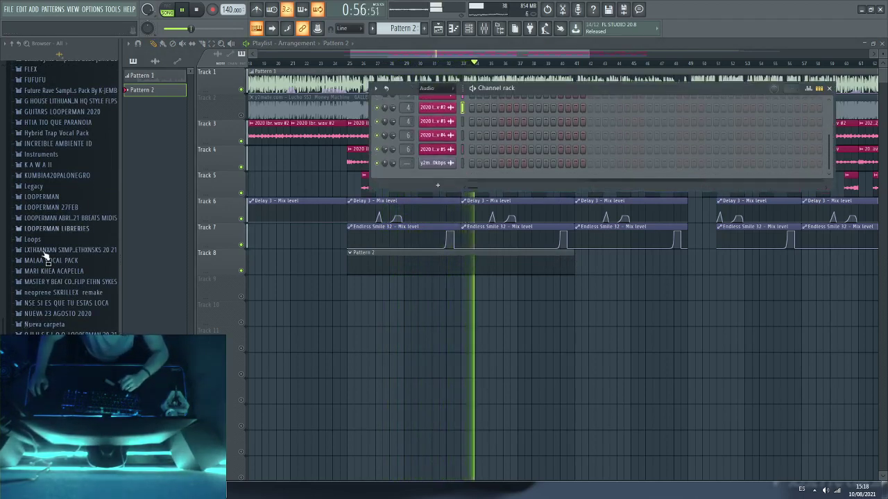
pyautogui.scroll(3, 55, 125)
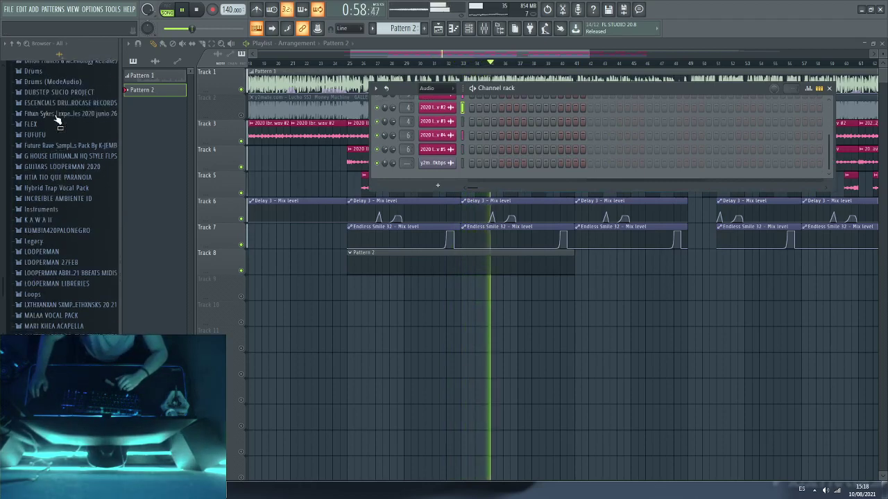
pyautogui.click(61, 106)
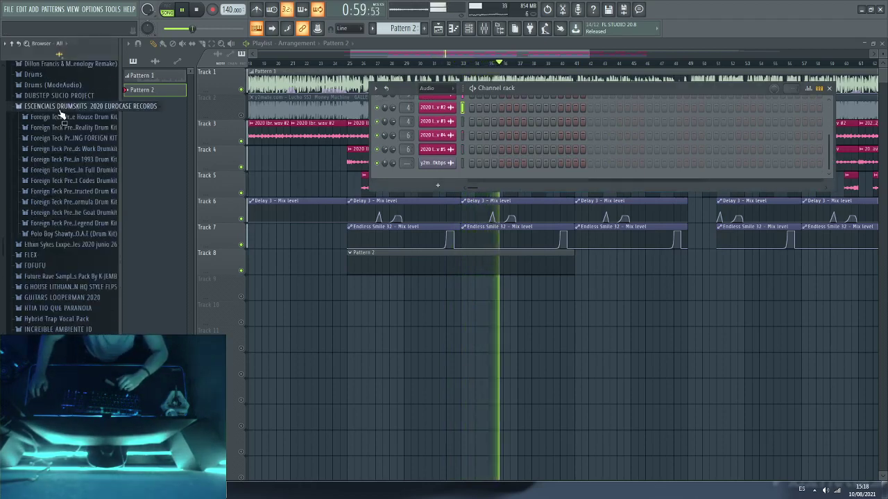
pyautogui.click(65, 234)
pyautogui.scroll(4, 56, 222)
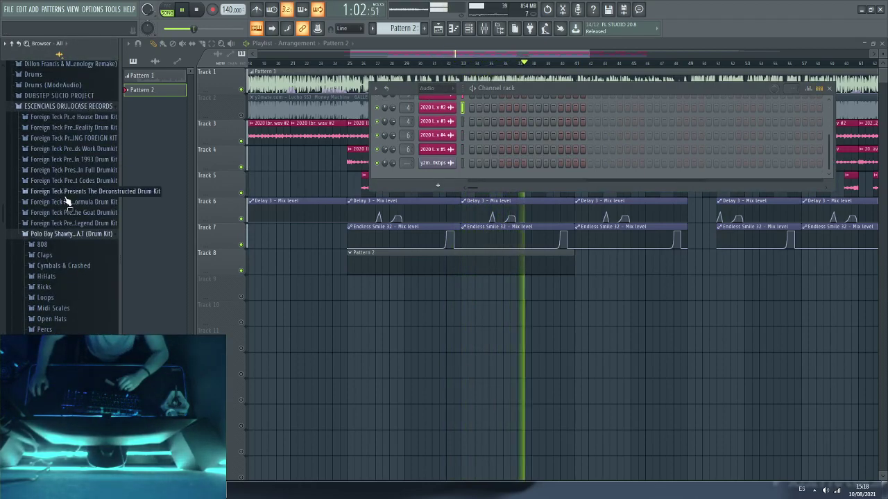
pyautogui.click(62, 213)
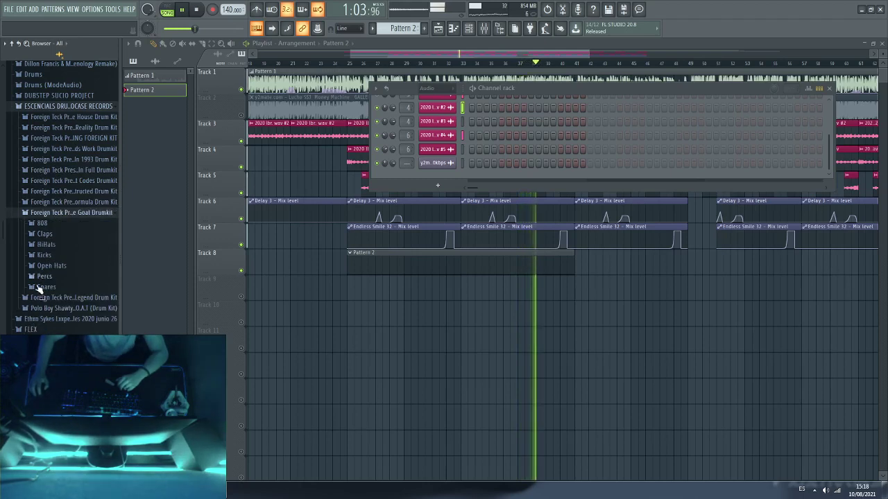
# Step: Audition samples in the kit's HiHats folder and add FT HIHAT (4) as a new channel in the channel rack
pyautogui.click(46, 244)
pyautogui.click(69, 265)
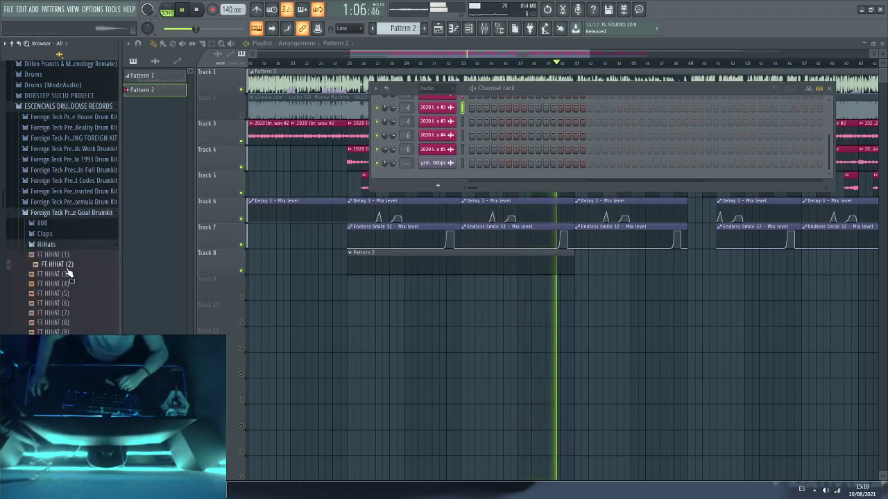
pyautogui.click(68, 274)
pyautogui.click(57, 294)
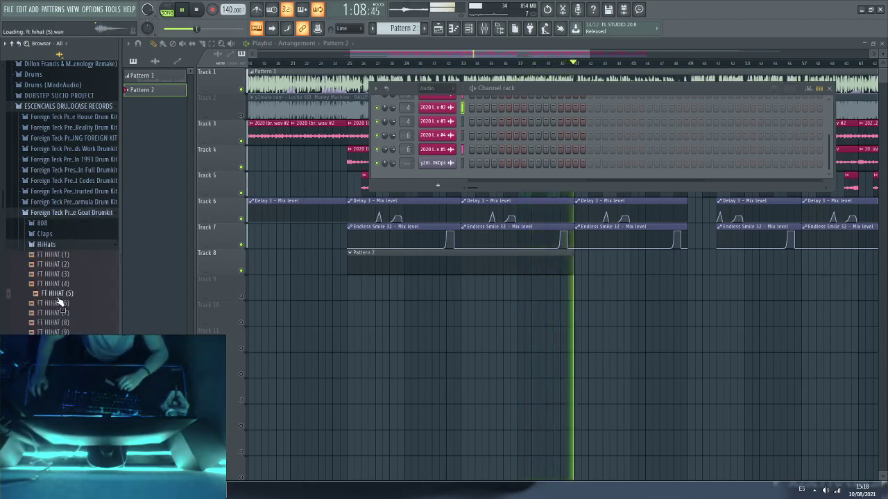
pyautogui.click(61, 284)
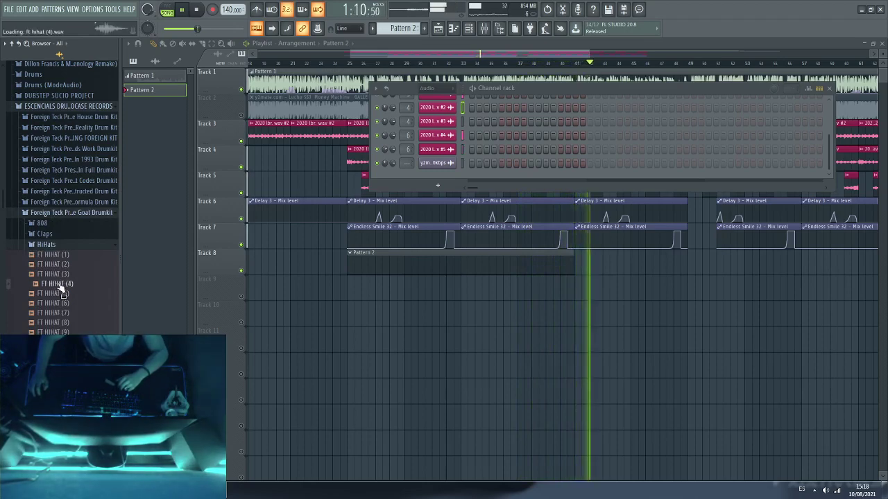
pyautogui.moveTo(61, 286); pyautogui.dragTo(437, 172)
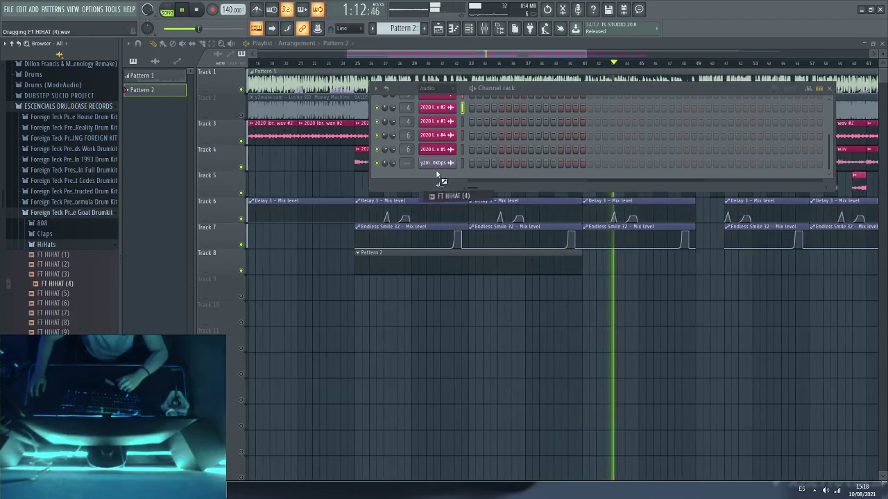
# Step: Set the playlist loop range from bar 25 to bar 41 and reopen the channel rack of the Track 8 Pattern 2 clip
pyautogui.moveTo(358, 64); pyautogui.dragTo(584, 82)
pyautogui.click(574, 361)
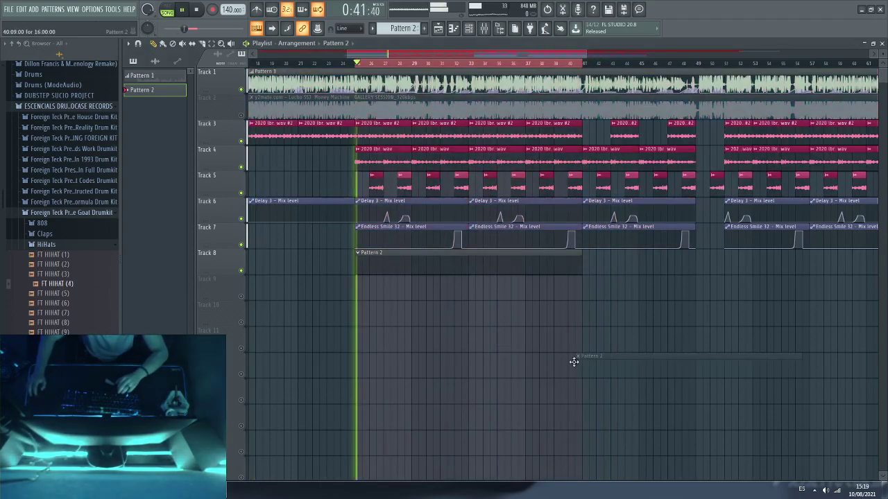
pyautogui.rightClick(574, 360)
pyautogui.doubleClick(363, 267)
pyautogui.press('space')
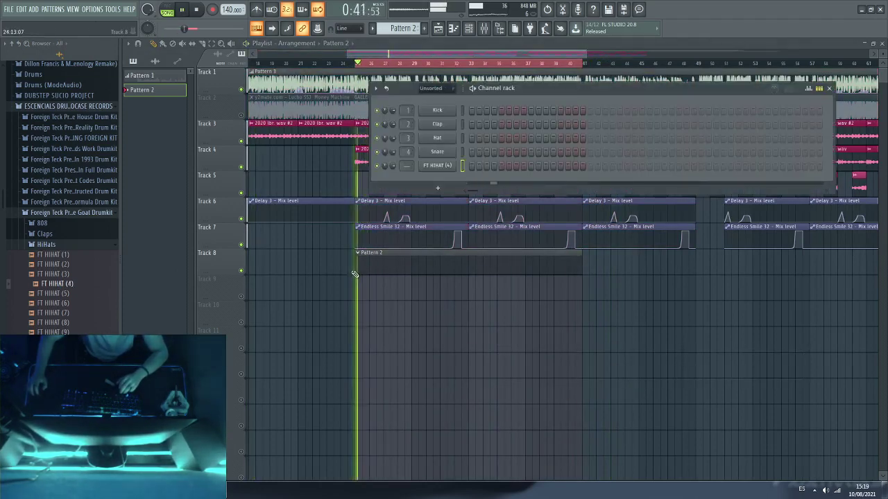
# Step: Fill every 2 steps on the FT HIHAT (4) channel and open it in the piano roll
pyautogui.rightClick(447, 168)
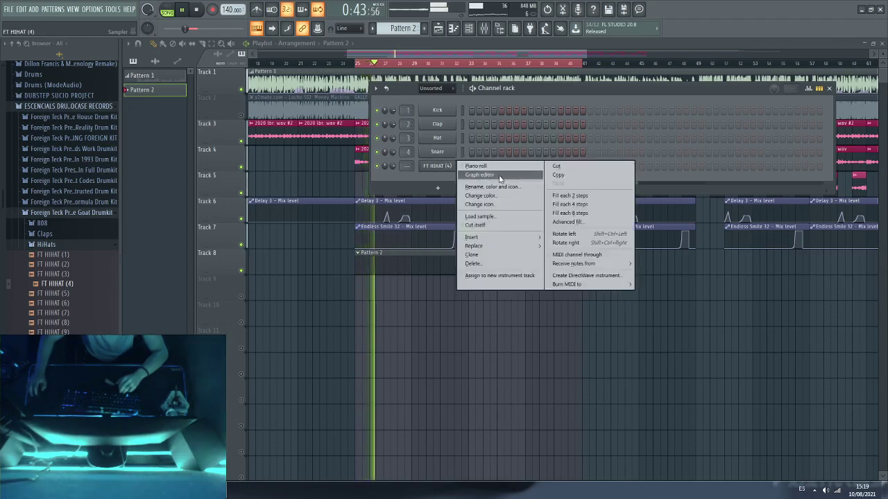
pyautogui.click(576, 192)
pyautogui.rightClick(450, 172)
pyautogui.click(471, 172)
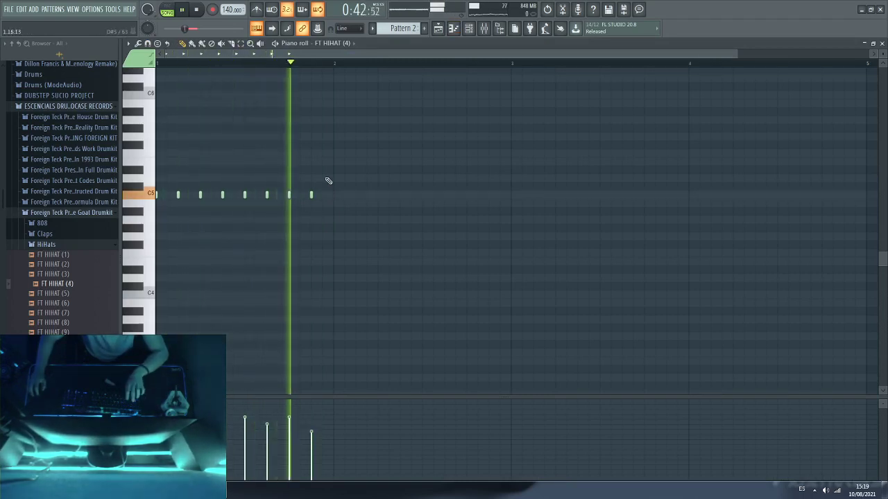
# Step: Duplicate the one-bar hi-hat notes on C5 until they fill bars 1 to 4
pyautogui.hotkey('ctrl', 'a')
pyautogui.press('space')
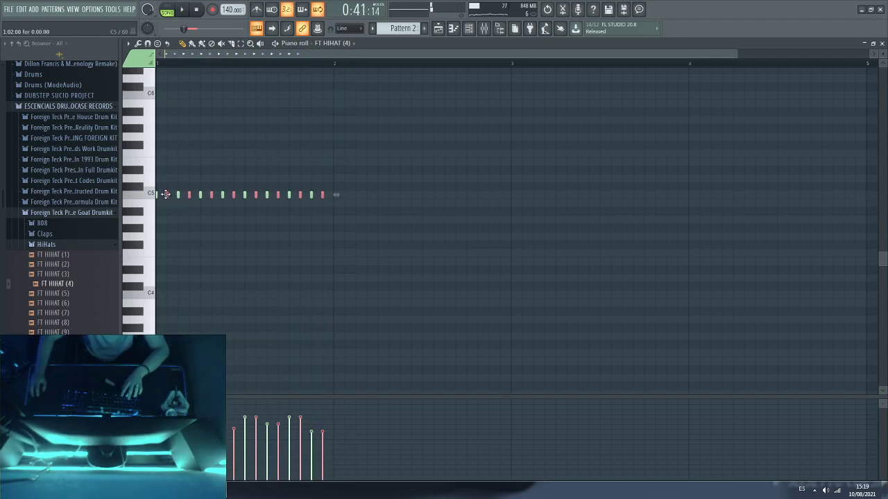
pyautogui.press('space')
pyautogui.keyDown('ctrl'); pyautogui.moveTo(522, 165); pyautogui.dragTo(98, 283); pyautogui.keyUp('ctrl')
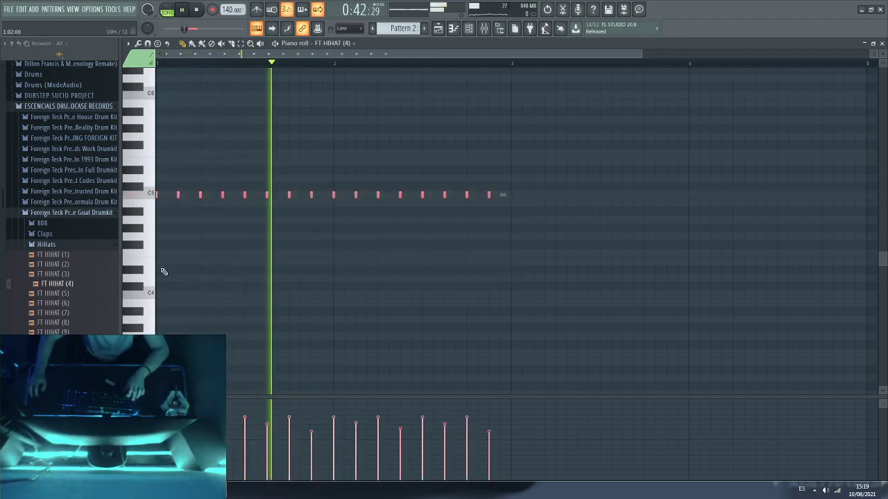
pyautogui.hotkey('ctrl', 'b')
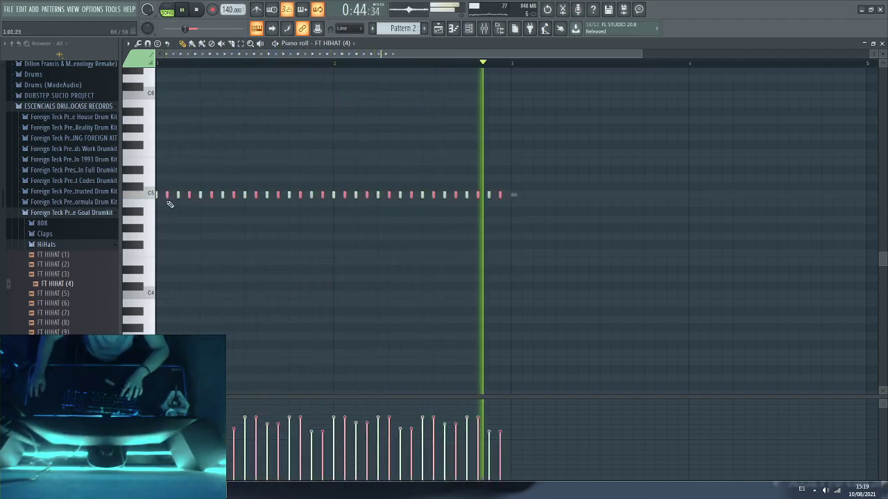
pyautogui.moveTo(362, 194); pyautogui.dragTo(506, 192)
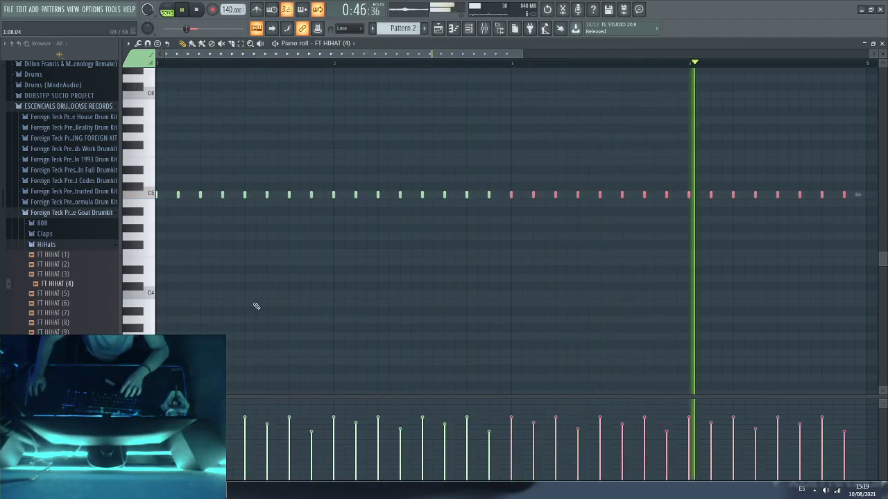
pyautogui.hotkey('ctrl', 'd')
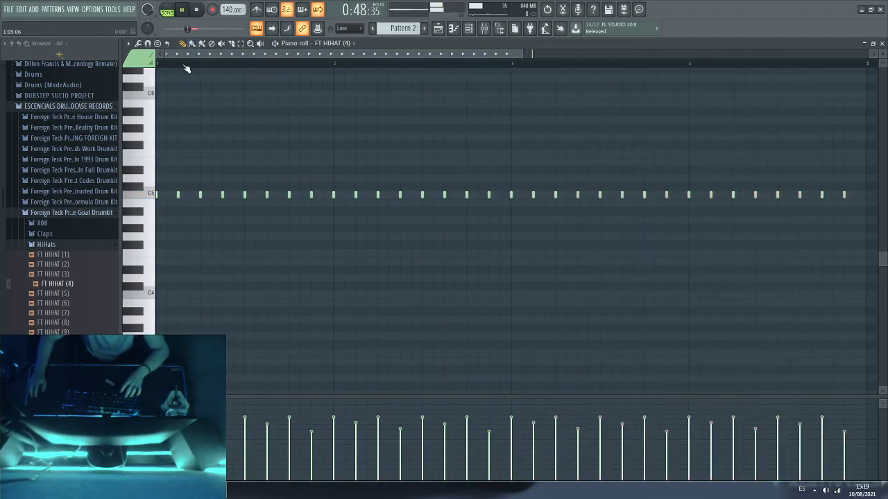
# Step: Copy all the four-bar hi-hat notes to bar 5 so the pattern fills eight bars, and play it
pyautogui.scroll(-3, 185, 64)
pyautogui.press('space')
pyautogui.moveTo(544, 166)
pyautogui.mouseDown()
pyautogui.moveTo(451, 196)
pyautogui.moveTo(107, 257)
pyautogui.mouseUp()
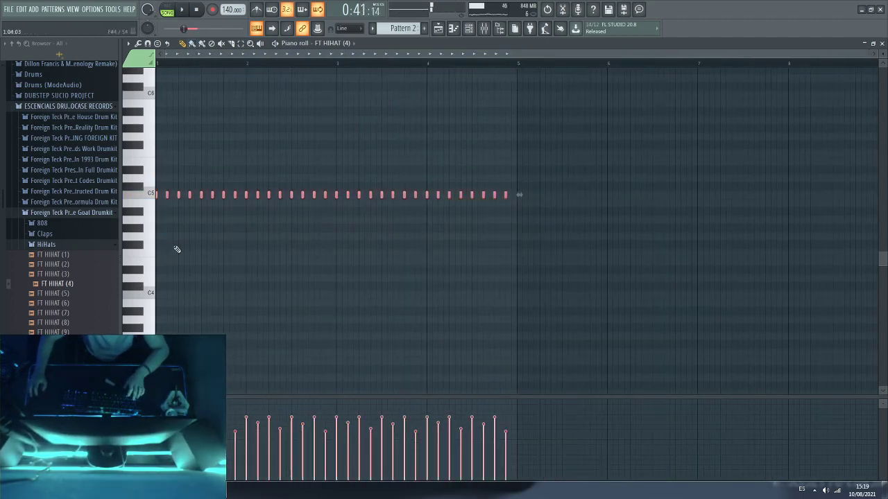
pyautogui.moveTo(179, 195)
pyautogui.keyDown('shift'); pyautogui.mouseDown()
pyautogui.moveTo(537, 196)
pyautogui.moveTo(517, 196)
pyautogui.mouseUp(); pyautogui.keyUp('shift')
pyautogui.press('space')
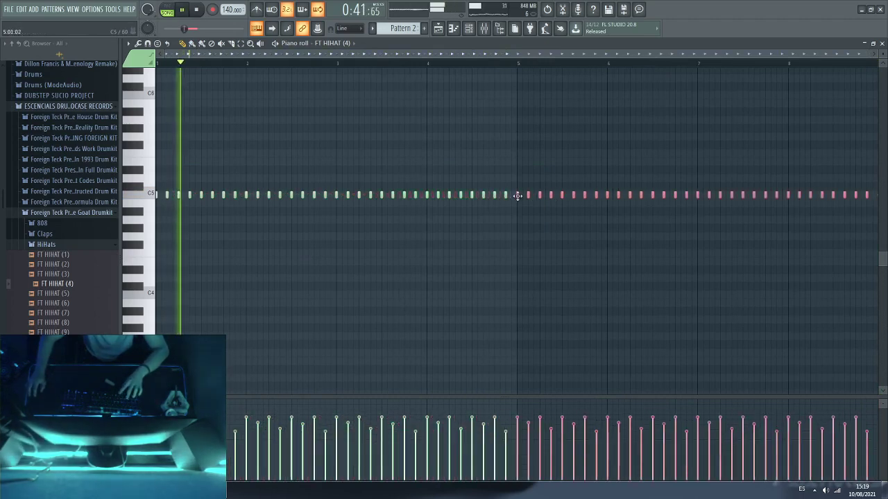
pyautogui.click(534, 169)
pyautogui.rightClick(534, 170)
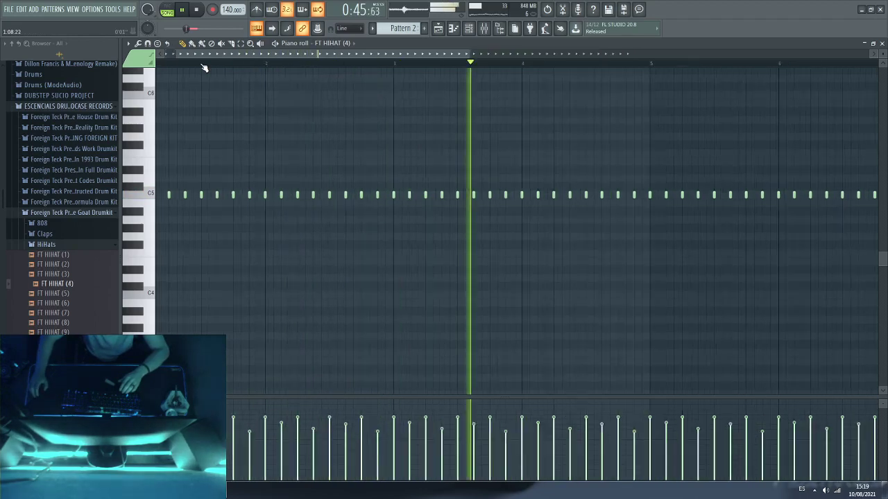
pyautogui.scroll(-2, 205, 67)
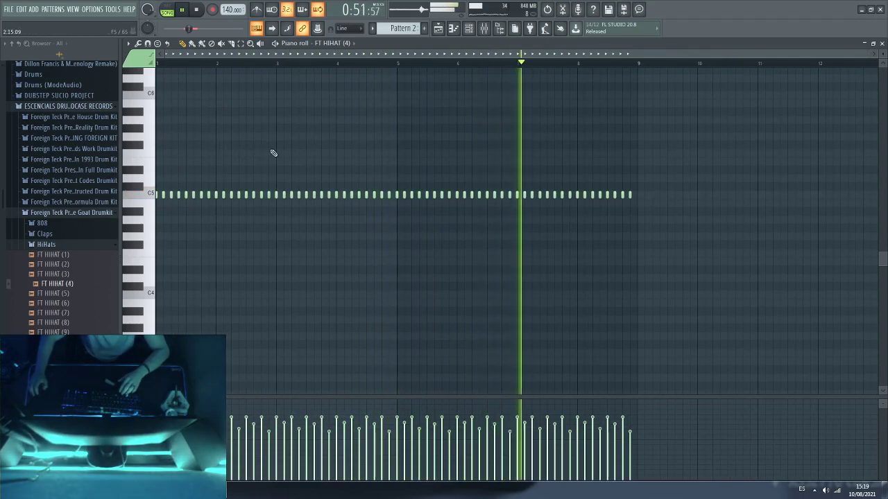
pyautogui.click(477, 33)
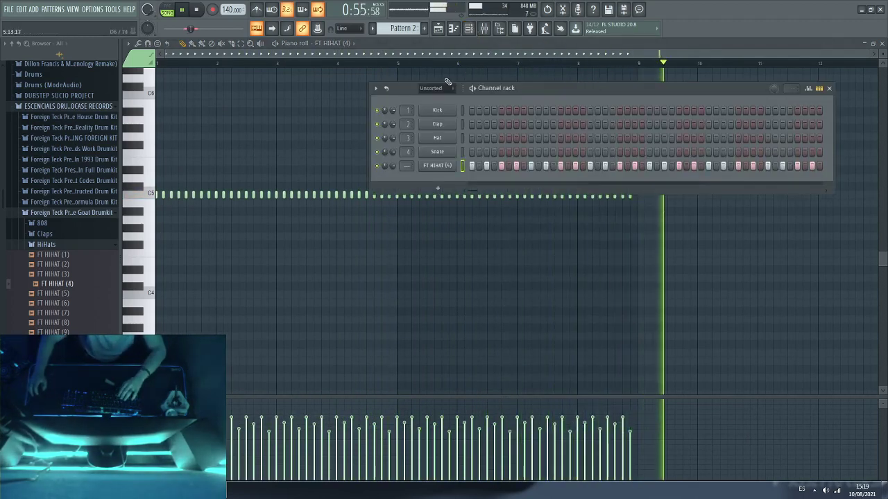
pyautogui.click(262, 137)
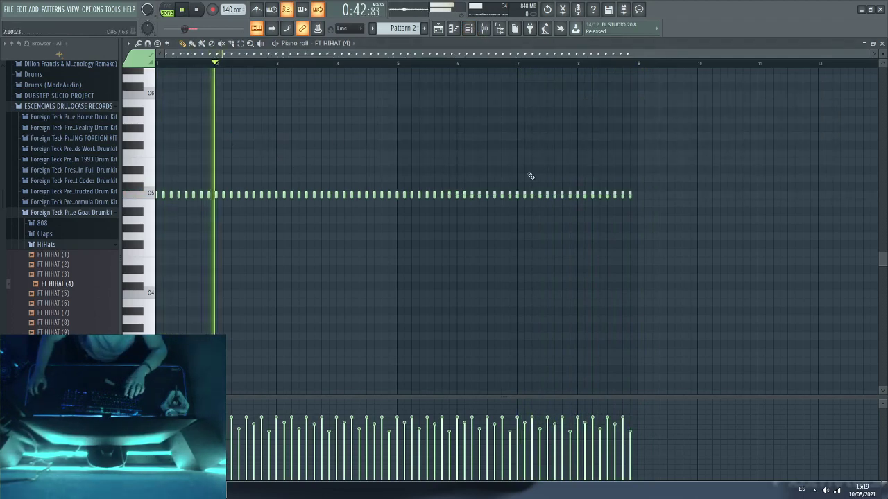
# Step: Move all the hi-hat notes eight bars forward so they start at bar 9
pyautogui.moveTo(664, 188); pyautogui.dragTo(93, 232)
pyautogui.moveTo(163, 197); pyautogui.dragTo(652, 199)
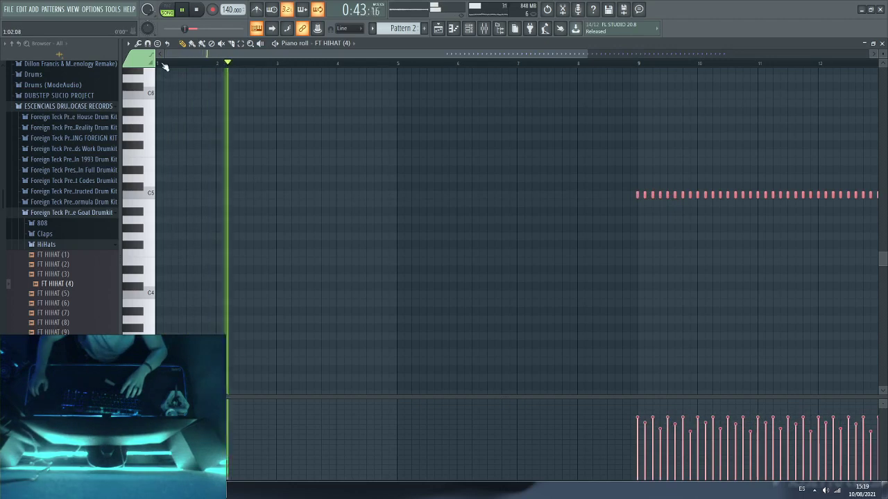
pyautogui.scroll(2, 165, 66)
# Step: Draw a sparse, syncopated hi-hat rhythm on C5 through bars 1 and 2, ending with a hit at the start of bar 3
pyautogui.press('space')
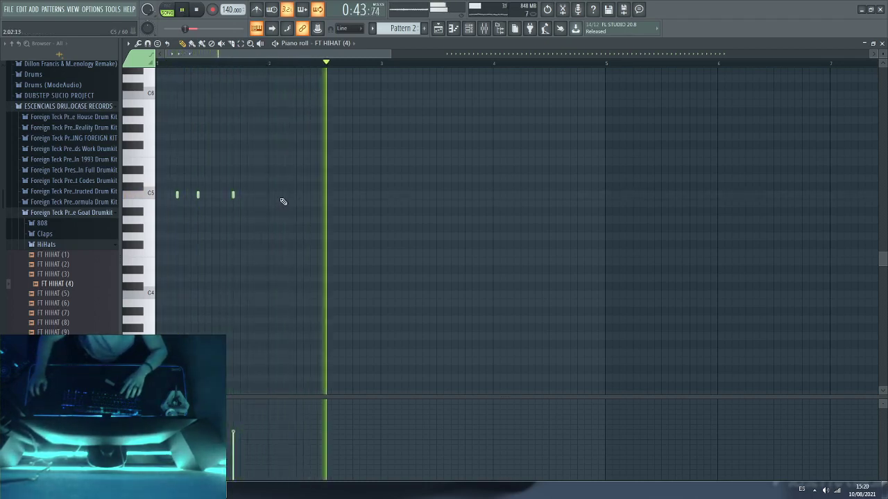
pyautogui.press('space')
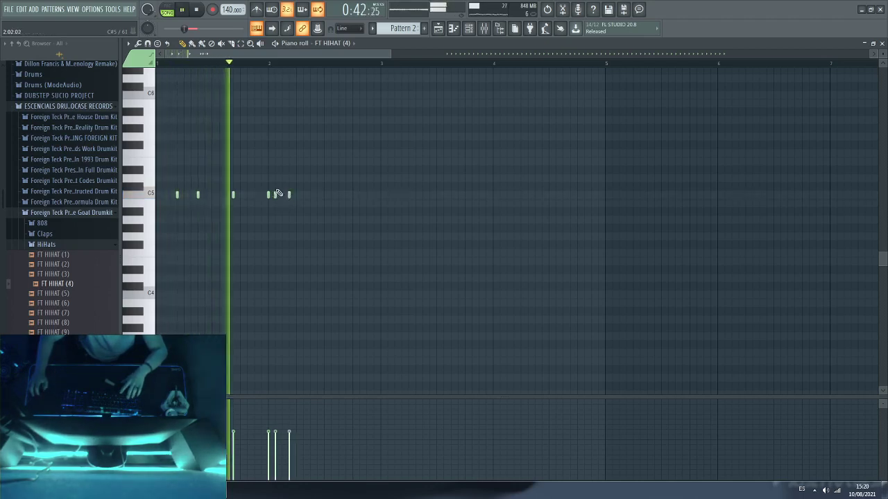
pyautogui.click(338, 194)
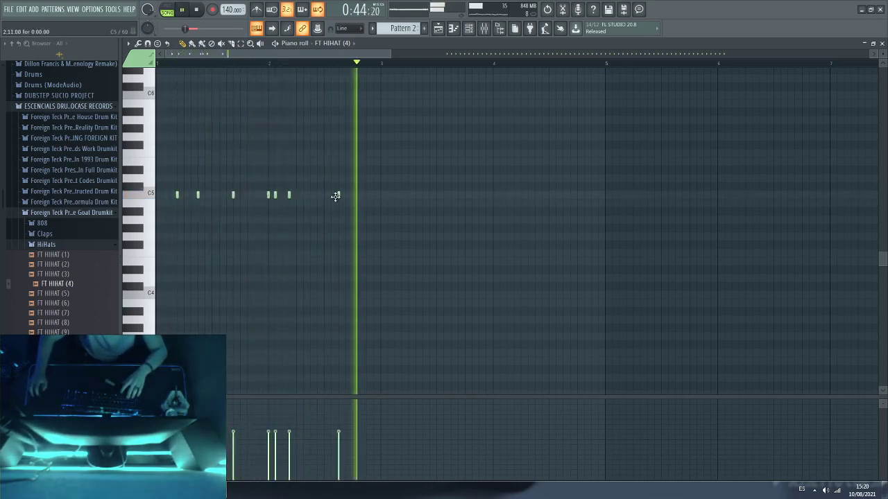
pyautogui.press('space')
pyautogui.rightClick(339, 195)
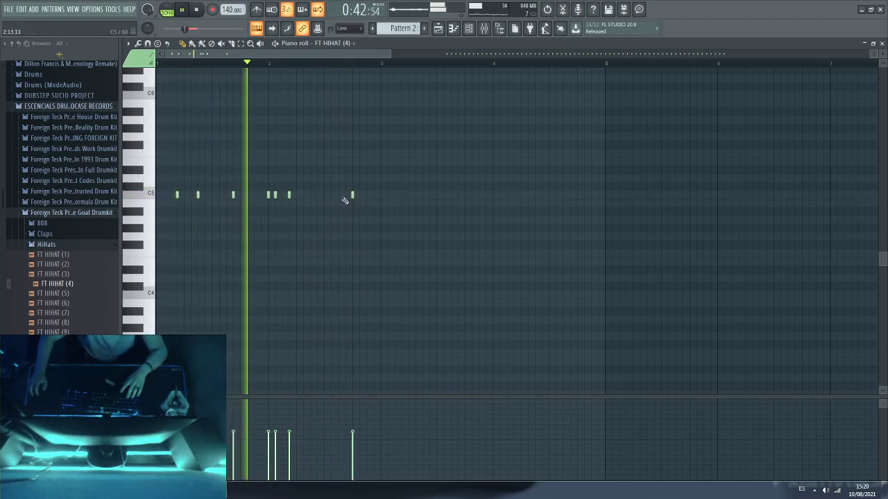
pyautogui.click(366, 196)
pyautogui.click(381, 195)
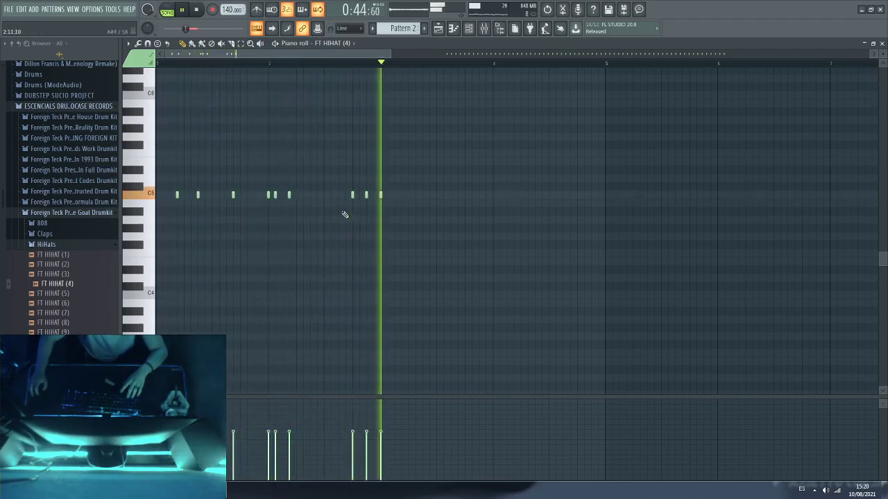
# Step: Continue the sparse C5 hi-hat rhythm through bar 3, finishing with three close hits leading into bar 4
pyautogui.click(437, 195)
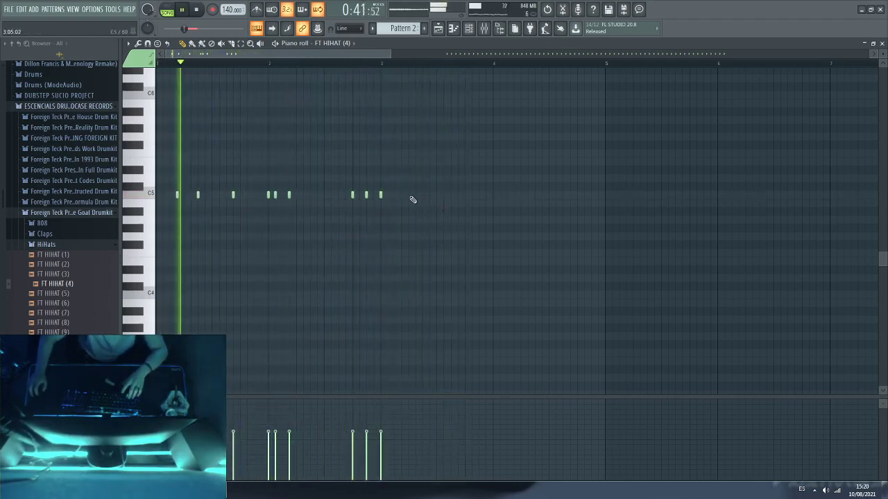
pyautogui.click(422, 195)
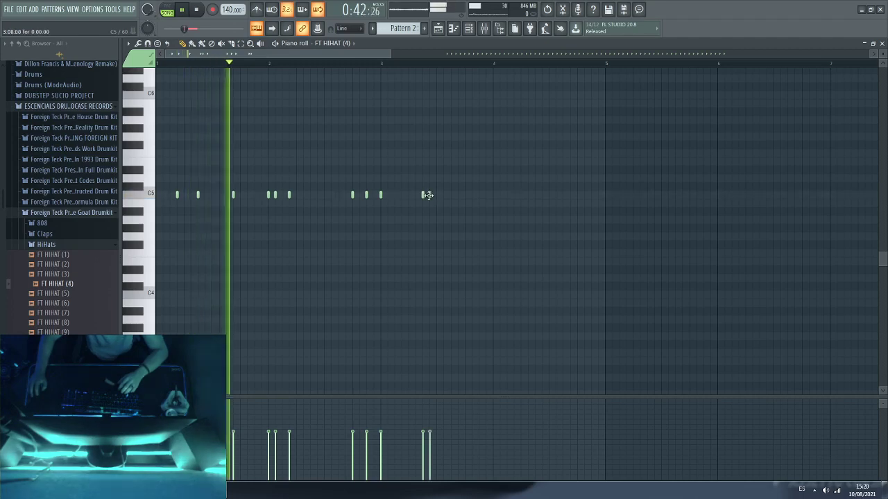
pyautogui.click(450, 195)
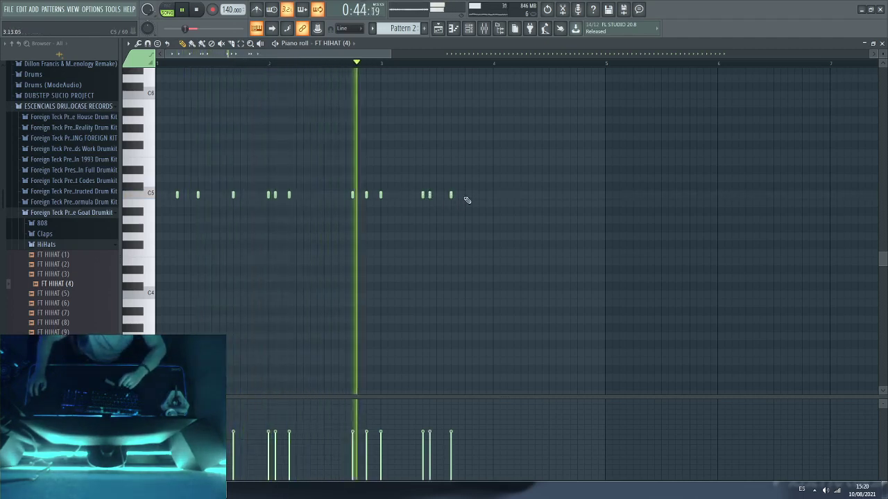
pyautogui.click(472, 195)
pyautogui.click(486, 196)
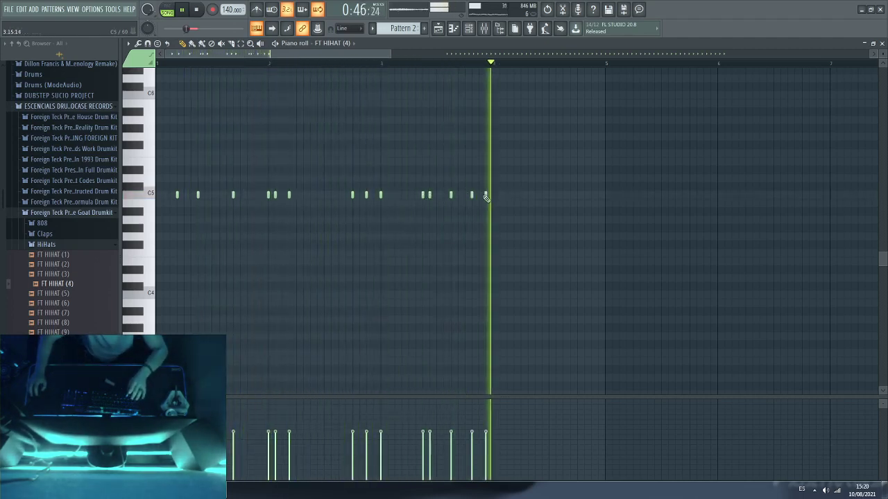
pyautogui.moveTo(471, 195); pyautogui.dragTo(479, 195)
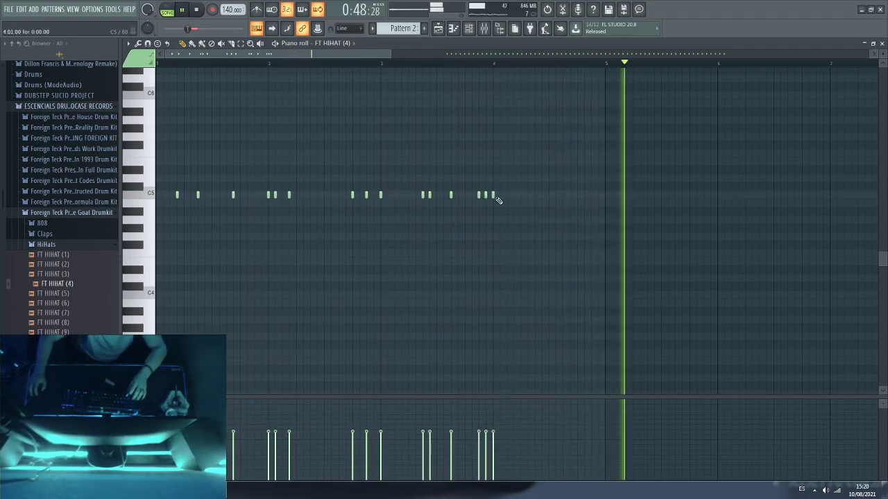
# Step: Try slightly later and earlier positions for the lone C5 hit in the middle of bar 3 during playback
pyautogui.click(493, 195)
pyautogui.rightClick(451, 195)
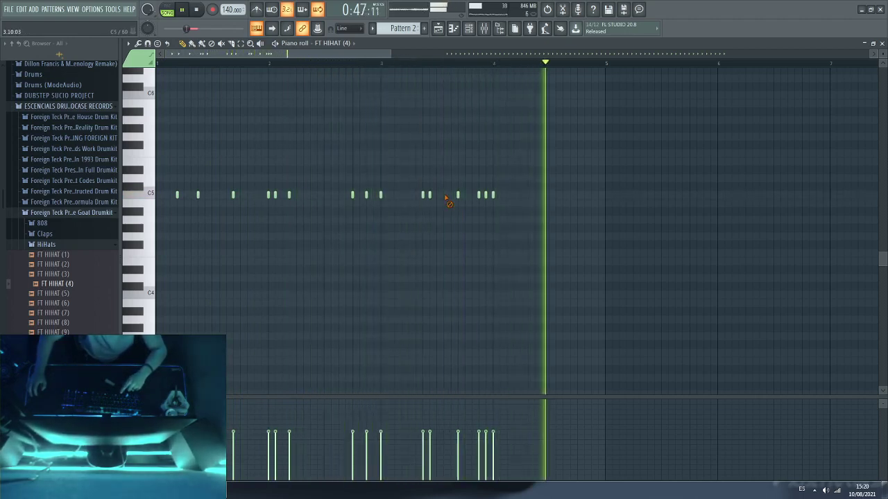
pyautogui.moveTo(455, 195); pyautogui.dragTo(443, 194)
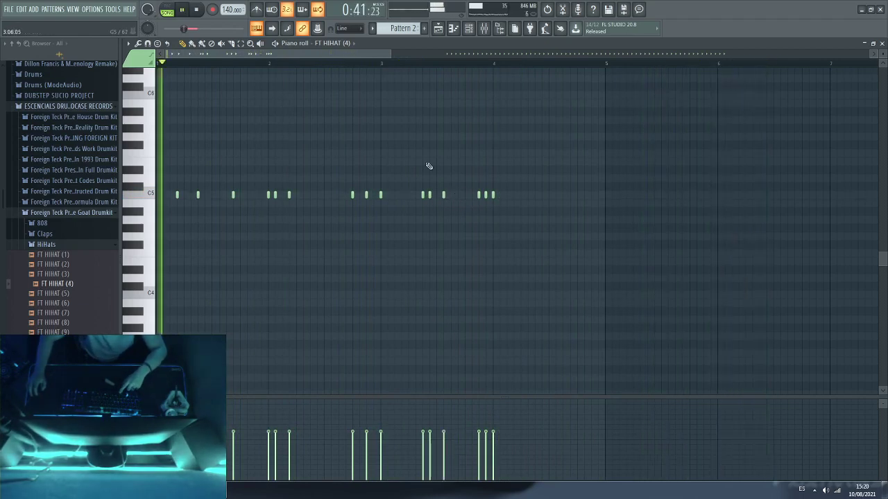
pyautogui.doubleClick(444, 195)
pyautogui.click(492, 296)
pyautogui.press('space')
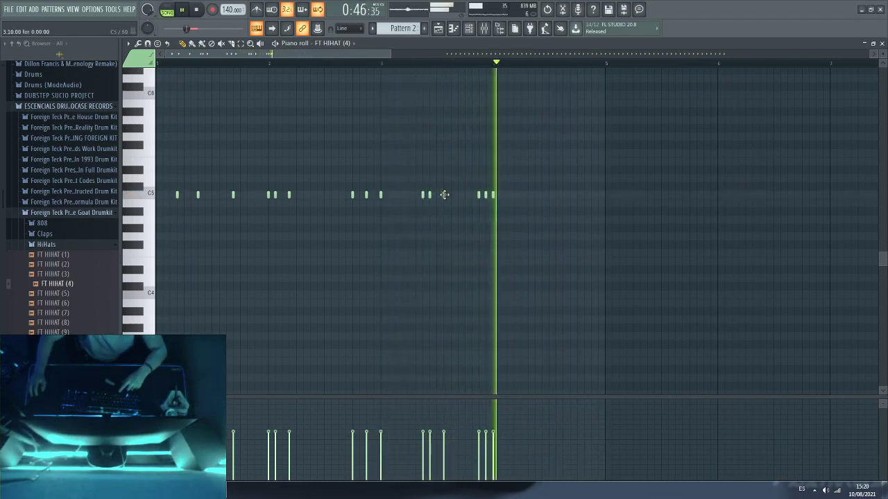
pyautogui.moveTo(443, 195); pyautogui.dragTo(451, 195)
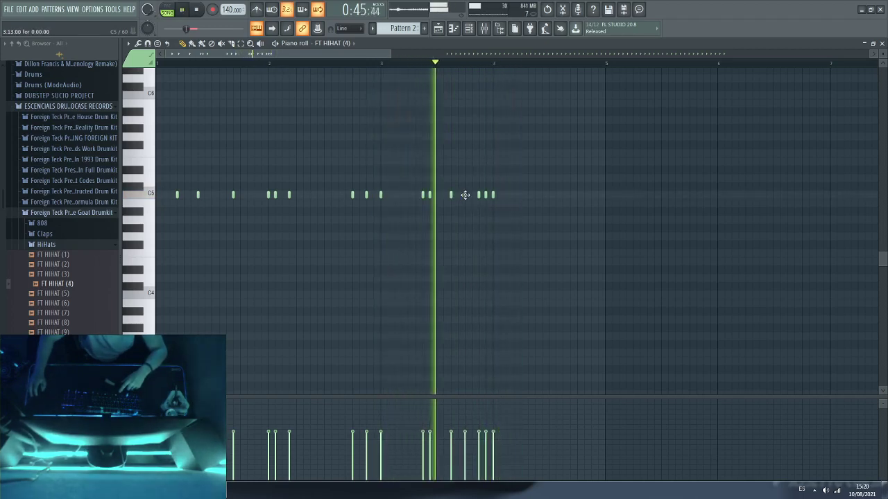
# Step: Add another C5 hit in the second half of bar 3 and rework the closing cluster into four close hits starting at bar 4
pyautogui.click(464, 195)
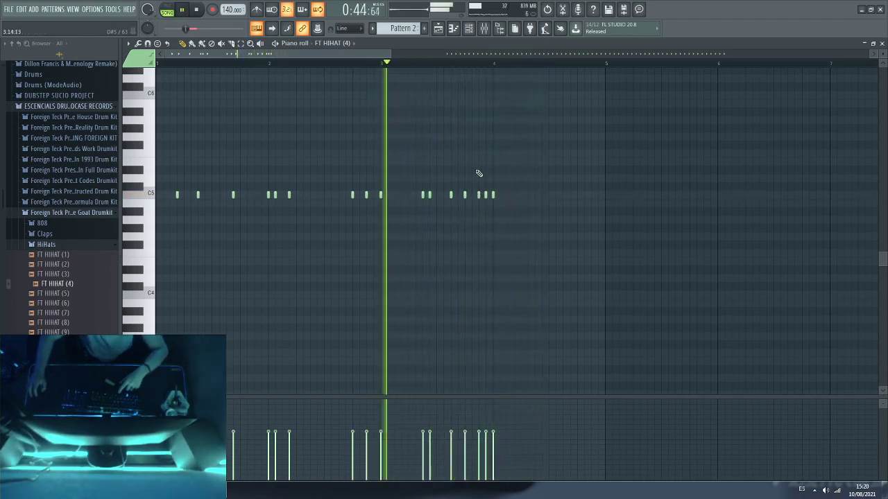
pyautogui.rightClick(478, 195)
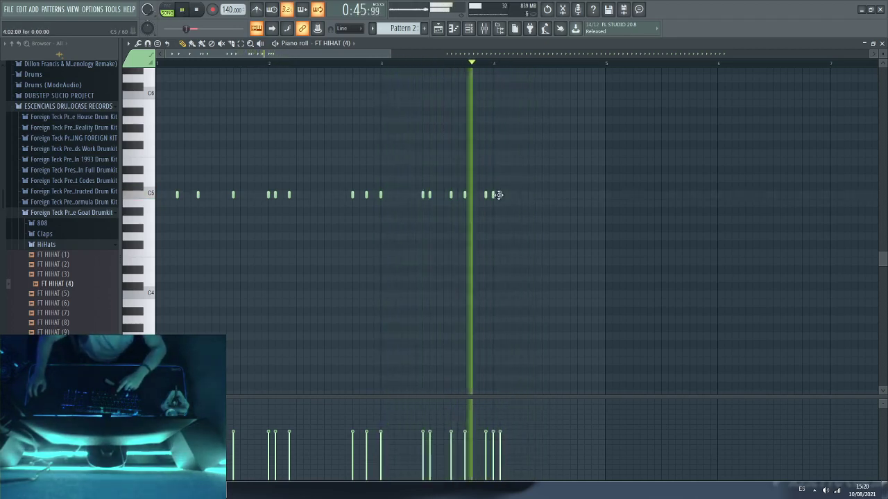
pyautogui.click(499, 195)
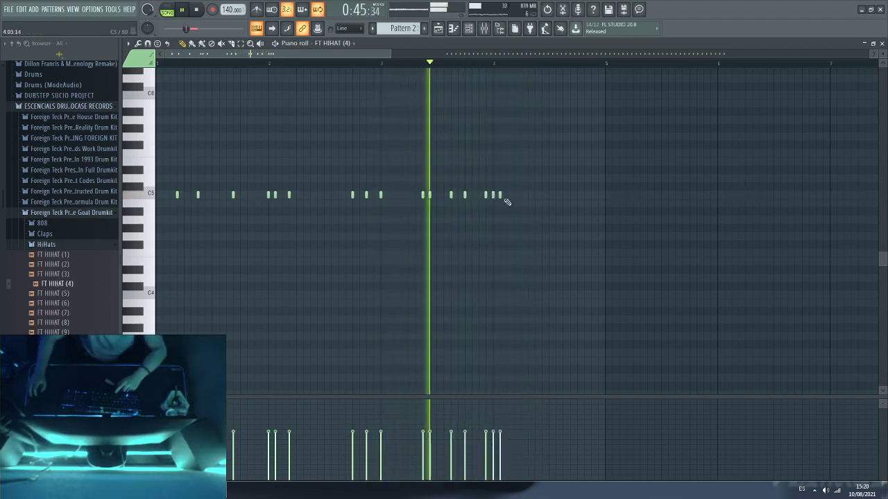
pyautogui.rightClick(485, 195)
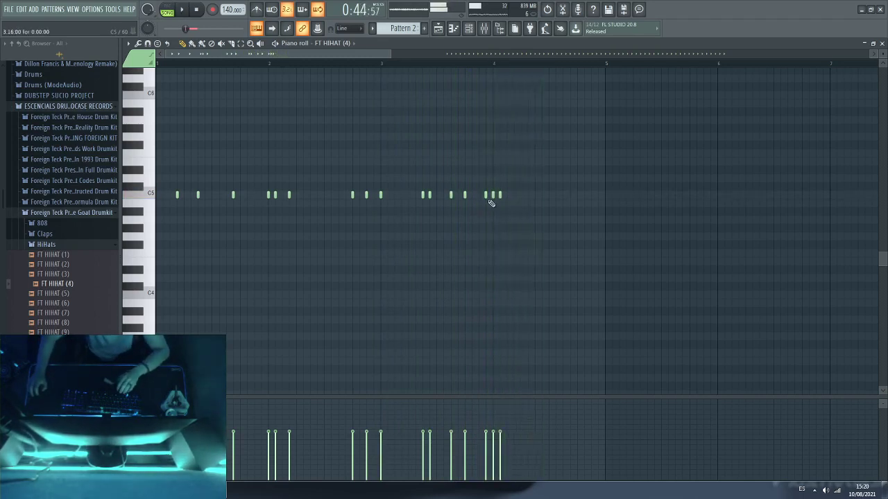
pyautogui.click(507, 196)
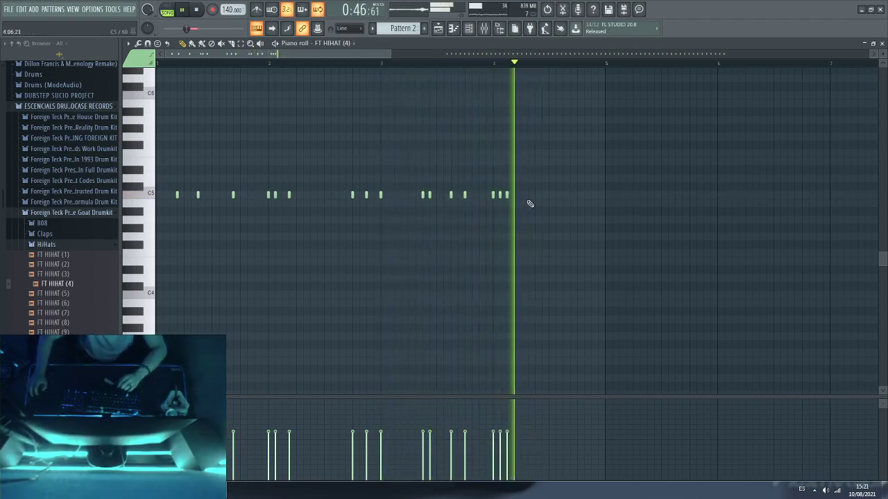
pyautogui.click(518, 195)
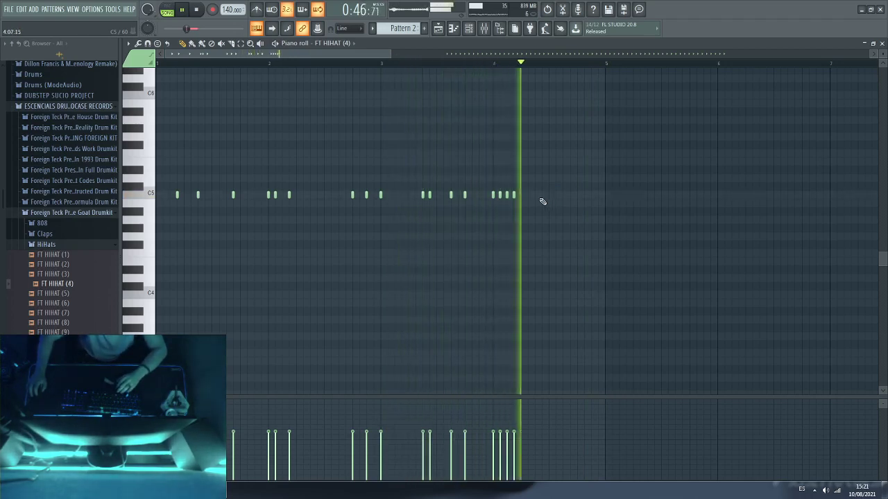
# Step: Add three evenly spaced C5 hits across the rest of bar 4
pyautogui.click(541, 197)
pyautogui.click(563, 196)
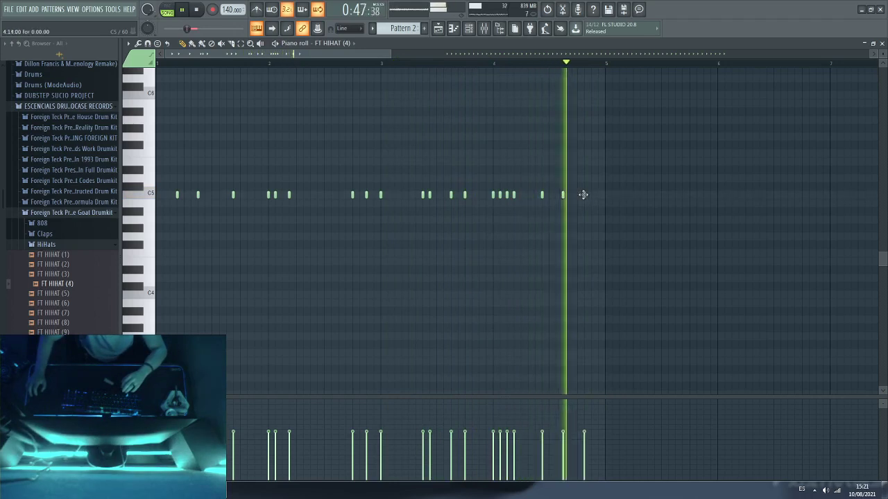
pyautogui.click(584, 196)
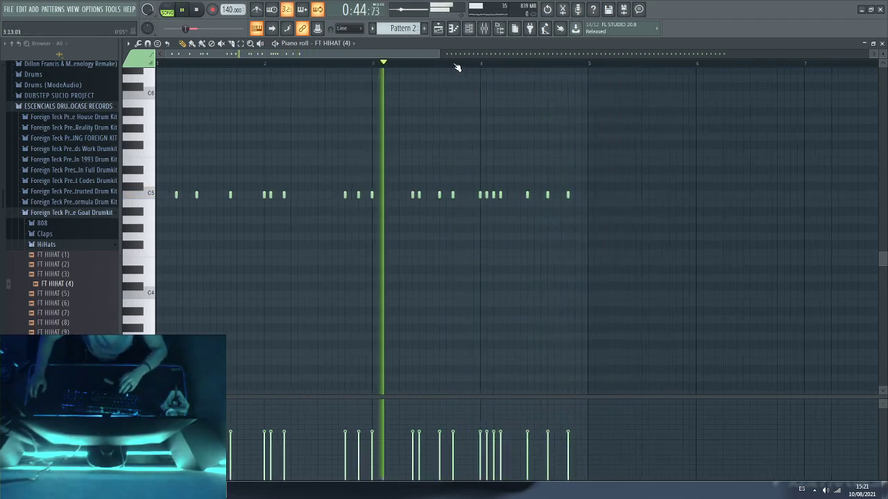
# Step: Copy the four-bar C5 hi-hat rhythm so the duplicate fills bars 5 to 8, and play it back
pyautogui.scroll(-3, 455, 70)
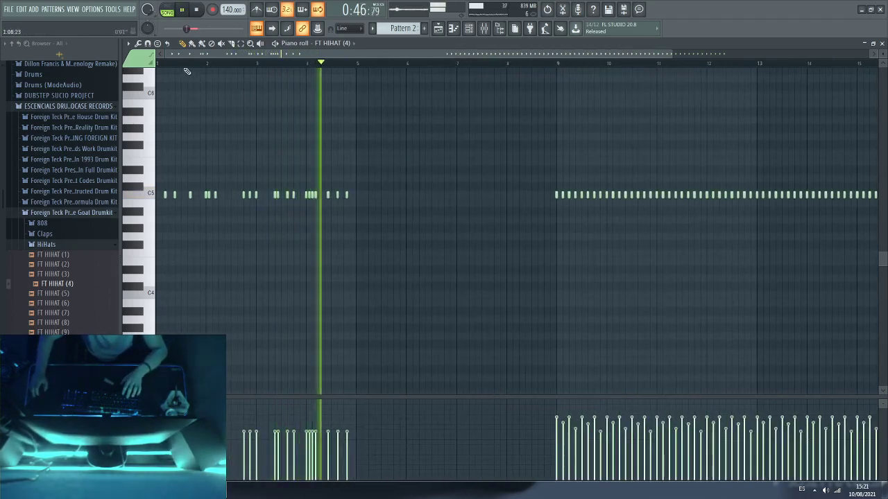
pyautogui.scroll(3, 177, 67)
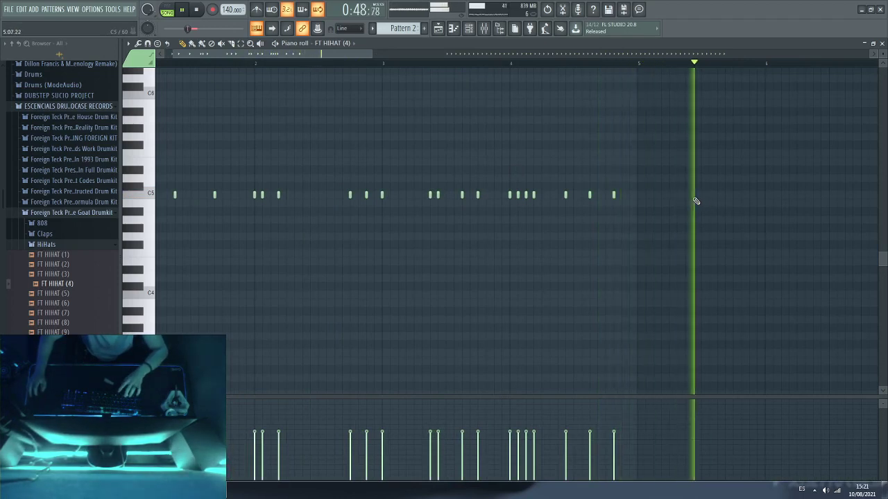
pyautogui.moveTo(683, 175); pyautogui.dragTo(180, 248)
pyautogui.moveTo(180, 195)
pyautogui.mouseDown()
pyautogui.moveTo(636, 203)
pyautogui.moveTo(681, 189)
pyautogui.moveTo(689, 196)
pyautogui.mouseUp()
pyautogui.moveTo(328, 54); pyautogui.dragTo(454, 69)
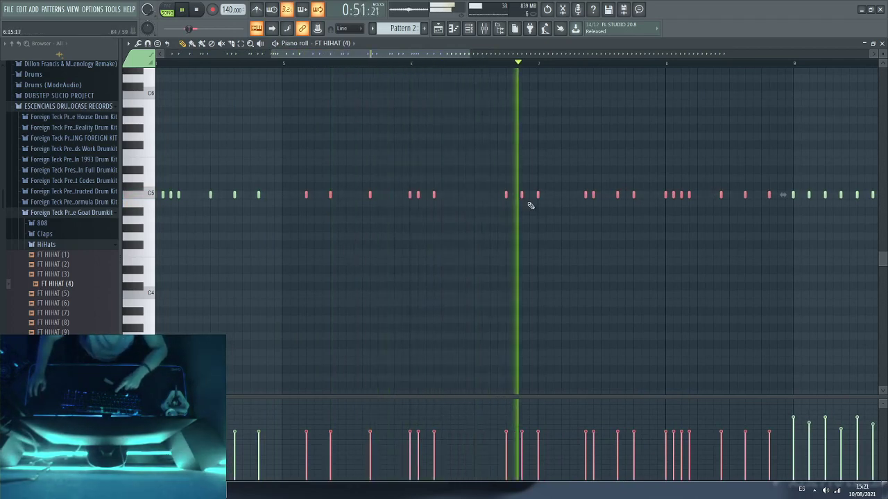
pyautogui.press('space')
# Step: Delete the copied hits in the second half of bar 7, the three spaced hits in bar 8 and the first two hits of bar 9
pyautogui.scroll(-2, 508, 71)
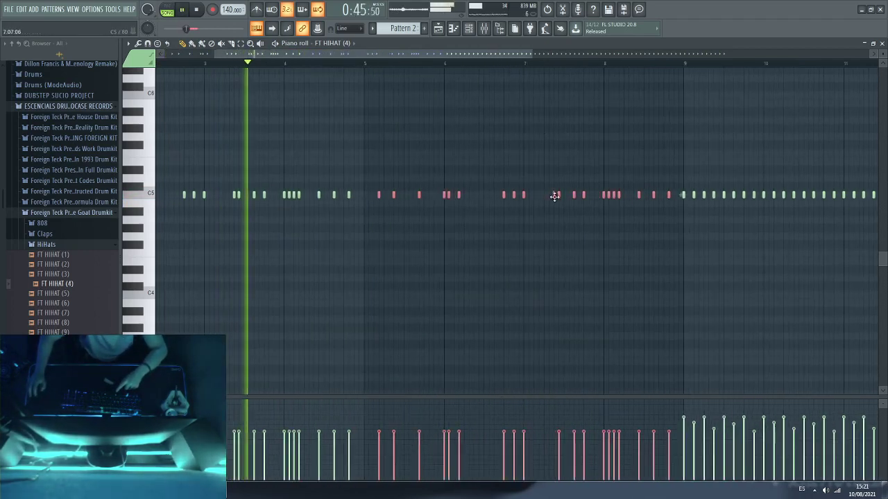
pyautogui.rightClick(558, 195)
pyautogui.rightClick(574, 195)
pyautogui.rightClick(583, 194)
pyautogui.rightClick(638, 195)
pyautogui.rightClick(653, 195)
pyautogui.rightClick(669, 195)
pyautogui.rightClick(683, 195)
pyautogui.rightClick(693, 195)
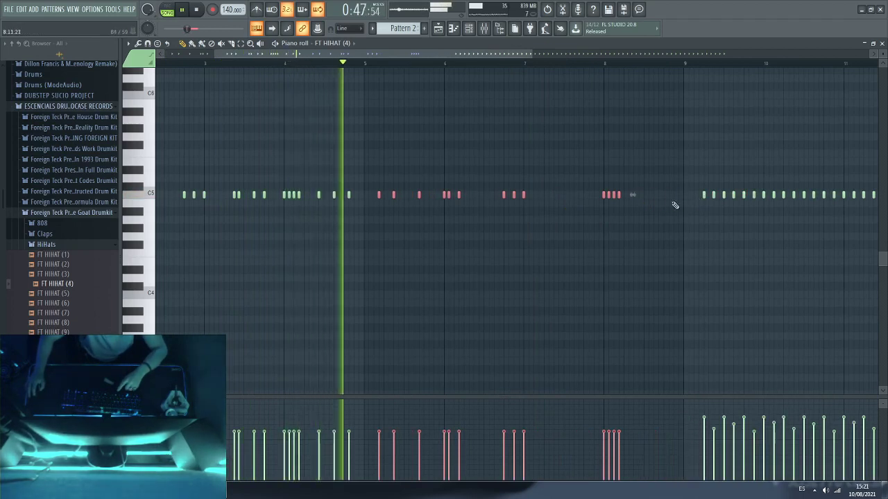
# Step: Copy the hi-hat phrase starting in bar 5 two bars later so it repeats through bars 7 and 8, then deselect it
pyautogui.moveTo(530, 176); pyautogui.dragTo(376, 260)
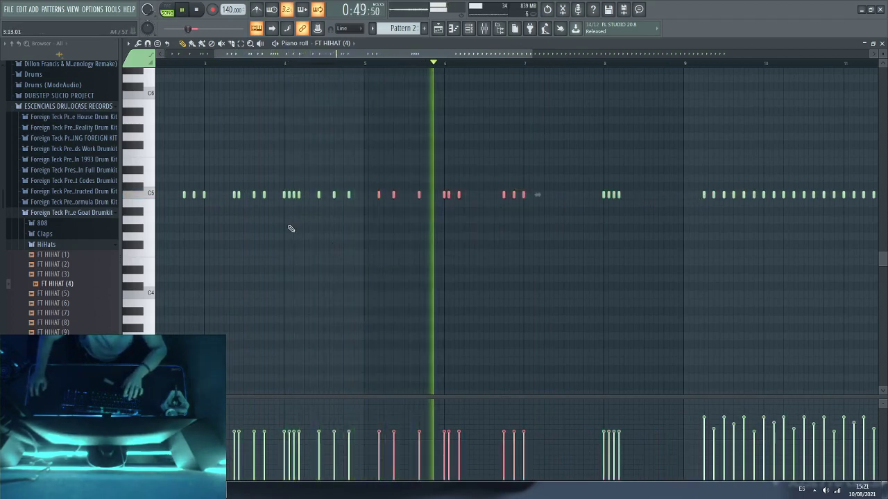
pyautogui.hotkey('ctrl', 'c')
pyautogui.hotkey('ctrl', 'v')
pyautogui.hotkey('shift', 'Down')
pyautogui.hotkey('shift', 'Down')
pyautogui.moveTo(244, 211)
pyautogui.mouseDown()
pyautogui.moveTo(548, 203)
pyautogui.moveTo(589, 191)
pyautogui.moveTo(579, 195)
pyautogui.mouseUp()
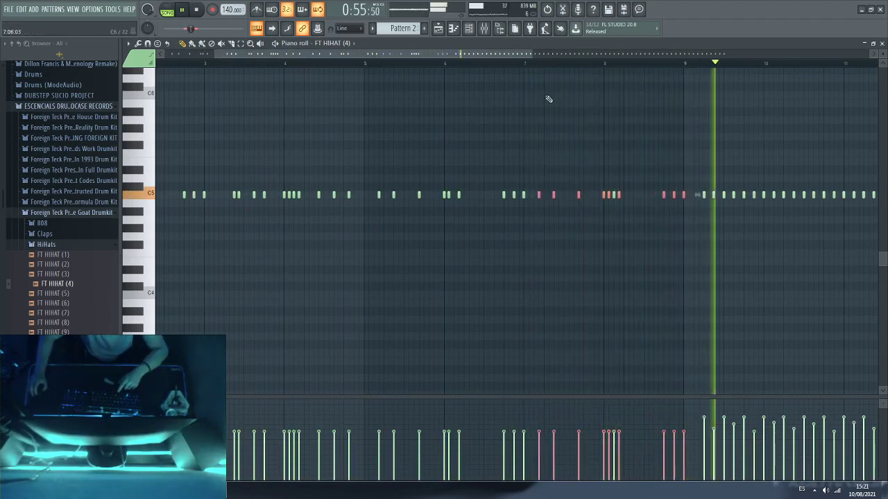
pyautogui.click(529, 67)
pyautogui.scroll(3, 527, 67)
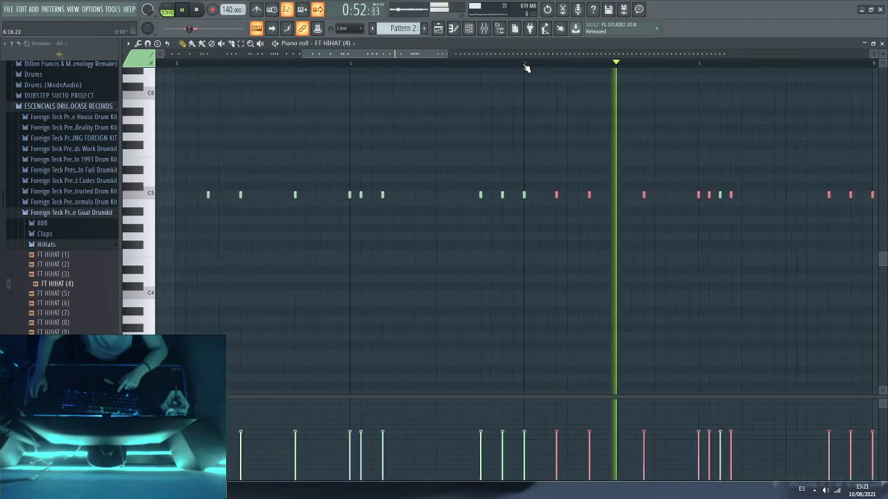
pyautogui.scroll(-4, 526, 67)
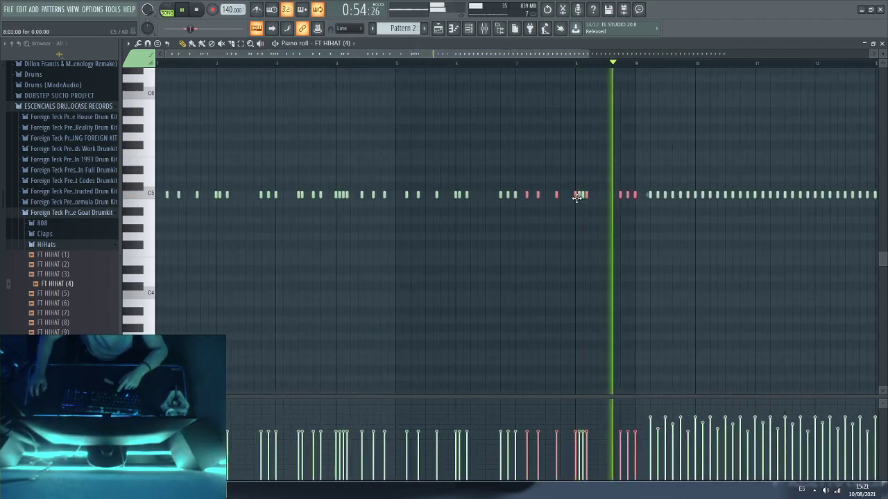
pyautogui.keyDown('ctrl'); pyautogui.click(619, 145); pyautogui.keyUp('ctrl')
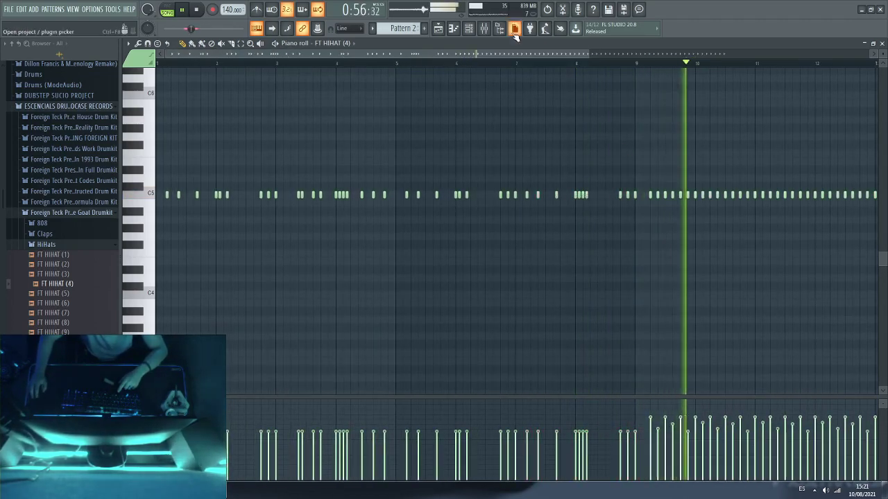
# Step: Route the FT HIHAT (4) channel to mixer track 8 and audition other hi-hat samples, including FT HIHAT (7)
pyautogui.scroll(-1, 476, 69)
pyautogui.scroll(-2, 477, 72)
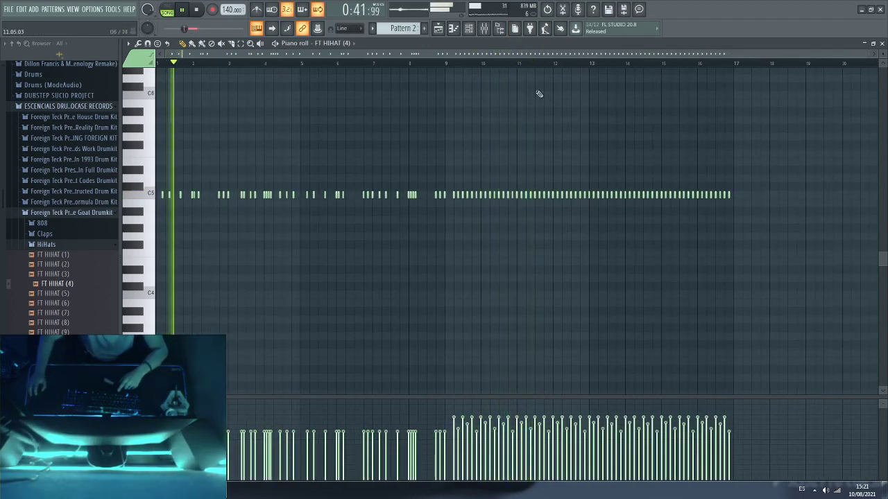
pyautogui.click(477, 31)
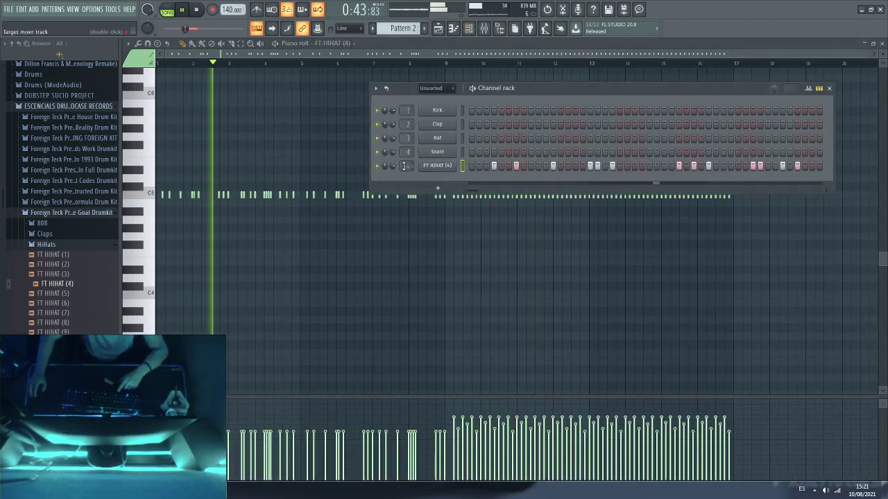
pyautogui.click(46, 313)
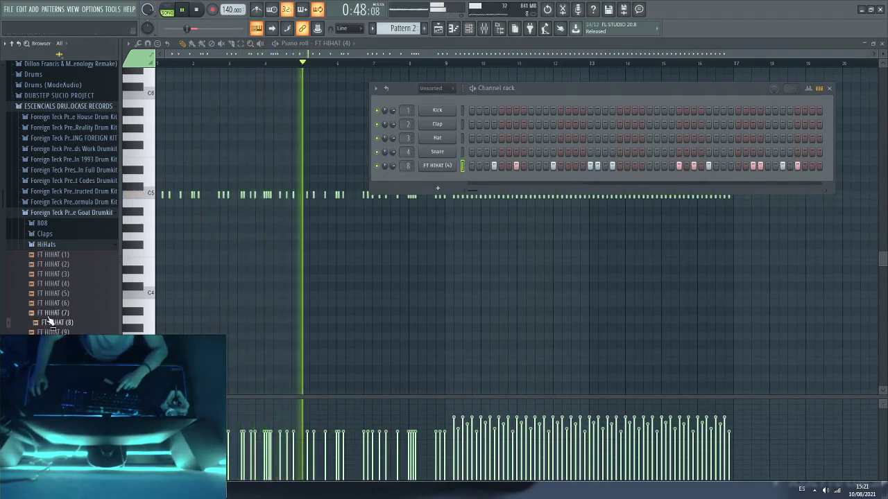
# Step: Add FT HIHAT (7) as a new channel, route it to mixer track 8 and open its piano roll
pyautogui.moveTo(43, 314); pyautogui.dragTo(430, 179)
pyautogui.rightClick(432, 179)
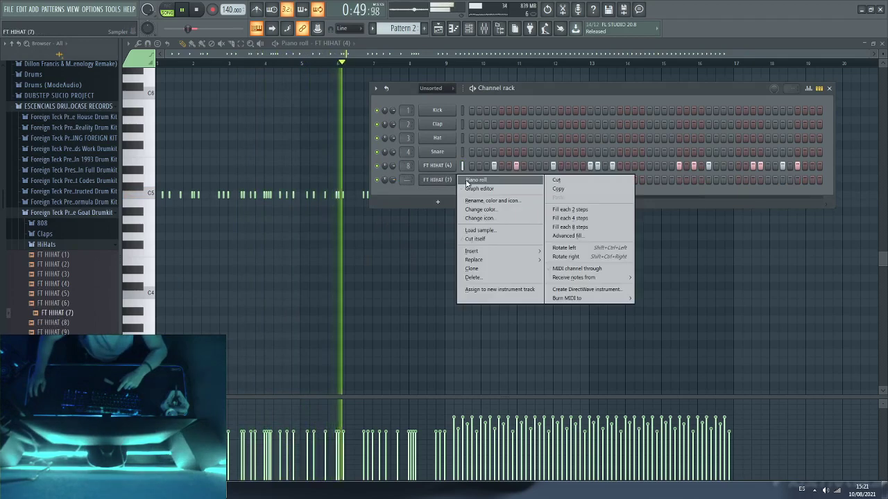
pyautogui.click(469, 180)
pyautogui.click(469, 27)
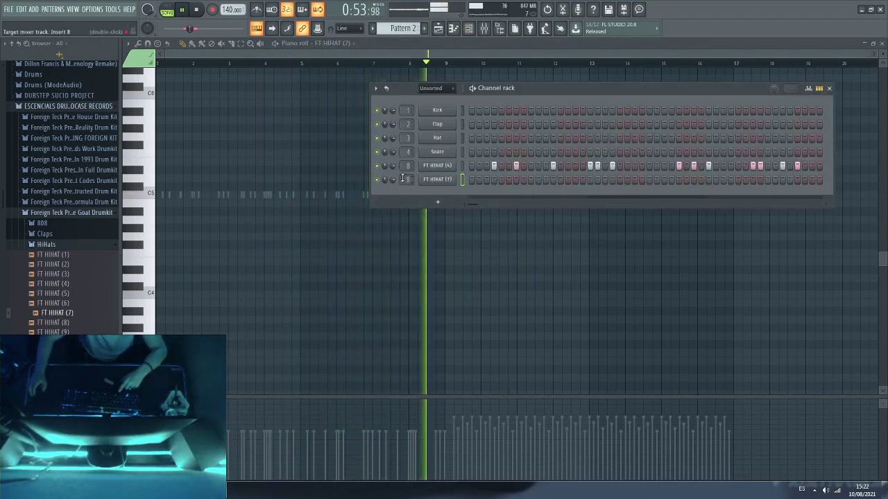
# Step: Draw two D5 hits near the end of bar 1 and a fast four-hit B4 roll in the second half of bar 2
pyautogui.scroll(4, 166, 61)
pyautogui.moveTo(175, 56); pyautogui.dragTo(57, 106)
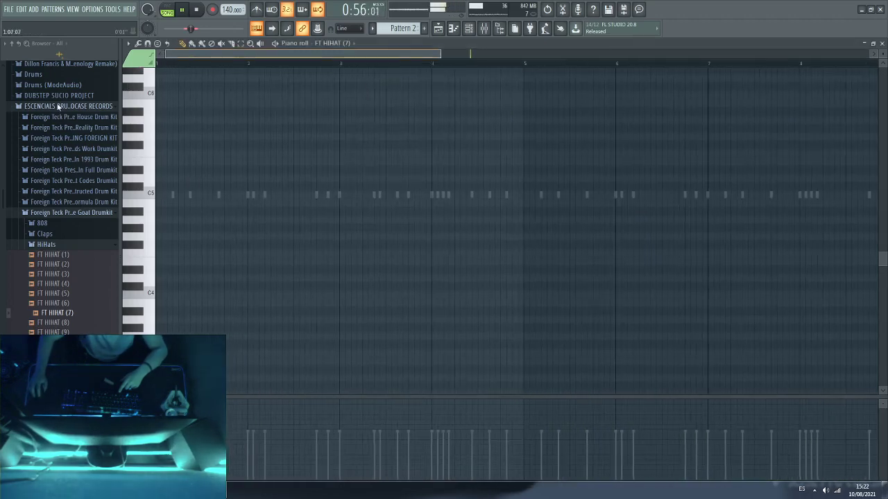
pyautogui.press('space')
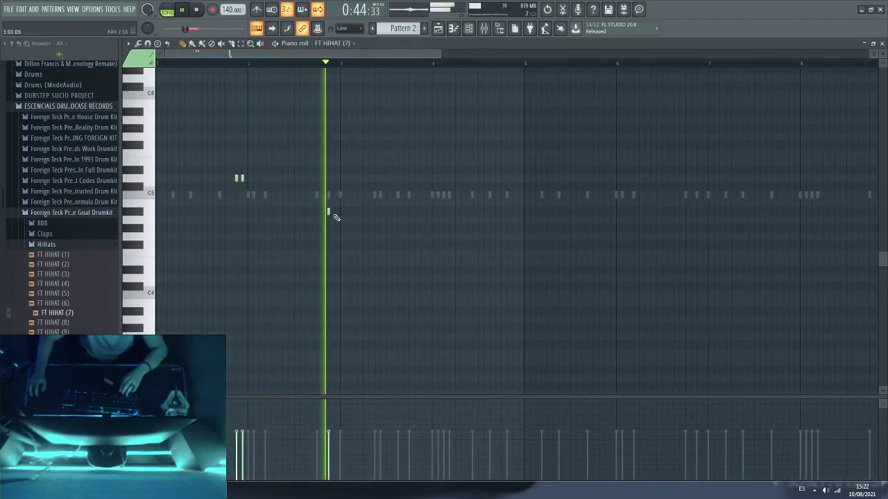
pyautogui.click(328, 211)
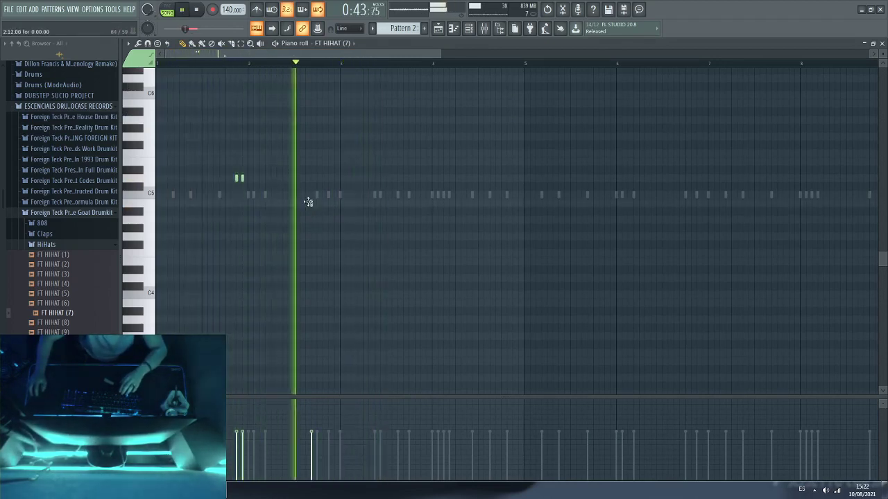
pyautogui.click(310, 204)
pyautogui.press('space')
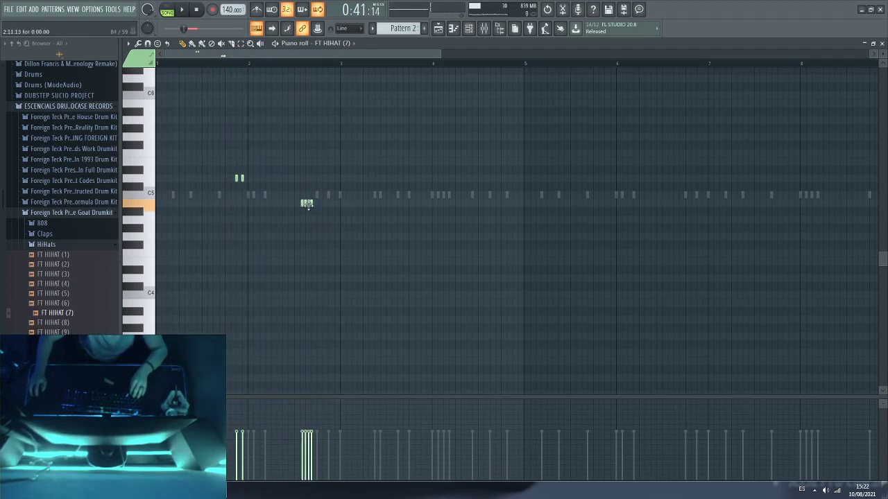
# Step: Extend the B4 roll with four wider-spaced hits leading into bar 3, and nudge the last hit slightly later
pyautogui.scroll(3, 292, 73)
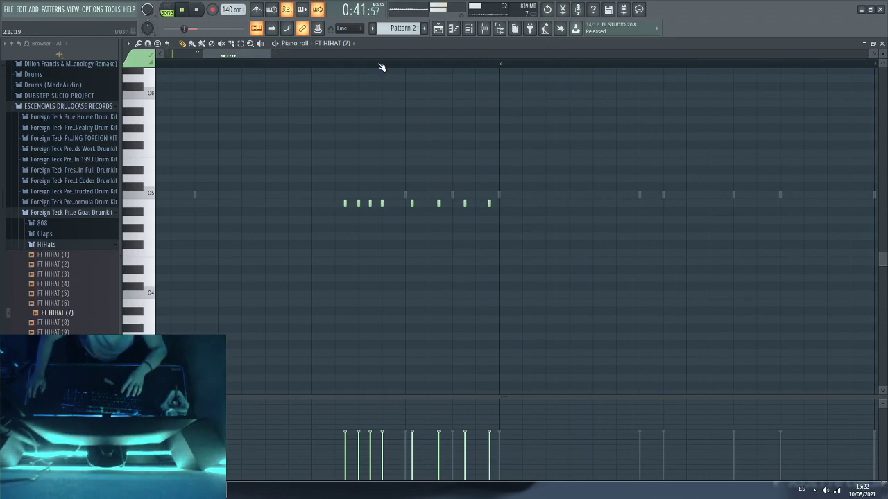
pyautogui.scroll(-3, 380, 67)
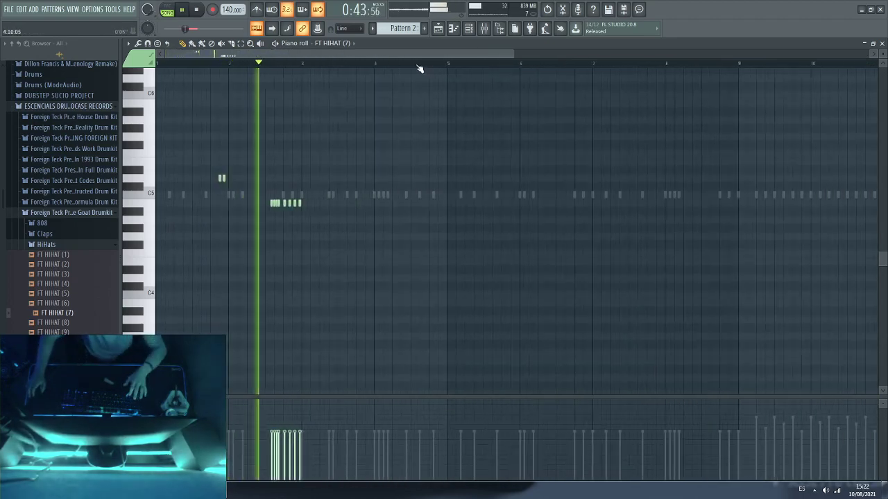
pyautogui.scroll(3, 418, 69)
pyautogui.moveTo(331, 59); pyautogui.dragTo(259, 75)
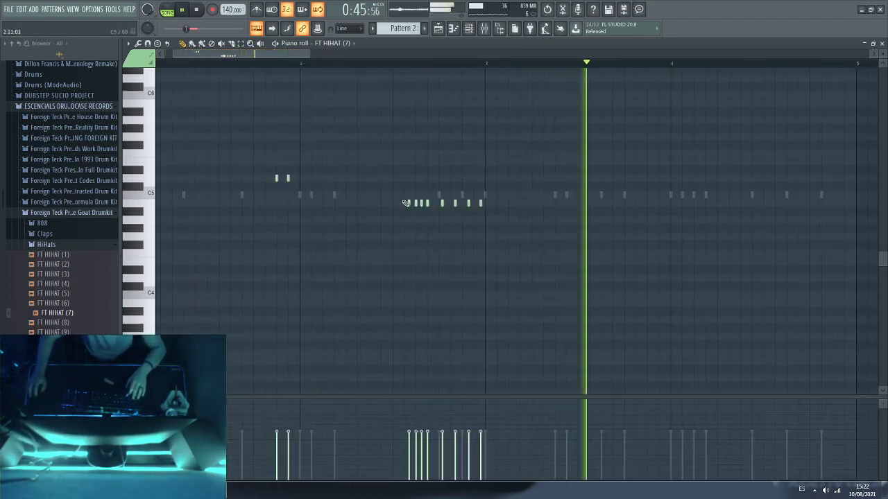
pyautogui.moveTo(480, 204); pyautogui.dragTo(481, 206)
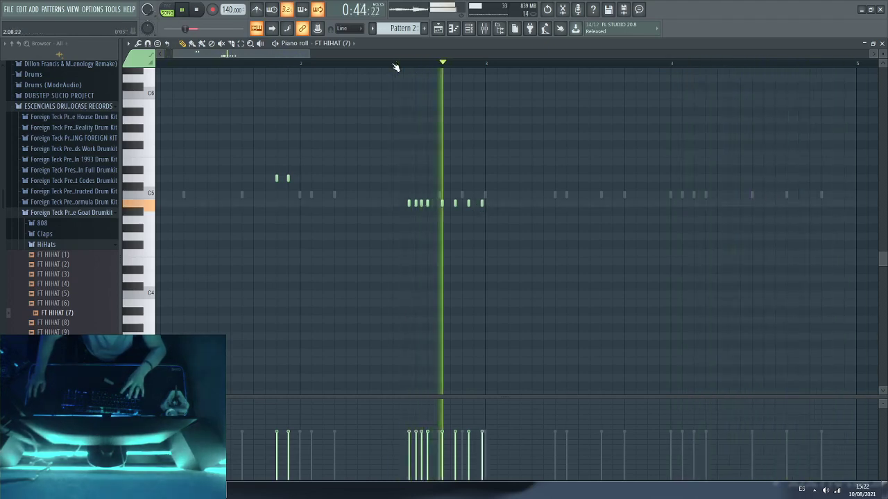
# Step: Try the last hits of the bar 2 roll at A4 and G#4, and move them back to B4
pyautogui.scroll(-1, 396, 66)
pyautogui.press('space')
pyautogui.press('space')
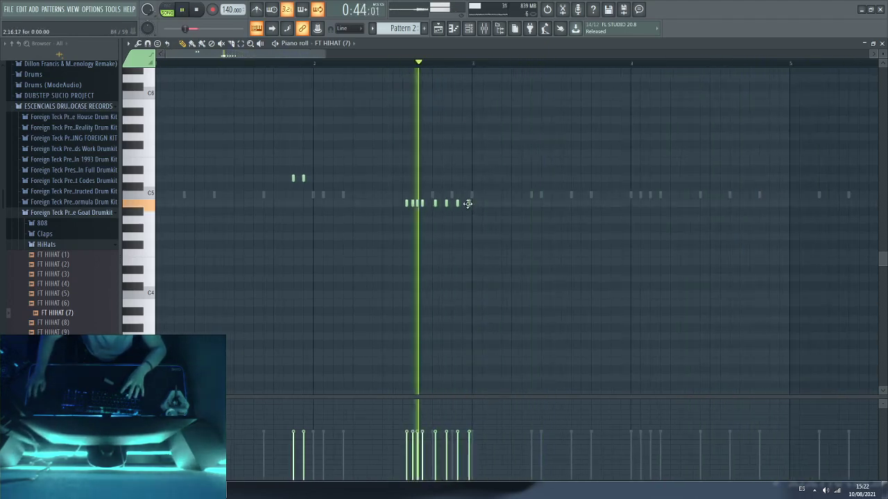
pyautogui.moveTo(469, 203); pyautogui.dragTo(469, 222)
pyautogui.press('space')
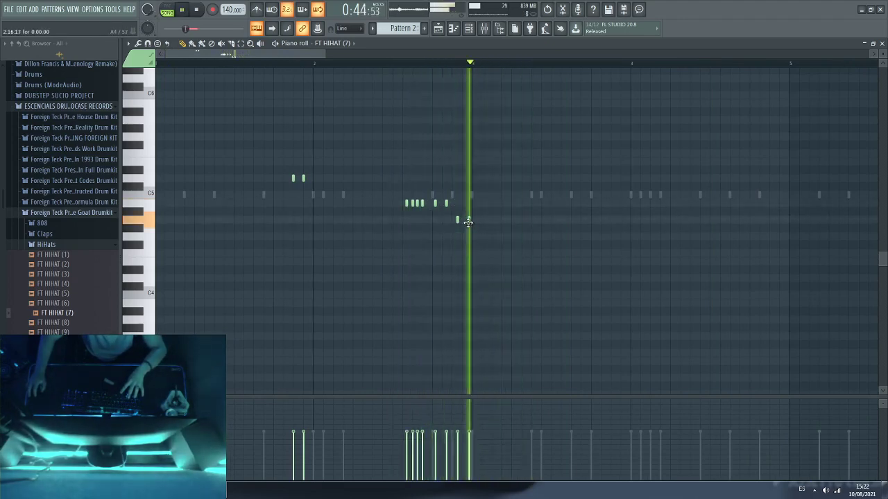
pyautogui.click(468, 227)
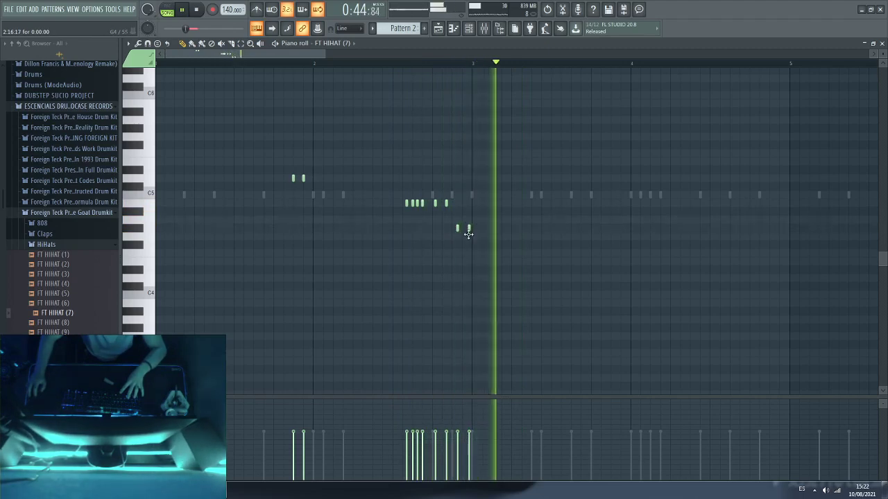
pyautogui.click(445, 236)
pyautogui.moveTo(447, 235); pyautogui.dragTo(449, 204)
pyautogui.press('space')
pyautogui.press('space')
pyautogui.press('space')
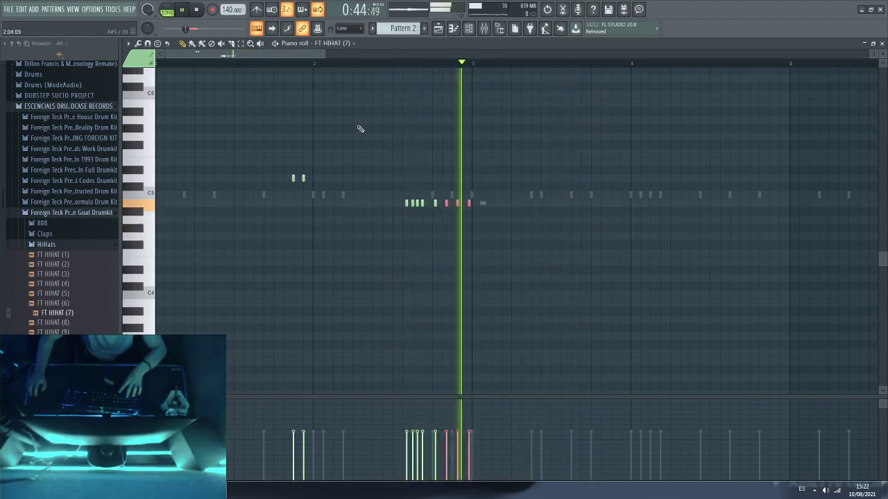
# Step: Delete the final hit of the B4 roll, just before bar 3
pyautogui.scroll(-3, 352, 83)
pyautogui.press('Delete')
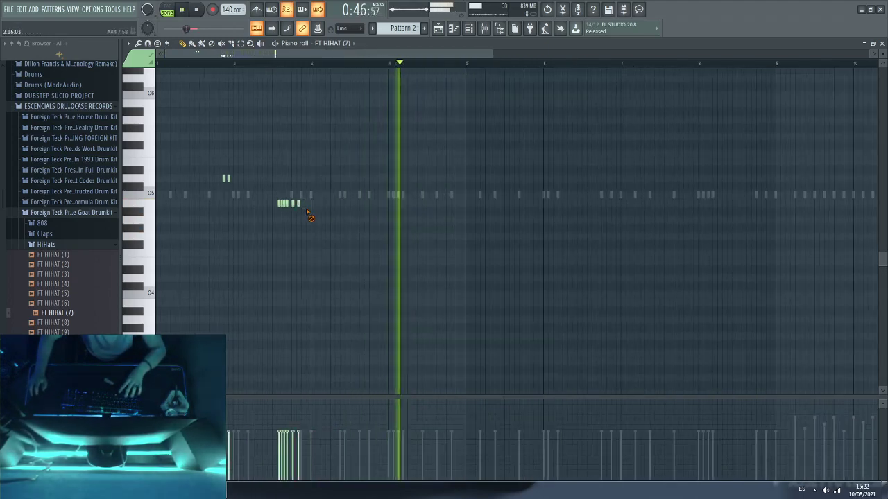
pyautogui.hotkey('ctrl', 'z')
pyautogui.rightClick(310, 203)
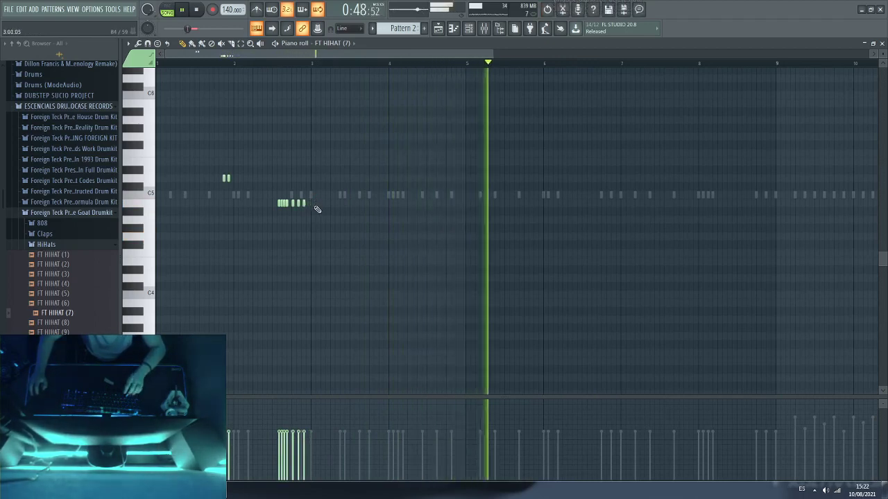
# Step: Draw three F#4 hits in the last quarter of bar 3, tightly spaced using a 1/6 step snap
pyautogui.press('space')
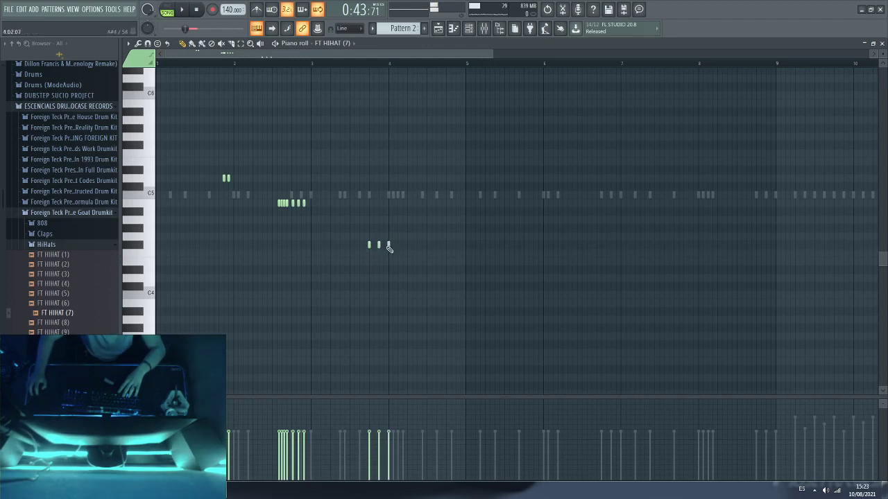
pyautogui.press('space')
pyautogui.scroll(5, 340, 65)
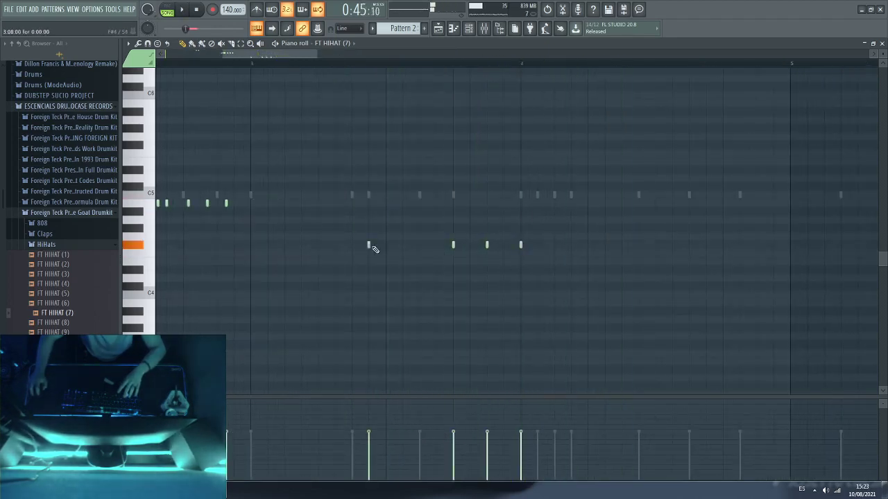
pyautogui.click(402, 244)
pyautogui.press('space')
pyautogui.press('space')
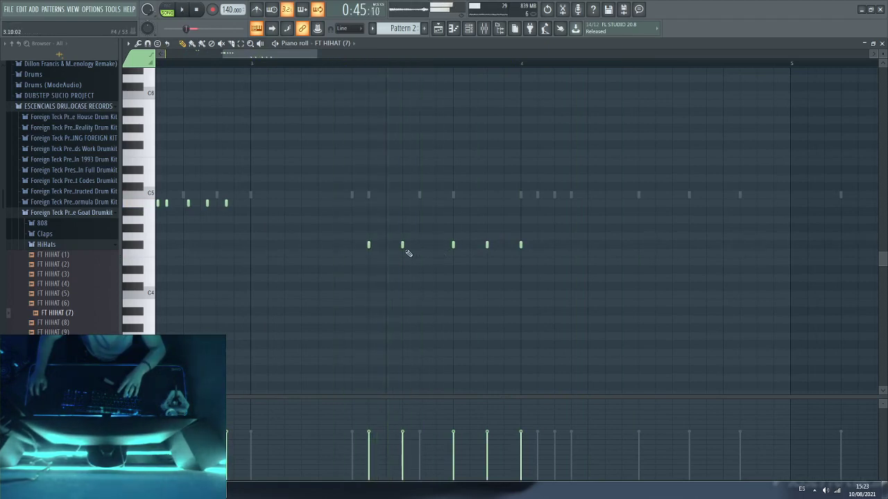
pyautogui.rightClick(402, 245)
pyautogui.press('space')
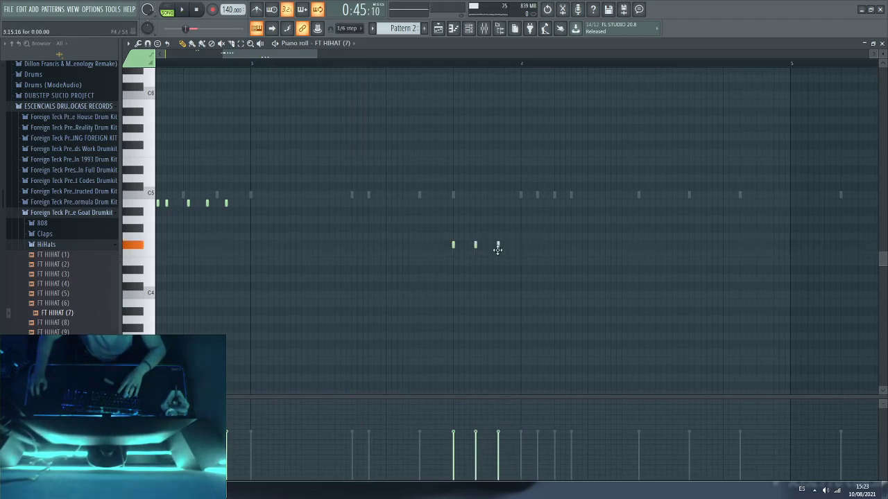
pyautogui.press('space')
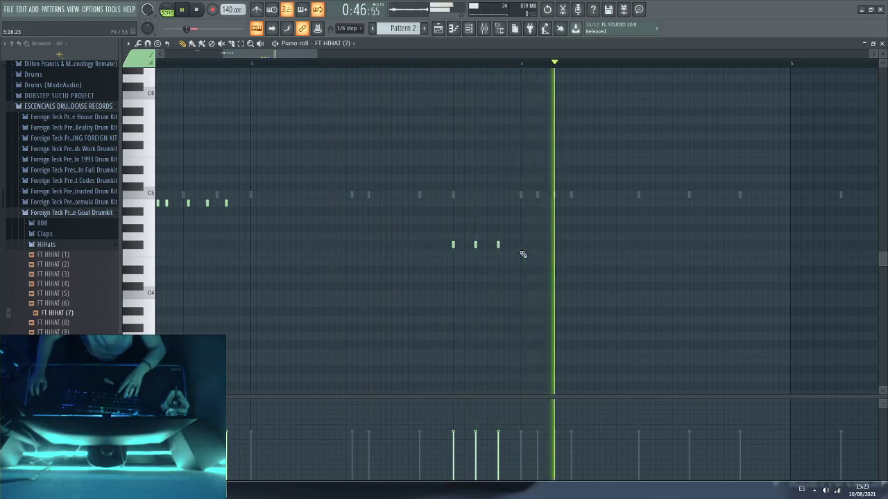
# Step: Draw a fast roll of six evenly spaced F#4 hits in the last quarter of bar 4
pyautogui.scroll(-5, 430, 73)
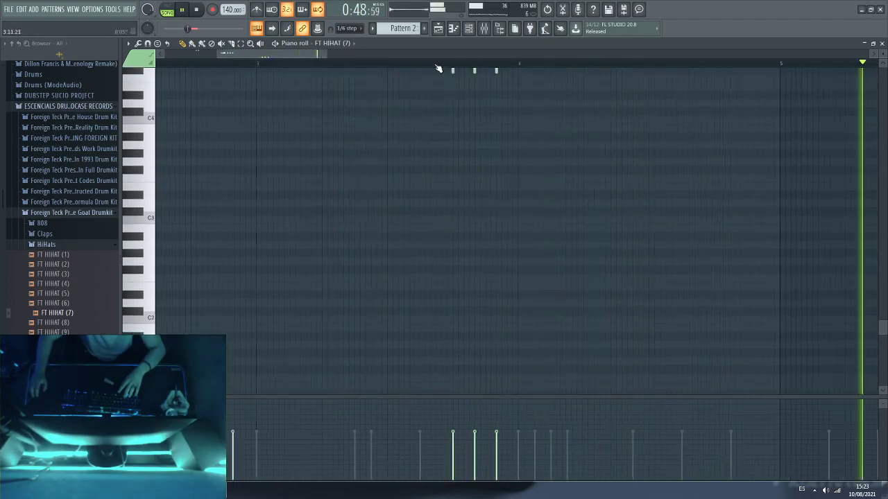
pyautogui.scroll(-3, 430, 73)
pyautogui.click(589, 120)
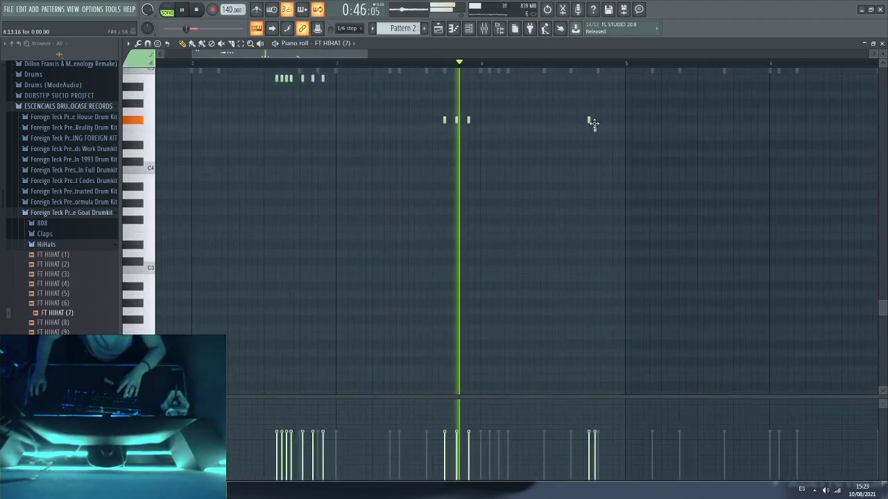
pyautogui.click(594, 120)
pyautogui.click(599, 121)
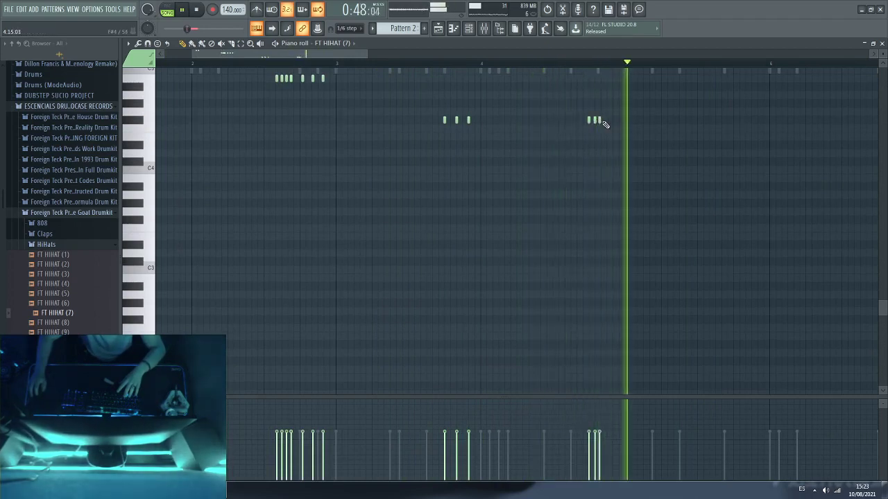
pyautogui.click(600, 121)
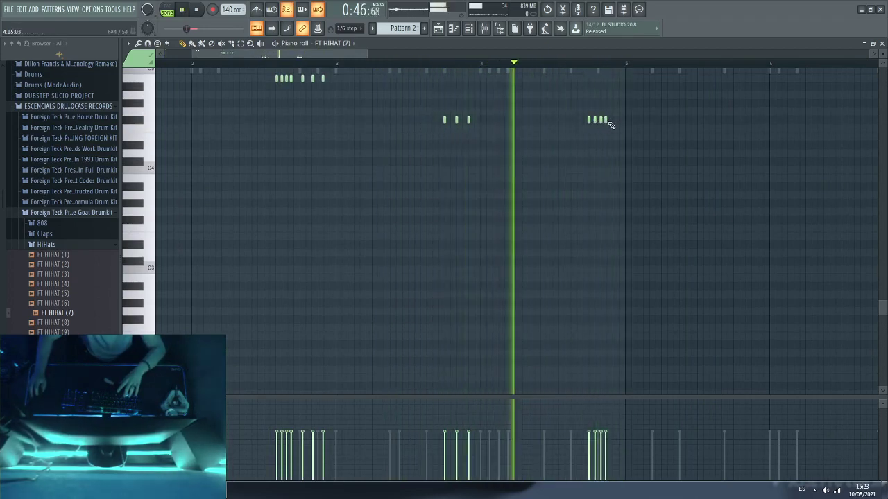
pyautogui.click(606, 121)
pyautogui.click(611, 121)
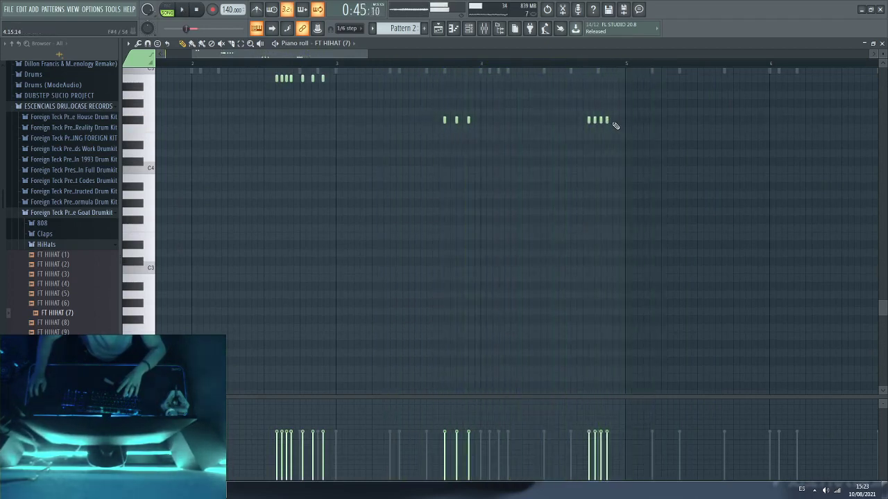
pyautogui.click(616, 121)
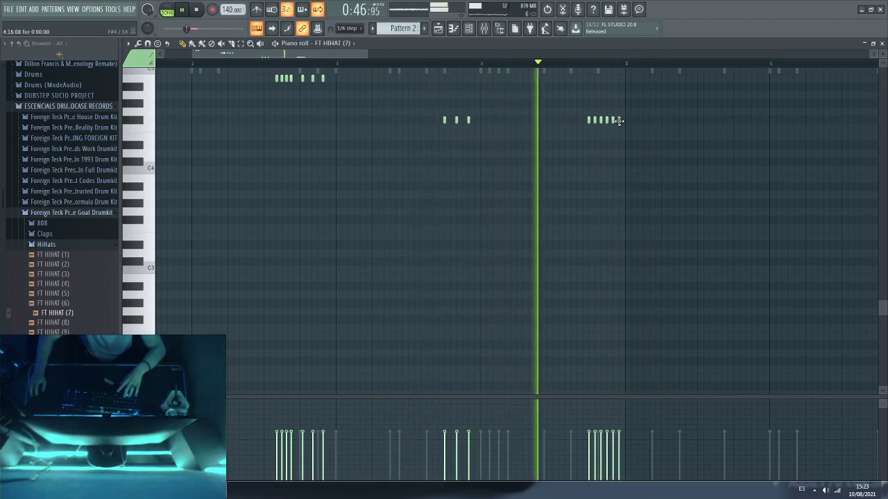
pyautogui.scroll(-3, 488, 70)
pyautogui.scroll(3, 596, 252)
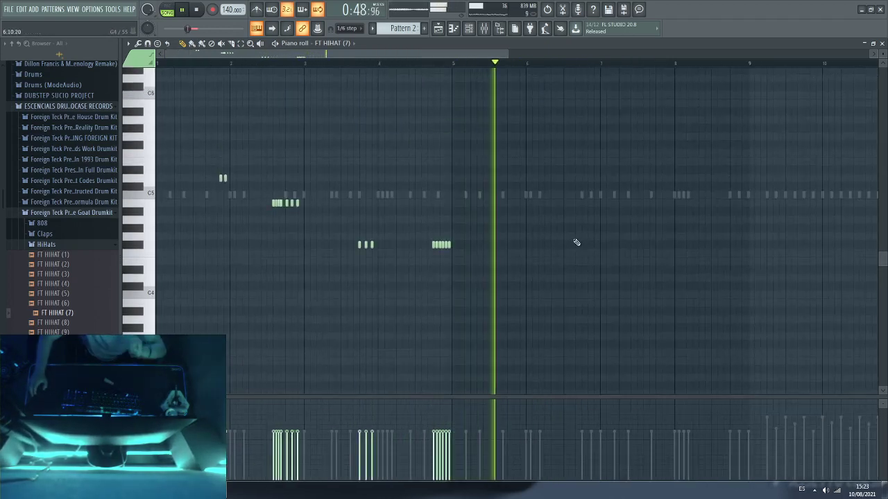
# Step: Set the grid snap to Line and play the beat from bar 5
pyautogui.click(347, 28)
pyautogui.click(347, 40)
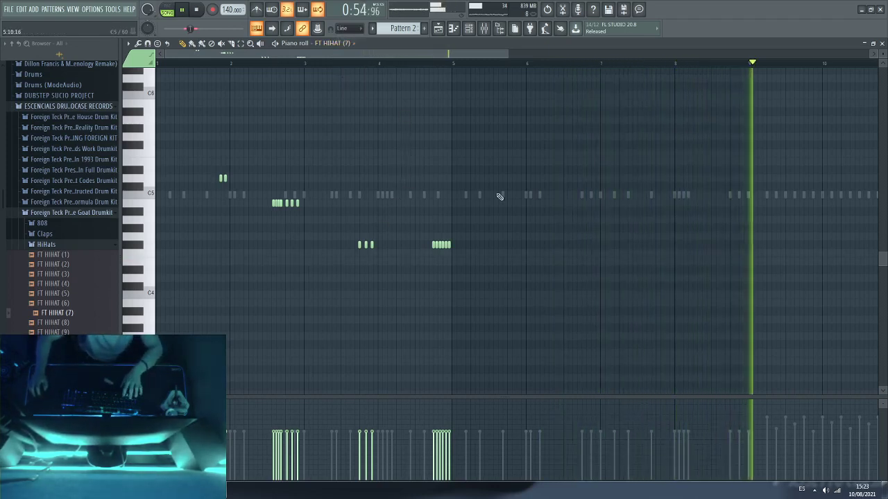
pyautogui.press('space')
pyautogui.press('space')
pyautogui.click(454, 64)
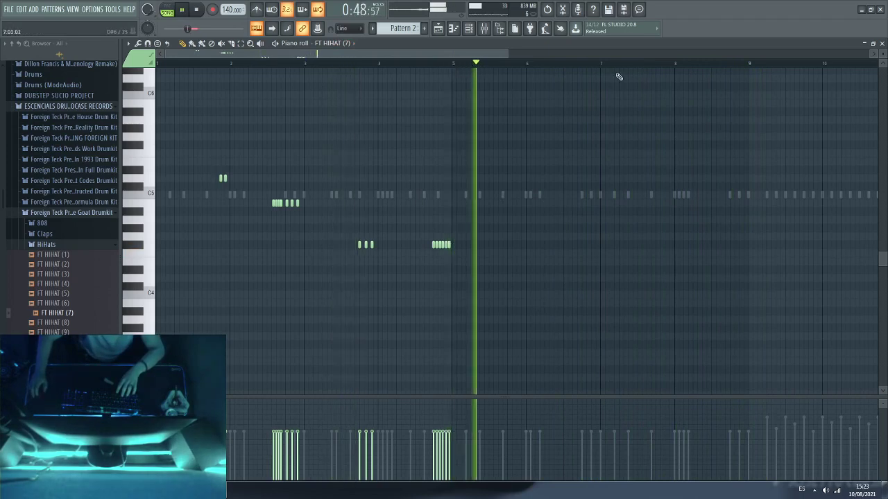
pyautogui.press('space')
pyautogui.scroll(2, 566, 66)
pyautogui.scroll(2, 566, 67)
pyautogui.press('space')
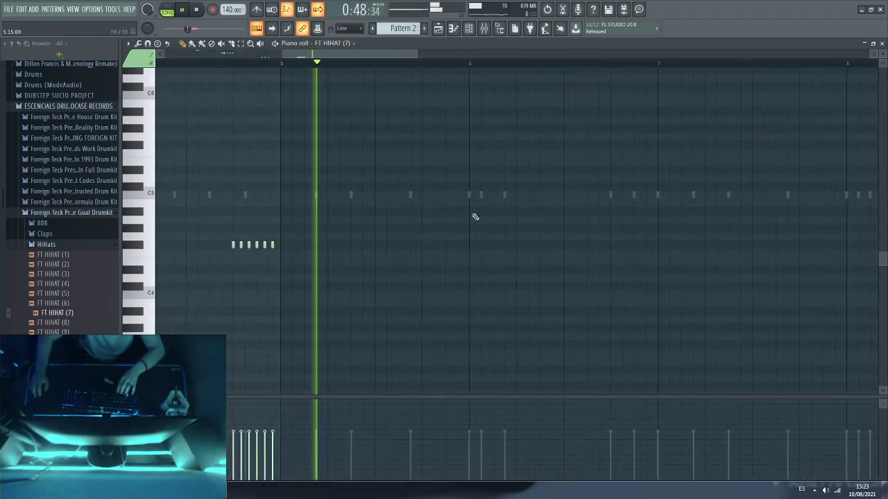
# Step: Draw three D5 hits in the second half of bar 5 and three more from mid-bar 6 to the start of bar 7
pyautogui.click(376, 179)
pyautogui.click(410, 179)
pyautogui.click(445, 179)
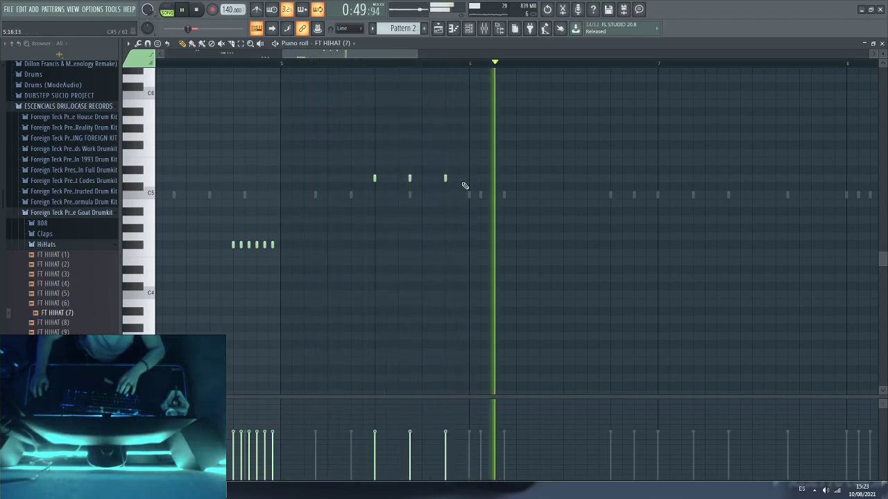
pyautogui.click(563, 179)
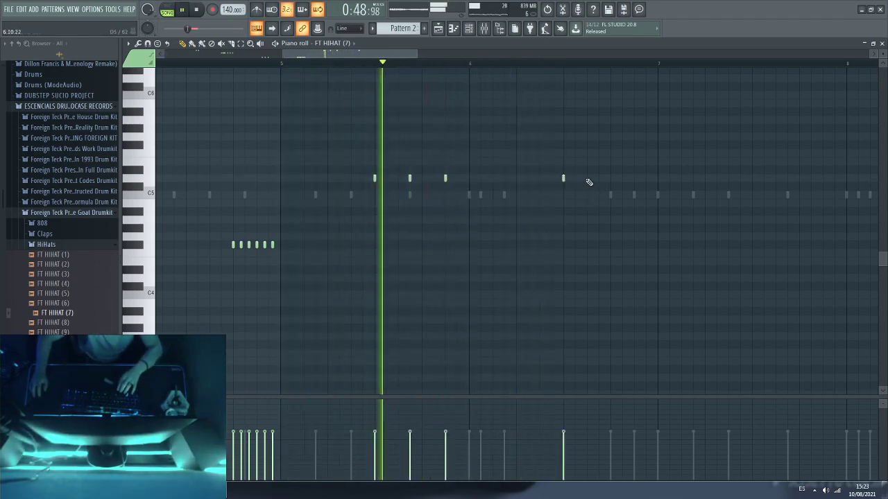
pyautogui.click(611, 179)
pyautogui.click(657, 179)
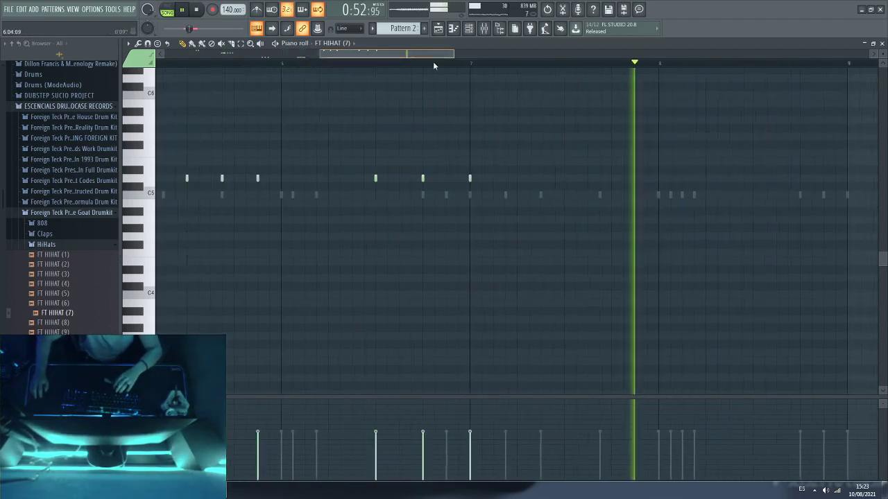
pyautogui.press('space')
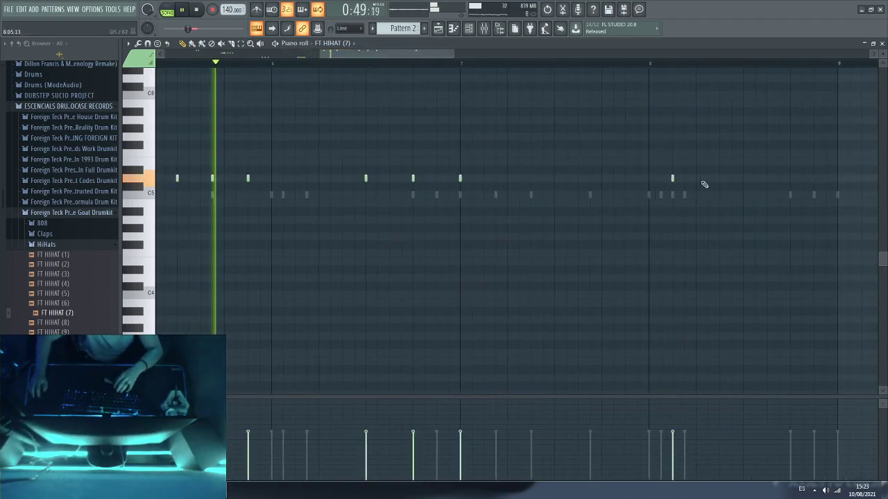
# Step: Draw an eight-hit D5 roll in the first half of bar 8, with tighter spacing after the fourth hit
pyautogui.click(684, 179)
pyautogui.click(696, 179)
pyautogui.click(707, 179)
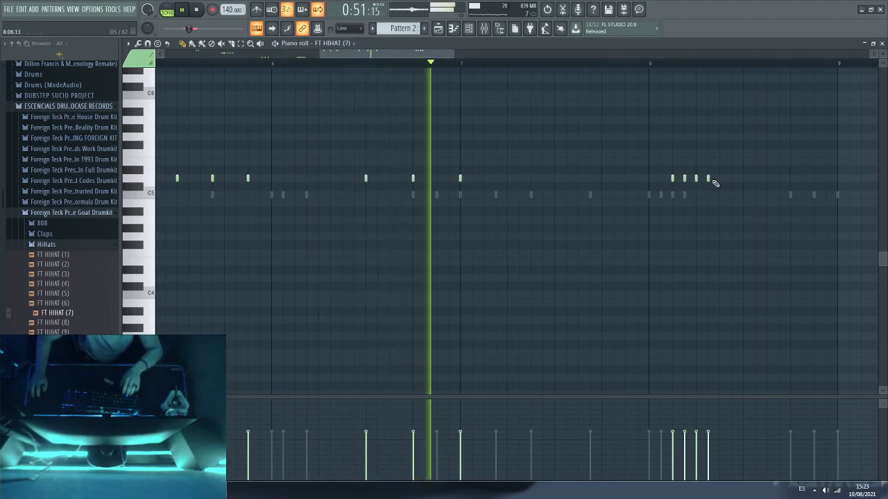
pyautogui.click(713, 179)
pyautogui.click(719, 179)
pyautogui.click(725, 179)
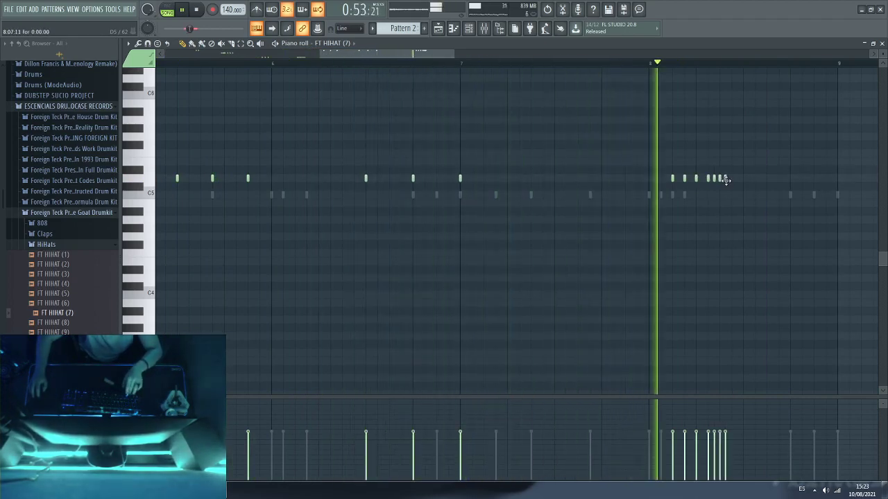
pyautogui.click(730, 179)
pyautogui.press('space')
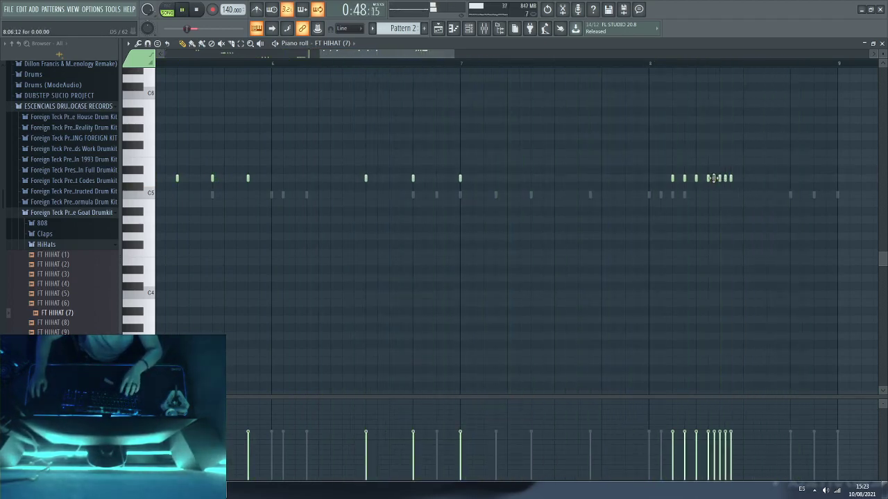
# Step: Thin the D5 roll in bar 8 to five evenly spaced hits
pyautogui.rightClick(731, 179)
pyautogui.rightClick(725, 179)
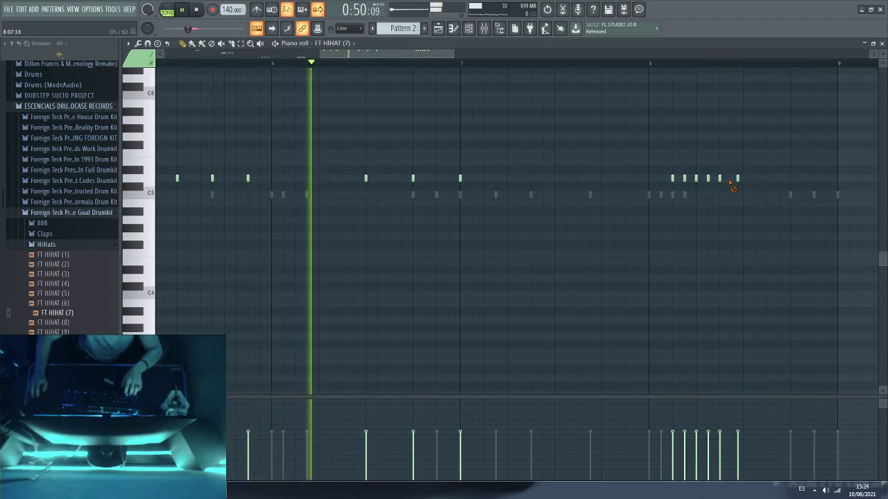
pyautogui.rightClick(737, 178)
# Step: Set the snap to 1/6 step and shift the five-hit D5 roll two steps later in bar 8
pyautogui.scroll(1, 806, 74)
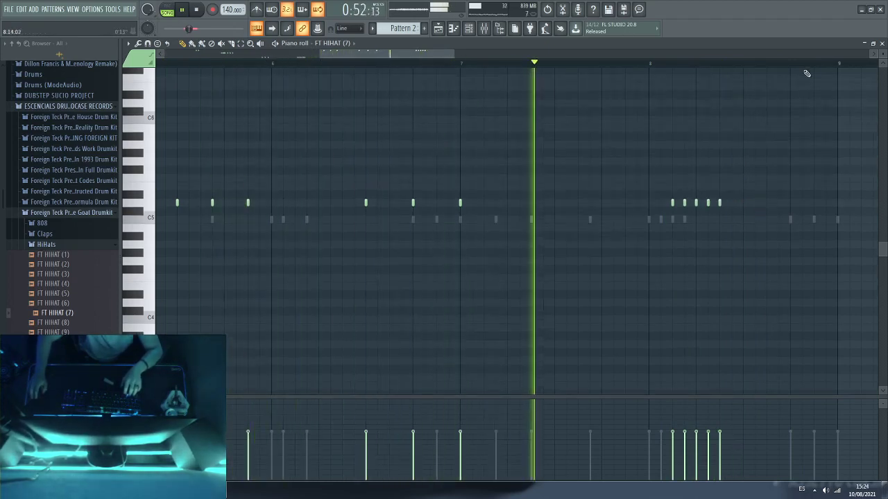
pyautogui.scroll(3, 815, 65)
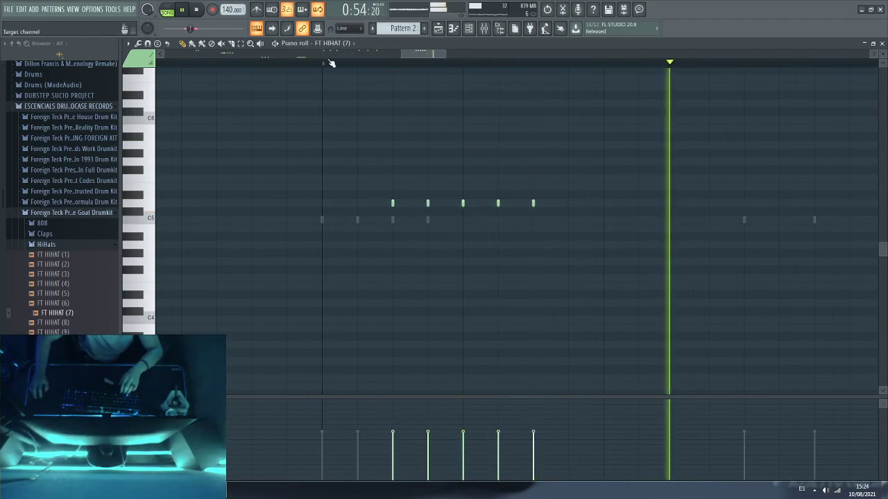
pyautogui.press('space')
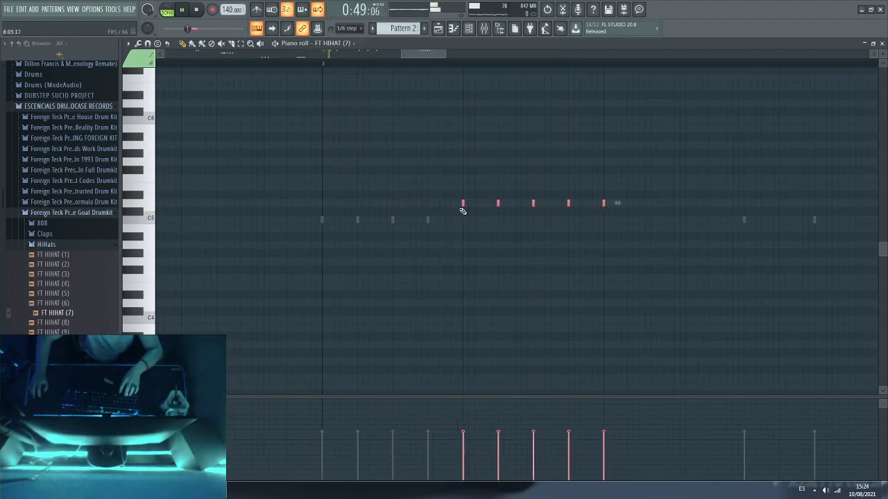
pyautogui.scroll(-3, 323, 65)
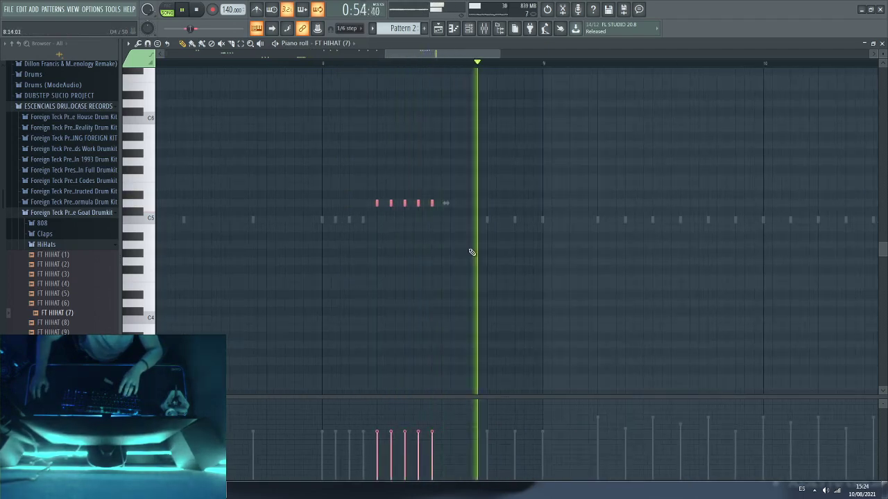
# Step: Draw four evenly spaced C5 hits just past the middle of bar 8, following the D5 roll
pyautogui.click(459, 220)
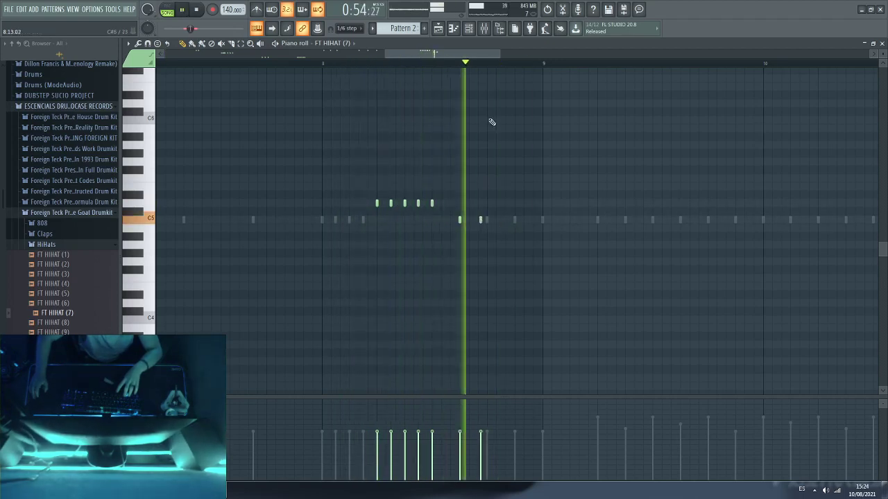
pyautogui.scroll(3, 495, 65)
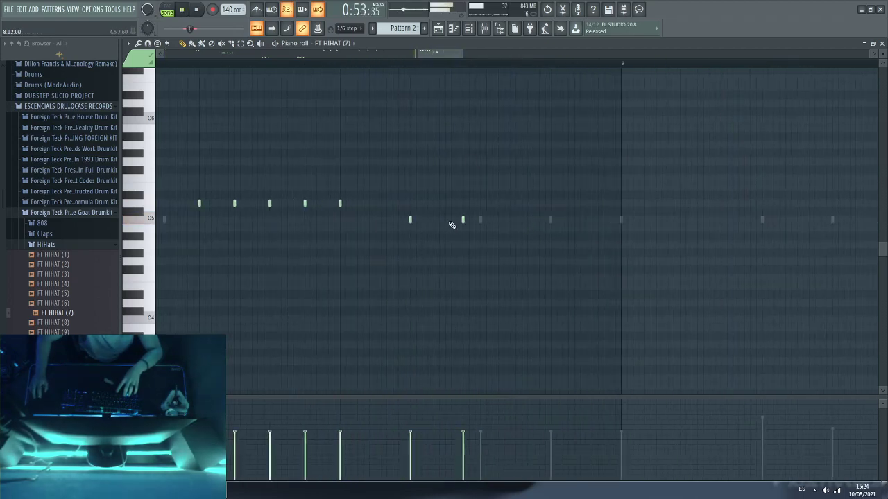
pyautogui.moveTo(462, 220); pyautogui.dragTo(439, 220)
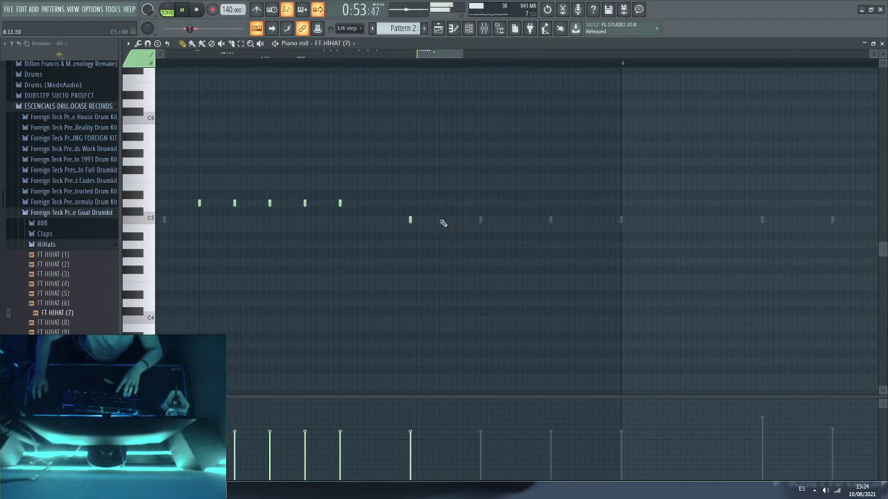
pyautogui.press('space')
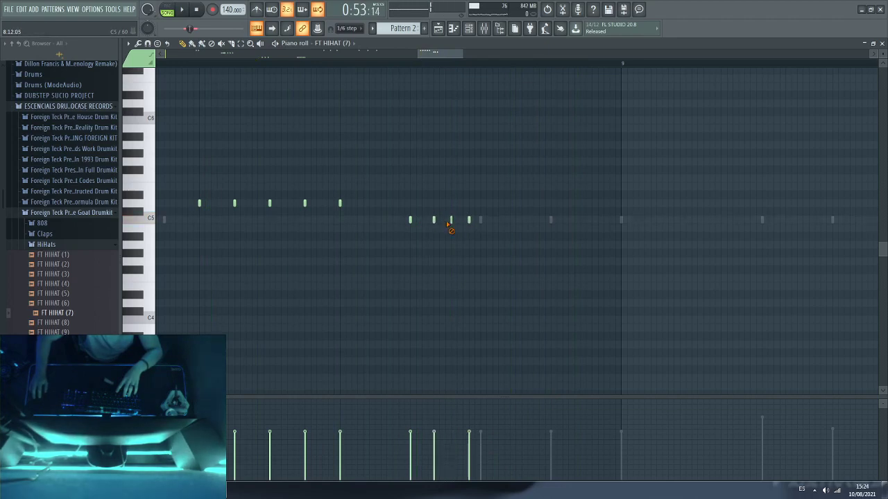
pyautogui.moveTo(469, 221); pyautogui.dragTo(457, 221)
pyautogui.press('space')
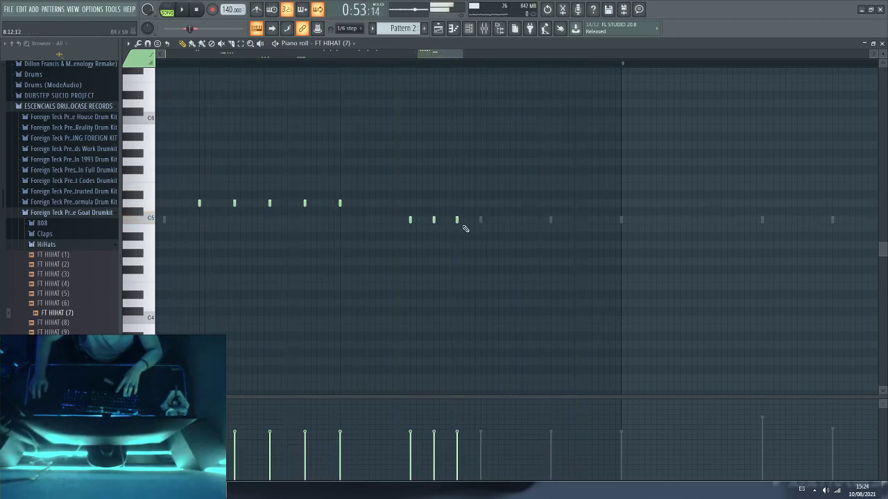
pyautogui.click(480, 221)
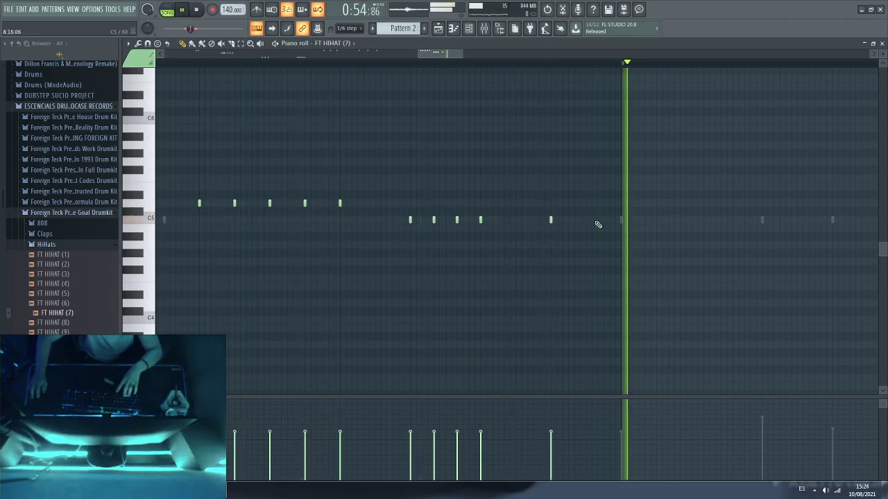
# Step: Draw a second group of four evenly spaced C5 hits at the end of bar 8, the last one on the start of bar 9
pyautogui.click(562, 221)
pyautogui.click(574, 221)
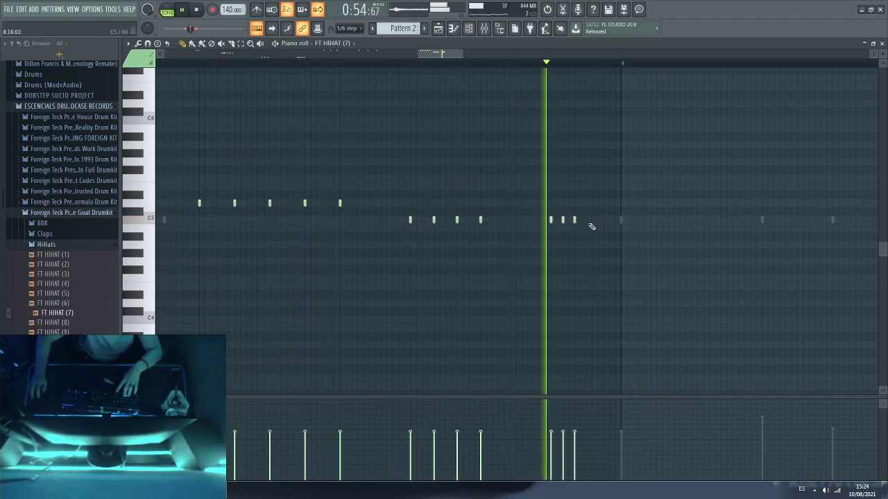
pyautogui.click(603, 220)
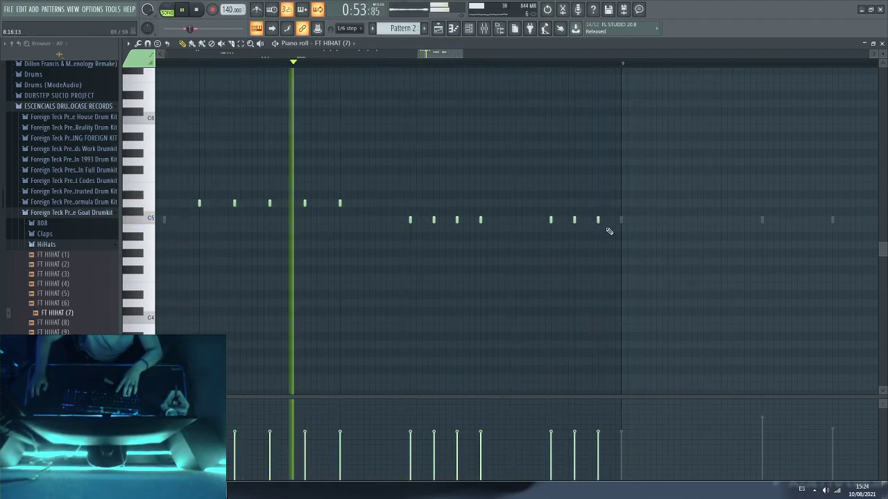
pyautogui.click(620, 221)
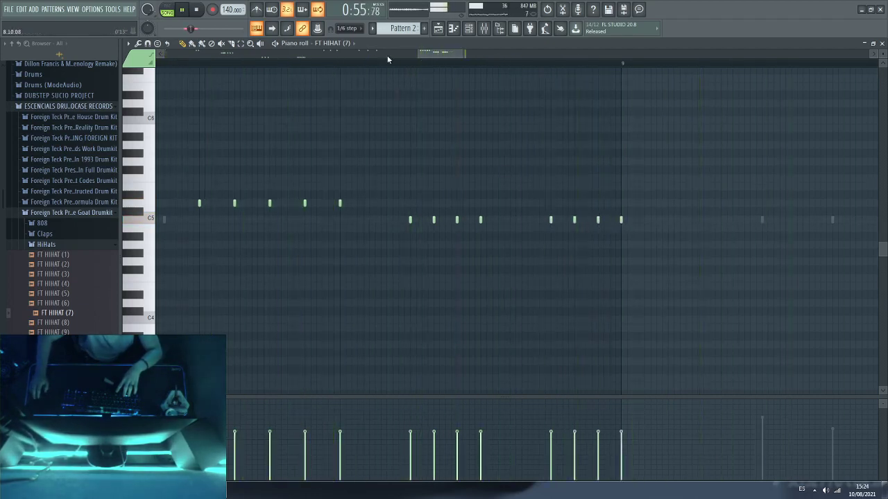
# Step: Shift the four-hit F#4 roll in the middle of bar 7 slightly later and play it back
pyautogui.scroll(-8, 376, 71)
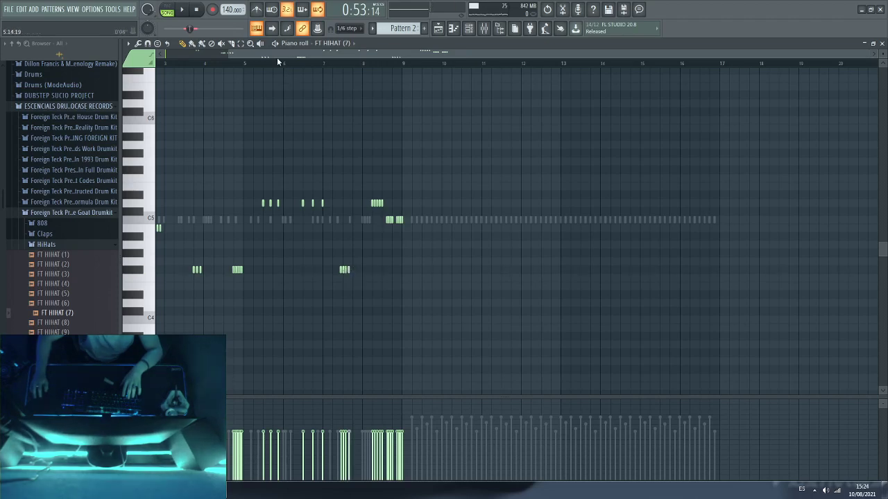
pyautogui.press('space')
pyautogui.click(253, 64)
pyautogui.scroll(3, 248, 66)
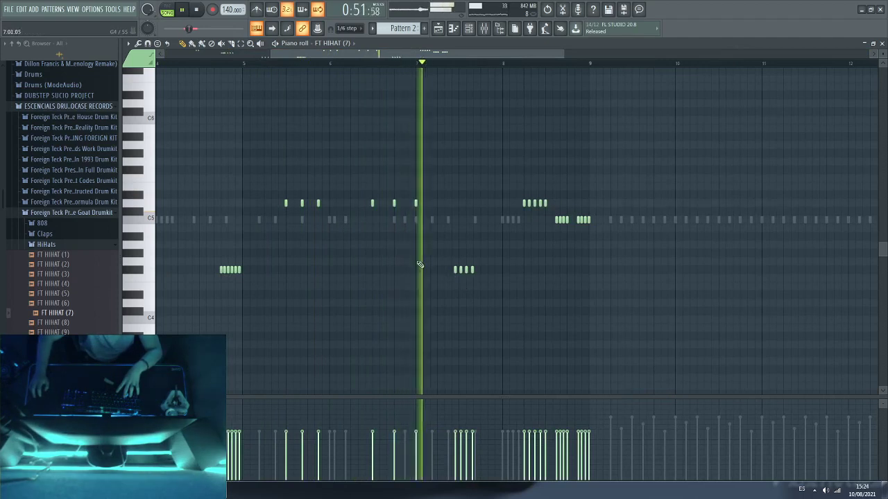
pyautogui.moveTo(479, 269); pyautogui.dragTo(459, 272)
pyautogui.press('space')
pyautogui.press('space')
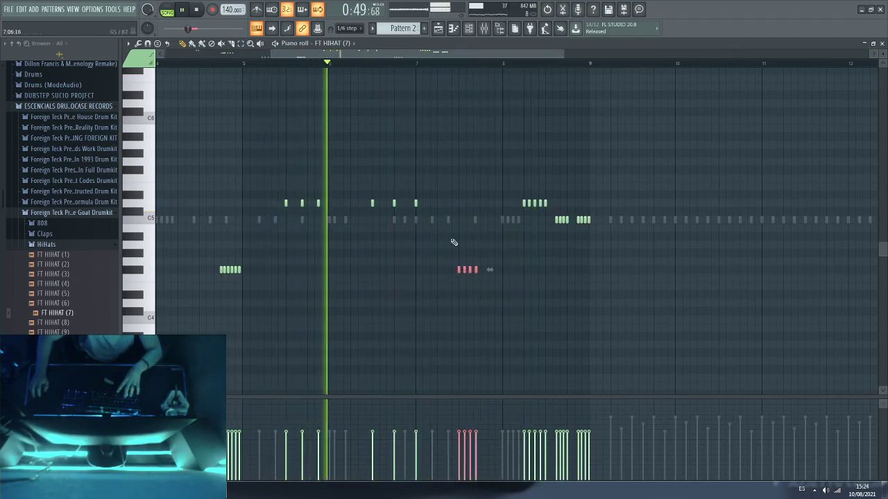
# Step: Nudge the F#4 roll in bar 7 a little later again and tighten it to four closely and evenly spaced hits
pyautogui.scroll(3, 470, 75)
pyautogui.scroll(5, 480, 69)
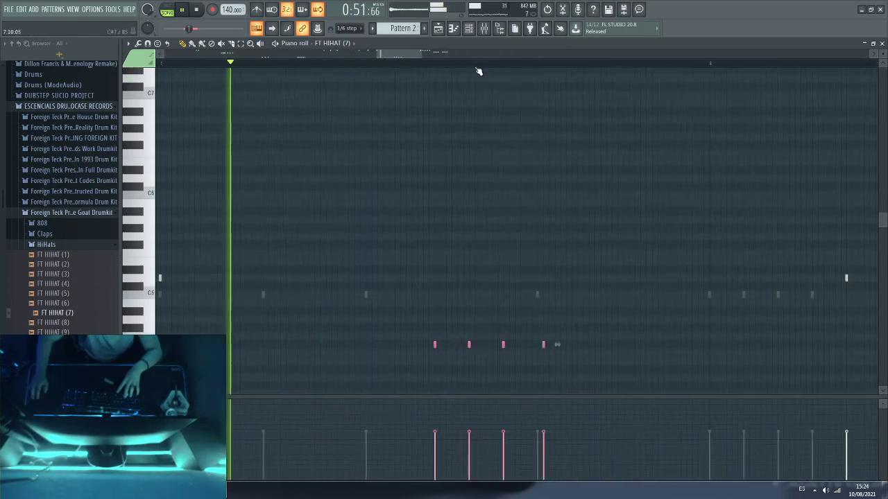
pyautogui.scroll(-4, 446, 198)
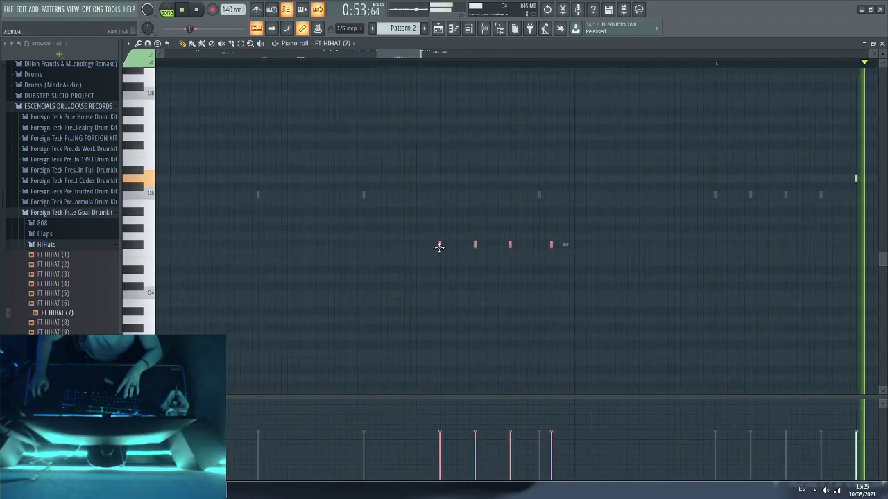
pyautogui.click(431, 62)
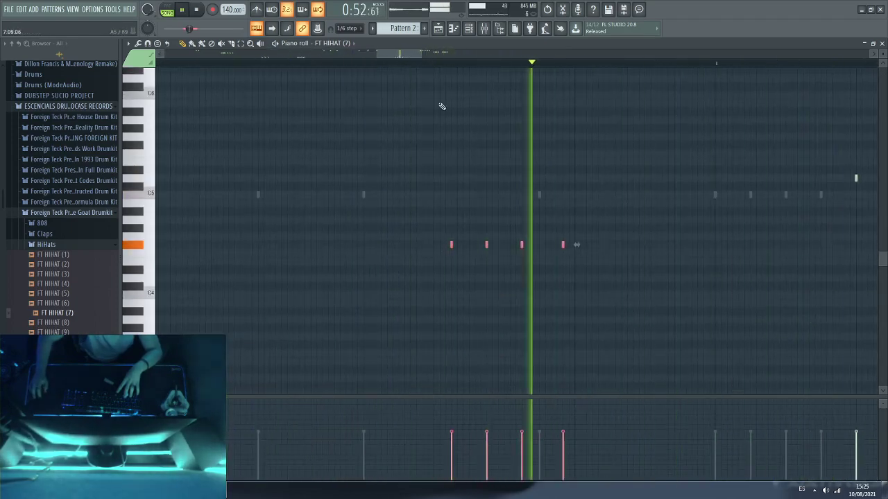
pyautogui.click(468, 245)
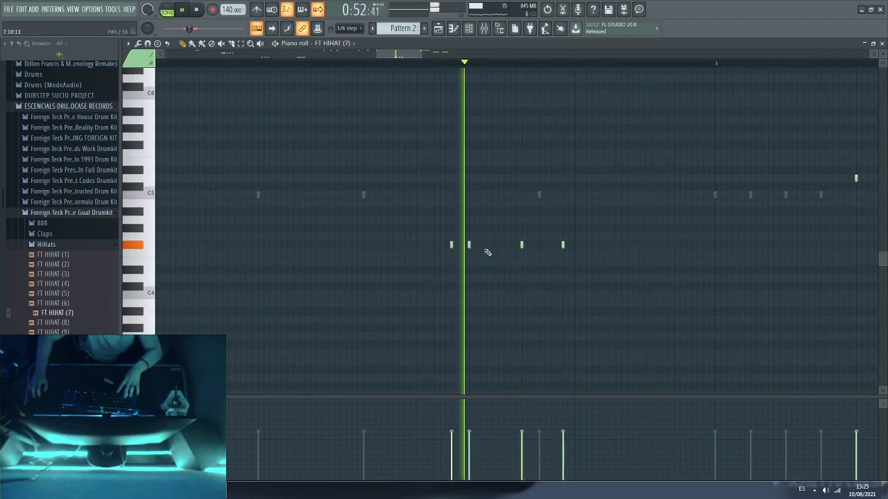
pyautogui.click(487, 247)
pyautogui.rightClick(523, 246)
pyautogui.rightClick(563, 246)
pyautogui.press('space')
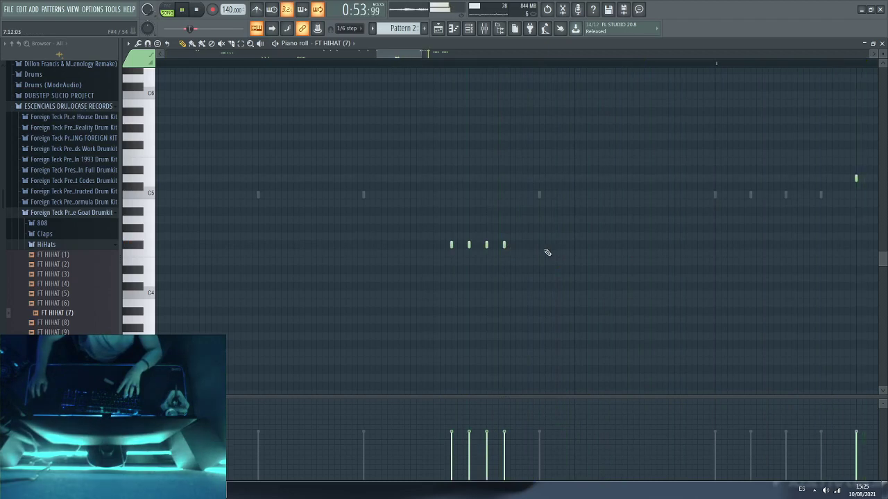
pyautogui.scroll(-5, 435, 64)
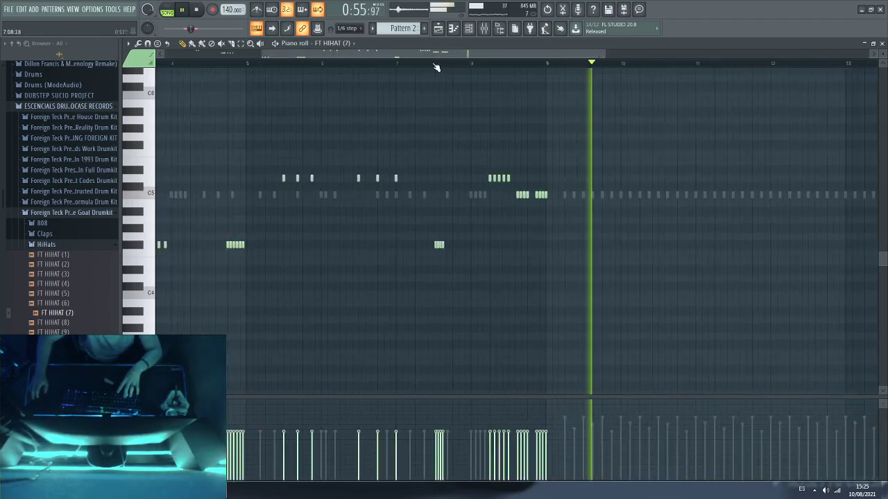
# Step: Set the piano roll snap to Line
pyautogui.click(360, 29)
pyautogui.click(350, 39)
pyautogui.press('F6')
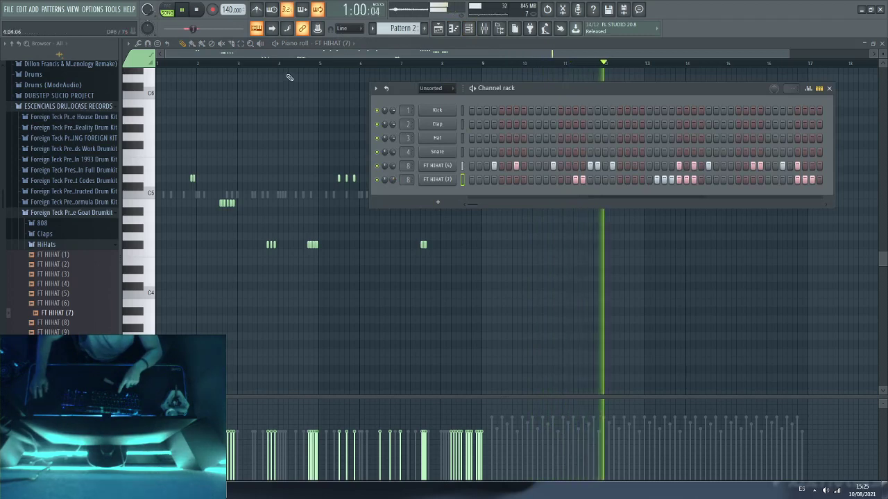
pyautogui.press('F6')
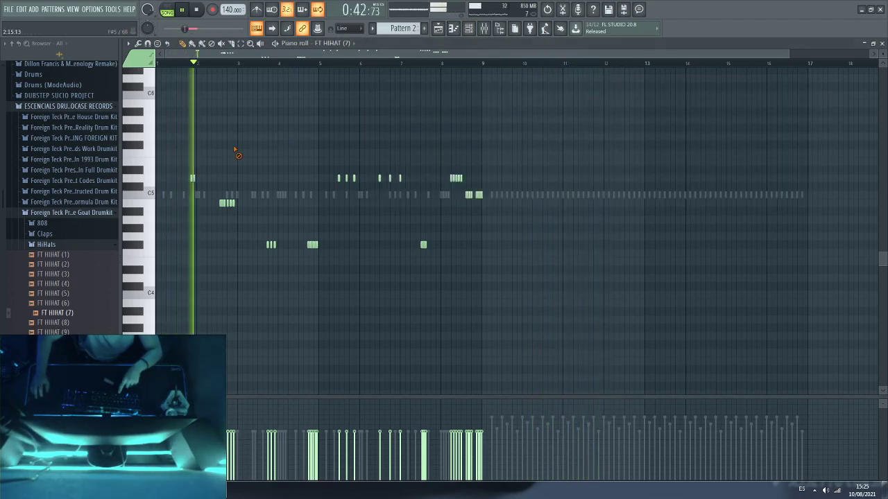
pyautogui.moveTo(509, 157); pyautogui.dragTo(530, 206)
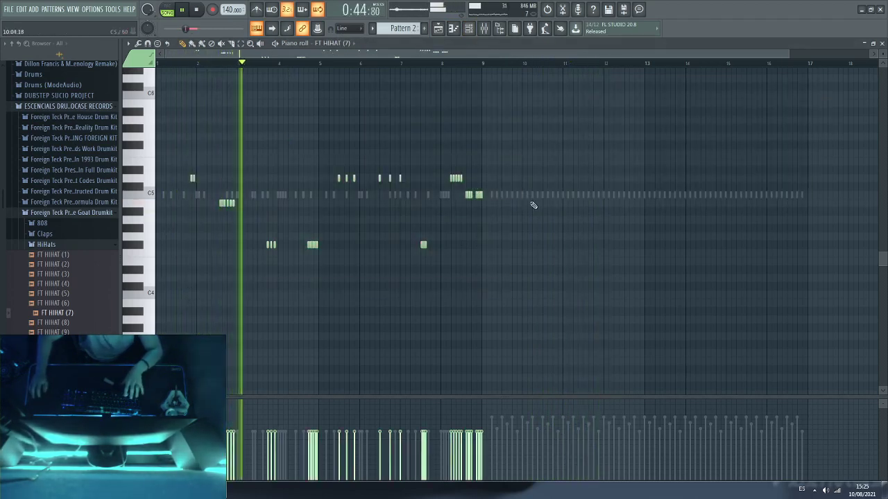
pyautogui.click(558, 171)
pyautogui.rightClick(558, 172)
# Step: Add the FT HIHAT (16) sample as a new channel routed to mixer track 8 and open its piano roll
pyautogui.press('F6')
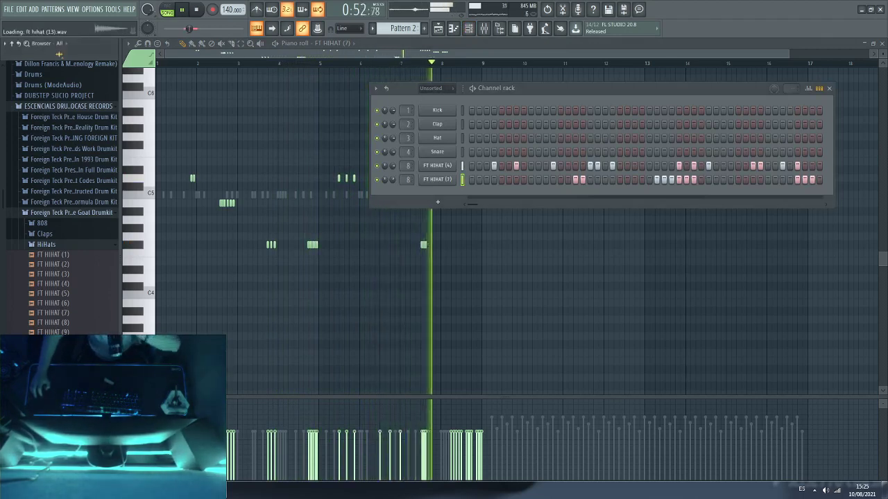
pyautogui.moveTo(236, 309); pyautogui.dragTo(392, 192)
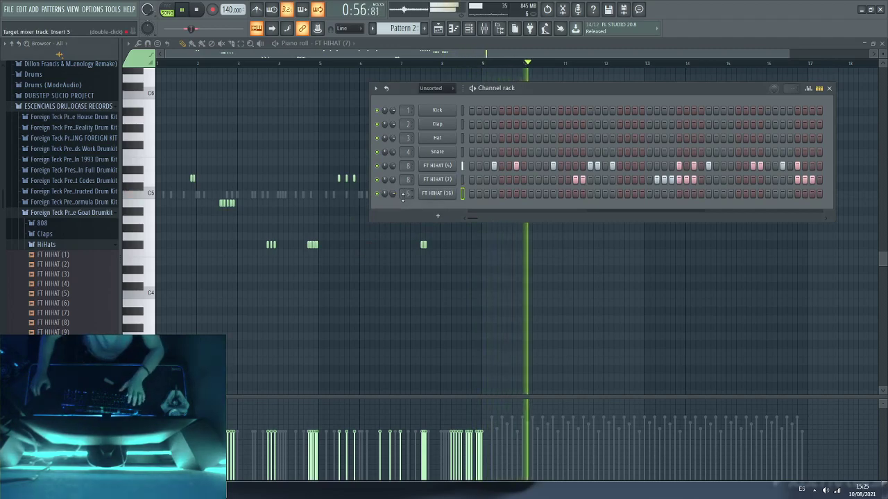
pyautogui.rightClick(442, 197)
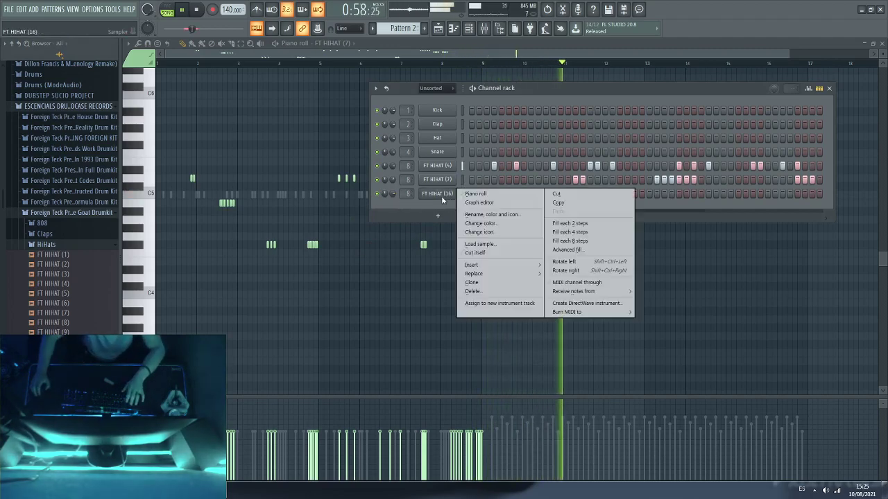
pyautogui.click(471, 194)
# Step: Draw three D5 hits across the middle of bar 1 and repeat them in bar 2
pyautogui.scroll(2, 174, 72)
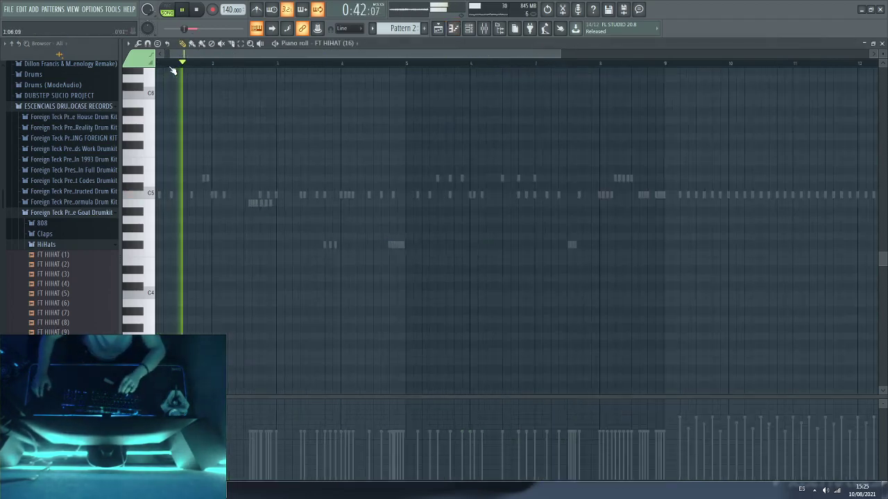
pyautogui.press('space')
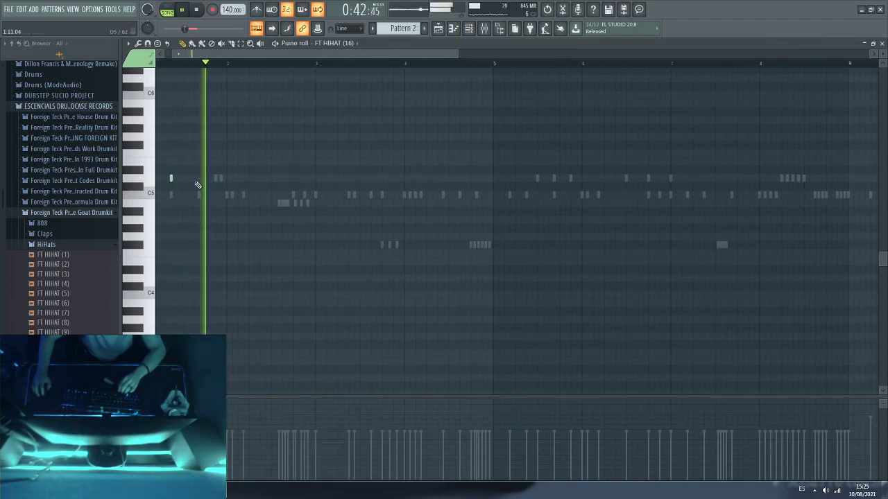
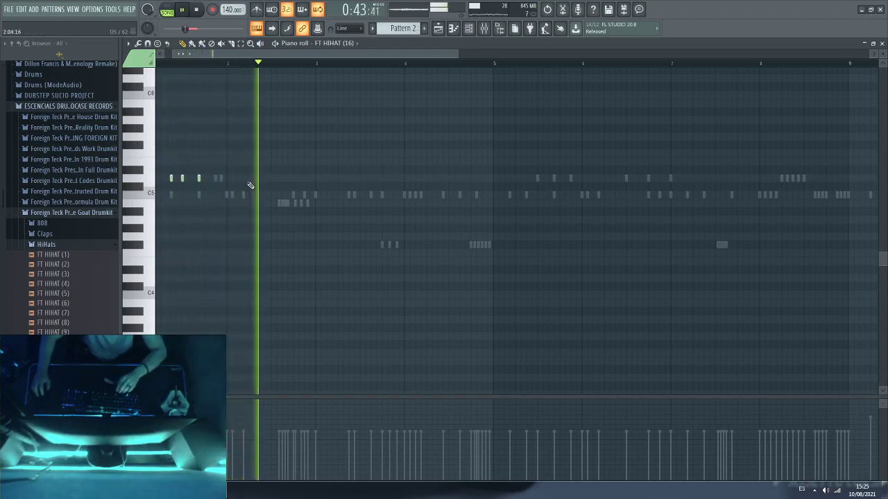
pyautogui.moveTo(170, 198); pyautogui.dragTo(171, 194)
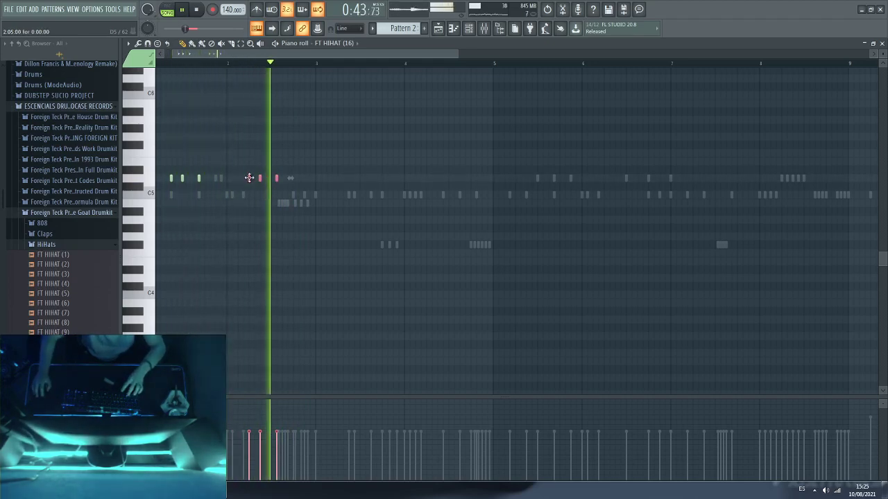
# Step: Copy the D5 hits of bars 1 and 2 into bars 3 and 4
pyautogui.moveTo(293, 169); pyautogui.dragTo(162, 214)
pyautogui.press('space')
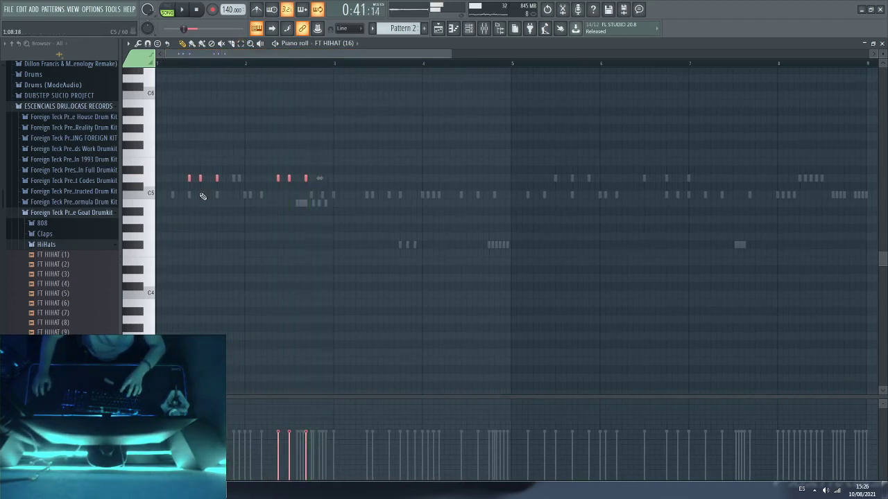
pyautogui.moveTo(399, 181); pyautogui.dragTo(366, 181)
pyautogui.press('space')
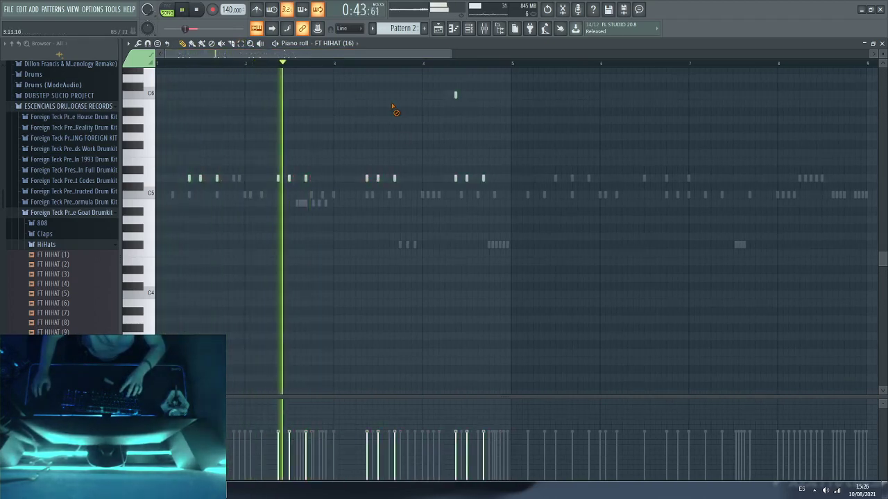
# Step: Add the "pbs - got the code rolls hh" sample from the Polo Boy Shawty kit's HiHats folder as a new channel
pyautogui.click(468, 29)
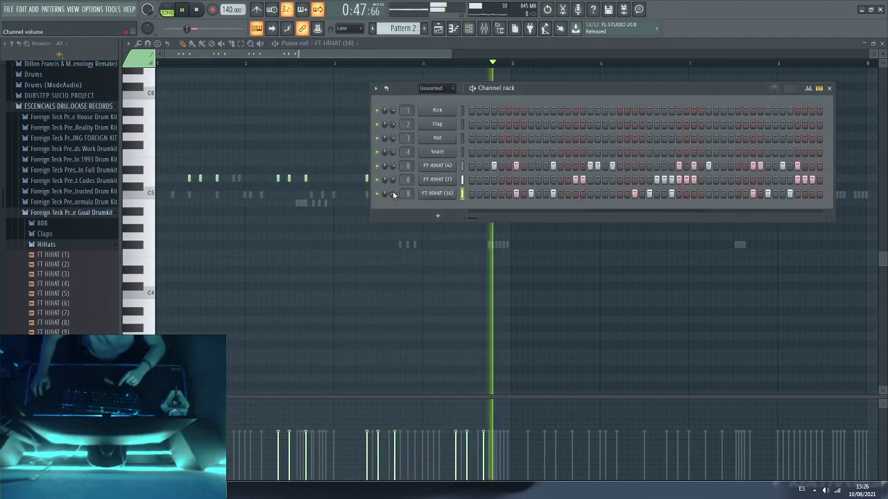
pyautogui.press('space')
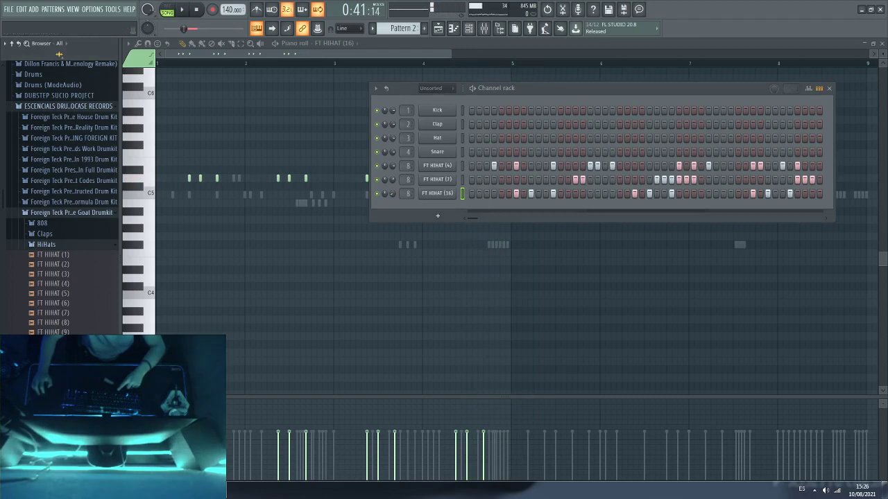
pyautogui.click(74, 245)
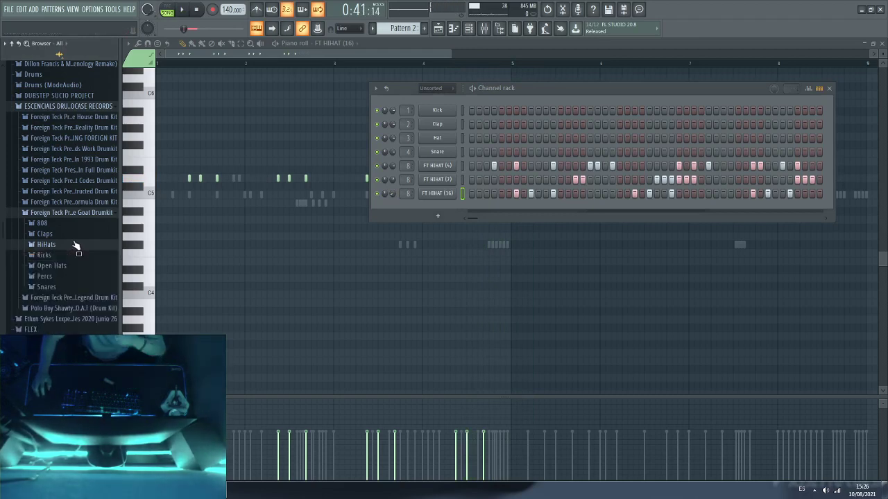
pyautogui.click(78, 215)
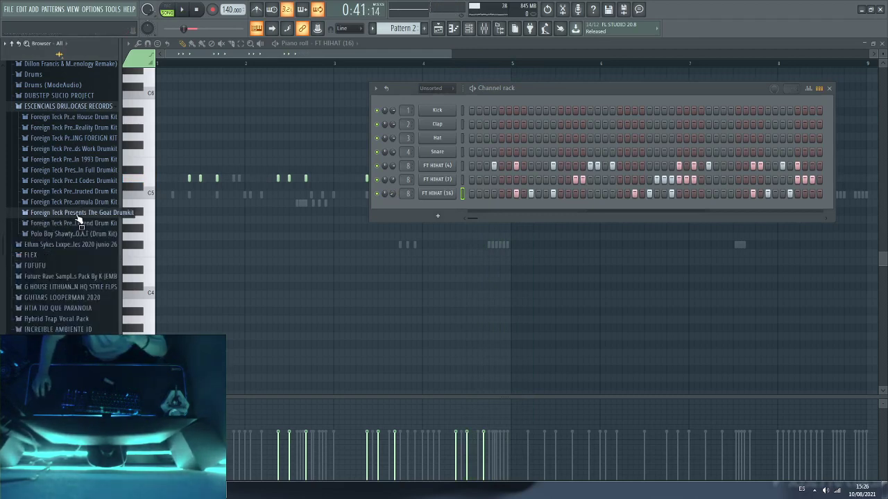
pyautogui.click(70, 236)
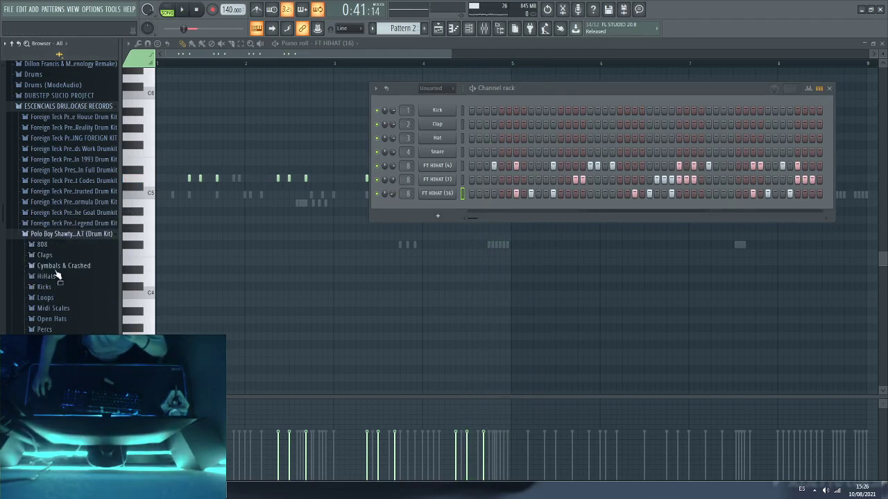
pyautogui.click(48, 277)
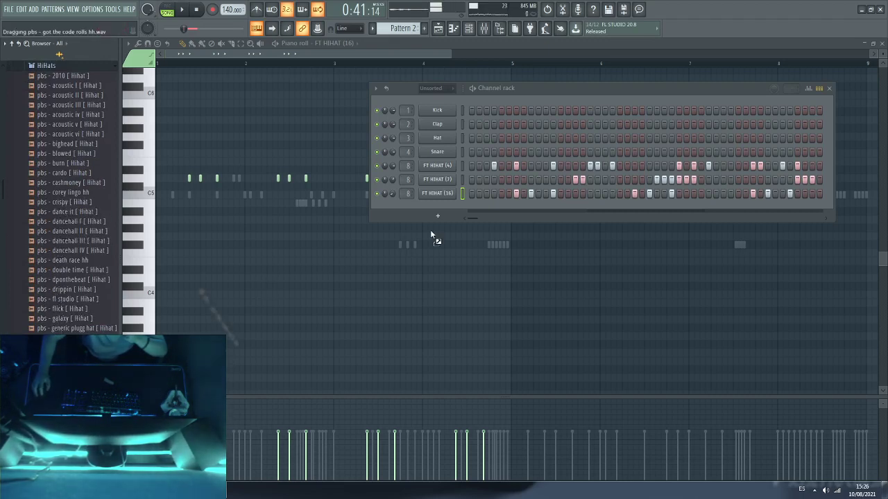
pyautogui.moveTo(432, 204); pyautogui.dragTo(430, 211)
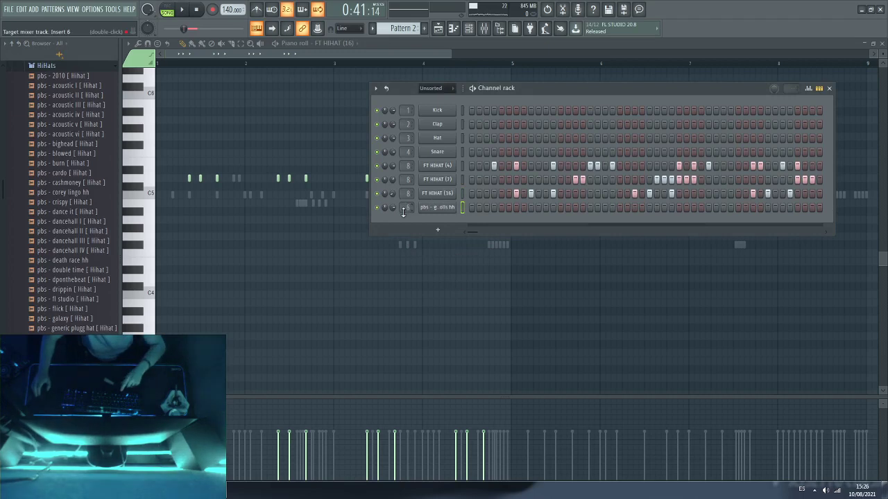
# Step: Route the "got the code rolls" hi-hat channel to mixer track 8 and open its piano roll
pyautogui.click(433, 208)
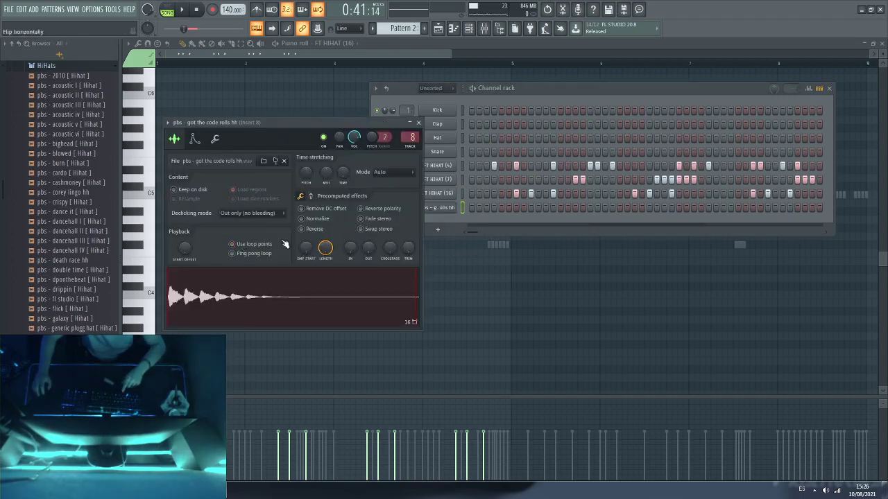
pyautogui.rightClick(445, 209)
pyautogui.click(473, 208)
# Step: Draw a D5 and a G4 roll in bar 2 and an F#4 roll late in bar 4, and lower the channel's volume to 41%
pyautogui.click(257, 180)
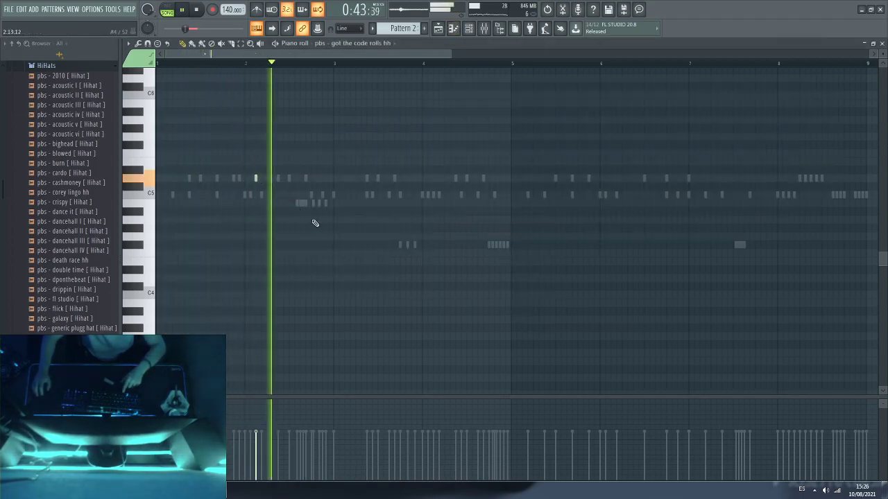
pyautogui.click(344, 254)
pyautogui.moveTo(346, 239); pyautogui.dragTo(335, 239)
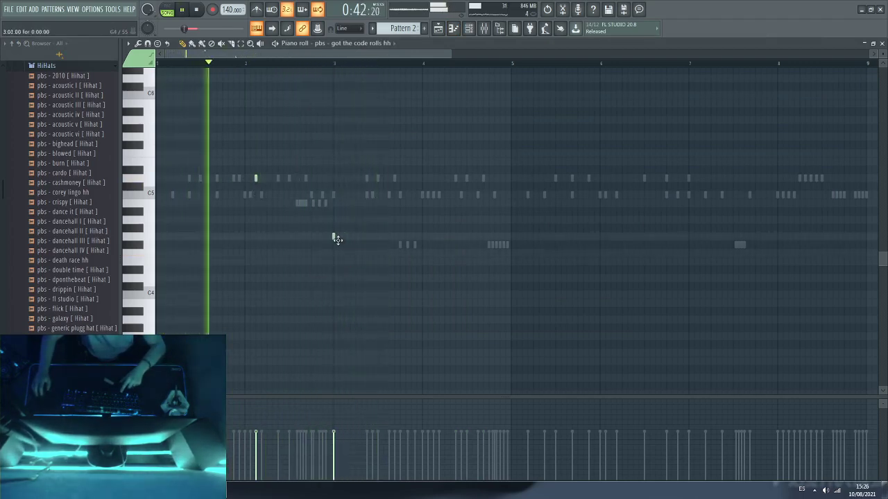
pyautogui.click(311, 237)
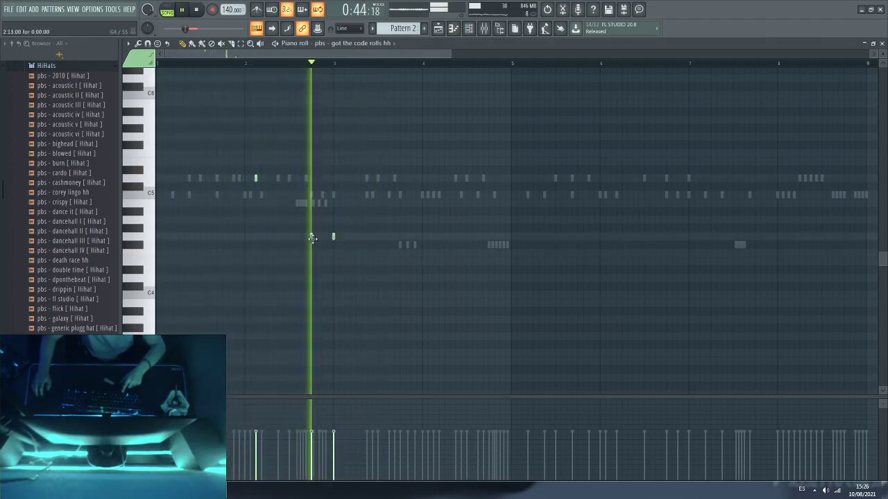
pyautogui.rightClick(333, 238)
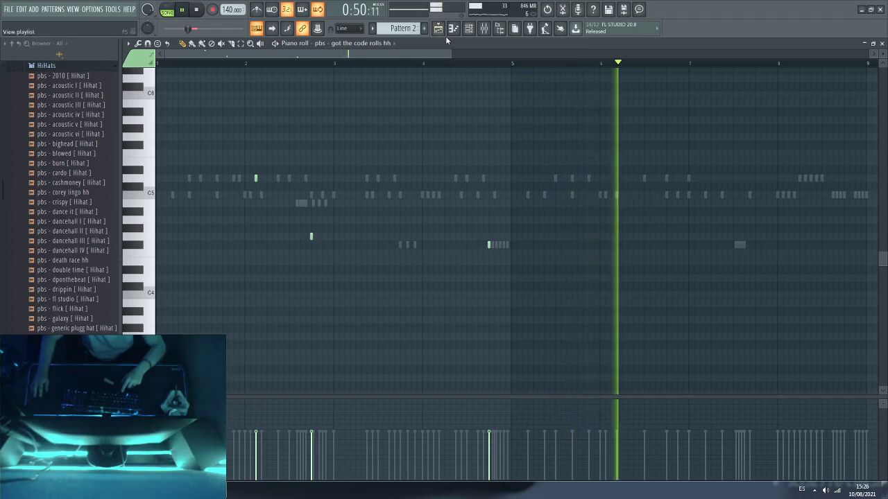
pyautogui.press('F6')
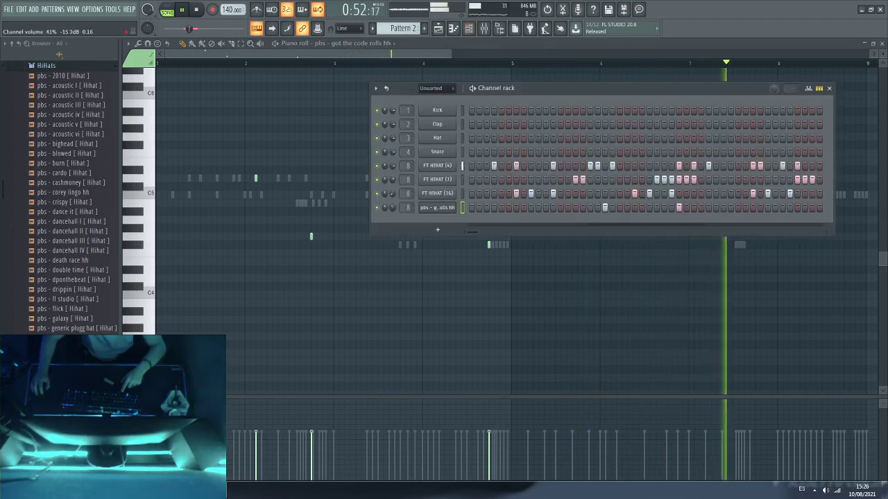
# Step: Audition more hi-hat samples from the Polo Boy Shawty kit's HiHats folder during playback, then collapse the folder
pyautogui.scroll(-6, 42, 285)
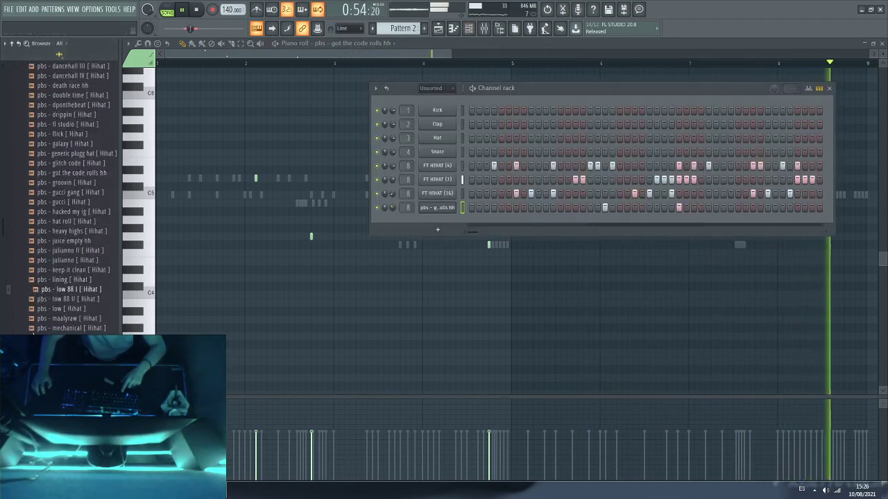
pyautogui.click(40, 338)
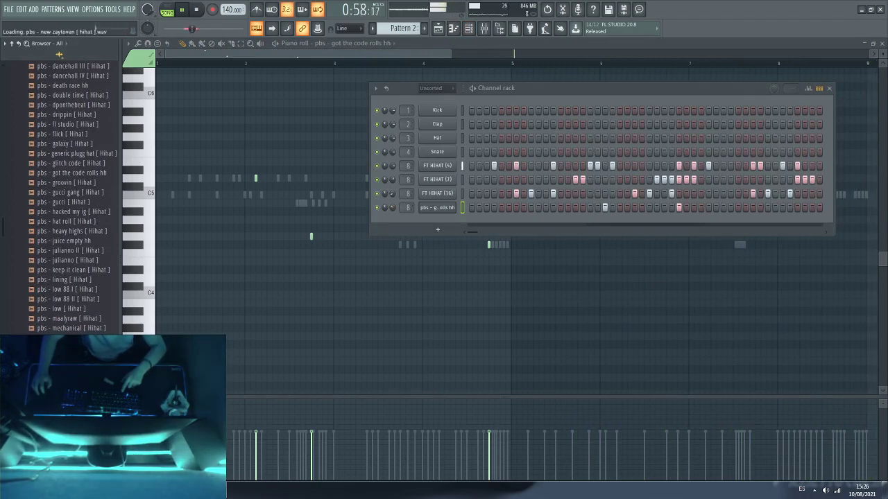
pyautogui.scroll(-6, 59, 197)
pyautogui.click(41, 377)
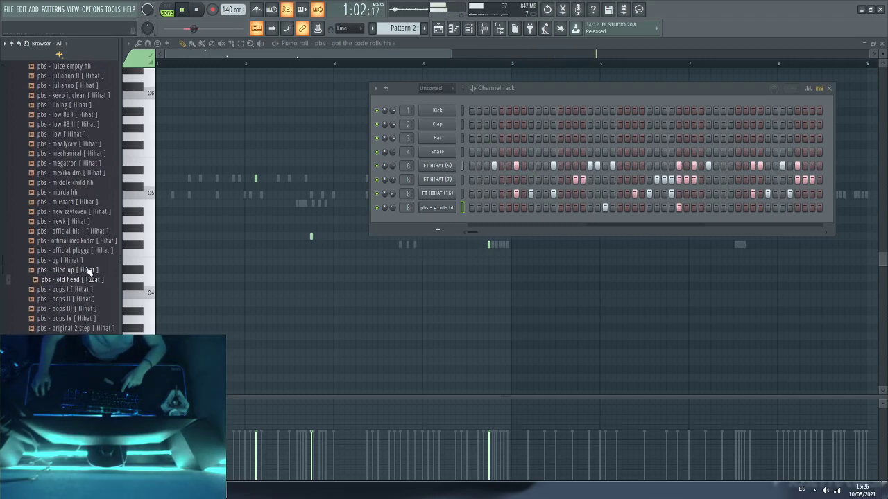
pyautogui.scroll(-10, 83, 273)
pyautogui.click(72, 310)
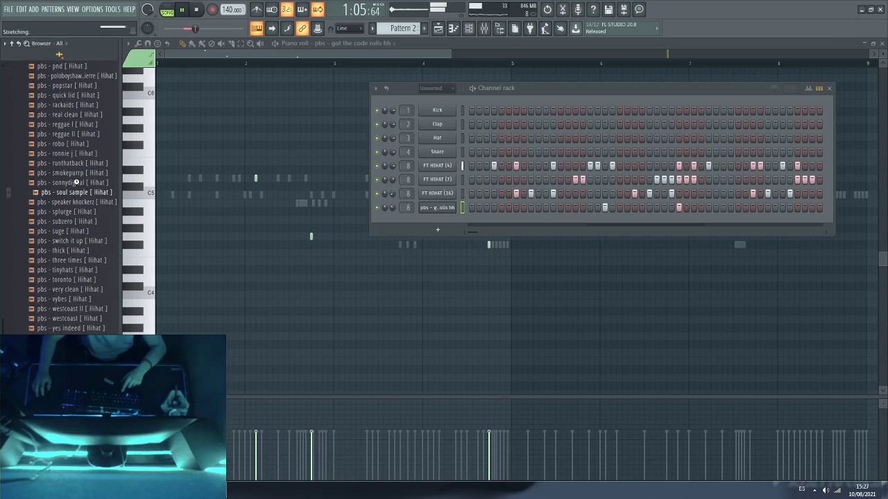
pyautogui.scroll(6, 73, 210)
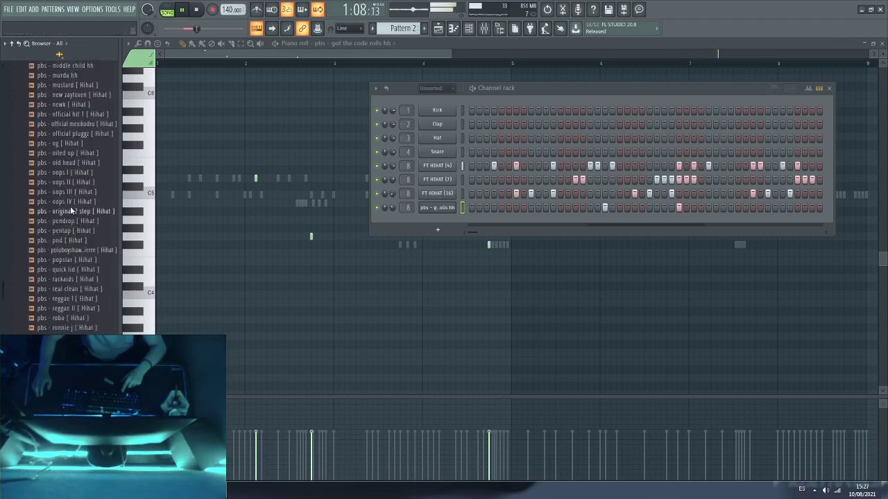
pyautogui.click(60, 260)
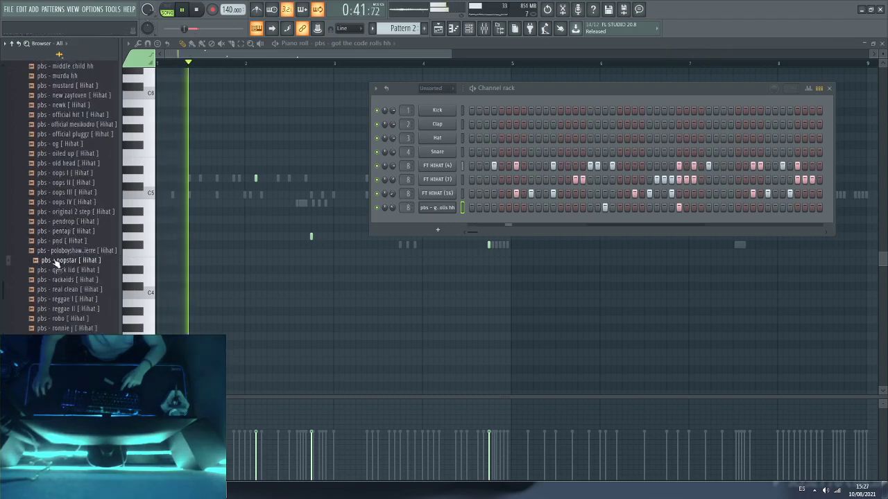
pyautogui.scroll(15, 42, 298)
pyautogui.click(43, 297)
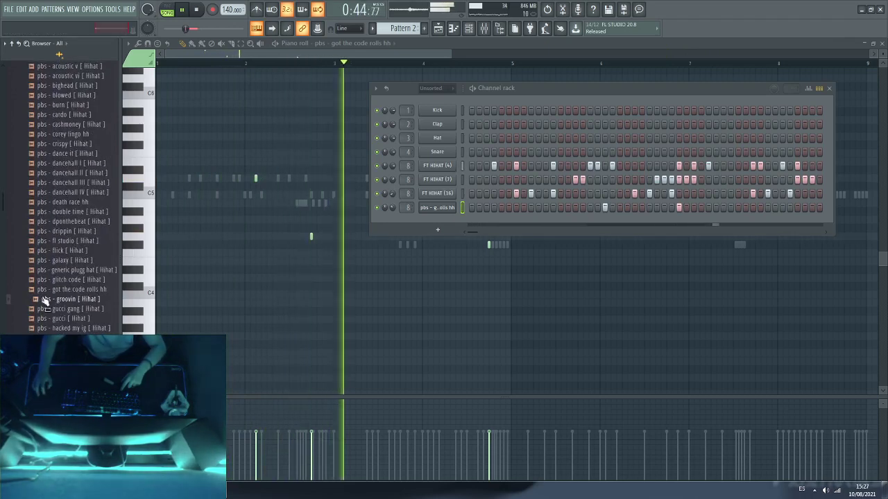
pyautogui.click(67, 259)
pyautogui.click(70, 192)
pyautogui.scroll(1, 70, 215)
pyautogui.scroll(6, 71, 219)
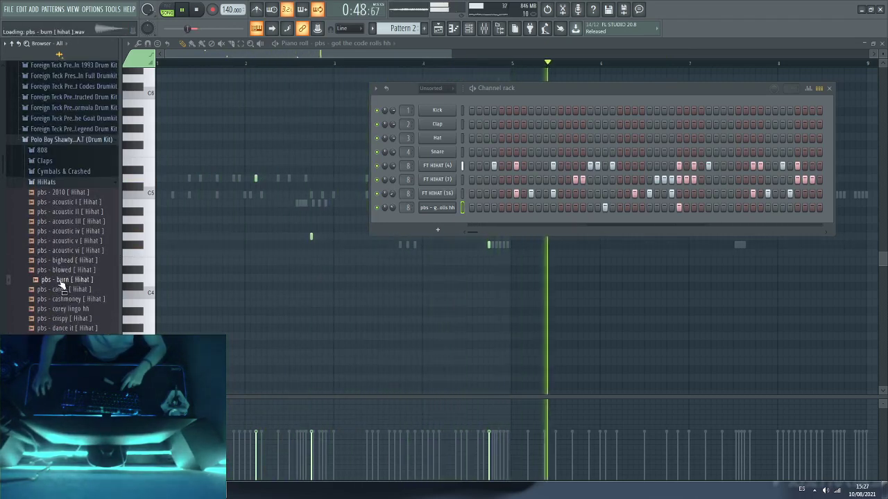
pyautogui.click(59, 213)
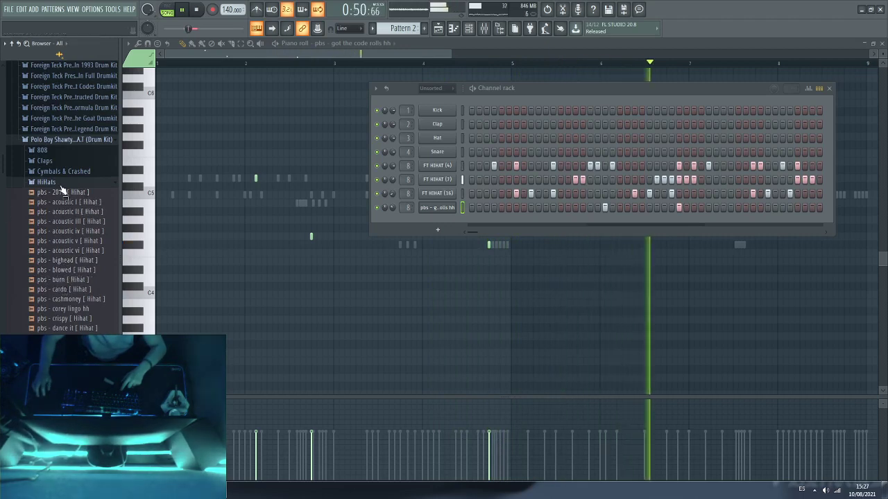
pyautogui.click(60, 184)
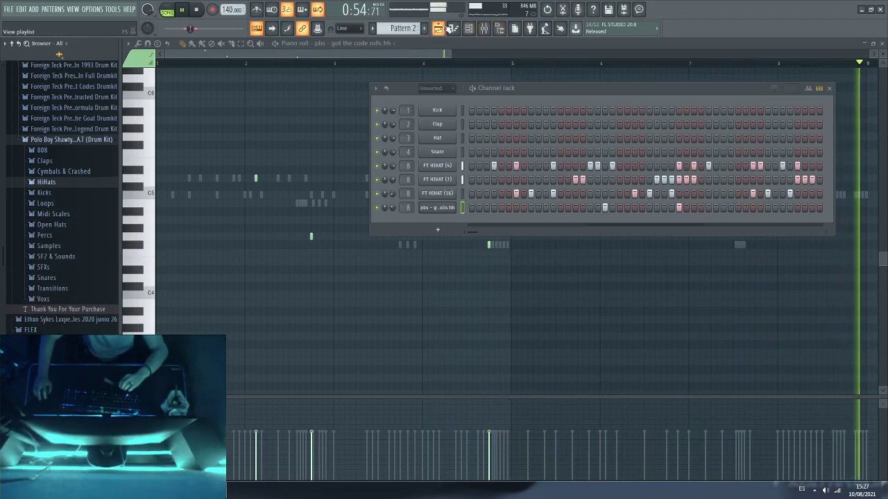
# Step: Shorten the Pattern 2 clip on Track 8 to bars 25–32 and place a second Pattern 2 clip at bar 33
pyautogui.click(489, 28)
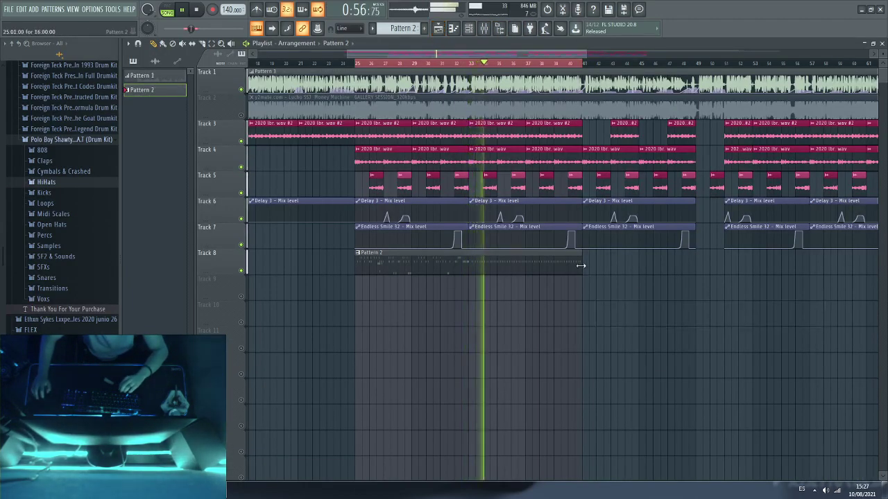
pyautogui.moveTo(581, 263); pyautogui.dragTo(505, 271)
pyautogui.click(475, 268)
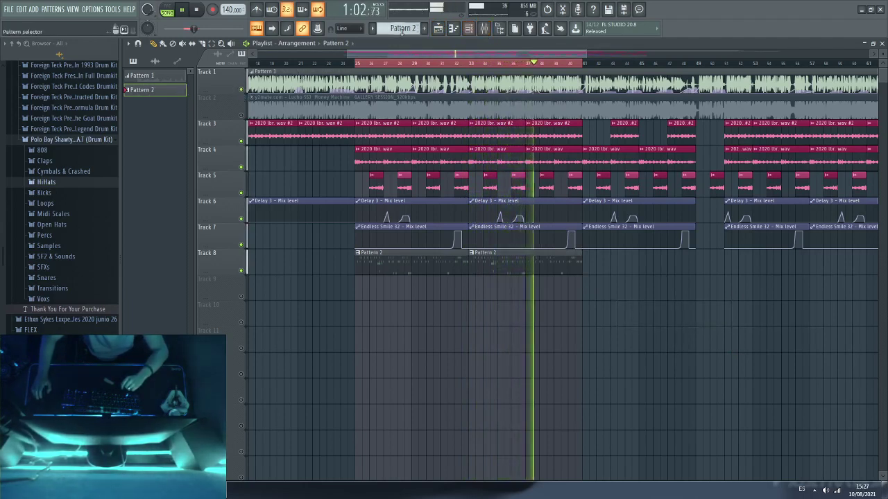
# Step: Create Pattern 3 and place it on Track 9 as an eight-bar clip starting at bar 25
pyautogui.press('F4')
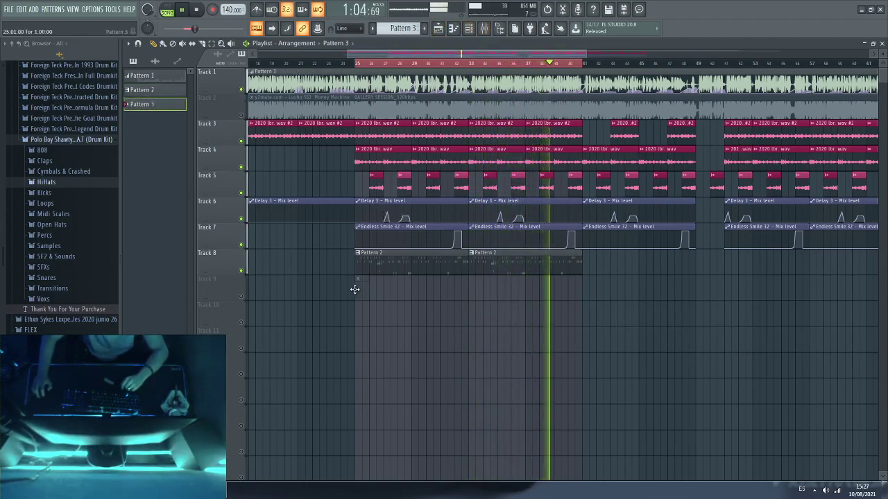
pyautogui.moveTo(368, 289); pyautogui.dragTo(468, 289)
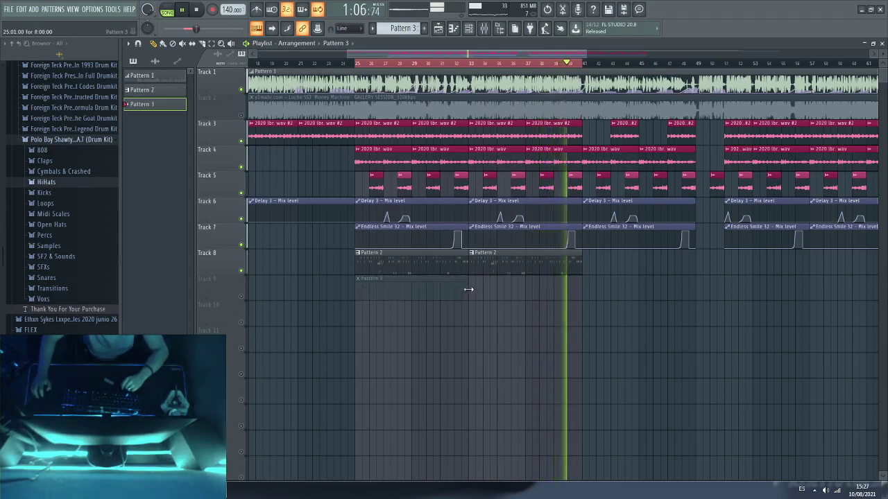
pyautogui.click(240, 299)
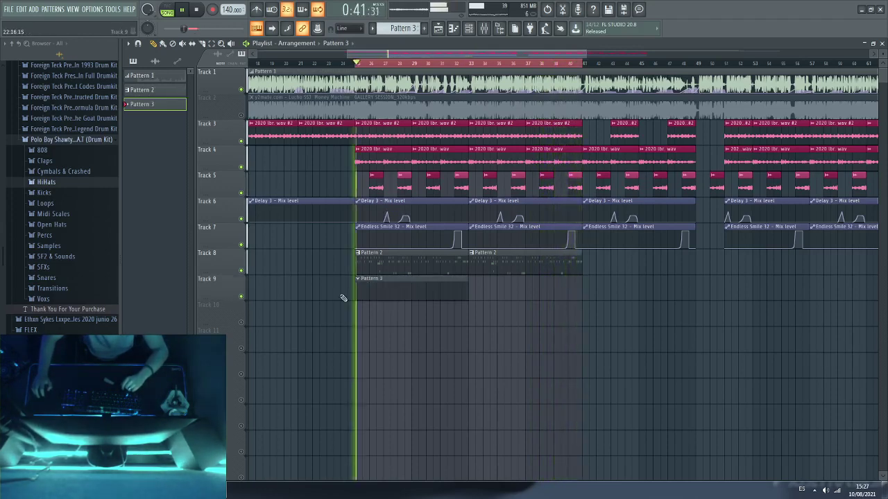
# Step: Shorten the playlist's loop selection so it runs from bar 25 to the start of bar 33
pyautogui.moveTo(580, 63); pyautogui.dragTo(469, 64)
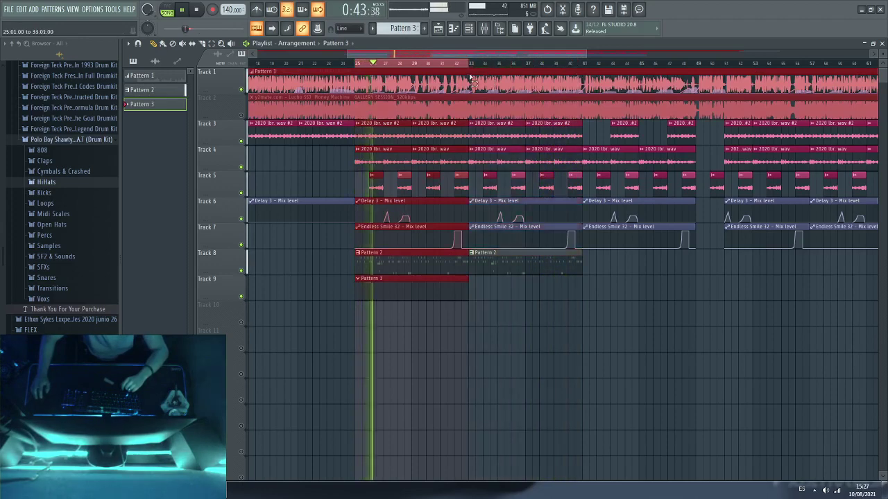
pyautogui.click(503, 309)
pyautogui.rightClick(503, 309)
# Step: Audition the kit's Open Hats samples, add pbs - maalyraw as a new channel in Pattern 3 and open its piano roll
pyautogui.doubleClick(395, 298)
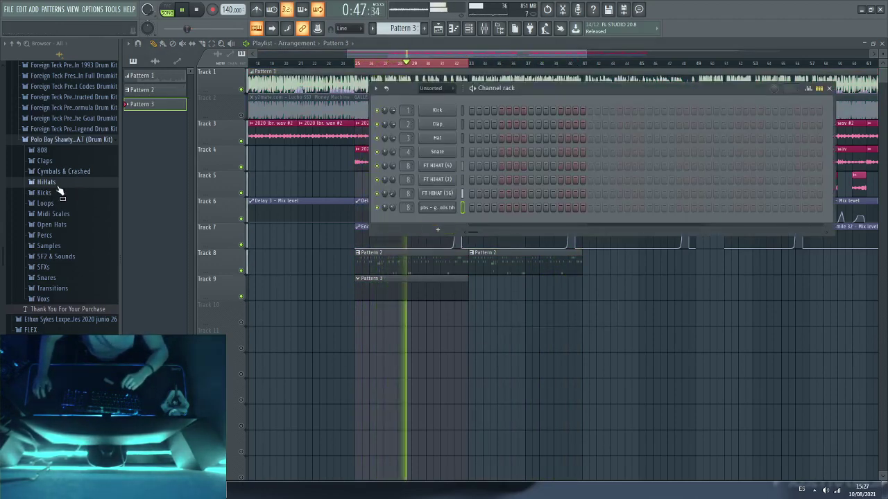
pyautogui.click(56, 224)
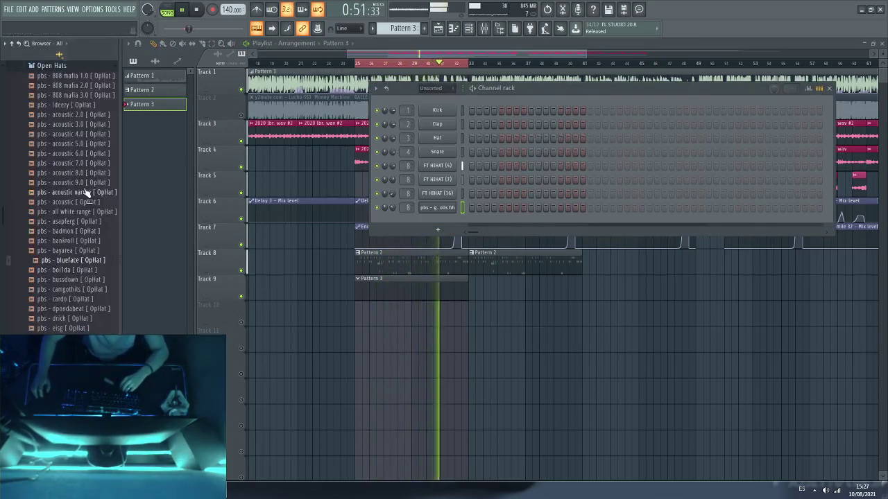
pyautogui.click(78, 86)
pyautogui.click(80, 78)
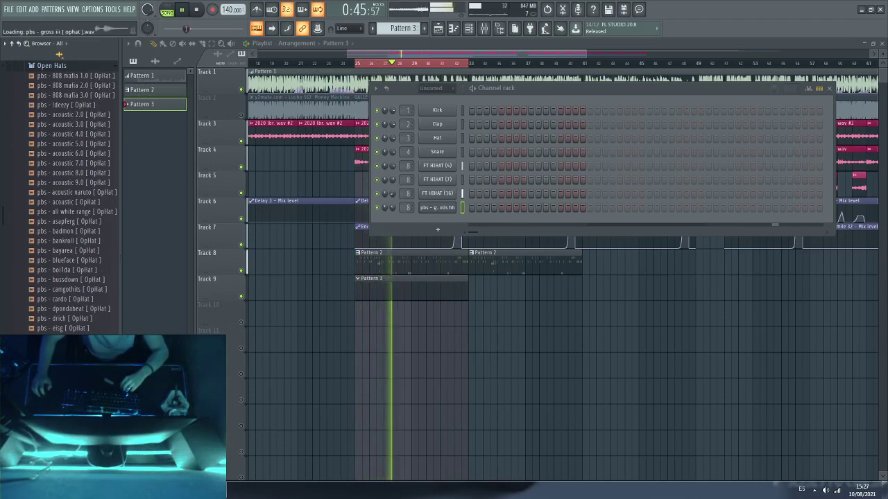
pyautogui.scroll(-4, 71, 197)
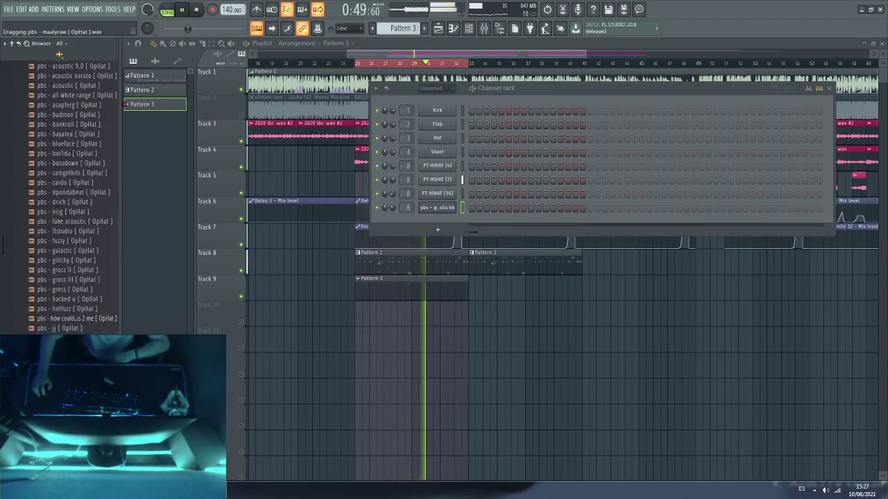
pyautogui.moveTo(77, 367); pyautogui.dragTo(444, 225)
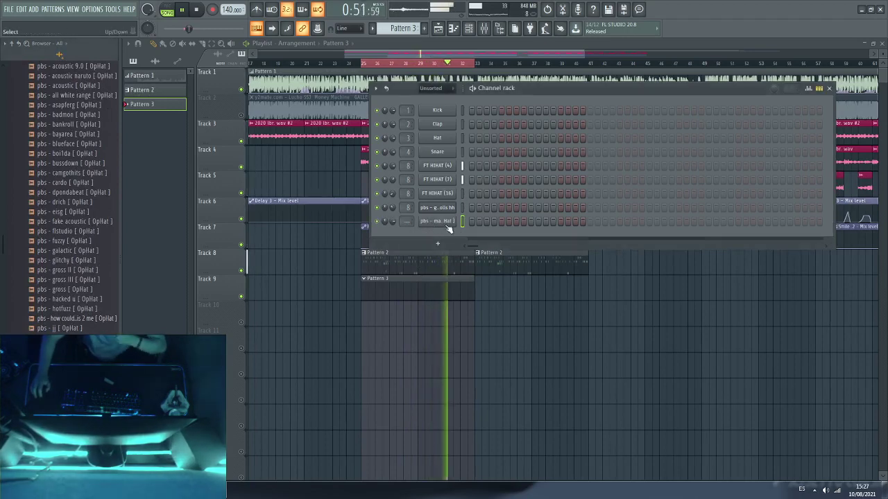
pyautogui.rightClick(444, 221)
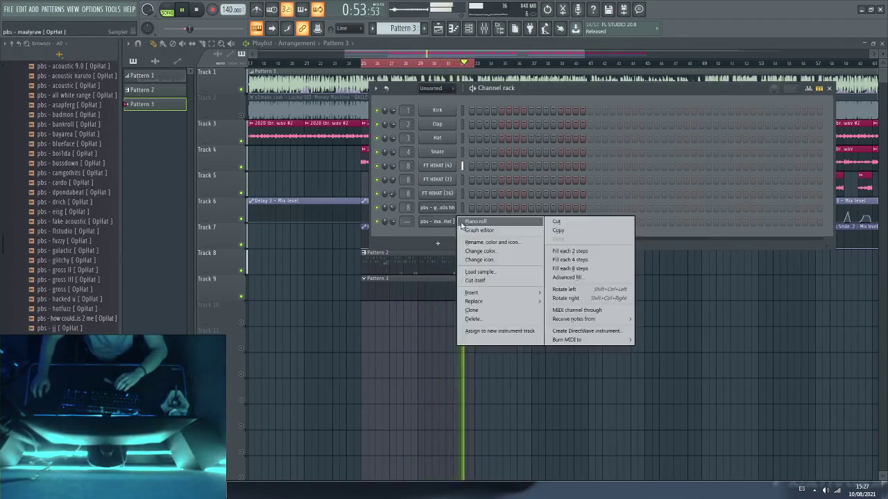
pyautogui.click(470, 225)
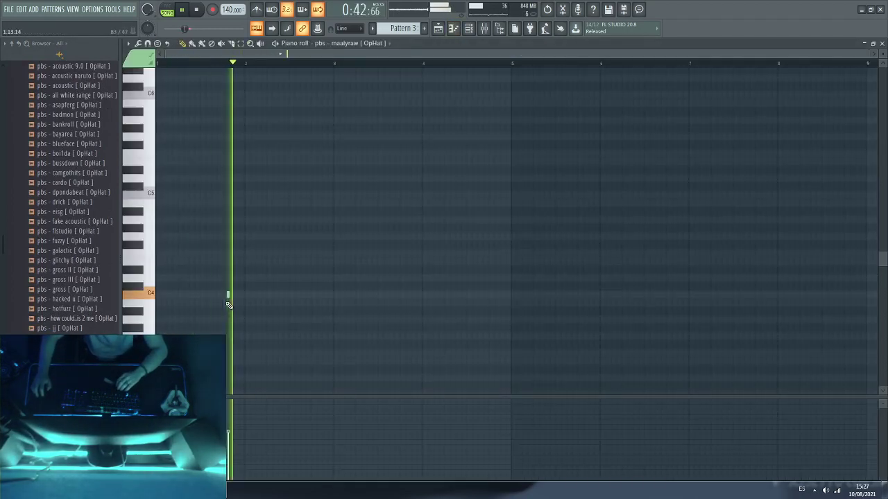
pyautogui.press('space')
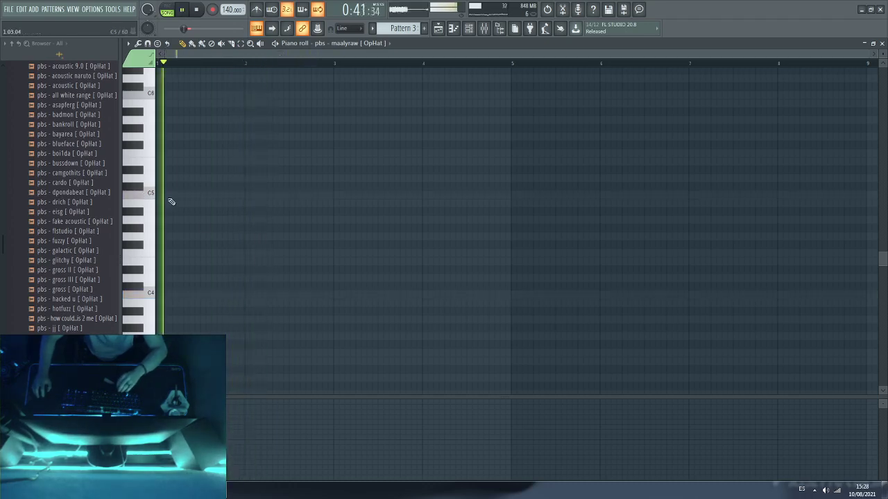
pyautogui.press('space')
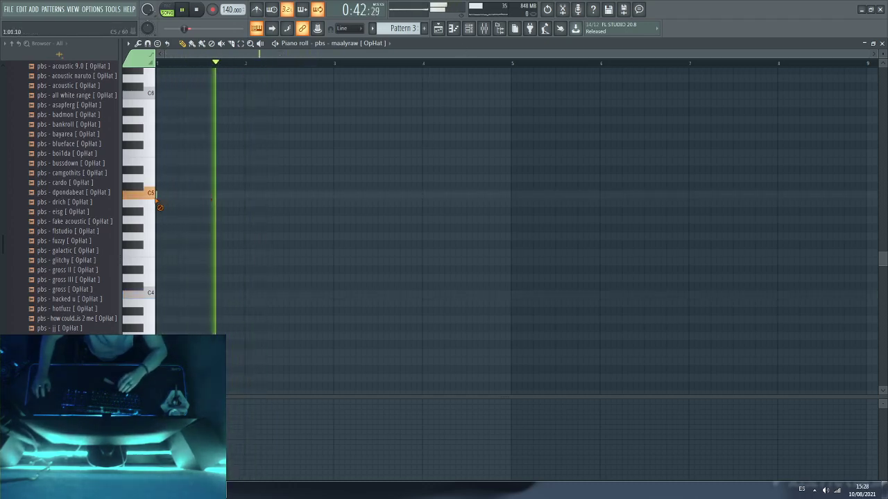
pyautogui.click(191, 195)
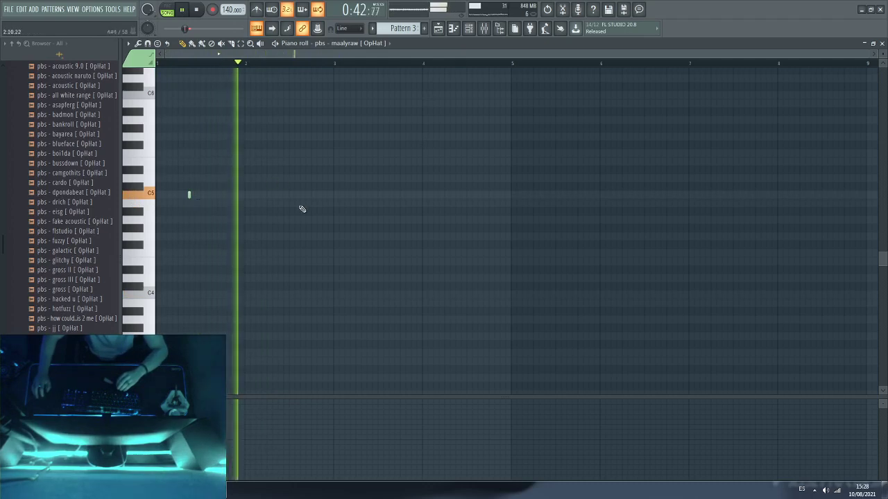
pyautogui.rightClick(165, 183)
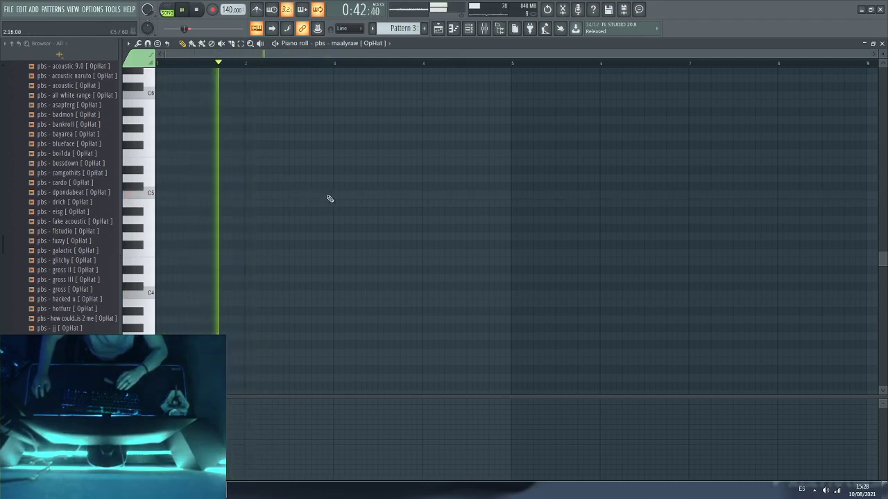
# Step: Place two C5 notes for the pbs - maalyraw open hat at 2.15 and 4.11, and play back from bar 4
pyautogui.click(328, 195)
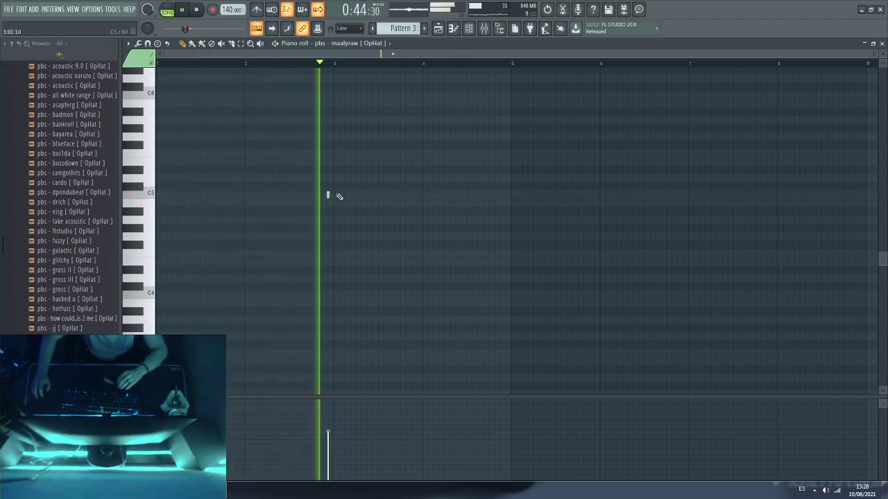
pyautogui.moveTo(328, 195); pyautogui.dragTo(323, 194)
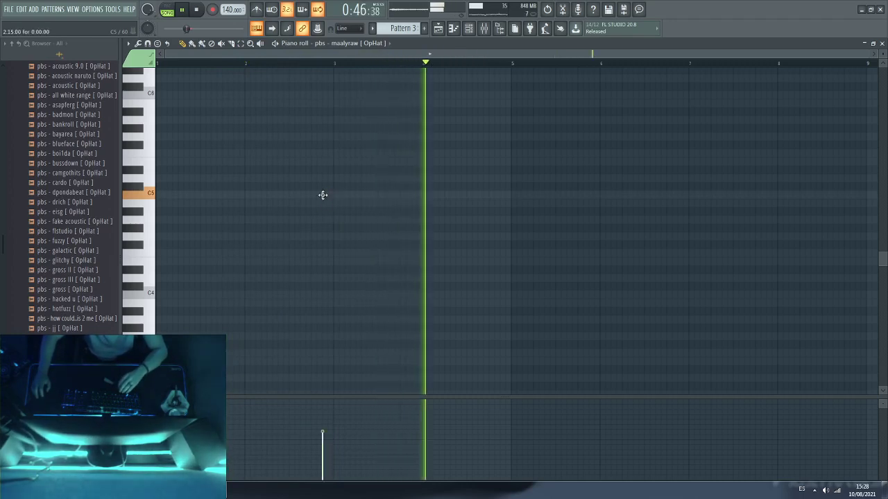
pyautogui.click(481, 193)
pyautogui.moveTo(481, 194); pyautogui.dragTo(478, 194)
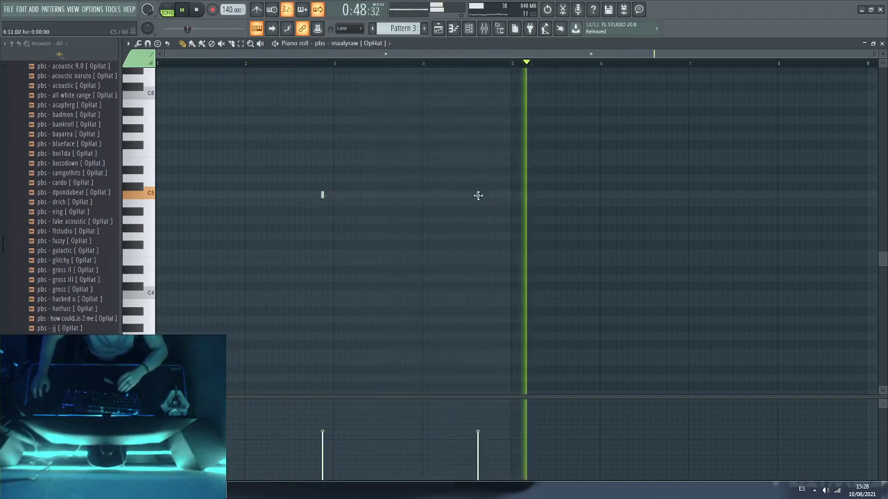
pyautogui.click(430, 64)
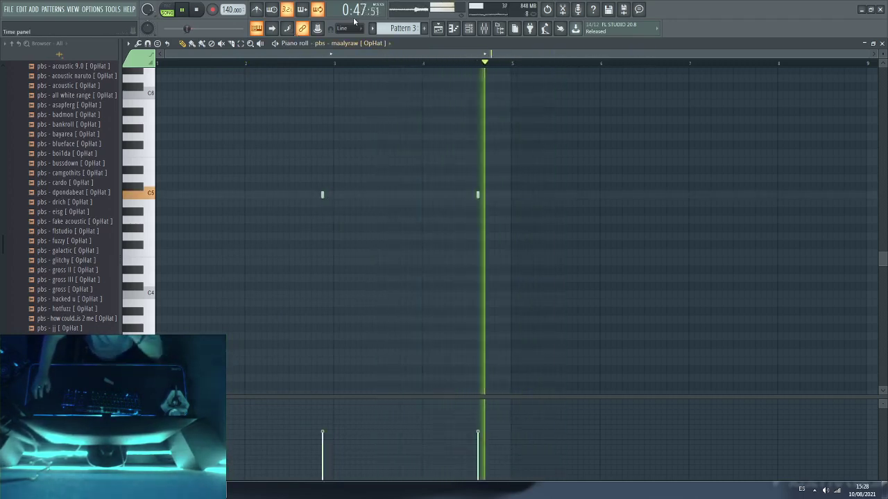
# Step: Add the pbs - panned open hat as a new channel and route it to mixer track 9
pyautogui.click(469, 29)
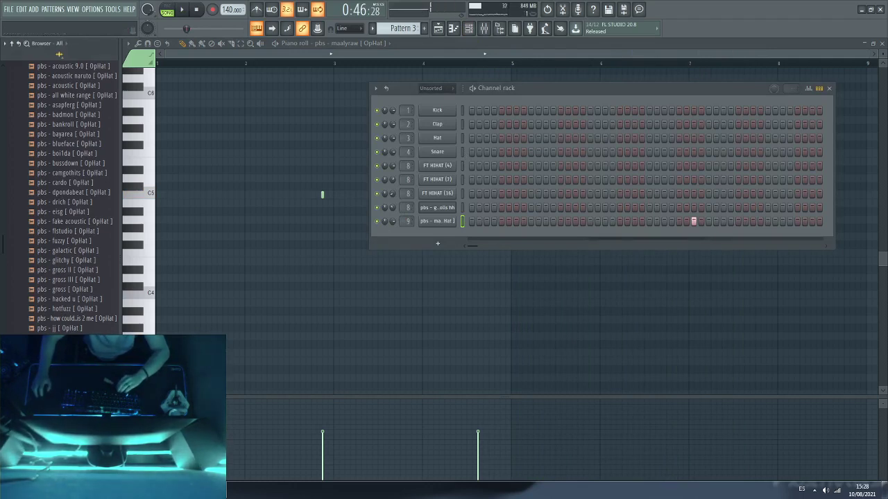
pyautogui.moveTo(439, 230); pyautogui.dragTo(439, 234)
pyautogui.rightClick(436, 235)
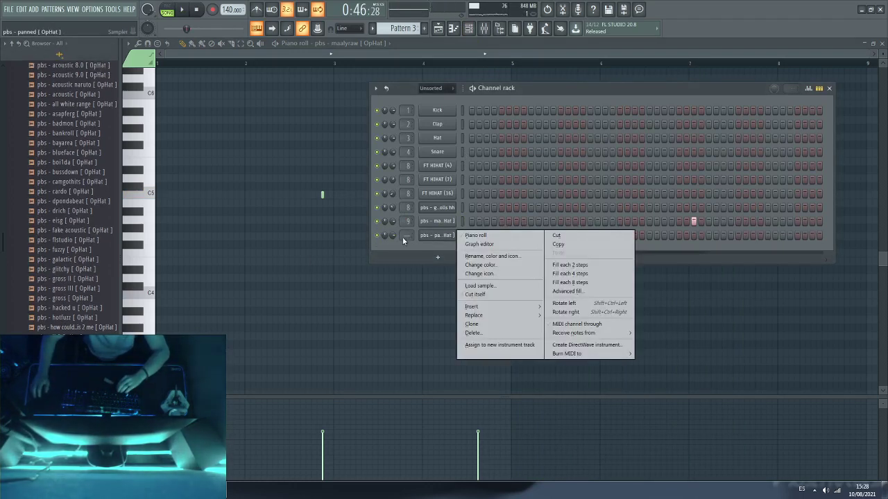
pyautogui.click(408, 233)
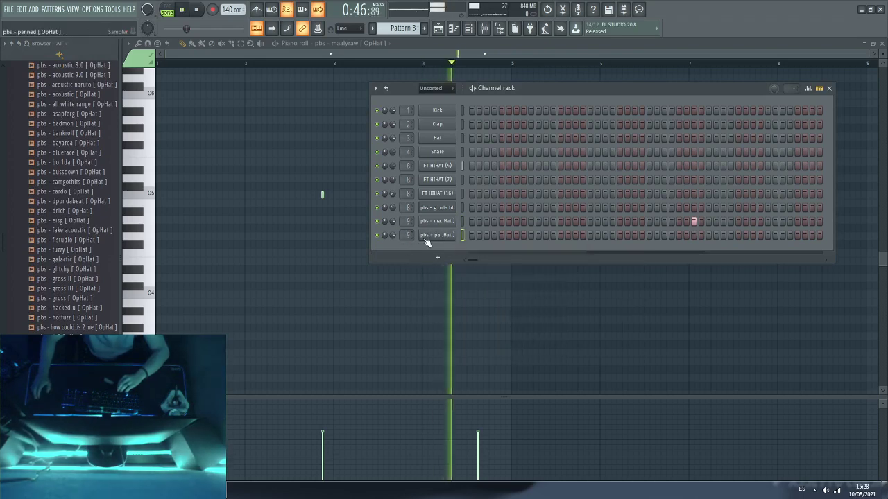
# Step: Place one C5 note at the start of bar 5 in the piano roll of the pbs - panned channel
pyautogui.rightClick(451, 235)
pyautogui.click(478, 237)
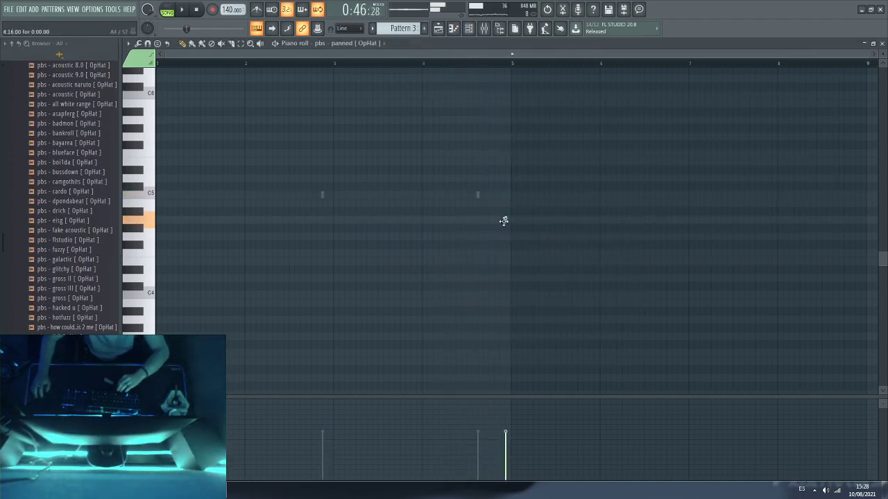
pyautogui.press('space')
pyautogui.moveTo(507, 221); pyautogui.dragTo(509, 195)
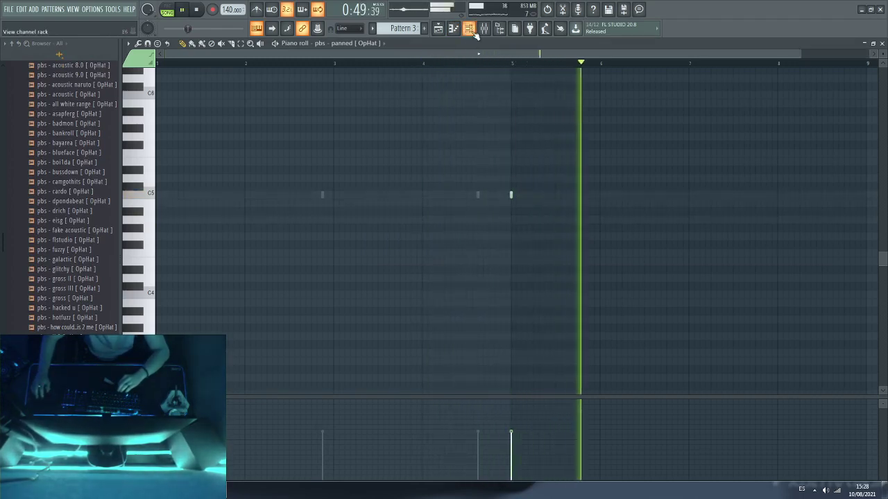
# Step: Add pbs - maalyraw again as a second open-hat channel and route it to mixer track 9
pyautogui.press('F6')
pyautogui.press('space')
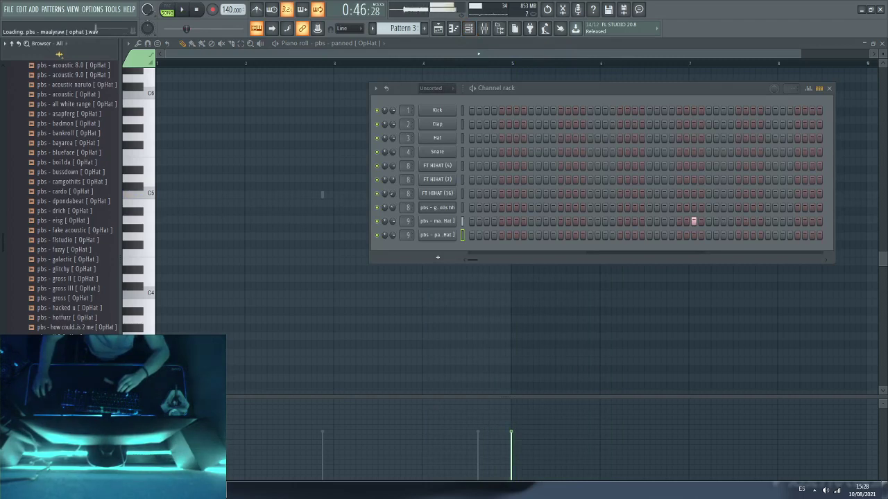
pyautogui.rightClick(432, 250)
pyautogui.moveTo(427, 244); pyautogui.dragTo(393, 247)
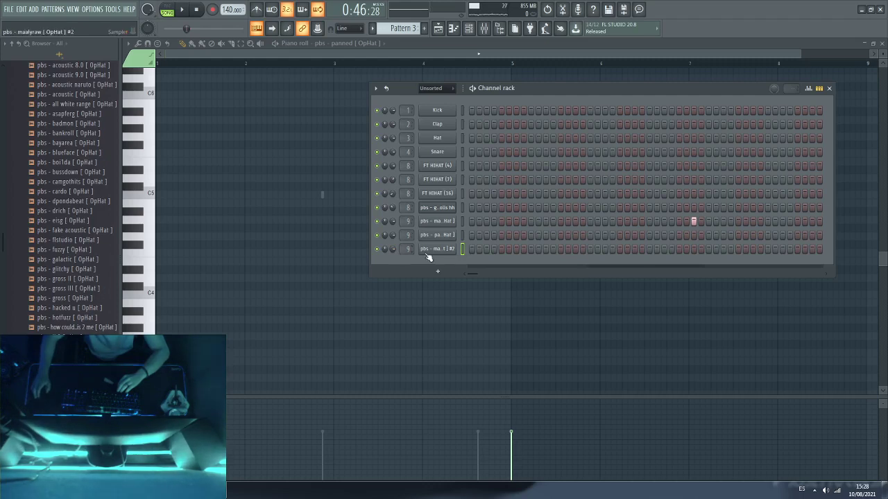
# Step: Place one lower-pitched D4 note at 3.05 in the piano roll of the second pbs - maalyraw channel
pyautogui.rightClick(435, 249)
pyautogui.click(473, 251)
pyautogui.press('space')
pyautogui.click(247, 63)
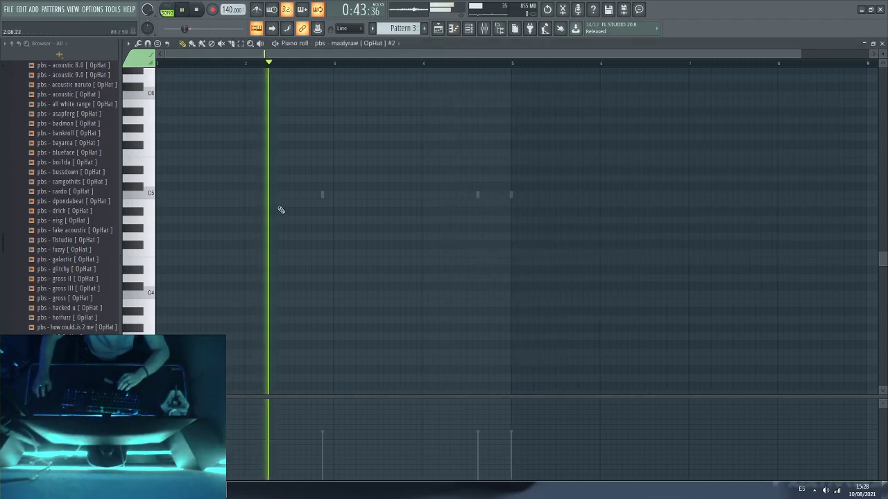
pyautogui.click(298, 197)
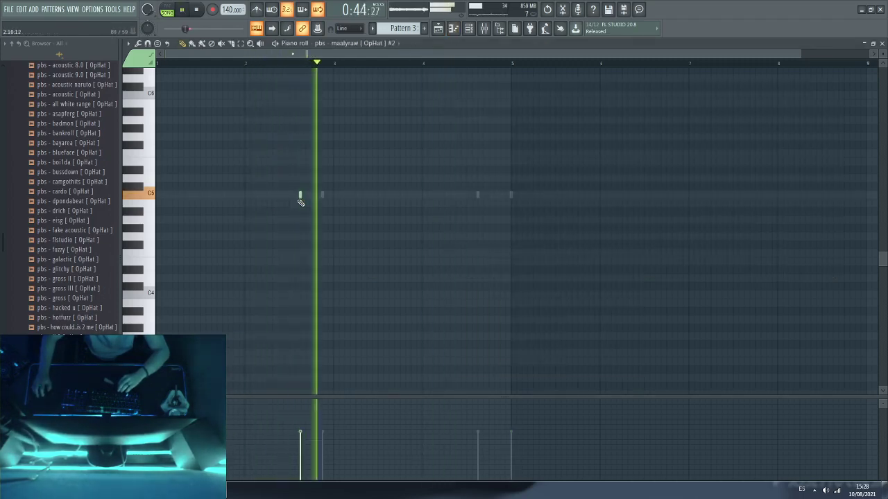
pyautogui.rightClick(300, 197)
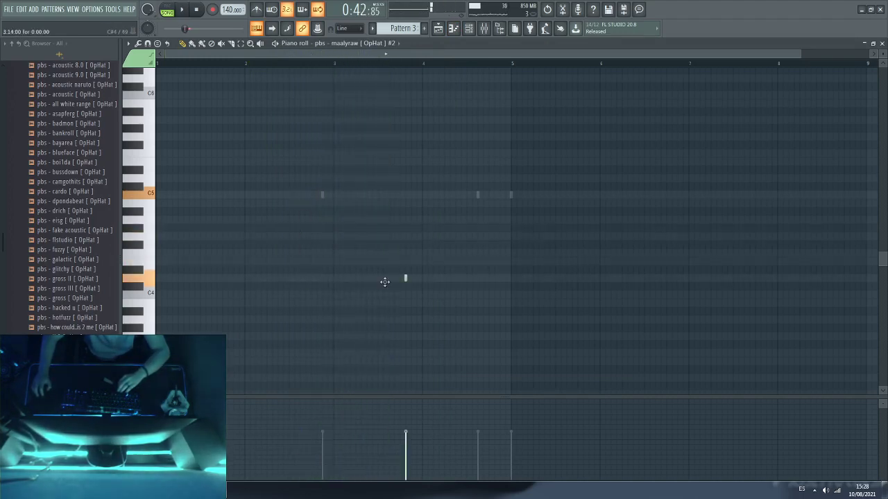
pyautogui.press('space')
pyautogui.moveTo(385, 282); pyautogui.dragTo(371, 283)
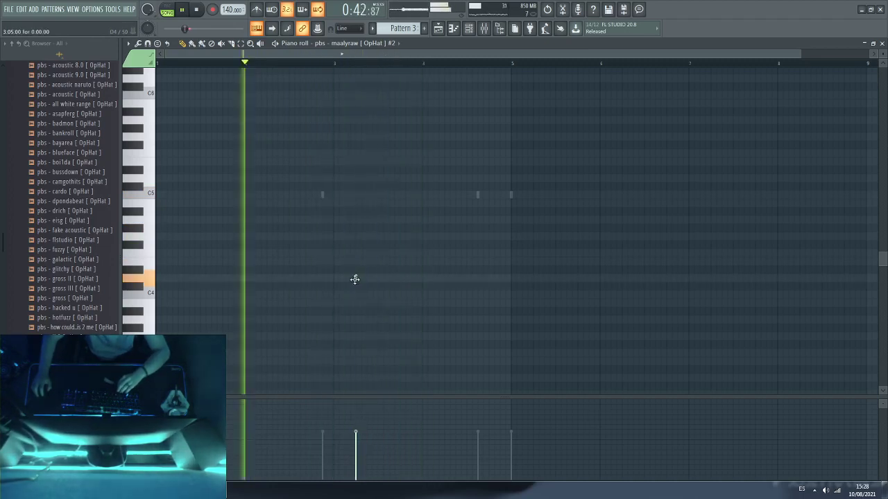
# Step: Audition more samples in the Open Hats folder and add pbs - galactic as a new channel
pyautogui.press('F6')
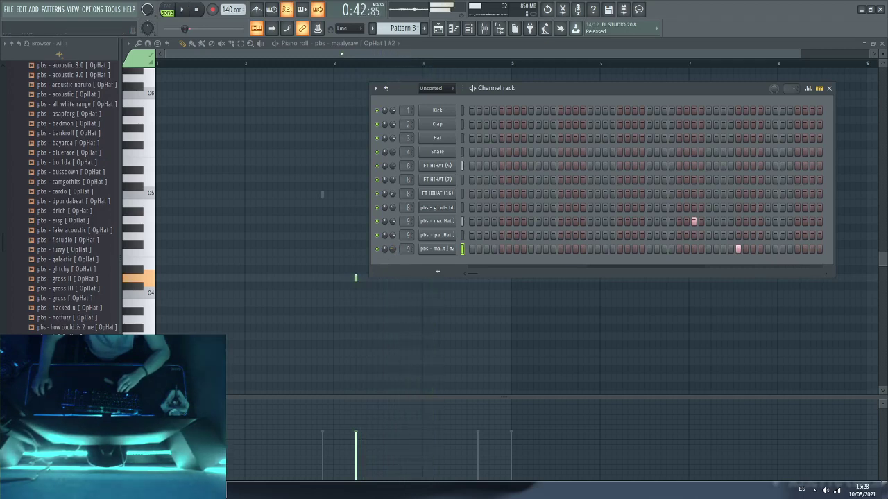
pyautogui.click(69, 318)
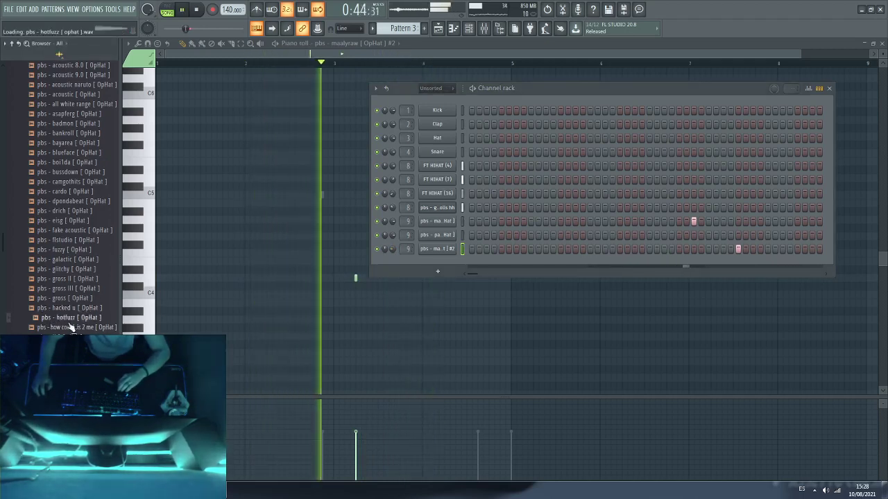
pyautogui.click(61, 278)
pyautogui.click(61, 260)
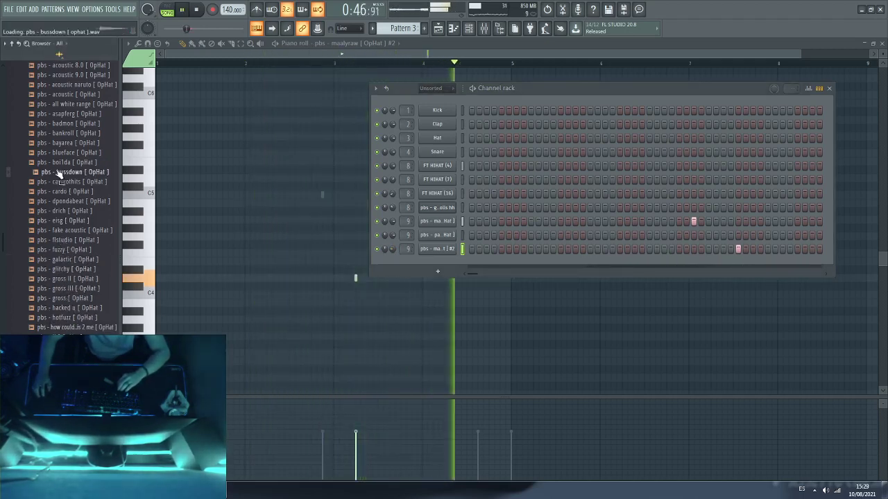
pyautogui.click(75, 221)
pyautogui.click(73, 230)
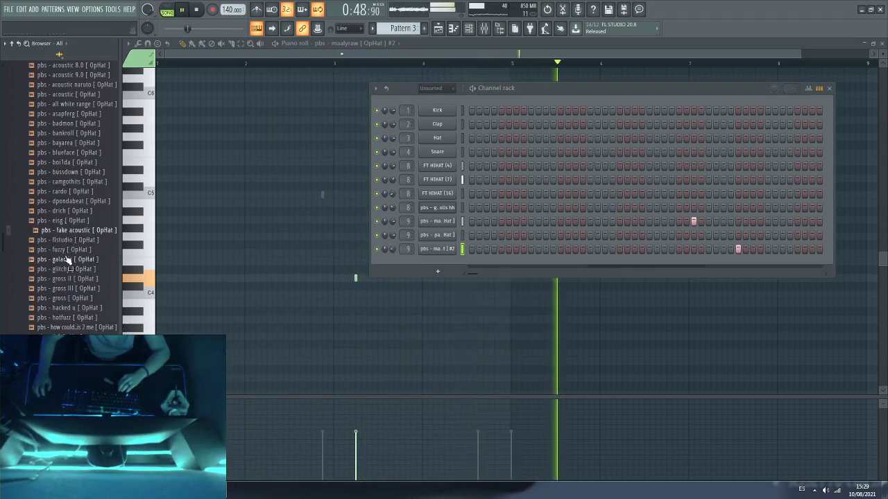
pyautogui.click(68, 260)
pyautogui.click(63, 270)
pyautogui.moveTo(66, 259); pyautogui.dragTo(413, 258)
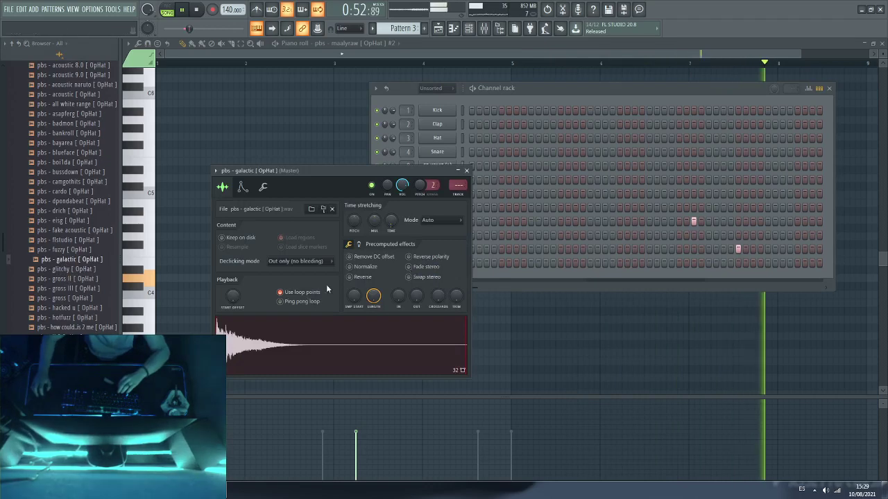
# Step: Place C5 notes for the pbs - galactic open hat at the start of bar 1, 1.07, 1.13 and 2.07
pyautogui.rightClick(449, 257)
pyautogui.click(470, 260)
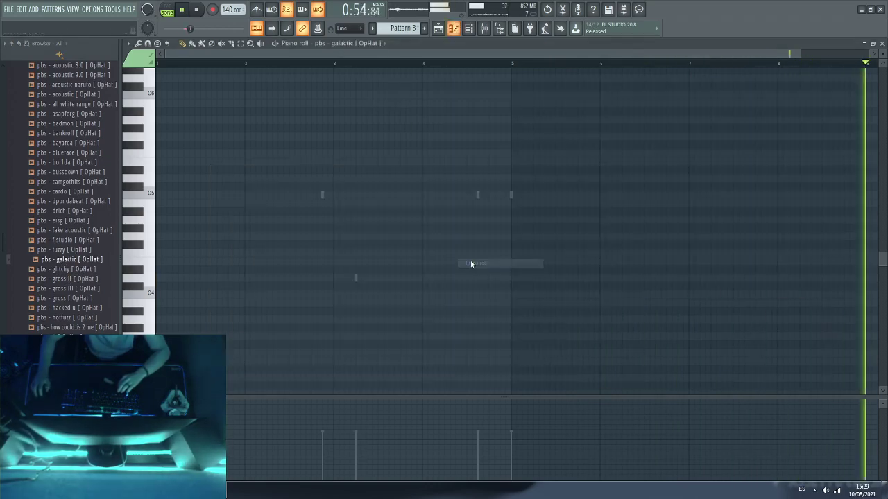
pyautogui.click(189, 195)
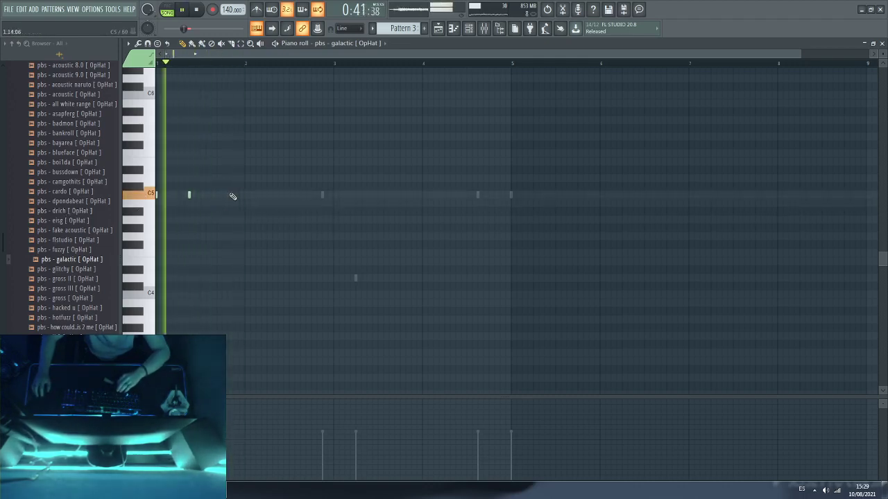
pyautogui.click(223, 195)
pyautogui.click(283, 195)
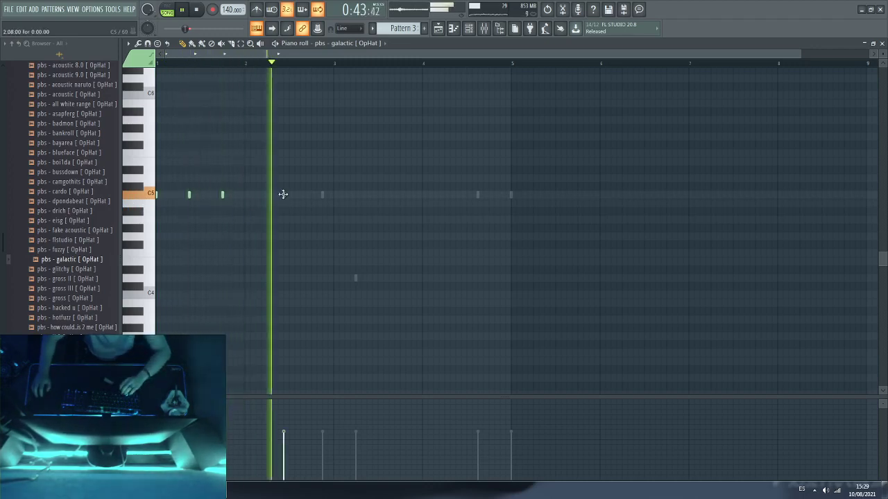
pyautogui.moveTo(283, 195); pyautogui.dragTo(277, 195)
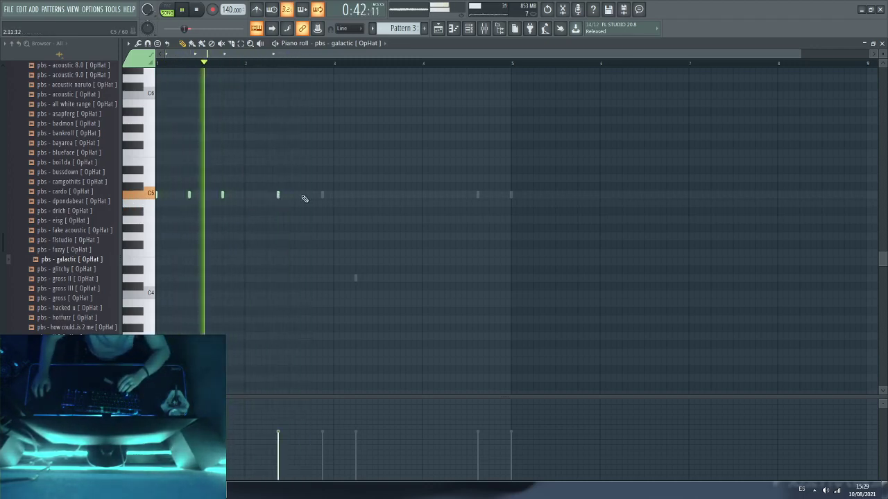
# Step: Place a C5 galactic note at 2.13, then duplicate the two-bar open-hat phrase into bars 3 and 4
pyautogui.click(306, 195)
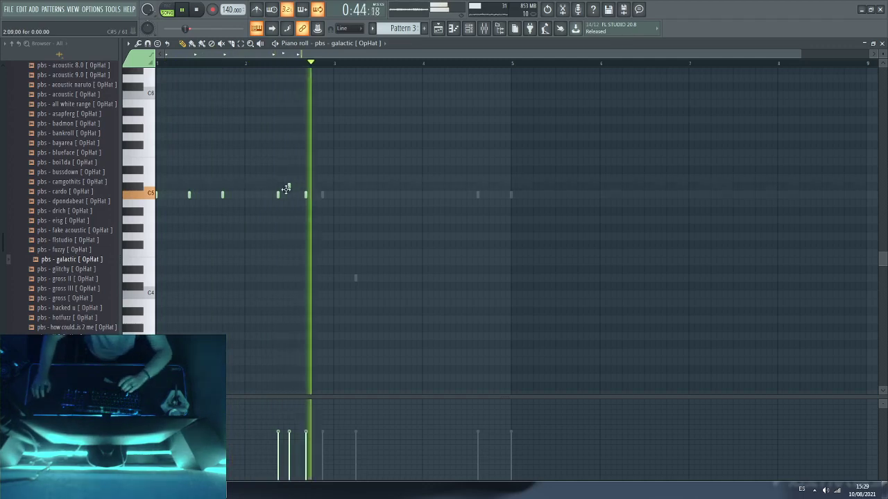
pyautogui.rightClick(309, 196)
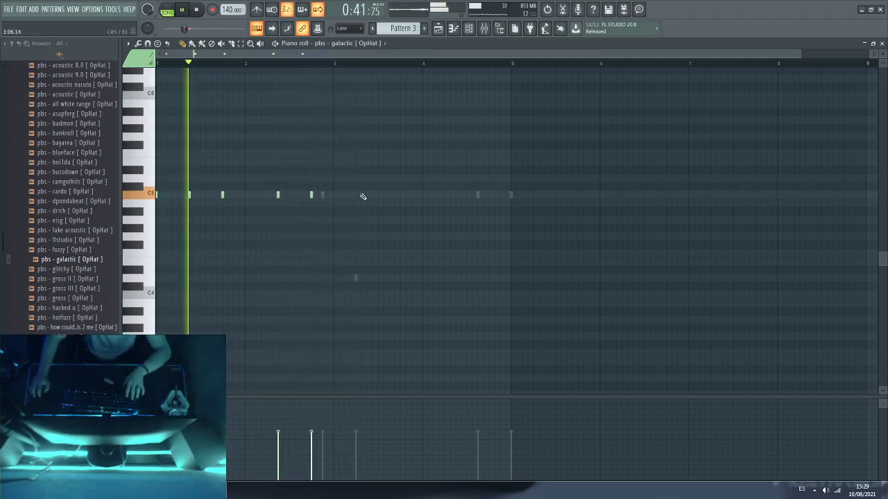
pyautogui.moveTo(347, 174); pyautogui.dragTo(117, 271)
pyautogui.moveTo(157, 194); pyautogui.dragTo(162, 194)
pyautogui.hotkey('ctrl', 'b')
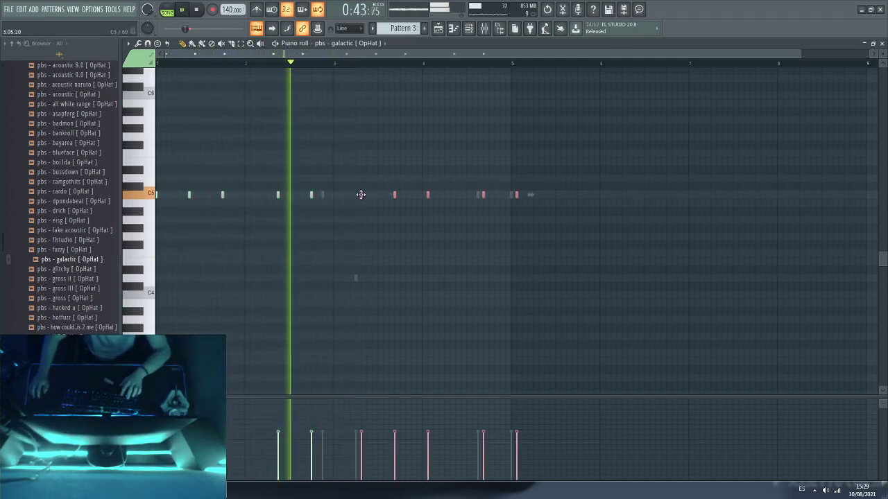
pyautogui.click(323, 161)
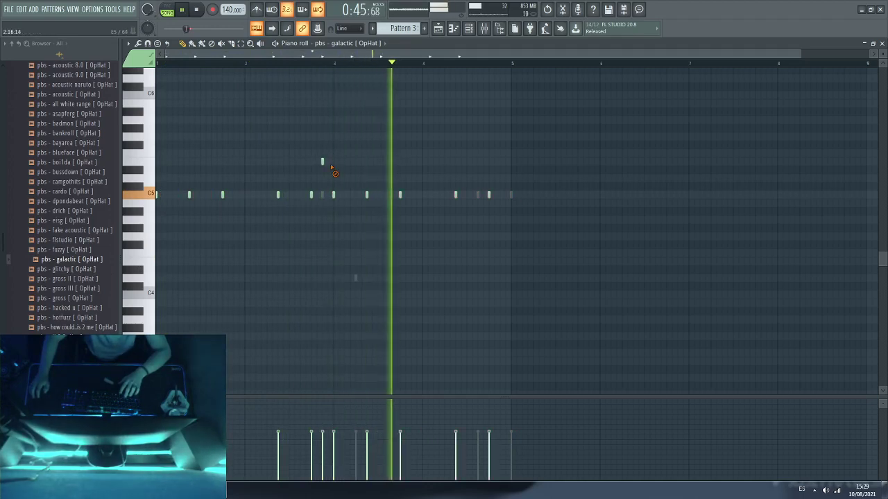
pyautogui.rightClick(321, 161)
# Step: Add pbs - hotfuzz as a new channel and place C5 notes for it at 1.07, 2.07, 3.13 and 4.13
pyautogui.press('F6')
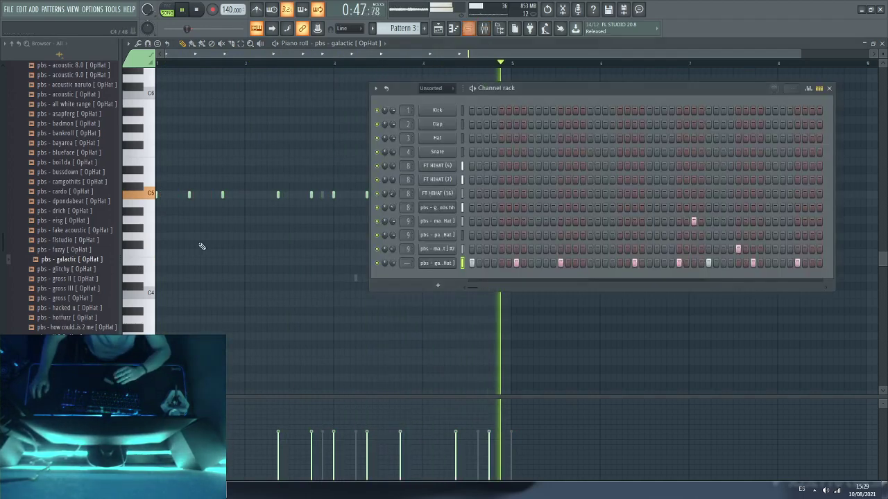
pyautogui.press('space')
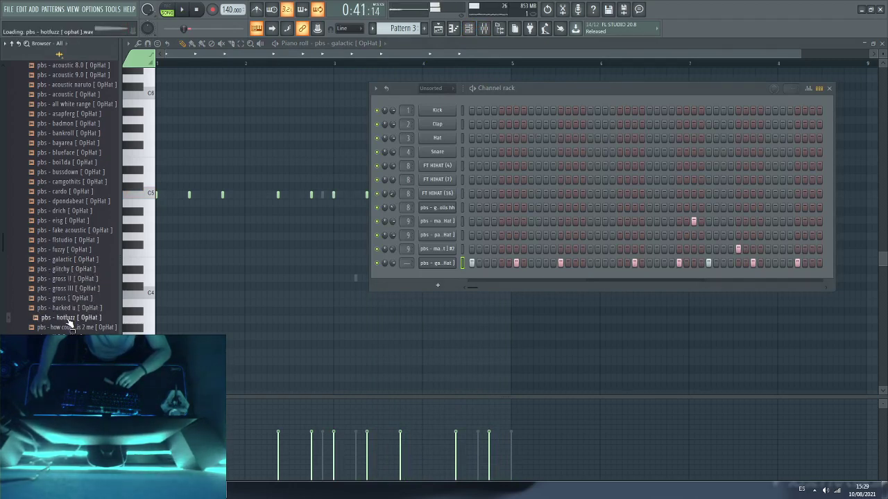
pyautogui.moveTo(443, 272); pyautogui.dragTo(443, 275)
pyautogui.rightClick(443, 276)
pyautogui.click(471, 277)
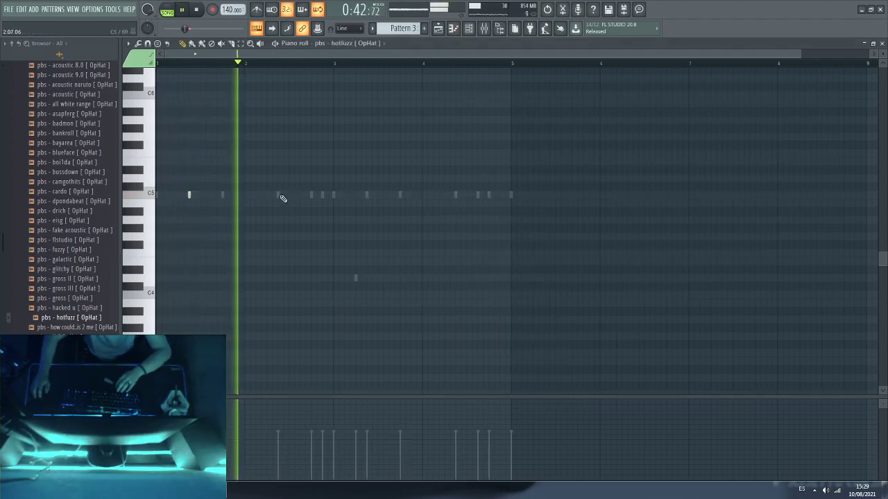
pyautogui.click(400, 196)
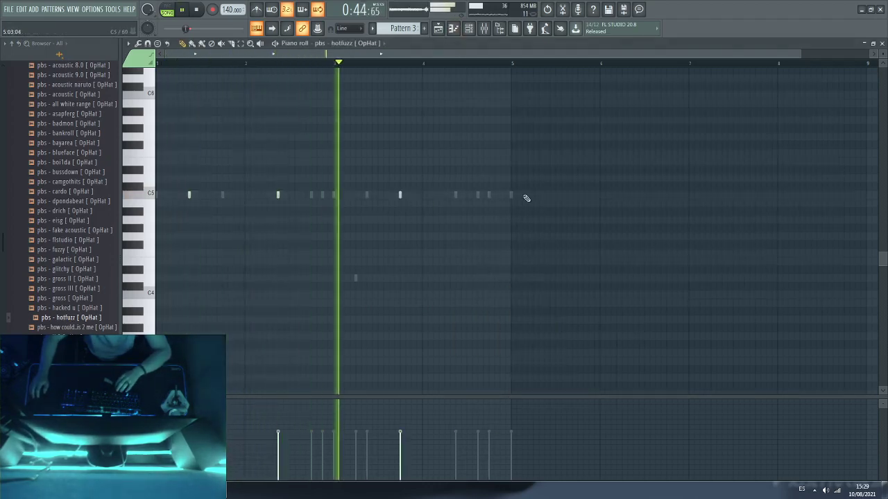
pyautogui.click(489, 196)
# Step: Delete the pbs - galactic notes at 1.07, 3.13 and 4.13 that coincide with the hotfuzz hits
pyautogui.press('F6')
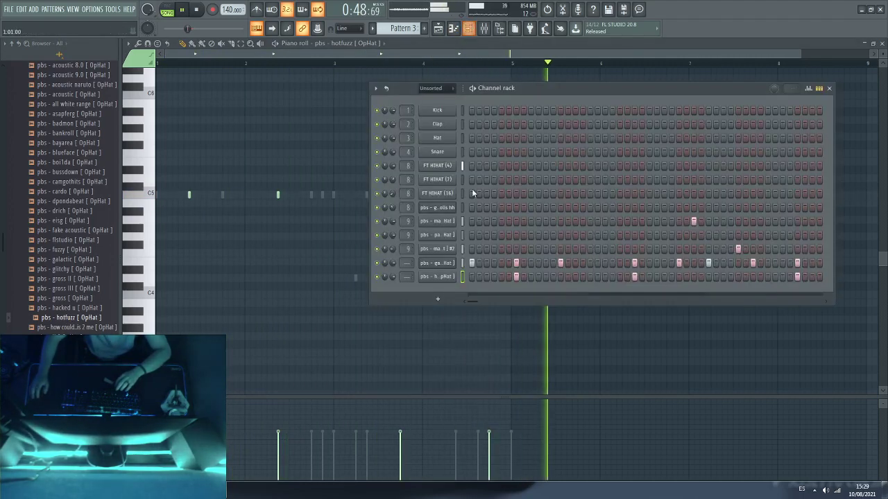
pyautogui.click(431, 266)
pyautogui.press('F6')
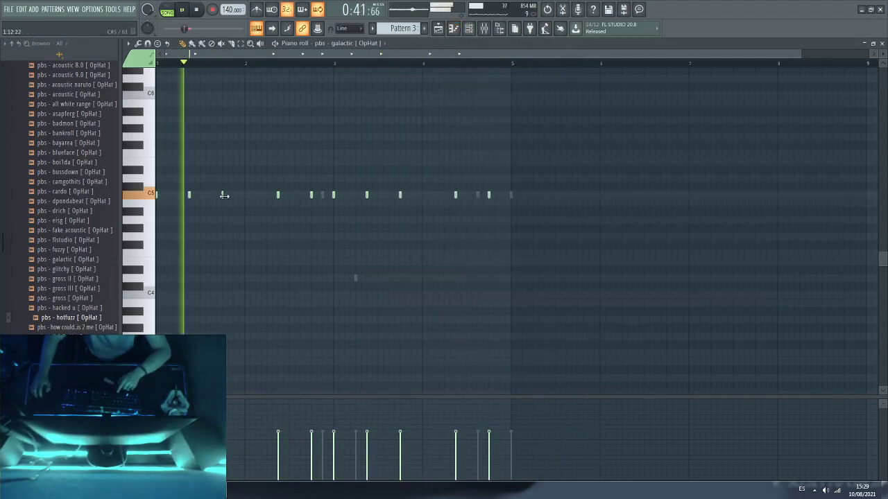
pyautogui.rightClick(189, 195)
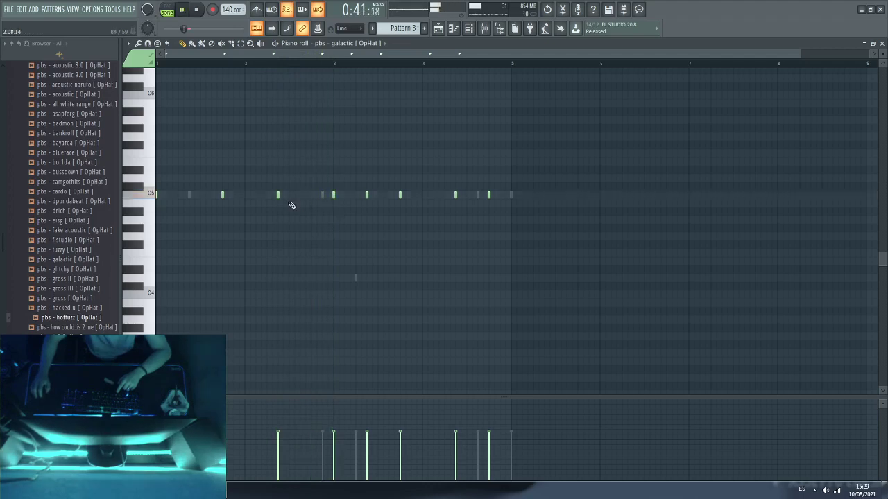
pyautogui.click(311, 195)
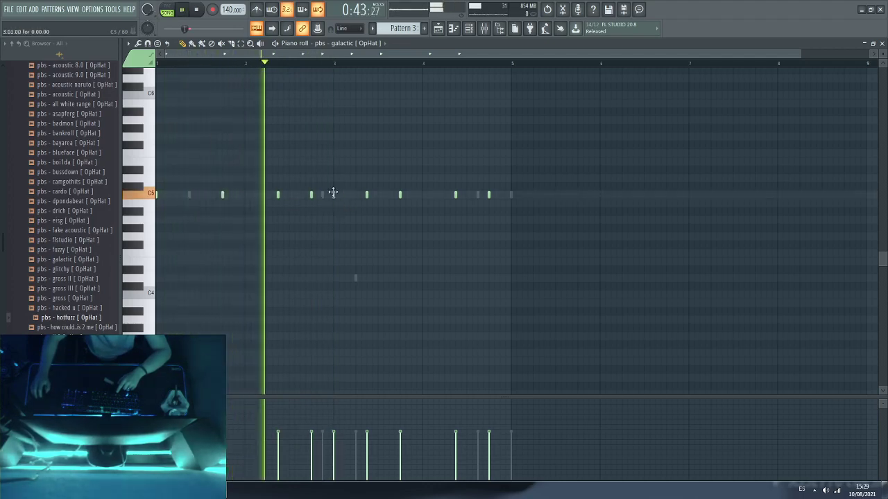
pyautogui.rightClick(400, 195)
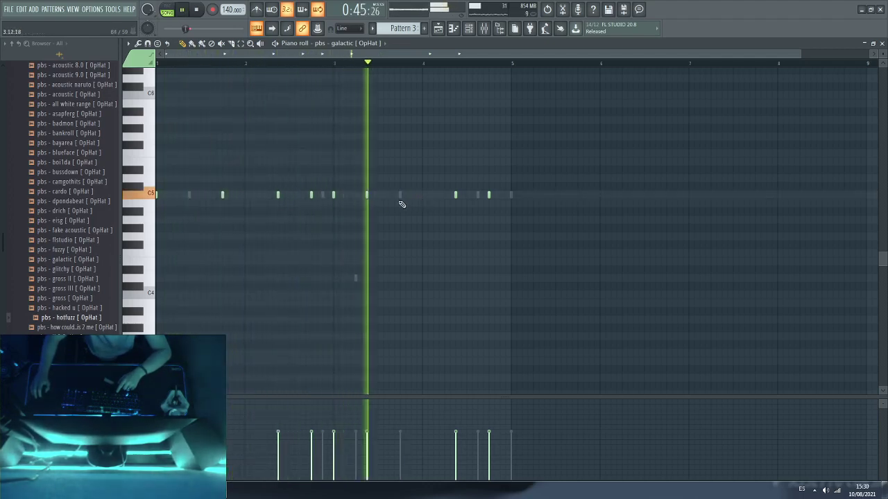
pyautogui.rightClick(488, 196)
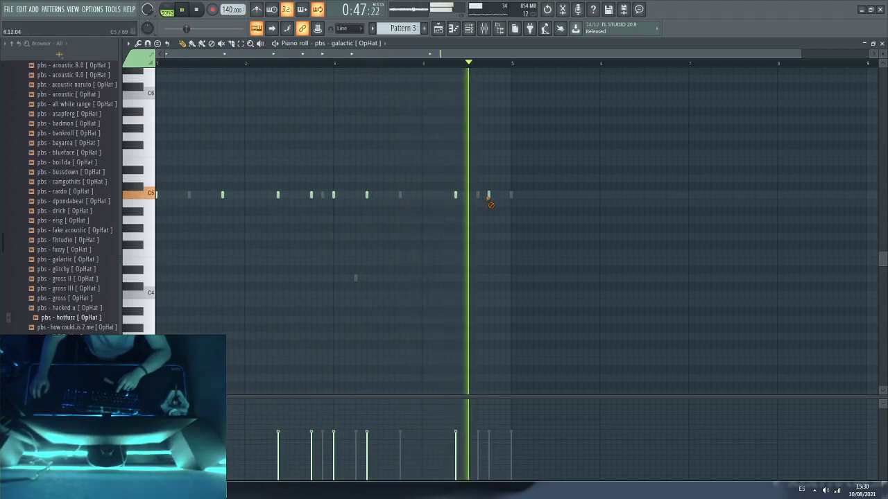
# Step: Add a C5 note at 3.07 for pbs - hotfuzz and route the galactic and hotfuzz channels to mixer track 9
pyautogui.press('F6')
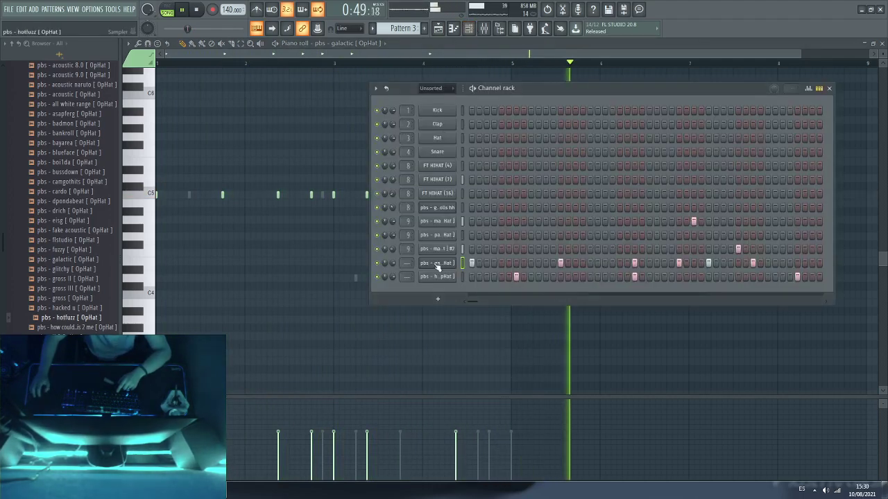
pyautogui.rightClick(437, 276)
pyautogui.click(469, 278)
pyautogui.press('space')
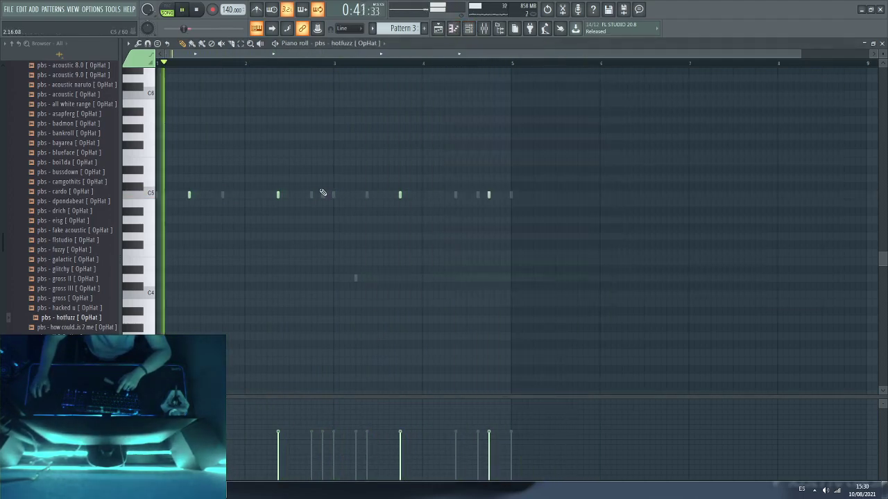
pyautogui.click(367, 195)
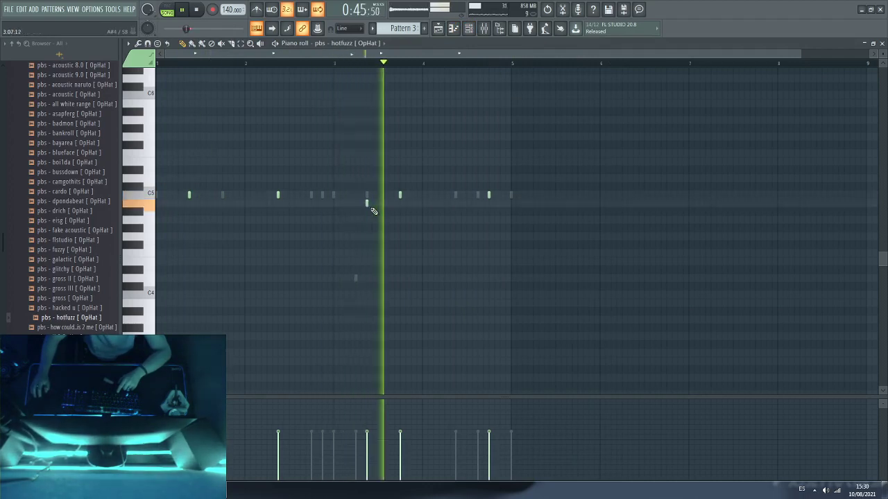
pyautogui.click(468, 29)
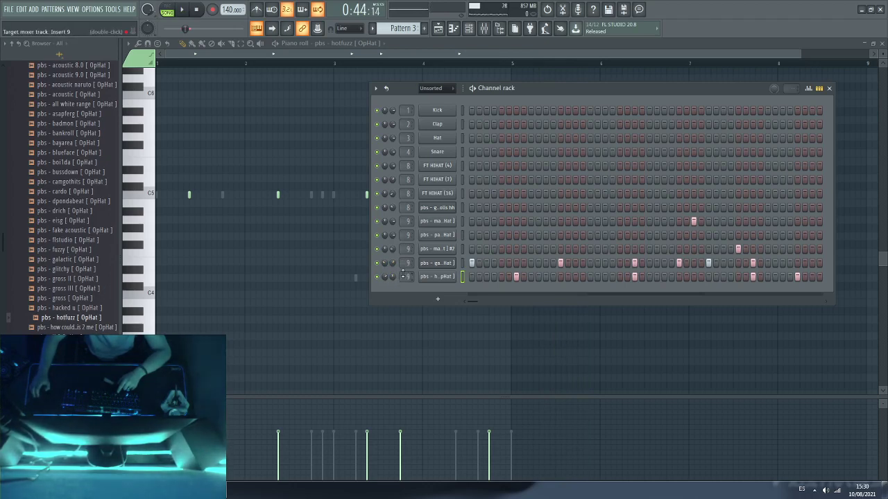
pyautogui.press('F6')
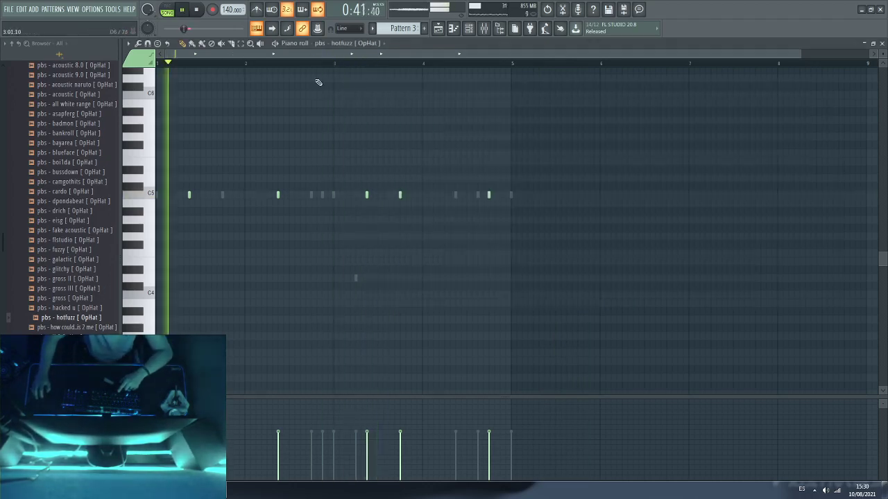
# Step: Audition Open Hats samples and add pbs - 808 mafia 1.0 as a channel on mixer track 9 with a hit on the first step
pyautogui.click(472, 21)
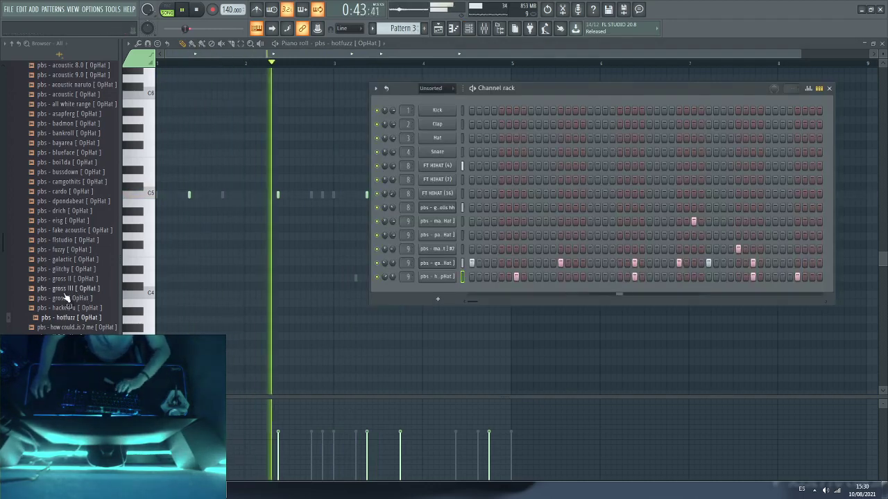
pyautogui.click(69, 366)
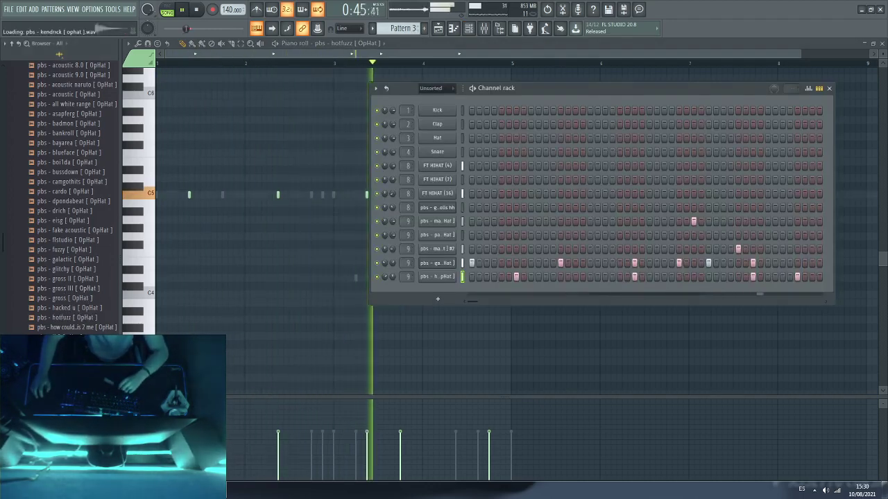
pyautogui.scroll(-4, 61, 199)
pyautogui.click(69, 366)
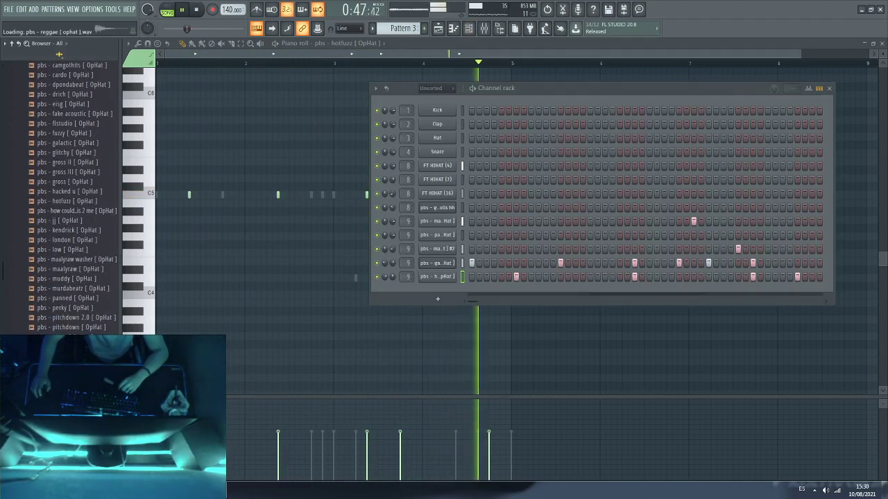
pyautogui.scroll(10, 70, 208)
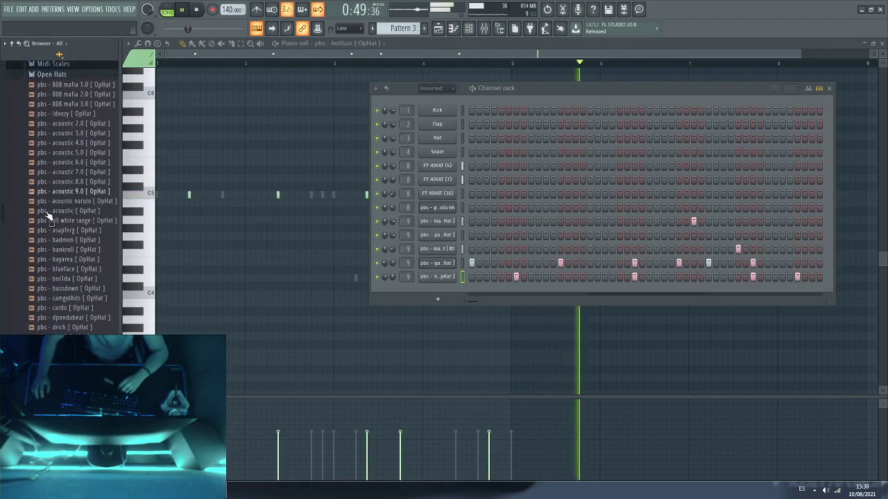
pyautogui.click(68, 152)
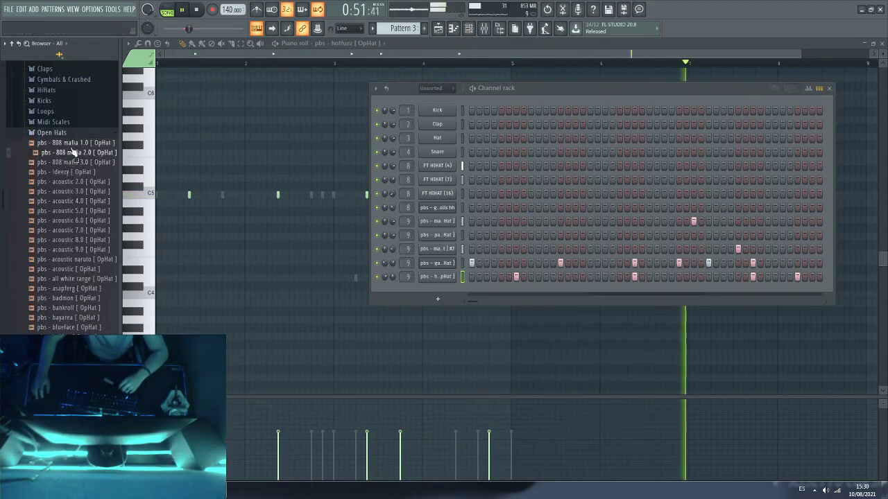
pyautogui.moveTo(69, 142); pyautogui.dragTo(427, 291)
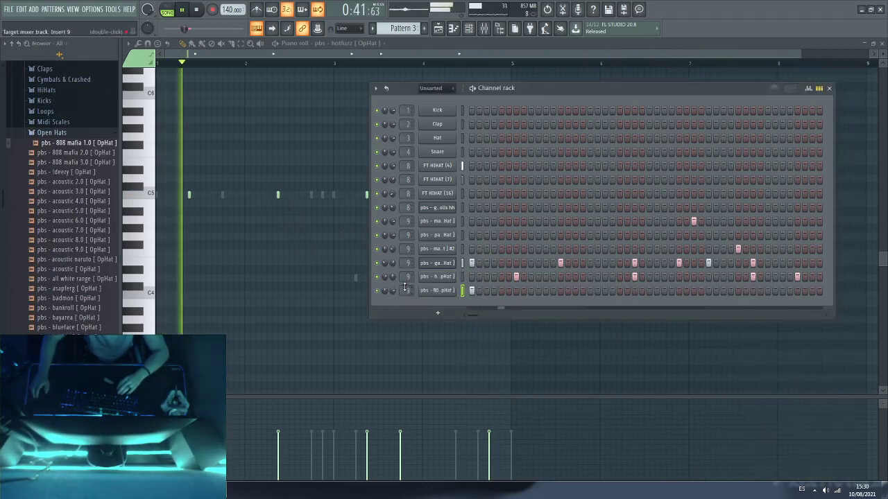
# Step: Audition further acoustic, 808 mafia and other Open Hats samples, and add pbs - bayarea as a new channel
pyautogui.click(70, 192)
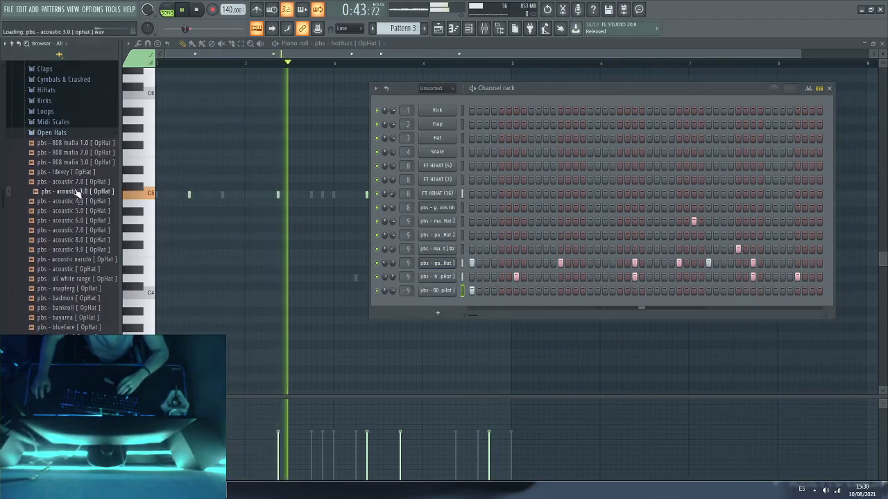
pyautogui.click(73, 152)
pyautogui.click(83, 162)
pyautogui.click(88, 153)
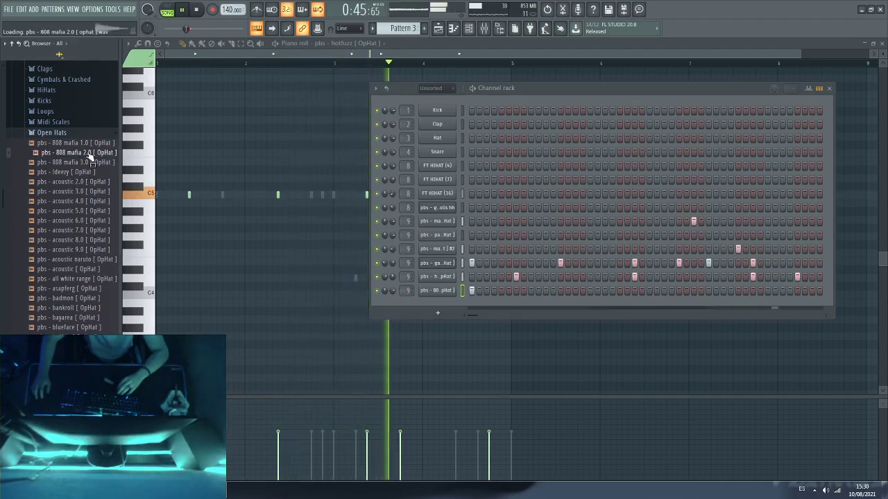
pyautogui.click(78, 278)
pyautogui.click(82, 318)
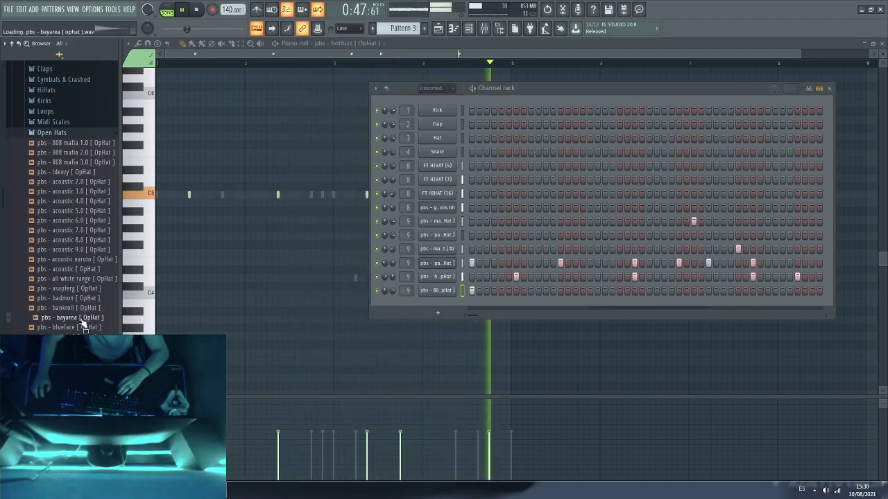
pyautogui.moveTo(445, 305)
pyautogui.mouseDown()
pyautogui.moveTo(417, 301)
pyautogui.moveTo(437, 305)
pyautogui.mouseUp()
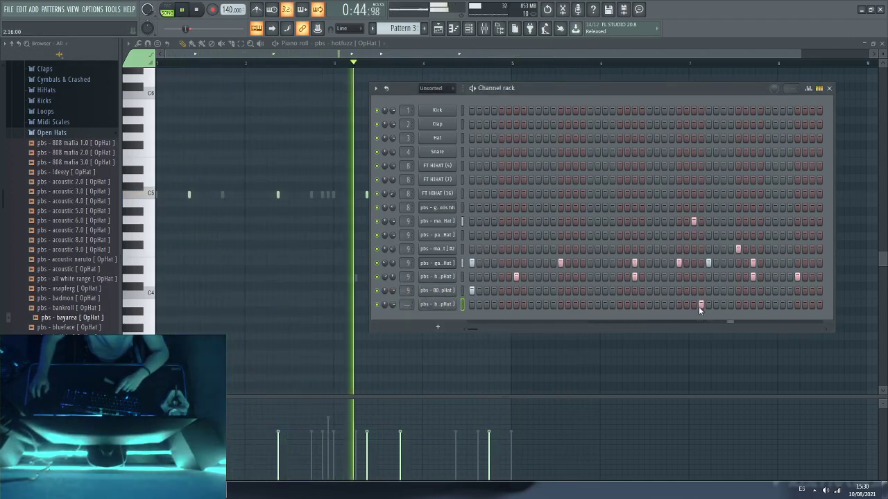
# Step: Route the pbs - bayarea channel to mixer track 9 and clear its trial step at 3.01
pyautogui.moveTo(407, 305); pyautogui.dragTo(407, 271)
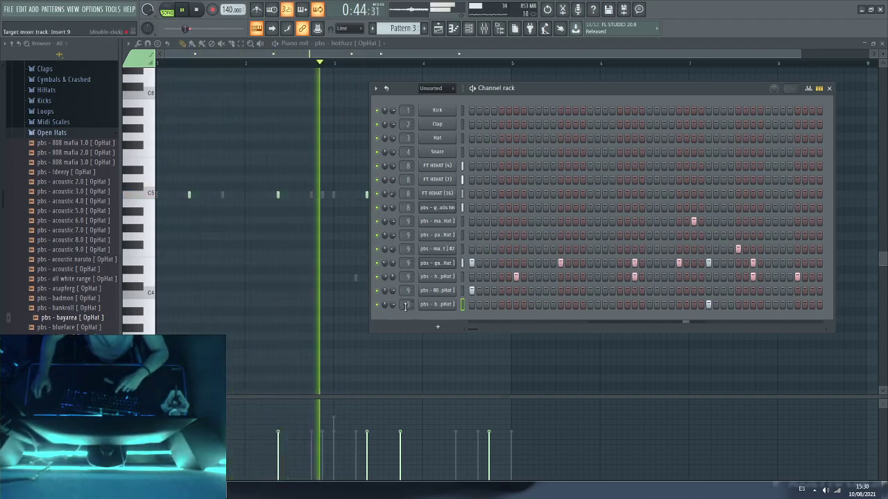
pyautogui.moveTo(407, 304); pyautogui.dragTo(407, 311)
pyautogui.press('space')
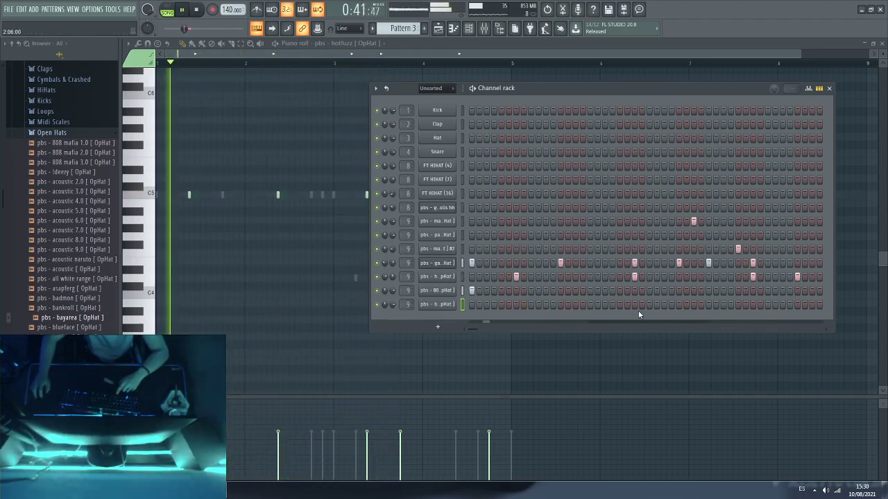
# Step: Place one hit on the pbs - bayarea open hat and add the pbs - maalyraw washer open hat as a new channel
pyautogui.click(604, 305)
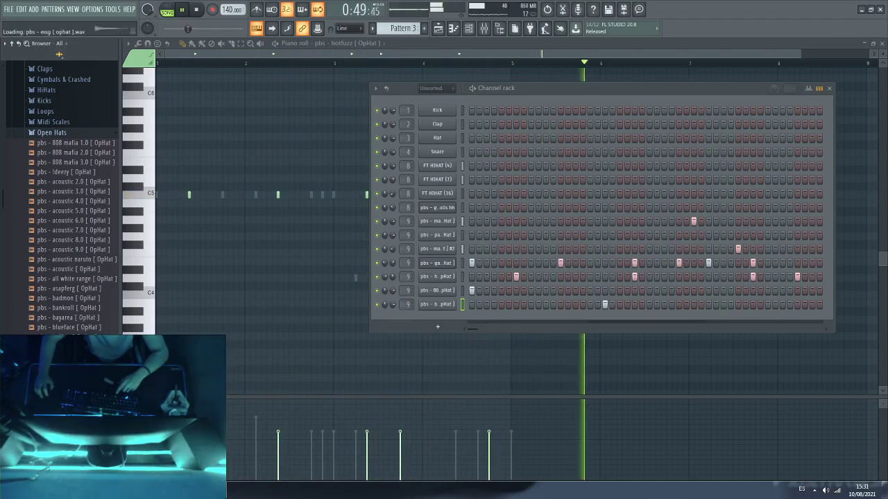
pyautogui.scroll(-3, 69, 287)
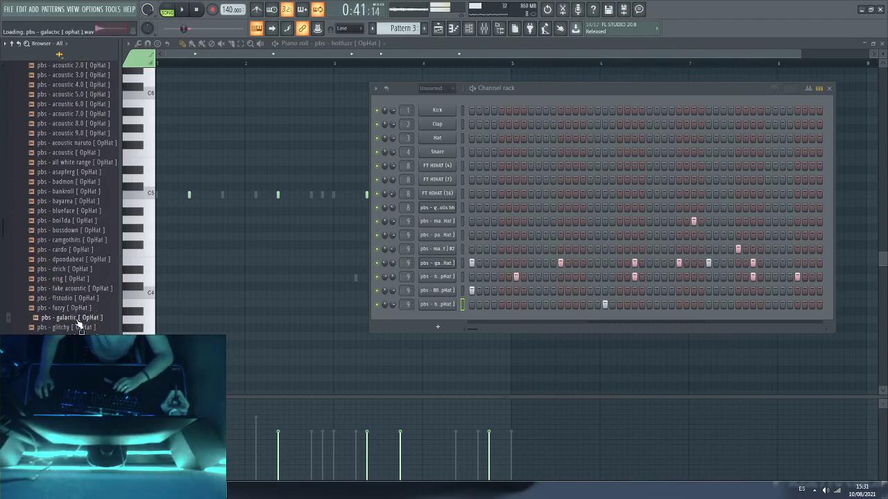
pyautogui.scroll(-5, 66, 319)
pyautogui.click(82, 261)
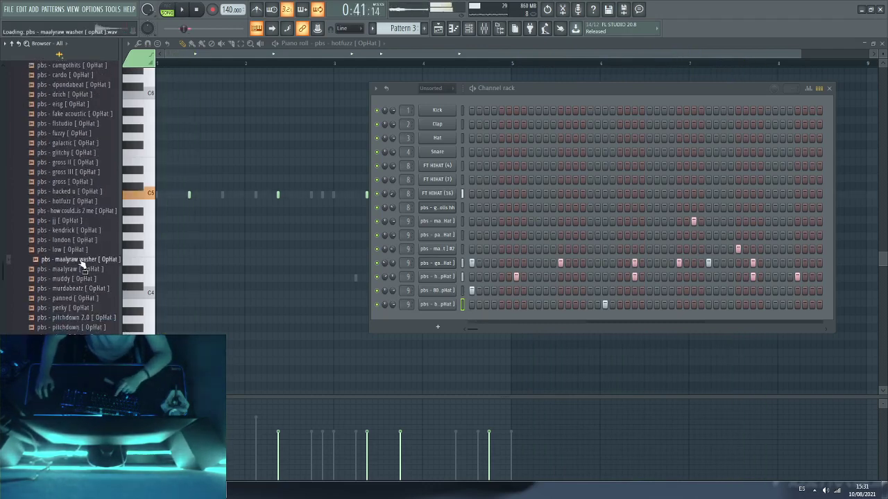
pyautogui.moveTo(73, 259); pyautogui.dragTo(458, 319)
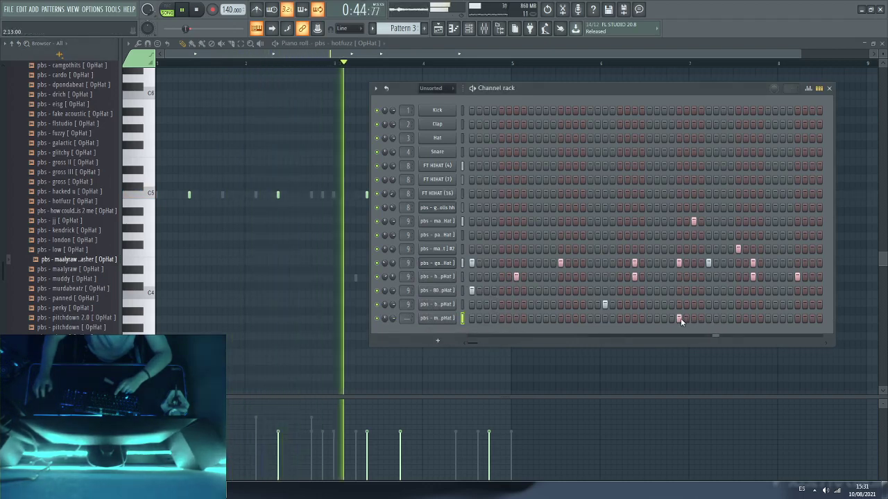
# Step: Route the maalyraw washer channel to mixer track 9 and place its single hit in line with the galactic hat's grey-step hit
pyautogui.click(694, 318)
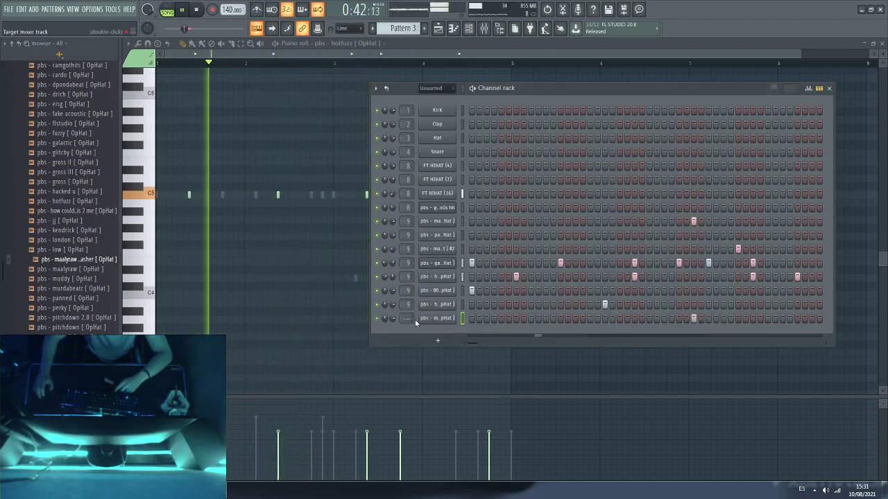
pyautogui.scroll(3, 403, 319)
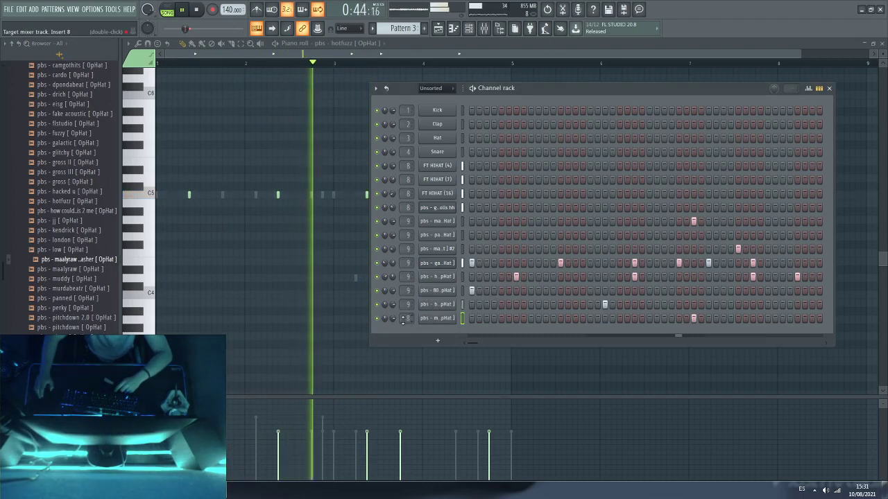
pyautogui.press('space')
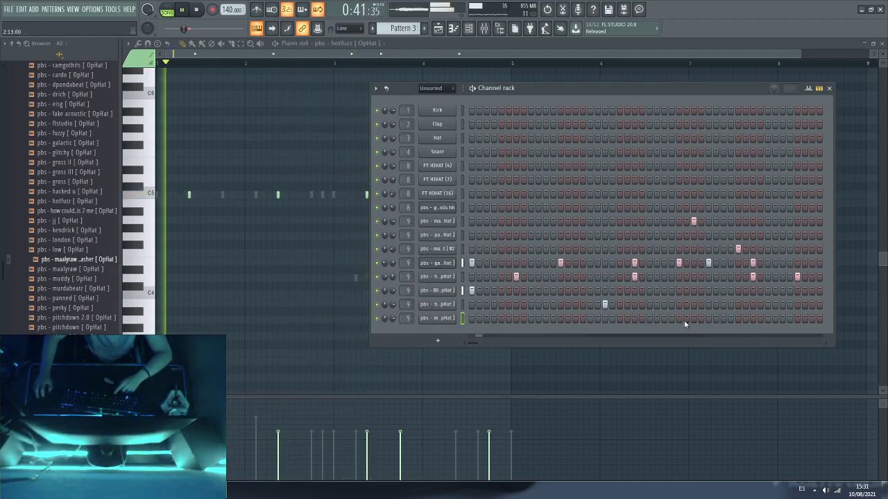
pyautogui.click(708, 319)
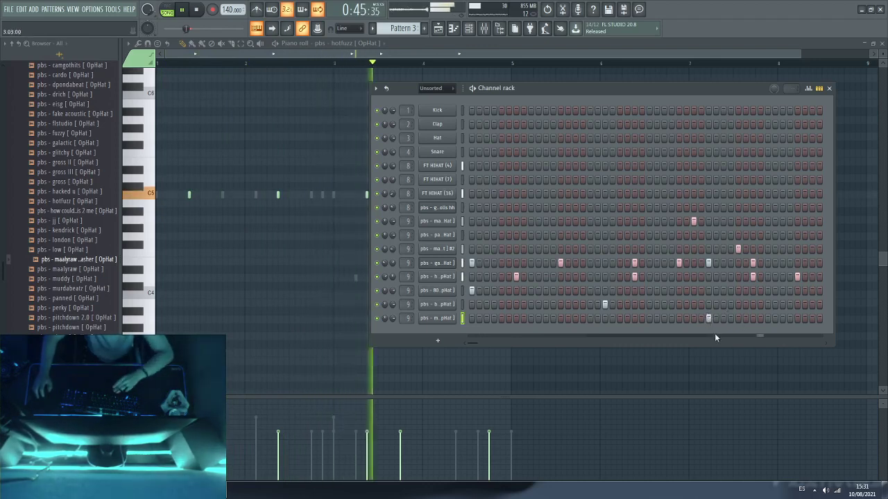
# Step: Add the pbs - maalyraw open hat as a new channel on mixer track 9 with one hit in the pattern's last section
pyautogui.moveTo(469, 342); pyautogui.dragTo(487, 344)
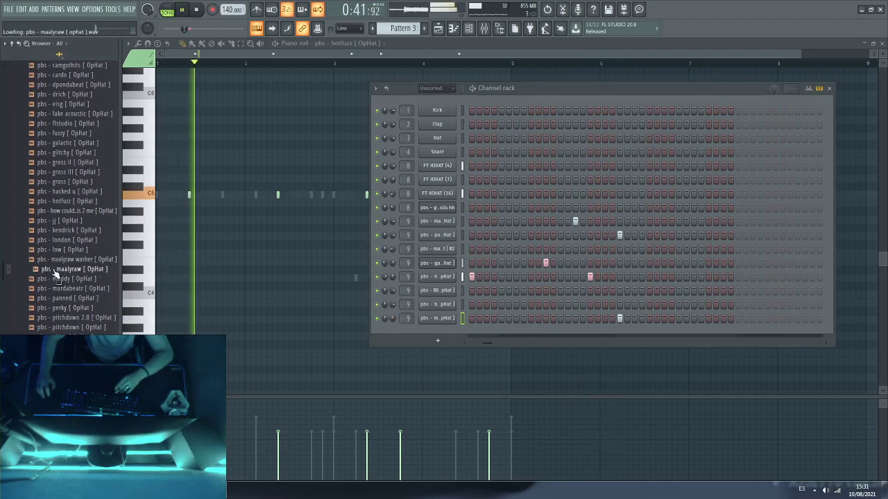
pyautogui.moveTo(66, 269); pyautogui.dragTo(444, 337)
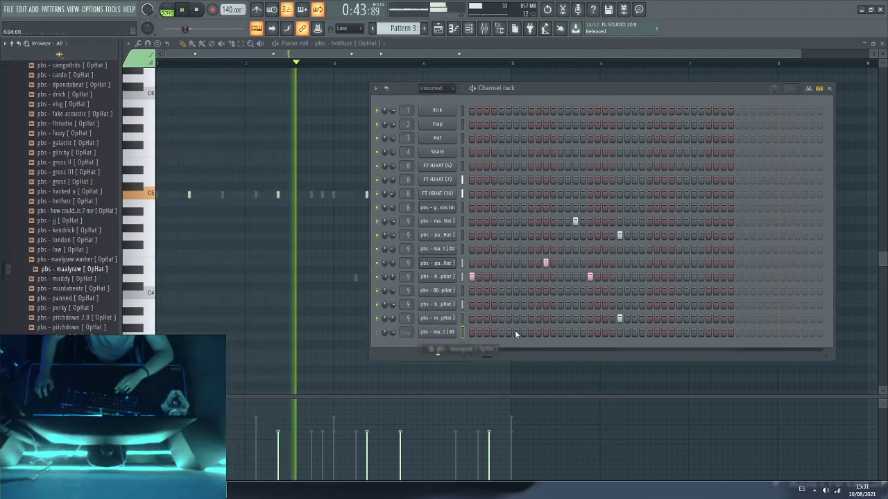
pyautogui.click(530, 333)
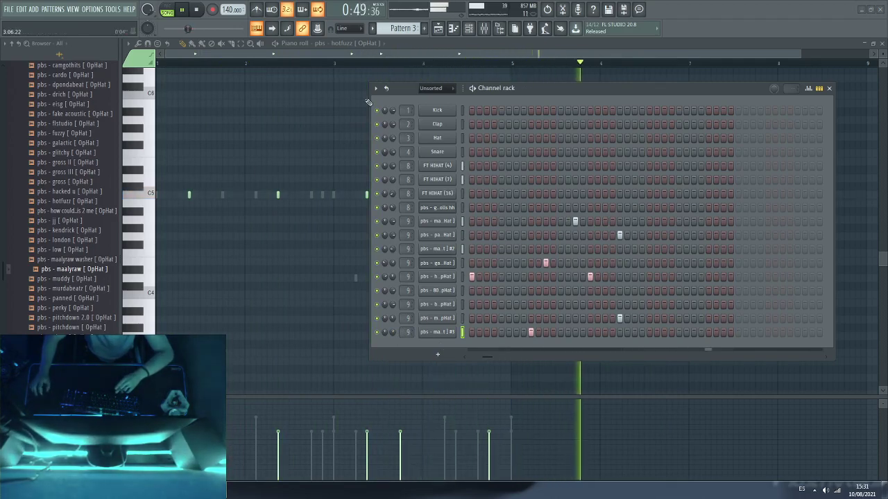
# Step: Shorten the Pattern 3 clip in the playlist to 4 bars and split Pattern 3 by channel
pyautogui.click(438, 29)
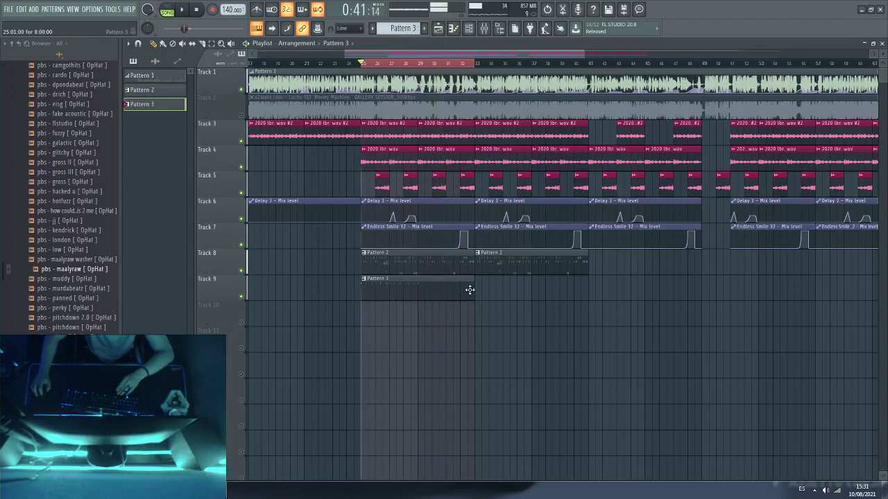
pyautogui.moveTo(474, 289); pyautogui.dragTo(417, 297)
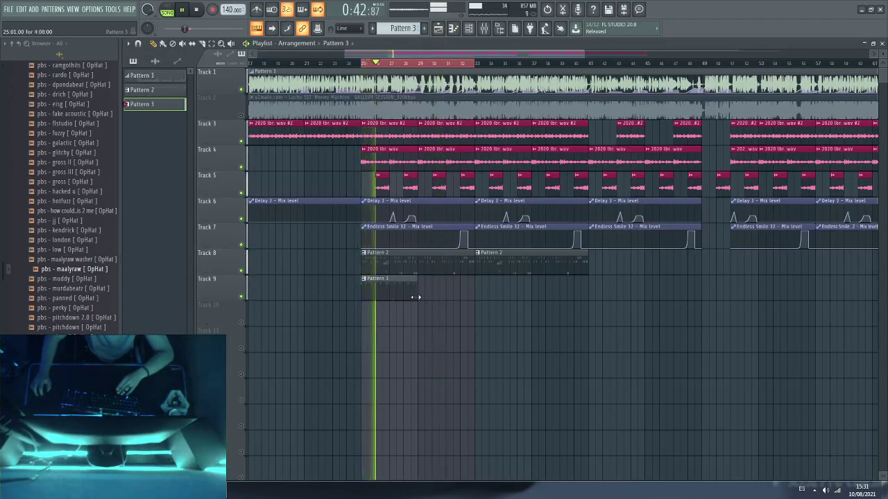
pyautogui.click(372, 29)
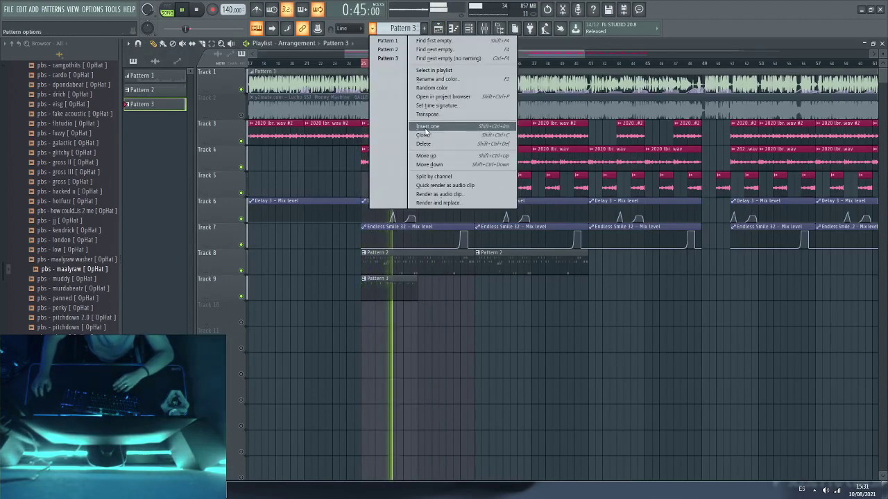
pyautogui.click(440, 178)
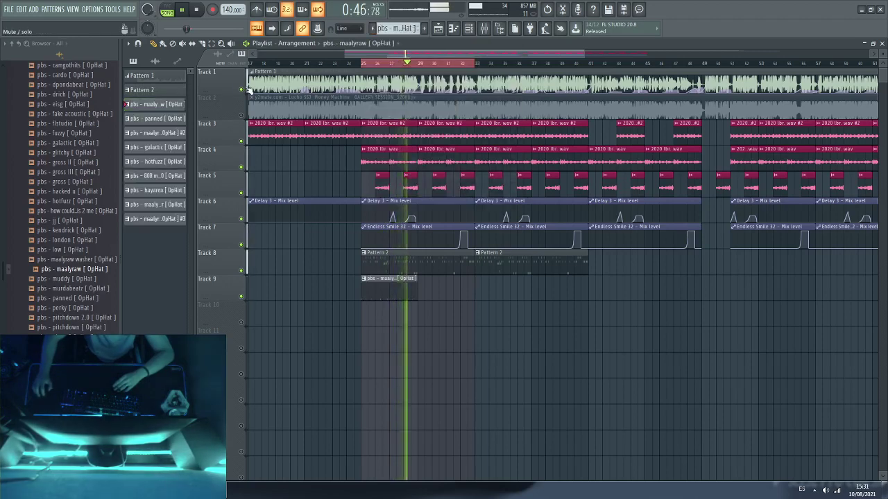
# Step: Mute Track 1 and spread the stacked open-hat clips from Track 9 onto separate tracks below it
pyautogui.click(241, 88)
pyautogui.moveTo(397, 294); pyautogui.dragTo(399, 352)
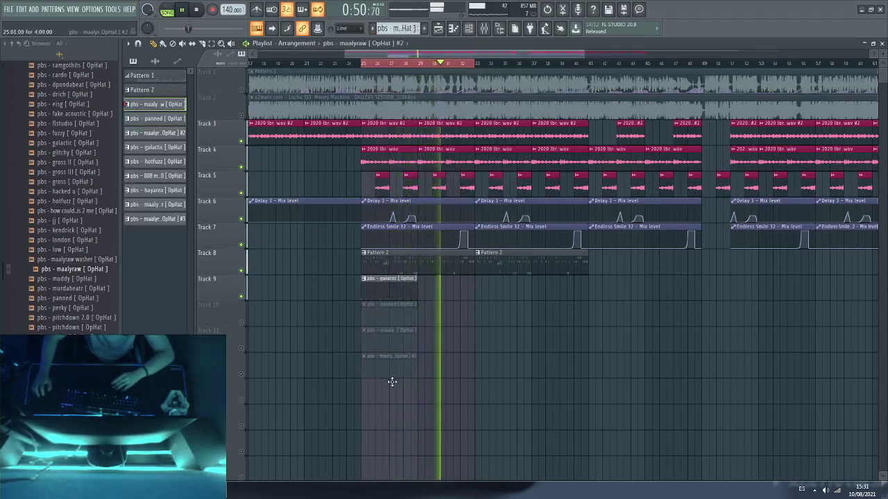
pyautogui.press('space')
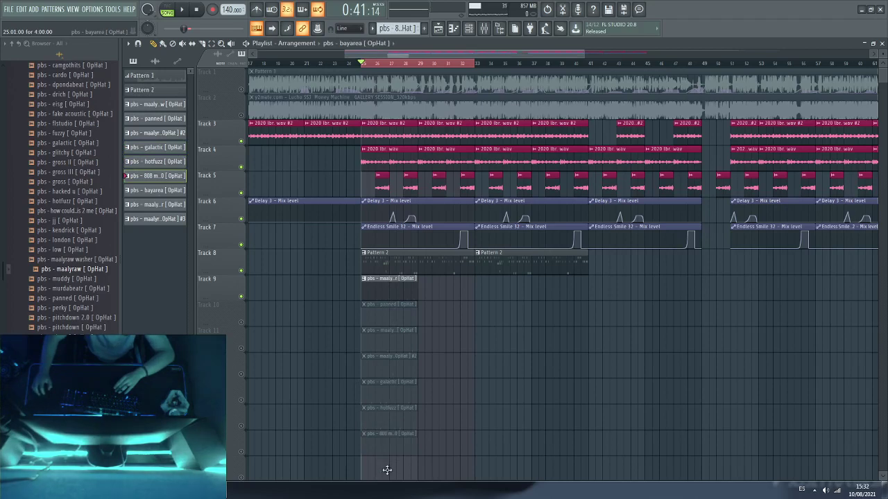
pyautogui.moveTo(387, 470); pyautogui.dragTo(386, 481)
pyautogui.scroll(-1, 387, 313)
pyautogui.moveTo(398, 192); pyautogui.dragTo(398, 192)
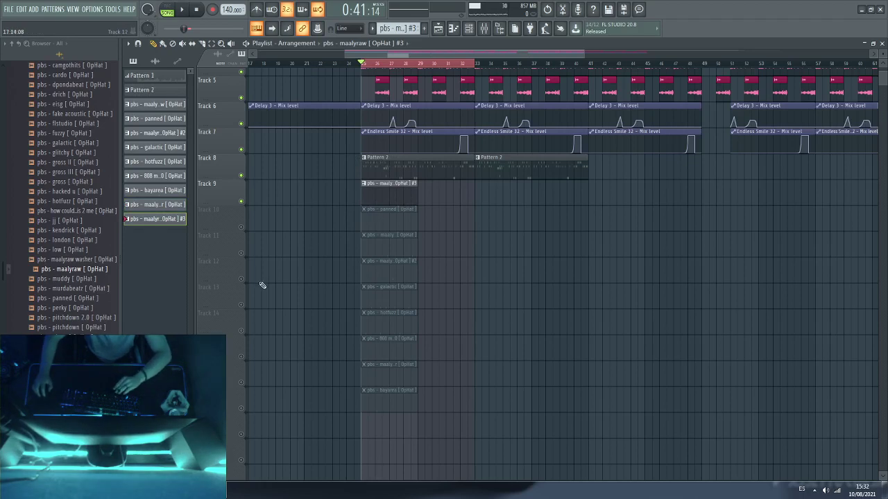
# Step: Play only Tracks 13 and 14 and move their galactic and hotfuzz clips to bar 33
pyautogui.rightClick(241, 306)
pyautogui.press('space')
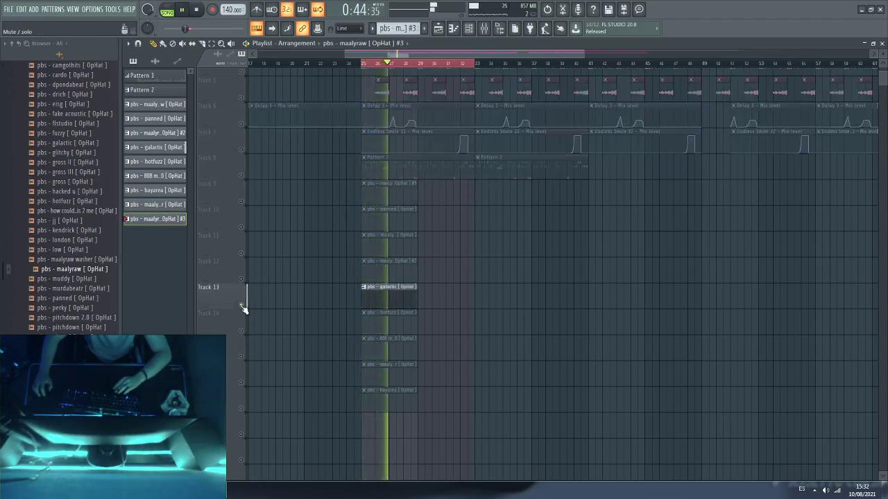
pyautogui.click(241, 332)
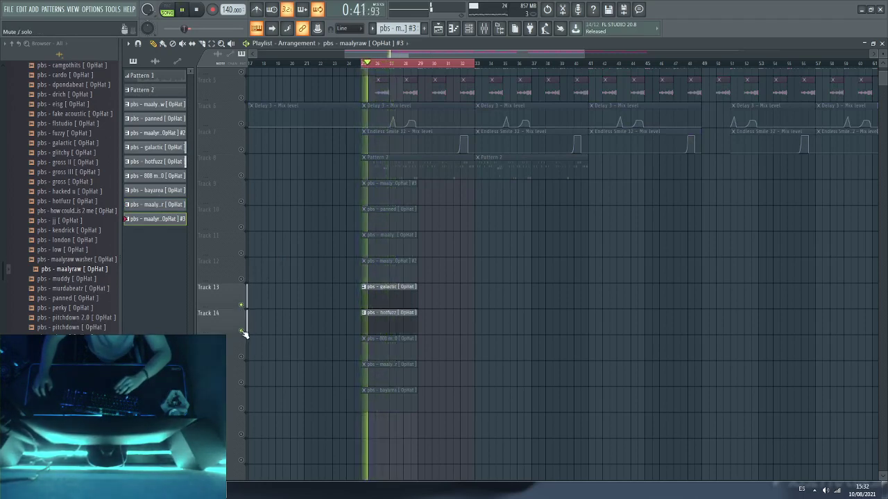
pyautogui.moveTo(440, 333); pyautogui.dragTo(503, 308)
# Step: Gather the remaining open-hat clips back onto Track 9 at bar 25 and stop playback
pyautogui.moveTo(431, 311); pyautogui.dragTo(353, 408)
pyautogui.moveTo(383, 339); pyautogui.dragTo(382, 224)
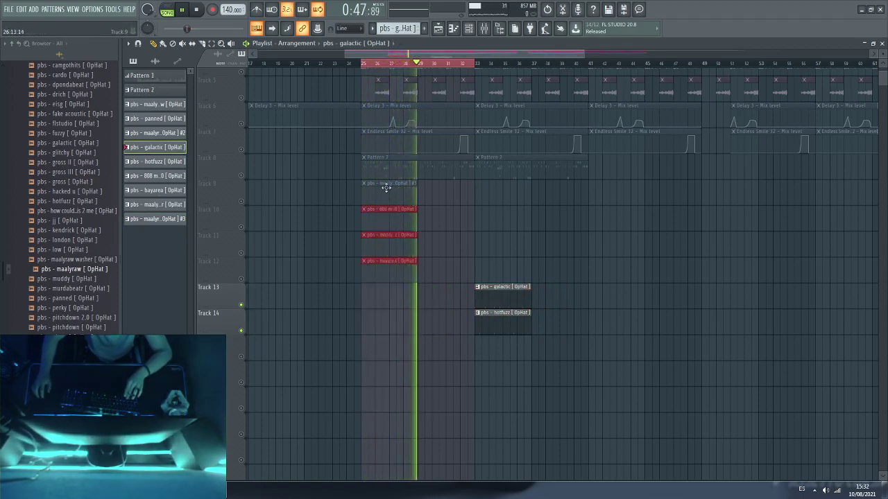
pyautogui.moveTo(387, 182); pyautogui.dragTo(387, 183)
pyautogui.moveTo(396, 261); pyautogui.dragTo(413, 208)
pyautogui.rightClick(410, 246)
pyautogui.press('space')
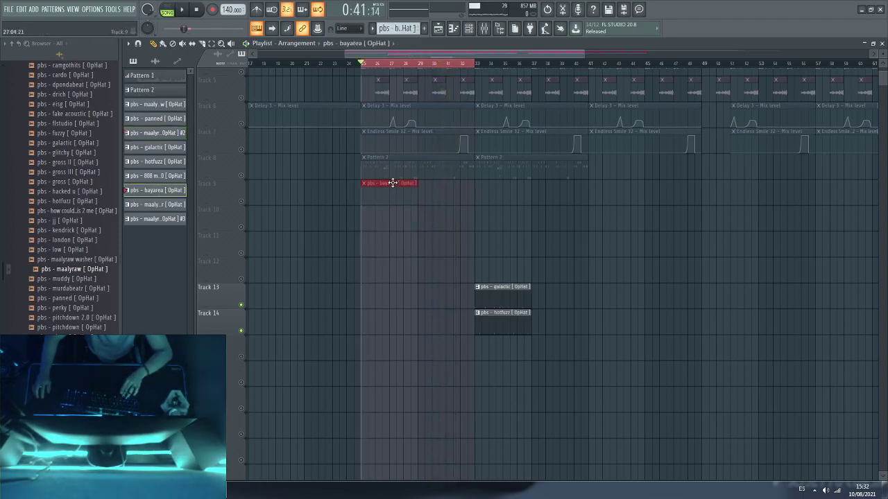
# Step: Enable Track 9 and repeat its 4-bar open-hat clips so they fill bars 25 to 41
pyautogui.rightClick(399, 196)
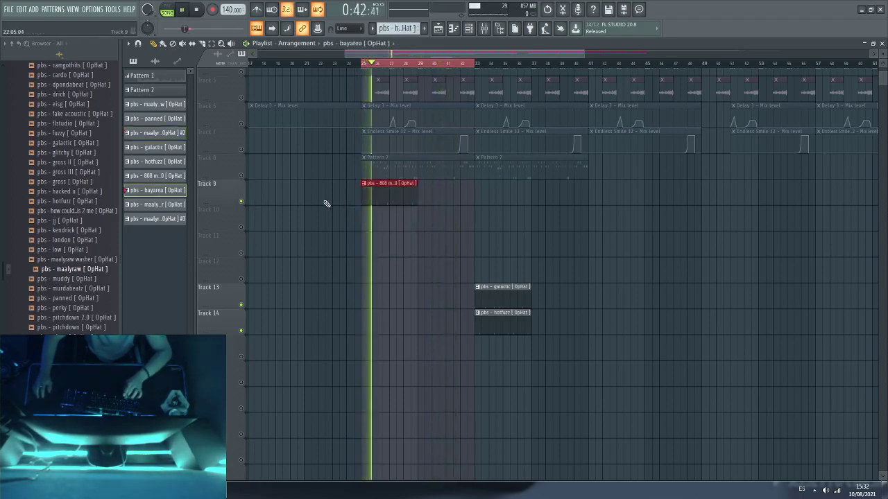
pyautogui.hotkey('ctrl', 'v')
pyautogui.click(280, 179)
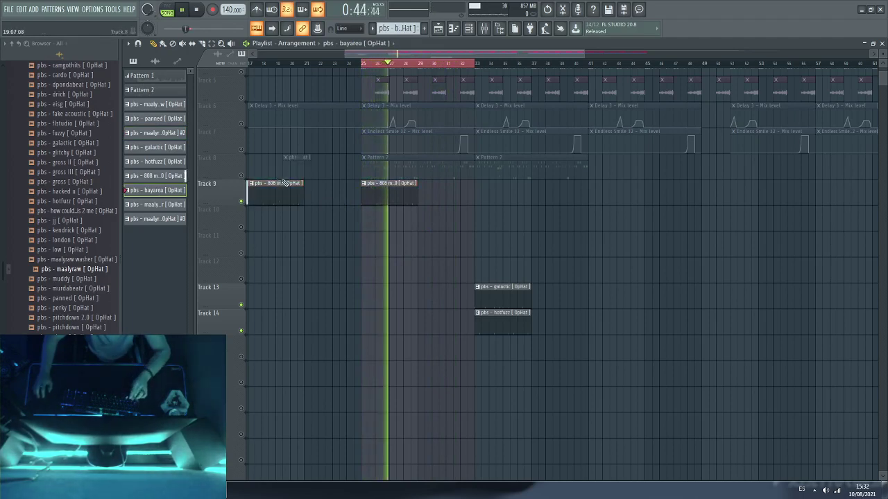
pyautogui.hotkey('ctrl', 'z')
pyautogui.moveTo(281, 184); pyautogui.dragTo(518, 182)
pyautogui.hotkey('ctrl', 'c')
pyautogui.hotkey('ctrl', 'v')
pyautogui.click(525, 248)
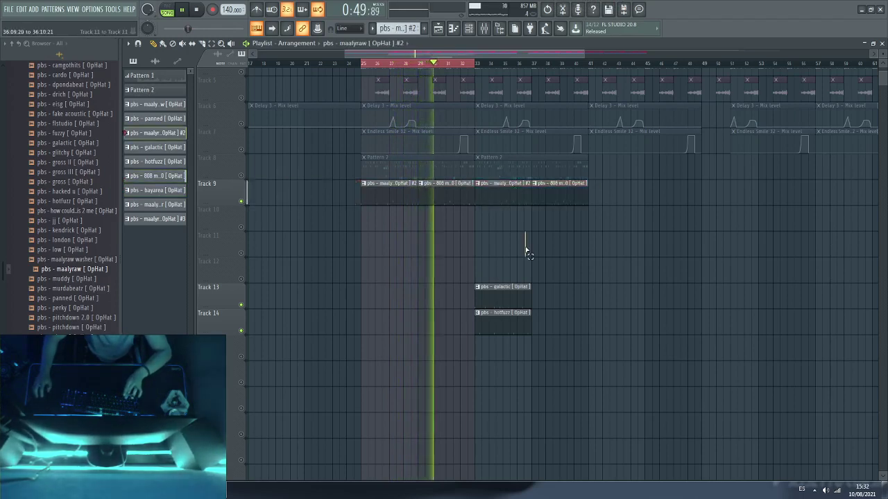
# Step: Move the galactic and hotfuzz clips onto Track 10, fill bars 33 to 41 with them and enable the track
pyautogui.rightClick(520, 291)
pyautogui.moveTo(520, 319); pyautogui.dragTo(520, 215)
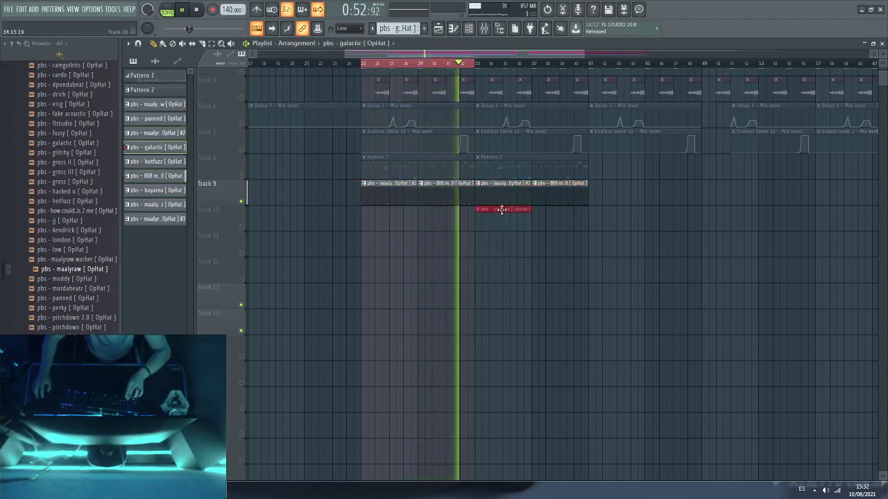
pyautogui.click(251, 208)
pyautogui.moveTo(570, 203); pyautogui.dragTo(565, 204)
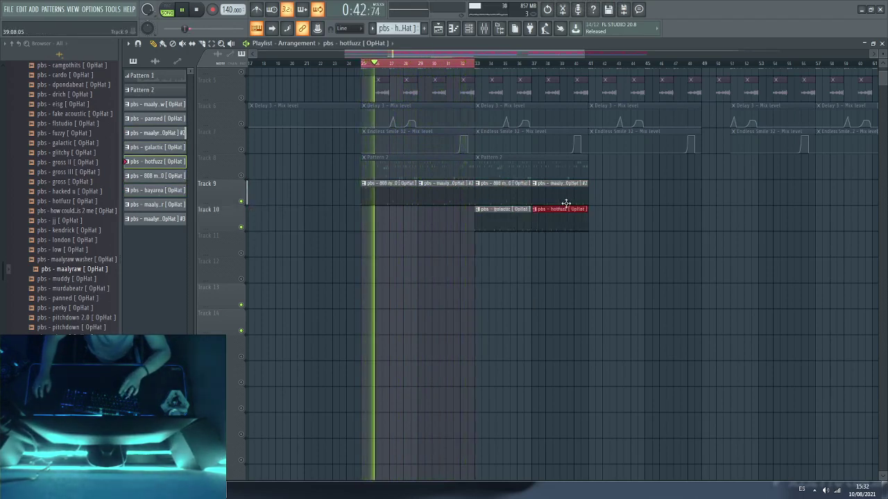
# Step: Clear the playlist time selection and unmute Tracks 3 through 8 to play alongside the open hats
pyautogui.keyDown('ctrl'); pyautogui.click(363, 63); pyautogui.keyUp('ctrl')
pyautogui.scroll(3, 355, 269)
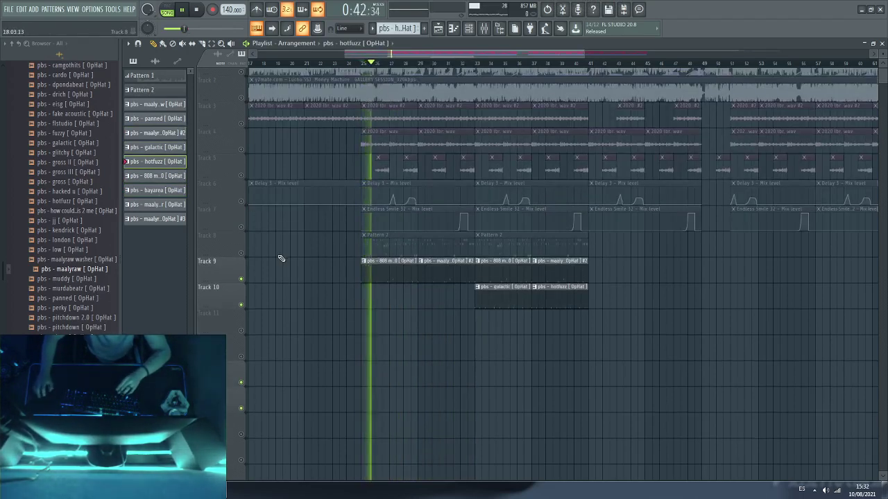
pyautogui.click(241, 253)
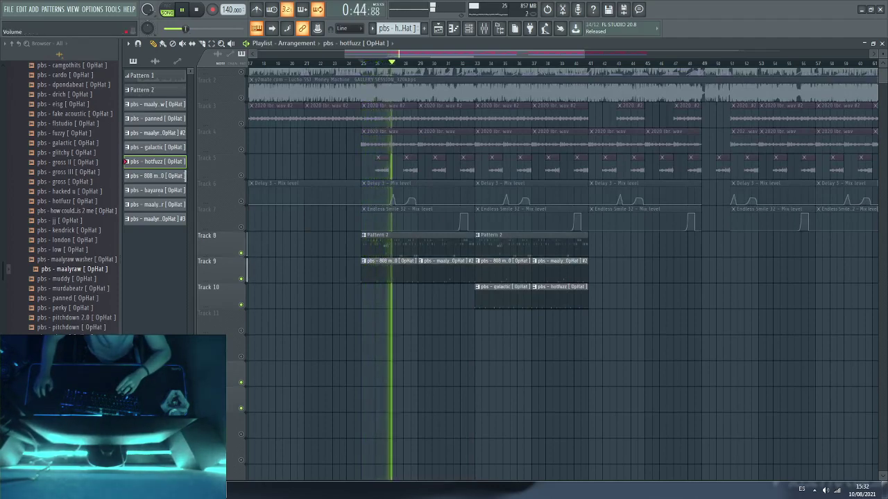
pyautogui.click(9, 9)
pyautogui.click(17, 52)
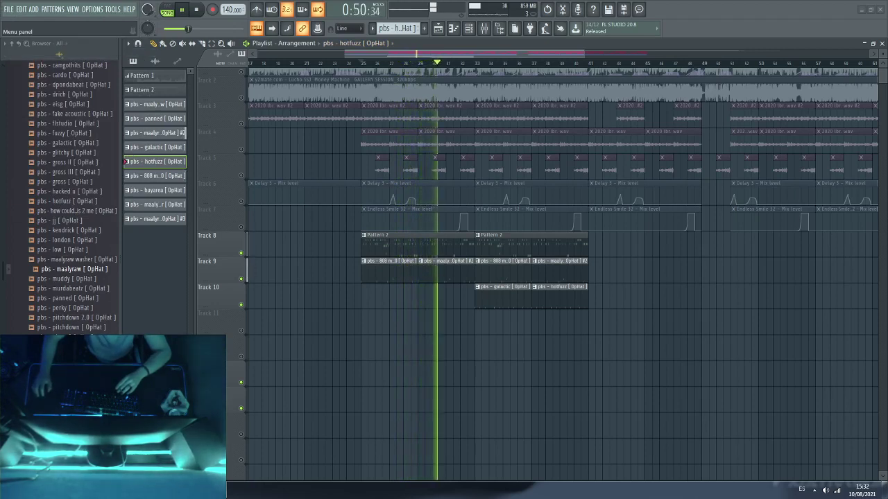
pyautogui.moveTo(241, 122); pyautogui.dragTo(243, 216)
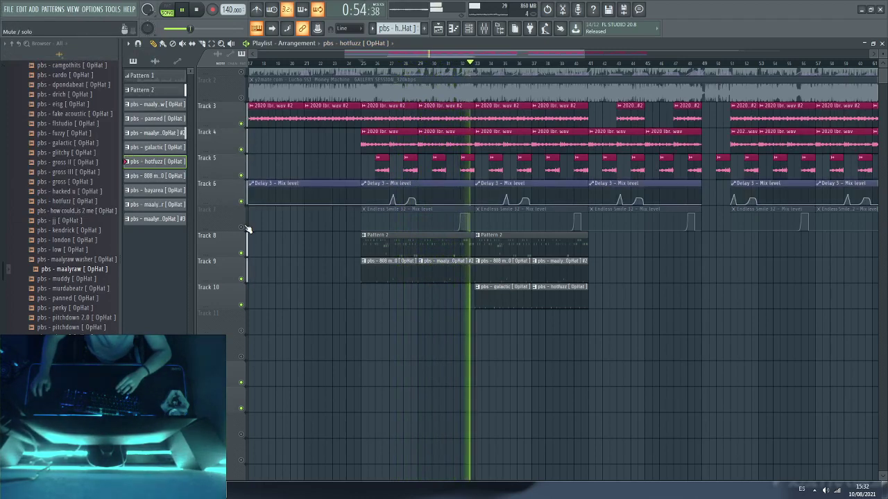
pyautogui.click(246, 227)
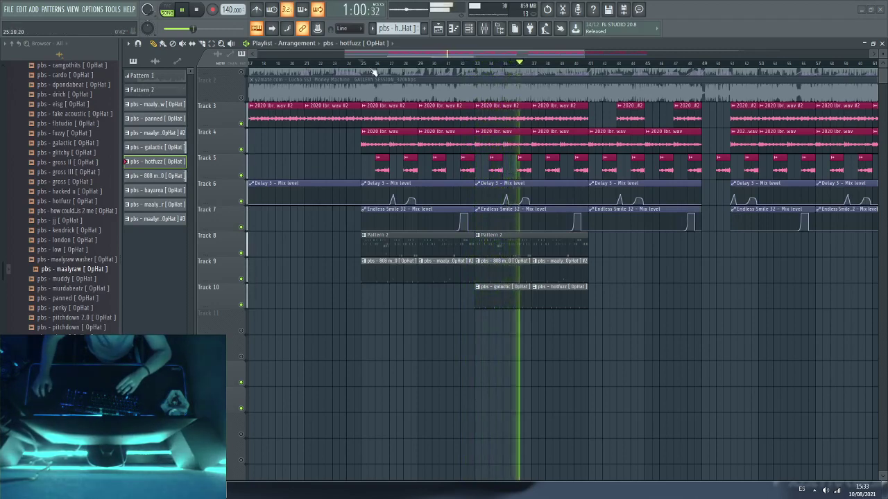
# Step: Set the playlist loop to bars 25 to 41, deselect the clips and continue playback from bar 33
pyautogui.moveTo(363, 64); pyautogui.dragTo(590, 104)
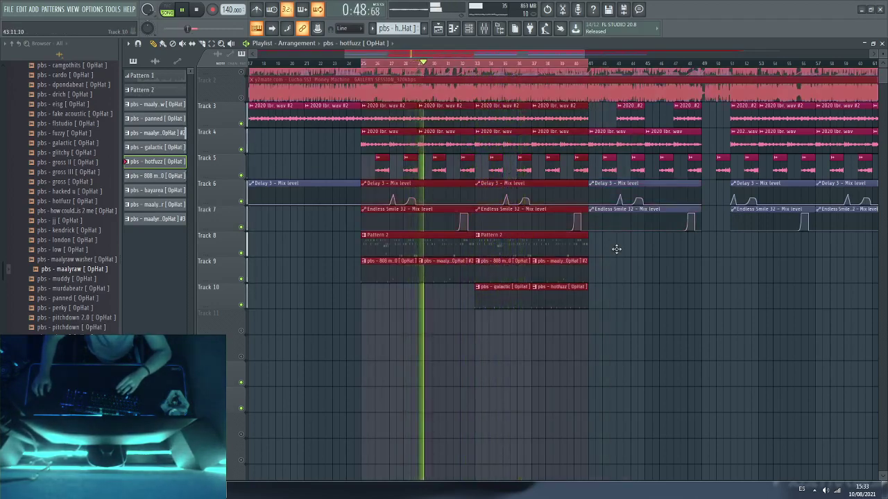
pyautogui.click(629, 291)
pyautogui.rightClick(650, 286)
pyautogui.click(476, 63)
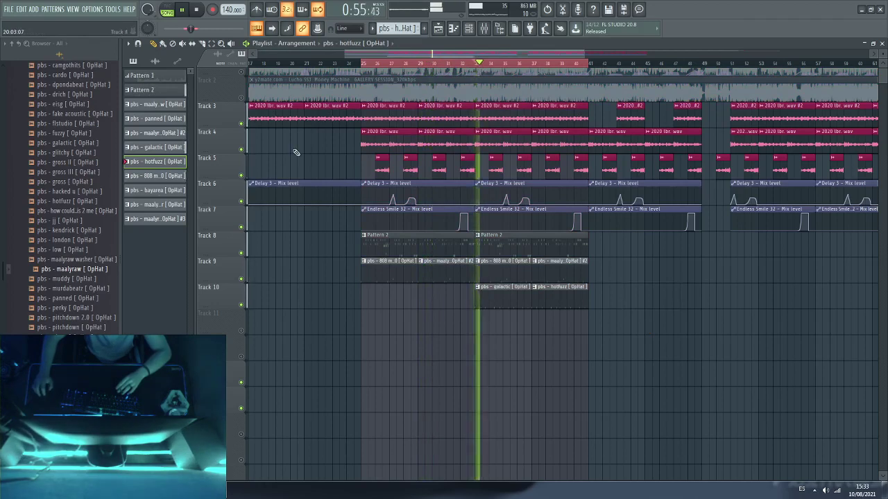
pyautogui.scroll(1, 359, 148)
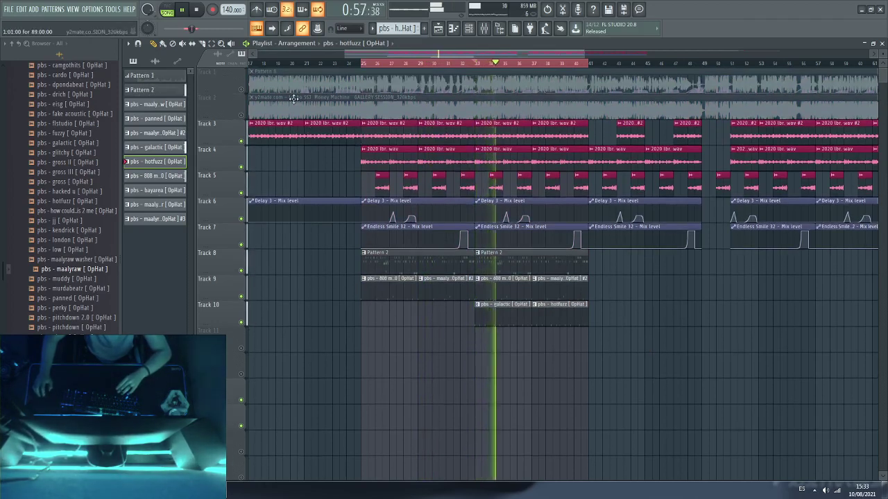
# Step: Unmute Track 1, collapse the Open Hats folder of the drum kit and expand its Claps folder in the sample browser
pyautogui.click(241, 90)
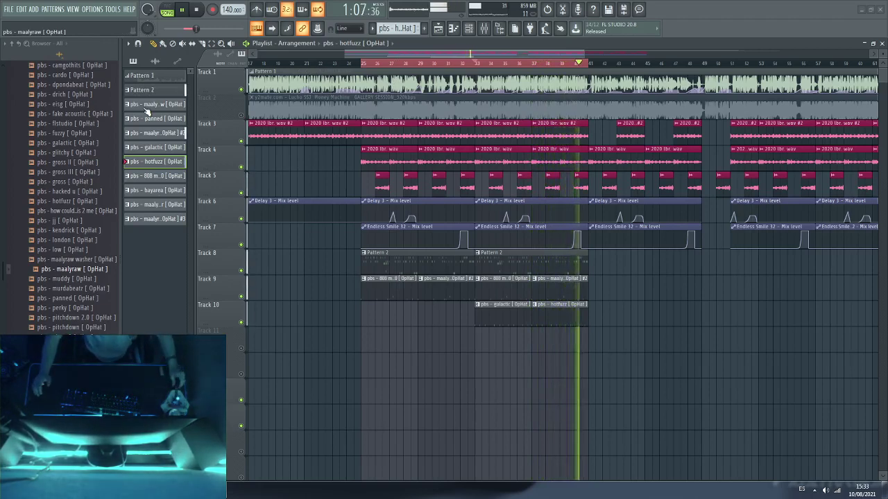
pyautogui.scroll(8, 58, 133)
pyautogui.scroll(4, 58, 134)
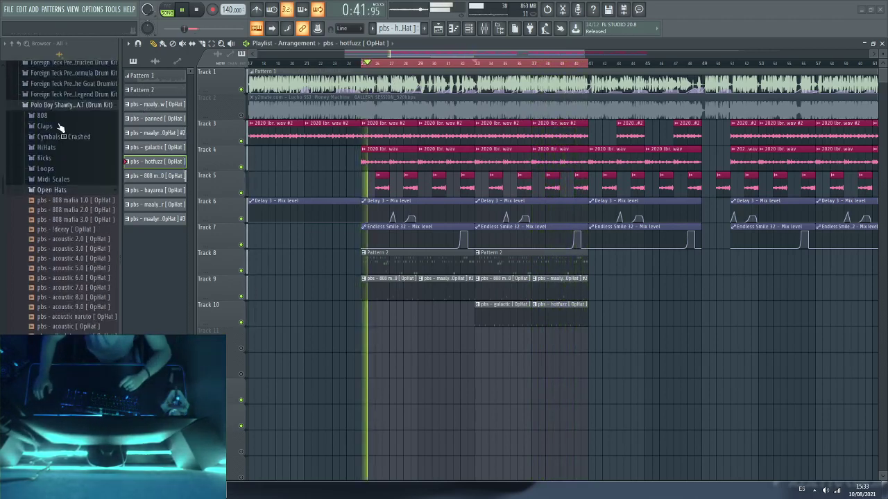
pyautogui.click(43, 191)
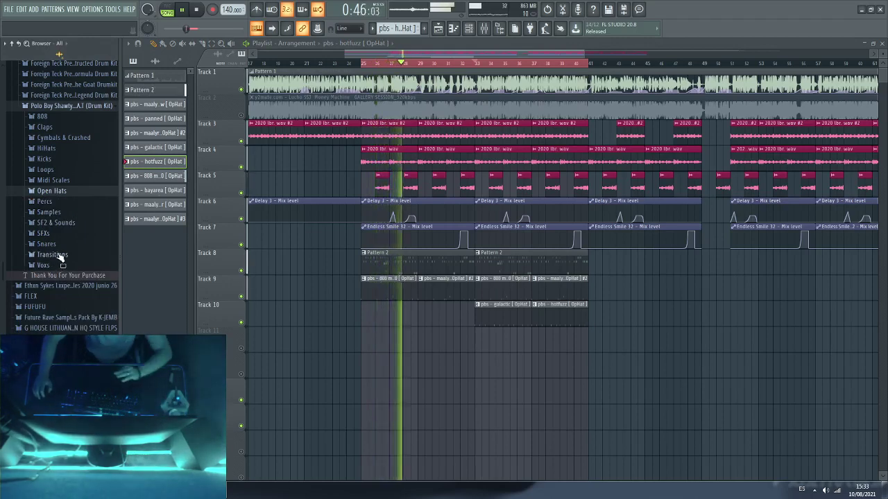
pyautogui.click(48, 129)
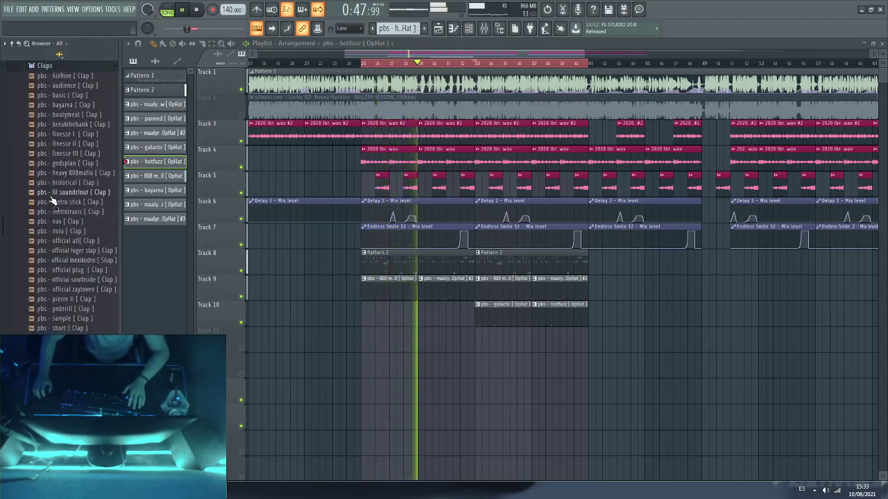
# Step: Audition several clap samples from the Claps folder, including finesse, bootymeat and basic, against the playing beat
pyautogui.click(70, 153)
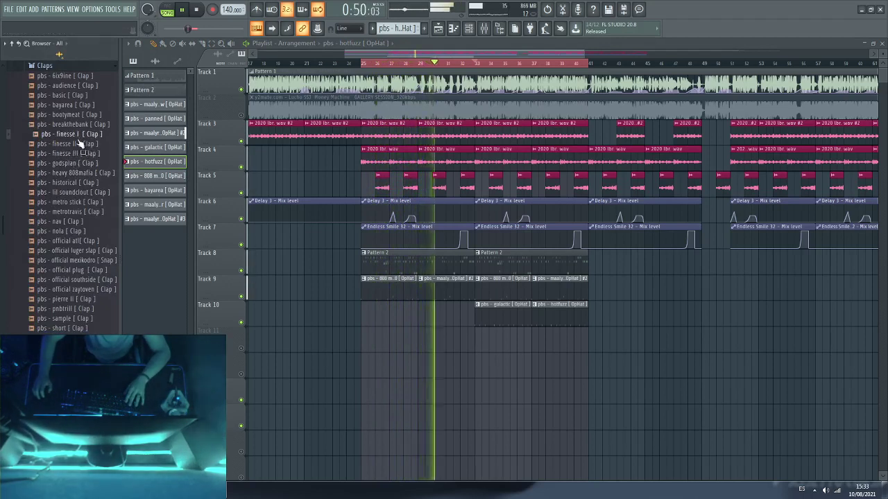
pyautogui.click(79, 144)
pyautogui.click(89, 114)
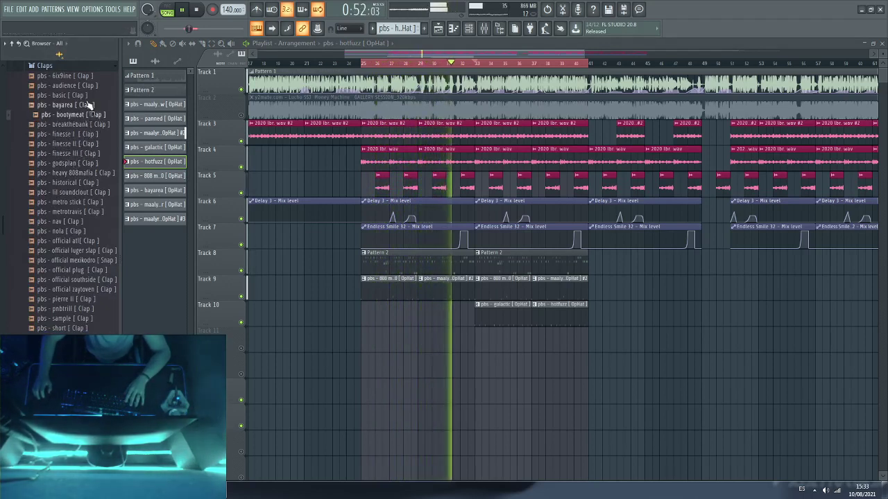
pyautogui.click(89, 96)
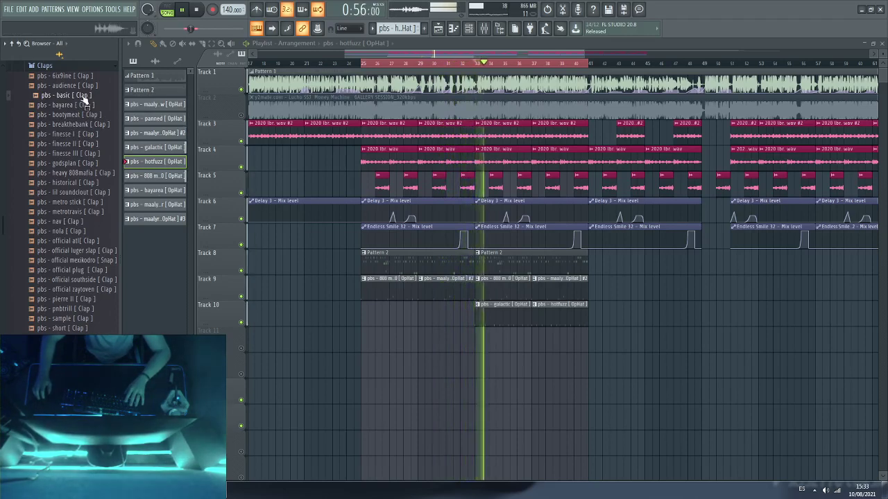
# Step: Place the pbs - basic clap on Track 11, repeating it halfway through each bar from bar 33 onward
pyautogui.moveTo(81, 99); pyautogui.dragTo(495, 338)
pyautogui.press('space')
pyautogui.press('space')
pyautogui.moveTo(256, 346); pyautogui.dragTo(238, 349)
pyautogui.press('space')
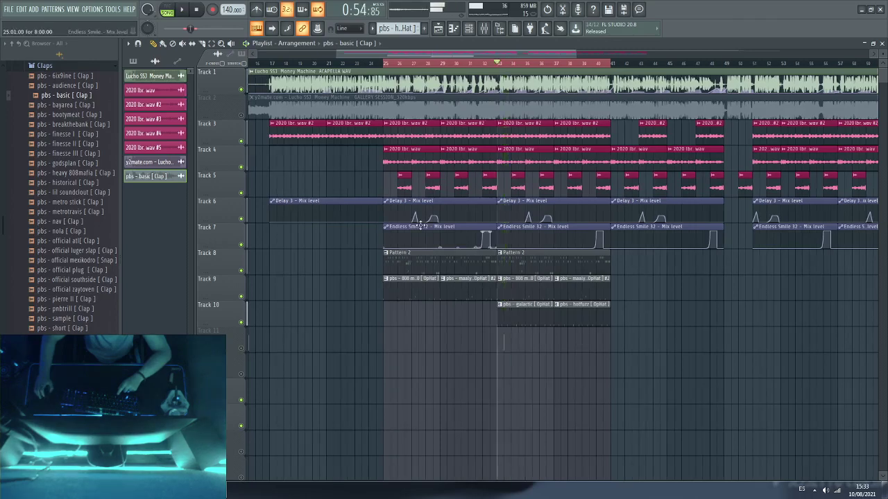
pyautogui.press('space')
pyautogui.hscroll(-1, 249, 349)
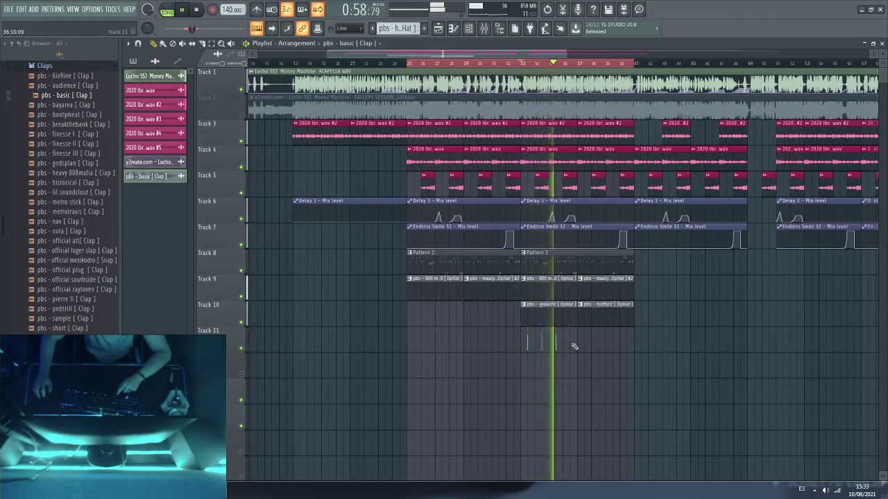
pyautogui.moveTo(587, 348); pyautogui.dragTo(618, 343)
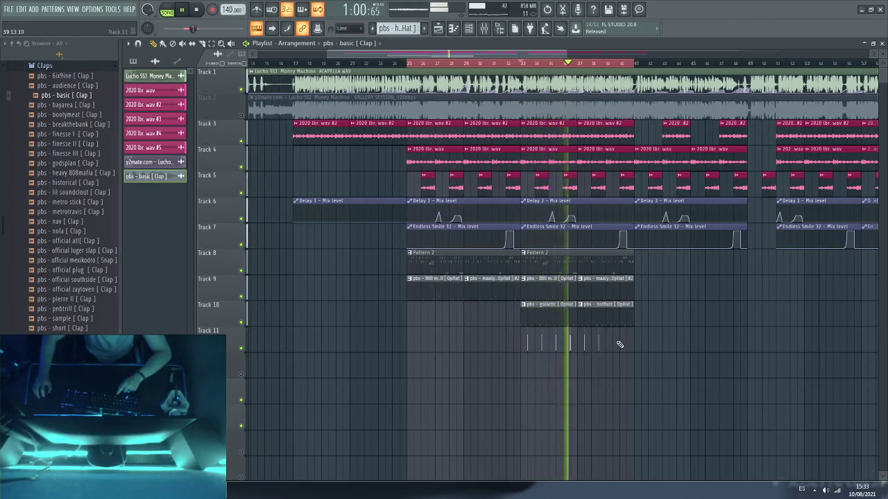
# Step: Add the basic clap in bar 40 and route its channel to mixer track 10
pyautogui.doubleClick(626, 340)
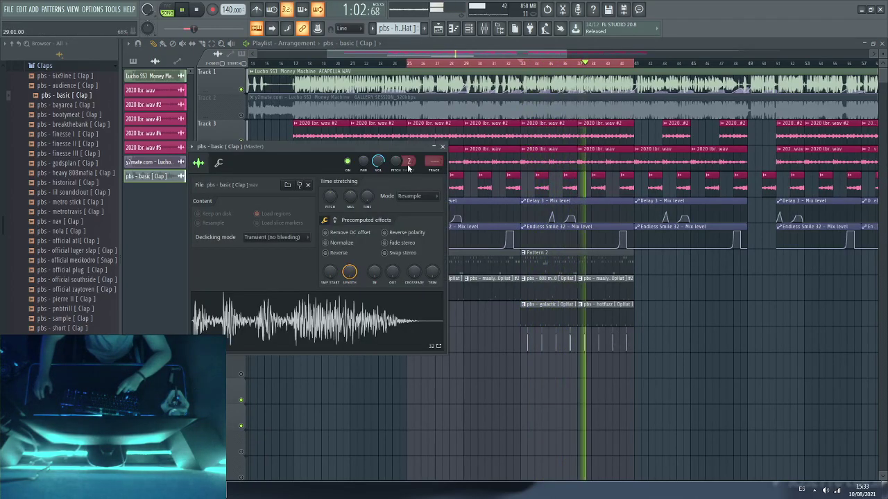
pyautogui.moveTo(426, 162); pyautogui.dragTo(425, 152)
pyautogui.scroll(3, 430, 163)
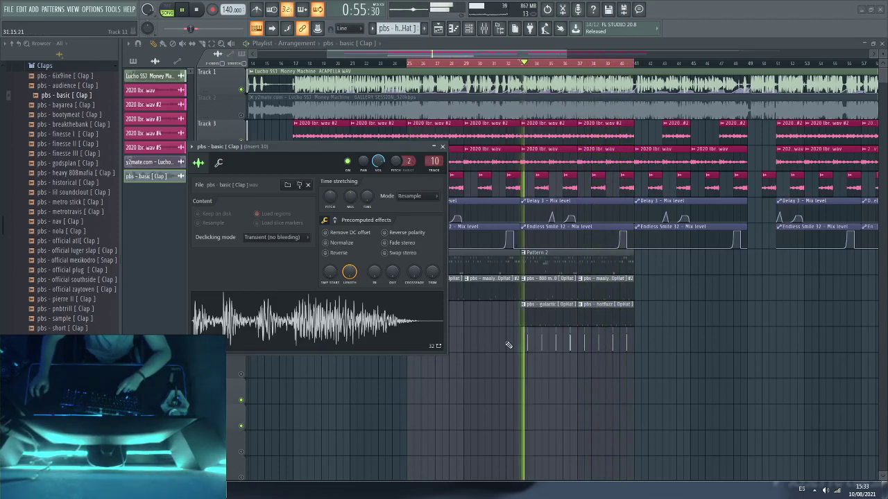
# Step: Add basic claps halfway through bars 25 to 31 on Track 11 and delete the clap in bar 40
pyautogui.click(443, 349)
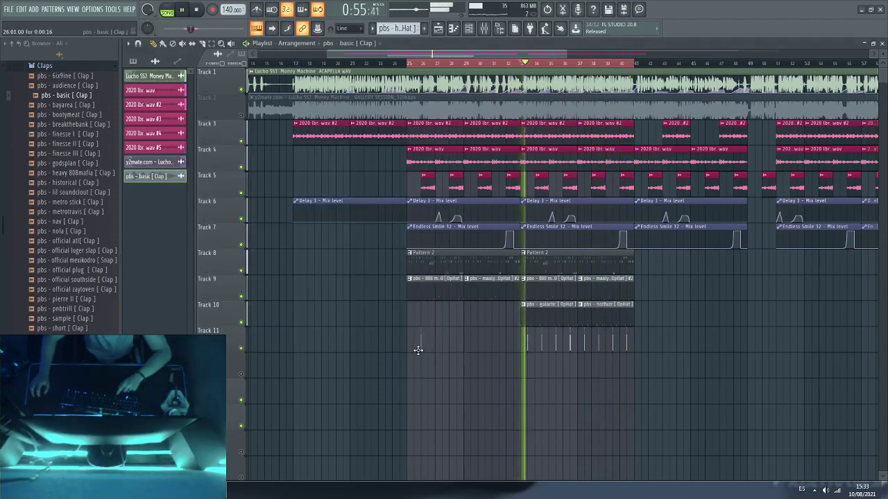
pyautogui.click(412, 64)
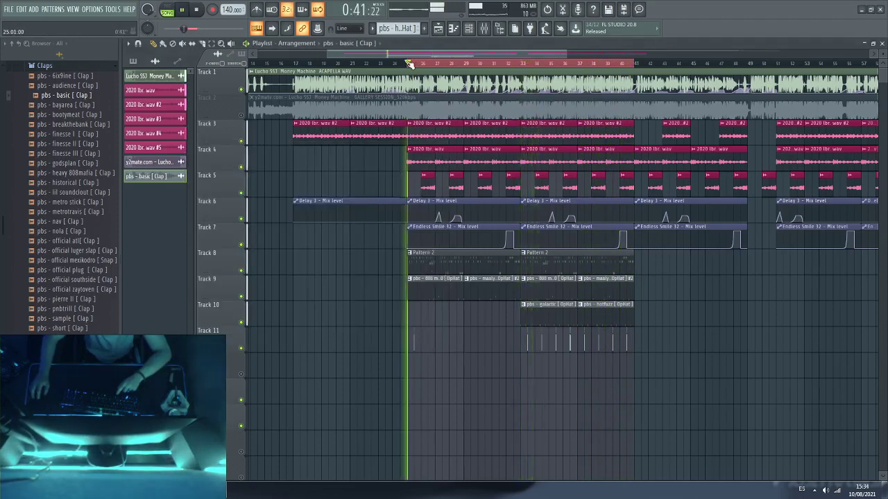
pyautogui.click(446, 342)
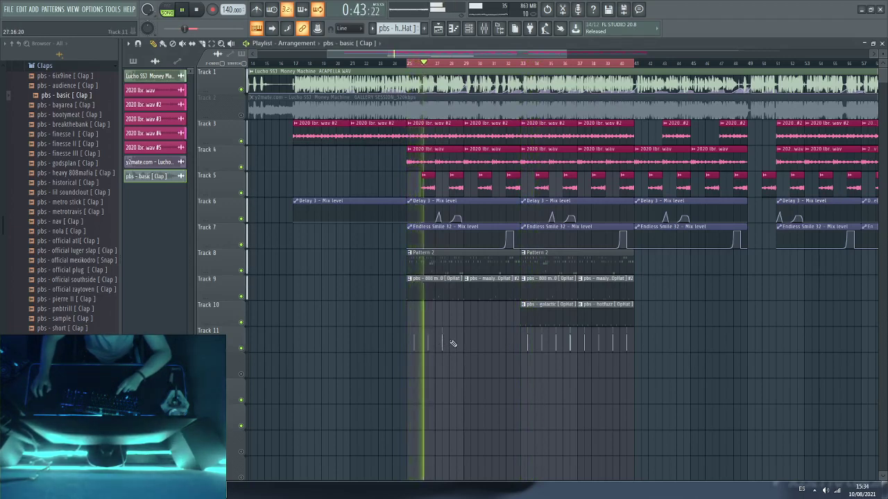
pyautogui.click(458, 340)
pyautogui.moveTo(478, 348); pyautogui.dragTo(503, 351)
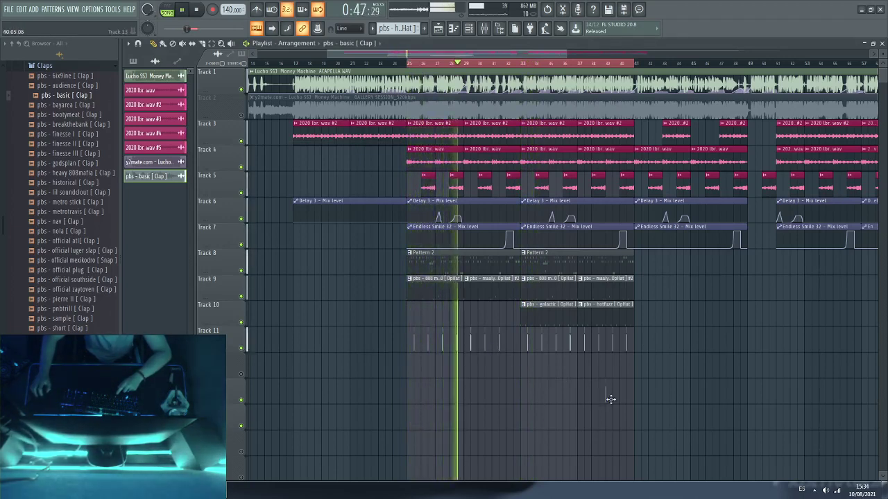
pyautogui.rightClick(627, 341)
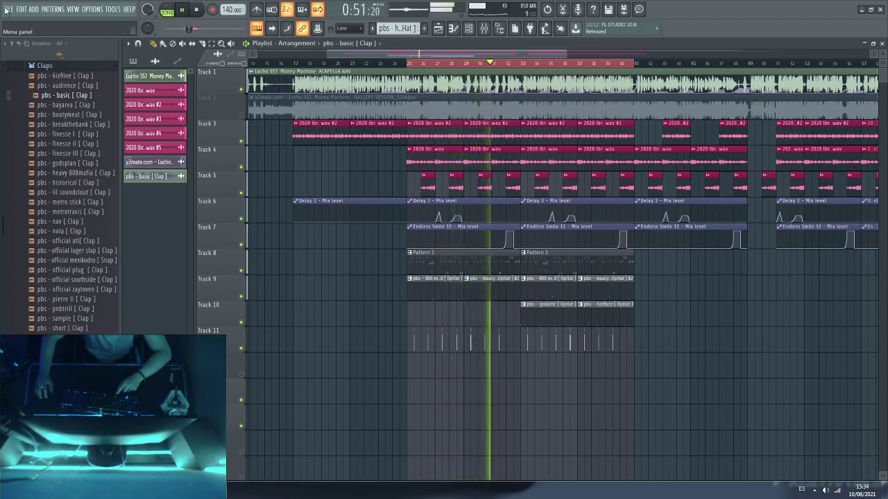
# Step: Save the project under the name untitled, replacing the existing file
pyautogui.click(6, 9)
pyautogui.click(28, 57)
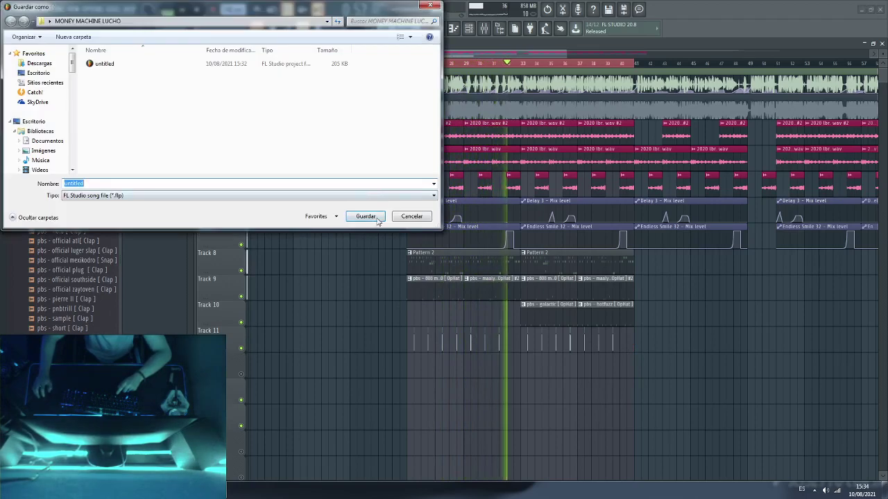
pyautogui.click(365, 216)
pyautogui.click(470, 248)
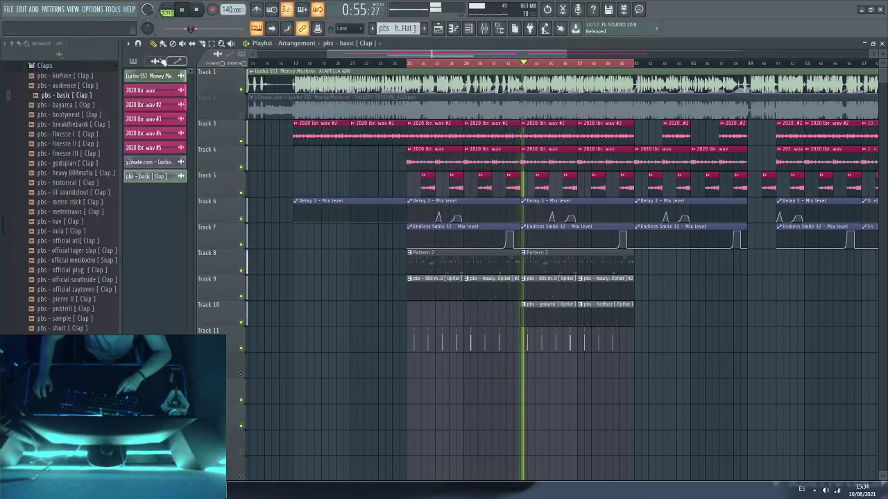
# Step: Audition more clap samples, such as finesse III, metro stick, metrotravis, official atl and official southside, for a second layer
pyautogui.click(61, 153)
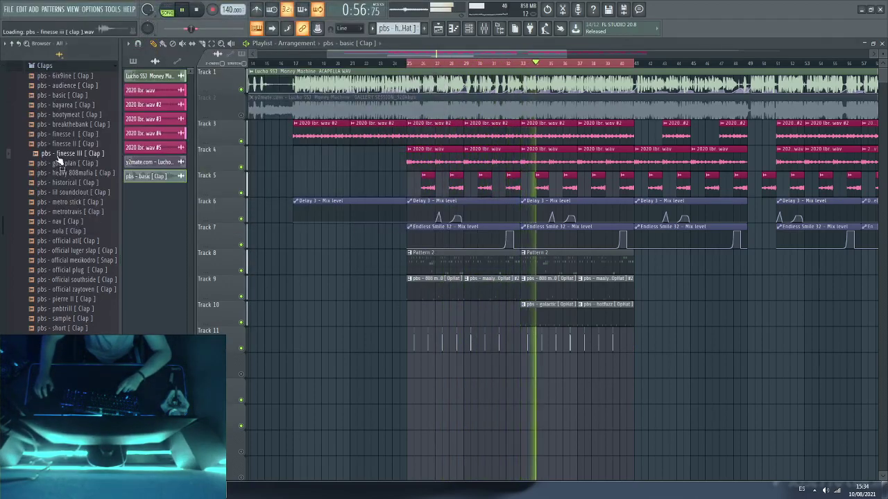
pyautogui.click(52, 193)
pyautogui.click(52, 202)
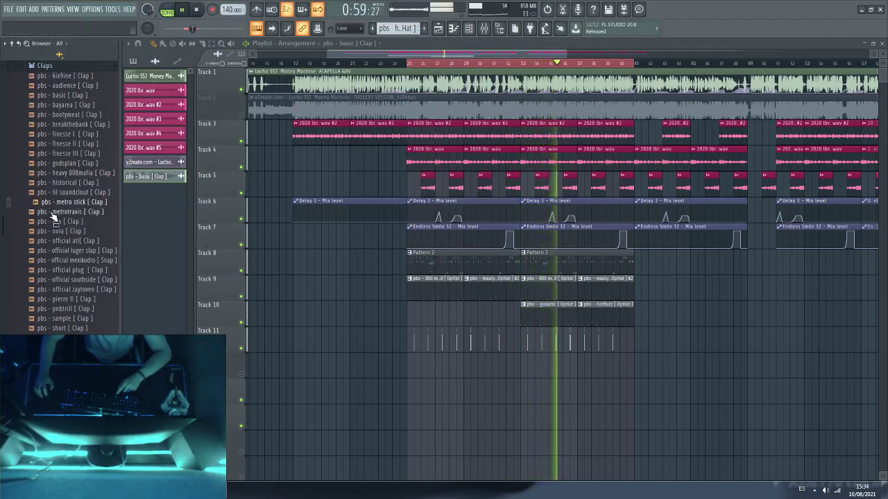
pyautogui.click(55, 212)
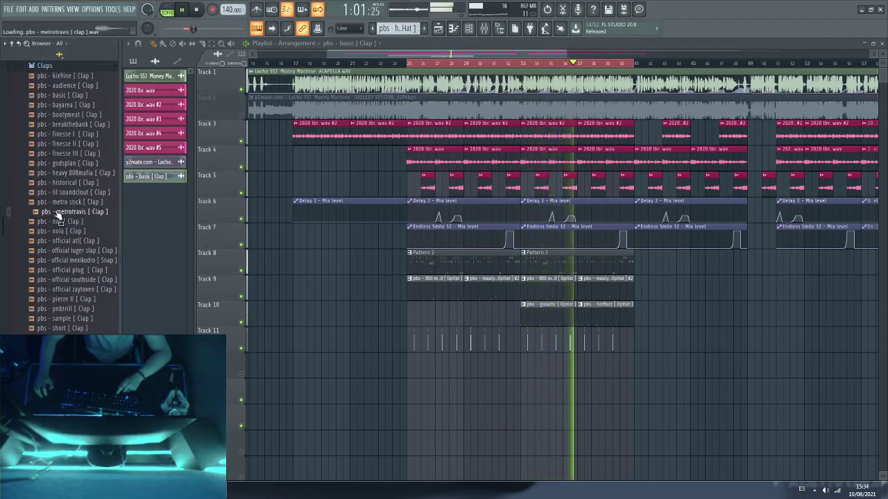
pyautogui.click(52, 231)
pyautogui.click(50, 240)
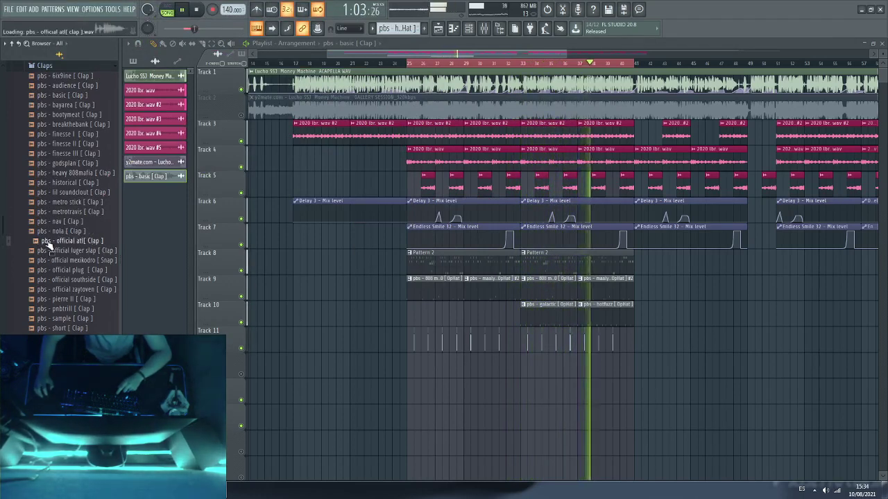
pyautogui.click(63, 279)
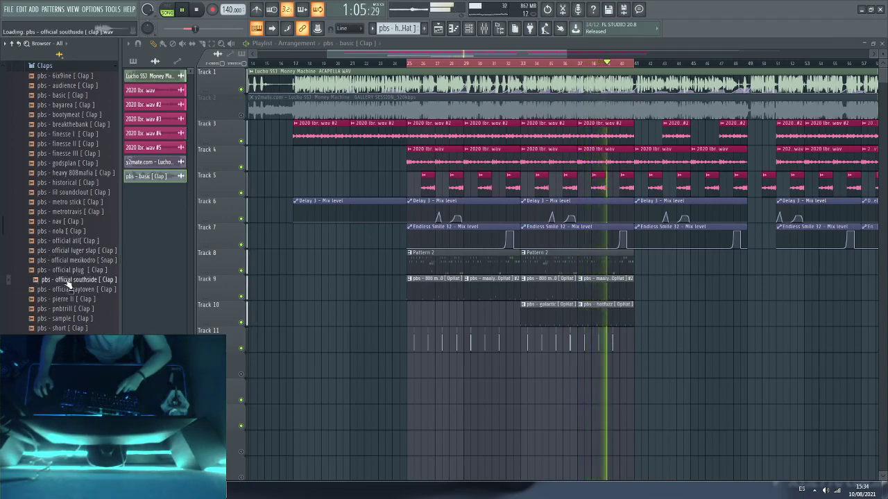
# Step: Place the pbs - pierre II clap halfway through bars 25 to 31 on Track 12 and assign its channel to a mixer track
pyautogui.moveTo(63, 298); pyautogui.dragTo(414, 374)
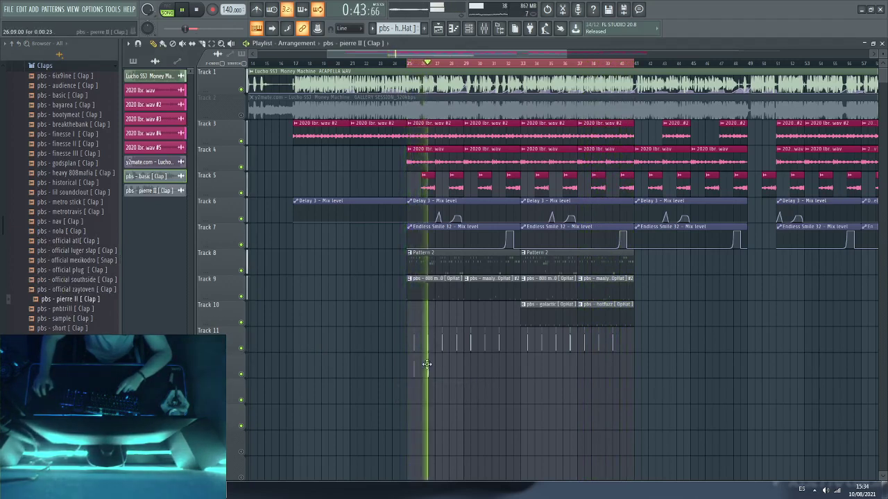
pyautogui.click(458, 365)
pyautogui.click(472, 366)
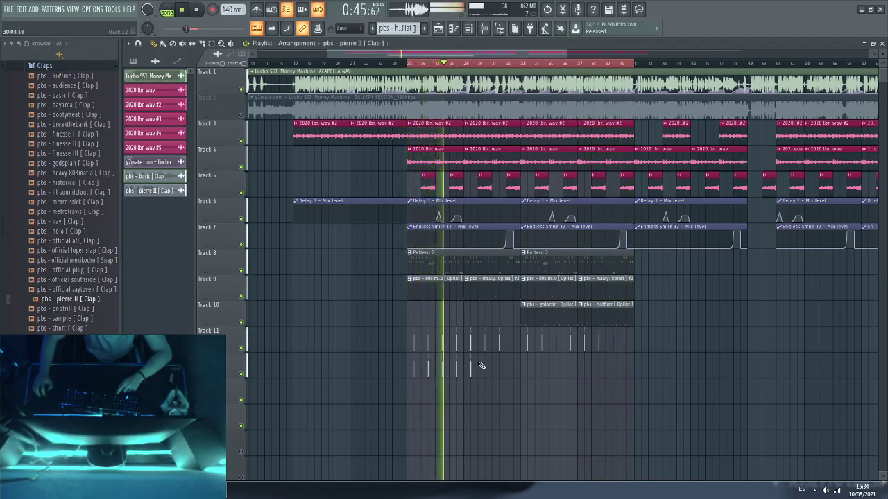
pyautogui.click(486, 366)
pyautogui.moveTo(497, 366); pyautogui.dragTo(499, 364)
pyautogui.doubleClick(496, 363)
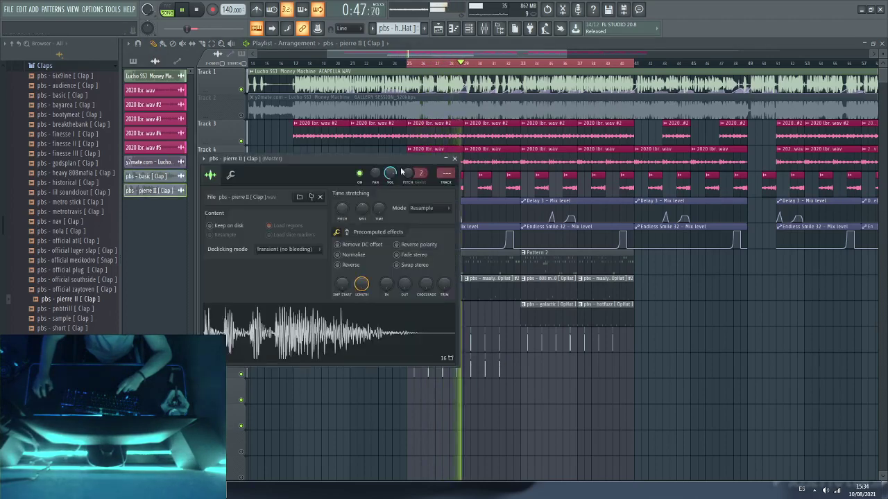
pyautogui.scroll(9, 445, 173)
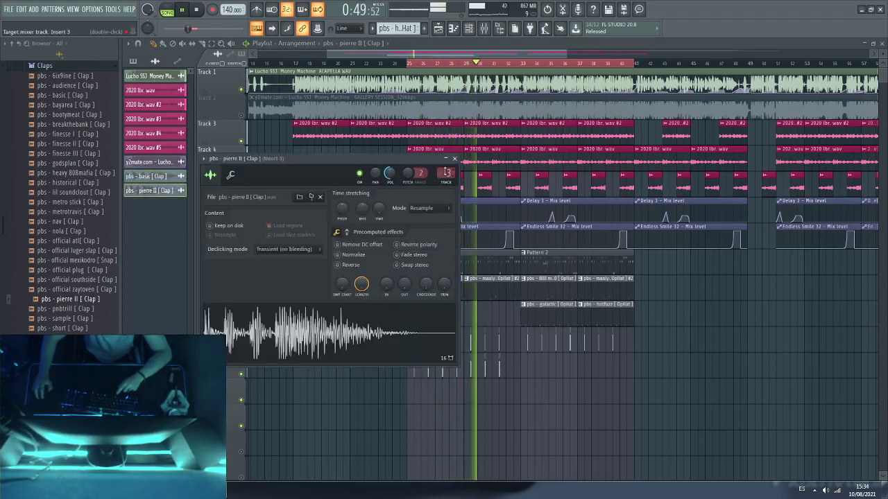
# Step: Add pierre II claps in bars 33 to 39 on Track 12 and move all of them onto the basic claps on Track 11
pyautogui.click(528, 368)
pyautogui.click(541, 368)
pyautogui.click(555, 368)
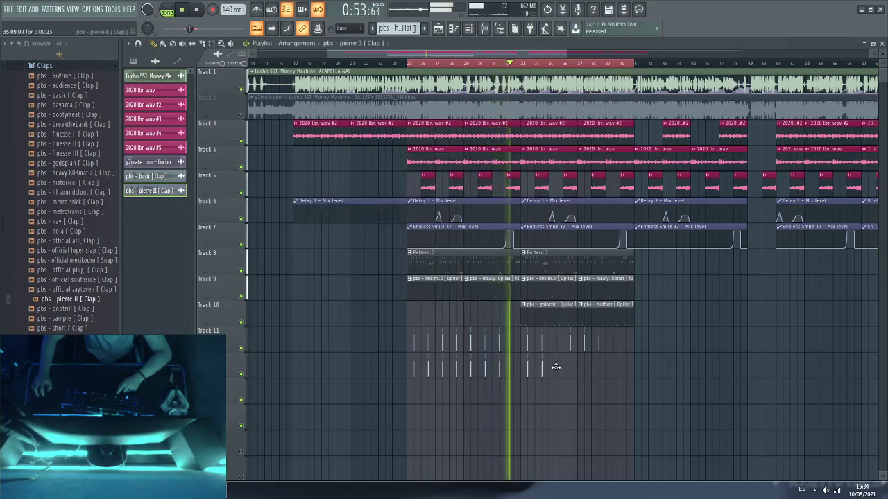
pyautogui.moveTo(556, 368)
pyautogui.mouseDown()
pyautogui.moveTo(597, 367)
pyautogui.moveTo(390, 376)
pyautogui.mouseUp()
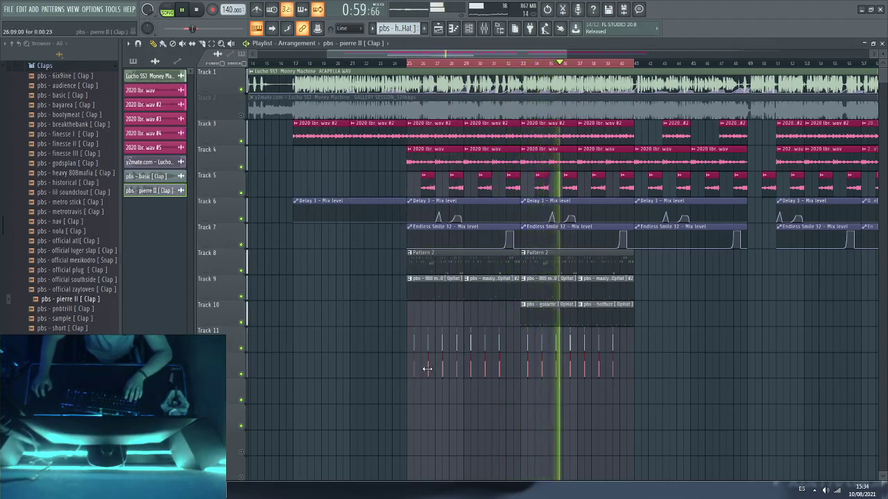
pyautogui.moveTo(427, 369); pyautogui.dragTo(430, 342)
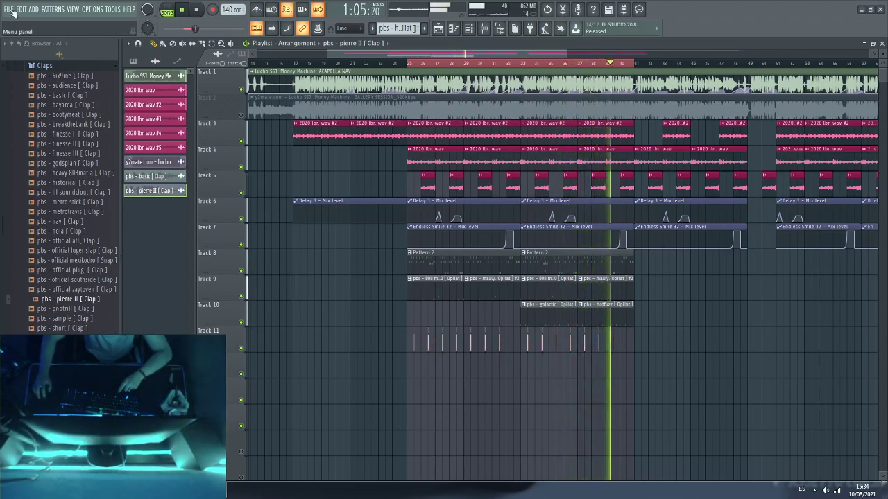
# Step: Save the project with the layered claps over the existing untitled.flp
pyautogui.click(10, 10)
pyautogui.click(35, 61)
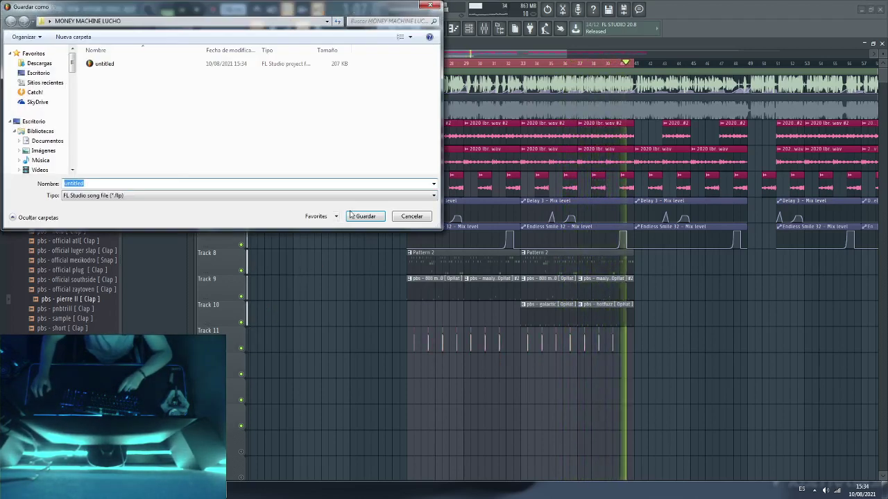
pyautogui.click(366, 217)
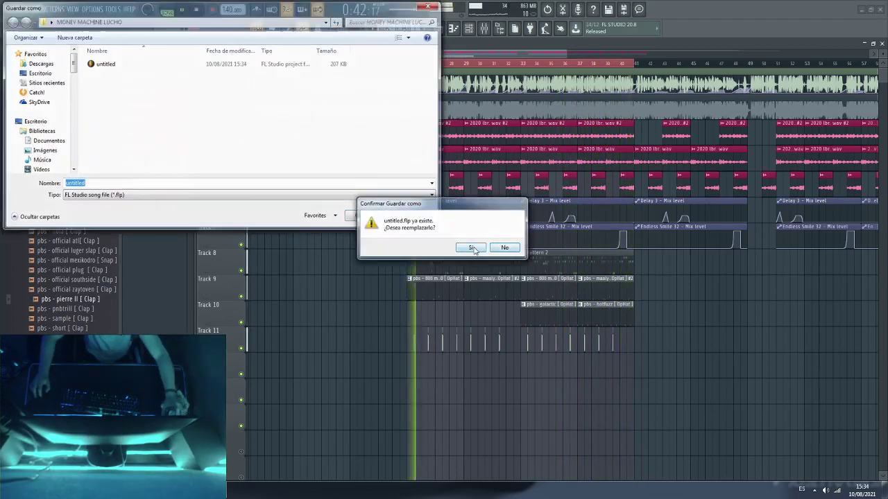
pyautogui.click(472, 246)
# Step: Collapse the Claps folder in the sample browser
pyautogui.click(55, 68)
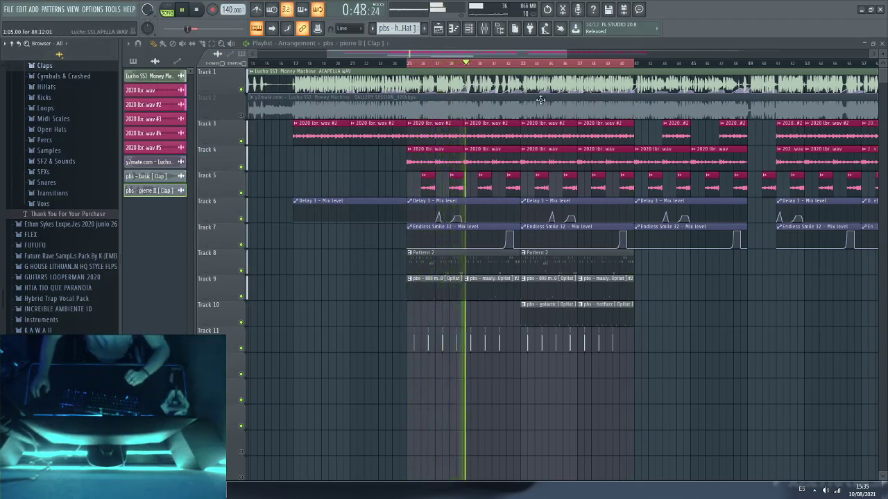
pyautogui.scroll(1, 590, 64)
pyautogui.scroll(1, 590, 64)
pyautogui.scroll(-2, 512, 219)
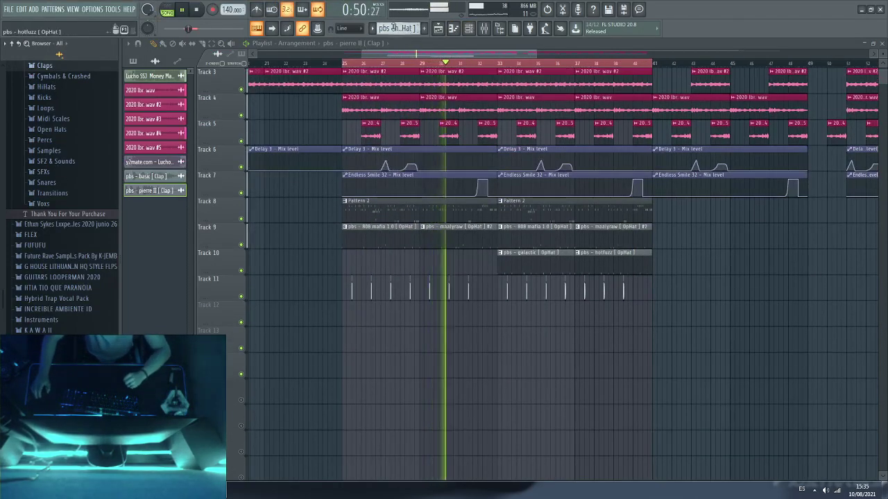
# Step: Place an eight-bar Pattern 12 clip at bar 25 on Track 12 and repeat it from bar 33
pyautogui.scroll(-5, 392, 27)
pyautogui.click(344, 311)
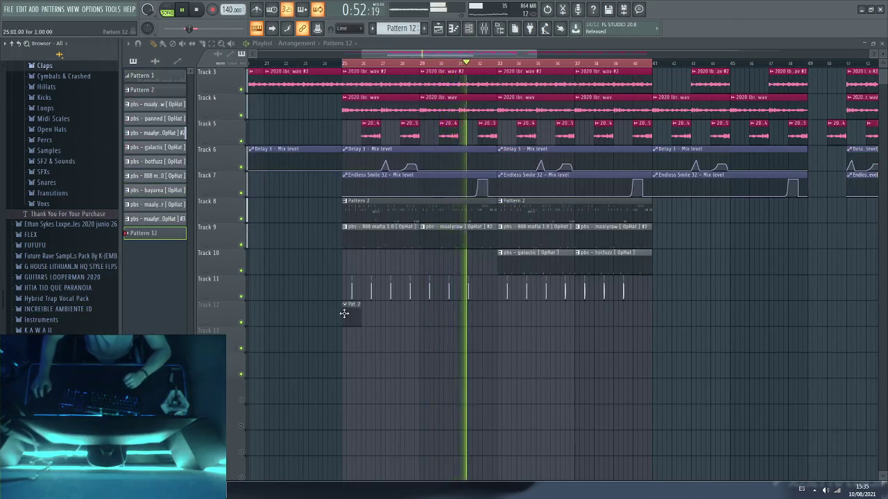
pyautogui.moveTo(357, 314); pyautogui.dragTo(495, 312)
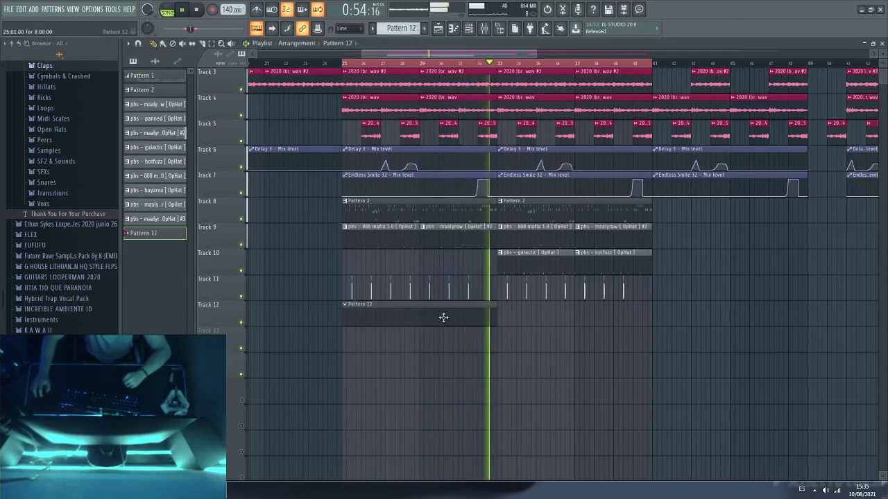
pyautogui.press('F6')
pyautogui.press('F6')
pyautogui.click(518, 317)
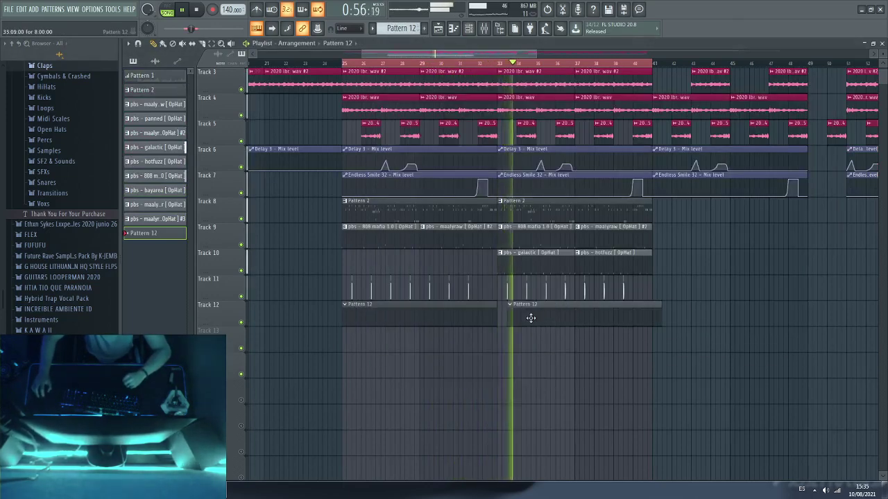
# Step: Set the playlist's loop selection to bars 25 to 33
pyautogui.press('F6')
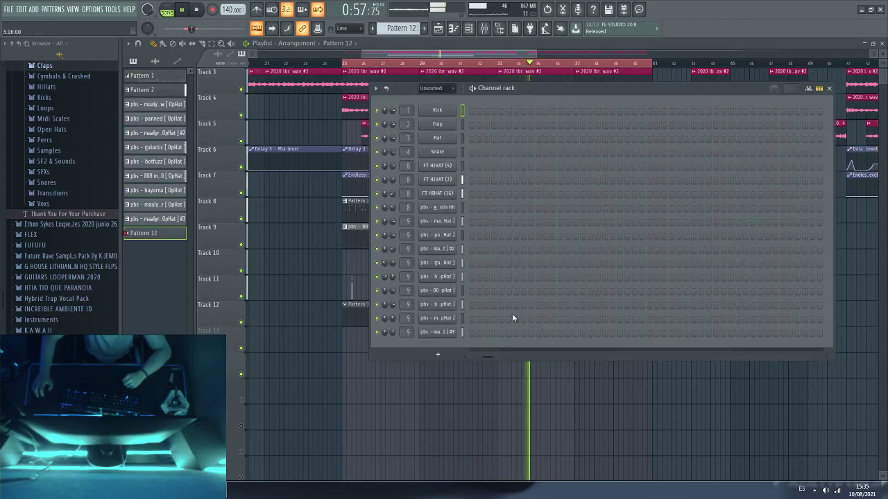
pyautogui.click(344, 64)
pyautogui.moveTo(344, 64); pyautogui.dragTo(496, 79)
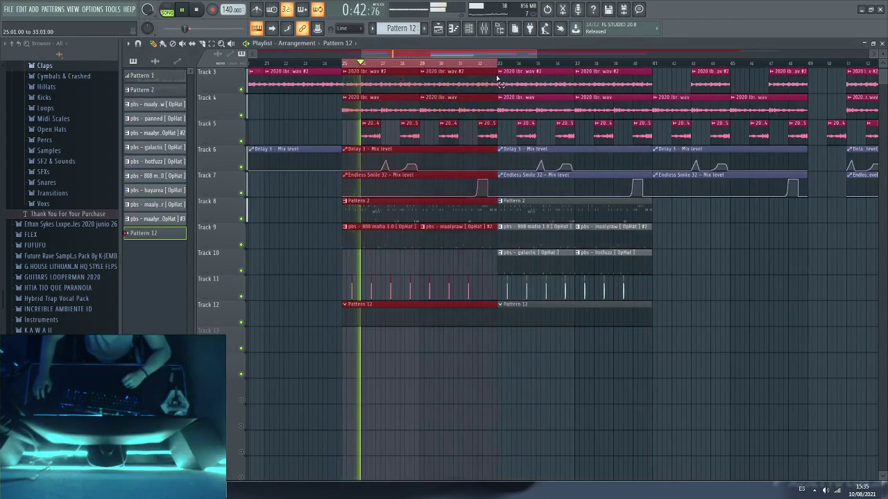
# Step: Load the pbs - cowbell $$$ sample from the Percs folder as a new channel and route it to mixer track 12
pyautogui.press('F6')
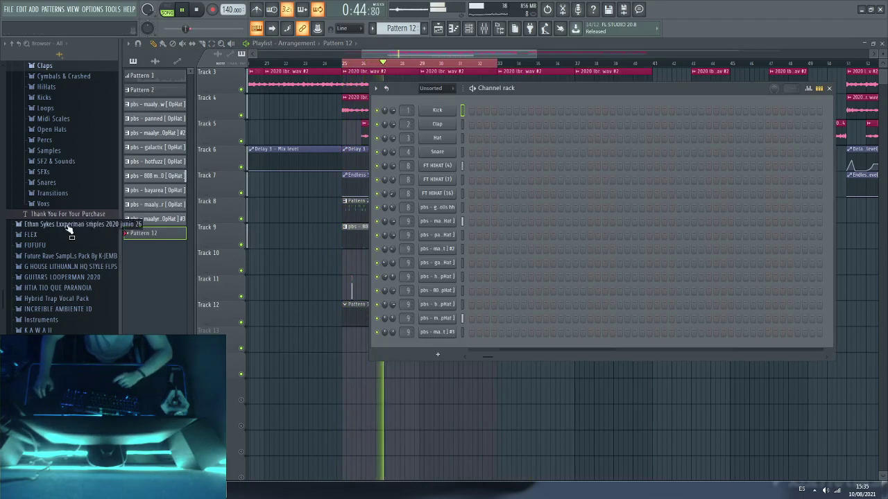
pyautogui.scroll(3, 67, 227)
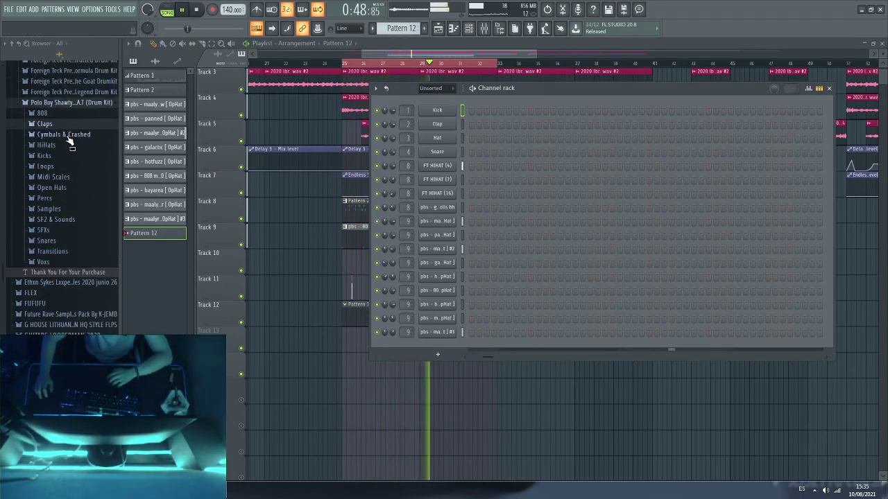
pyautogui.click(45, 198)
pyautogui.scroll(-5, 59, 201)
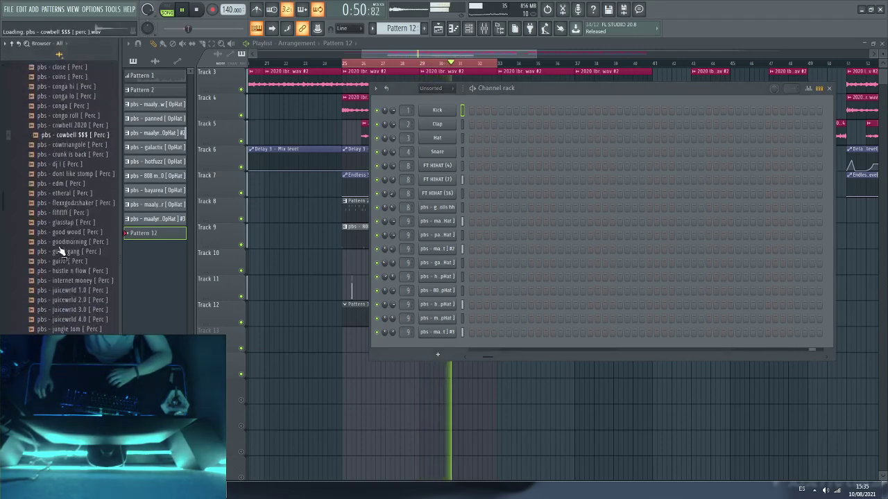
pyautogui.moveTo(61, 134); pyautogui.dragTo(413, 354)
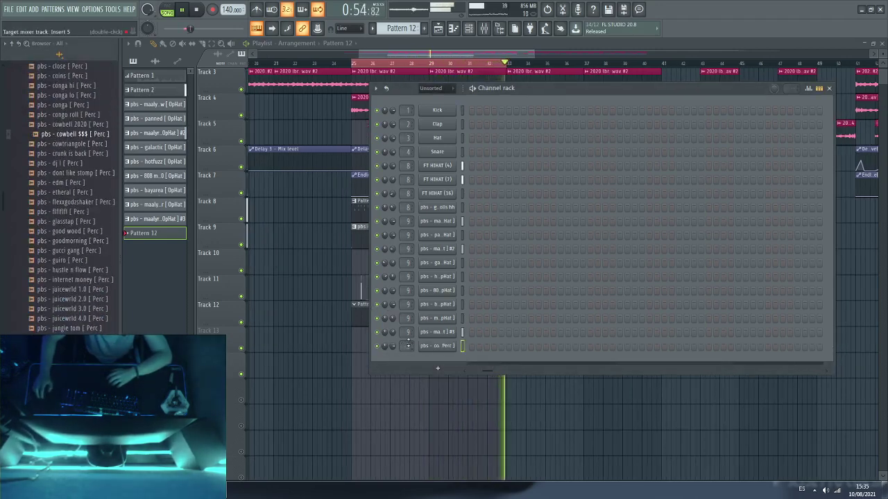
# Step: Load the pbs - internet money perc as a new channel and route it to mixer track 12
pyautogui.click(55, 280)
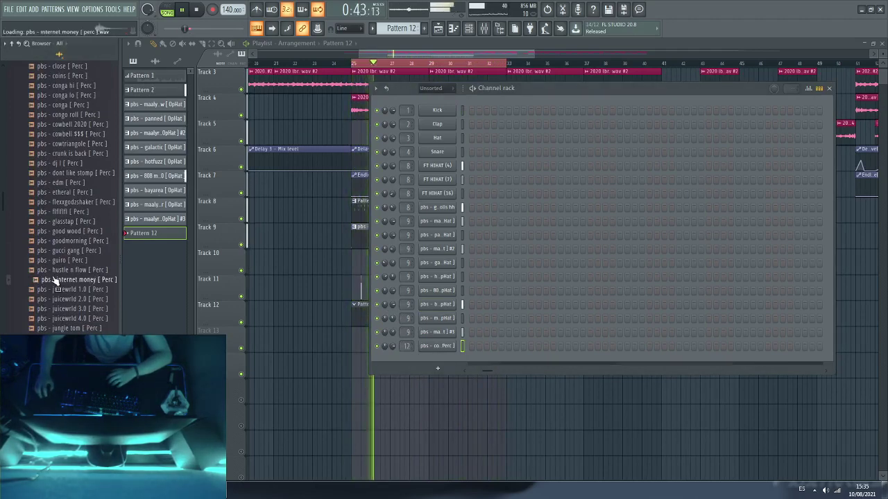
pyautogui.click(47, 219)
pyautogui.moveTo(64, 279); pyautogui.dragTo(434, 352)
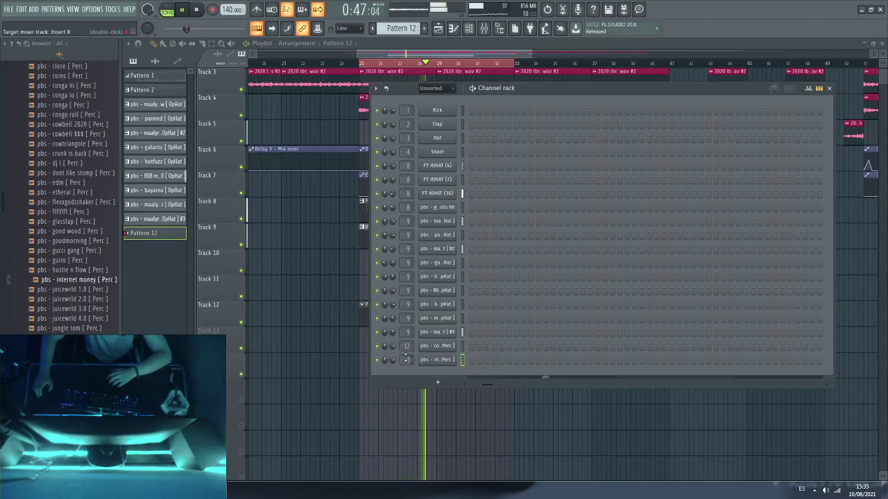
pyautogui.rightClick(447, 350)
pyautogui.click(360, 321)
# Step: Open the internet money channel's piano roll and place four evenly spaced C5 notes on steps 11 to 14 of bar 2
pyautogui.rightClick(441, 361)
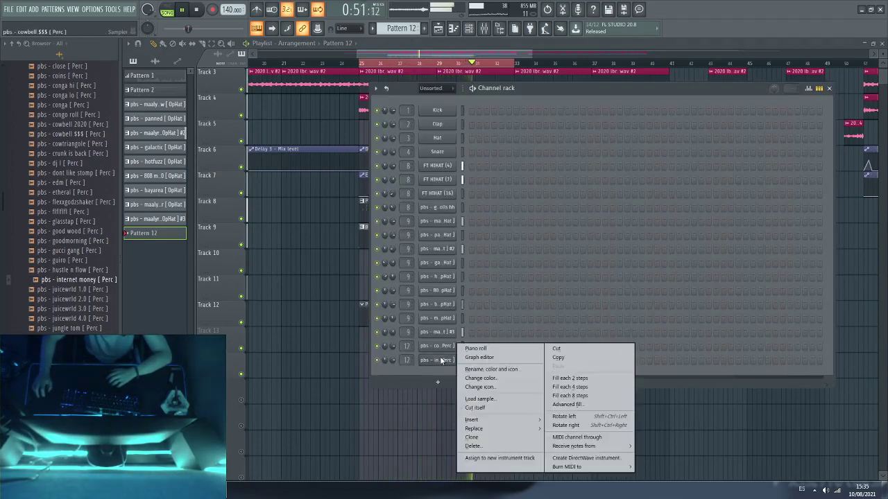
pyautogui.click(468, 348)
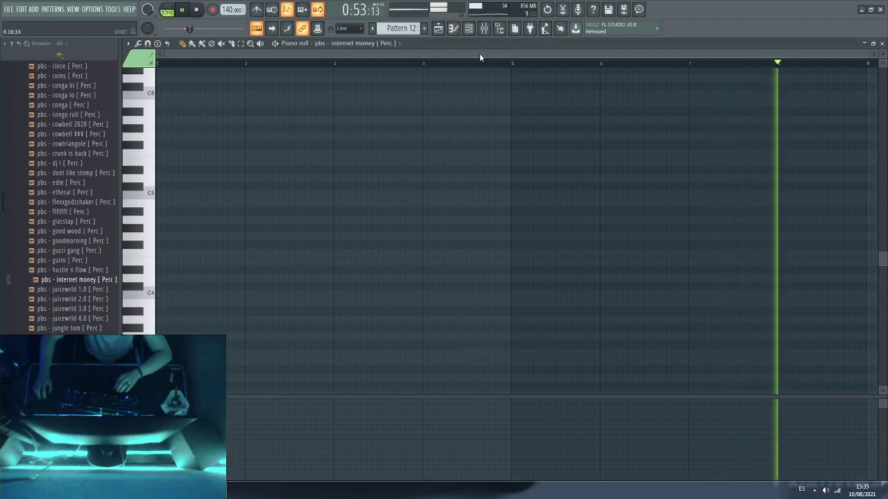
pyautogui.press('space')
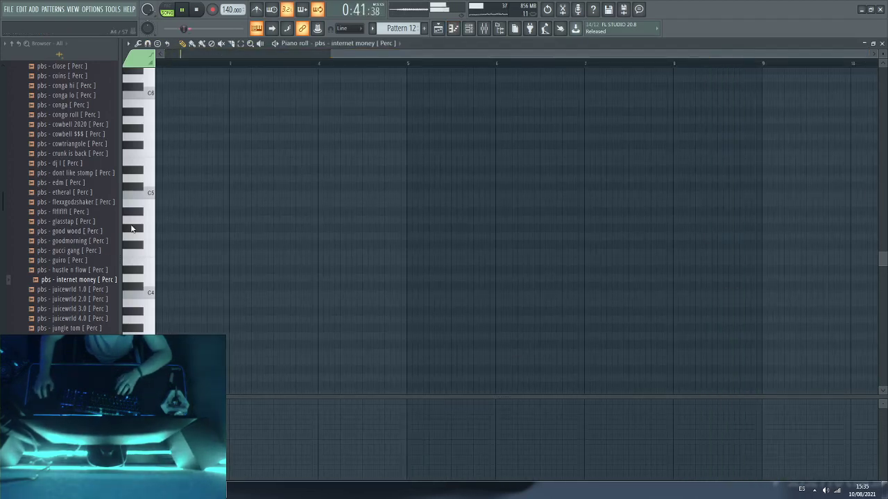
pyautogui.click(199, 195)
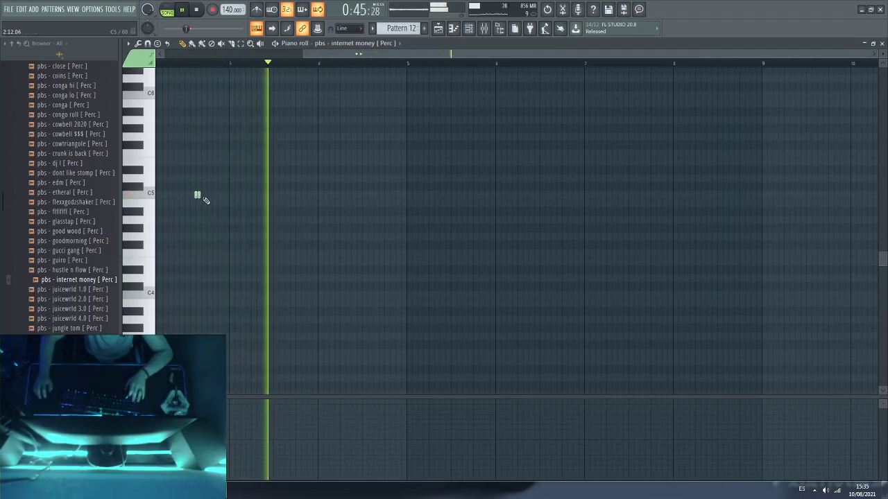
pyautogui.scroll(4, 196, 66)
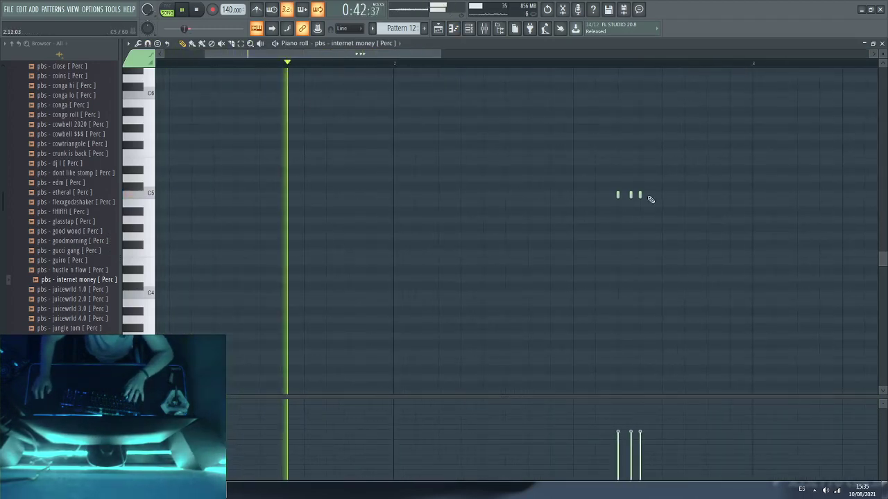
pyautogui.moveTo(631, 198); pyautogui.dragTo(658, 199)
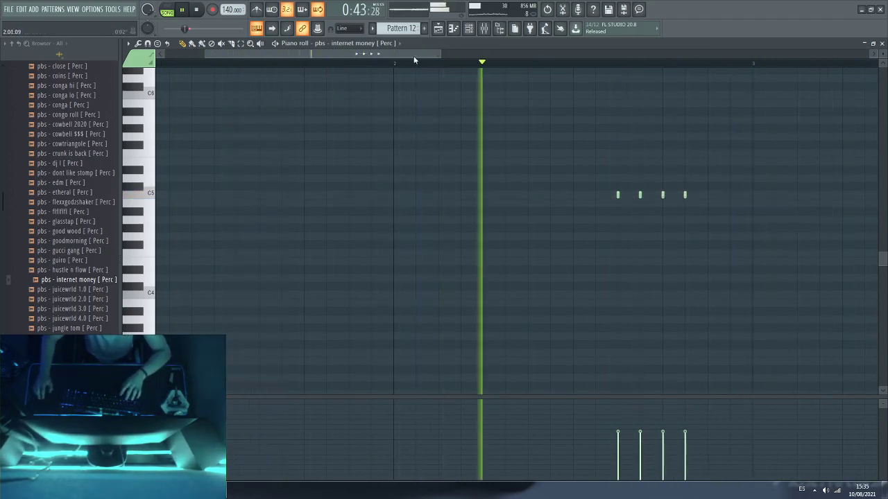
# Step: Move the four notes to start at step 9 of bar 2 and add a fifth C5 note on step 13
pyautogui.scroll(-2, 389, 69)
pyautogui.scroll(-2, 388, 69)
pyautogui.press('space')
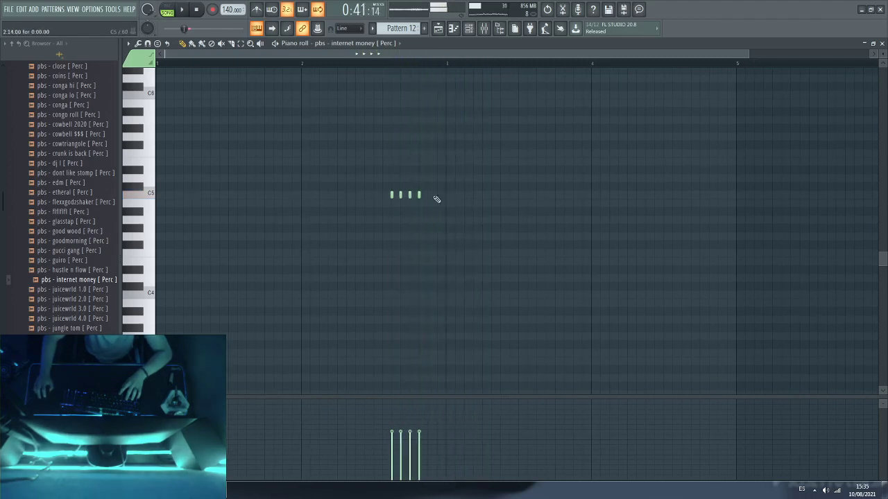
pyautogui.moveTo(391, 198)
pyautogui.mouseDown()
pyautogui.moveTo(384, 199)
pyautogui.moveTo(429, 199)
pyautogui.moveTo(401, 196)
pyautogui.mouseUp()
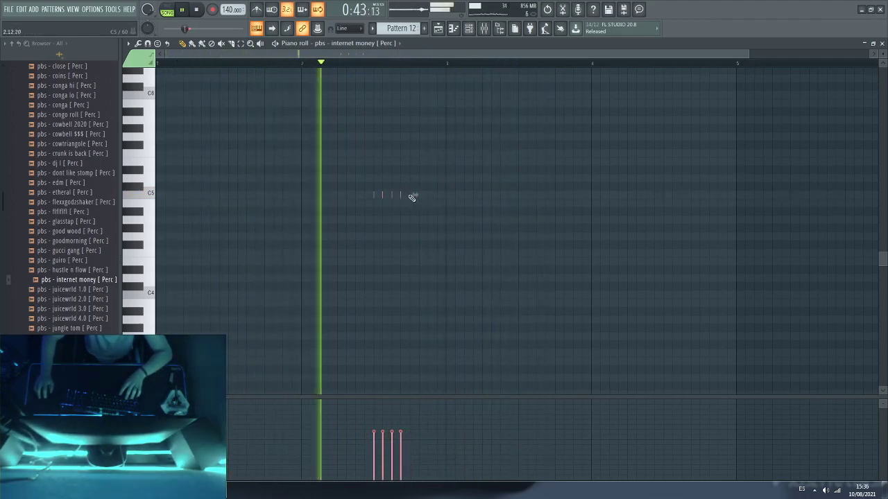
pyautogui.click(411, 205)
pyautogui.press('space')
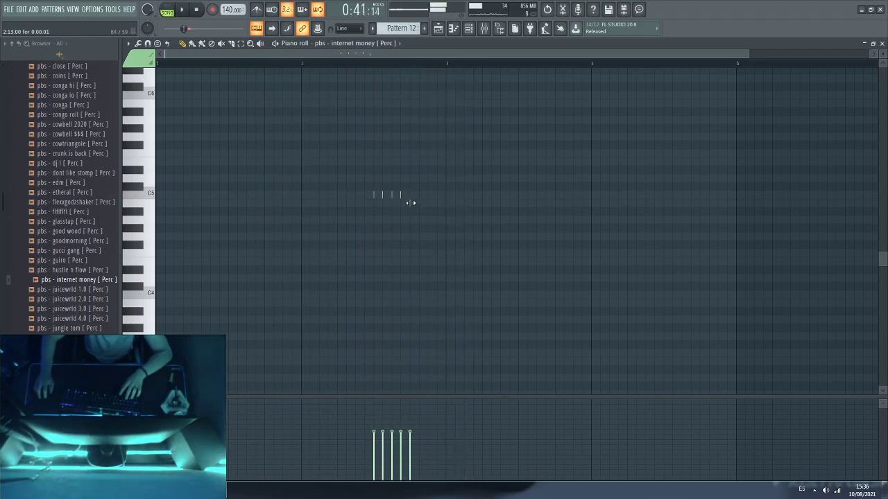
# Step: Reposition and lengthen the five C5 notes so the run starts at step 10 of bar 2
pyautogui.rightClick(393, 197)
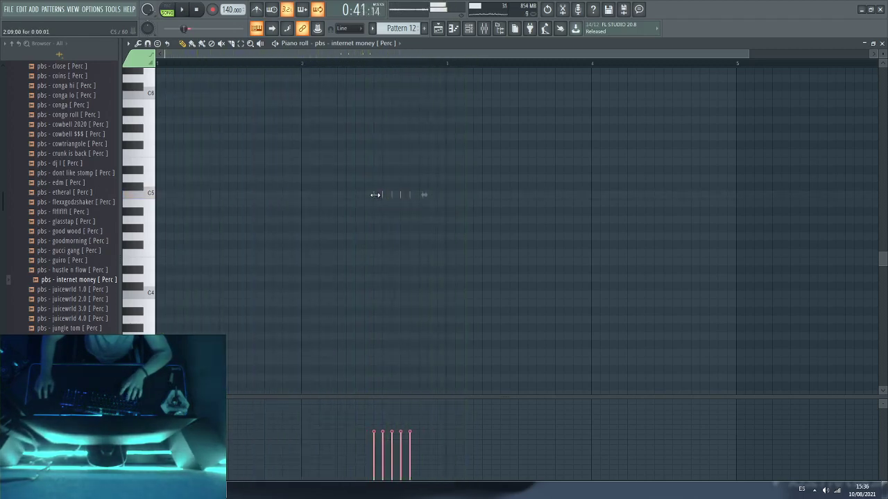
pyautogui.moveTo(374, 195); pyautogui.dragTo(366, 196)
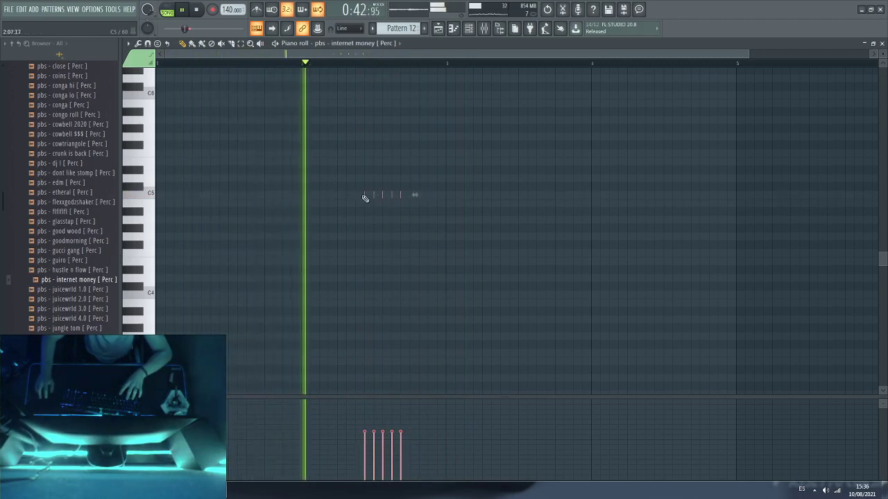
pyautogui.press('space')
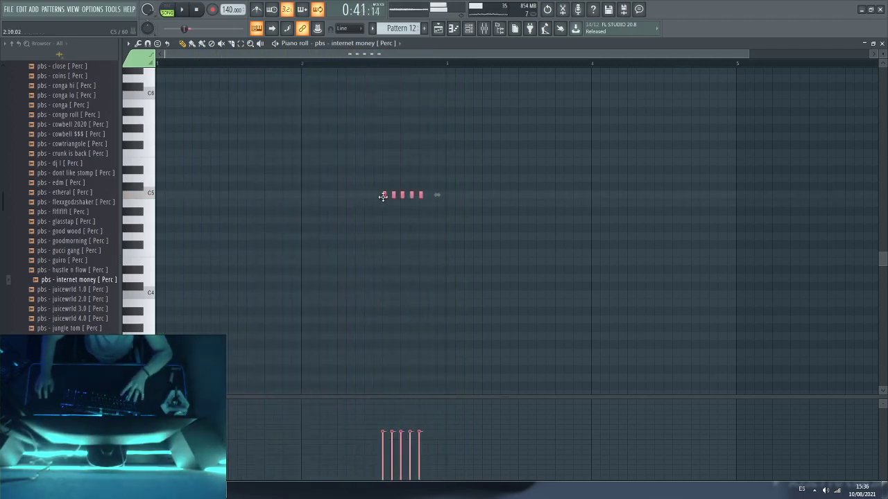
# Step: Try two extra C5 notes at the end of the run, and delete every note after the third
pyautogui.click(430, 197)
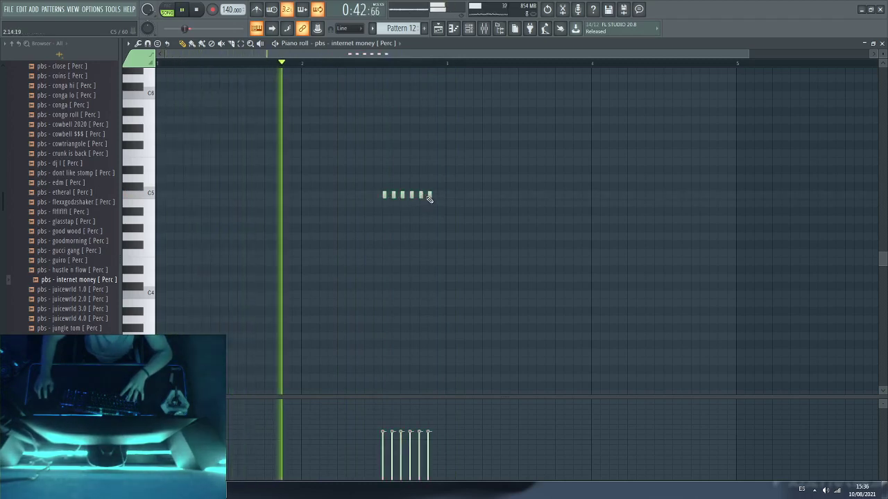
pyautogui.click(438, 196)
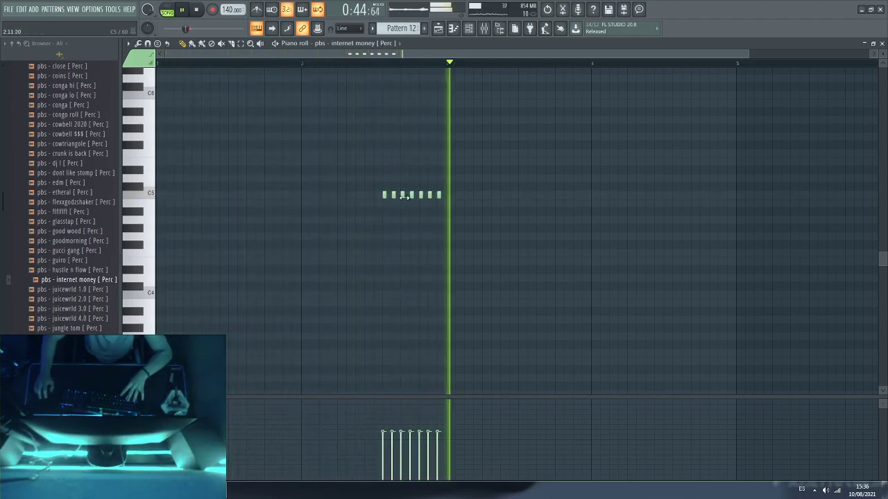
pyautogui.rightClick(438, 195)
pyautogui.rightClick(430, 195)
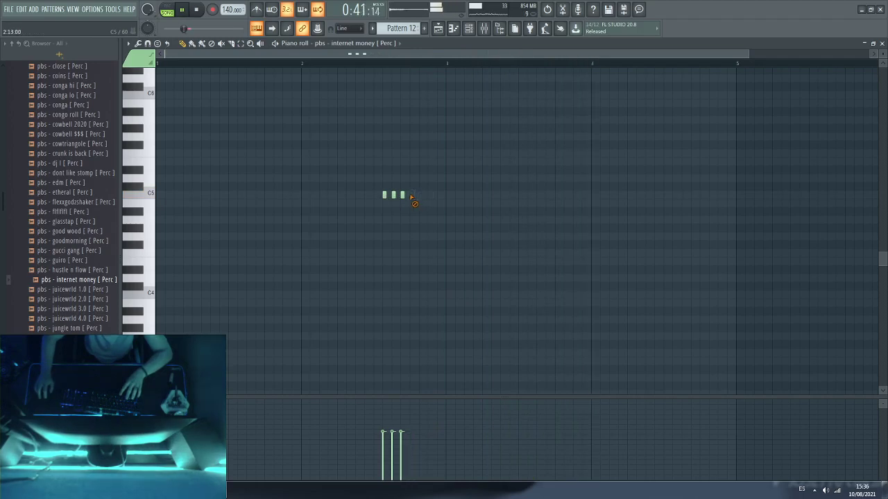
pyautogui.press('F6')
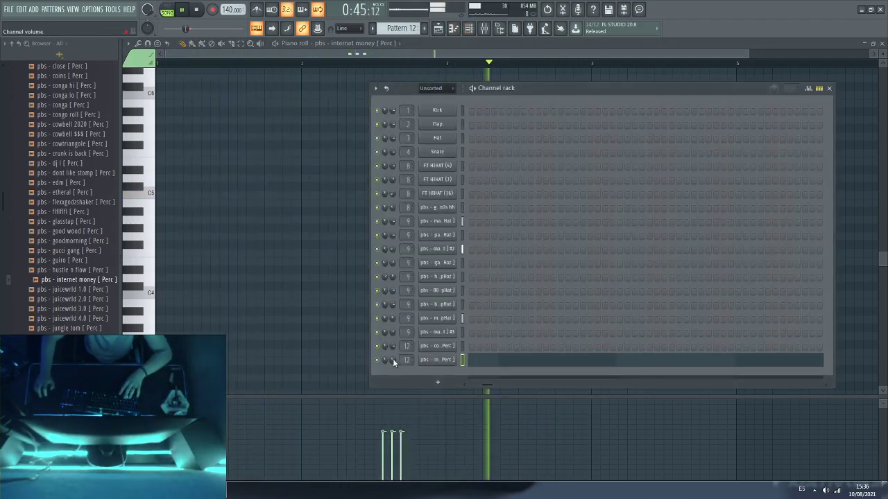
pyautogui.click(310, 202)
pyautogui.rightClick(312, 203)
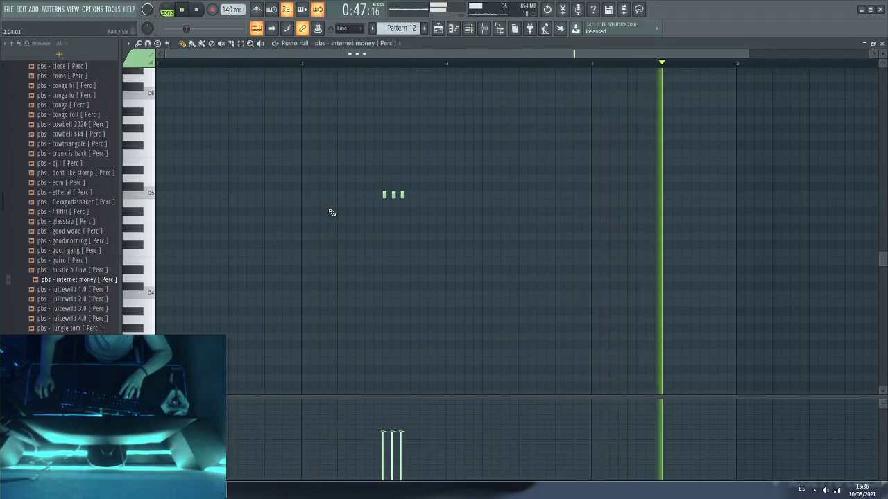
# Step: Place single C5 notes on step 5 of bar 5, step 9 of bars 6 and 7, and step 8 of bar 8
pyautogui.click(761, 195)
pyautogui.click(773, 195)
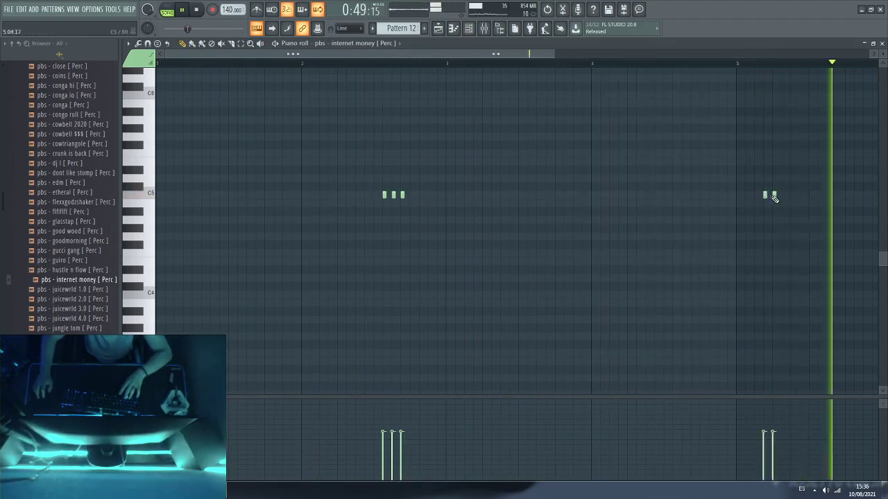
pyautogui.click(739, 65)
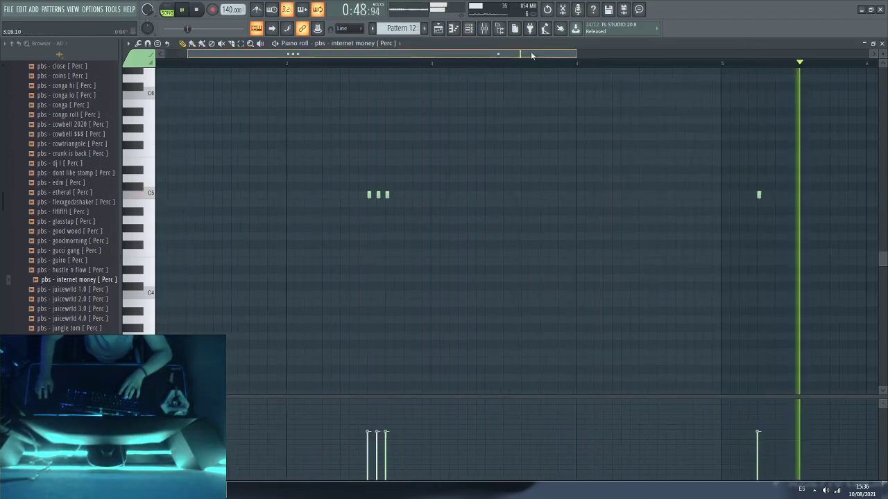
pyautogui.click(606, 195)
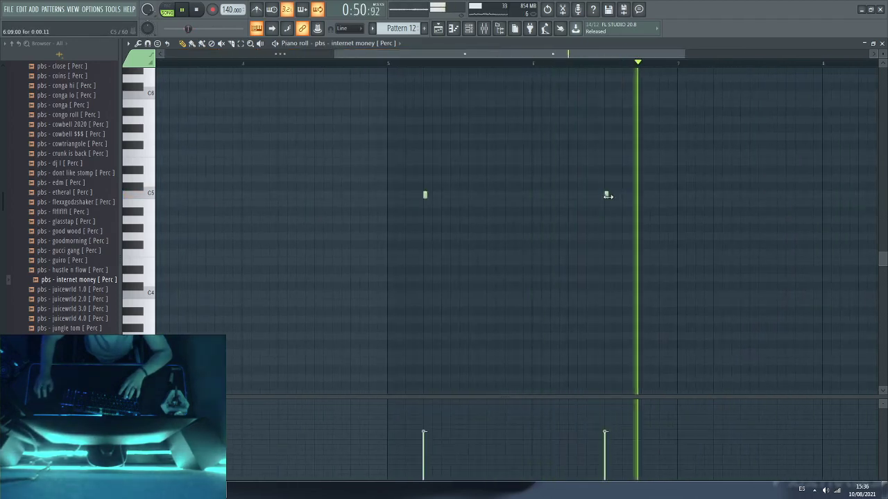
pyautogui.click(753, 197)
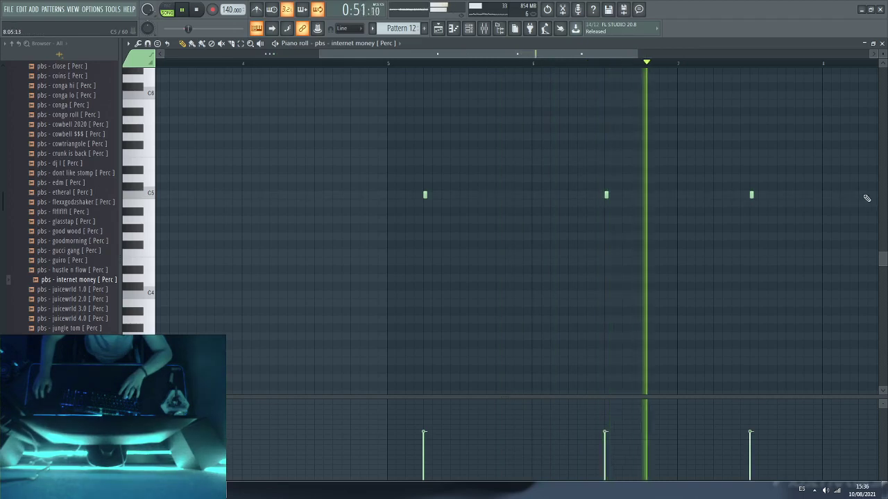
pyautogui.moveTo(512, 53); pyautogui.dragTo(594, 81)
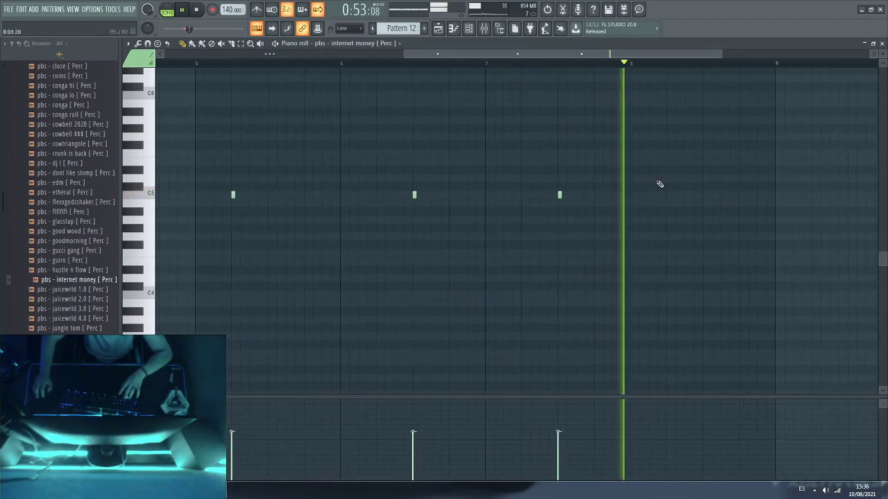
pyautogui.click(686, 195)
pyautogui.moveTo(689, 195); pyautogui.dragTo(695, 194)
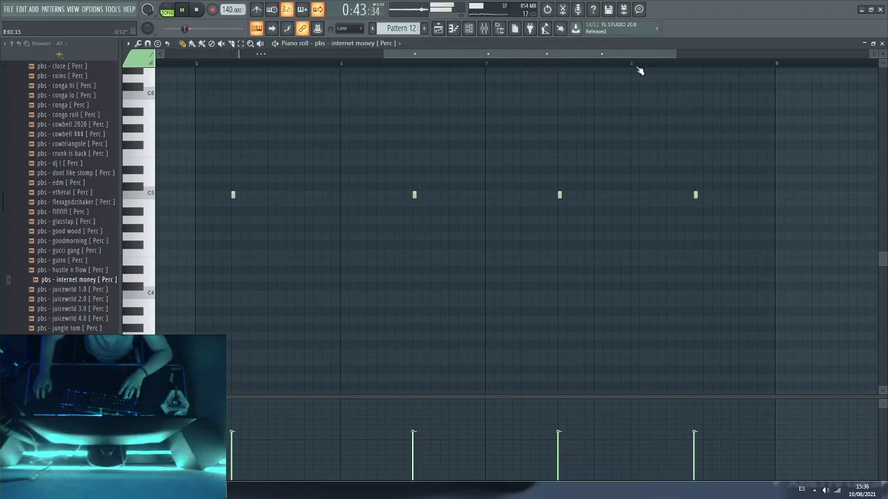
# Step: Move the bar 7 note to step 5 and delete the bar 6 note
pyautogui.moveTo(415, 196); pyautogui.dragTo(379, 195)
pyautogui.moveTo(558, 197); pyautogui.dragTo(523, 197)
pyautogui.rightClick(379, 195)
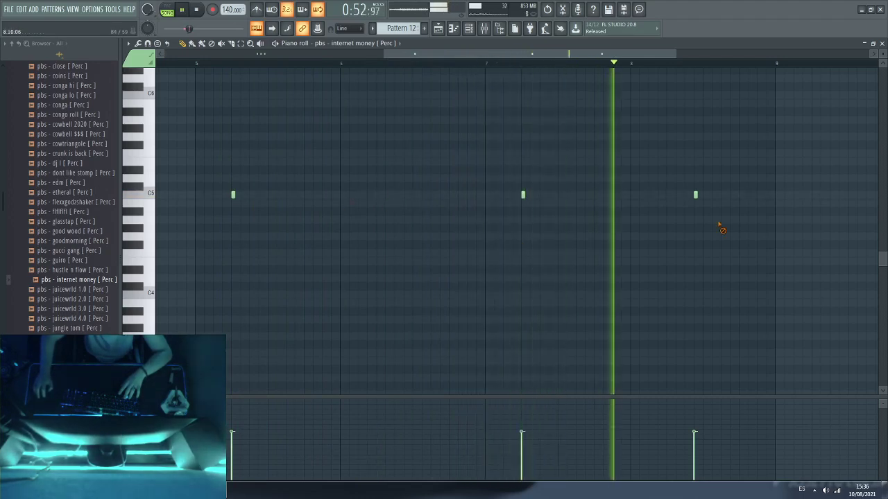
# Step: Delete the C5 note in bar 8 of the pbs - internet money percussion
pyautogui.rightClick(695, 195)
pyautogui.scroll(-3, 672, 176)
pyautogui.scroll(-2, 486, 64)
pyautogui.scroll(-2, 486, 65)
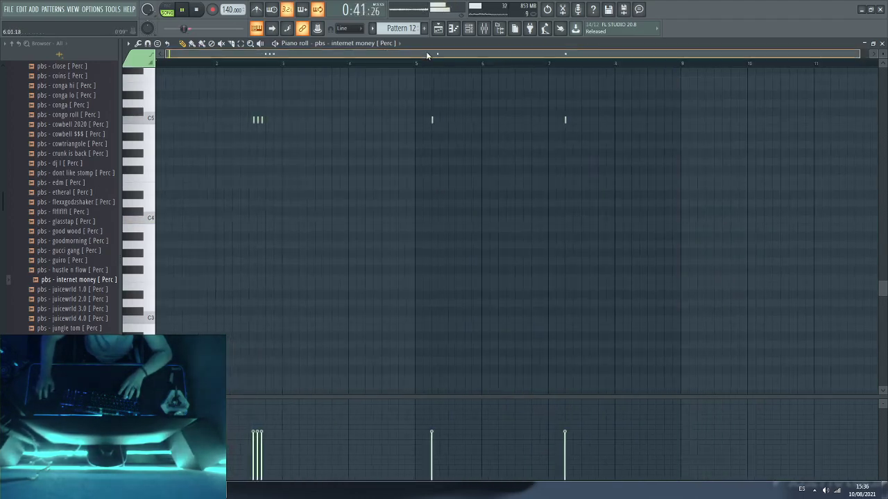
# Step: Open the pbs - cowbell $$$ channel in the piano roll and place a C5 note on step 15 of bar 4
pyautogui.click(469, 28)
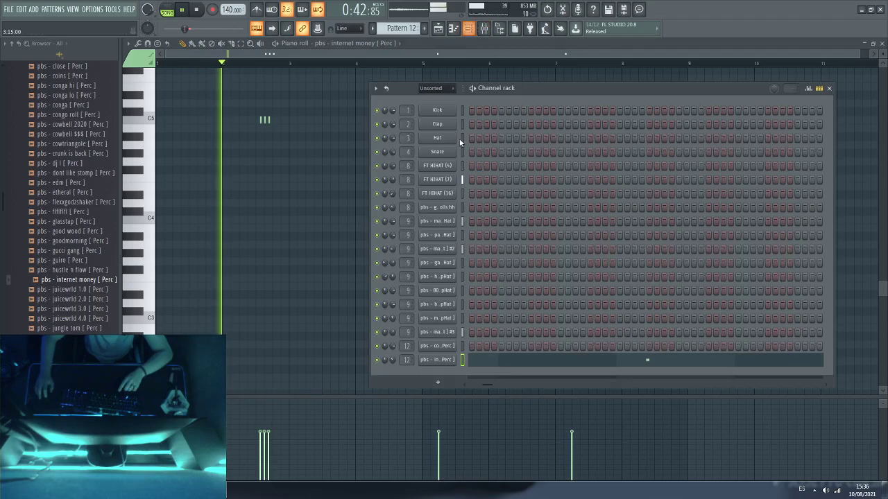
pyautogui.rightClick(457, 341)
pyautogui.click(481, 346)
pyautogui.scroll(2, 343, 174)
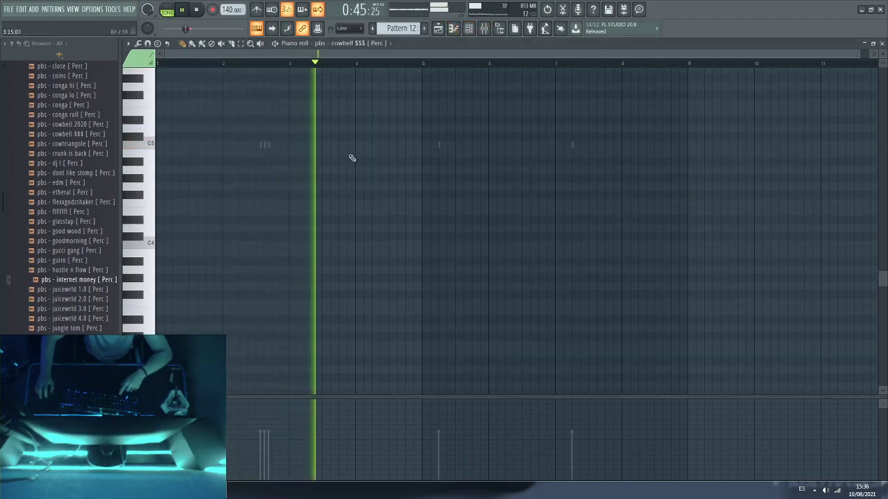
pyautogui.click(412, 147)
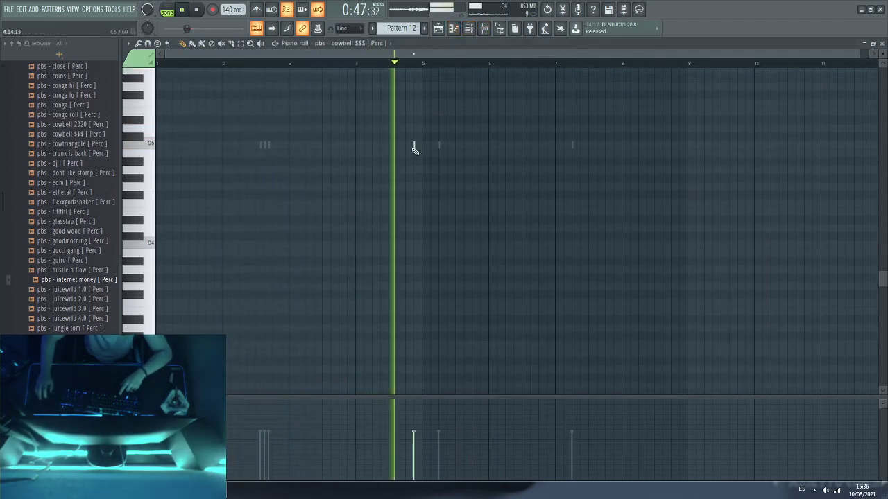
# Step: Audition more percussion samples and add pbs - zap 3.0 to the channel rack as a new channel
pyautogui.click(471, 30)
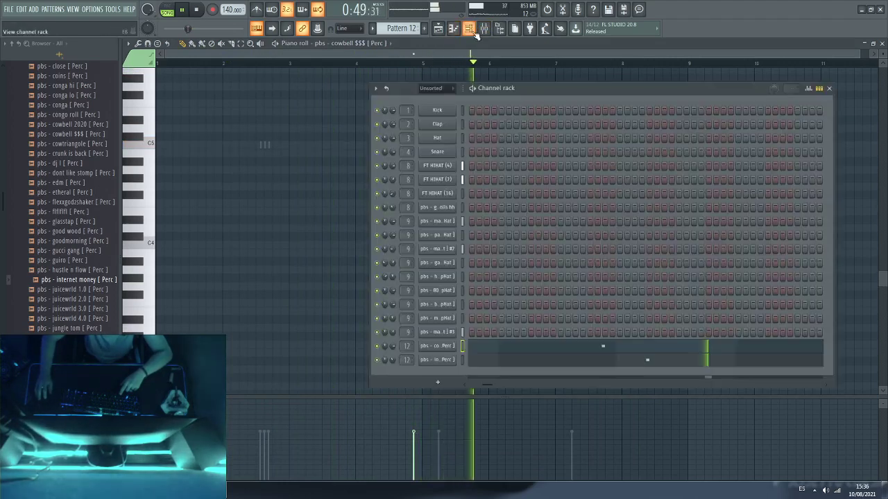
pyautogui.scroll(-8, 57, 316)
pyautogui.scroll(-8, 54, 312)
pyautogui.click(55, 310)
pyautogui.scroll(-8, 54, 312)
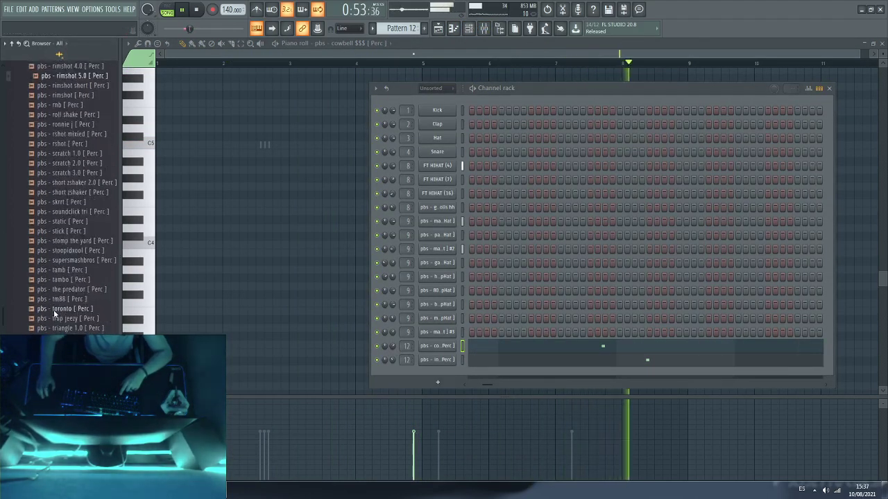
pyautogui.click(55, 310)
pyautogui.scroll(-8, 55, 311)
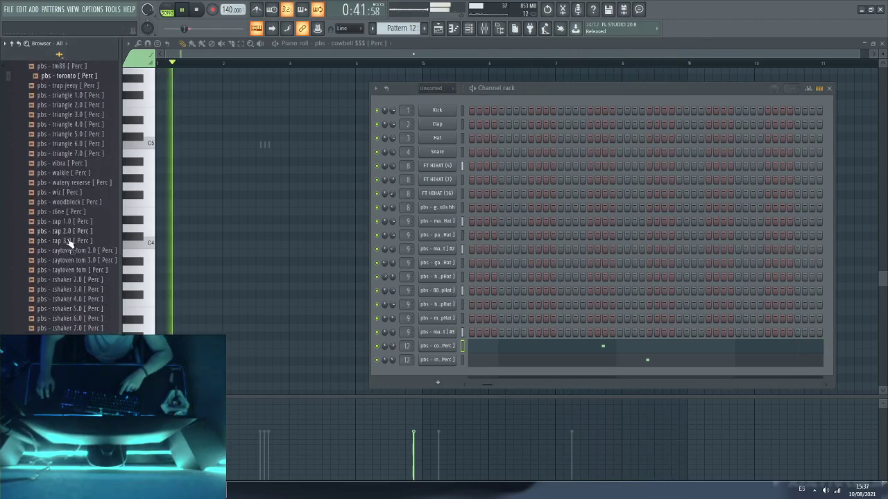
pyautogui.click(66, 222)
pyautogui.click(59, 243)
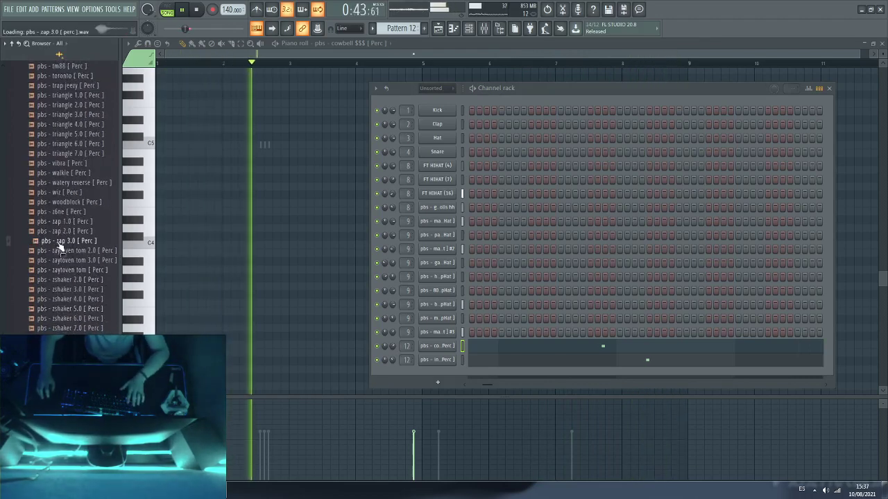
pyautogui.moveTo(59, 249); pyautogui.dragTo(404, 374)
# Step: Open the pbs - zap 3.0 channel in the piano roll and place three C5 notes on steps 14 to 16 of bar 2
pyautogui.rightClick(463, 375)
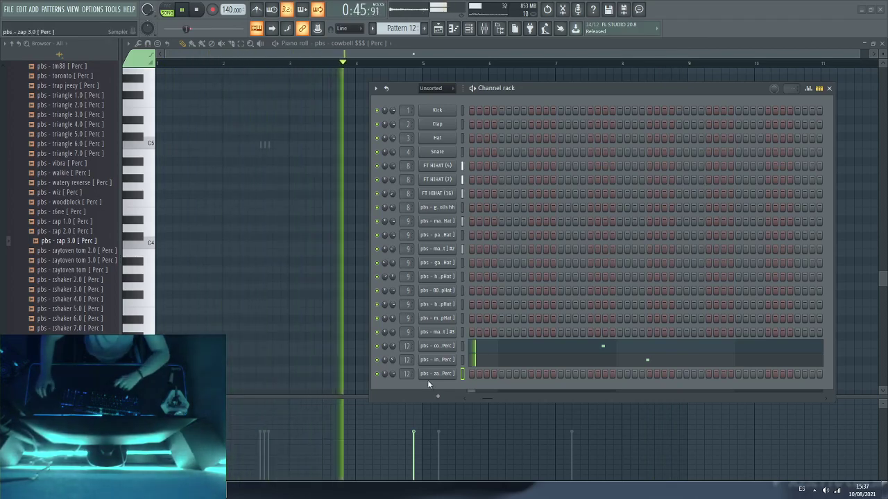
pyautogui.rightClick(444, 375)
pyautogui.click(462, 346)
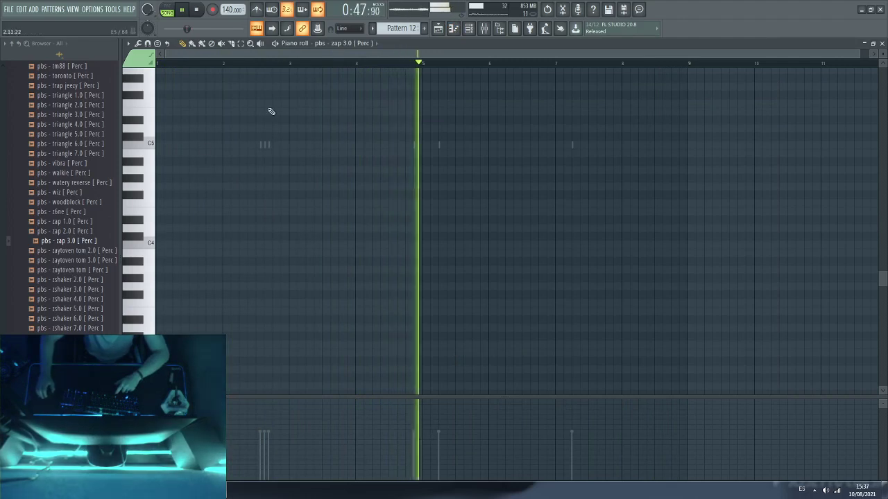
pyautogui.click(158, 63)
pyautogui.scroll(2, 287, 70)
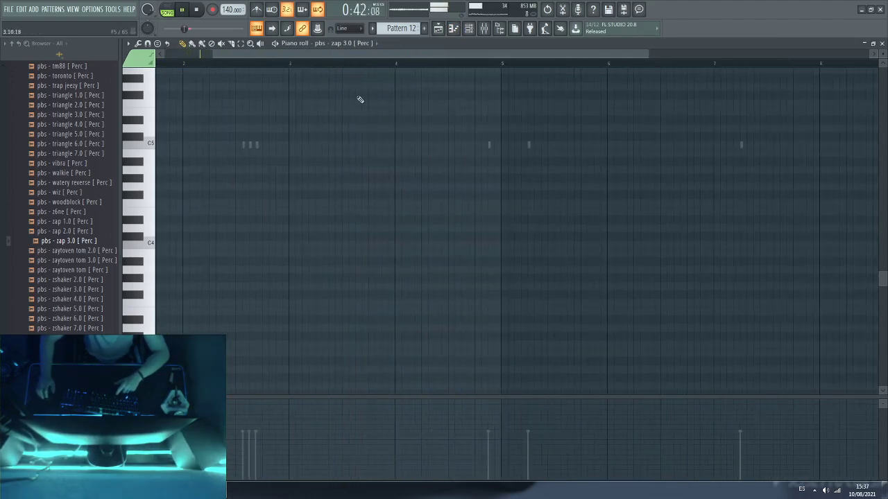
pyautogui.hscroll(-1, 265, 67)
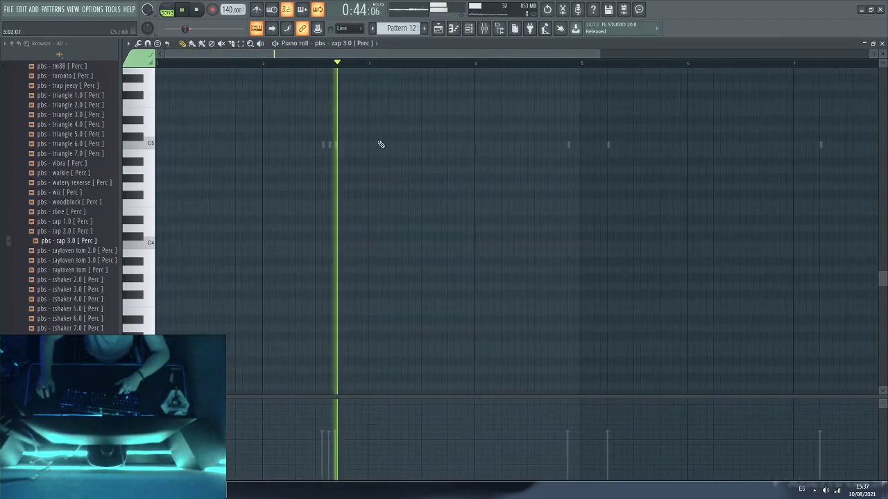
pyautogui.press('space')
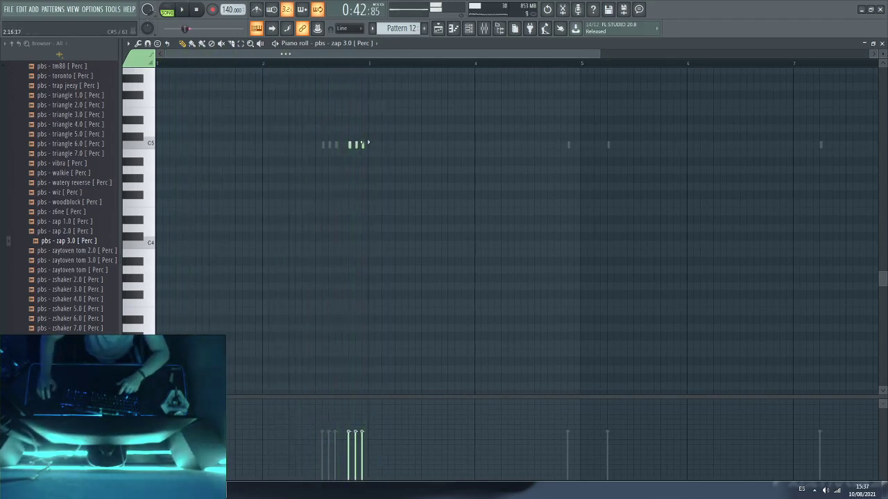
# Step: Shift the three-note run to steps 1 to 3 of bar 3 by adding notes at its end and deleting the earliest ones
pyautogui.press('space')
pyautogui.click(369, 146)
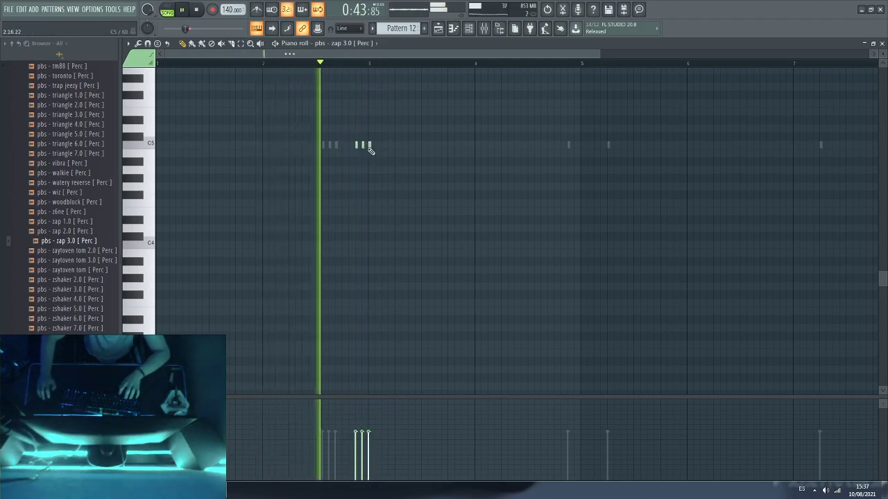
pyautogui.rightClick(356, 147)
pyautogui.press('space')
pyautogui.press('space')
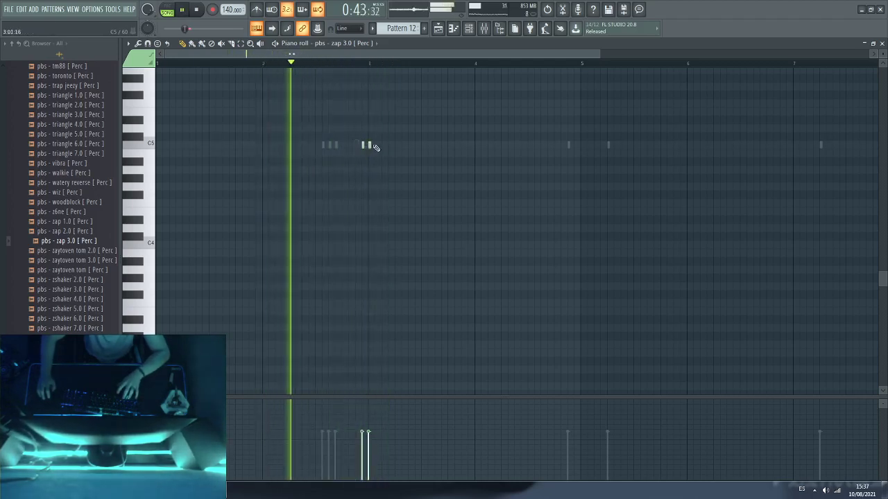
pyautogui.click(375, 146)
pyautogui.rightClick(362, 145)
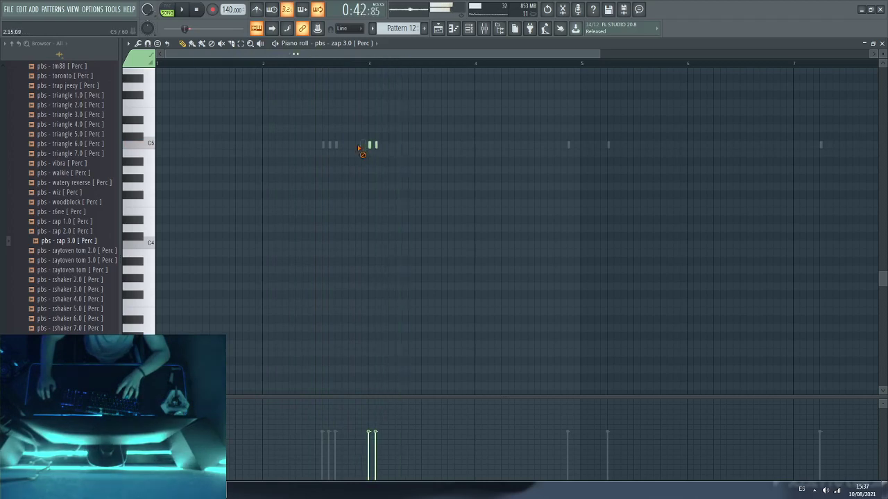
pyautogui.click(382, 146)
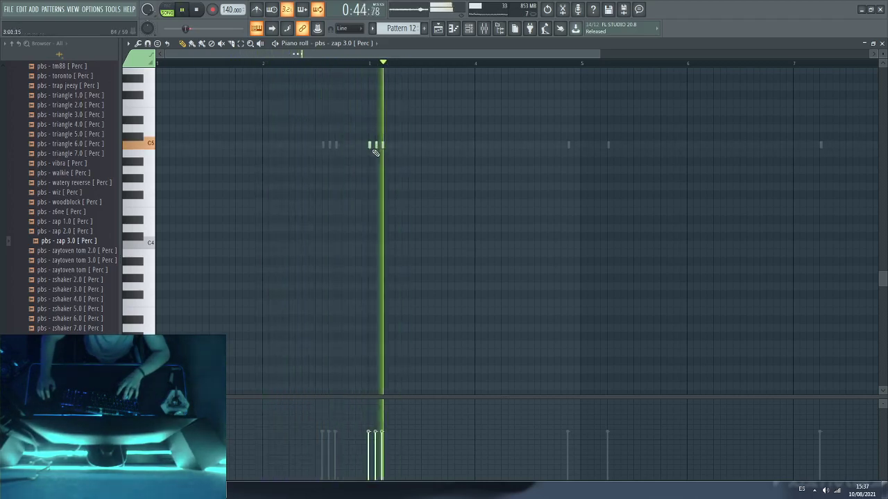
# Step: Move the three C5 notes to steps 13 to 15 of bar 4 and play the beat from just before them
pyautogui.moveTo(386, 140); pyautogui.dragTo(554, 144)
pyautogui.click(533, 63)
pyautogui.press('space')
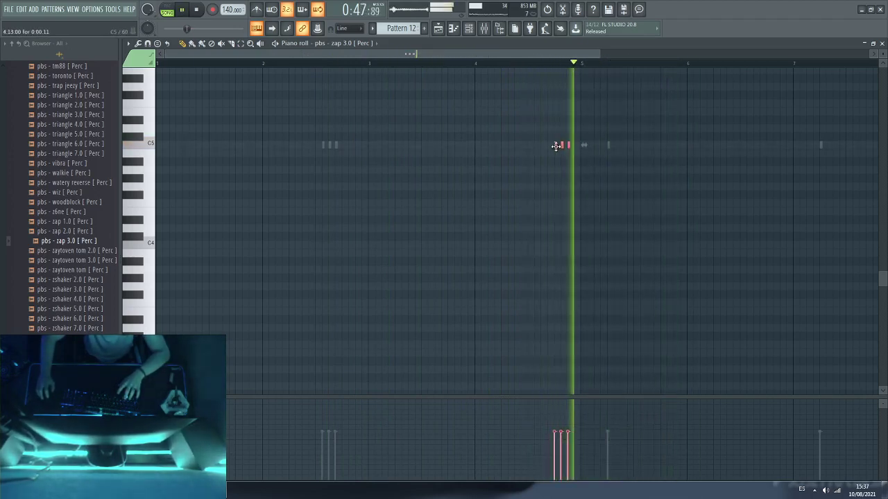
# Step: Add two C5 notes near the end of bar 5 and adjust them by ear to steps 13 and 15
pyautogui.moveTo(522, 55); pyautogui.dragTo(689, 55)
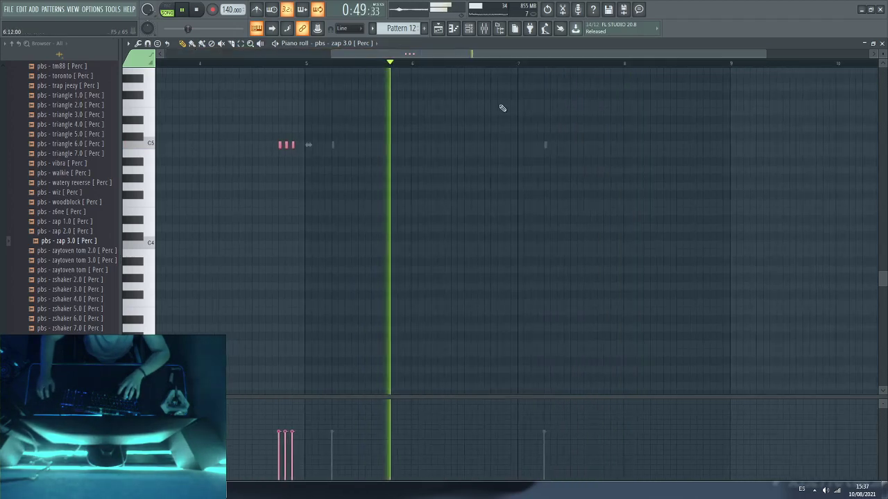
pyautogui.click(399, 145)
pyautogui.click(404, 145)
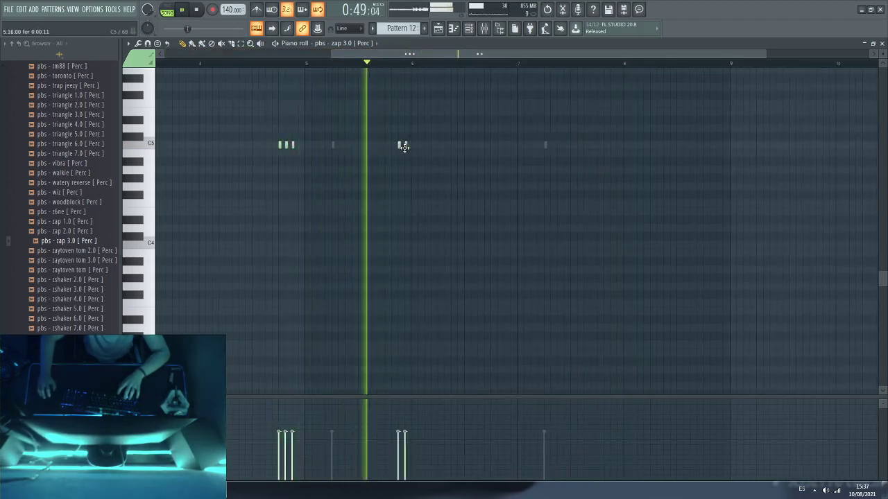
pyautogui.moveTo(404, 145); pyautogui.dragTo(425, 145)
pyautogui.press('space')
pyautogui.scroll(2, 373, 66)
pyautogui.press('space')
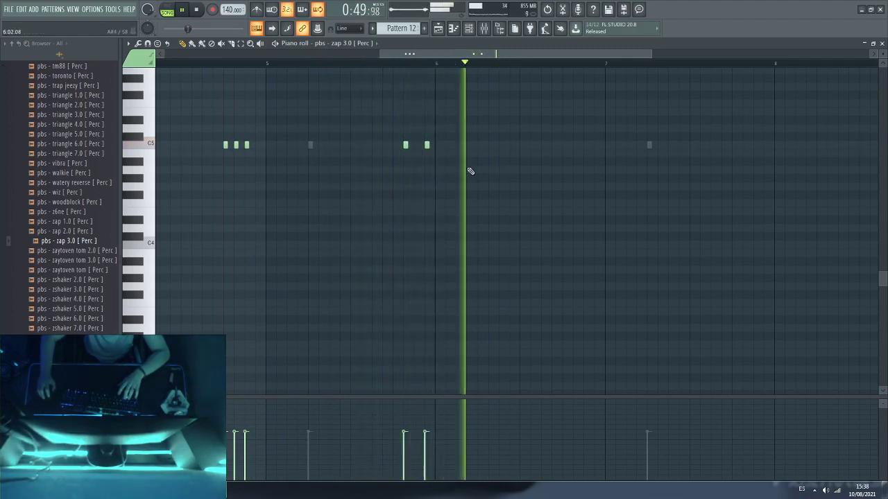
pyautogui.click(418, 145)
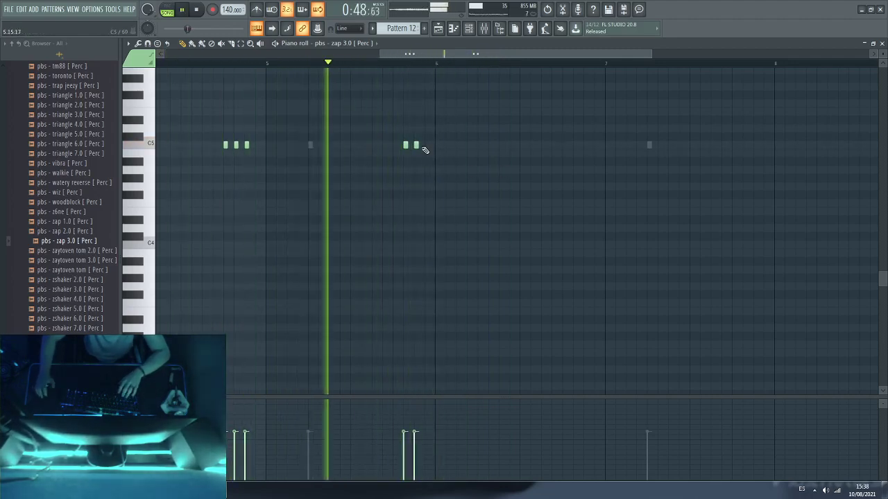
pyautogui.press('space')
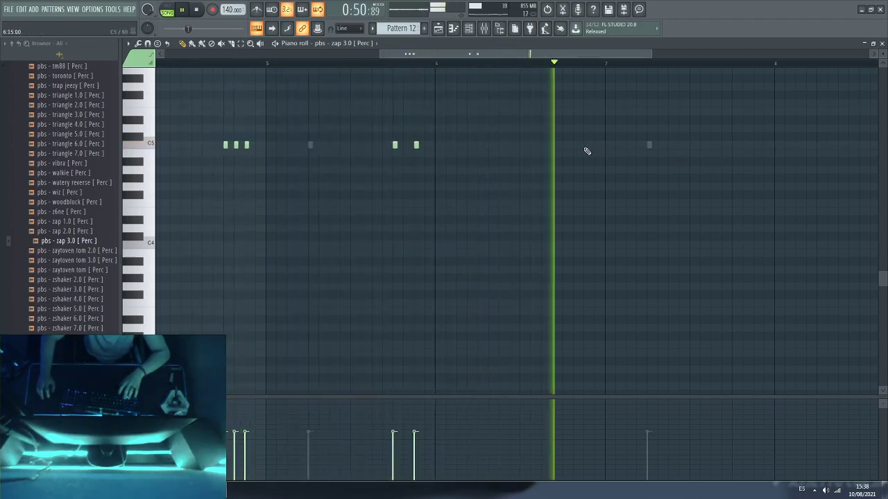
# Step: Place three consecutive C5 notes on steps 13 to 15 of bar 7
pyautogui.click(734, 145)
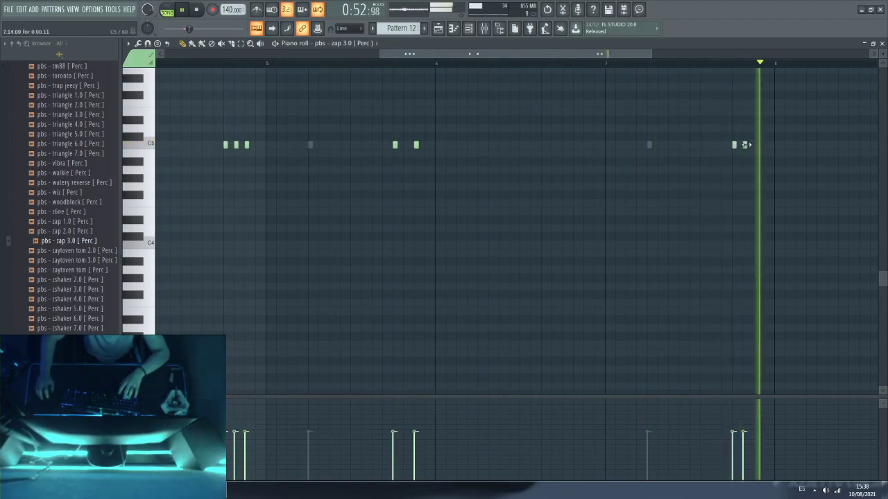
pyautogui.click(745, 145)
pyautogui.click(755, 144)
pyautogui.scroll(-3, 603, 65)
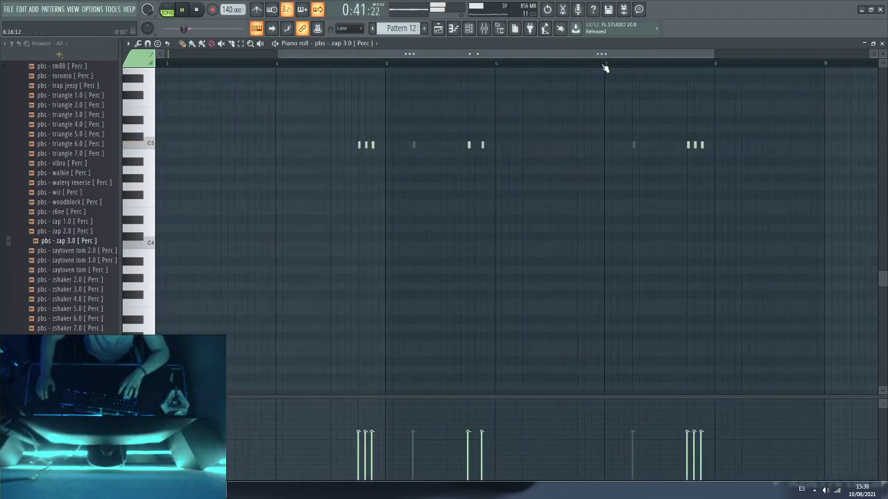
# Step: Audition further percussion samples and add pbs - hustle n flow to the channel rack below the zap channel
pyautogui.click(469, 28)
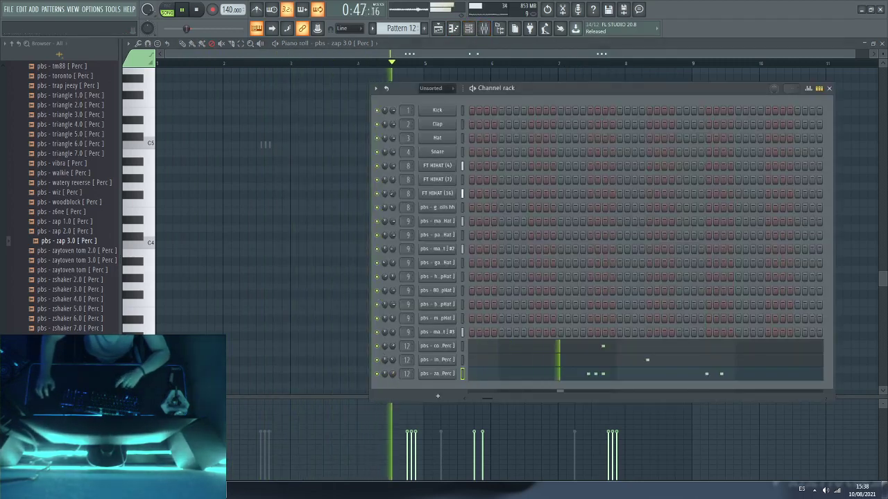
pyautogui.scroll(6, 28, 288)
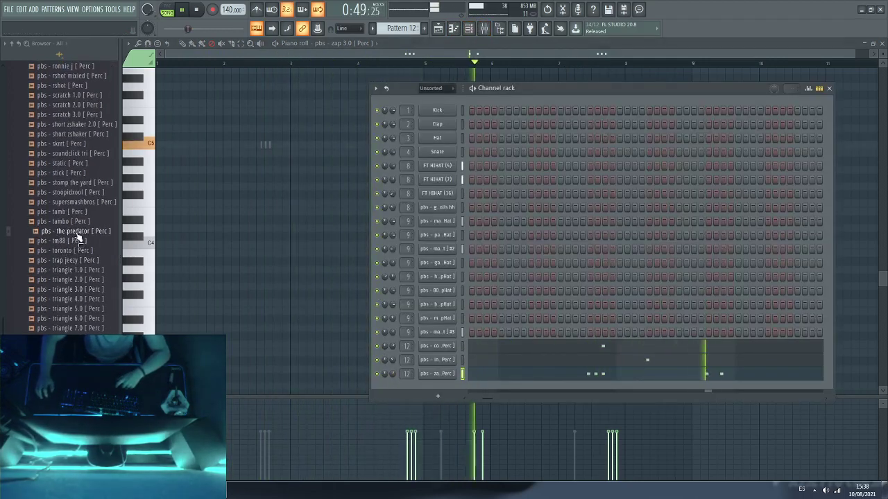
pyautogui.scroll(9, 73, 242)
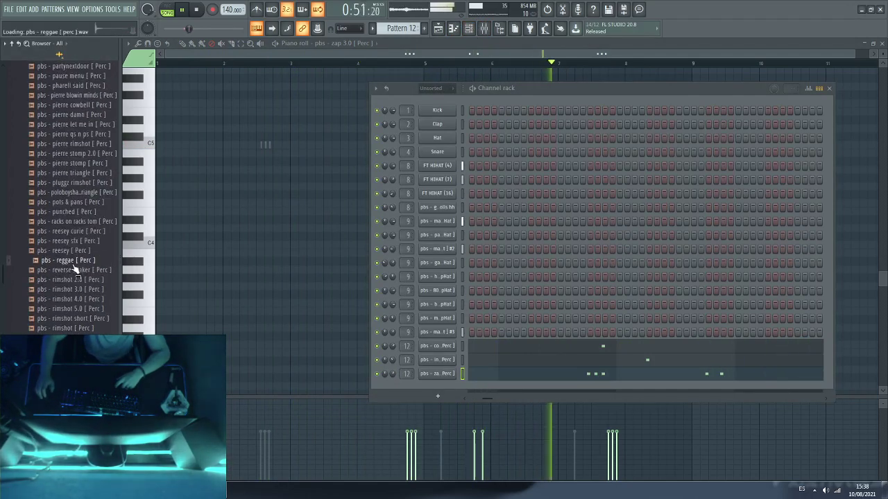
pyautogui.scroll(6, 75, 269)
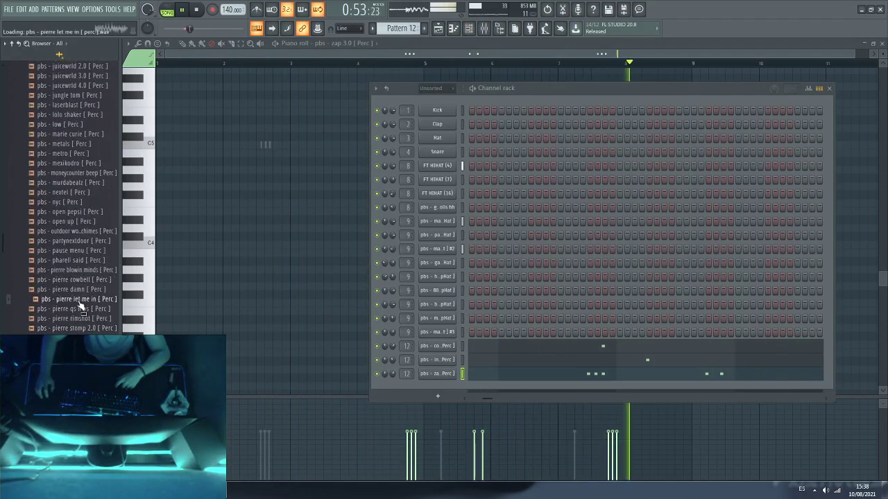
pyautogui.scroll(8, 69, 198)
pyautogui.scroll(6, 49, 263)
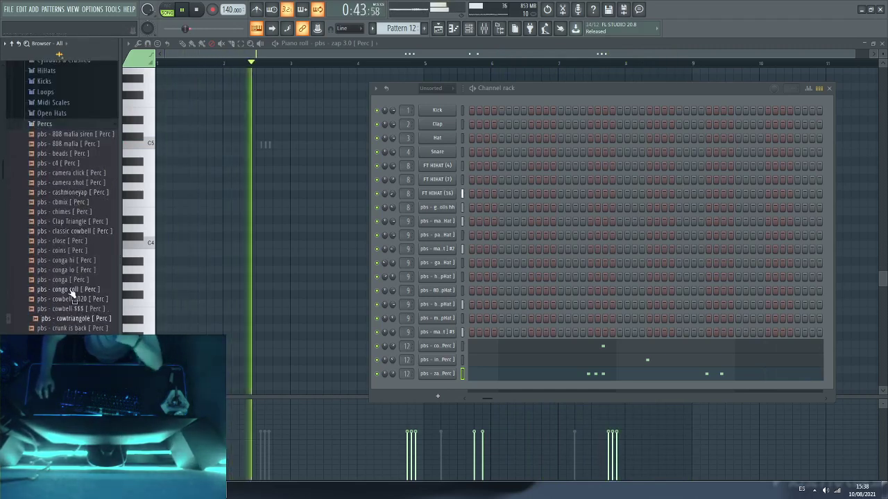
pyautogui.scroll(-4, 68, 289)
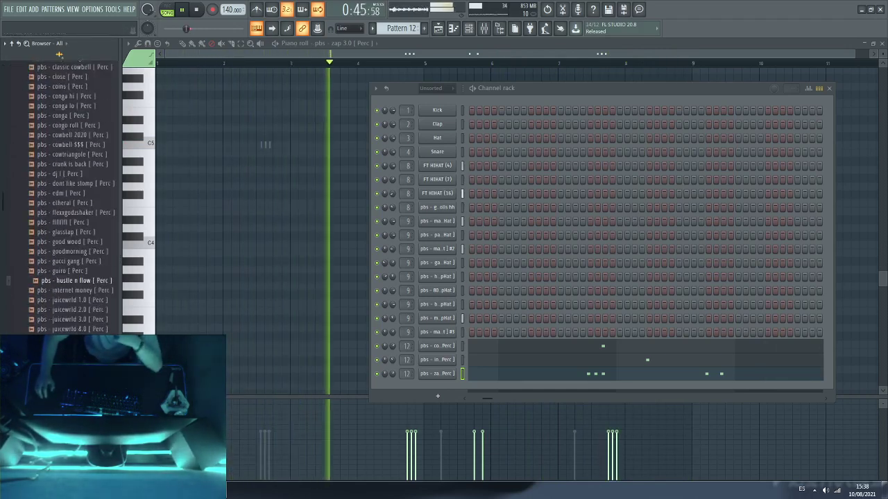
pyautogui.scroll(-2, 76, 298)
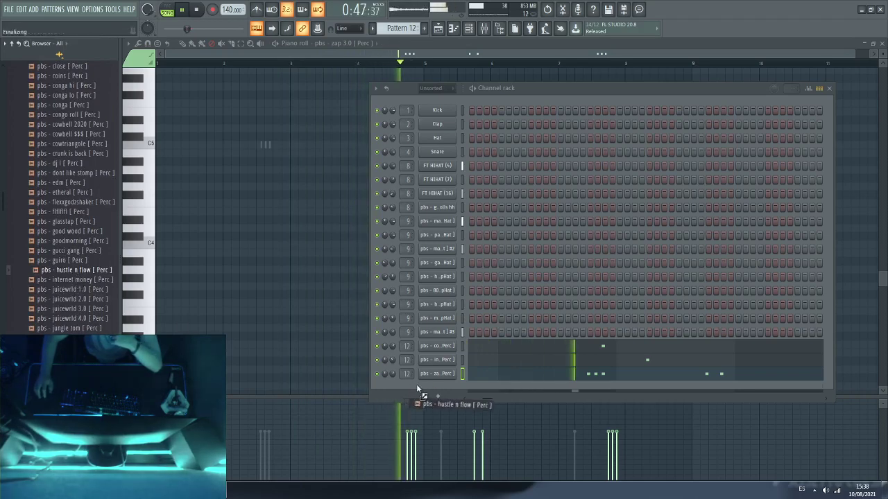
pyautogui.moveTo(418, 388); pyautogui.dragTo(403, 389)
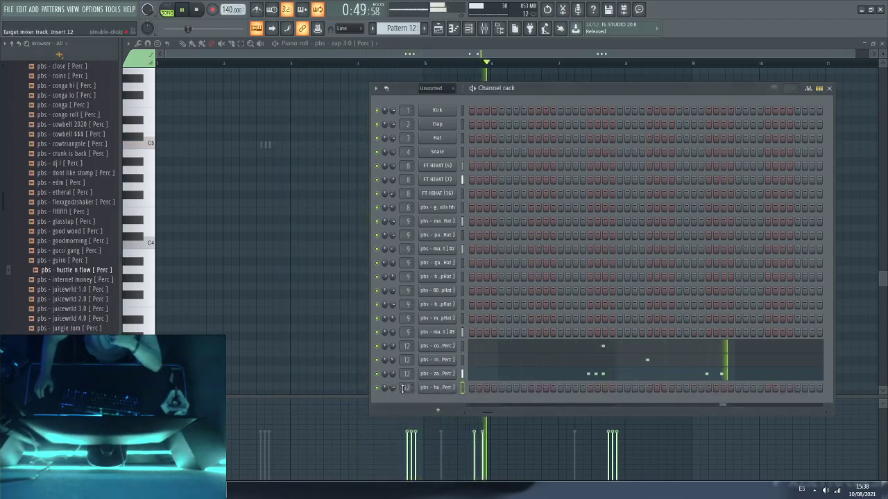
# Step: Place C5 notes for the hustle n flow channel on step 15 of bar 1 and step 7 of bar 8
pyautogui.rightClick(427, 389)
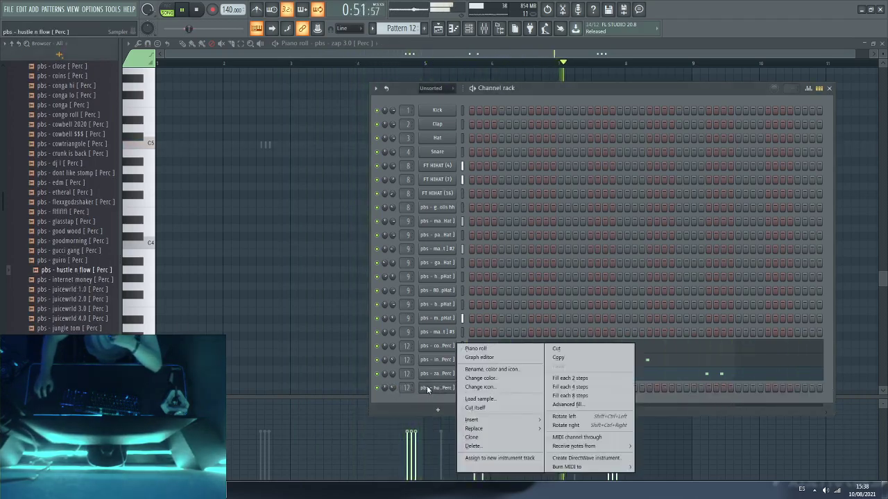
pyautogui.click(482, 348)
pyautogui.press('space')
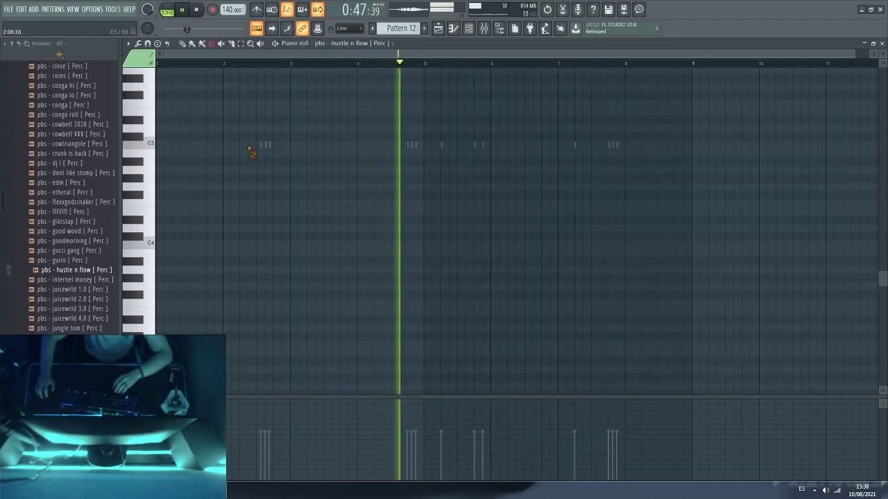
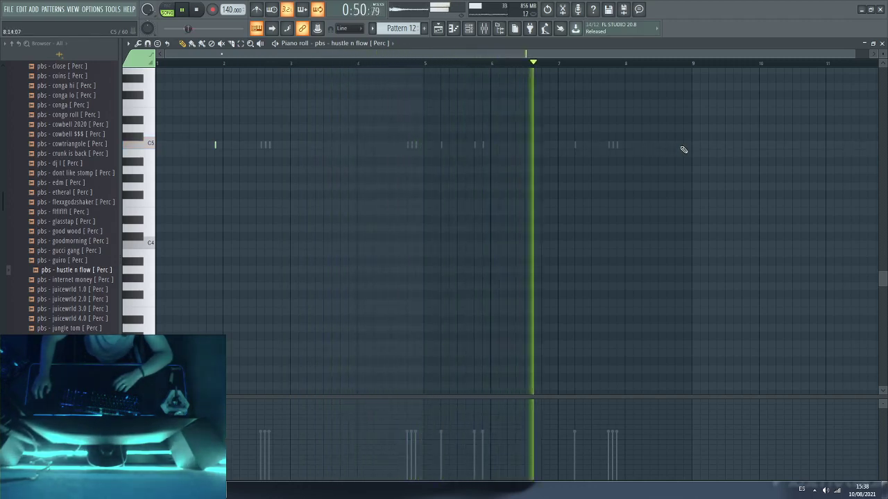
pyautogui.click(650, 144)
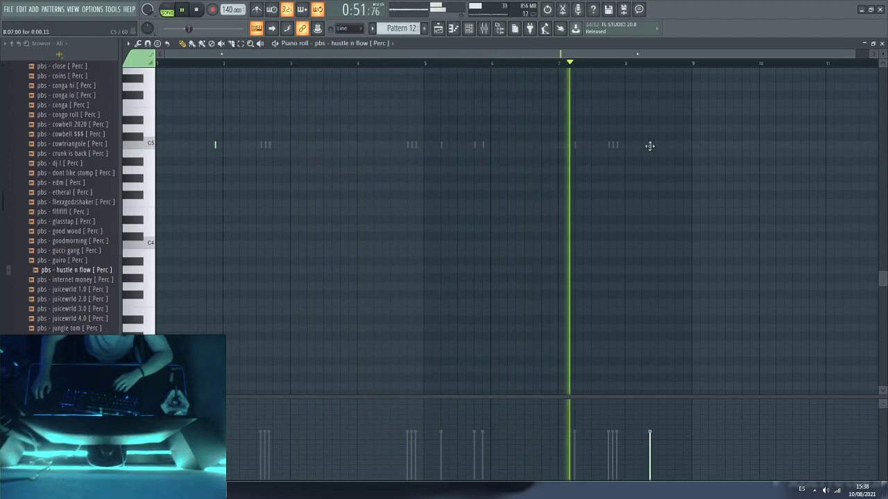
# Step: Audition more percussion samples and add pbs - nextel to the playlist on Track 5 at bar 17
pyautogui.click(474, 28)
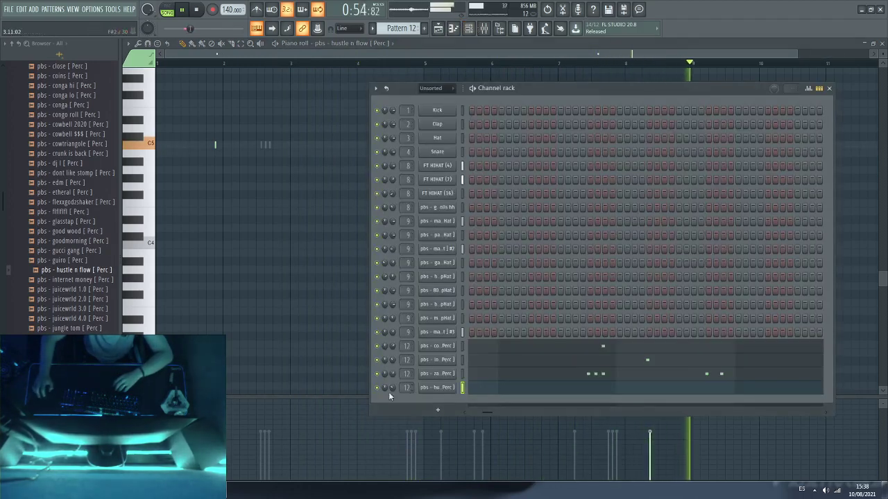
pyautogui.click(52, 318)
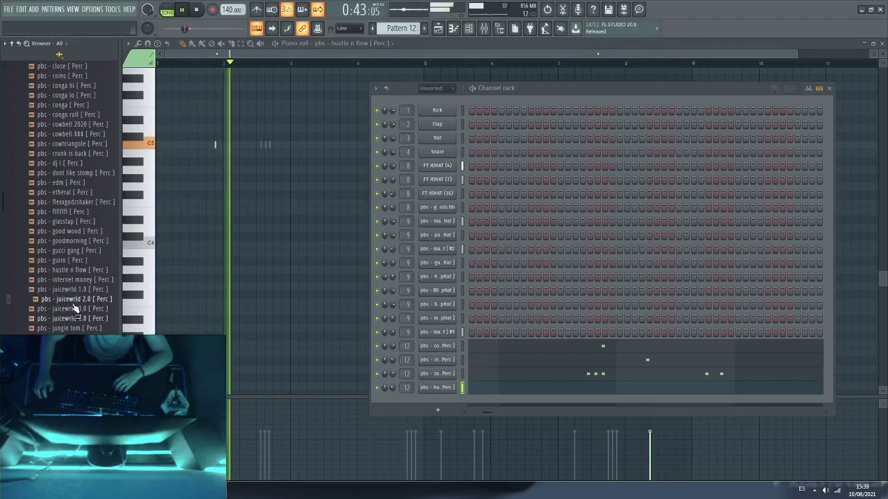
pyautogui.scroll(6, 75, 308)
pyautogui.click(70, 231)
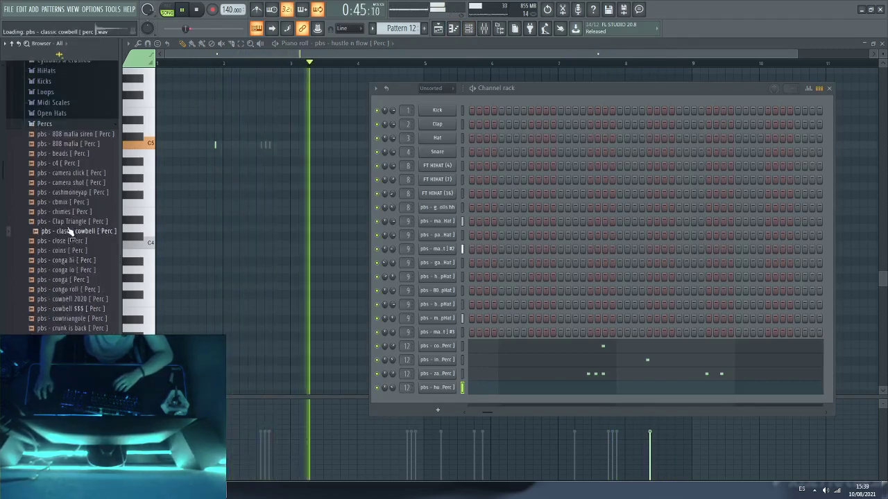
pyautogui.click(72, 154)
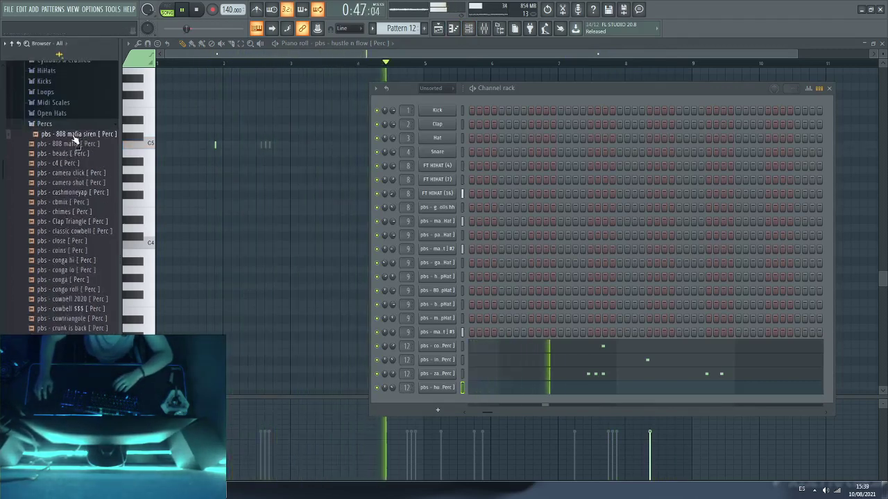
pyautogui.scroll(-6, 70, 194)
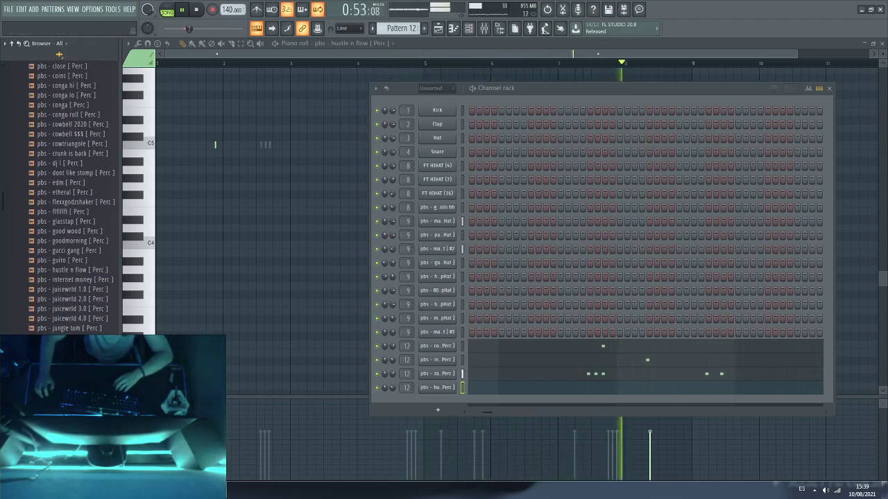
pyautogui.scroll(-6, 76, 208)
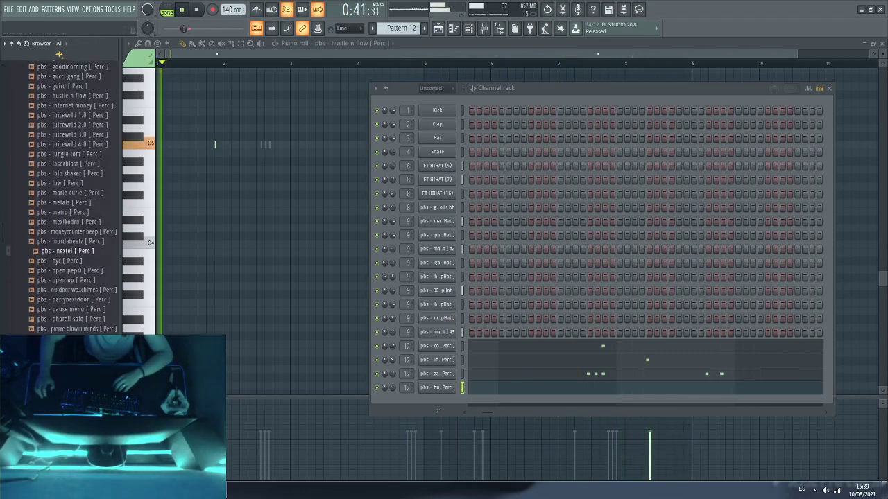
pyautogui.press('F5')
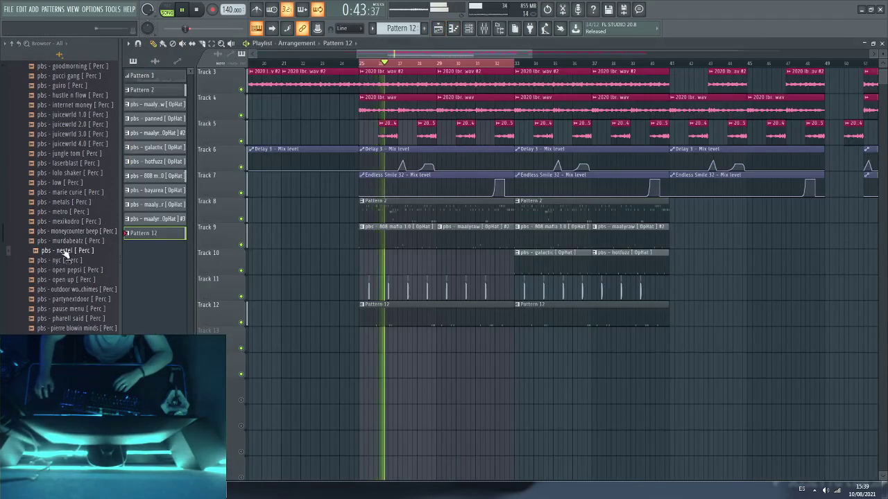
pyautogui.moveTo(65, 253); pyautogui.dragTo(331, 279)
pyautogui.moveTo(356, 126); pyautogui.dragTo(356, 125)
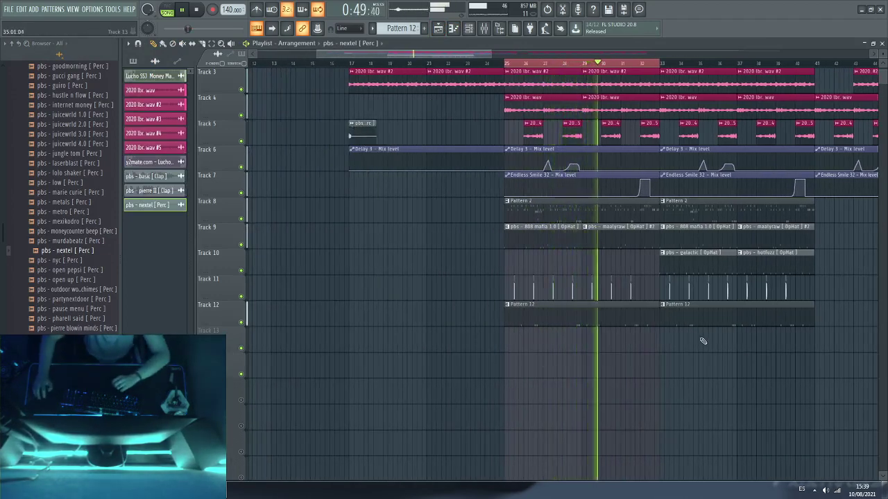
# Step: Return to Pattern 12 and add pbs - zay ahh 3.0 from the Voxs folder to the channel rack below hustle n flow
pyautogui.doubleClick(584, 307)
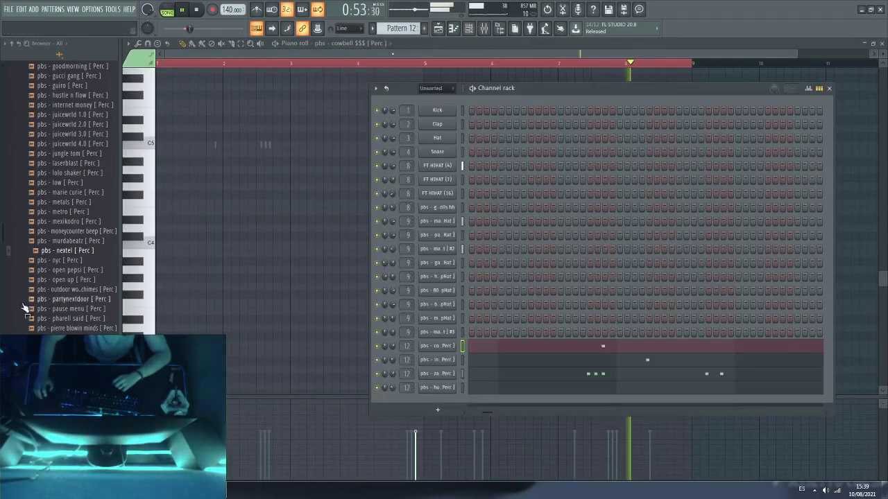
pyautogui.scroll(12, 26, 308)
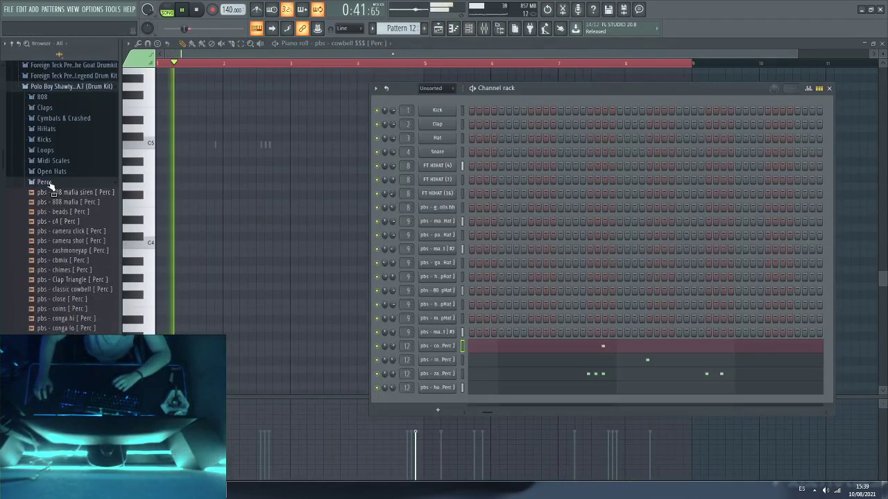
pyautogui.click(50, 180)
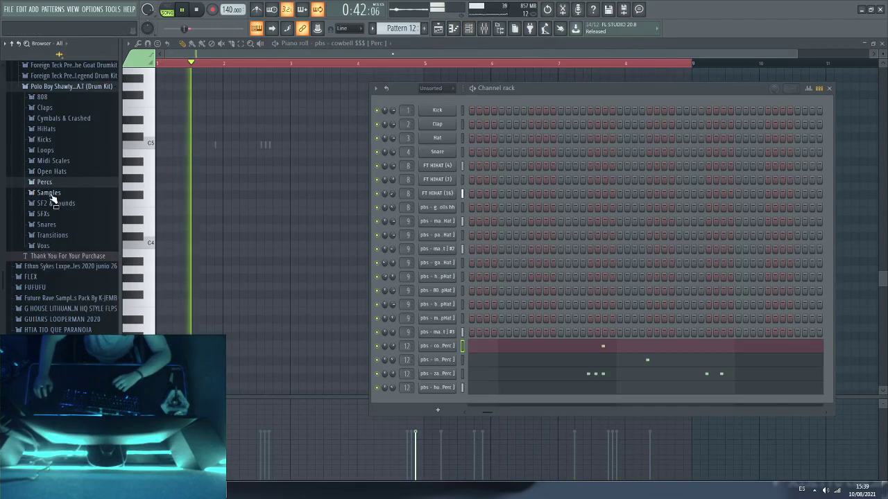
pyautogui.click(68, 244)
pyautogui.scroll(-8, 62, 262)
pyautogui.scroll(-10, 60, 267)
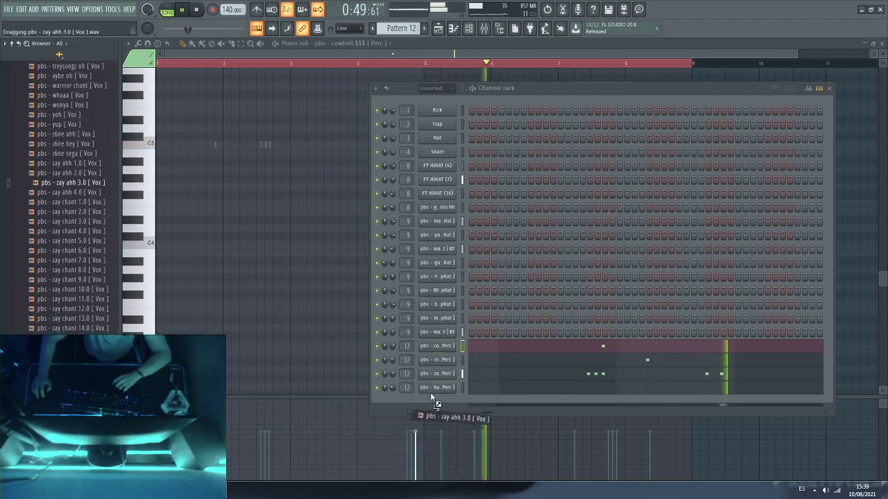
pyautogui.moveTo(431, 393); pyautogui.dragTo(429, 397)
# Step: Route the zay ahh 3.0 channel to mixer track 12 and settle its single C5 note on step 5 of bar 5
pyautogui.rightClick(438, 402)
pyautogui.click(484, 348)
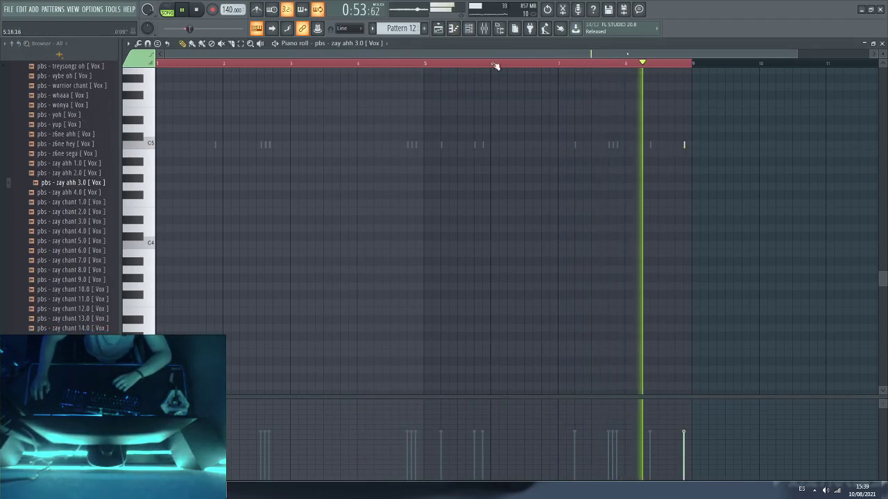
pyautogui.press('F6')
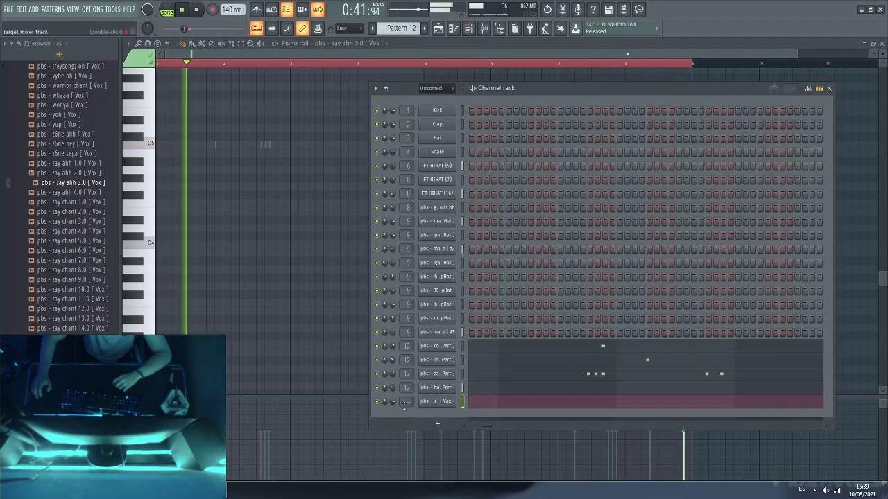
pyautogui.press('F6')
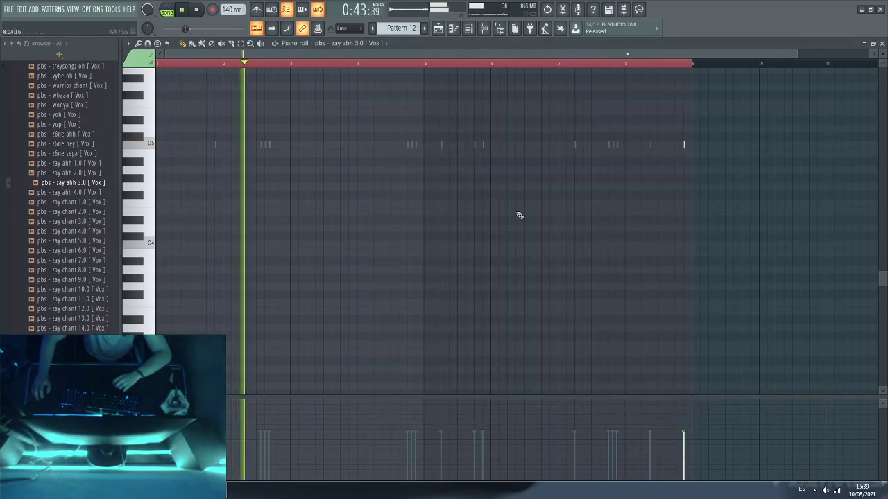
pyautogui.rightClick(684, 145)
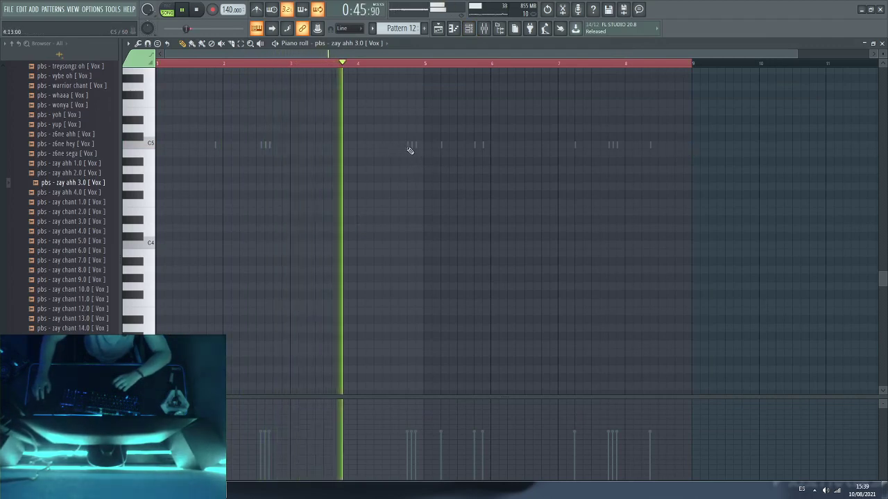
pyautogui.click(442, 145)
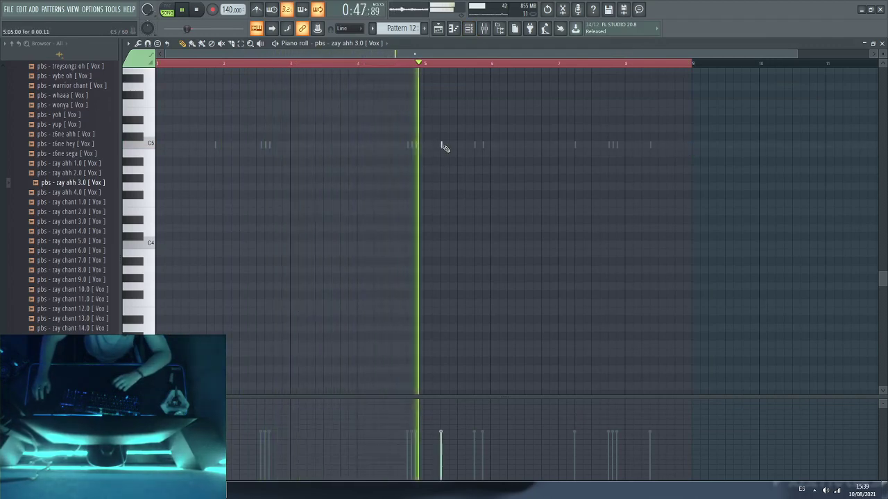
# Step: Add pbs - zay chant 1.0 and 2.0 to the channel rack, routed to mixer track 12 with 2.0 panned left
pyautogui.click(470, 30)
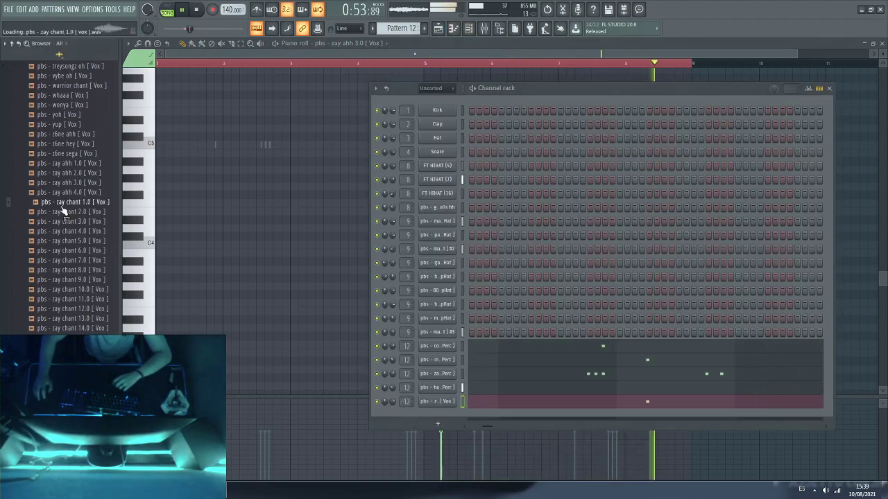
pyautogui.moveTo(64, 218); pyautogui.dragTo(427, 419)
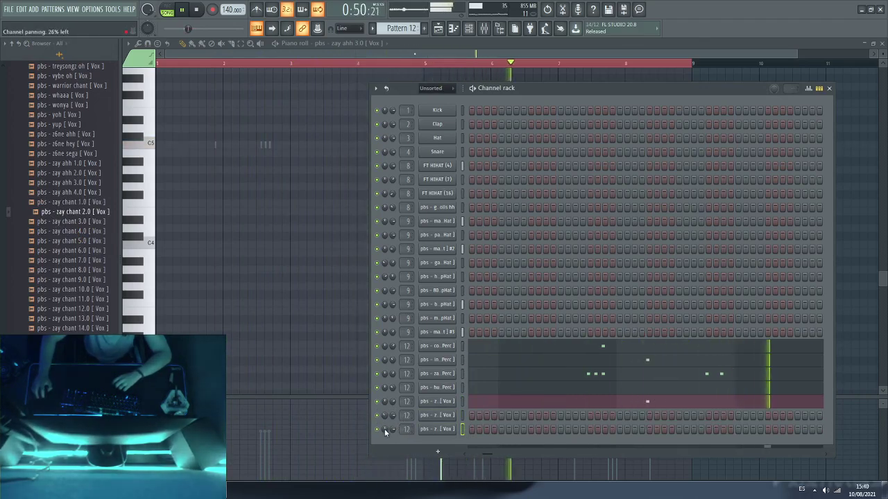
# Step: Place C5 notes for zay chant 1.0 on bar 3 step 5, bar 4 step 11, bar 6 step 3 and bar 7 step 1
pyautogui.rightClick(452, 426)
pyautogui.click(474, 351)
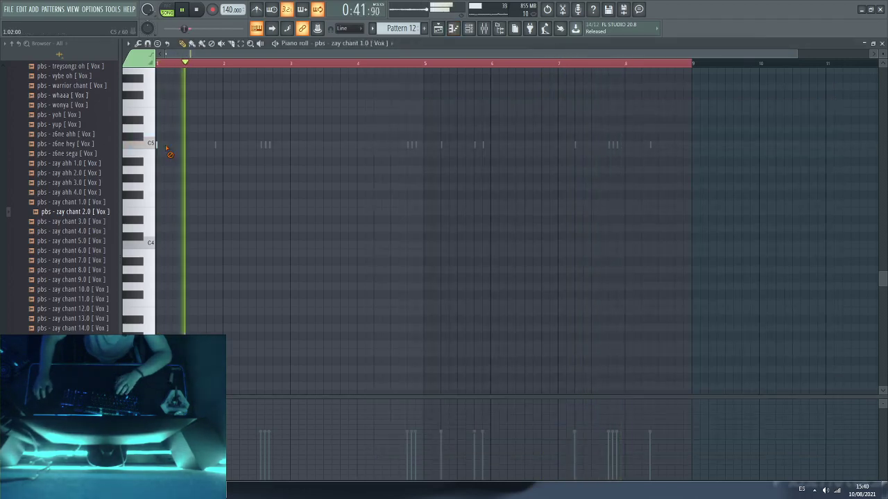
pyautogui.click(307, 145)
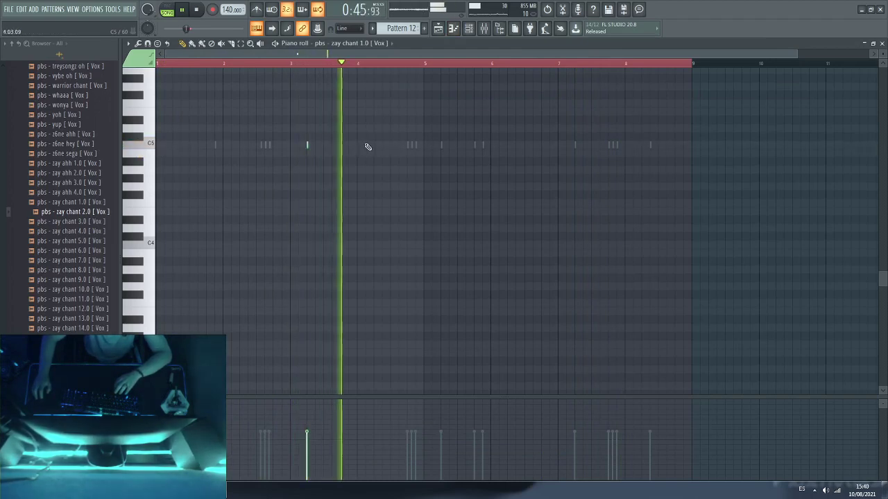
pyautogui.click(404, 147)
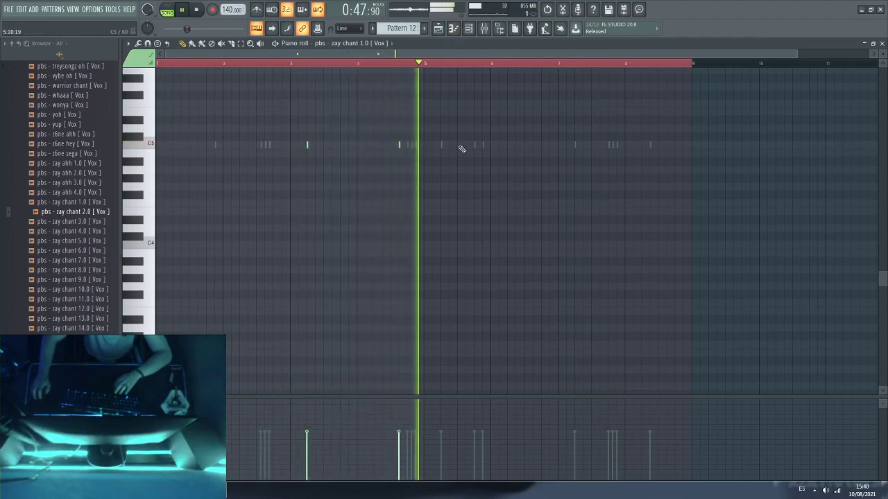
pyautogui.click(499, 145)
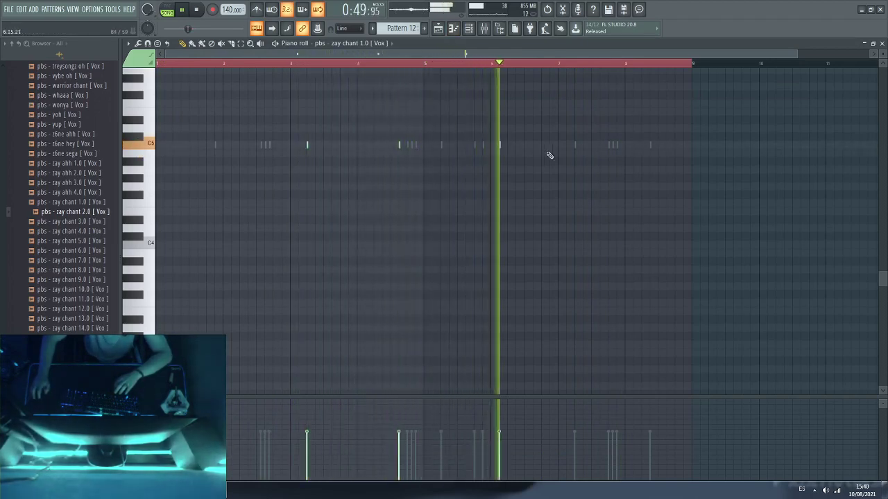
pyautogui.click(564, 146)
pyautogui.moveTo(564, 145); pyautogui.dragTo(558, 145)
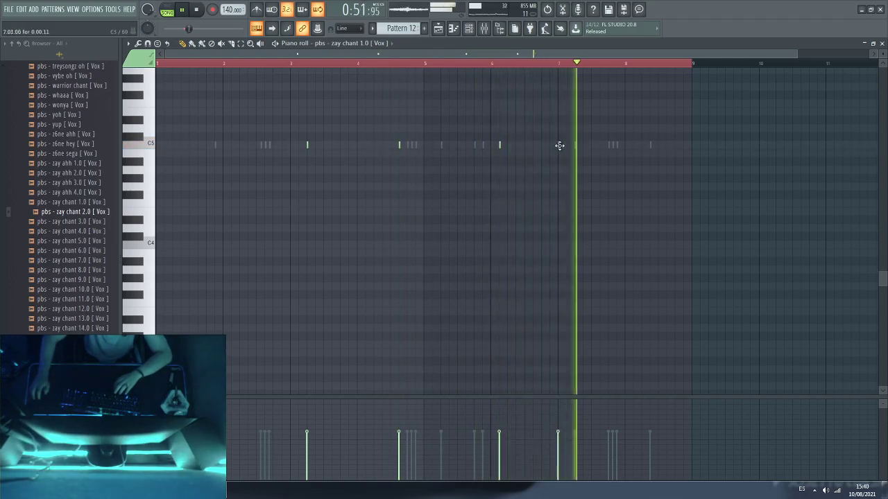
pyautogui.press('space')
# Step: Place C5 notes for zay chant 2.0 by ear on step 11 of bar 3 and step 1 of bar 5
pyautogui.click(484, 29)
pyautogui.press('space')
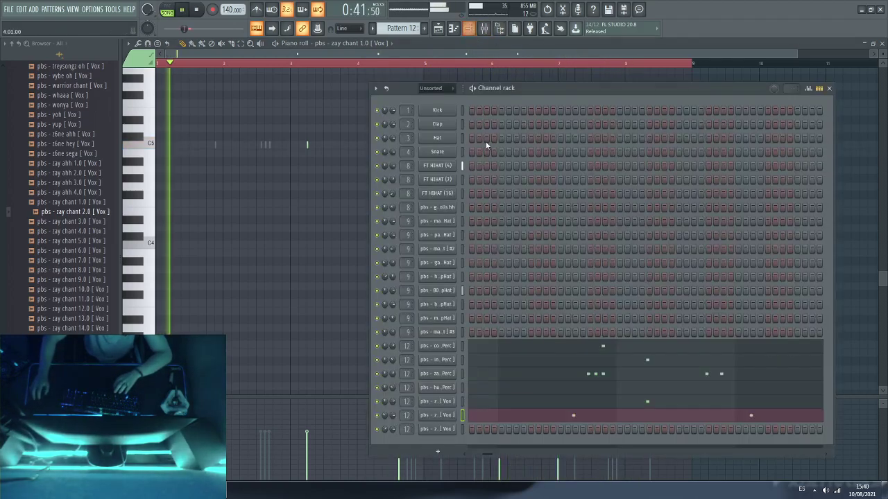
pyautogui.rightClick(427, 451)
pyautogui.click(465, 348)
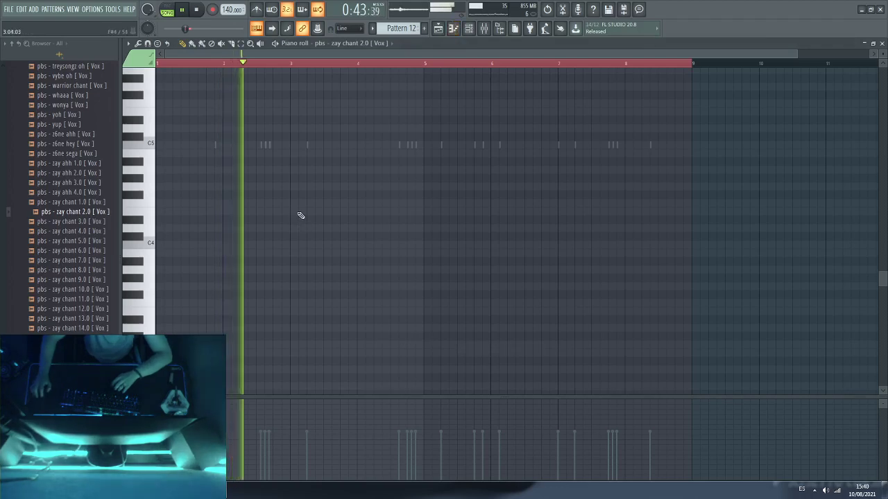
pyautogui.click(332, 149)
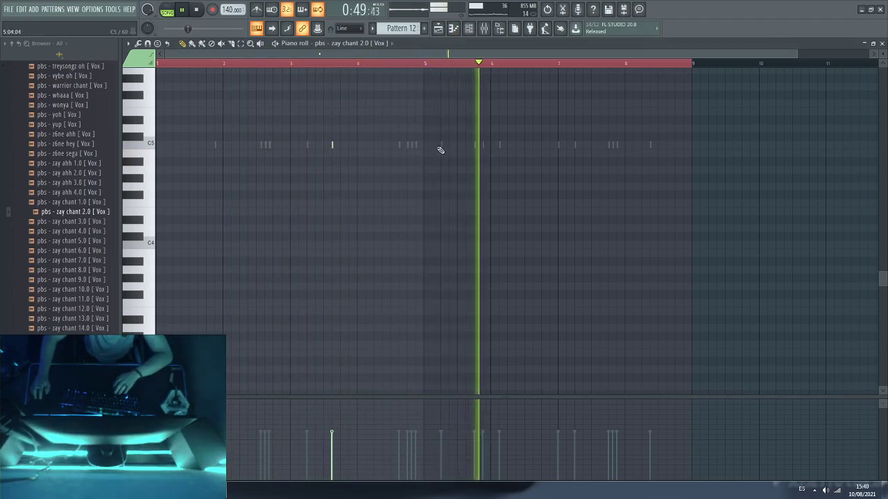
pyautogui.click(382, 63)
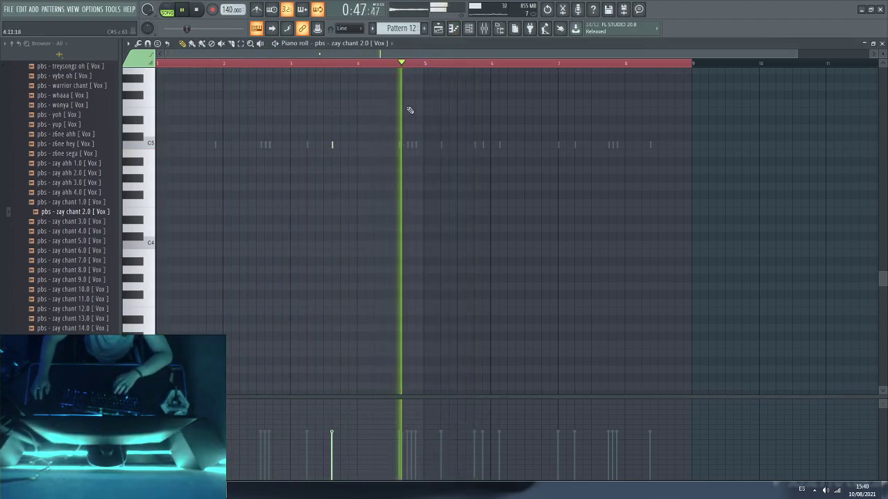
pyautogui.click(432, 146)
pyautogui.moveTo(432, 146); pyautogui.dragTo(423, 146)
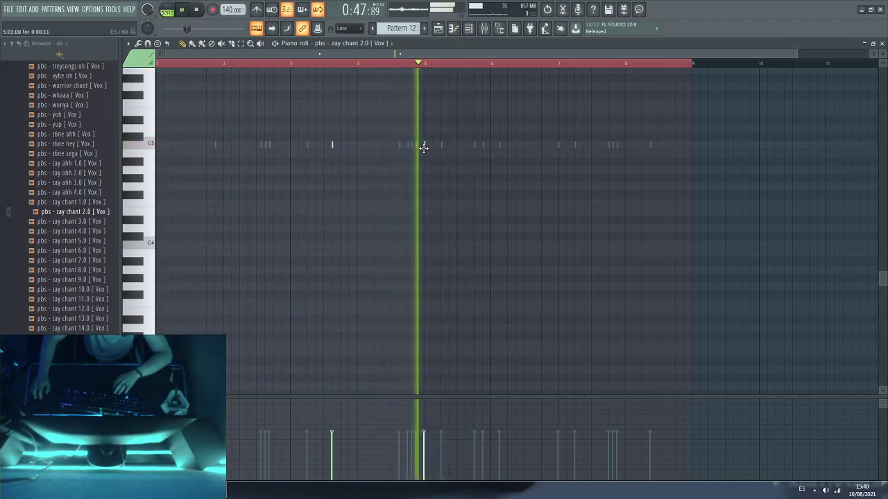
# Step: Add three C5 notes for zay chant 2.0 on bar 6 step 9, bar 7 step 11 and bar 8 step 13
pyautogui.click(528, 145)
pyautogui.click(600, 146)
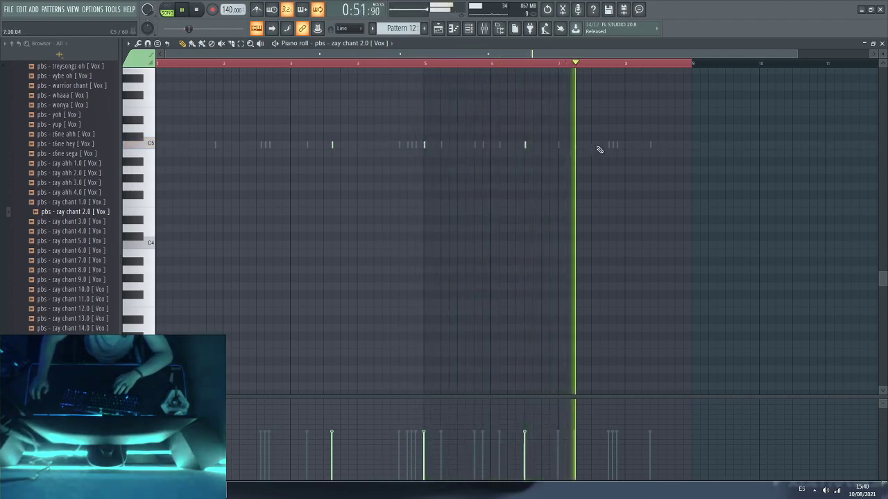
pyautogui.click(678, 145)
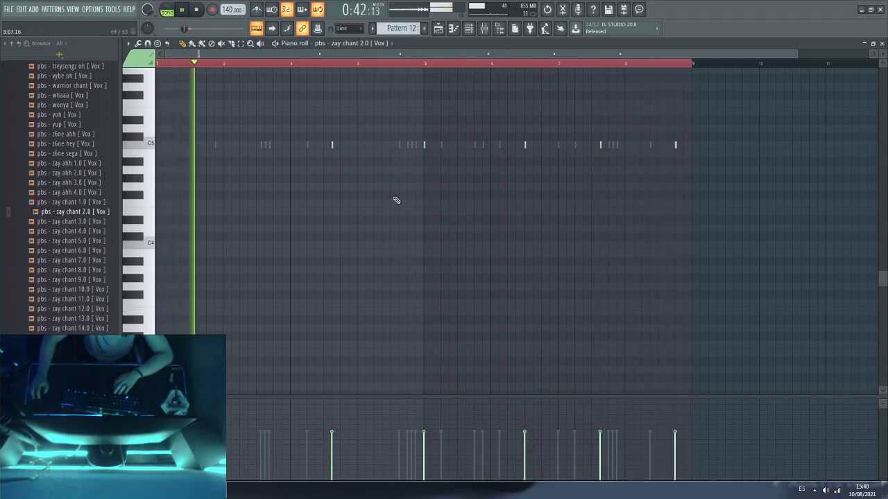
# Step: Replace the sample of the zay chant 2.0 channel with pbs - zay chant 4.0
pyautogui.click(64, 241)
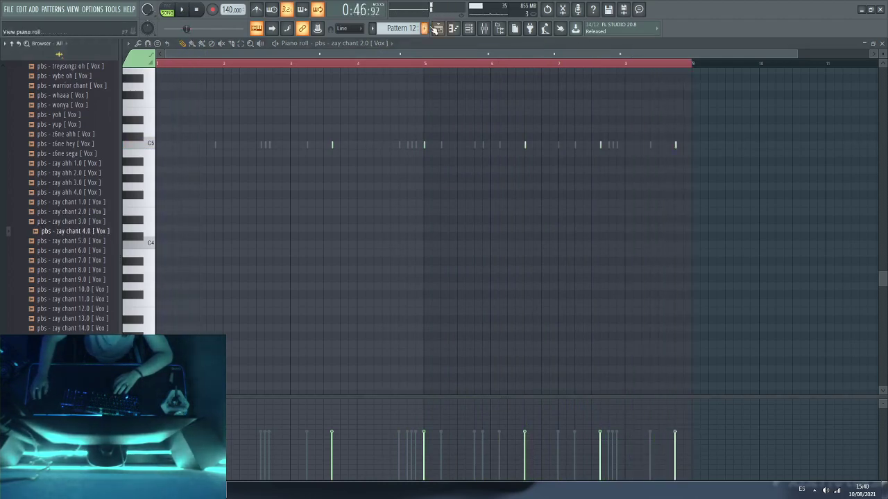
pyautogui.press('space')
pyautogui.click(468, 29)
pyautogui.moveTo(74, 234); pyautogui.dragTo(445, 430)
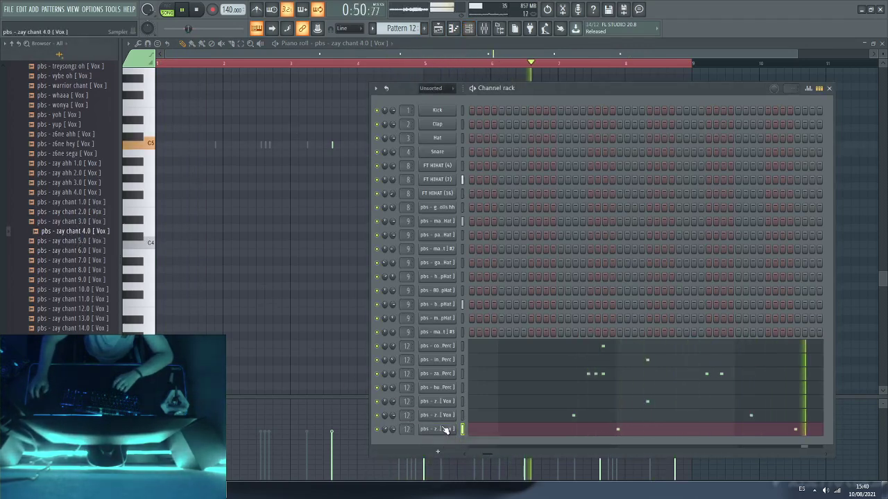
# Step: Add a C5 note for zay chant 1.0 on bar 4 step 1 in Pattern 12
pyautogui.rightClick(444, 420)
pyautogui.click(466, 346)
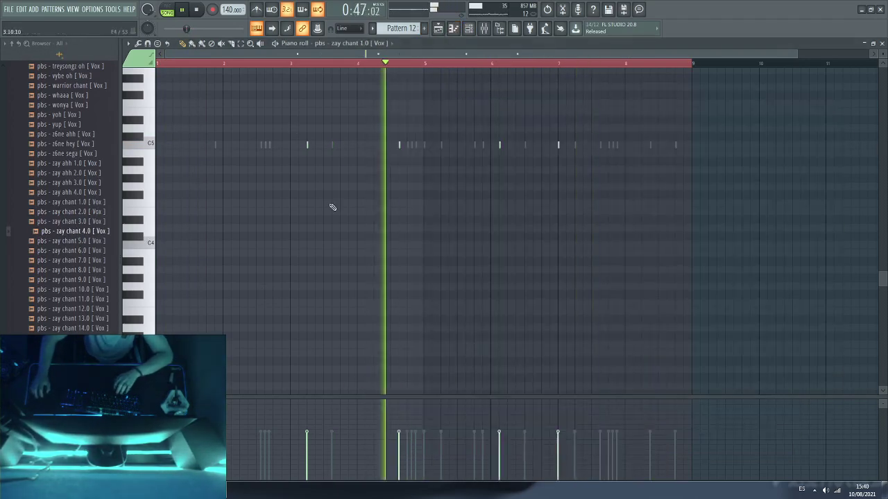
pyautogui.click(273, 63)
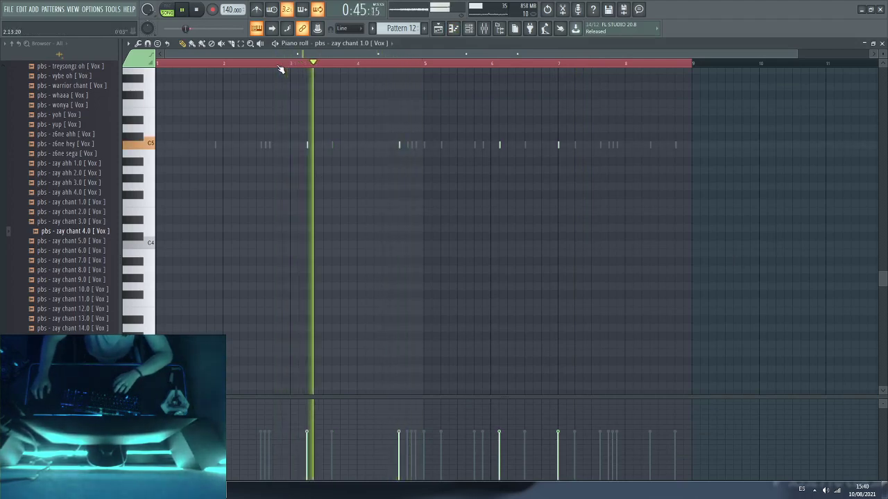
pyautogui.click(360, 146)
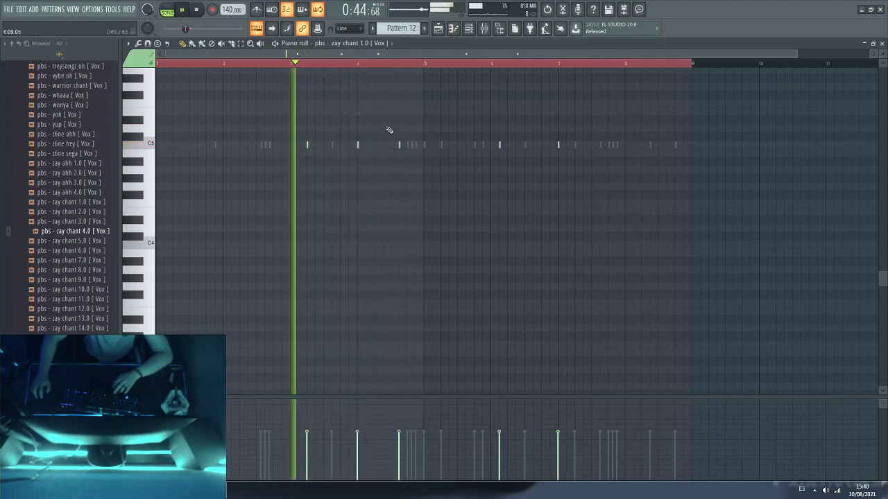
pyautogui.click(470, 32)
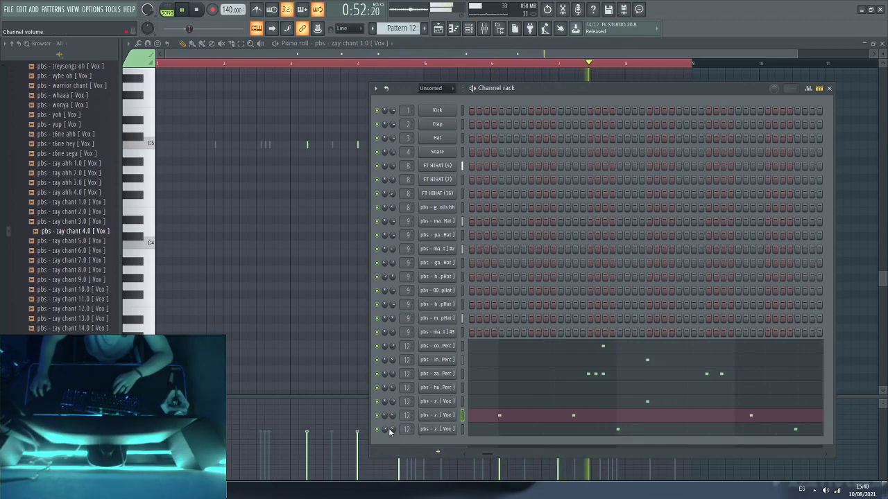
# Step: Copy the bar 33 to 40 drum clips on playlist tracks 8 to 12 and place the copies from bar 41
pyautogui.click(437, 29)
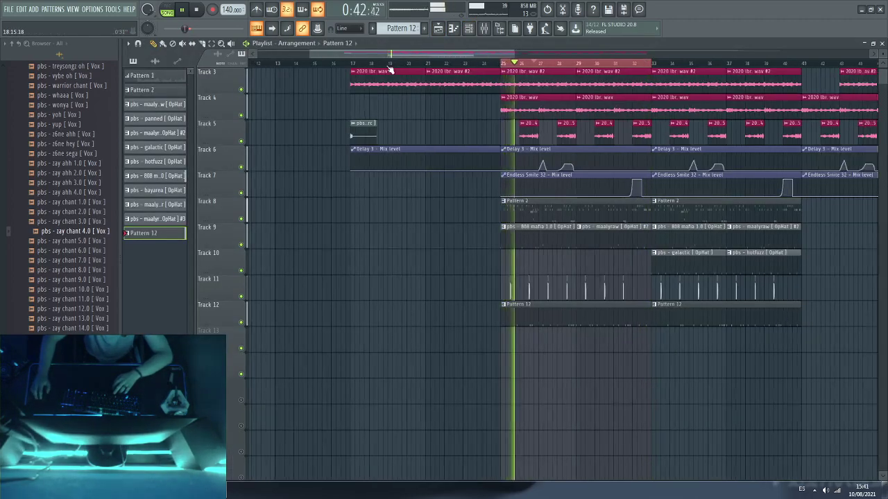
pyautogui.scroll(-3, 389, 71)
pyautogui.click(413, 64)
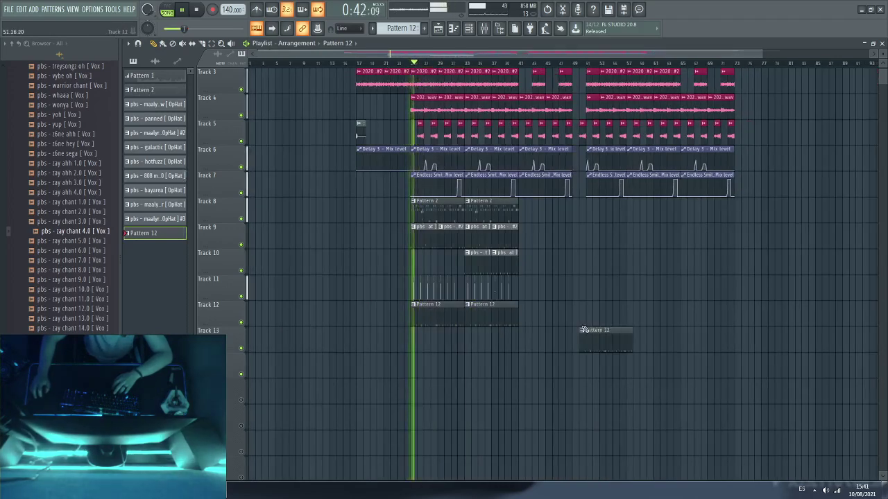
pyautogui.moveTo(527, 202); pyautogui.dragTo(466, 325)
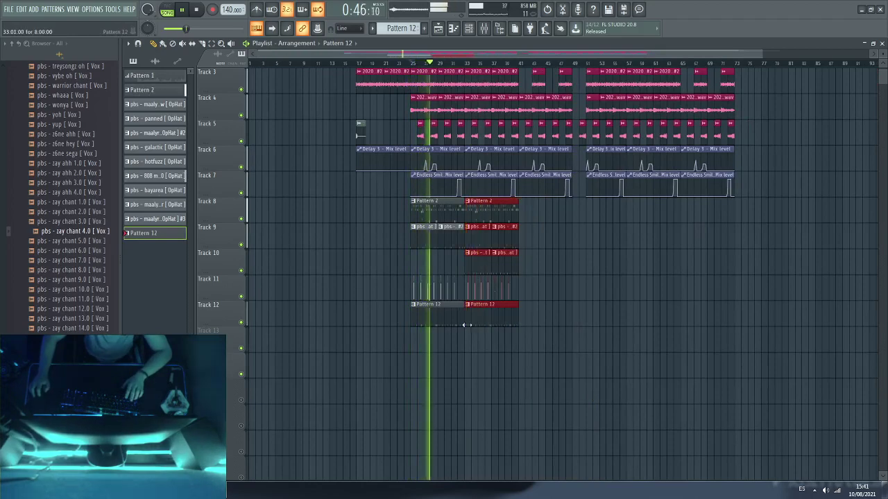
pyautogui.hotkey('ctrl', 'v')
pyautogui.moveTo(262, 211); pyautogui.dragTo(537, 221)
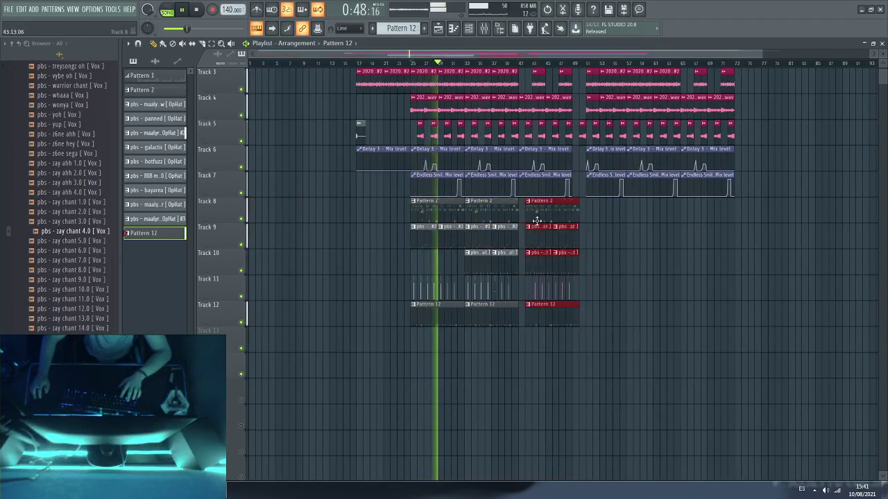
pyautogui.click(665, 332)
# Step: Save the project as untitled in the MONEY MACHINE LUCHO folder, overwriting the existing file
pyautogui.scroll(2, 691, 388)
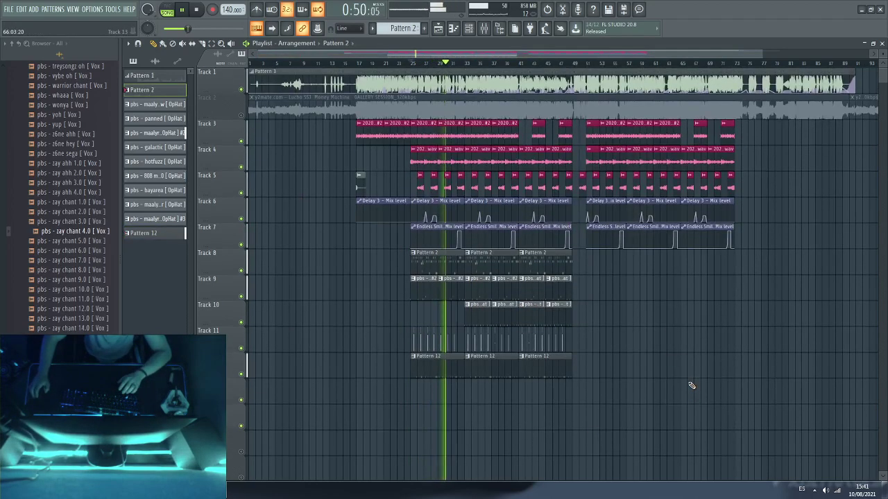
pyautogui.click(9, 9)
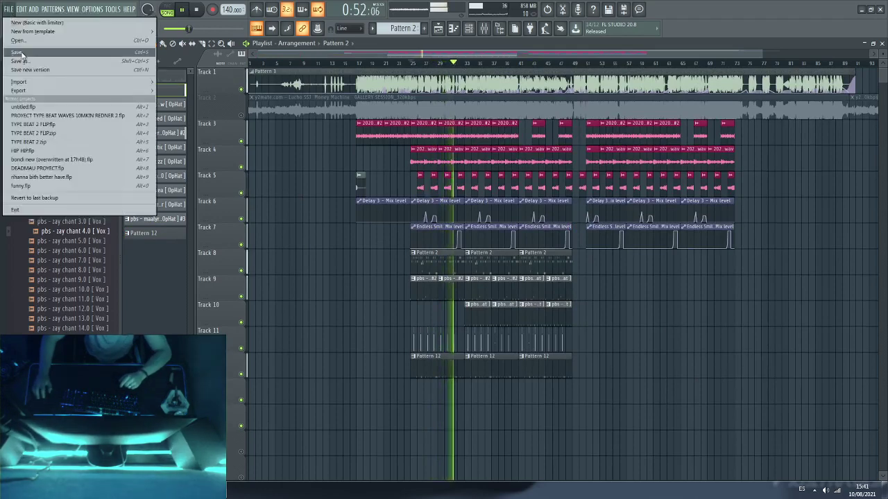
pyautogui.click(19, 61)
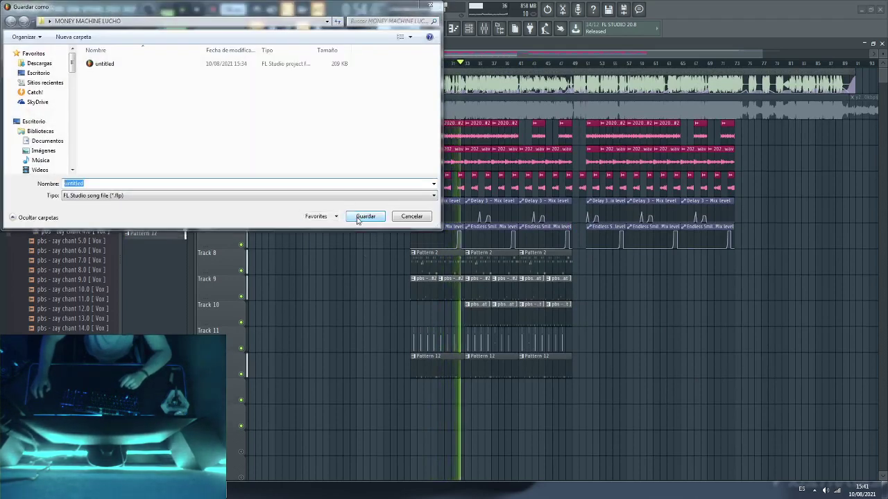
pyautogui.click(366, 216)
pyautogui.click(467, 246)
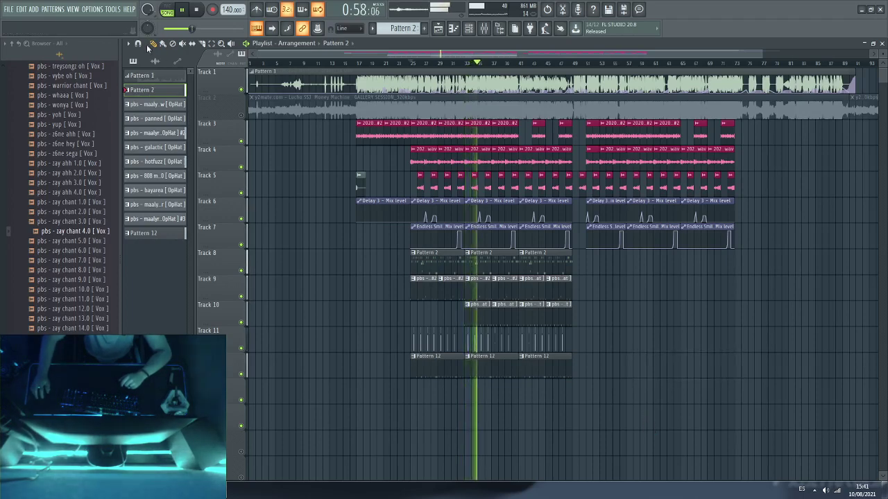
# Step: Mute Track 1 and listen to the arrangement without it
pyautogui.click(242, 90)
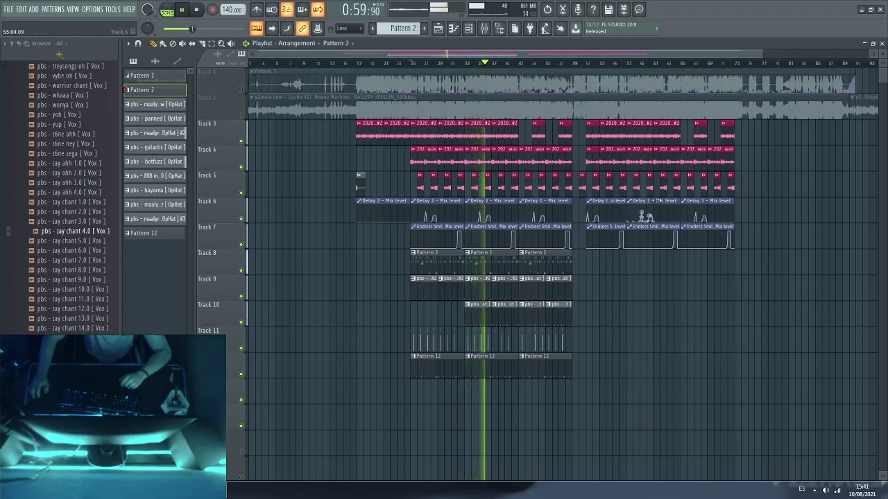
pyautogui.scroll(4, 634, 63)
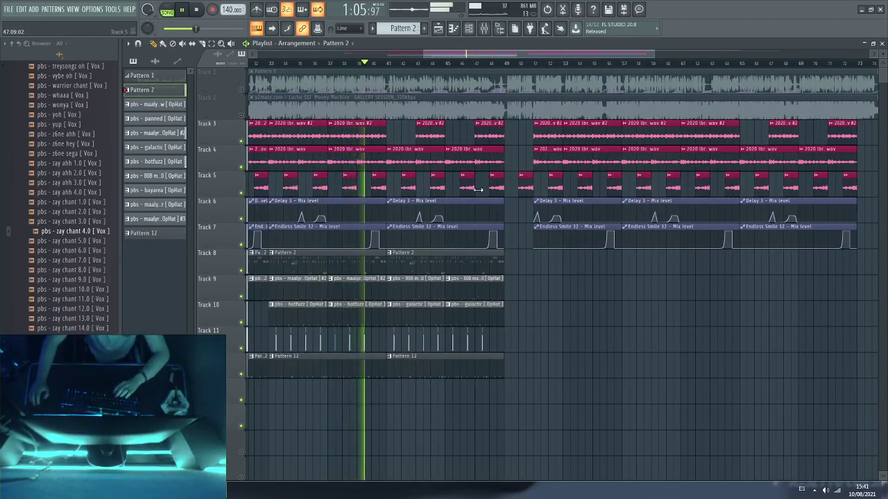
pyautogui.moveTo(430, 52); pyautogui.dragTo(449, 55)
pyautogui.scroll(-6, 394, 29)
# Step: Place a 16-bar clip of the new empty Pattern 14 on Track 13 at bar 25 and unmute Track 1
pyautogui.scroll(-5, 395, 29)
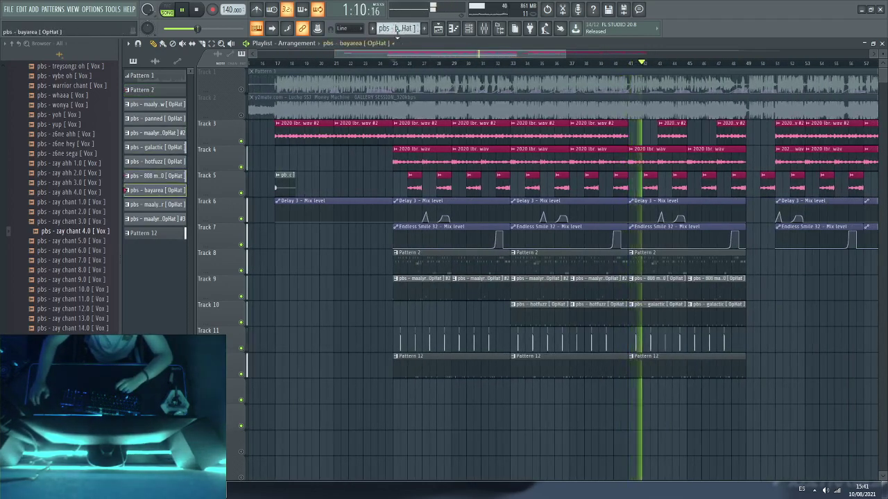
pyautogui.moveTo(388, 54); pyautogui.dragTo(400, 54)
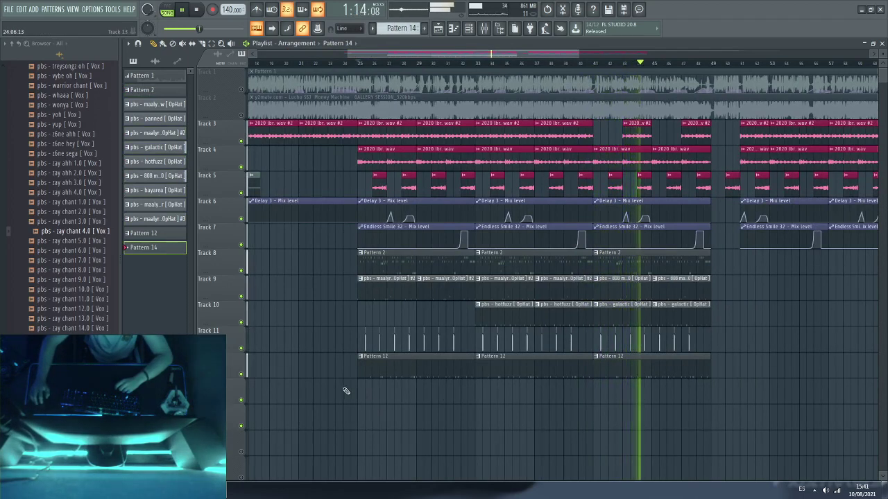
pyautogui.moveTo(369, 391); pyautogui.dragTo(555, 395)
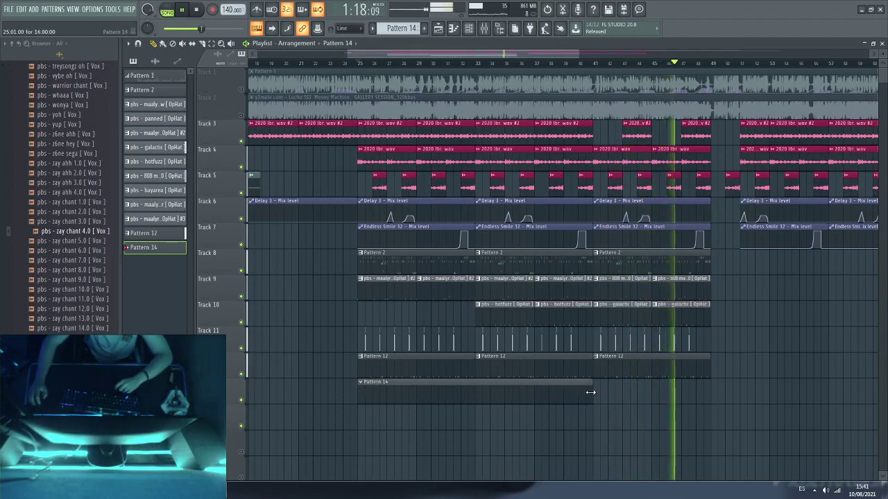
pyautogui.click(361, 63)
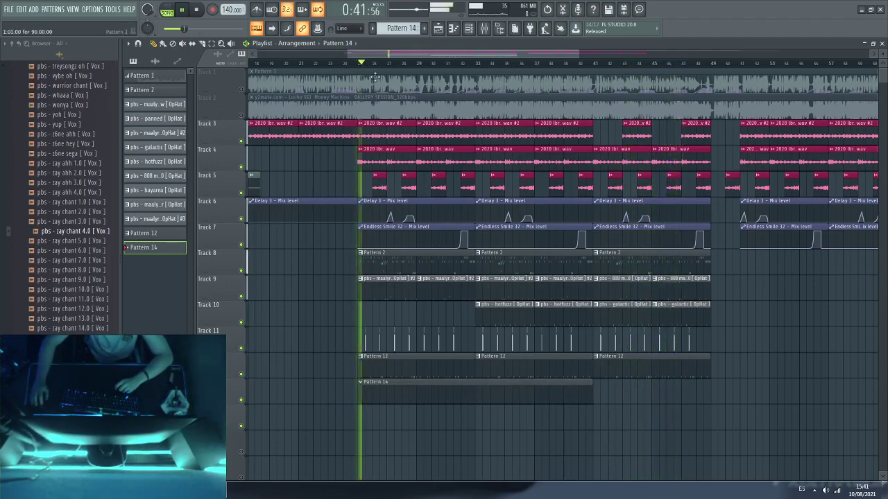
pyautogui.click(242, 89)
# Step: Audition the 808 samples in the Polo Boy Shawty drum kit while the beat plays
pyautogui.scroll(15, 104, 162)
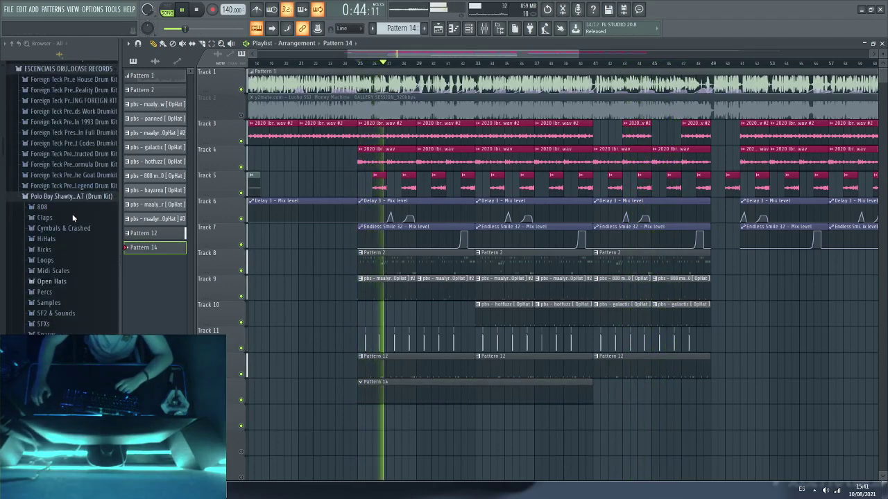
pyautogui.click(42, 208)
pyautogui.click(58, 242)
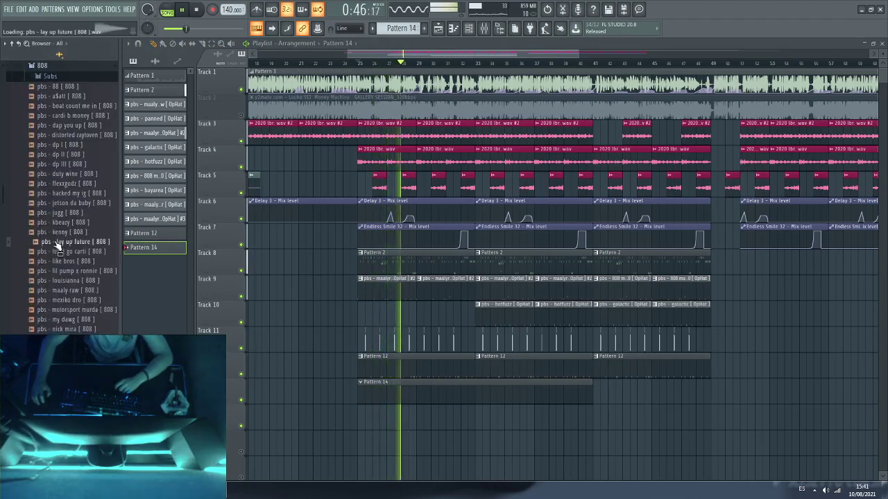
pyautogui.click(62, 280)
pyautogui.click(69, 310)
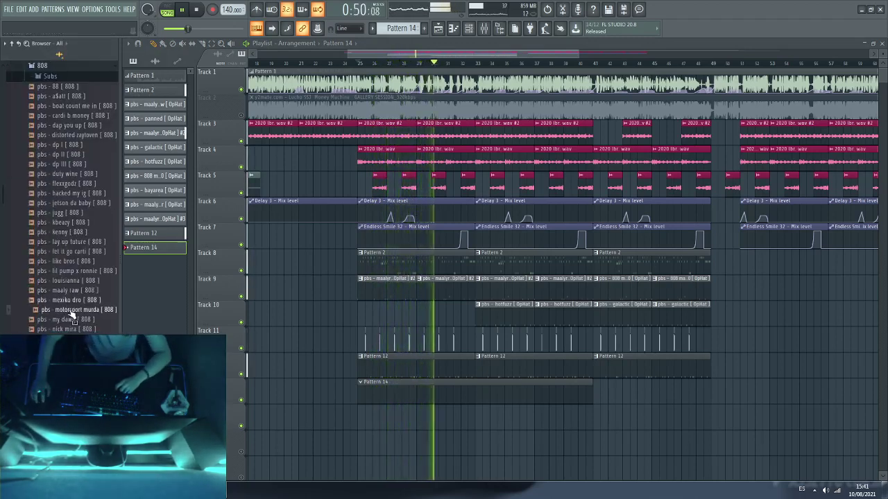
pyautogui.scroll(-6, 18, 329)
pyautogui.click(19, 329)
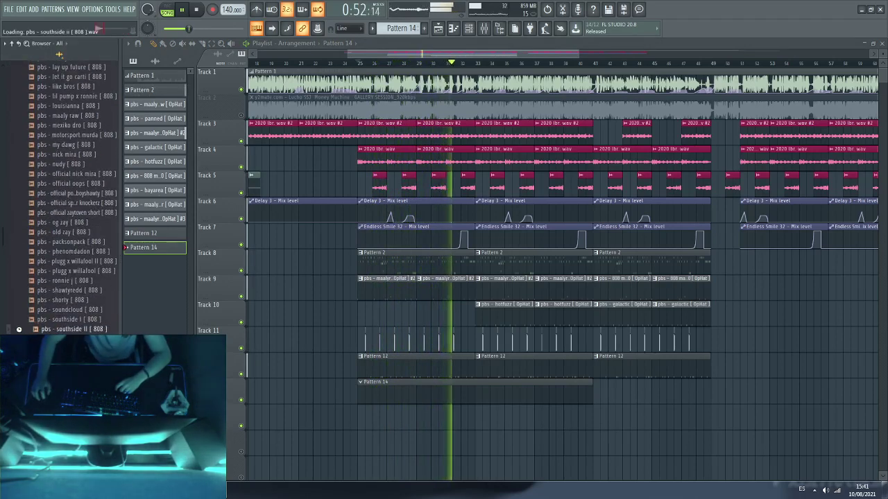
pyautogui.click(69, 271)
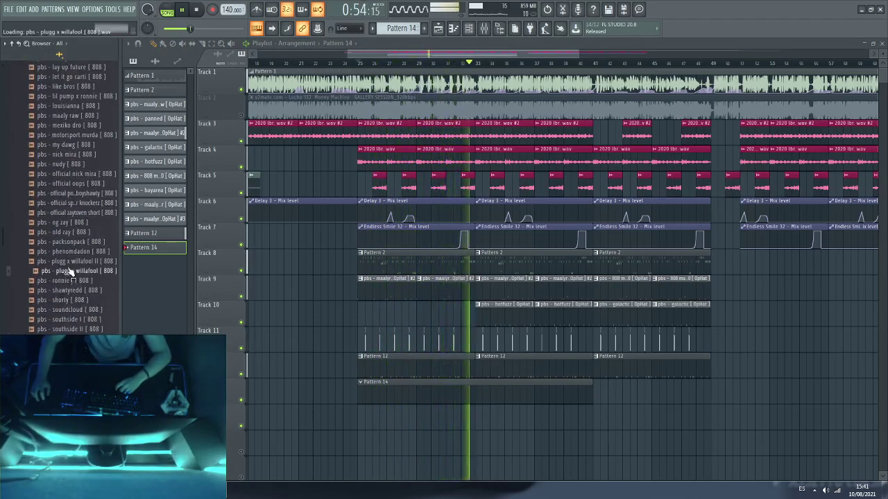
pyautogui.scroll(-6, 72, 316)
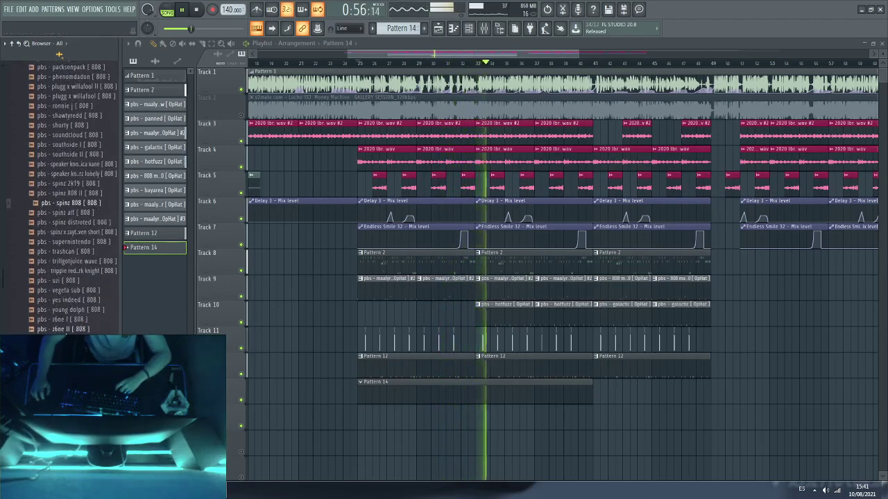
pyautogui.click(72, 310)
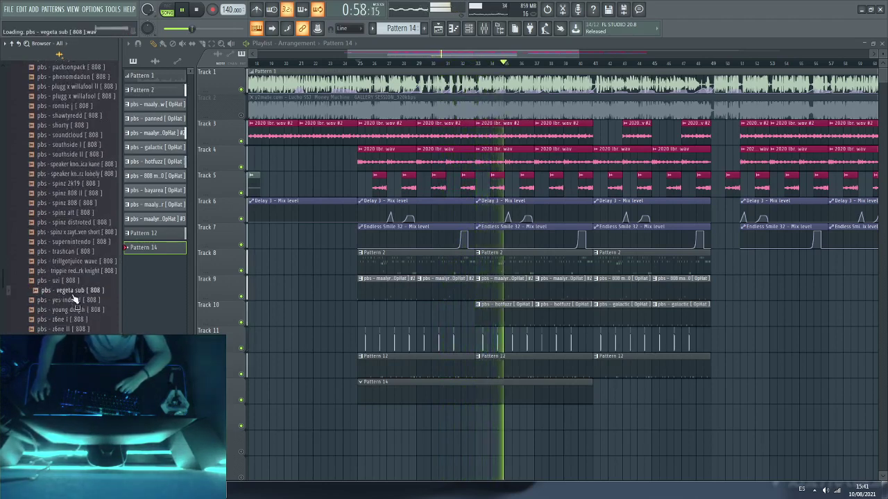
pyautogui.click(81, 251)
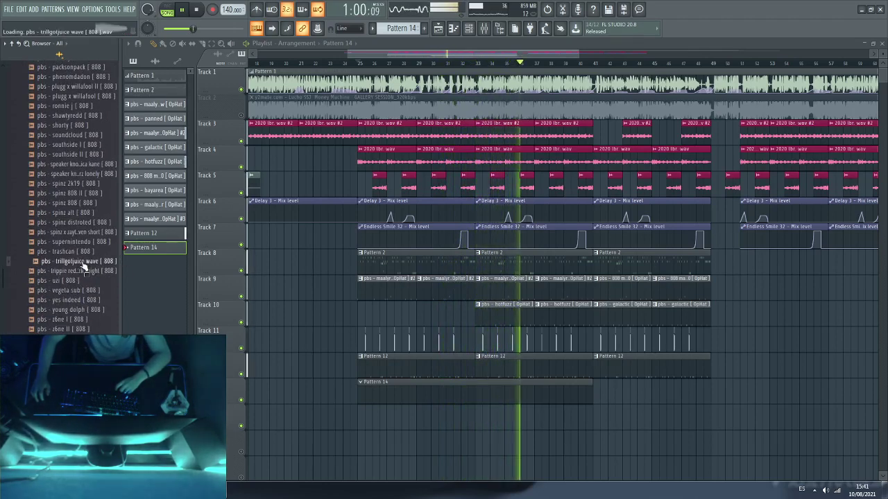
pyautogui.click(90, 242)
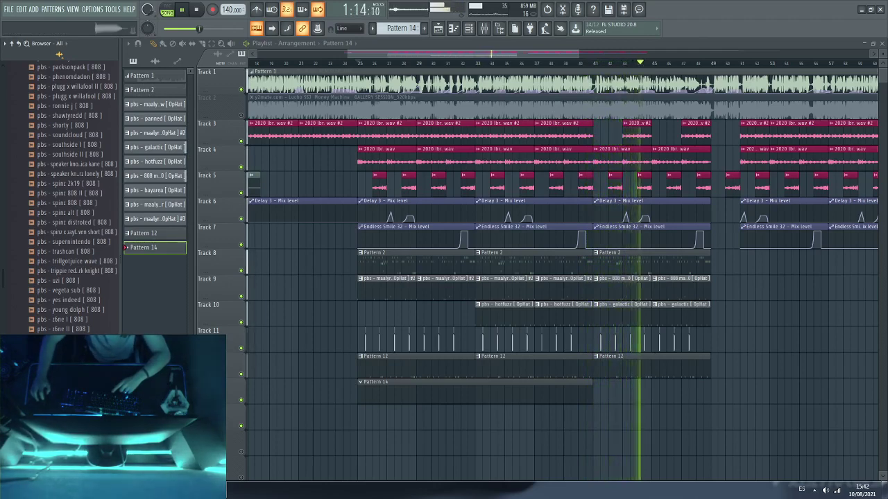
# Step: Add pbs - zaytoven trebled [ 808 ] to the channel rack, routed to mixer track 13
pyautogui.click(469, 28)
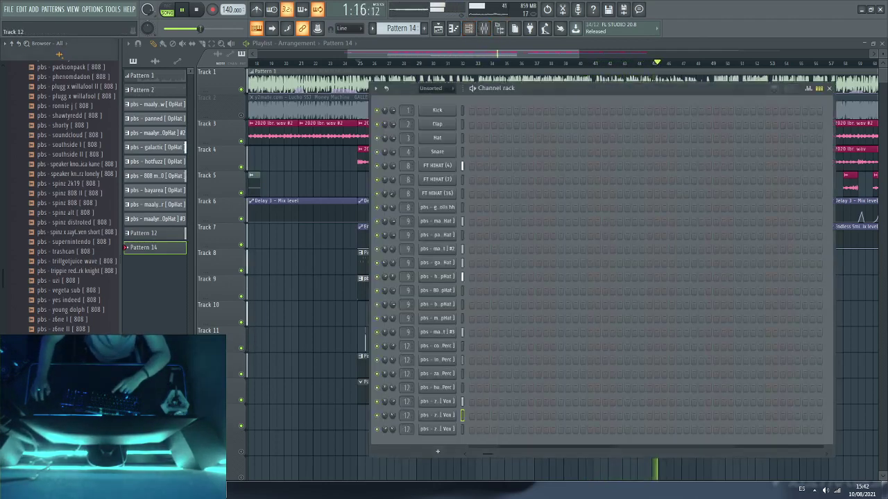
pyautogui.moveTo(69, 340); pyautogui.dragTo(416, 441)
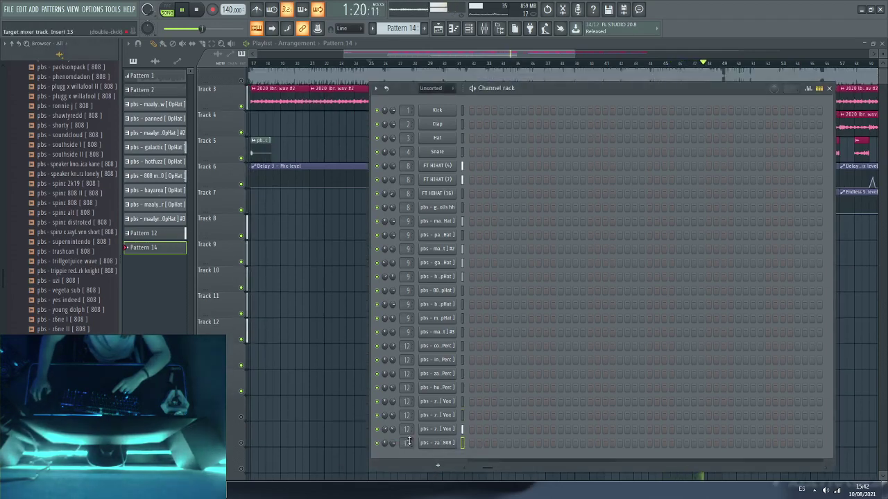
pyautogui.click(315, 398)
pyautogui.rightClick(412, 402)
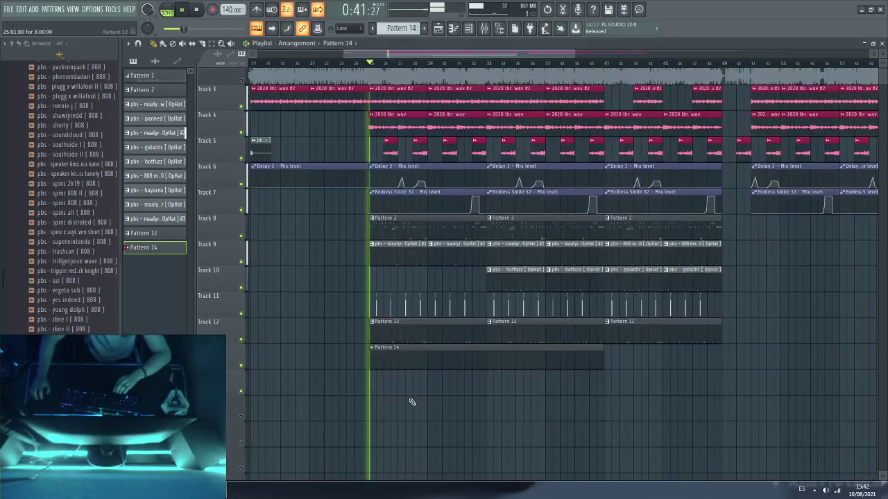
# Step: Open the piano roll of the pbs - zaytoven trebled [ 808 ] channel in Pattern 14 and try a C4 note late in bar 3
pyautogui.doubleClick(436, 358)
pyautogui.rightClick(439, 444)
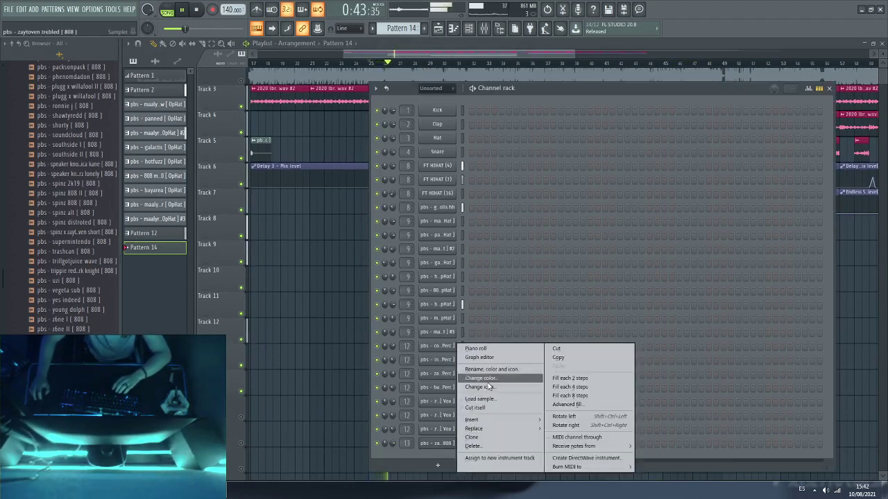
pyautogui.click(481, 349)
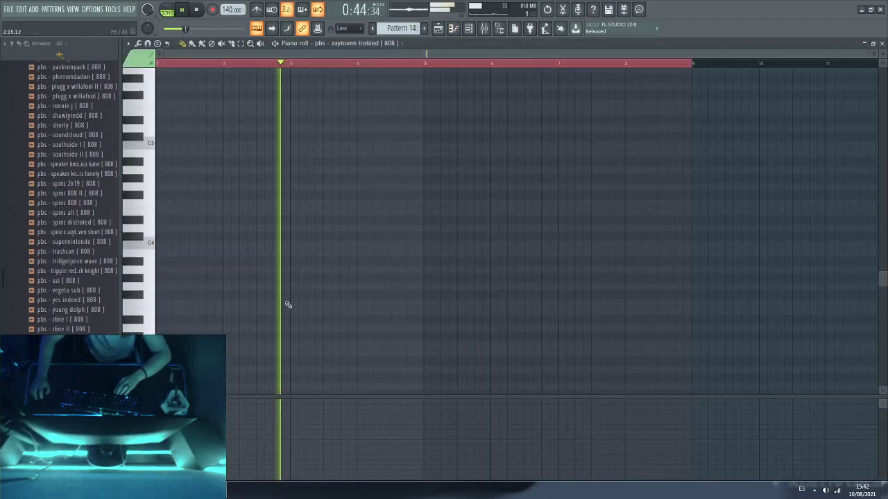
pyautogui.click(341, 245)
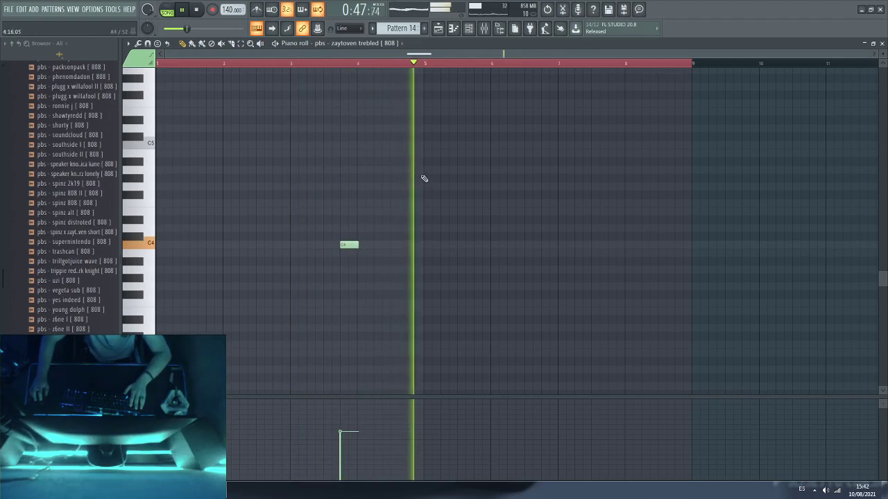
pyautogui.press('space')
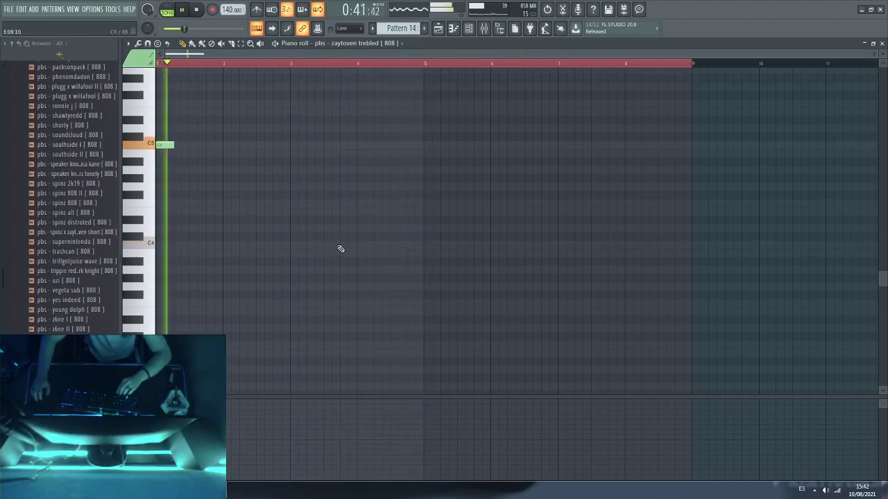
# Step: Lengthen the C5 note at the start of bar 1 and open the zaytoven trebled 808 channel's sampler settings during playback
pyautogui.scroll(3, 340, 248)
pyautogui.moveTo(171, 221); pyautogui.dragTo(180, 222)
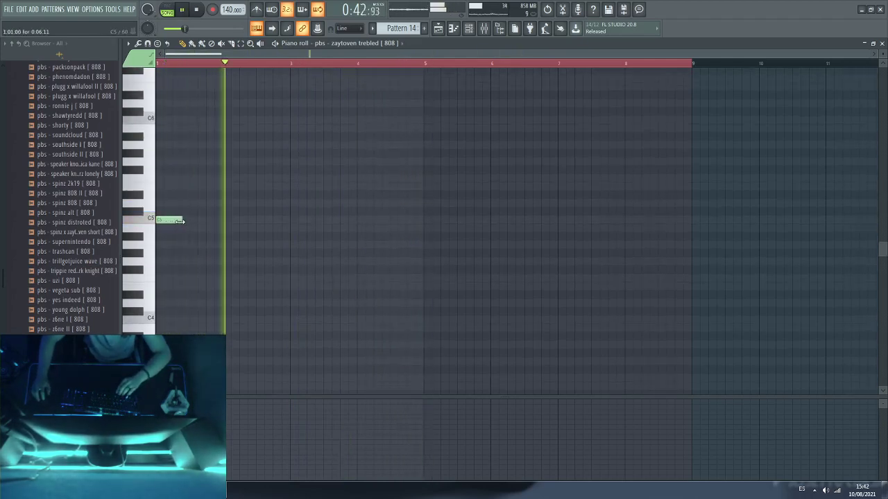
pyautogui.click(464, 33)
pyautogui.click(435, 443)
pyautogui.press('space')
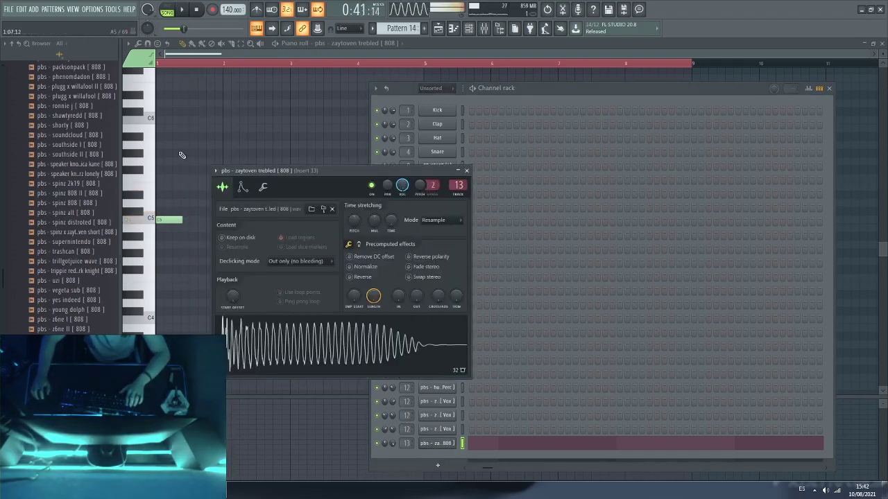
# Step: Shorten the C5 note at the start of bar 1 to 0.04.11 and raise it to F5
pyautogui.click(199, 136)
pyautogui.rightClick(199, 136)
pyautogui.moveTo(183, 220); pyautogui.dragTo(173, 220)
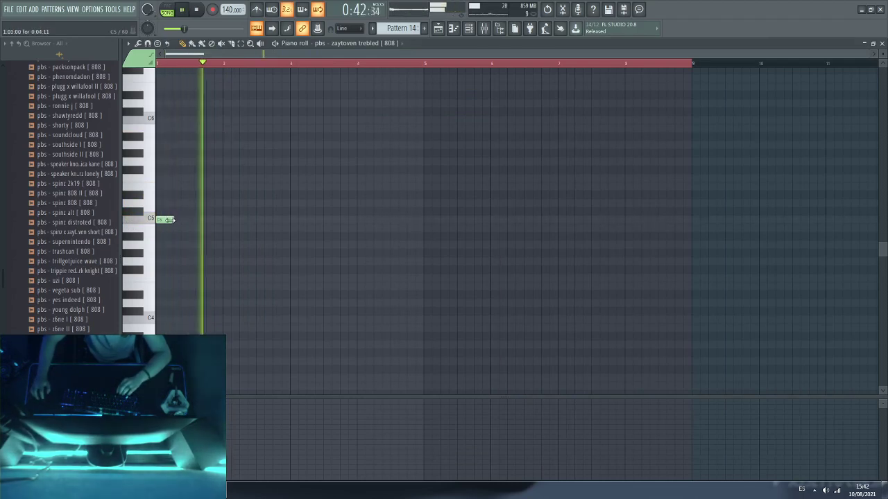
pyautogui.scroll(4, 208, 226)
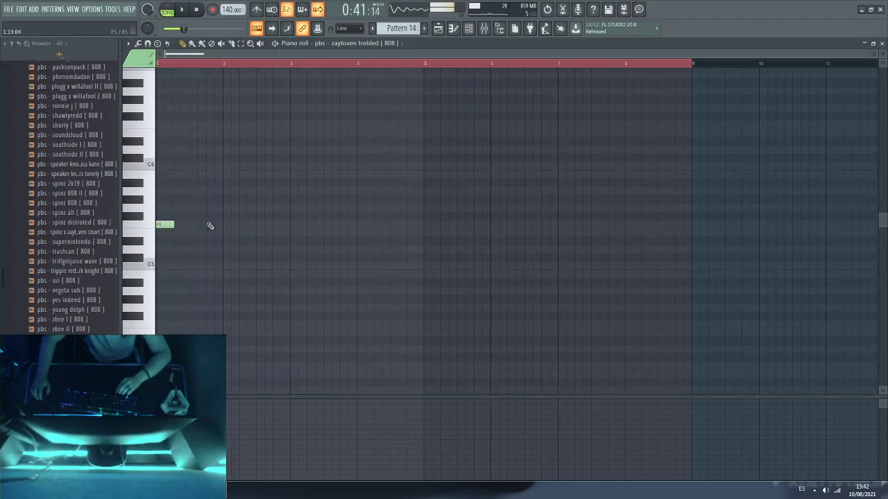
# Step: Try F5 notes early in bars 2 and 3, remove the one in bar 3 and replay the section
pyautogui.press('space')
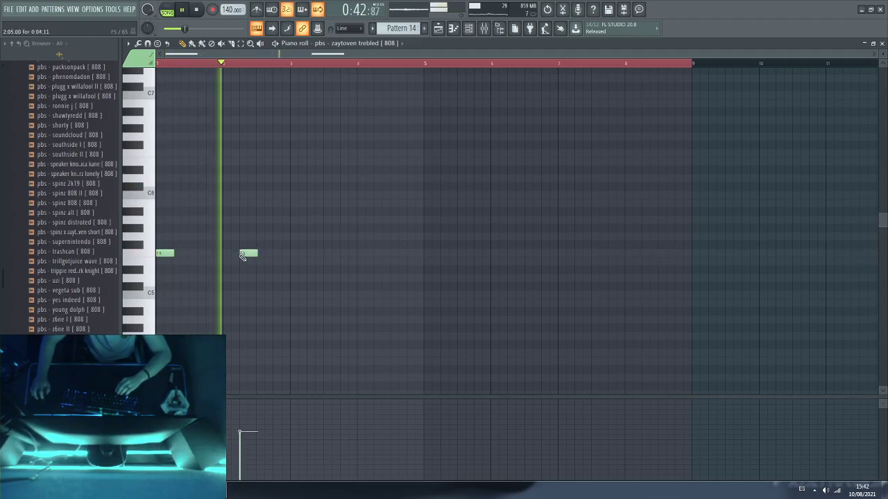
pyautogui.click(306, 252)
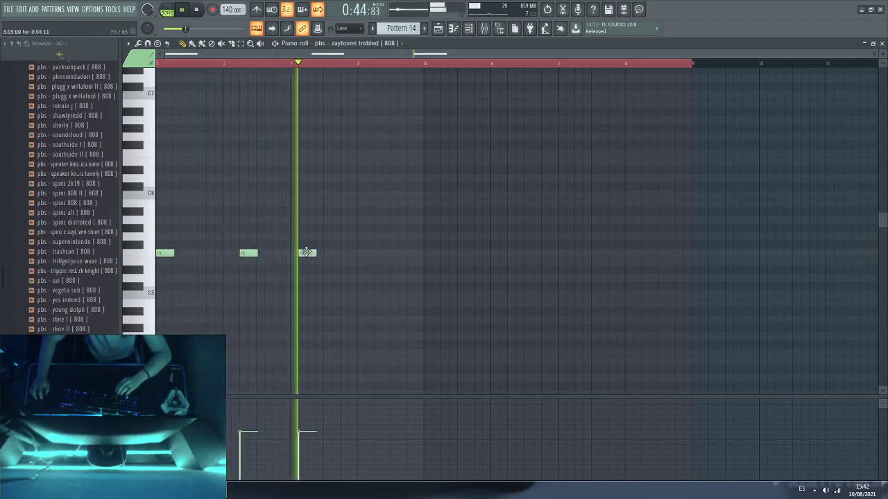
pyautogui.rightClick(305, 253)
pyautogui.press('space')
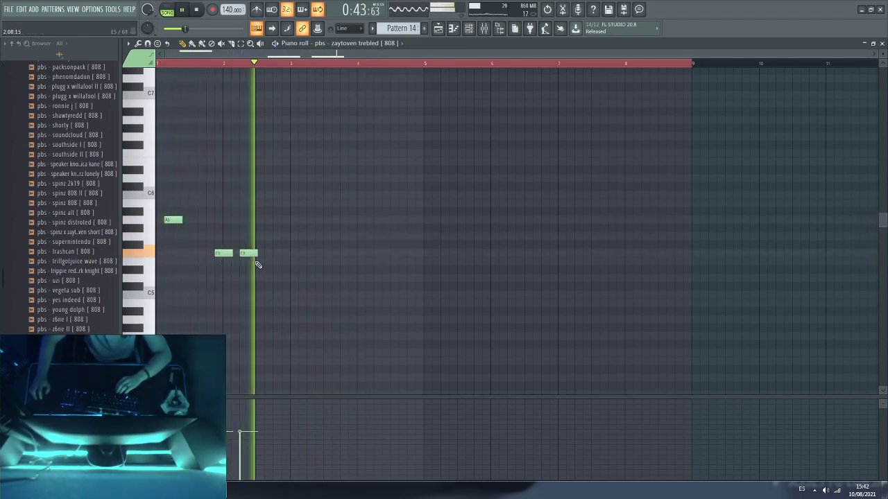
# Step: Try a C5 note in the middle of bar 1, and a C5 and an F5 note in bar 4
pyautogui.click(192, 288)
pyautogui.press('space')
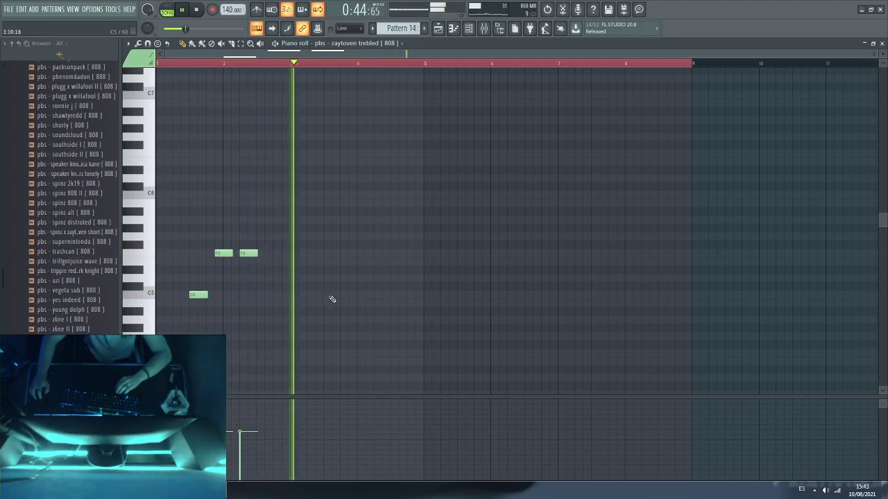
pyautogui.click(370, 295)
pyautogui.click(402, 253)
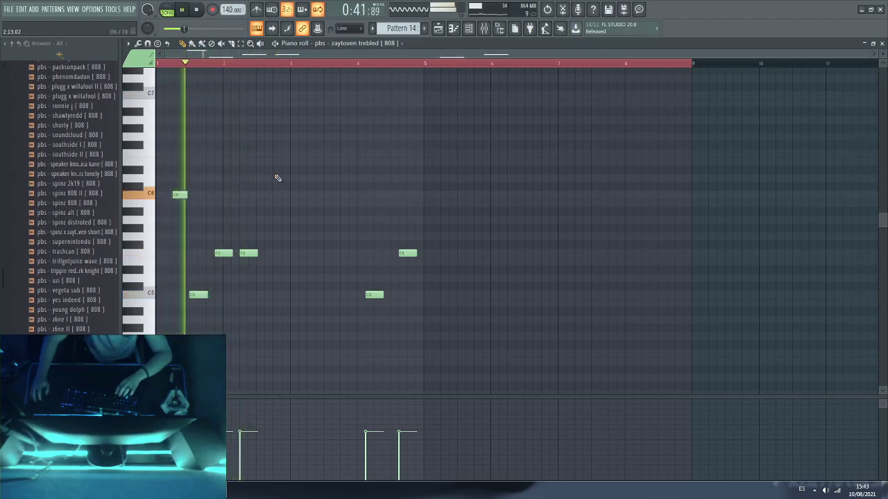
# Step: Delete all the C5 and F5 trial notes in bars 1, 2 and 4
pyautogui.rightClick(199, 294)
pyautogui.rightClick(224, 253)
pyautogui.rightClick(248, 252)
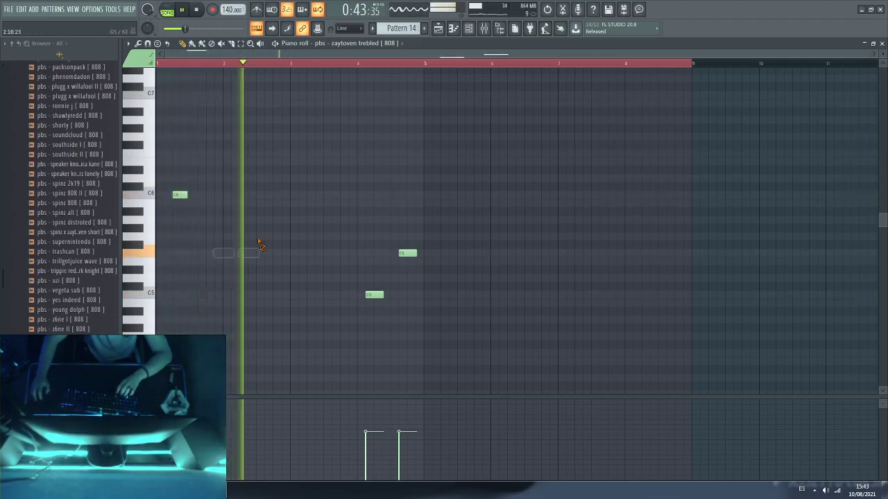
pyautogui.rightClick(407, 252)
pyautogui.rightClick(374, 294)
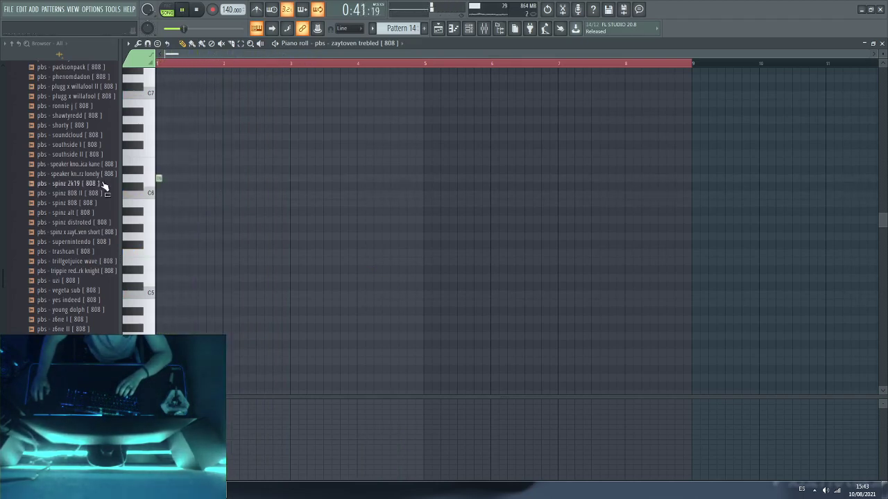
# Step: Place a short D6 note early in bar 3, remove the extra note right after it and replay the section
pyautogui.click(267, 319)
pyautogui.press('space')
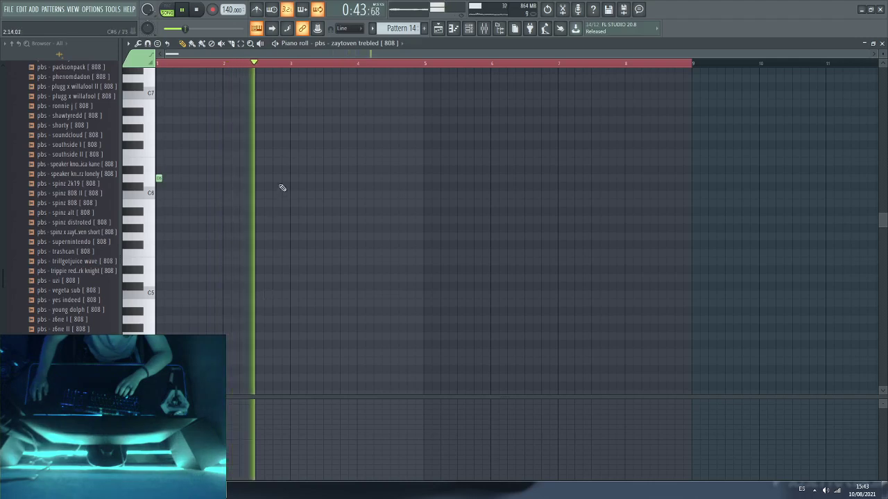
pyautogui.click(305, 178)
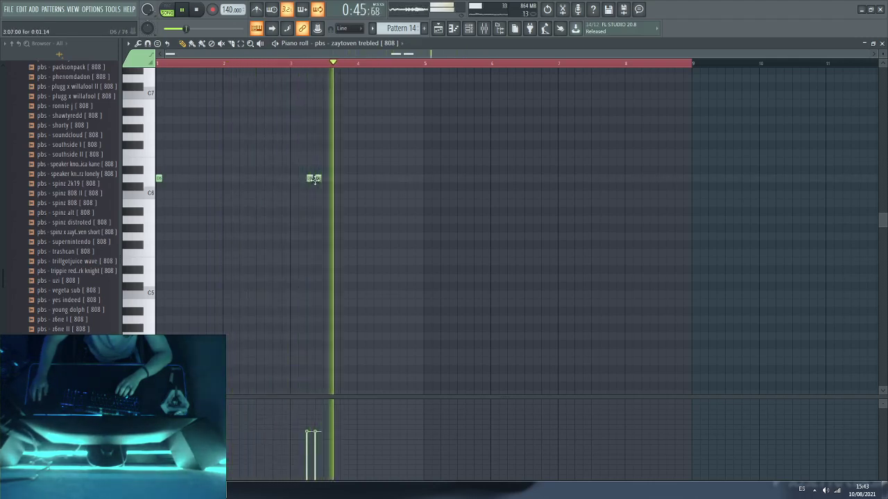
pyautogui.rightClick(316, 180)
pyautogui.press('space')
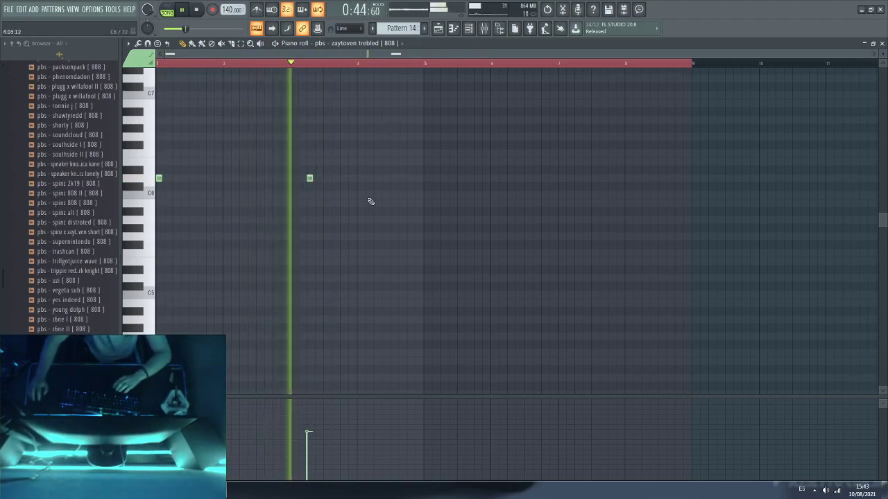
# Step: Add two short consecutive D6 notes in bar 4 and replay the section
pyautogui.click(380, 178)
pyautogui.click(392, 178)
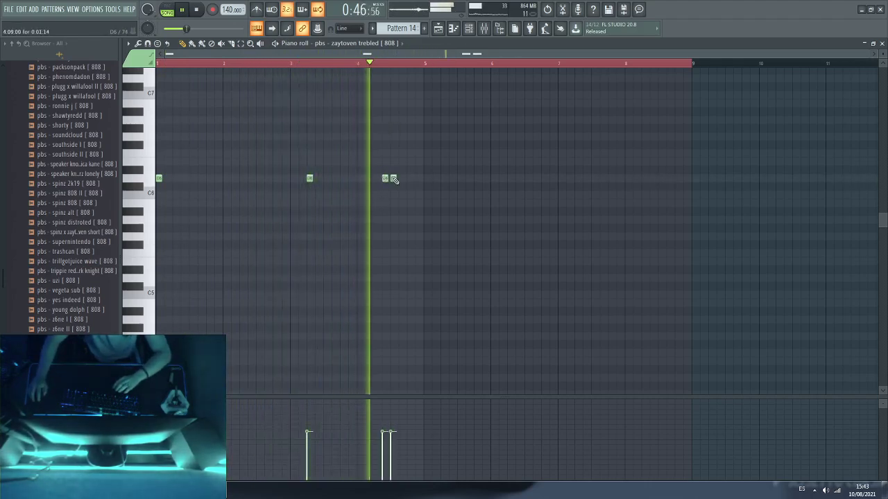
pyautogui.press('space')
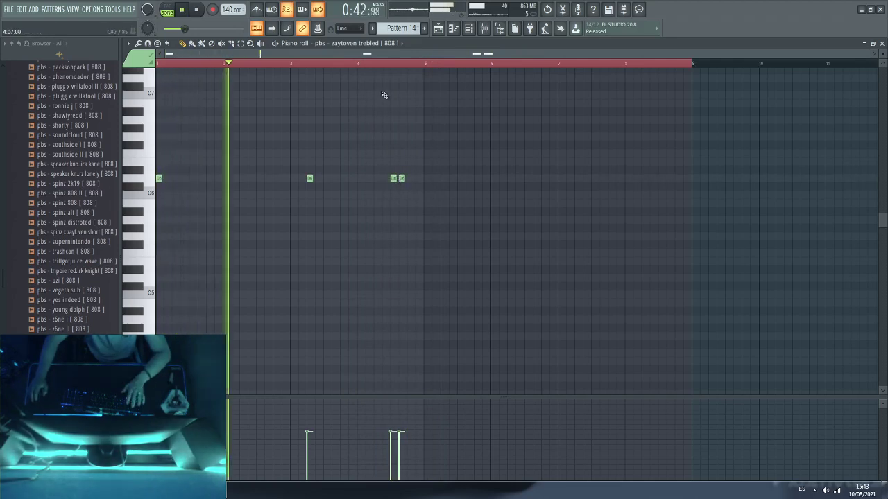
# Step: Delete the last two D6 notes of the run in bar 4
pyautogui.scroll(4, 400, 74)
pyautogui.scroll(4, 401, 66)
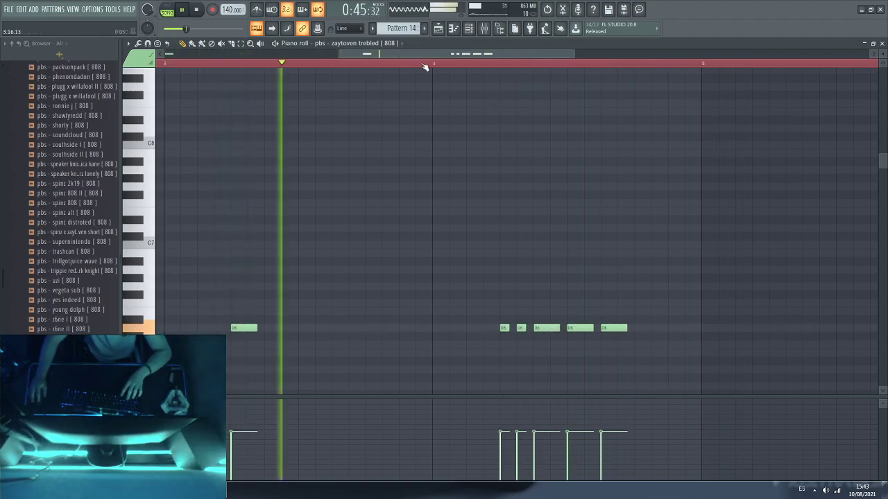
pyautogui.rightClick(580, 328)
pyautogui.rightClick(615, 329)
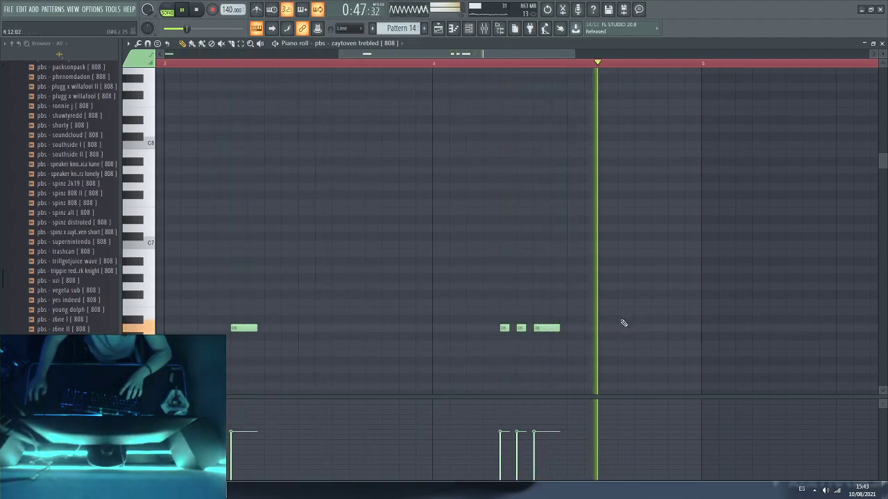
# Step: Select all the D6 notes and raise them to F6
pyautogui.scroll(-2, 391, 64)
pyautogui.scroll(-4, 392, 64)
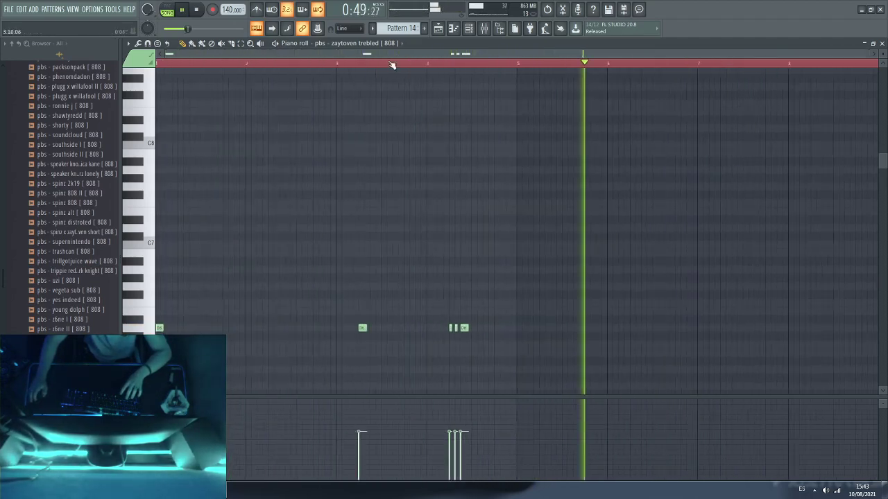
pyautogui.scroll(-3, 322, 214)
pyautogui.press('space')
pyautogui.hotkey('ctrl', 'a')
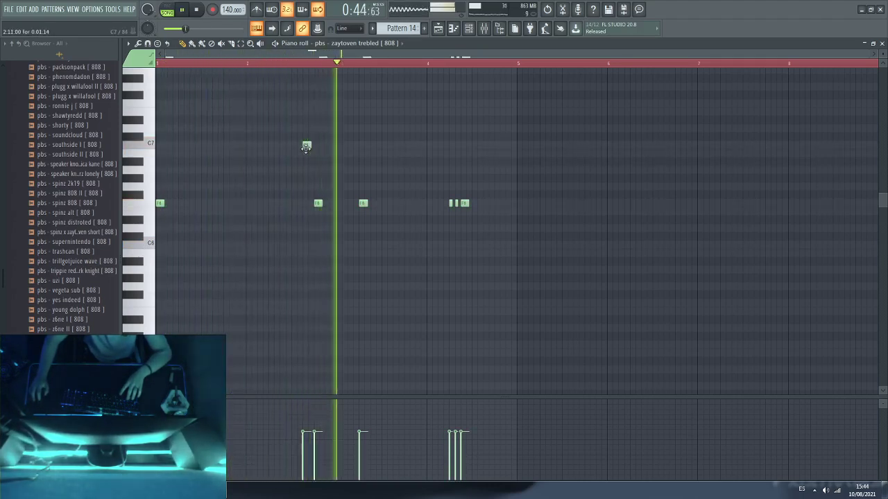
# Step: Move the C7 note in bar 2 down to C6, listen to it and delete it
pyautogui.moveTo(306, 148); pyautogui.dragTo(307, 248)
pyautogui.press('space')
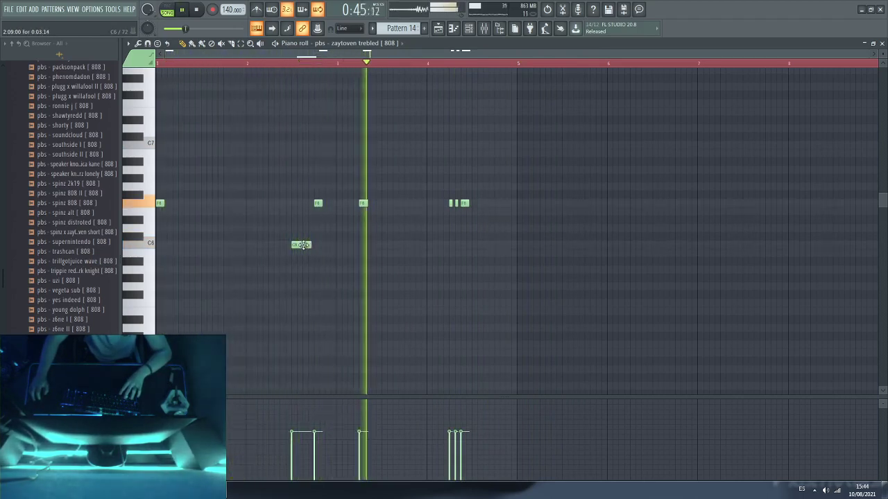
pyautogui.rightClick(302, 245)
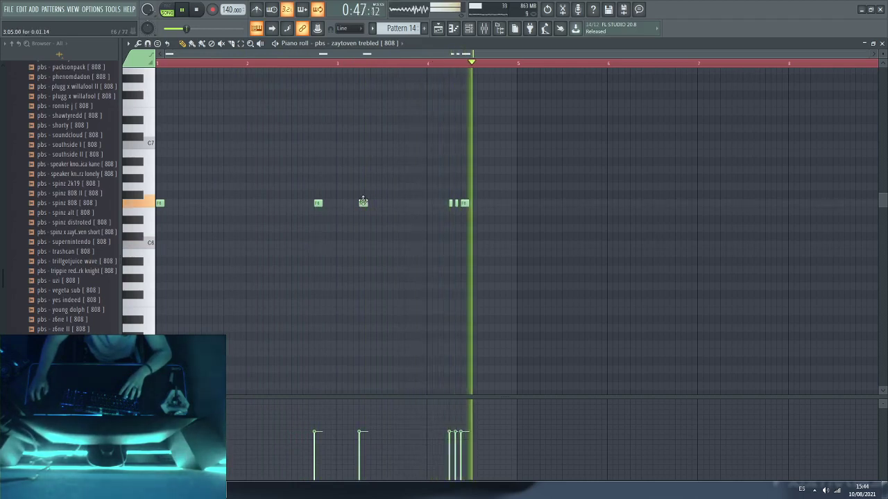
# Step: Try a lengthened C6 note at the start of bar 5 and delete it
pyautogui.click(525, 245)
pyautogui.moveTo(527, 246); pyautogui.dragTo(538, 249)
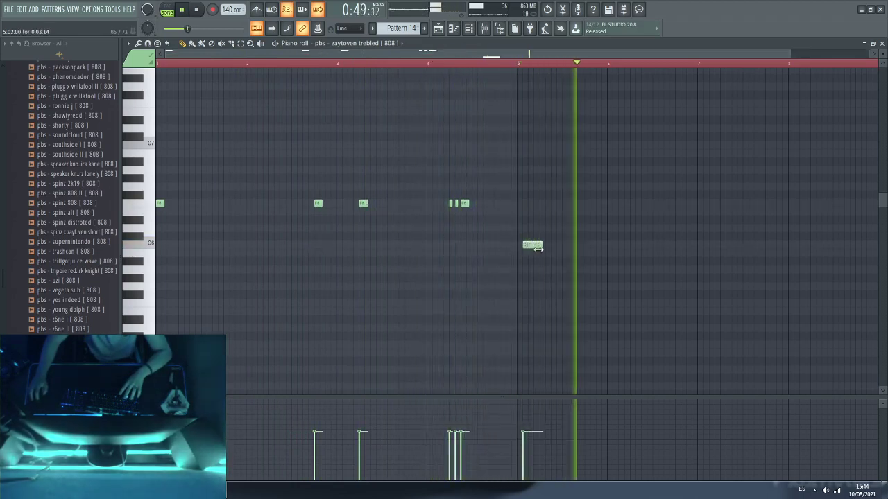
pyautogui.rightClick(535, 249)
# Step: Select all the F6 notes, transpose them down one octave to F5 and deselect them
pyautogui.press('space')
pyautogui.moveTo(484, 166); pyautogui.dragTo(61, 245)
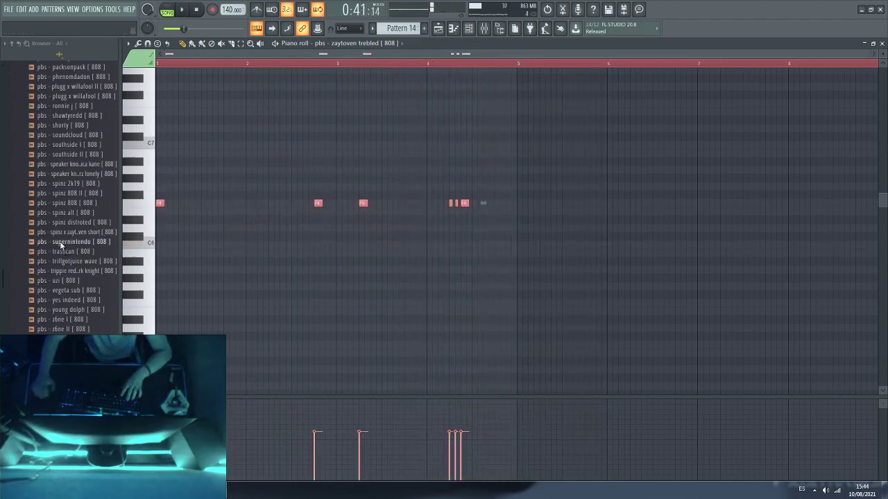
pyautogui.scroll(-6, 62, 246)
pyautogui.scroll(-3, 157, 252)
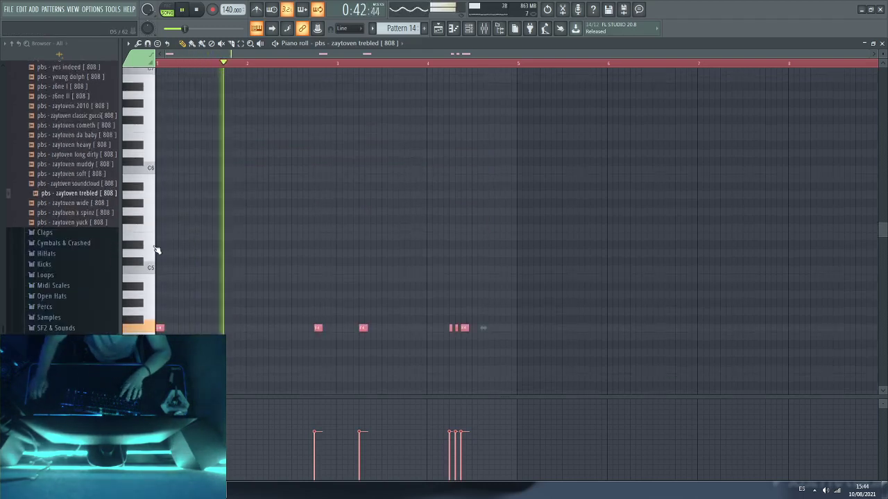
pyautogui.hotkey('ctrl', 'Up')
pyautogui.scroll(1, 248, 259)
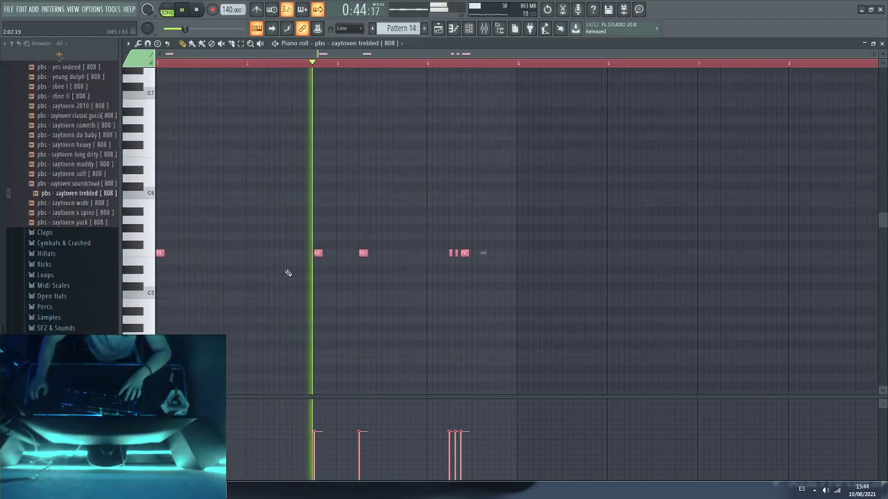
pyautogui.rightClick(258, 228)
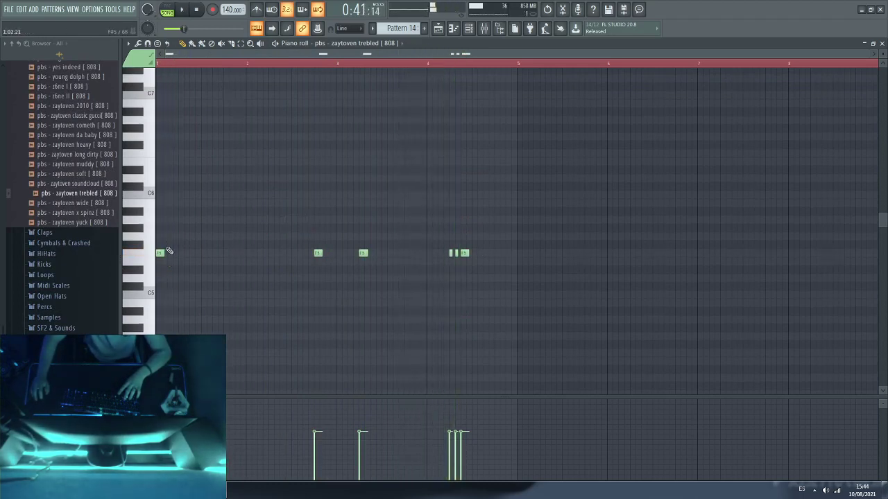
# Step: Place a longer F5 note in the middle of bar 2 and extend the F5 note in bar 3 to the same length
pyautogui.click(265, 255)
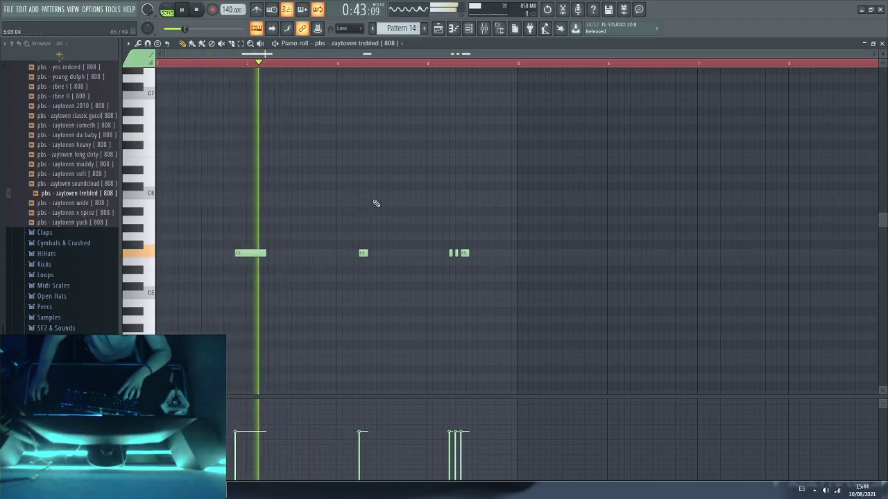
pyautogui.moveTo(254, 254); pyautogui.dragTo(226, 254)
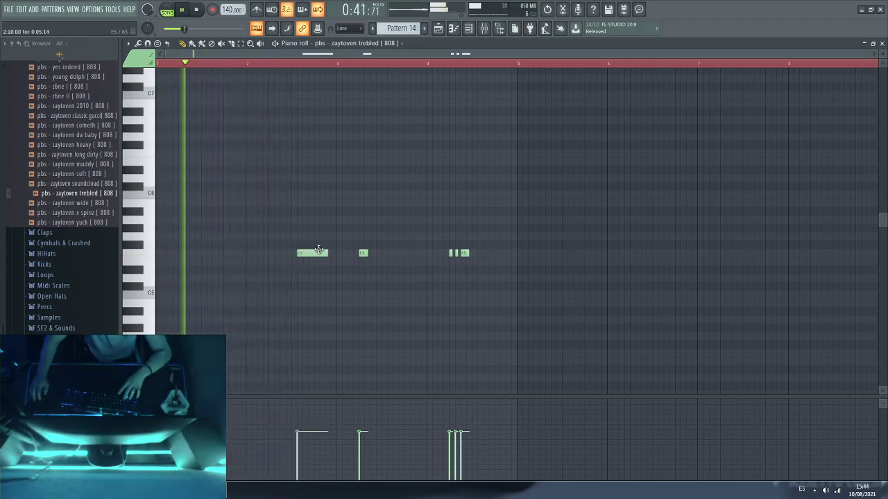
pyautogui.moveTo(321, 253); pyautogui.dragTo(313, 253)
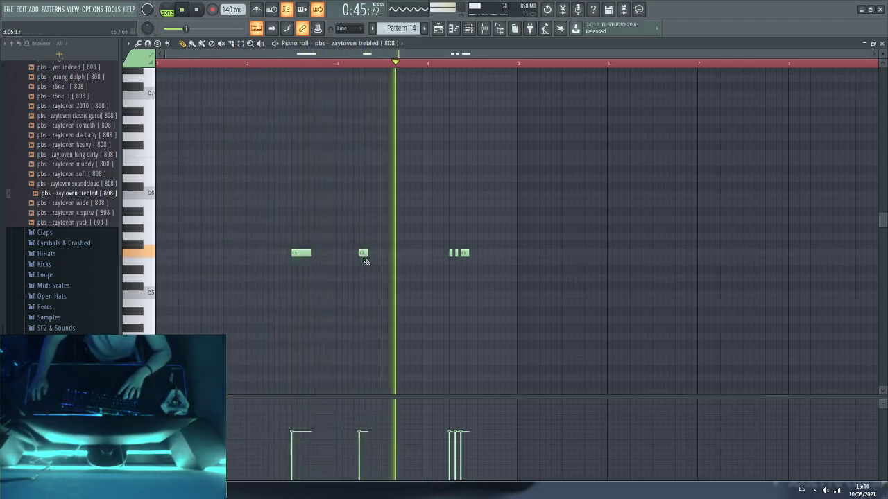
pyautogui.moveTo(367, 254); pyautogui.dragTo(380, 252)
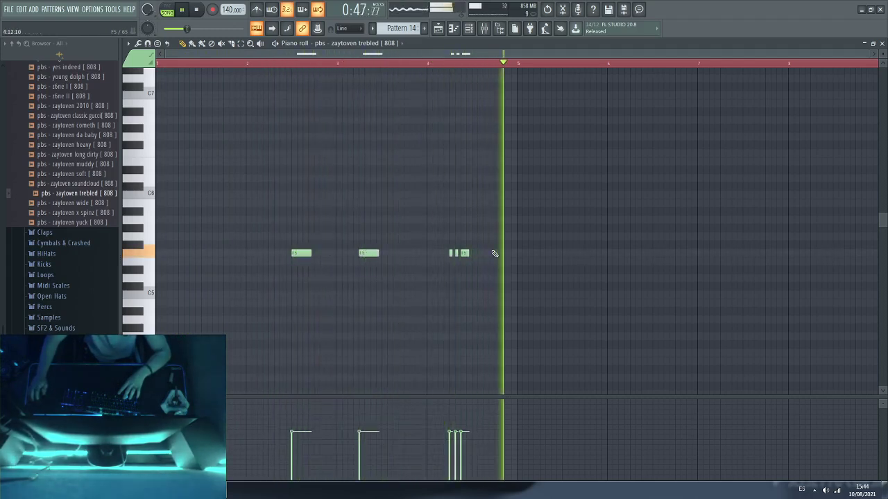
# Step: Place a long F5 note and short F6 and E6 notes in the second half of bar 6, deleting the short F5 at its end
pyautogui.click(644, 255)
pyautogui.moveTo(660, 254); pyautogui.dragTo(684, 254)
pyautogui.click(683, 254)
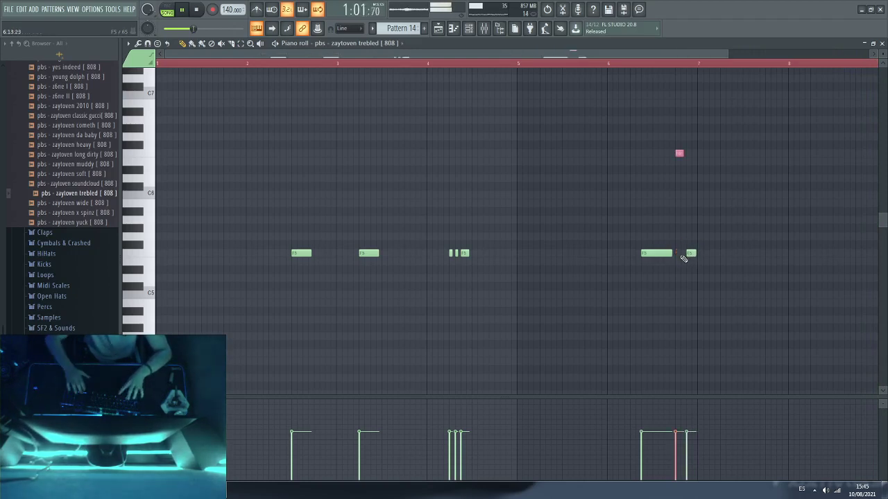
pyautogui.click(604, 61)
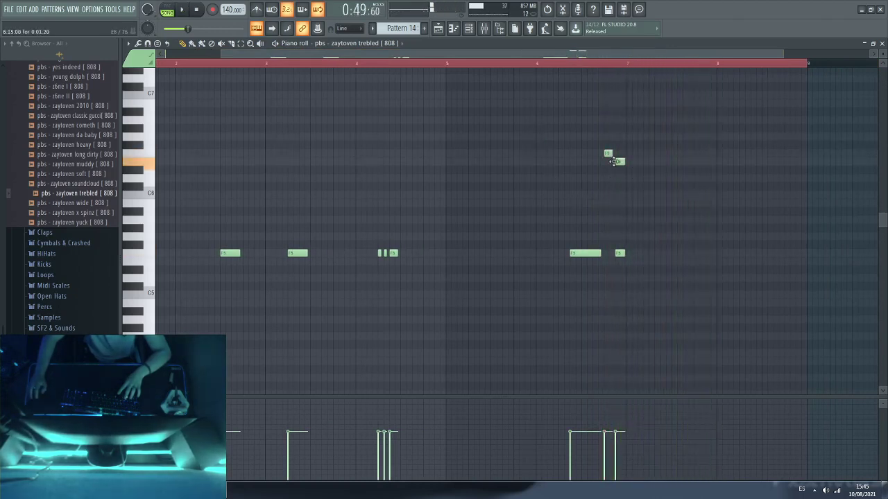
pyautogui.press('space')
pyautogui.rightClick(619, 252)
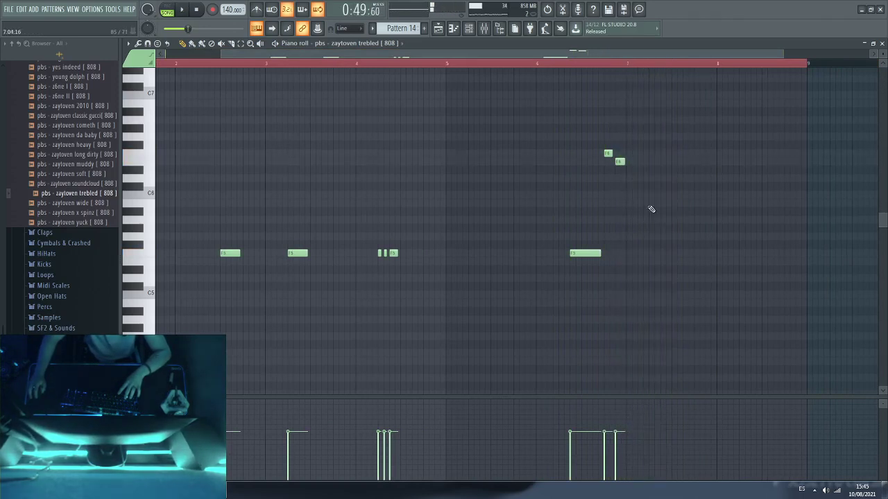
# Step: Try B5 and C6 notes in bar 7, then replace them with a short A5 note
pyautogui.press('space')
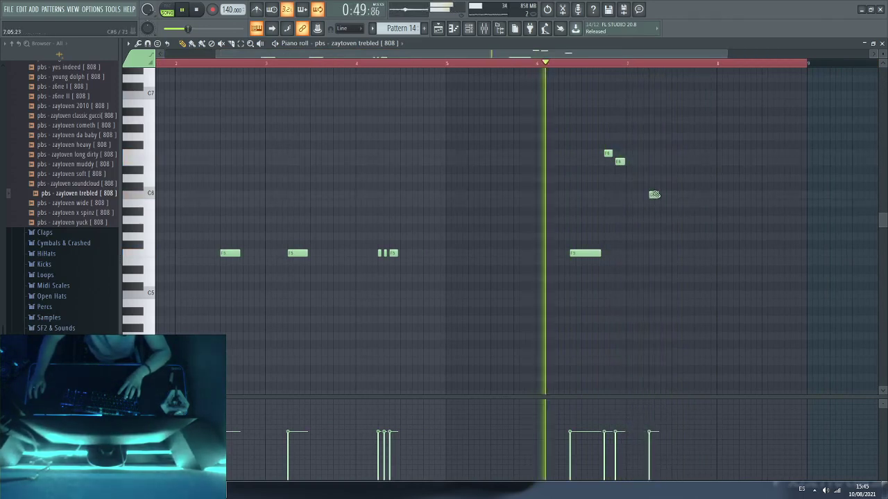
pyautogui.moveTo(657, 194); pyautogui.dragTo(680, 194)
pyautogui.moveTo(664, 194)
pyautogui.mouseDown()
pyautogui.moveTo(705, 194)
pyautogui.moveTo(677, 203)
pyautogui.mouseUp()
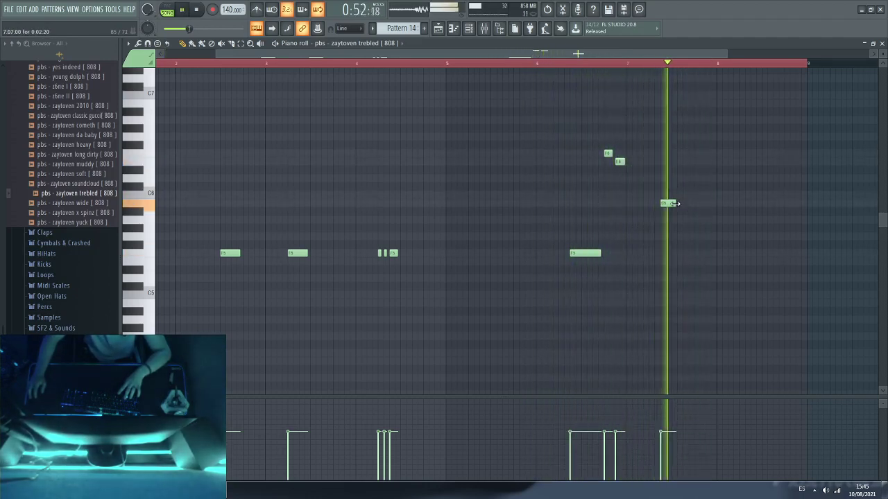
pyautogui.press('space')
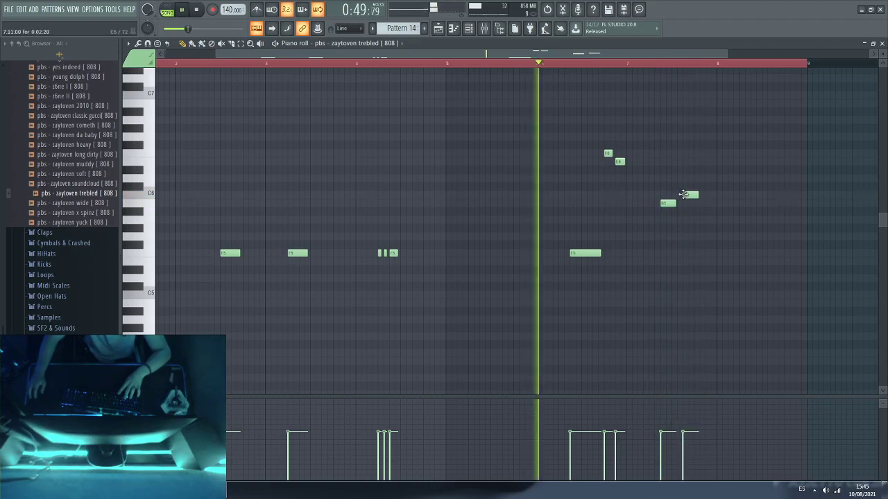
pyautogui.moveTo(675, 203); pyautogui.dragTo(662, 225)
pyautogui.click(662, 219)
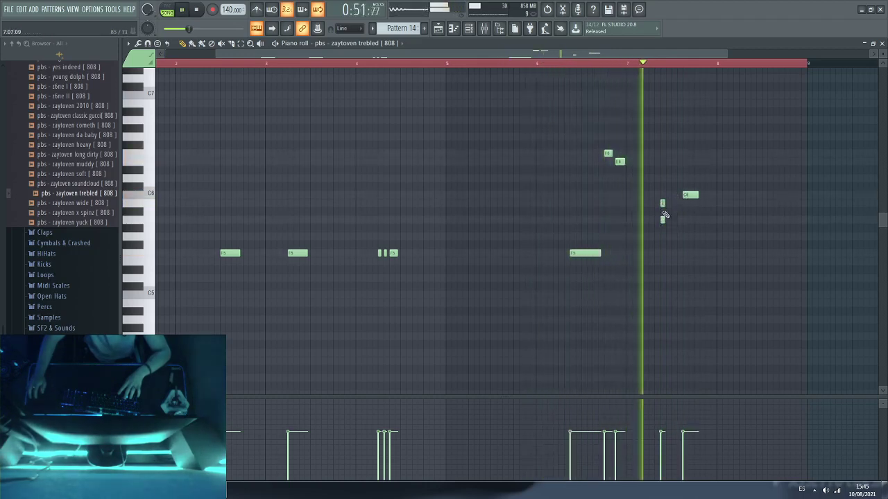
pyautogui.rightClick(662, 203)
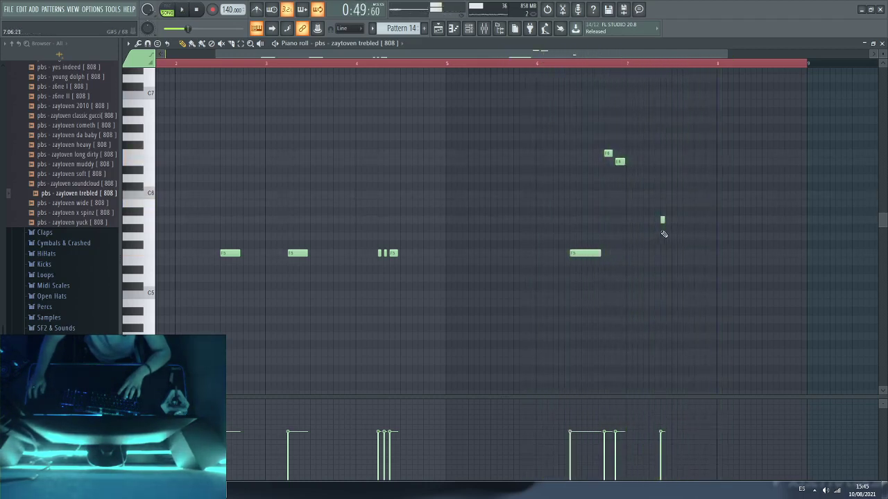
# Step: Build a run of three short A5 notes from the middle of bar 7 and add three short B5 notes near its end
pyautogui.press('space')
pyautogui.moveTo(663, 220); pyautogui.dragTo(673, 220)
pyautogui.click(683, 220)
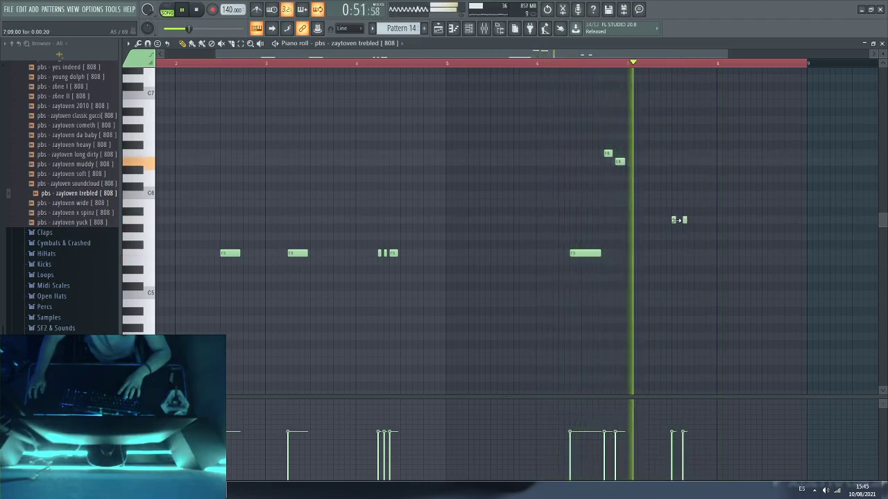
pyautogui.click(678, 220)
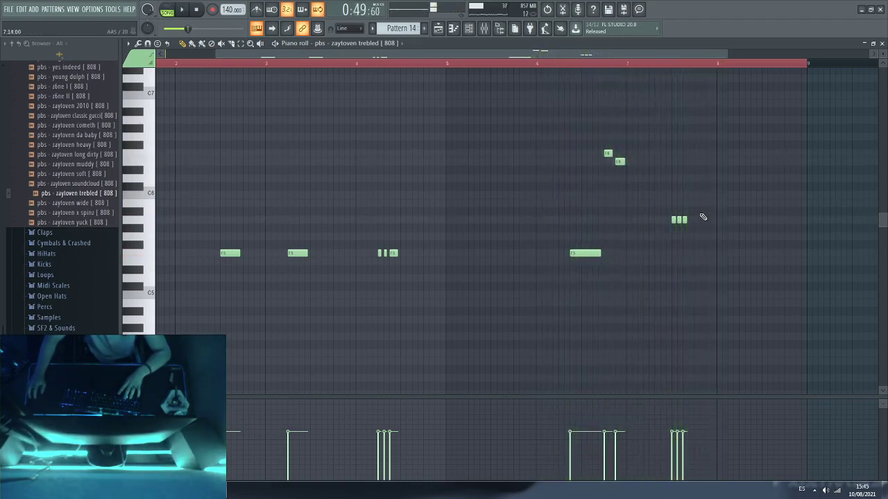
pyautogui.click(701, 203)
pyautogui.click(706, 203)
pyautogui.click(710, 202)
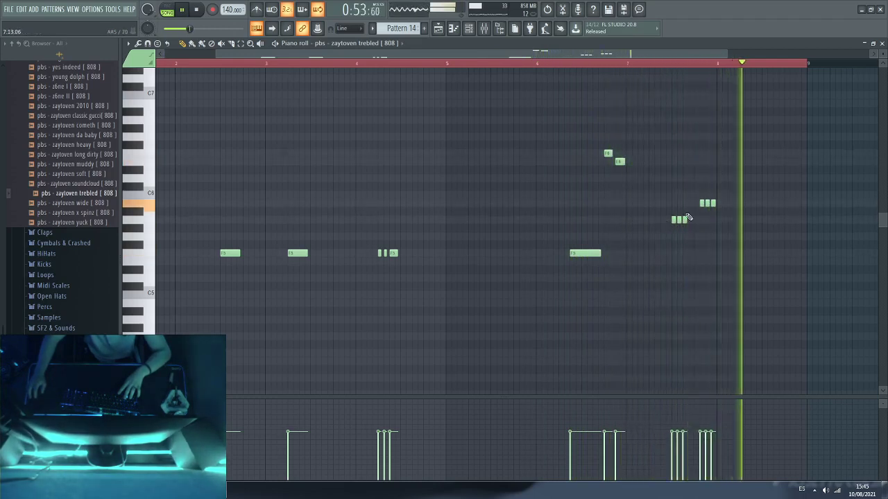
# Step: Delete the three B5 notes and the three A5 notes from bar 7
pyautogui.rightClick(701, 203)
pyautogui.rightClick(707, 204)
pyautogui.rightClick(712, 203)
pyautogui.press('space')
pyautogui.rightClick(685, 220)
pyautogui.rightClick(679, 220)
pyautogui.rightClick(674, 220)
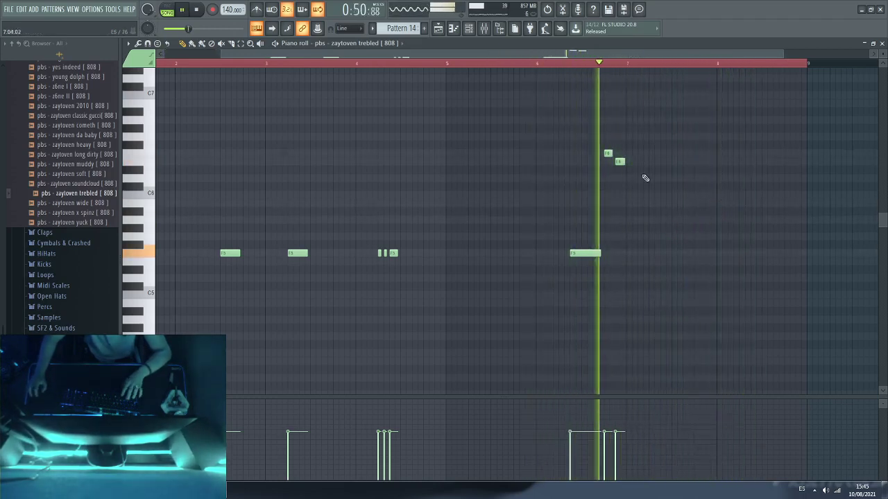
# Step: Select all the notes and deselect them, then try a short C6 note at the start of bar 5 and delete it
pyautogui.moveTo(645, 136); pyautogui.dragTo(163, 298)
pyautogui.scroll(-1, 280, 73)
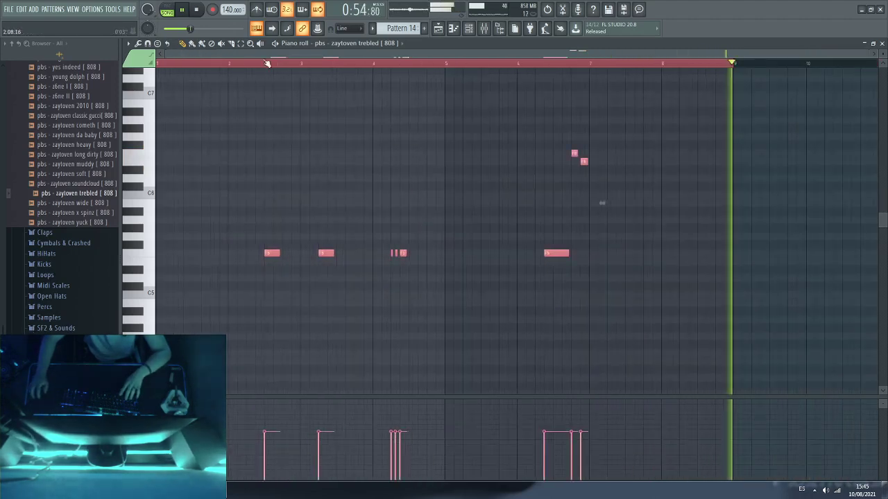
pyautogui.click(393, 162)
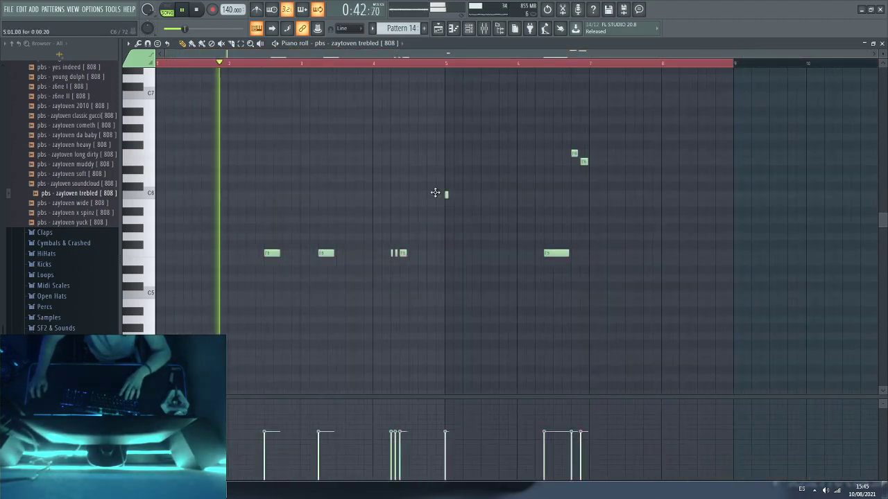
pyautogui.rightClick(446, 194)
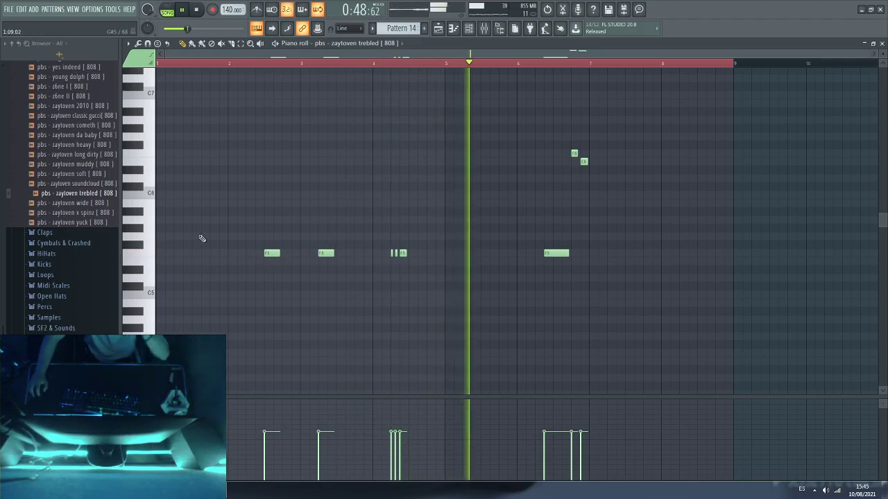
# Step: Delete the long F5 note and the short F6 and E6 notes from bar 6
pyautogui.rightClick(559, 253)
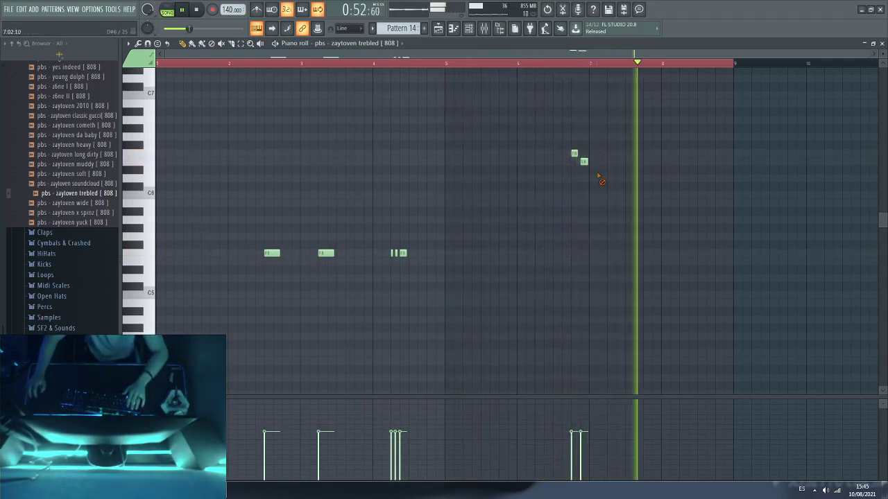
pyautogui.rightClick(574, 153)
pyautogui.rightClick(584, 161)
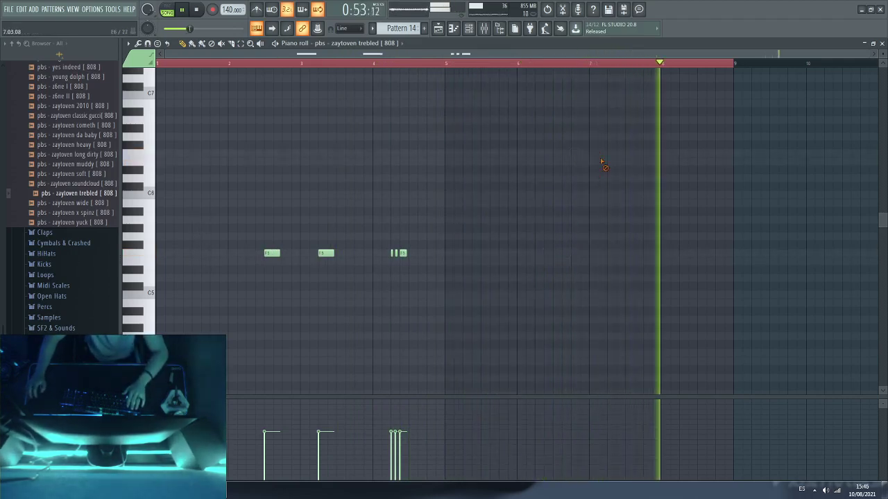
# Step: Open the playlist and mute Track 1
pyautogui.click(440, 28)
pyautogui.click(247, 89)
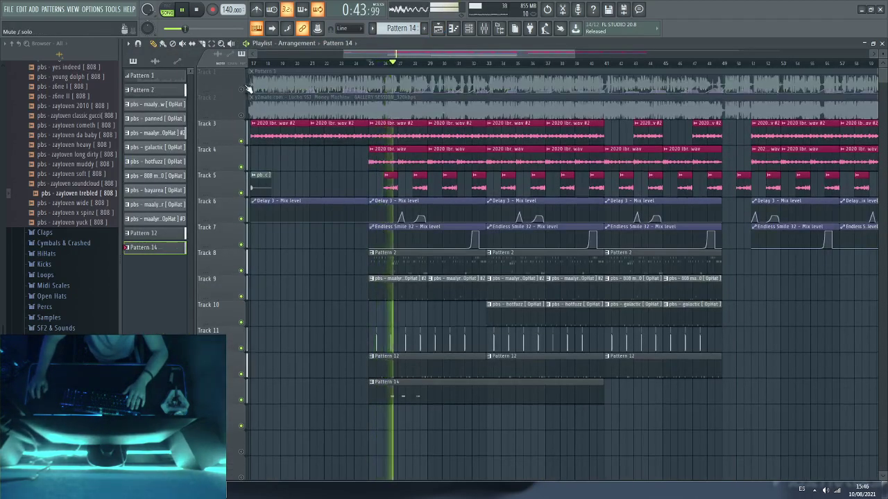
# Step: Reopen Pattern 14's notes, add F#5 notes in bars 1 and 2 and raise the existing F5 notes to F#5, shifting bar 3's note later
pyautogui.doubleClick(417, 393)
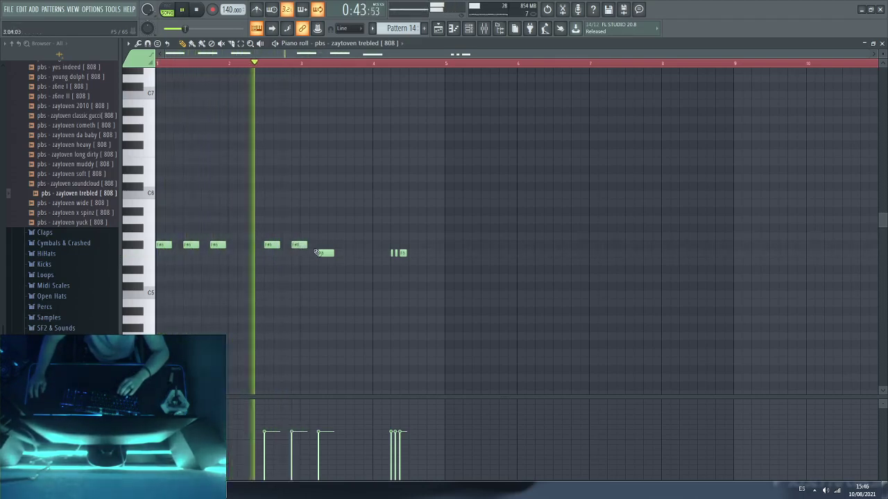
pyautogui.moveTo(317, 252); pyautogui.dragTo(329, 245)
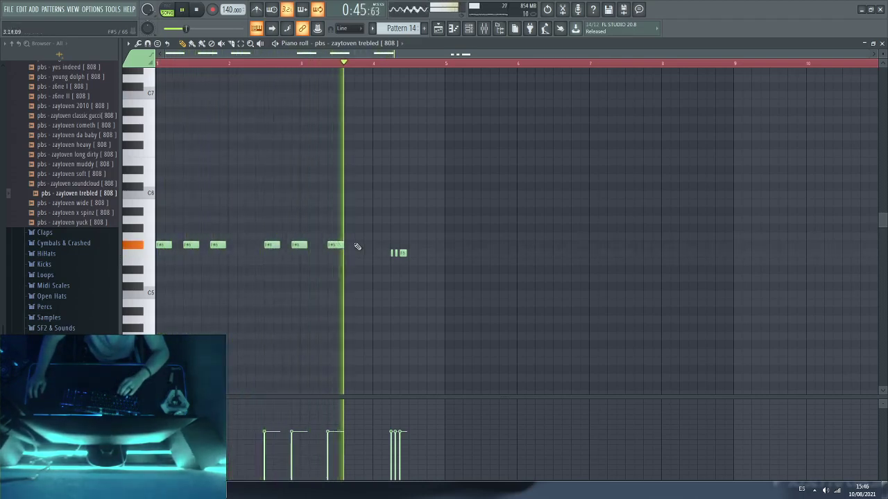
pyautogui.moveTo(398, 253); pyautogui.dragTo(401, 244)
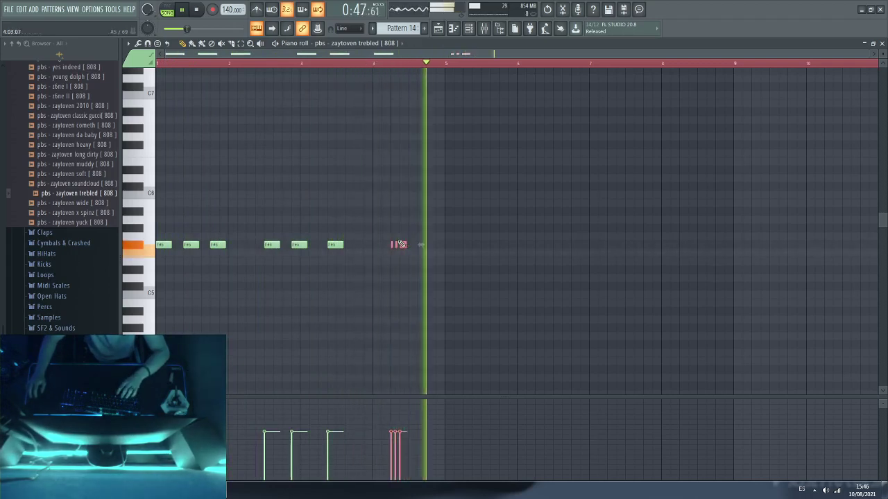
# Step: Unmute Track 1 in the playlist and reopen Pattern 14 in the piano roll
pyautogui.press('F5')
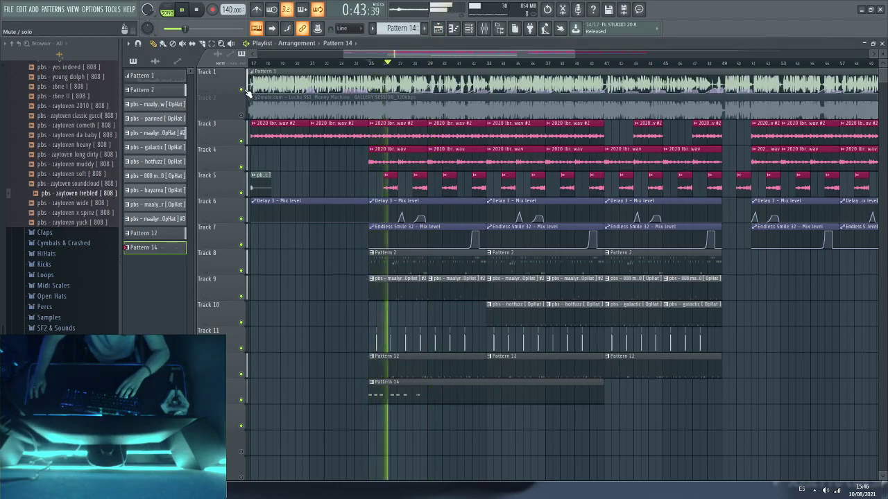
pyautogui.doubleClick(429, 396)
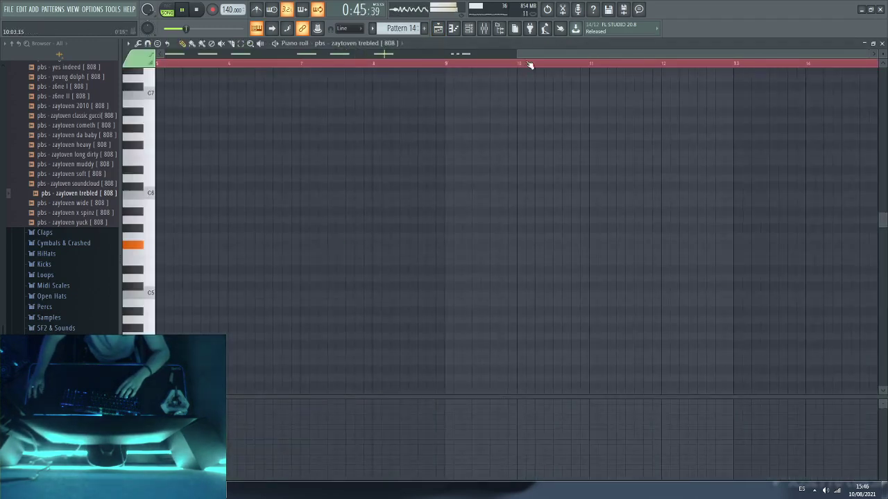
# Step: Try two E5 notes between the F#5 notes in bar 1, listen to them and delete them
pyautogui.moveTo(527, 59); pyautogui.dragTo(247, 97)
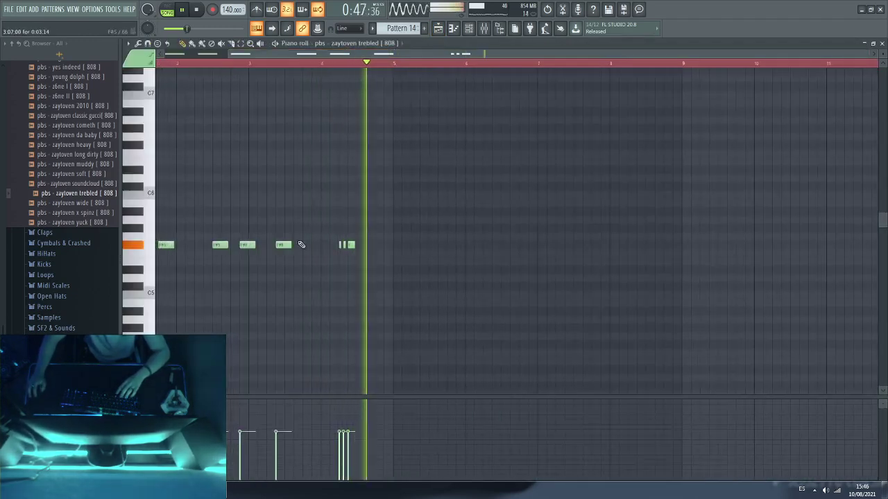
pyautogui.press('space')
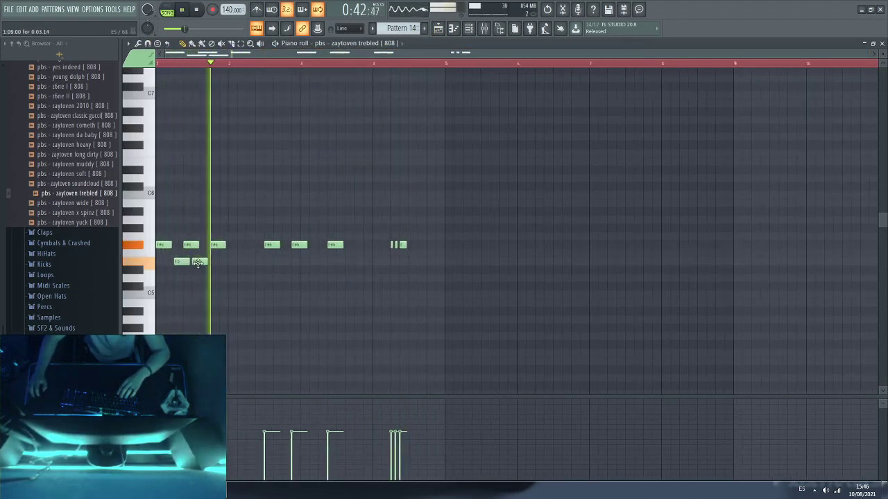
pyautogui.rightClick(198, 262)
pyautogui.press('space')
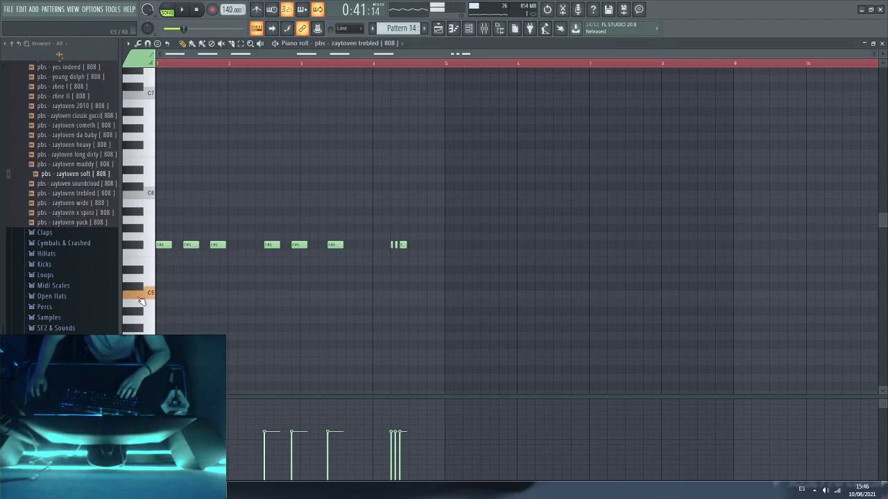
# Step: Select all the F#5 notes, transpose them down to D5 and deselect them
pyautogui.moveTo(442, 237); pyautogui.dragTo(152, 244)
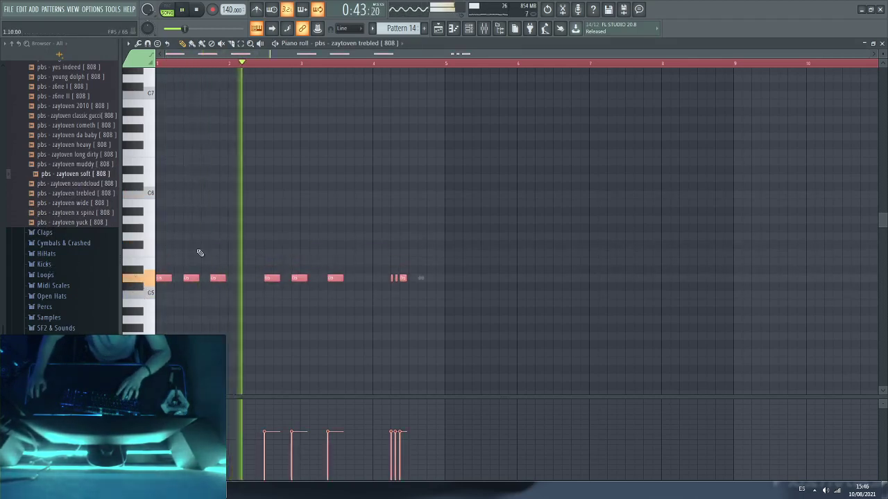
pyautogui.hotkey('ctrl', 'd')
pyautogui.click(469, 28)
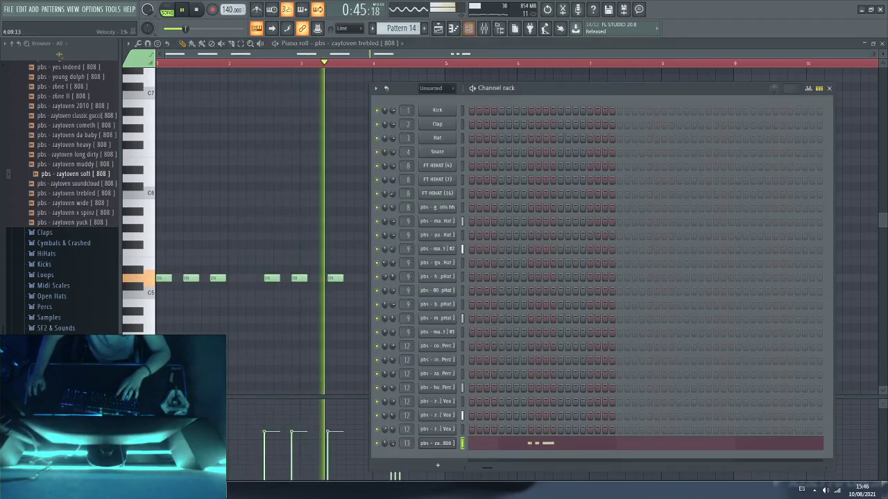
pyautogui.press('F6')
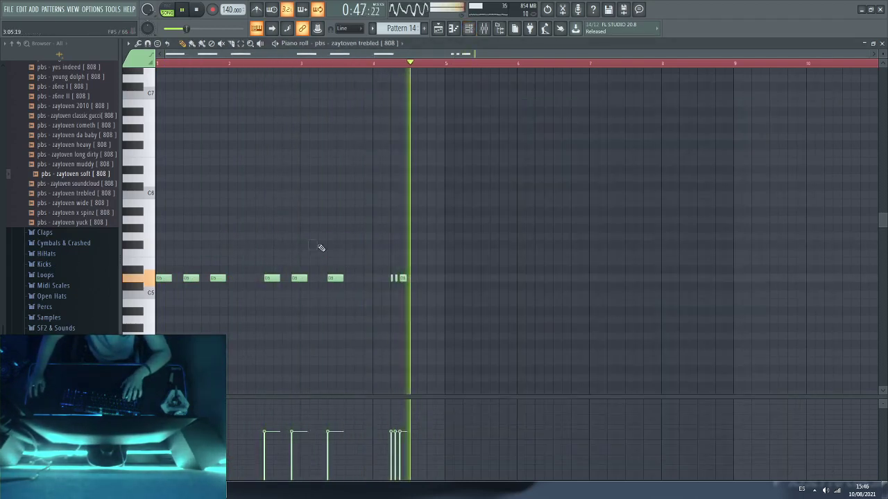
pyautogui.moveTo(444, 266); pyautogui.dragTo(32, 301)
pyautogui.press('1')
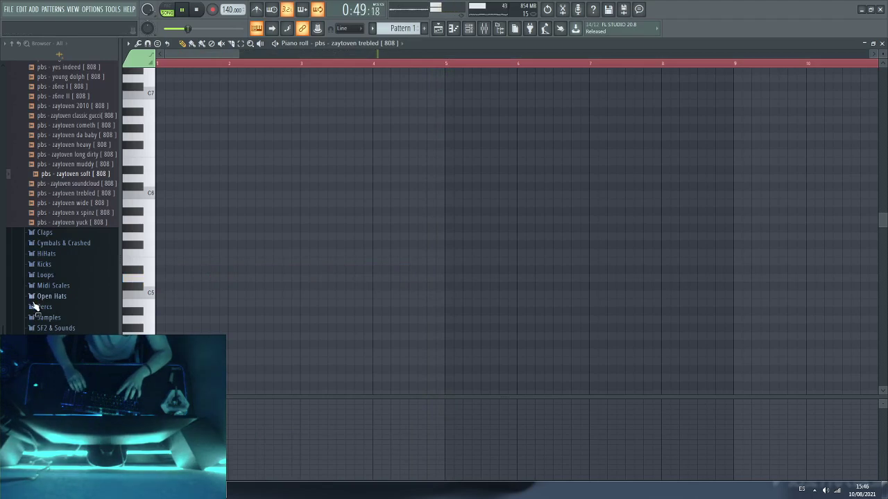
pyautogui.scroll(-2, 404, 66)
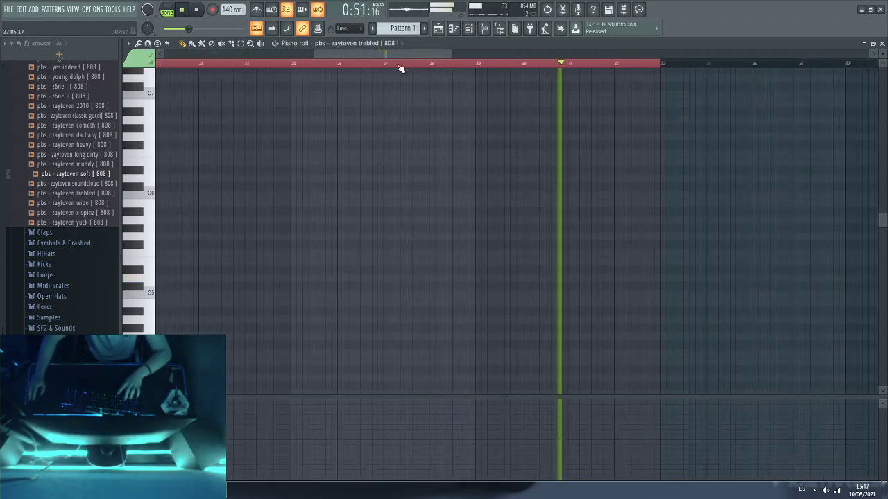
pyautogui.scroll(3, 338, 246)
pyautogui.scroll(-10, 340, 245)
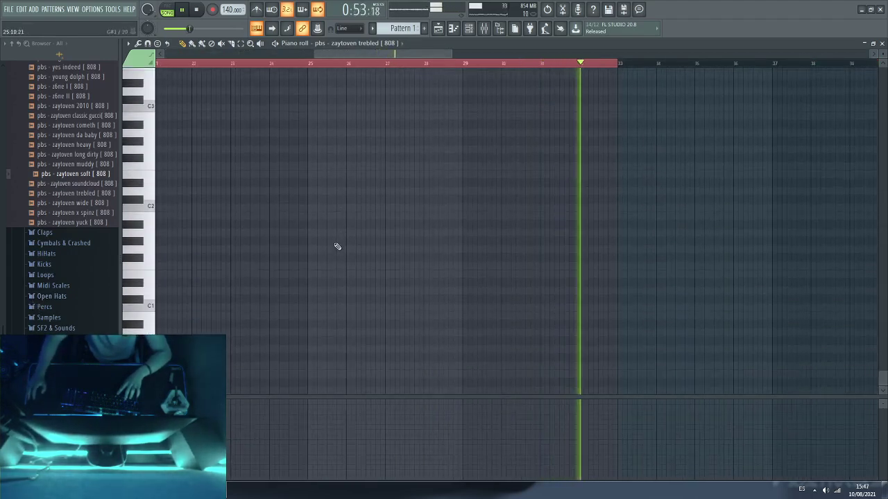
pyautogui.scroll(13, 240, 230)
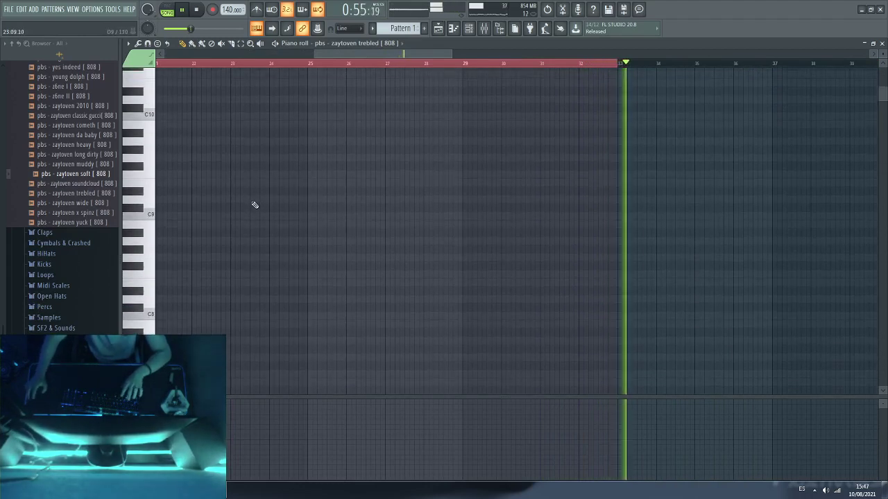
pyautogui.moveTo(316, 55); pyautogui.dragTo(165, 54)
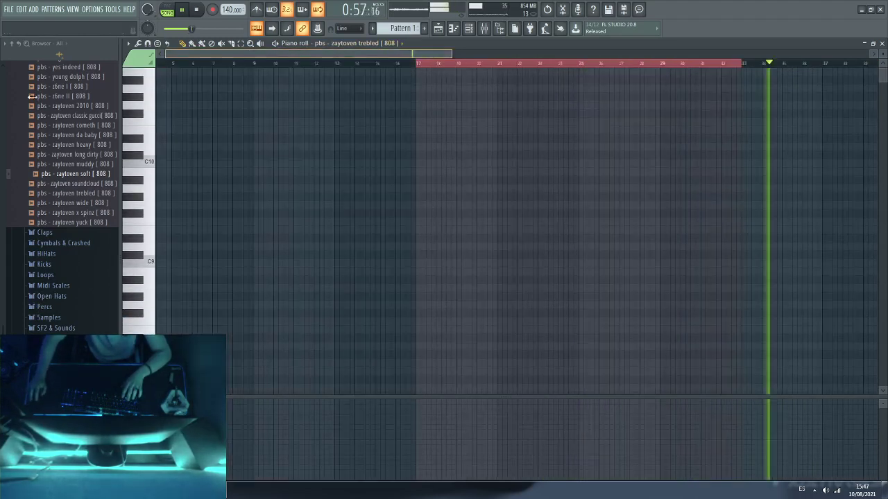
pyautogui.scroll(-10, 250, 201)
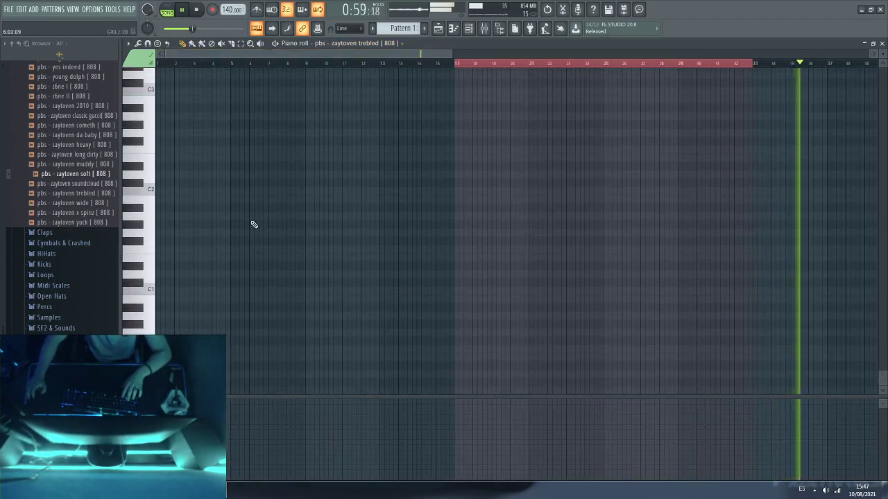
pyautogui.scroll(10, 278, 203)
pyautogui.hotkey('ctrl', 'alt', 'z')
pyautogui.scroll(2, 271, 216)
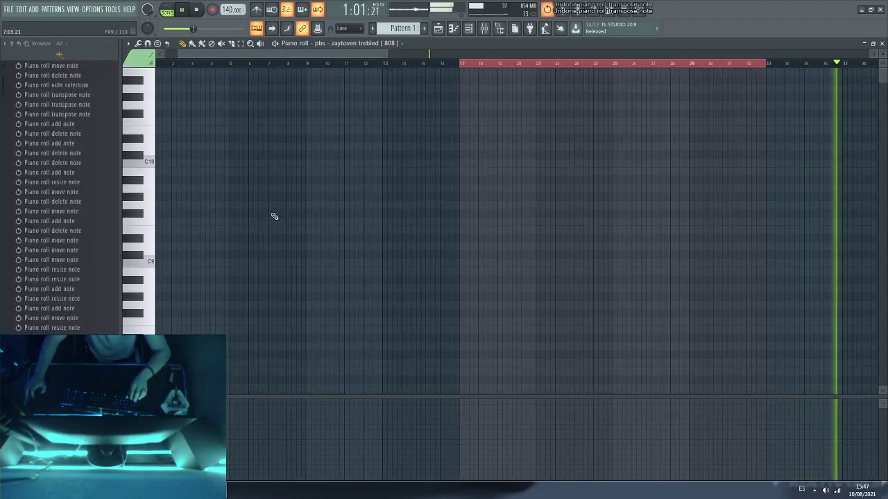
pyautogui.hotkey('ctrl', 'alt', 'z')
pyautogui.scroll(-7, 270, 222)
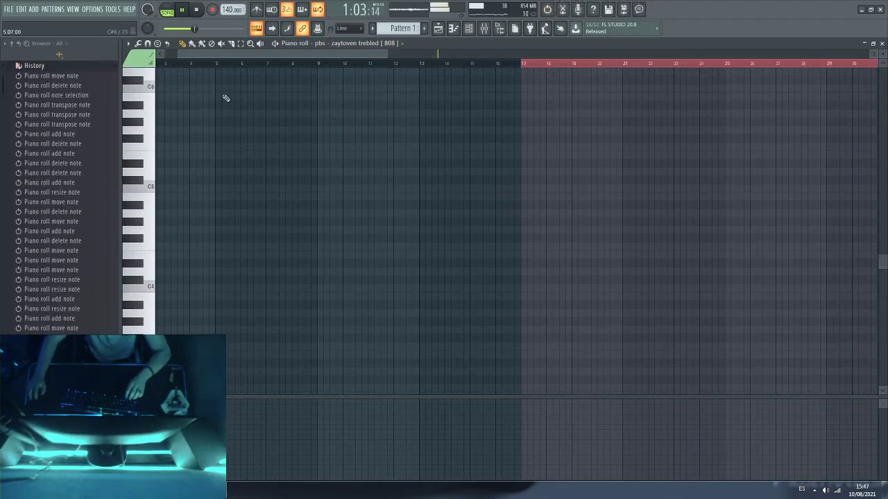
pyautogui.moveTo(222, 55); pyautogui.dragTo(201, 55)
pyautogui.scroll(-3, 200, 220)
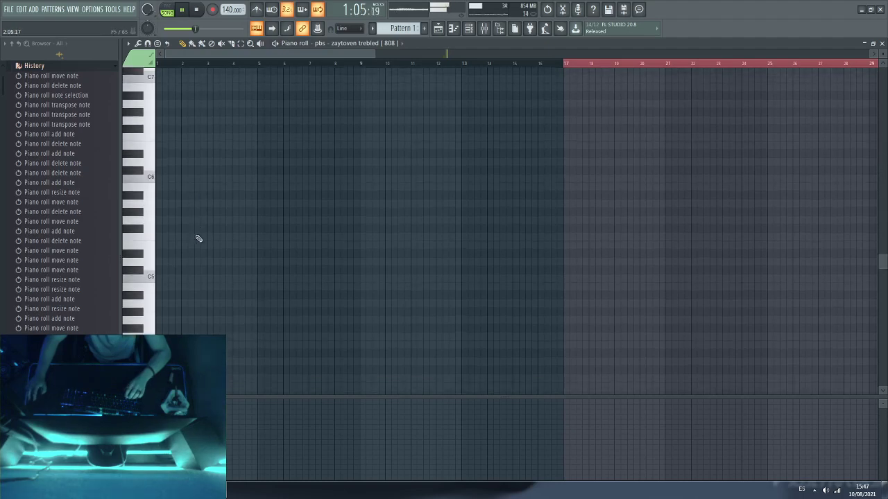
pyautogui.click(161, 64)
pyautogui.scroll(-3, 173, 53)
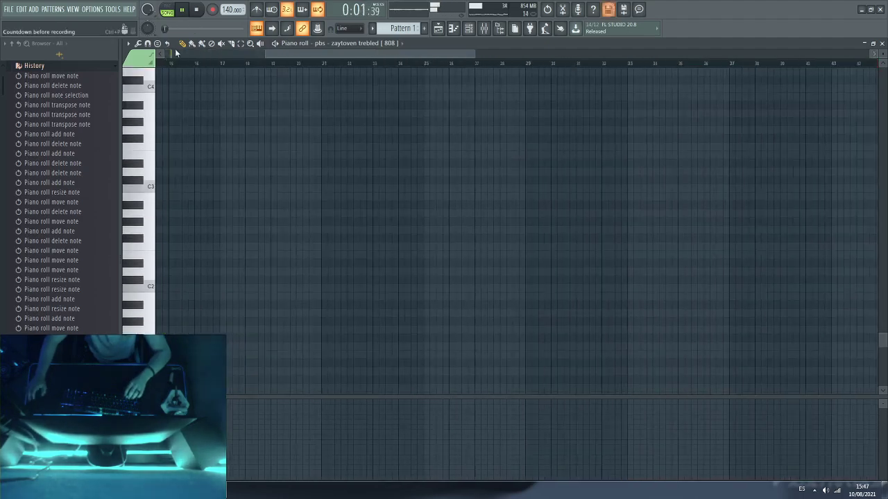
# Step: Return to the playlist and reopen Pattern 14's notes in the piano roll
pyautogui.click(437, 28)
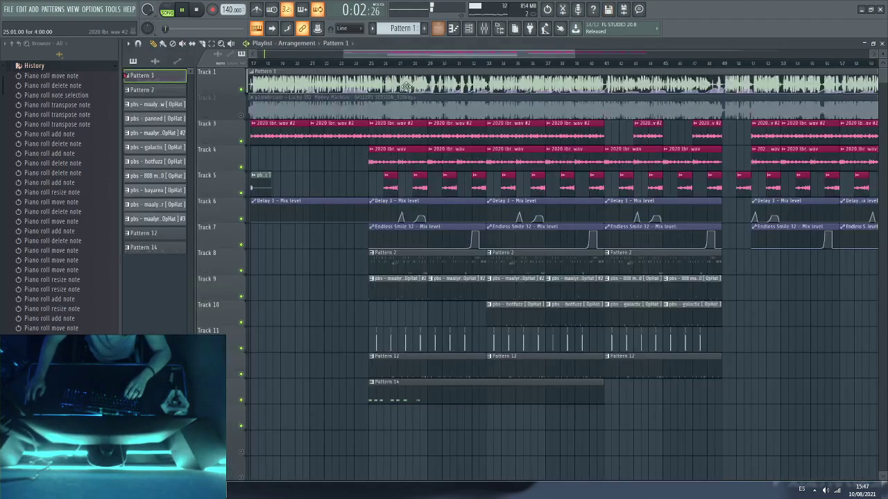
pyautogui.doubleClick(394, 383)
pyautogui.moveTo(268, 54); pyautogui.dragTo(158, 261)
pyautogui.scroll(8, 178, 242)
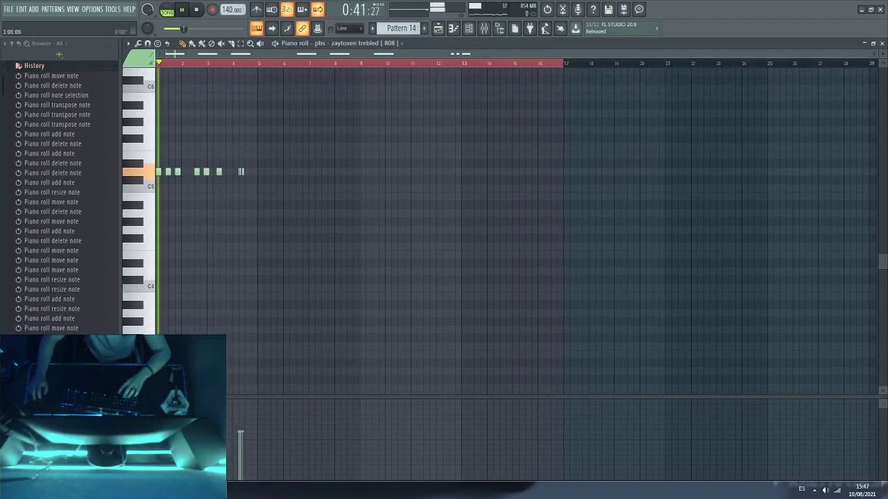
# Step: Select all the D5 notes, transpose them down to C#5, listen to them and deselect them
pyautogui.scroll(4, 170, 69)
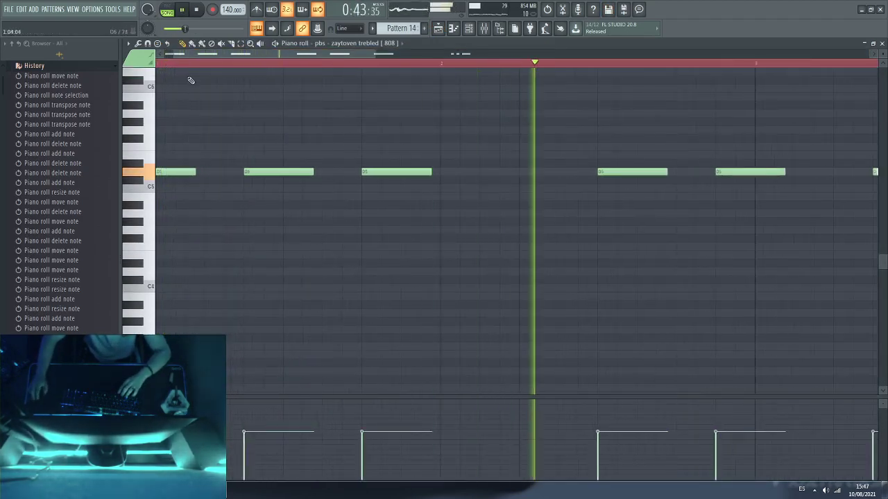
pyautogui.scroll(-2, 196, 65)
pyautogui.scroll(4, 315, 214)
pyautogui.moveTo(503, 251); pyautogui.dragTo(152, 333)
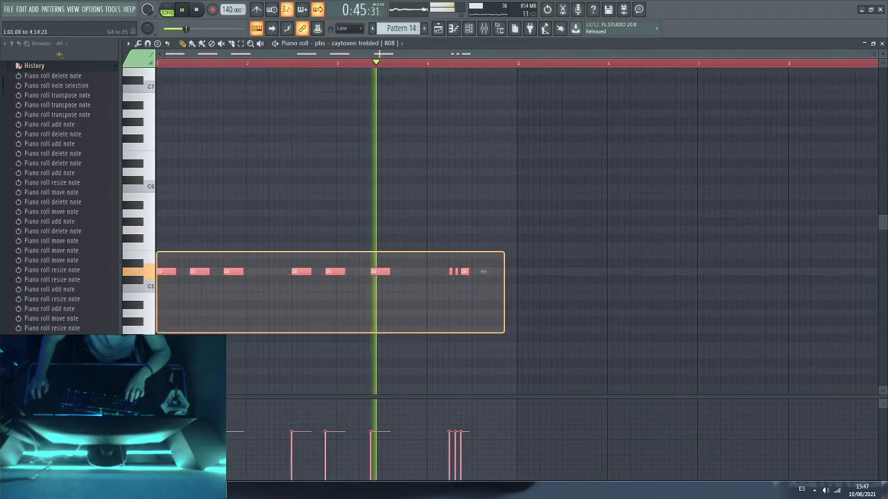
pyautogui.press('space')
pyautogui.press('space')
pyautogui.moveTo(166, 271); pyautogui.dragTo(147, 285)
pyautogui.press('space')
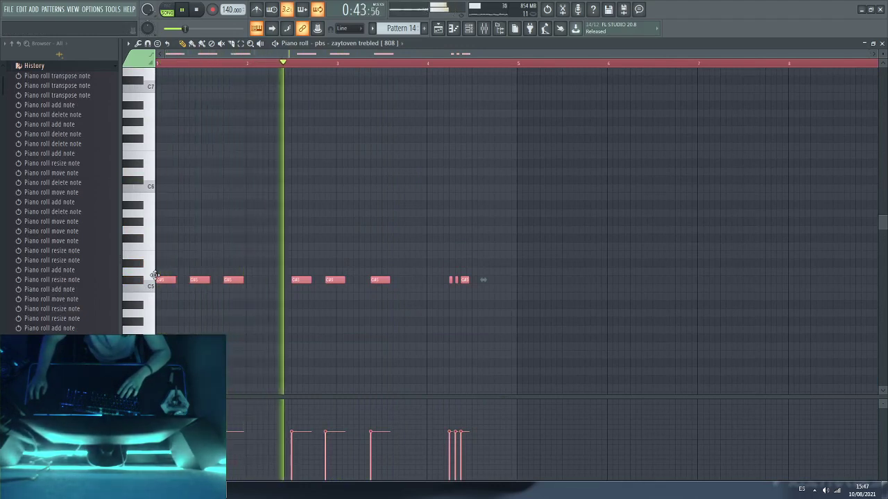
pyautogui.click(246, 256)
pyautogui.rightClick(247, 256)
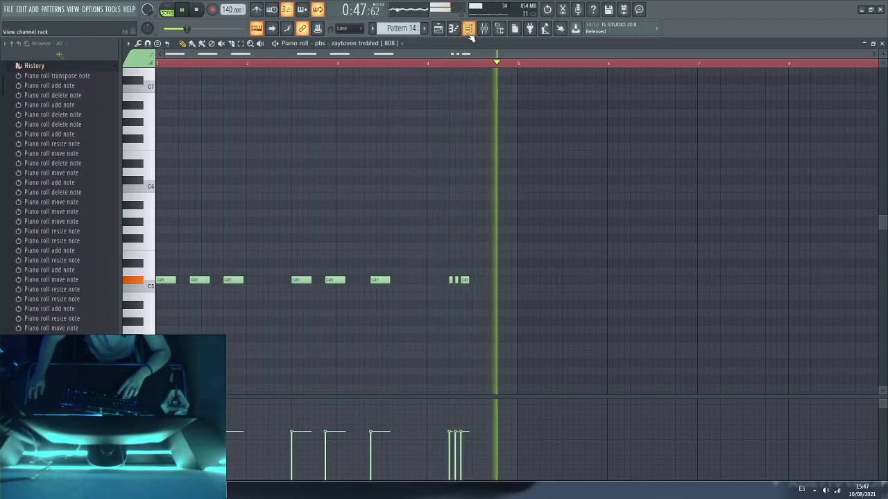
# Step: Delete the C#5 note at the start of bar 1 and the one in bar 3, and shift bar 2's two notes slightly later
pyautogui.click(396, 146)
pyautogui.press('space')
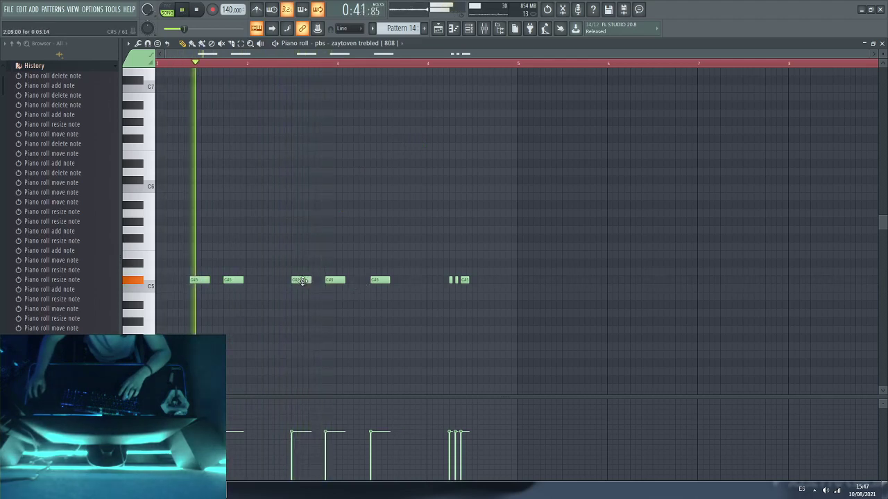
pyautogui.moveTo(302, 280); pyautogui.dragTo(313, 281)
pyautogui.rightClick(386, 280)
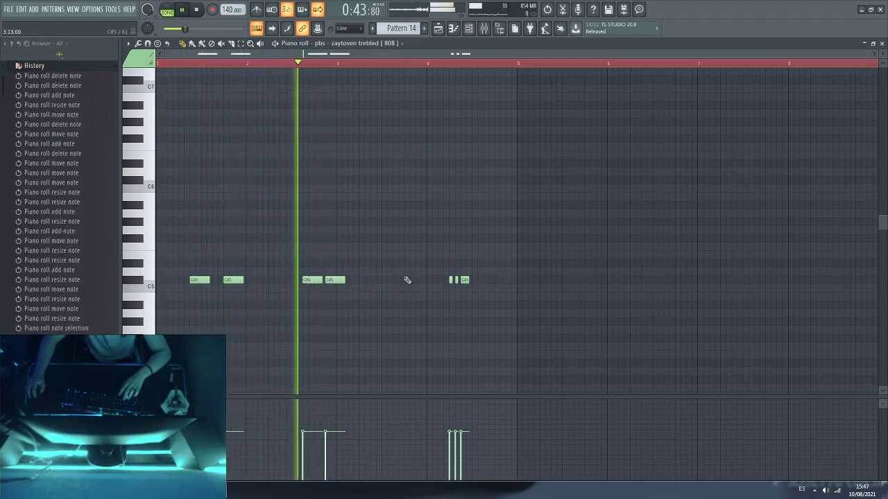
pyautogui.press('space')
pyautogui.click(334, 281)
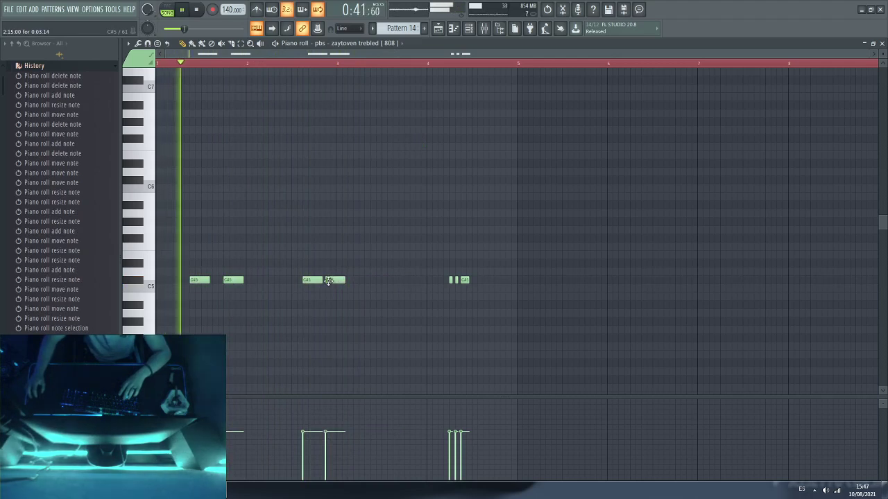
pyautogui.moveTo(329, 280); pyautogui.dragTo(338, 280)
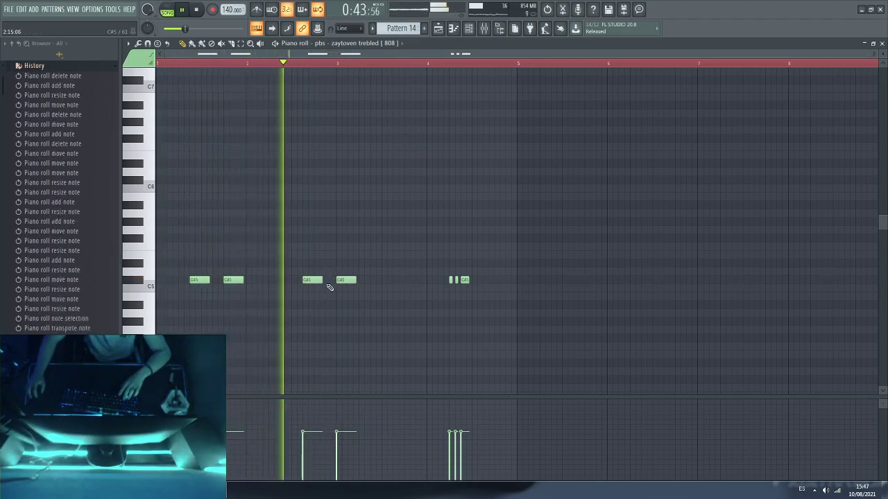
# Step: Add C#5 notes at the start of bar 4, in bar 2 at 2.05 and near the end of bar 3
pyautogui.click(443, 281)
pyautogui.moveTo(445, 283); pyautogui.dragTo(435, 285)
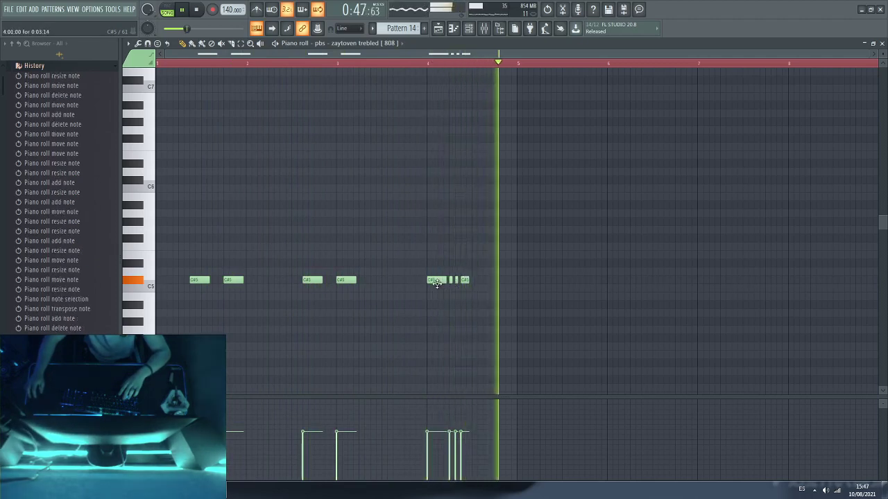
pyautogui.press('space')
pyautogui.click(321, 245)
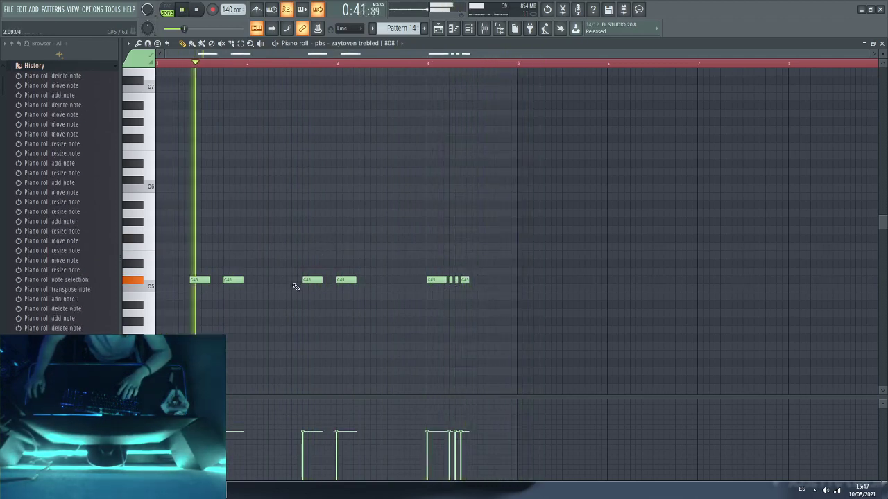
pyautogui.click(274, 280)
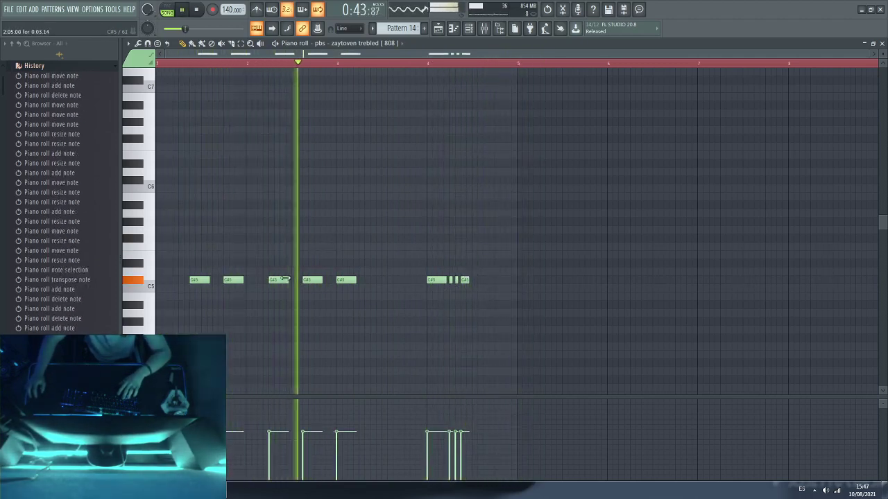
pyautogui.click(407, 280)
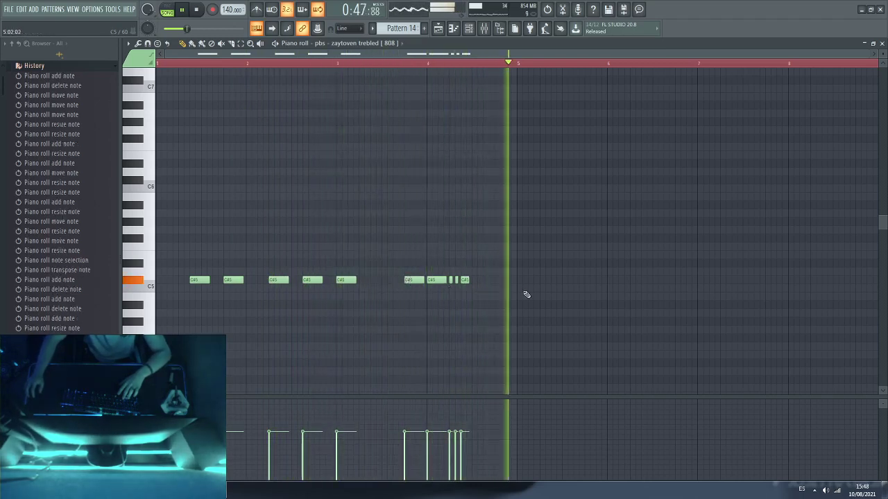
# Step: Copy the whole C#5 phrase into bars 5 to 8 and add a C#5 note at the start of bar 5
pyautogui.moveTo(515, 271); pyautogui.dragTo(105, 323)
pyautogui.press('space')
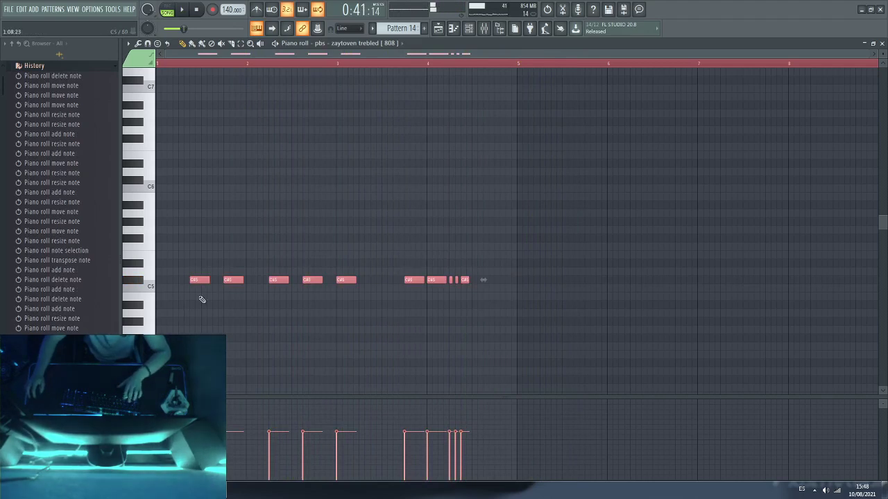
pyautogui.moveTo(198, 279)
pyautogui.keyDown('shift'); pyautogui.mouseDown()
pyautogui.moveTo(481, 284)
pyautogui.moveTo(555, 275)
pyautogui.mouseUp(); pyautogui.keyUp('shift')
pyautogui.press('space')
pyautogui.click(527, 279)
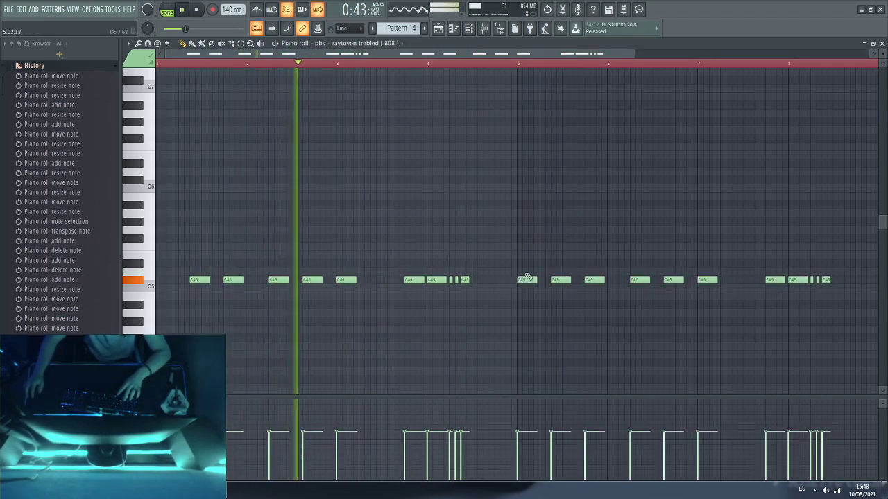
# Step: Shorten bar 5's second C#5 note and add a short B4 note at 5.11
pyautogui.moveTo(568, 281); pyautogui.dragTo(582, 300)
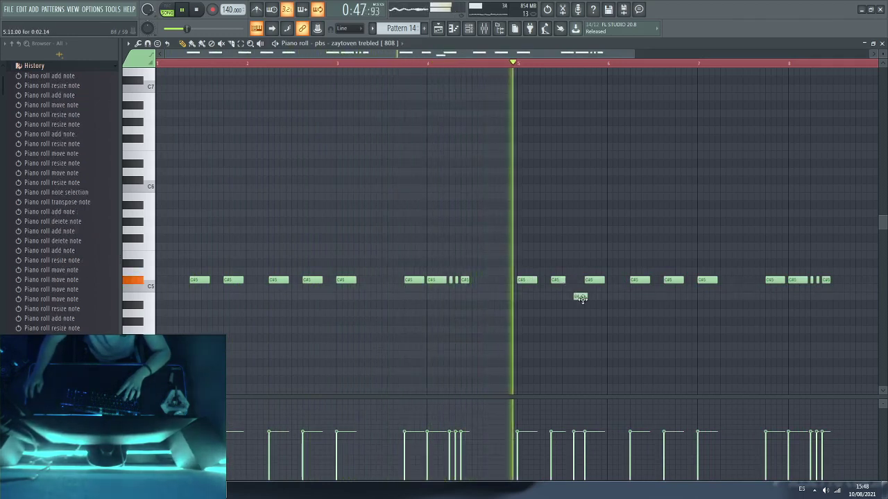
pyautogui.rightClick(579, 297)
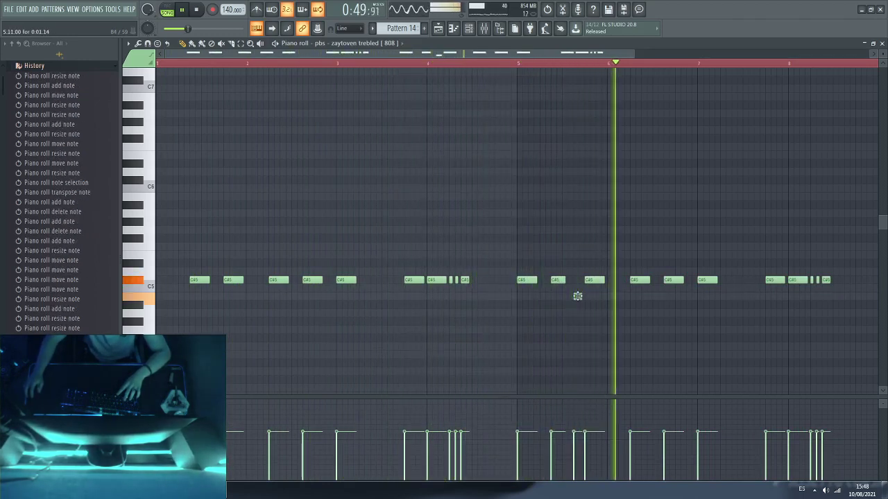
pyautogui.click(577, 296)
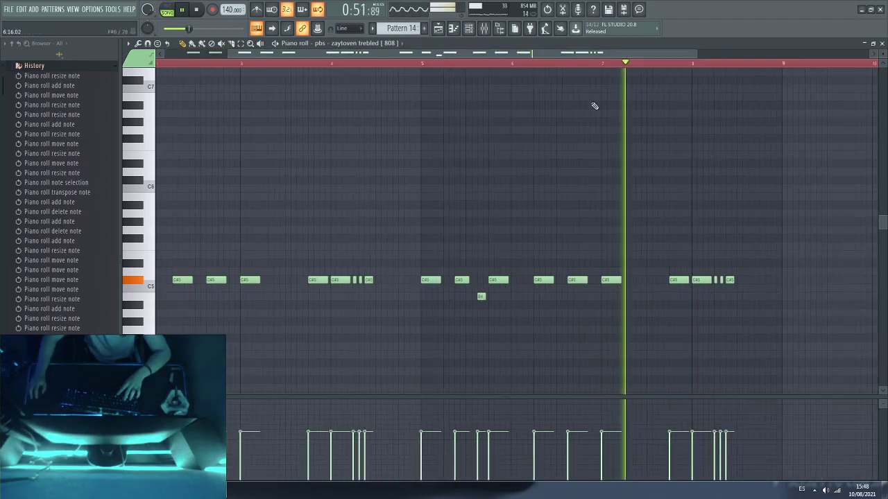
# Step: Add a short C#5 note near the end of bar 8, removing the trial note in bar 7
pyautogui.click(661, 296)
pyautogui.rightClick(661, 297)
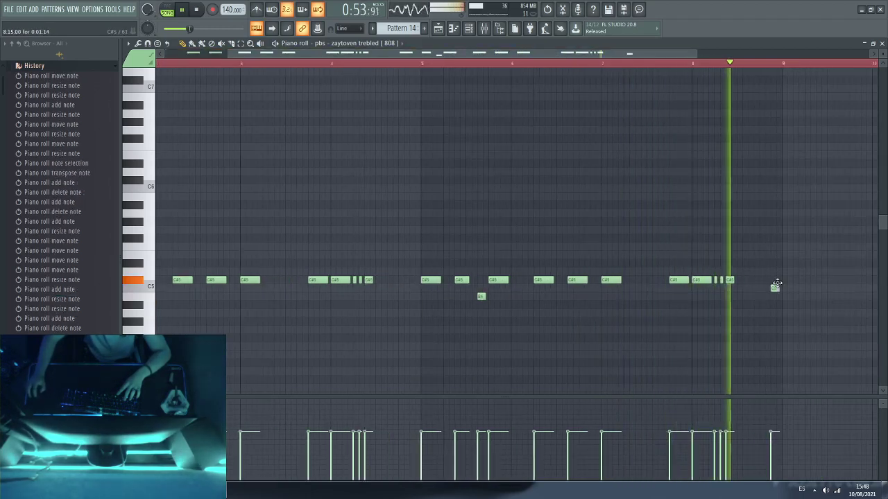
pyautogui.click(761, 280)
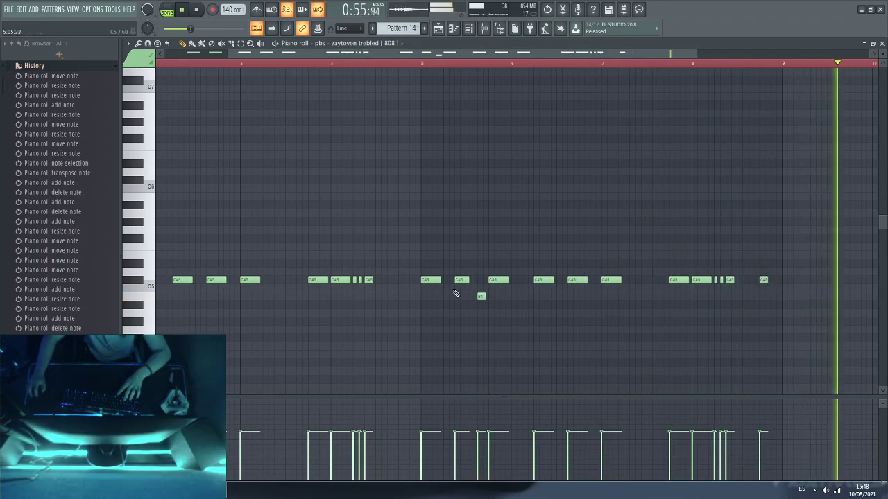
# Step: Try a D#5 note in bar 6 and delete it, and replace bar 5's short B4 note with a G#5 at 5.09
pyautogui.click(423, 64)
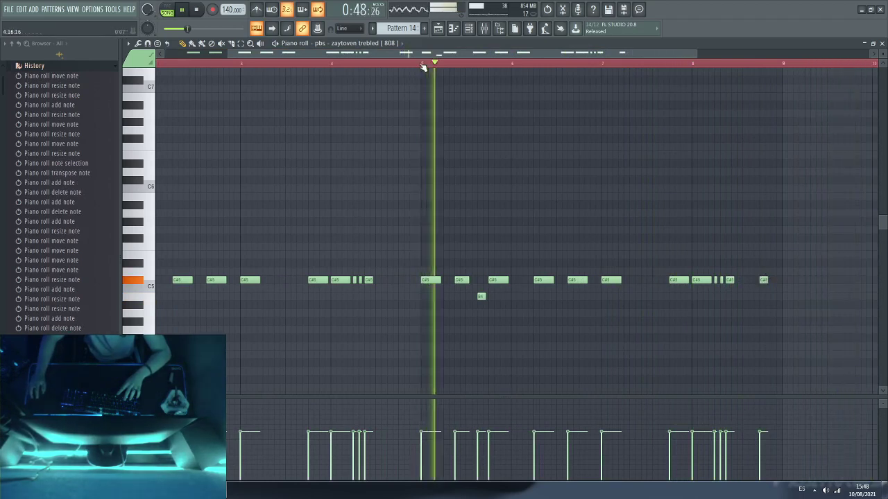
pyautogui.click(525, 264)
pyautogui.moveTo(480, 294); pyautogui.dragTo(479, 238)
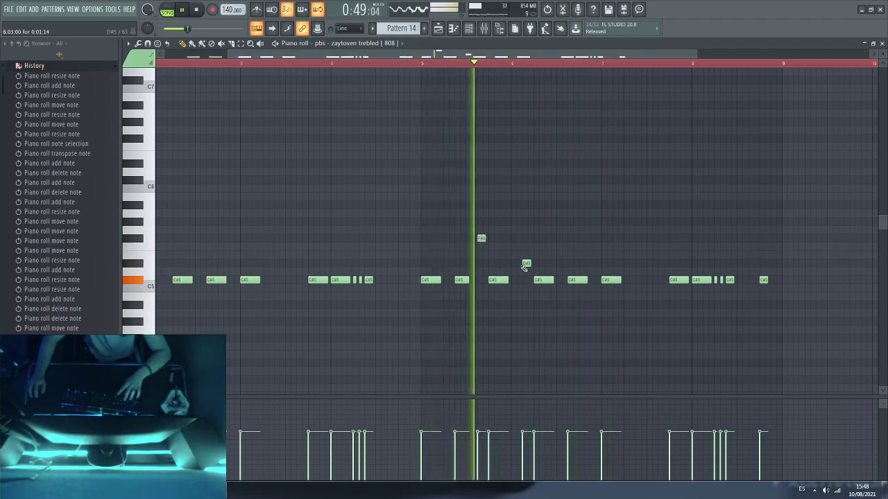
pyautogui.rightClick(527, 263)
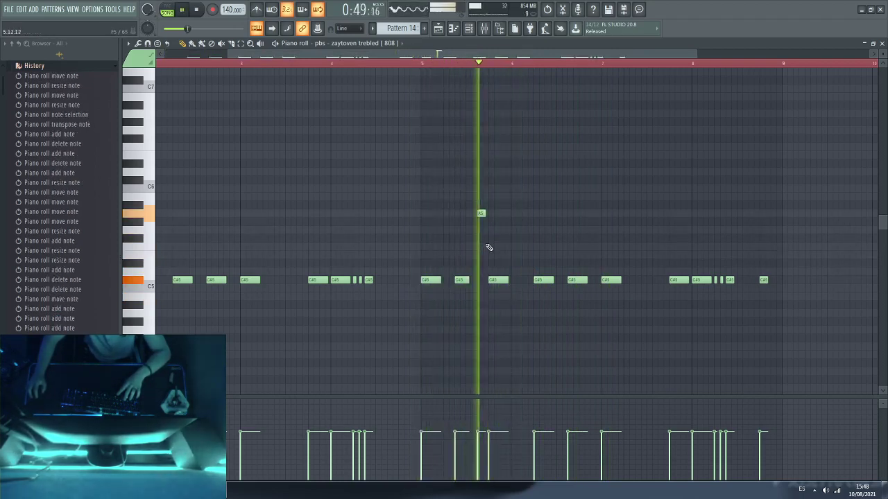
pyautogui.press('space')
pyautogui.click(480, 206)
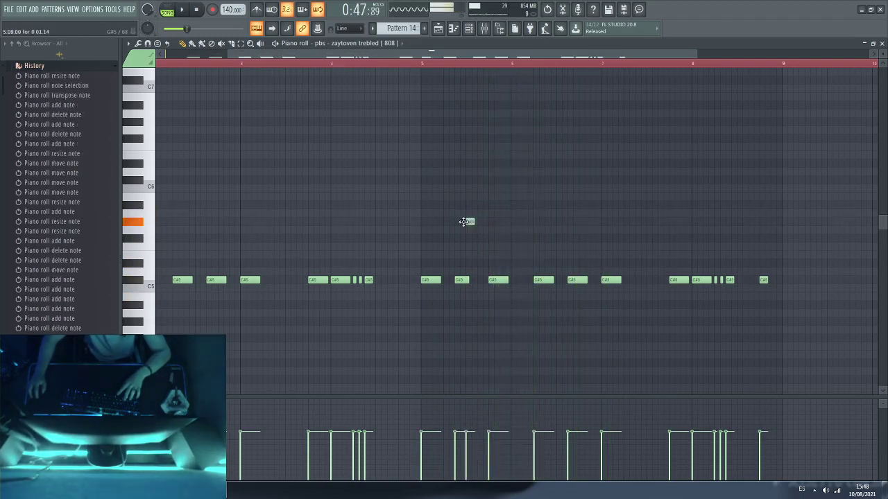
# Step: Turn bar 5's G#5 note into a slide note, raise it to C#6, and add a matching C#6 slide note in bar 8
pyautogui.doubleClick(464, 221)
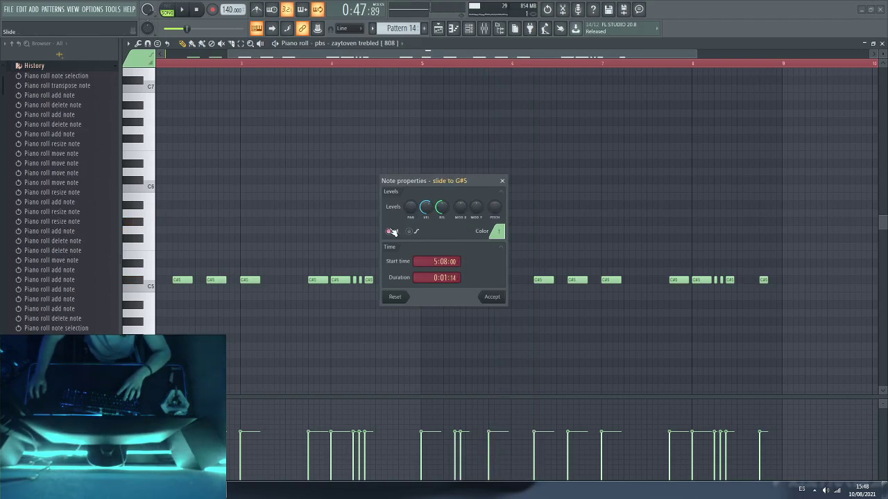
pyautogui.click(491, 298)
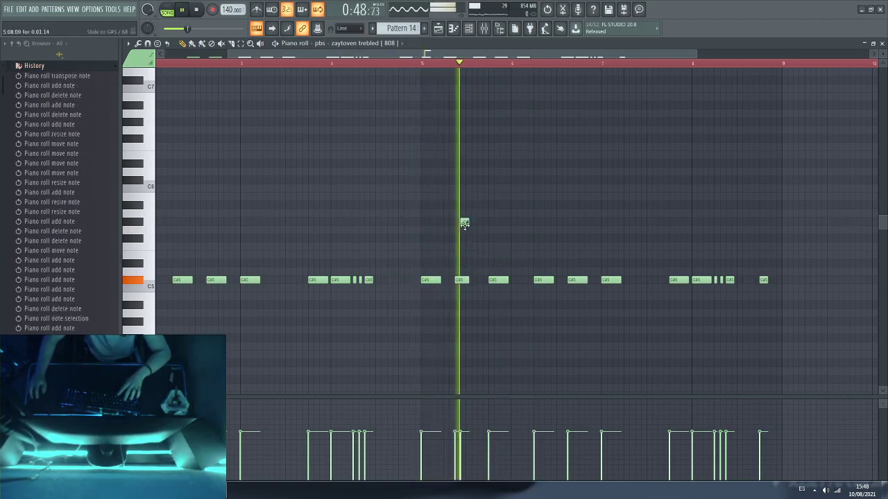
pyautogui.moveTo(465, 223); pyautogui.dragTo(464, 180)
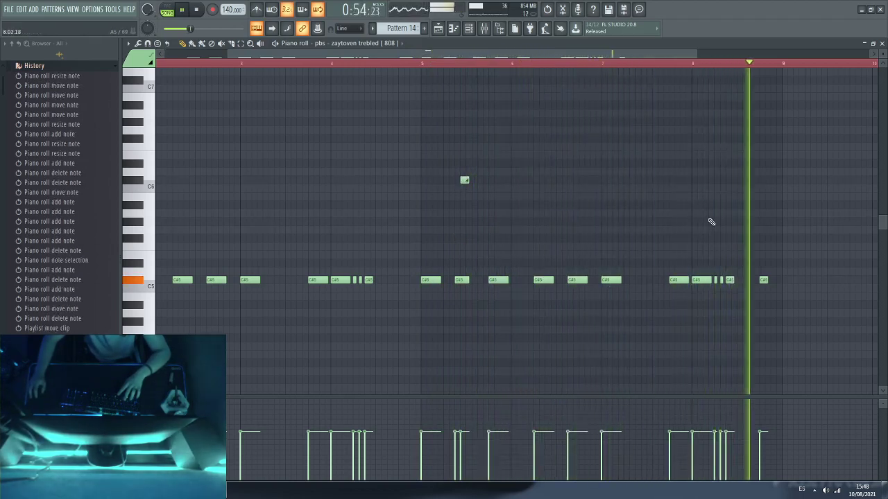
pyautogui.click(706, 180)
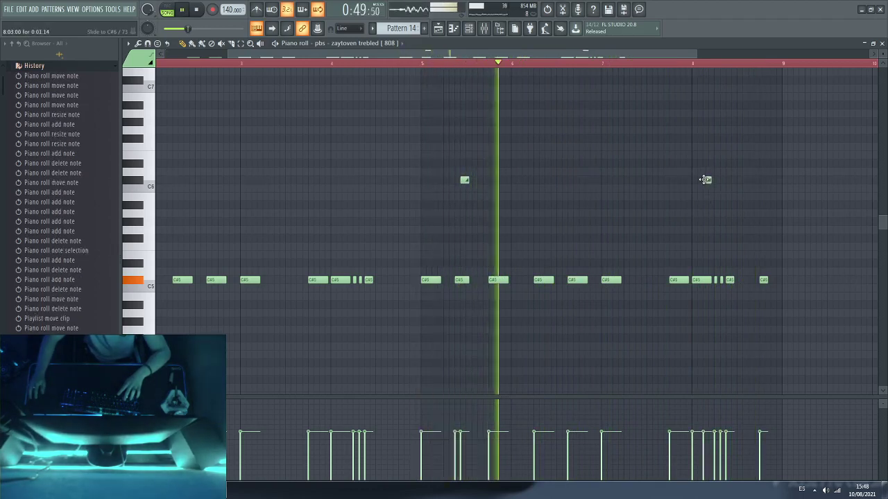
pyautogui.click(671, 63)
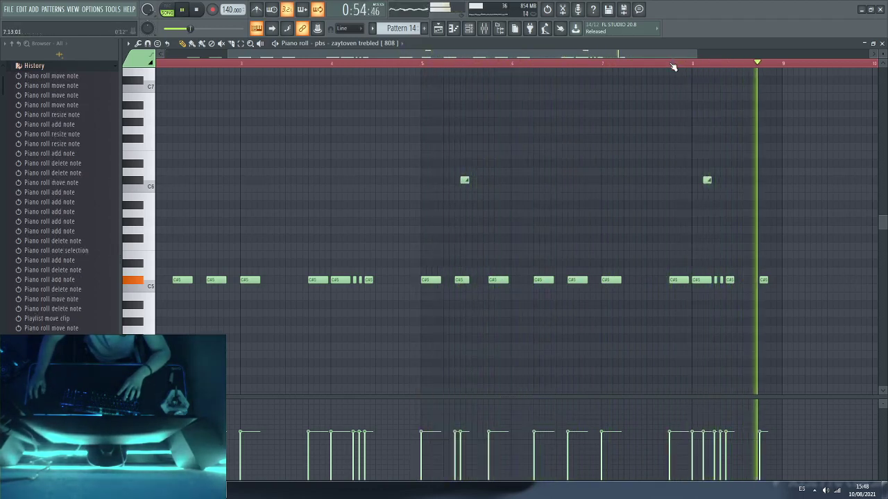
# Step: Replay the song from bar 25 in the playlist to check the 808 line with its slide notes
pyautogui.scroll(-2, 673, 66)
pyautogui.click(414, 66)
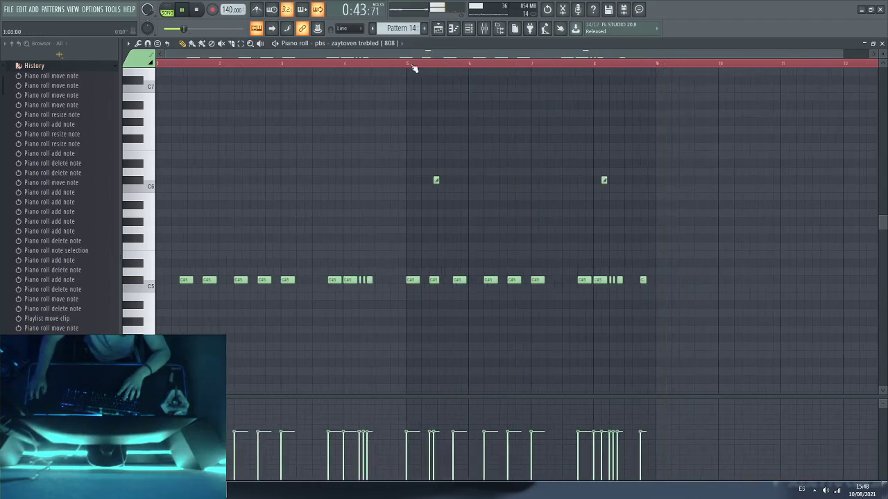
pyautogui.click(273, 229)
pyautogui.rightClick(273, 230)
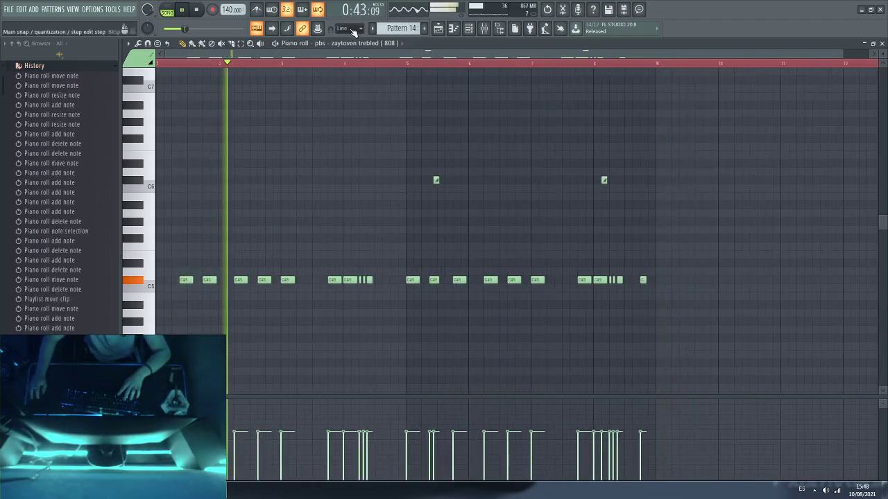
pyautogui.click(437, 29)
pyautogui.press('space')
pyautogui.press('space')
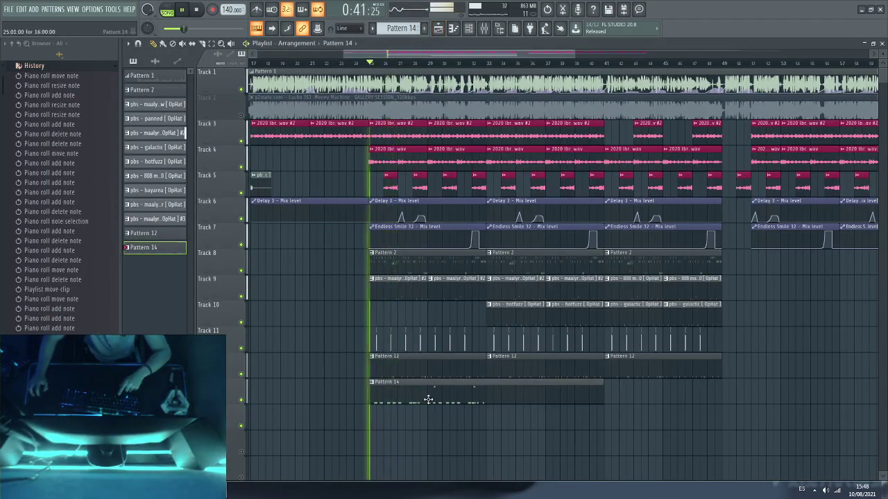
# Step: Delete both C#5 notes in bar 2 of Pattern 14's 808 line
pyautogui.doubleClick(428, 398)
pyautogui.moveTo(442, 55); pyautogui.dragTo(267, 56)
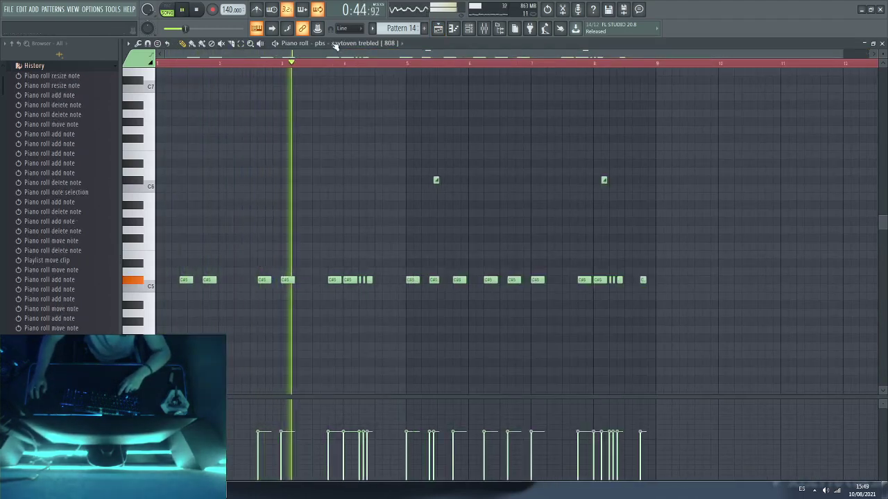
pyautogui.rightClick(262, 280)
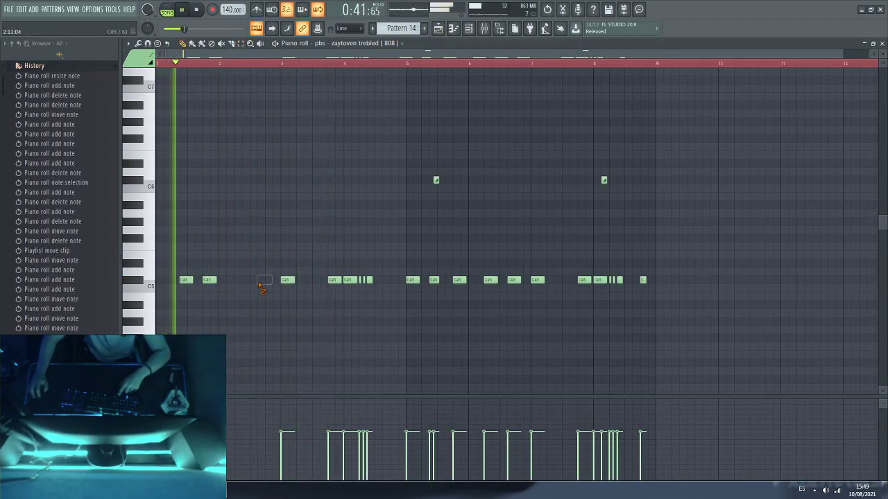
# Step: Add a regular C#5 note at 3.07 in bar 3, removing the trial slide note there
pyautogui.click(307, 280)
pyautogui.click(331, 281)
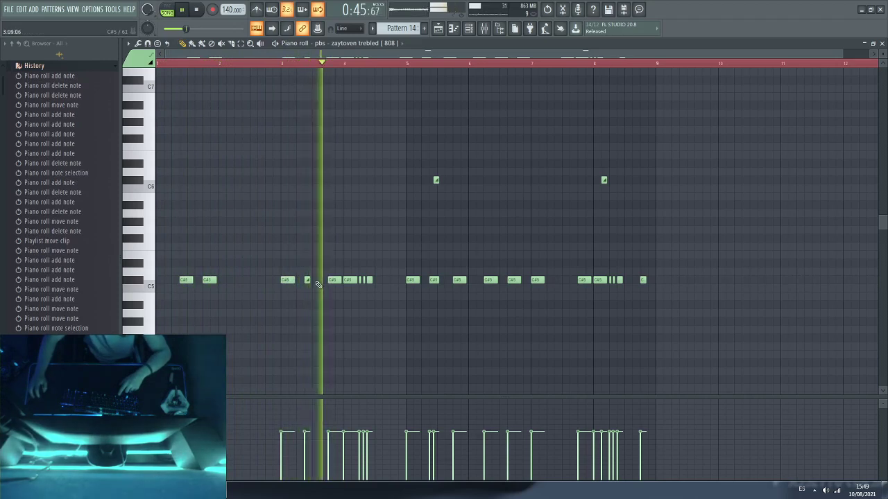
pyautogui.rightClick(307, 280)
pyautogui.click(314, 280)
pyautogui.moveTo(316, 279); pyautogui.dragTo(310, 279)
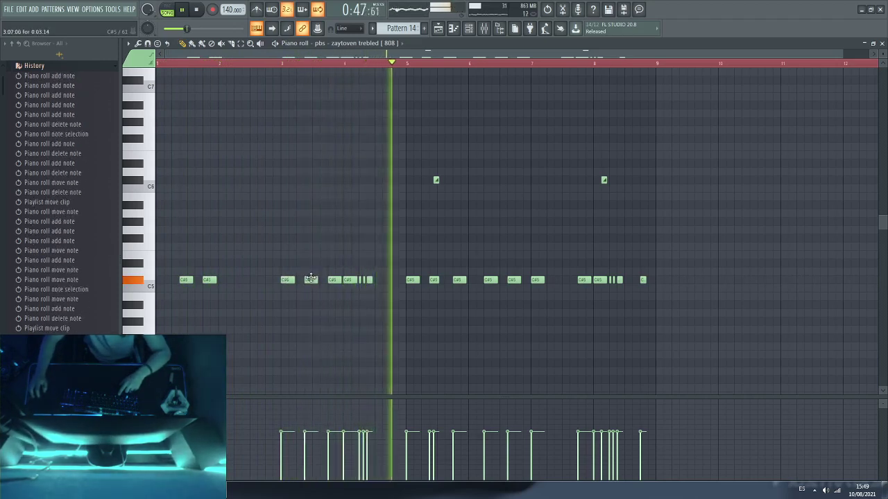
pyautogui.click(343, 238)
pyautogui.rightClick(343, 239)
pyautogui.click(351, 239)
pyautogui.rightClick(351, 239)
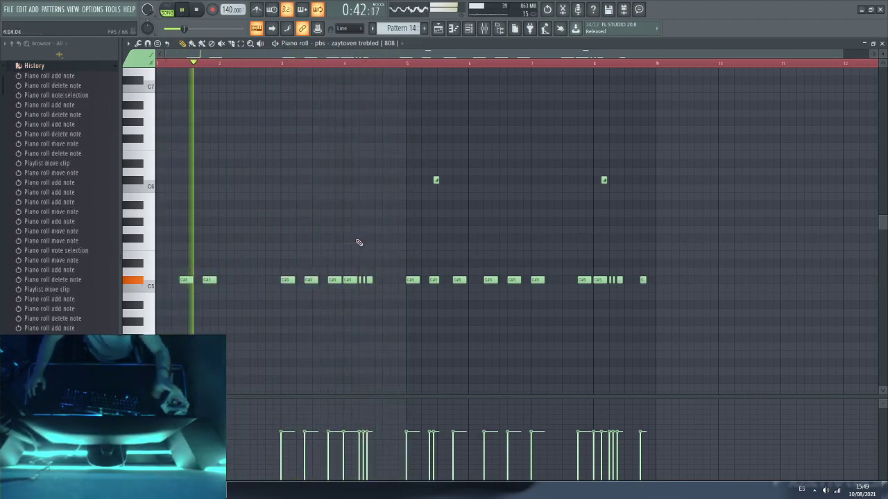
# Step: Delete the long C#5 note at the start of bar 4, bar 5's third C#5 note and bar 6's first C#5 note
pyautogui.rightClick(350, 280)
pyautogui.click(285, 64)
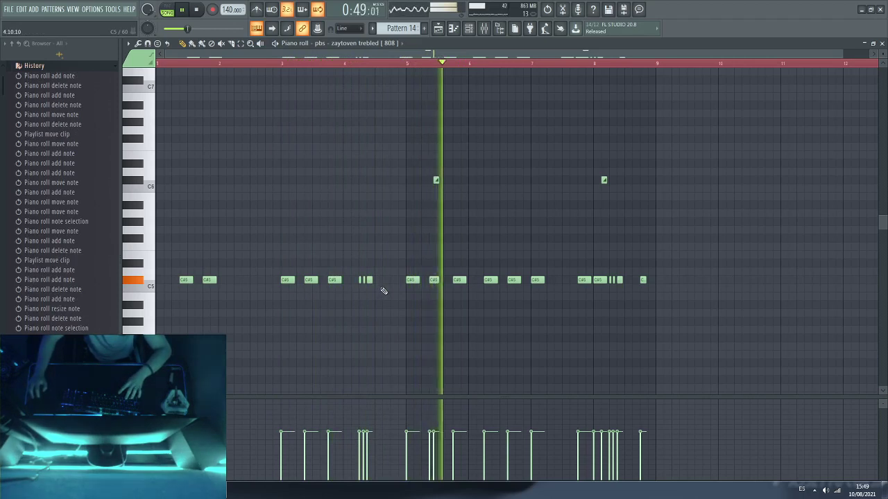
pyautogui.rightClick(456, 280)
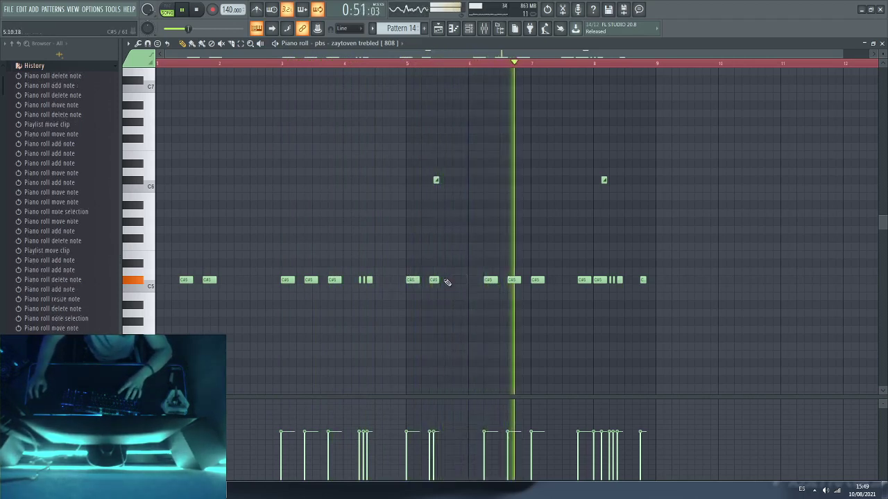
pyautogui.rightClick(490, 280)
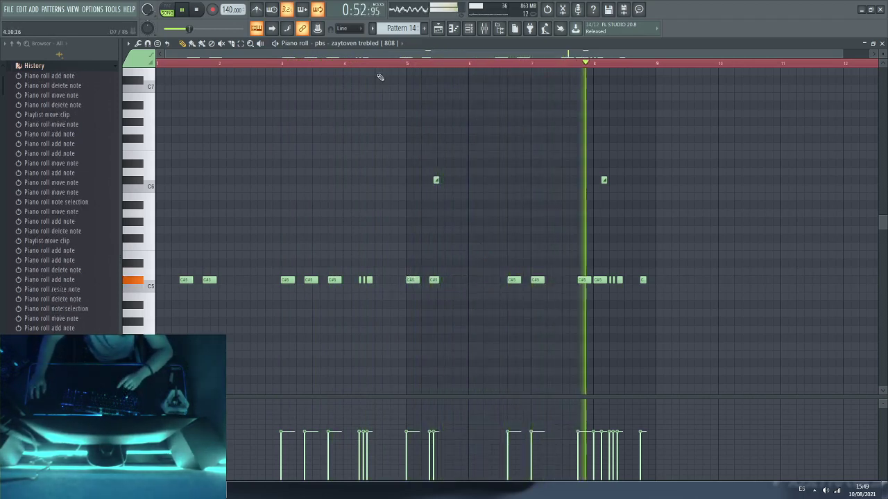
# Step: Delete the C#6 slide notes in bars 5 and 8, and add a short C#5 note after bar 7's first note
pyautogui.click(407, 63)
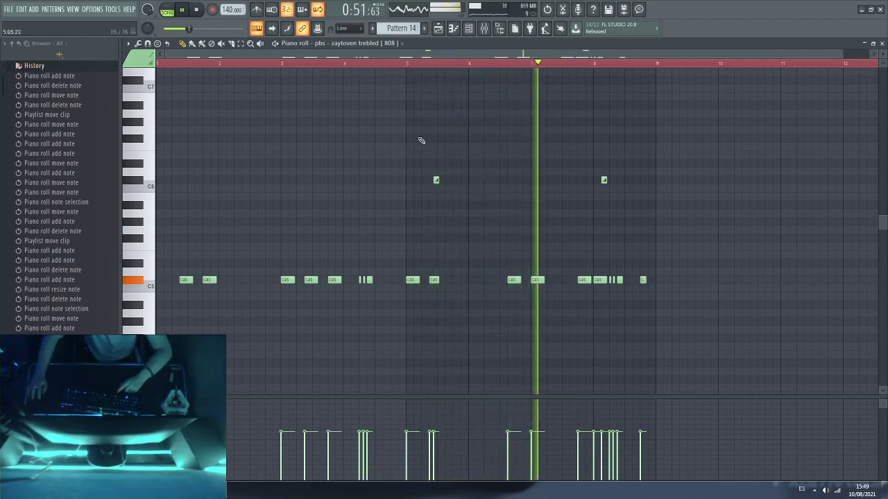
pyautogui.rightClick(435, 179)
pyautogui.rightClick(604, 180)
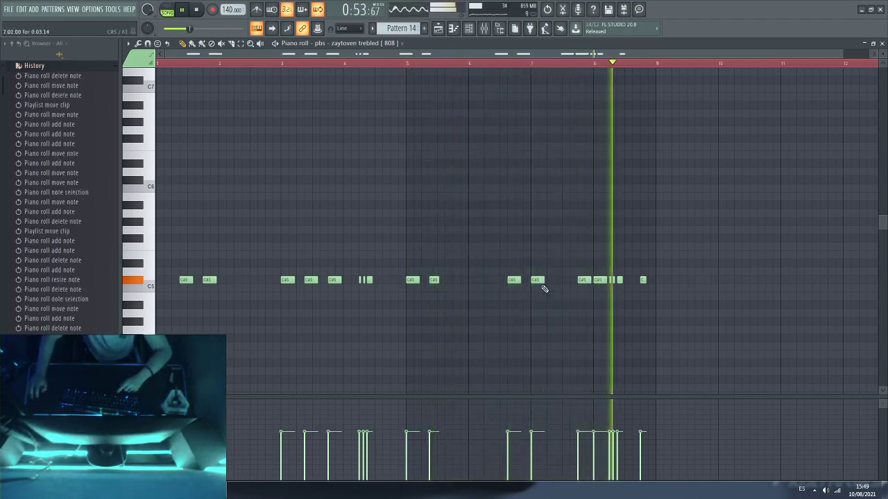
pyautogui.click(550, 280)
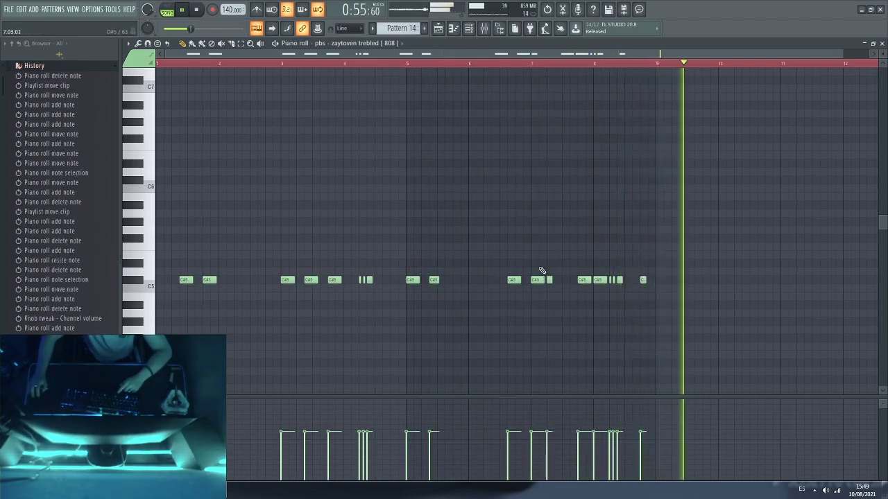
# Step: Save the song over the existing untitled project file
pyautogui.click(439, 28)
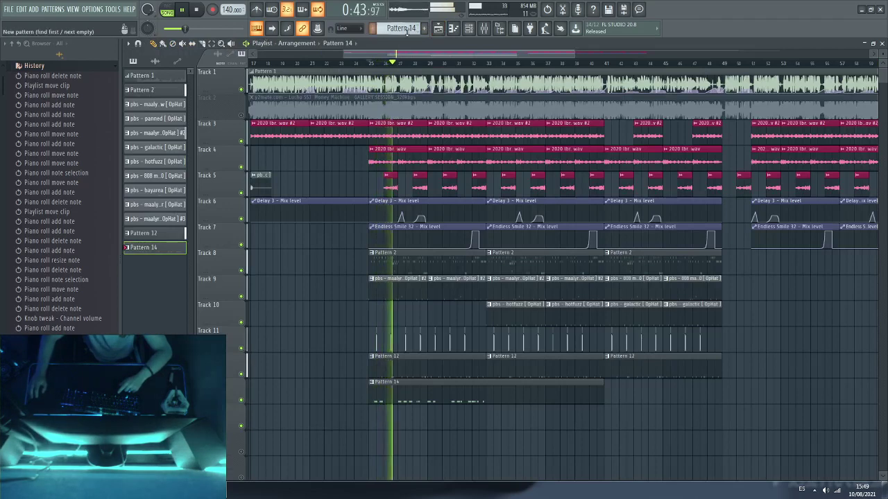
pyautogui.click(31, 9)
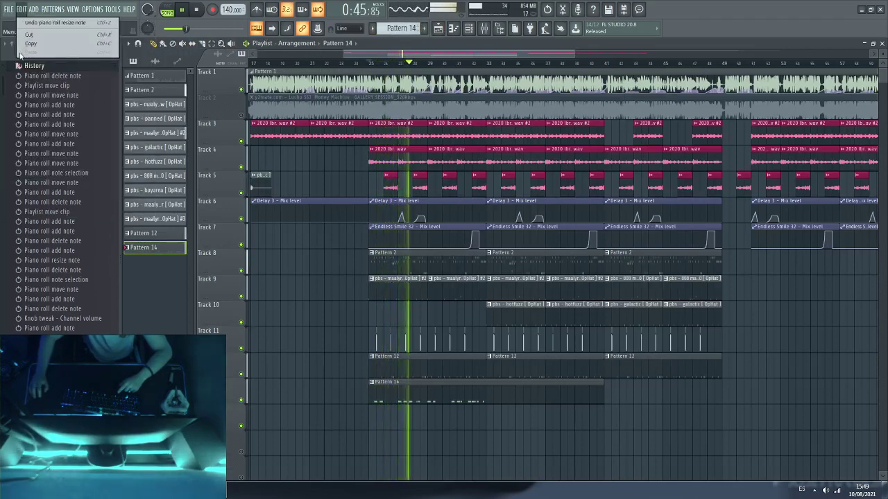
pyautogui.click(8, 9)
pyautogui.click(15, 53)
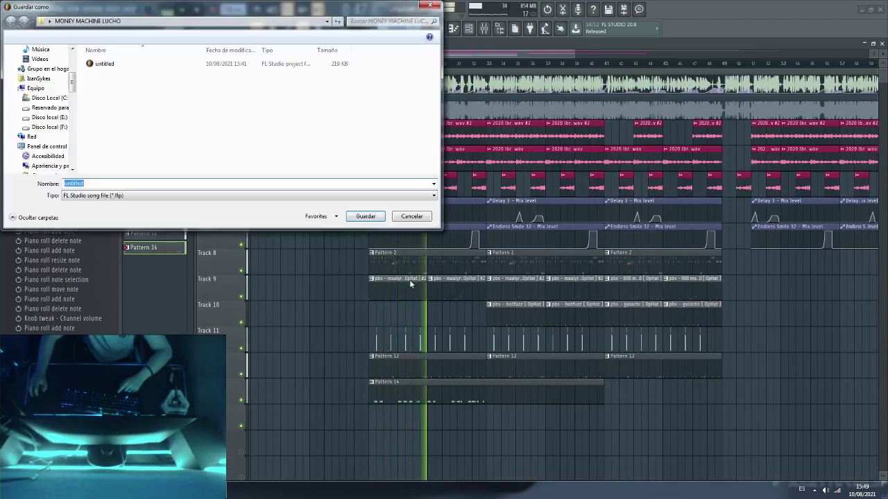
pyautogui.click(366, 217)
pyautogui.click(468, 250)
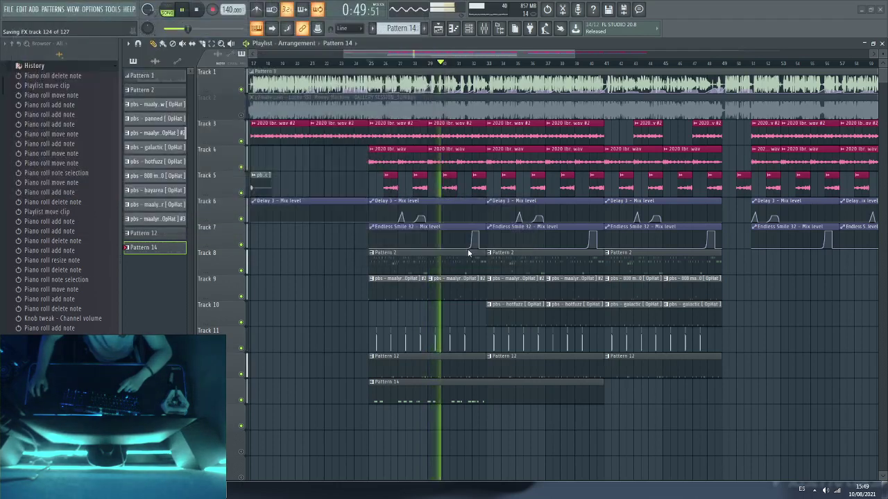
# Step: Trim the Pattern 14 clip to eight bars, and replace bar 7's short second note by lengthening its first C#5 note
pyautogui.moveTo(602, 393); pyautogui.dragTo(493, 397)
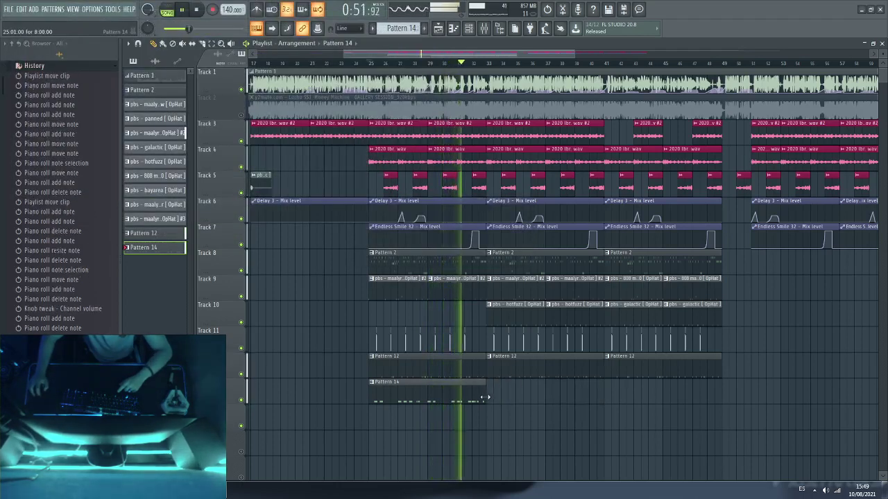
pyautogui.doubleClick(457, 398)
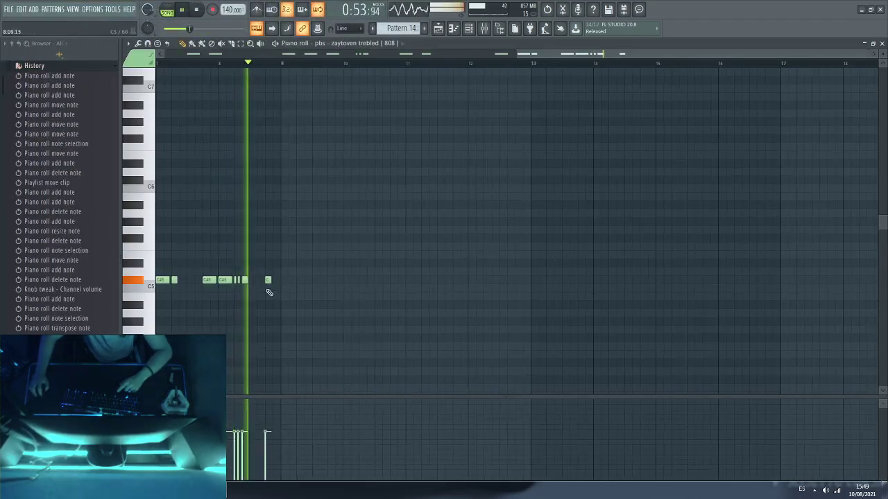
pyautogui.rightClick(174, 280)
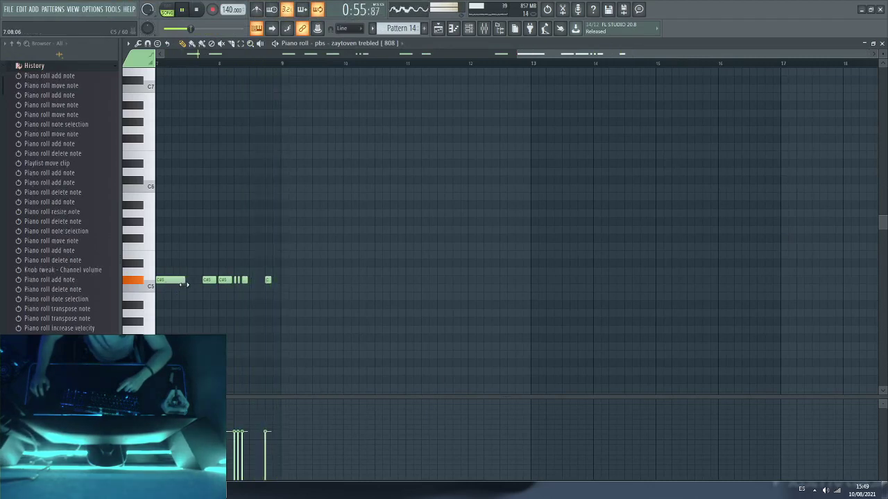
# Step: Place a copy of the Pattern 14 clip at bar 33 and stretch it to bar 49, removing the trial copy at bar 41
pyautogui.click(439, 29)
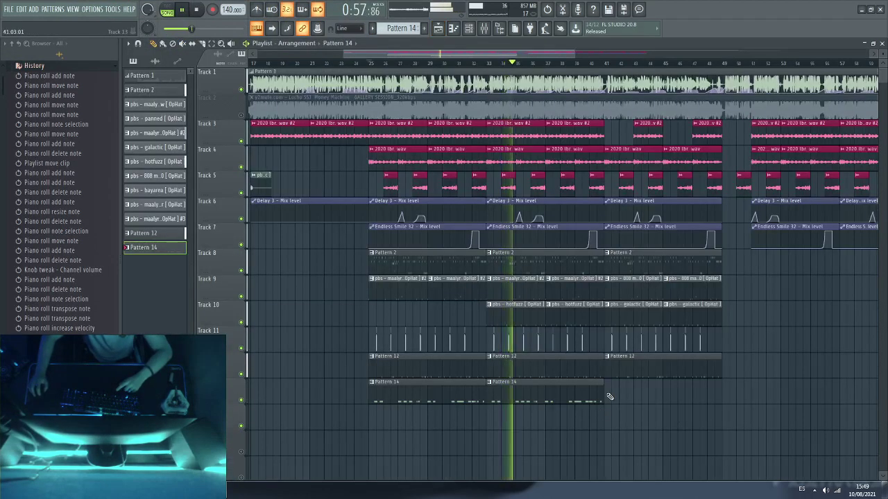
pyautogui.moveTo(609, 396)
pyautogui.mouseDown()
pyautogui.moveTo(721, 425)
pyautogui.moveTo(728, 399)
pyautogui.moveTo(752, 425)
pyautogui.mouseUp()
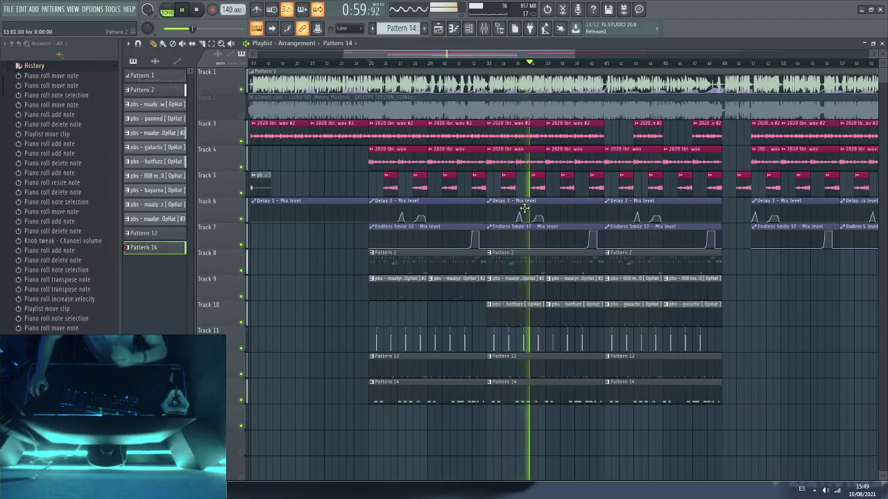
pyautogui.scroll(-4, 423, 63)
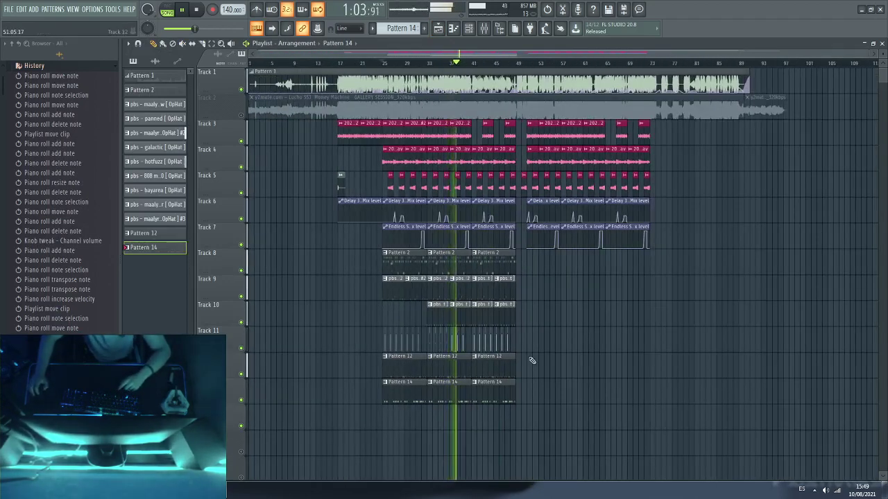
pyautogui.rightClick(507, 401)
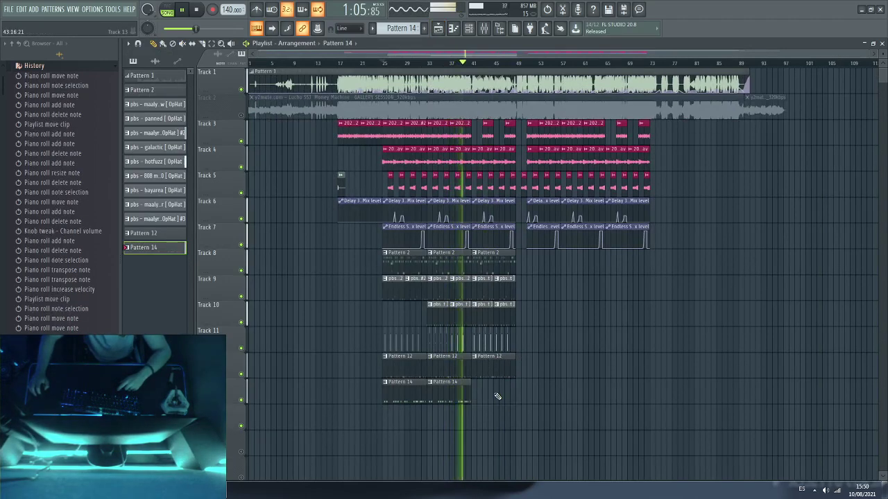
pyautogui.moveTo(472, 389); pyautogui.dragTo(507, 389)
# Step: Open Pattern 14's 808 part in the piano roll at the empty bars following bar 8
pyautogui.doubleClick(495, 385)
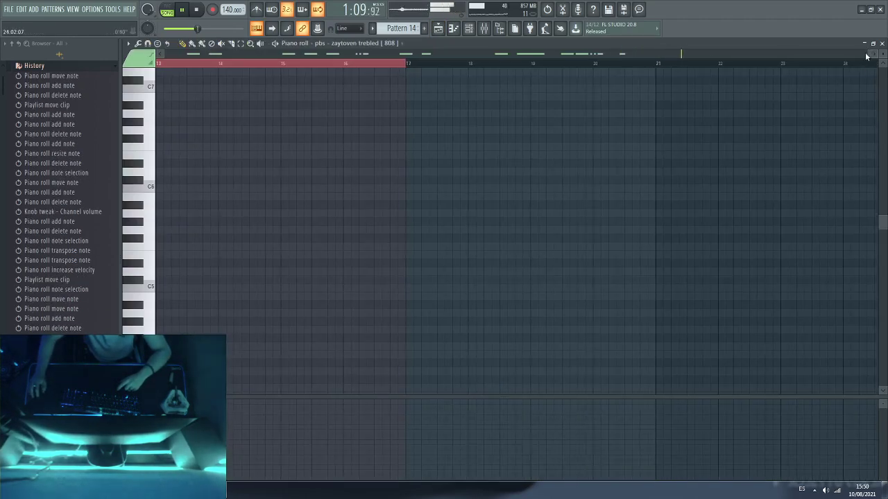
pyautogui.moveTo(865, 57); pyautogui.dragTo(351, 180)
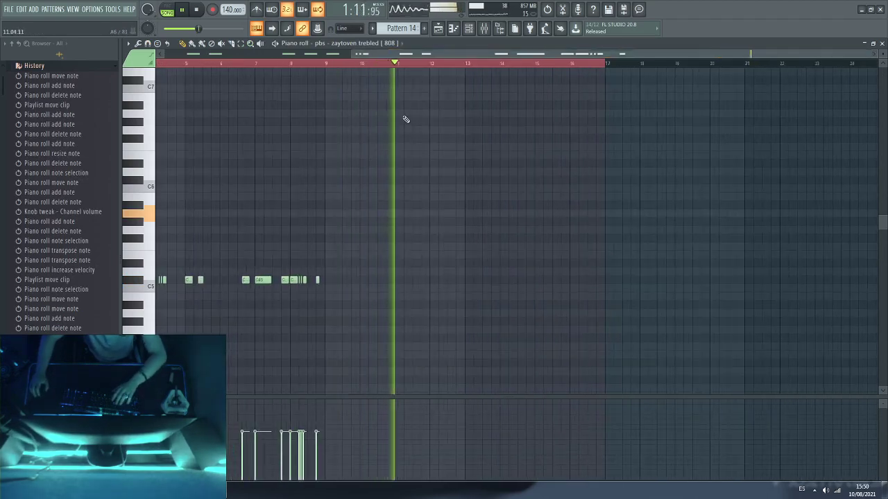
pyautogui.scroll(2, 399, 69)
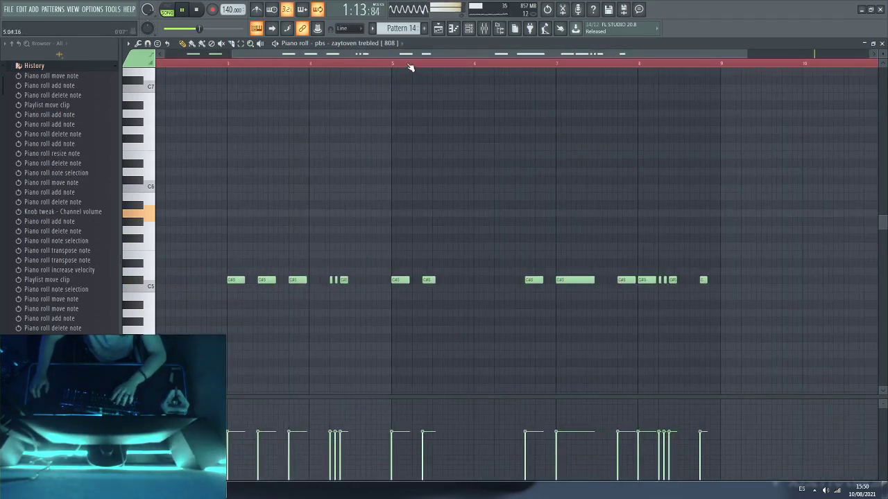
pyautogui.moveTo(461, 55); pyautogui.dragTo(626, 85)
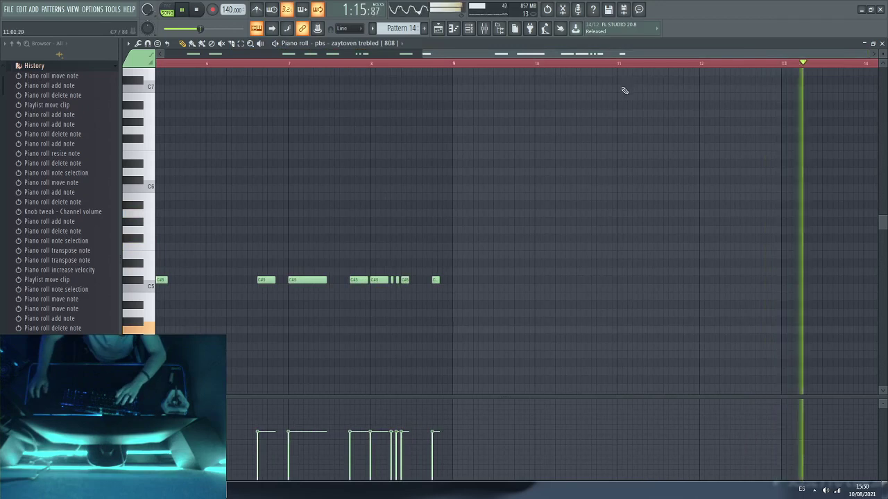
pyautogui.press('space')
pyautogui.scroll(1, 419, 63)
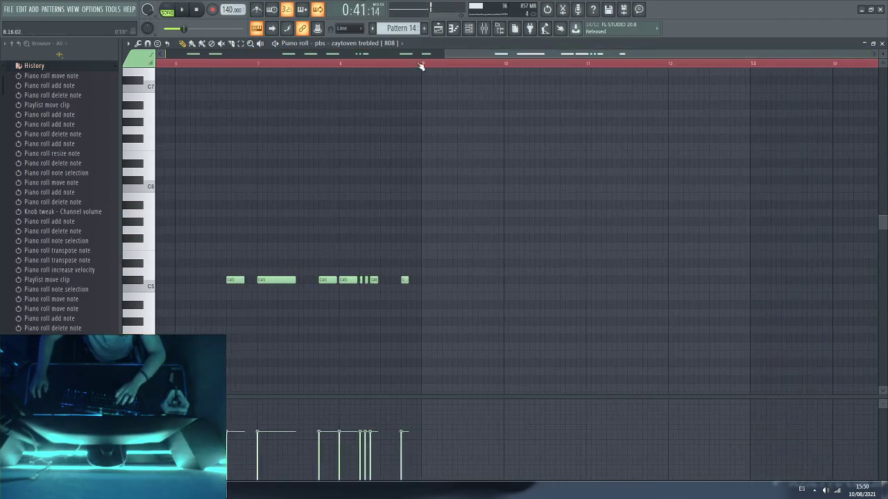
pyautogui.click(440, 26)
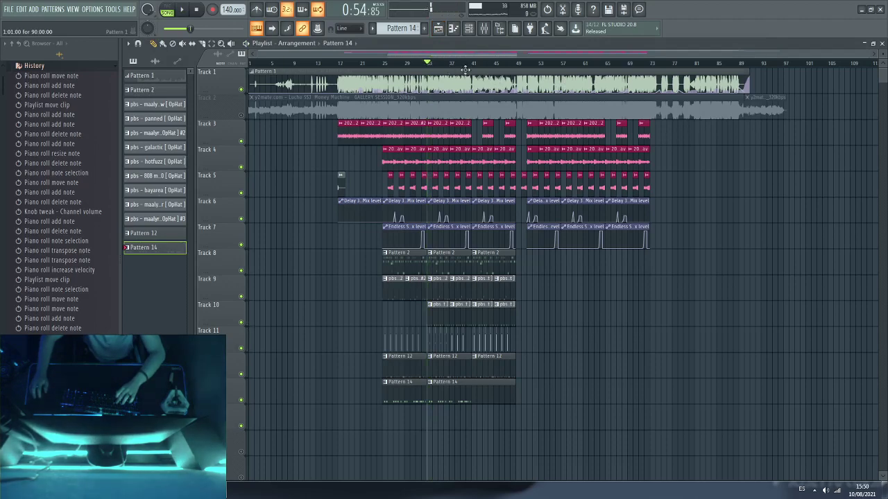
pyautogui.doubleClick(454, 402)
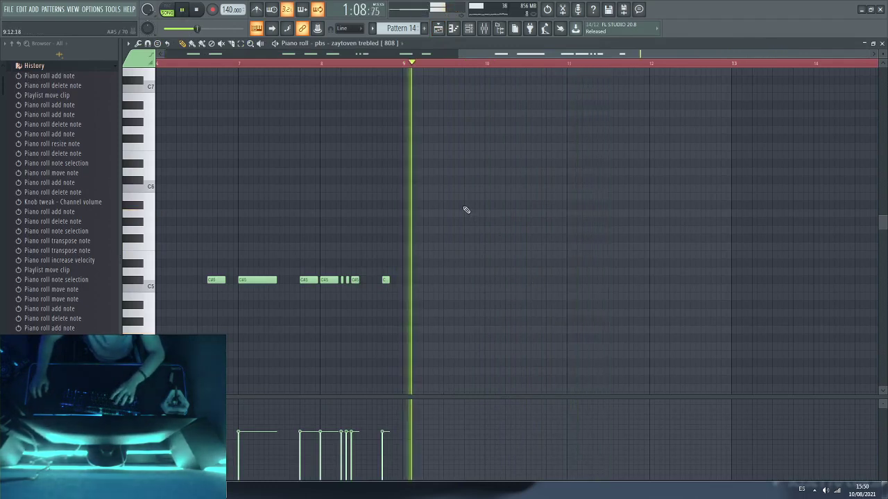
# Step: Try out C#5, A5 and F5 notes at the end of bar 9, and delete them
pyautogui.click(491, 281)
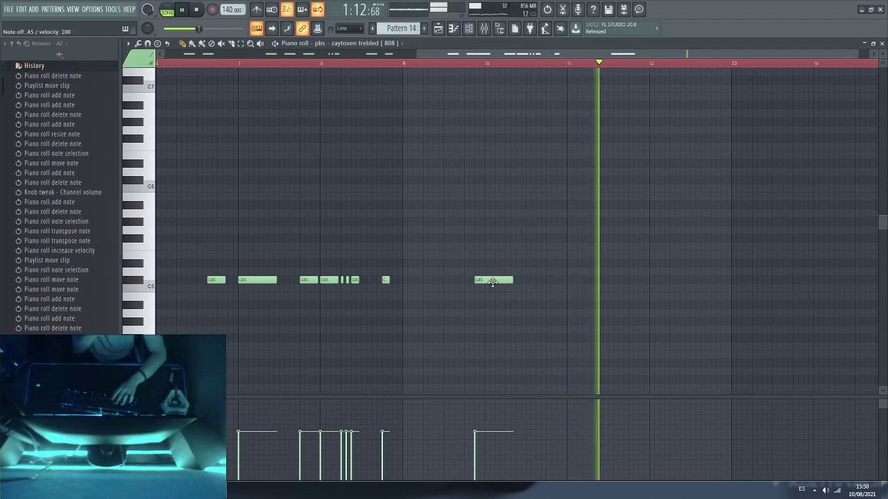
pyautogui.press('space')
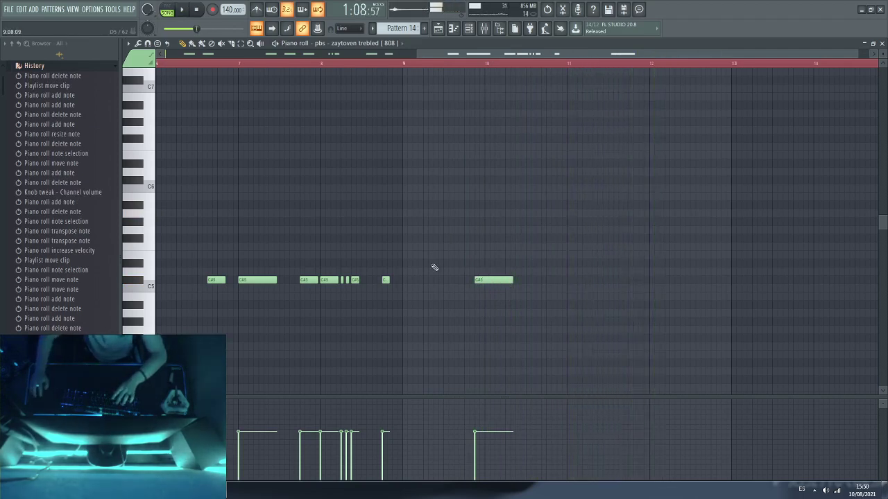
pyautogui.click(455, 214)
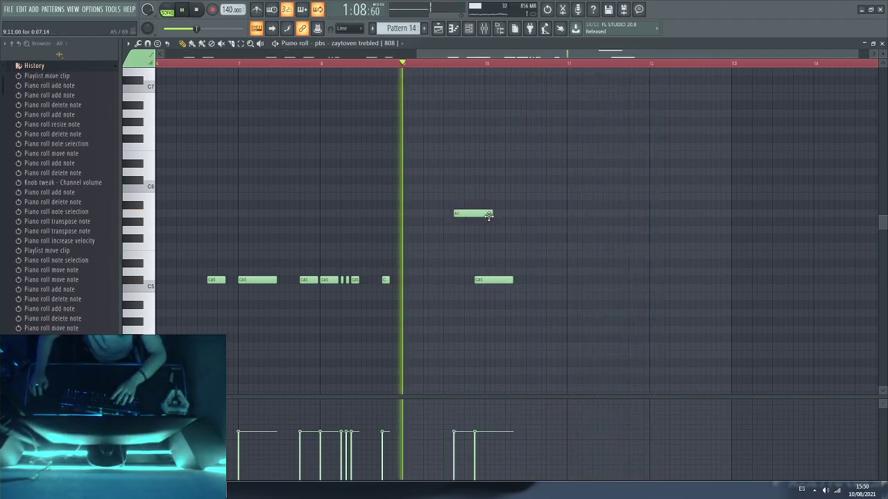
pyautogui.moveTo(489, 215); pyautogui.dragTo(474, 219)
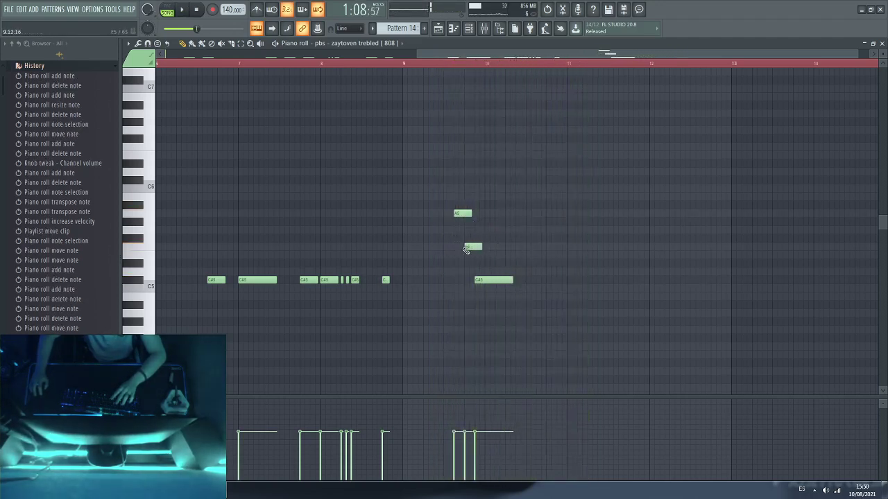
pyautogui.rightClick(496, 280)
pyautogui.rightClick(471, 247)
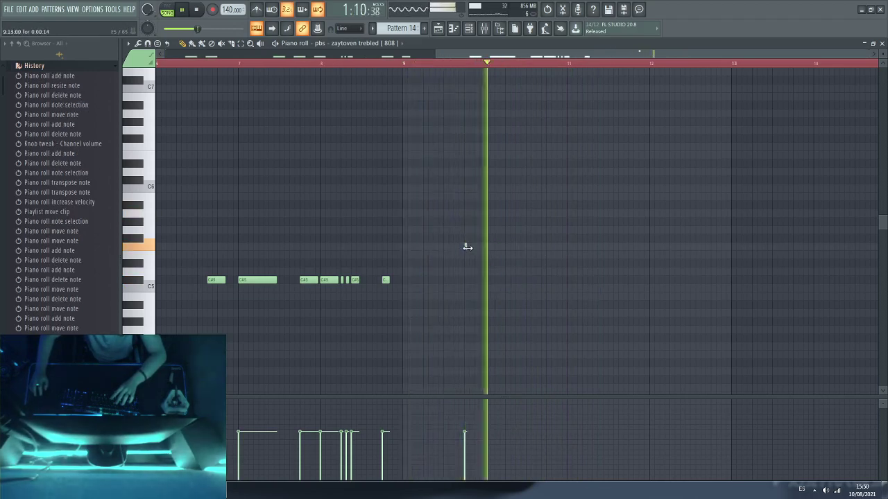
# Step: Add five short F5 notes spaced two steps apart, running from step 13 of bar 9 into bar 10
pyautogui.moveTo(472, 248); pyautogui.dragTo(477, 247)
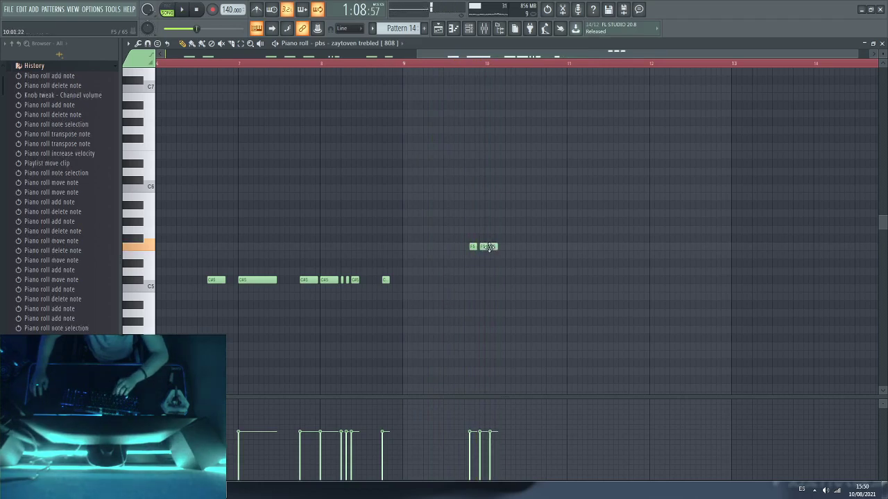
pyautogui.press('space')
pyautogui.hotkey('ctrl', 'v')
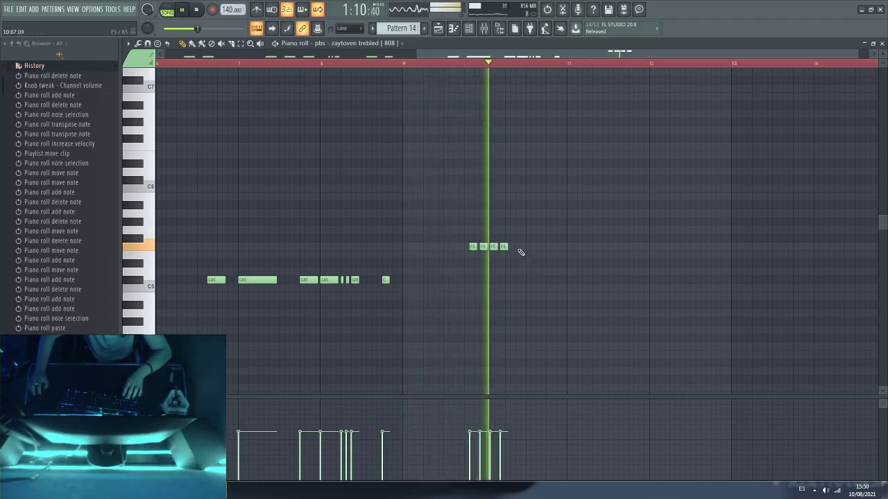
pyautogui.moveTo(514, 250); pyautogui.dragTo(465, 246)
pyautogui.press('space')
pyautogui.keyDown('ctrl'); pyautogui.click(497, 222); pyautogui.keyUp('ctrl')
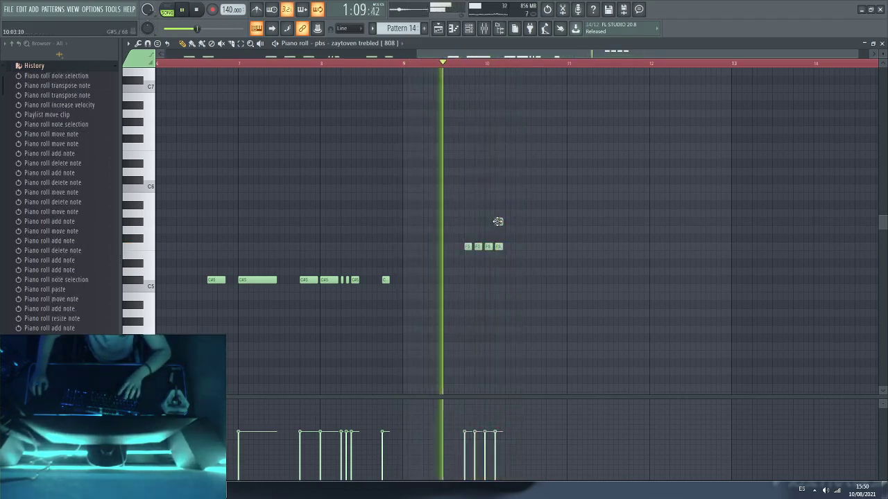
pyautogui.scroll(3, 487, 69)
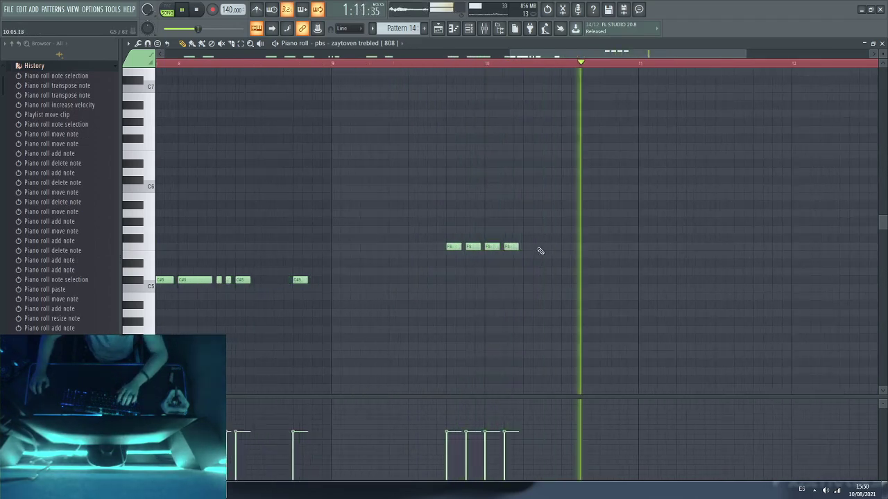
pyautogui.click(527, 247)
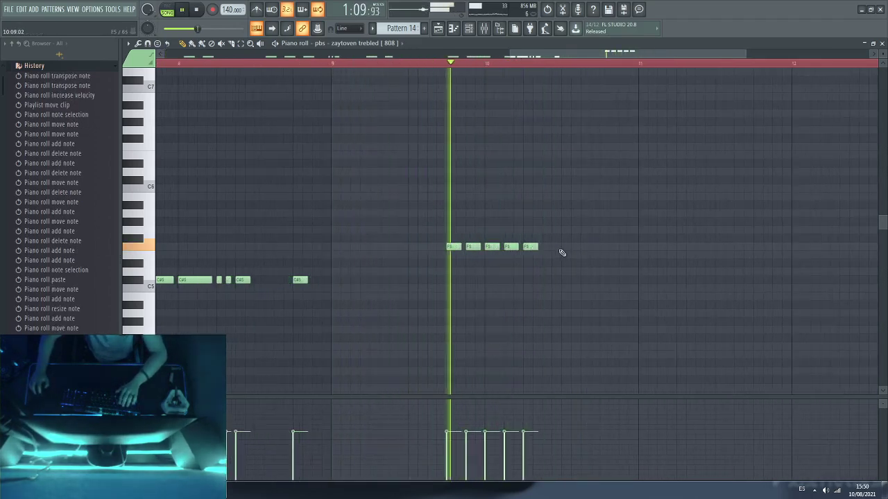
# Step: Add three short A5 notes in bar 10 at steps 9, 12 and 15
pyautogui.click(566, 214)
pyautogui.click(593, 213)
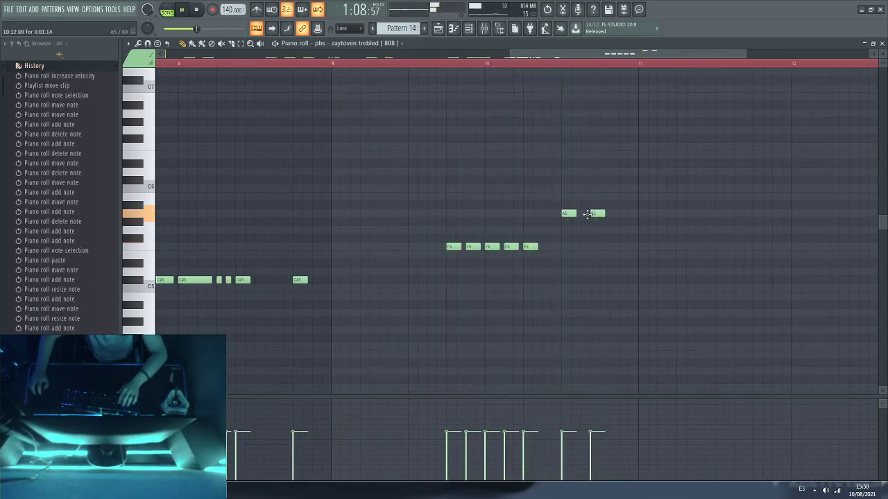
pyautogui.click(619, 214)
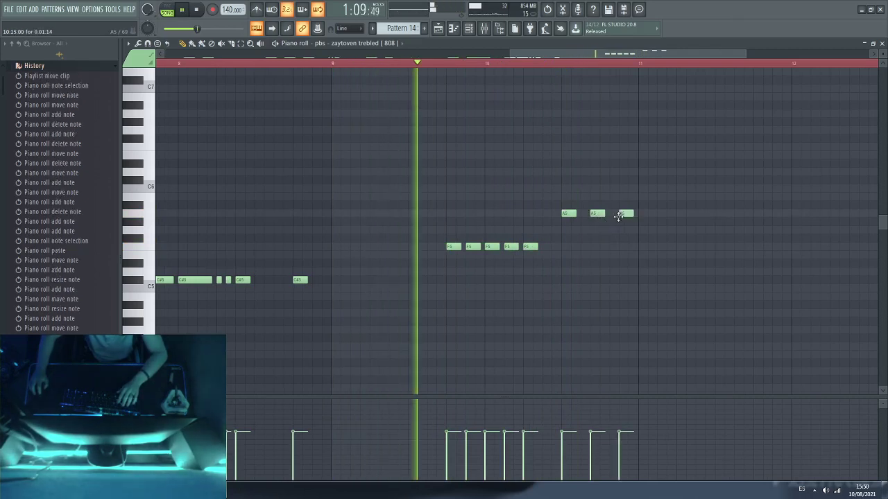
# Step: Build a C#5 roll at the start of bar 11 from four very short notes and a longer fifth one
pyautogui.click(640, 280)
pyautogui.click(656, 280)
pyautogui.click(681, 280)
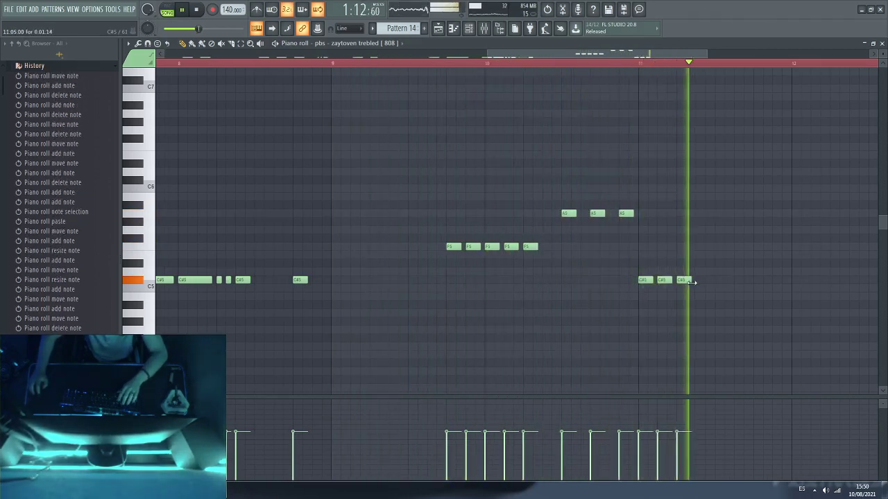
pyautogui.press('space')
pyautogui.click(650, 280)
pyautogui.click(669, 280)
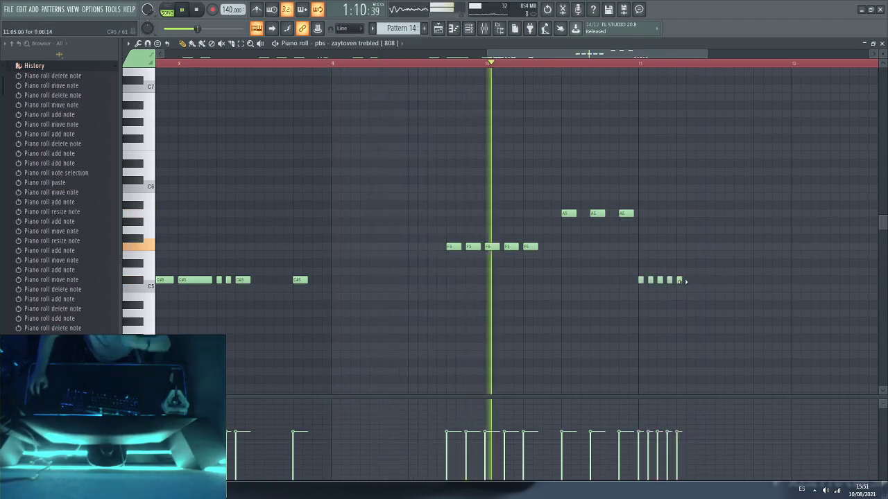
pyautogui.moveTo(686, 281); pyautogui.dragTo(717, 284)
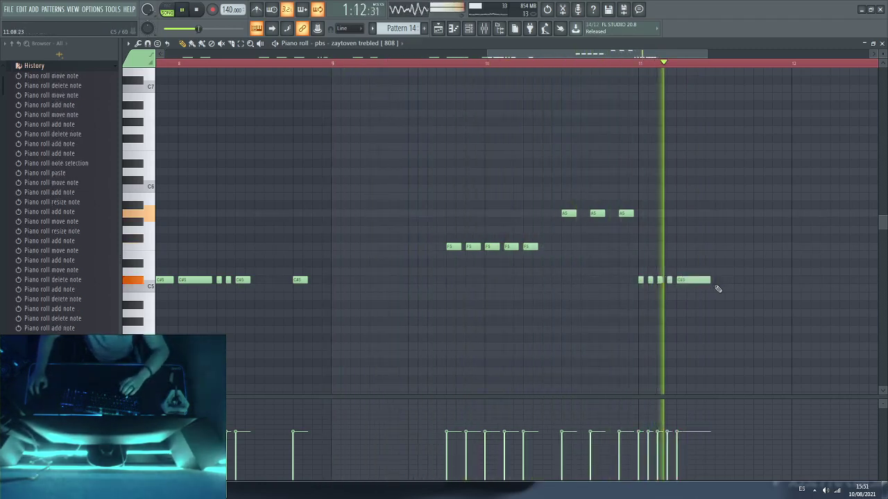
# Step: Copy bar 11's C#5 roll to the start of bar 12 and play it back
pyautogui.scroll(-5, 525, 63)
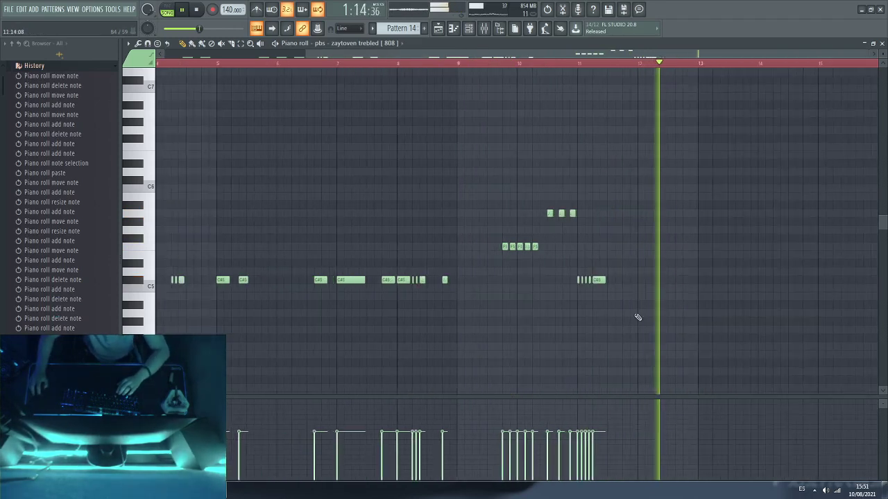
pyautogui.click(600, 280)
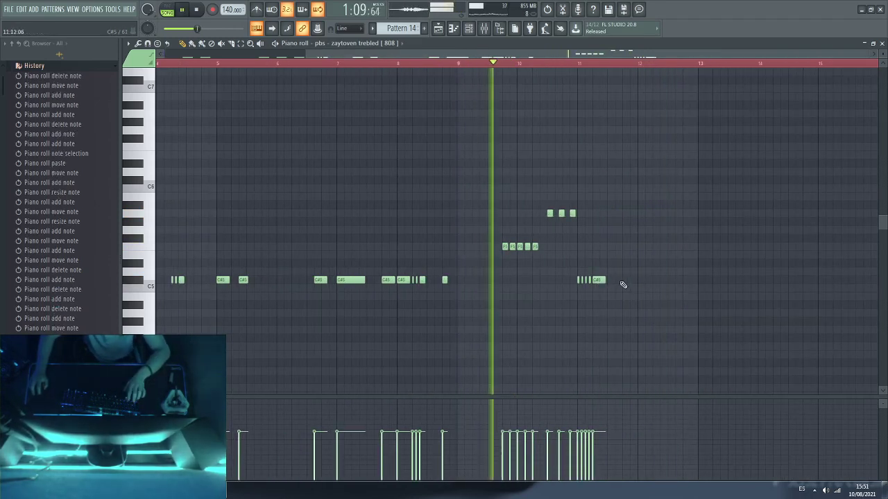
pyautogui.moveTo(617, 276); pyautogui.dragTo(577, 287)
pyautogui.hotkey('ctrl', 'c')
pyautogui.hotkey('ctrl', 'v')
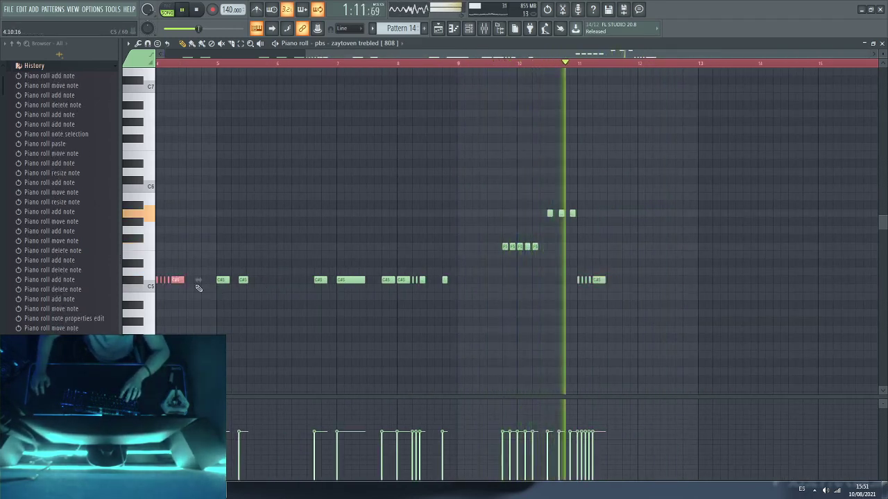
pyautogui.moveTo(178, 279); pyautogui.dragTo(662, 275)
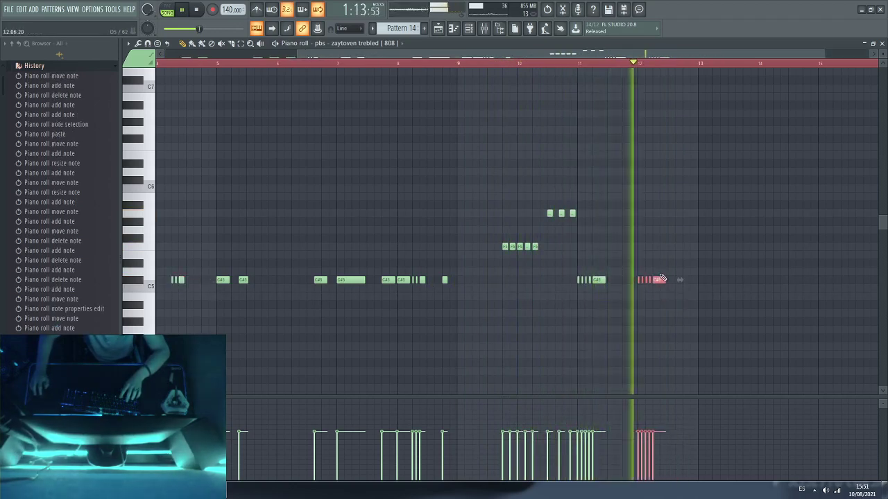
pyautogui.keyDown('ctrl'); pyautogui.click(620, 250); pyautogui.keyUp('ctrl')
pyautogui.press('space')
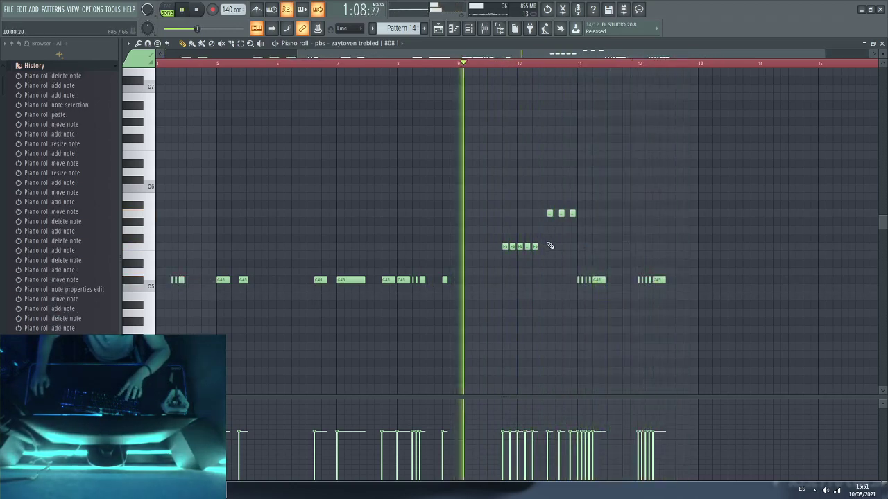
# Step: Try the five F5 notes across bars 9 and 10 at G5, and return them to F5
pyautogui.moveTo(550, 241); pyautogui.dragTo(509, 235)
pyautogui.press('space')
pyautogui.press('space')
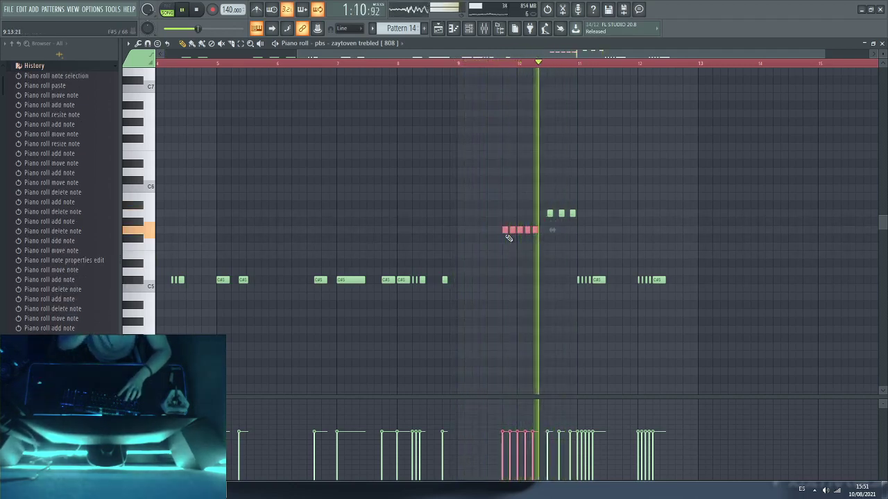
pyautogui.moveTo(507, 233); pyautogui.dragTo(505, 246)
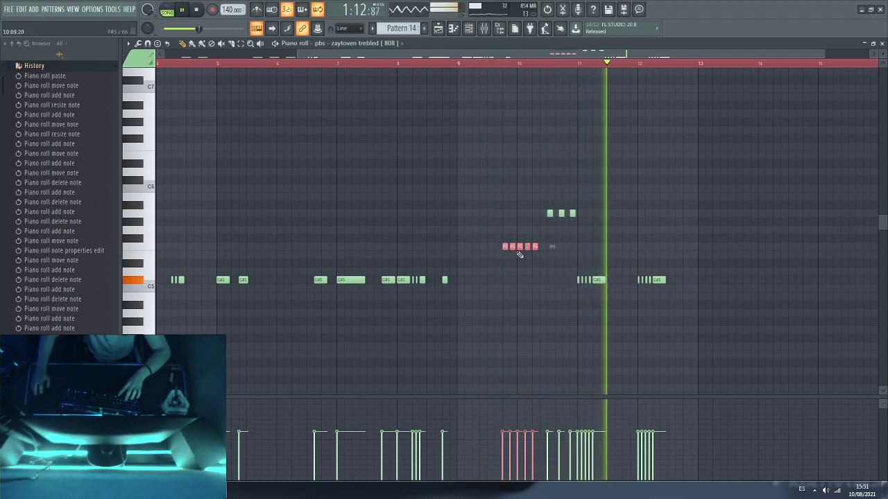
# Step: Lower bar 10's three A5 notes to G5, and delete the trial A#5 notes placed above
pyautogui.moveTo(583, 200); pyautogui.dragTo(551, 234)
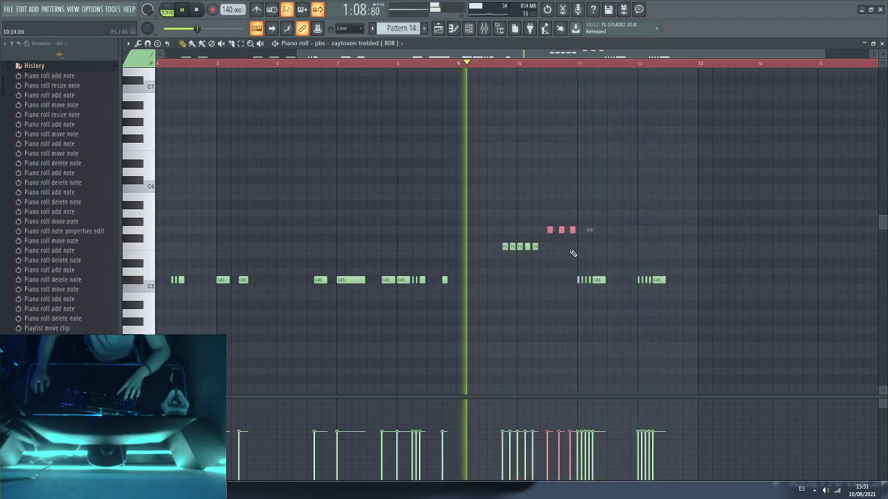
pyautogui.click(600, 206)
pyautogui.rightClick(602, 206)
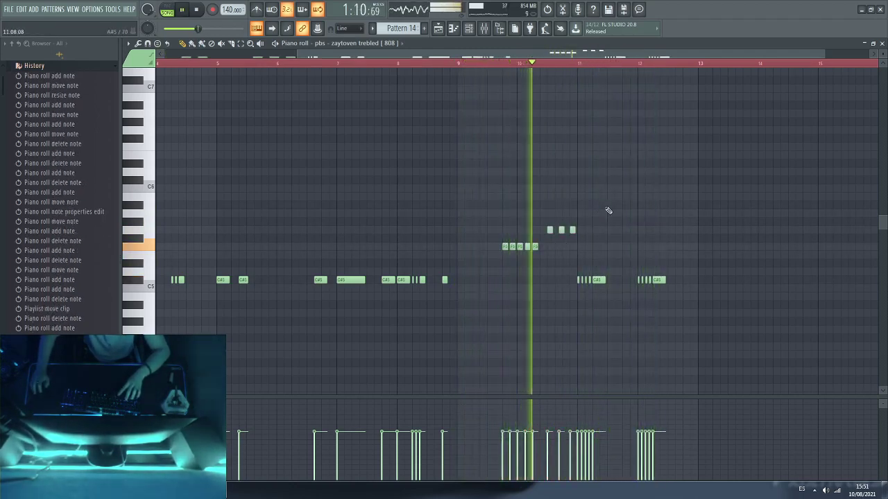
pyautogui.click(563, 205)
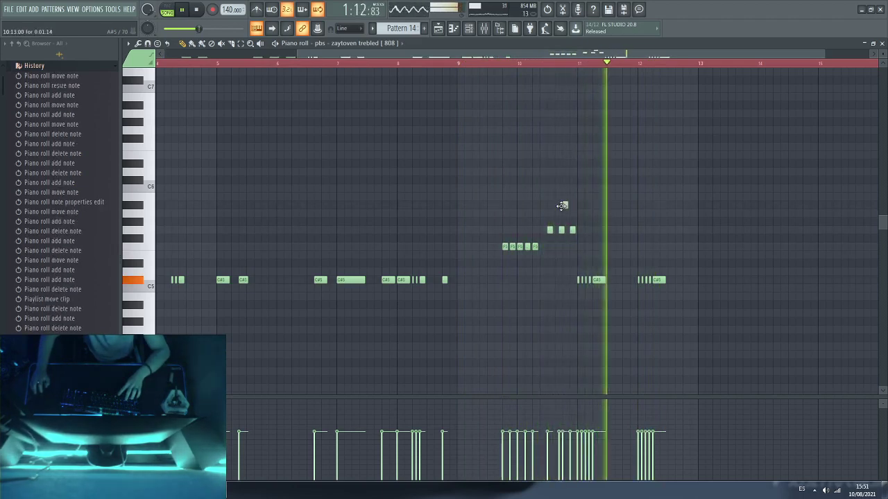
pyautogui.rightClick(562, 206)
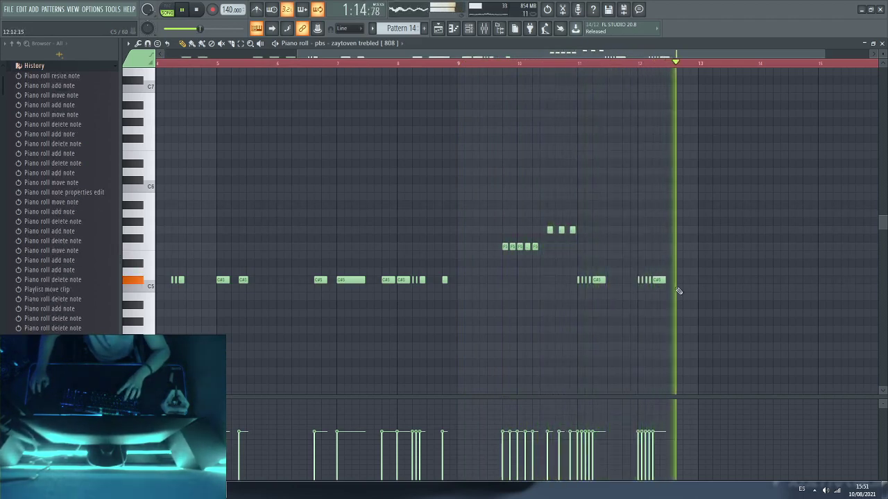
# Step: Add a short C#5 note near the end of bar 12, and select all notes in bars 9 to 12
pyautogui.click(692, 279)
pyautogui.moveTo(719, 194); pyautogui.dragTo(477, 309)
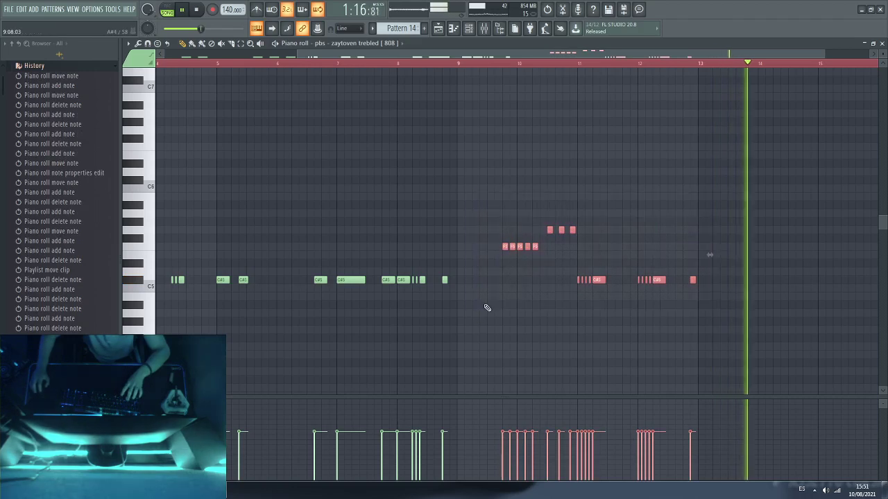
# Step: Duplicate the selected 808 notes from bars 9–12 and place the copy four bars further on, starting from bar 13
pyautogui.hotkey('ctrl', 'c')
pyautogui.hotkey('ctrl', 'v')
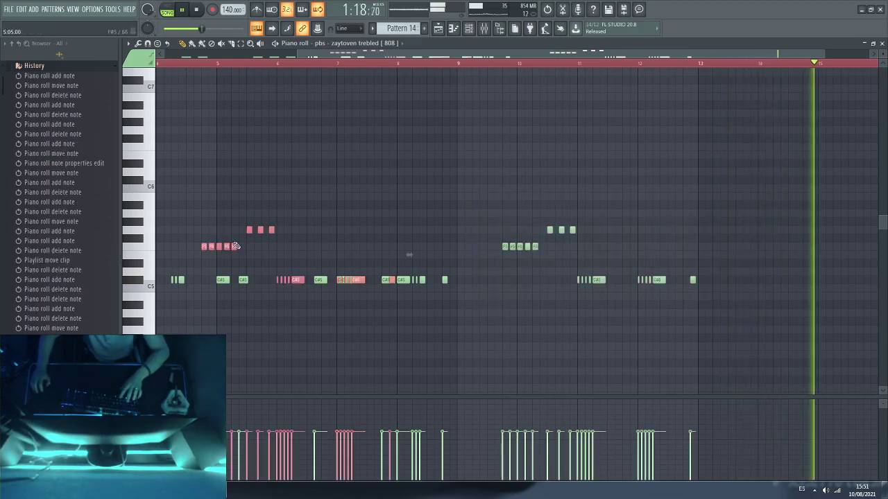
pyautogui.moveTo(236, 247); pyautogui.dragTo(770, 244)
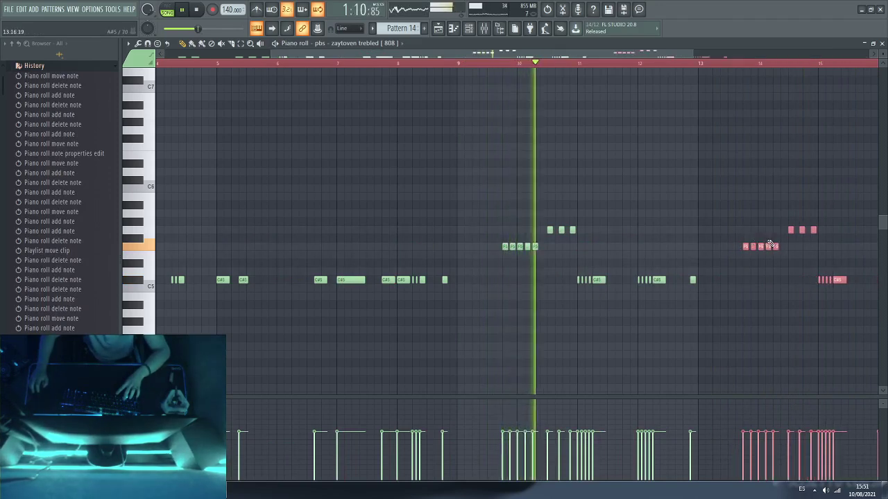
pyautogui.click(699, 63)
pyautogui.moveTo(669, 54); pyautogui.dragTo(744, 56)
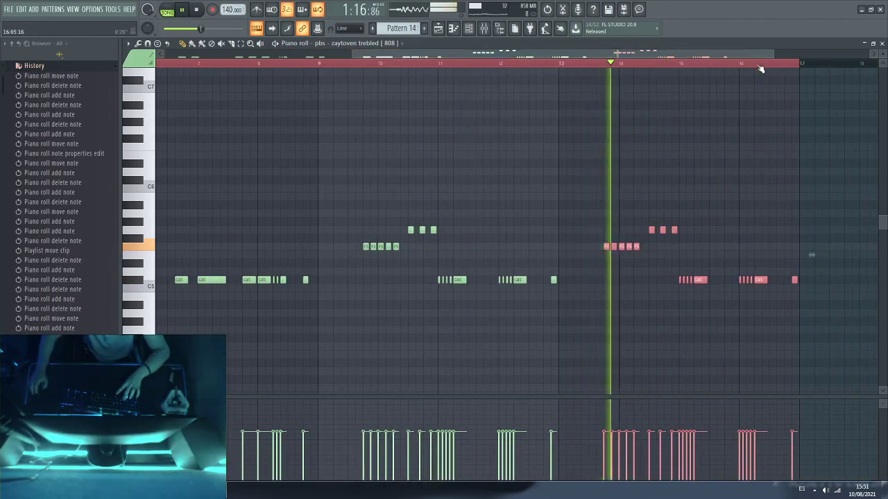
# Step: Raise the five F5 notes around bar 14 in the copied 808 phrase to A5
pyautogui.scroll(3, 760, 68)
pyautogui.press('space')
pyautogui.keyDown('ctrl'); pyautogui.moveTo(469, 236); pyautogui.dragTo(395, 245); pyautogui.keyUp('ctrl')
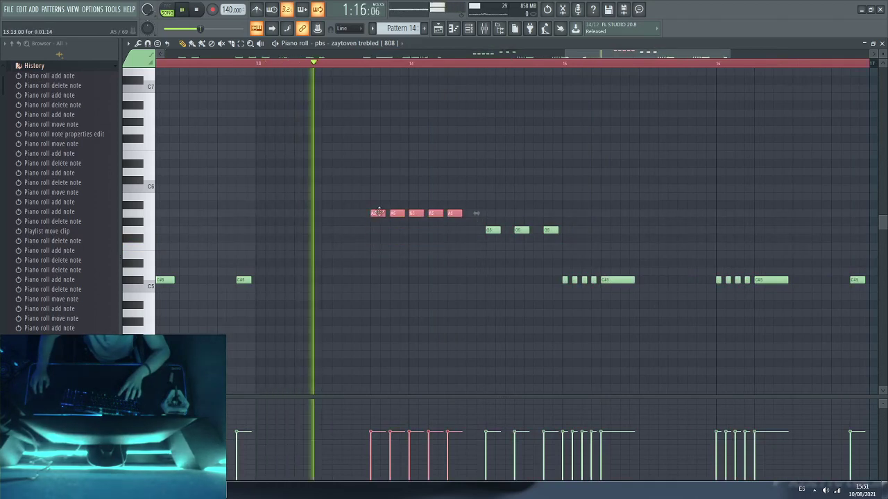
pyautogui.click(444, 197)
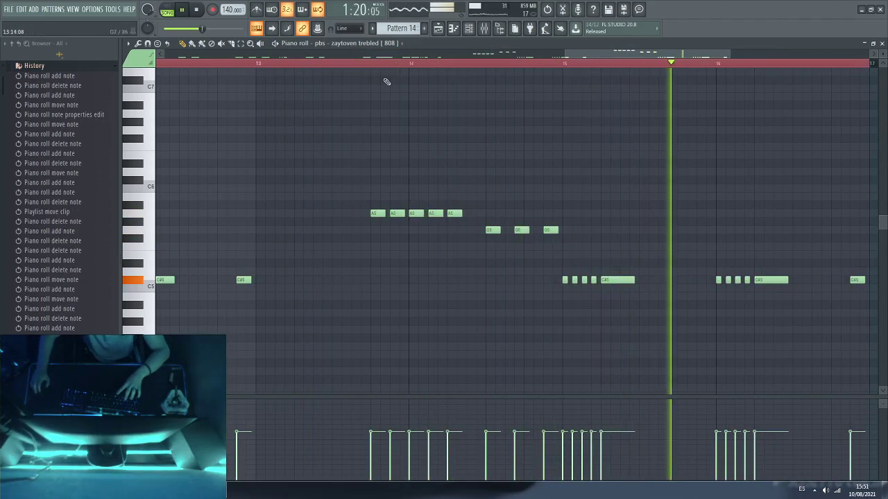
# Step: Move the third A5 note to 14:02:08 so the repeated notes are evenly spaced, and play the result
pyautogui.scroll(3, 386, 66)
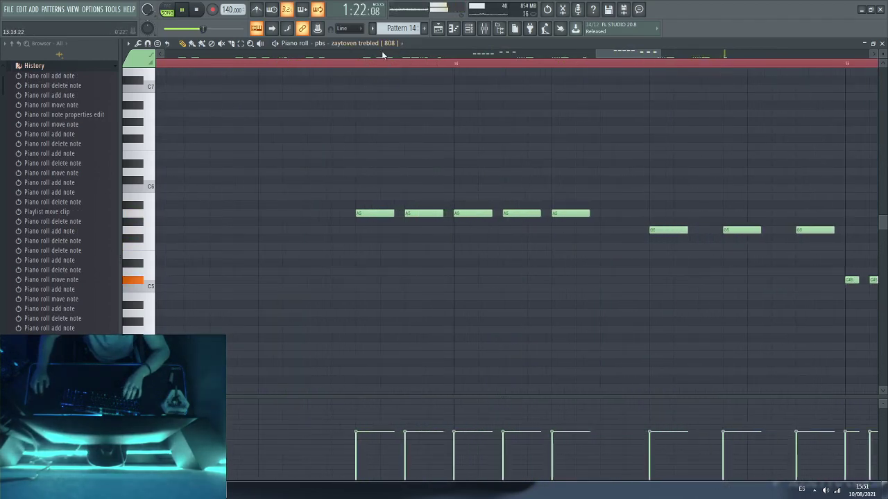
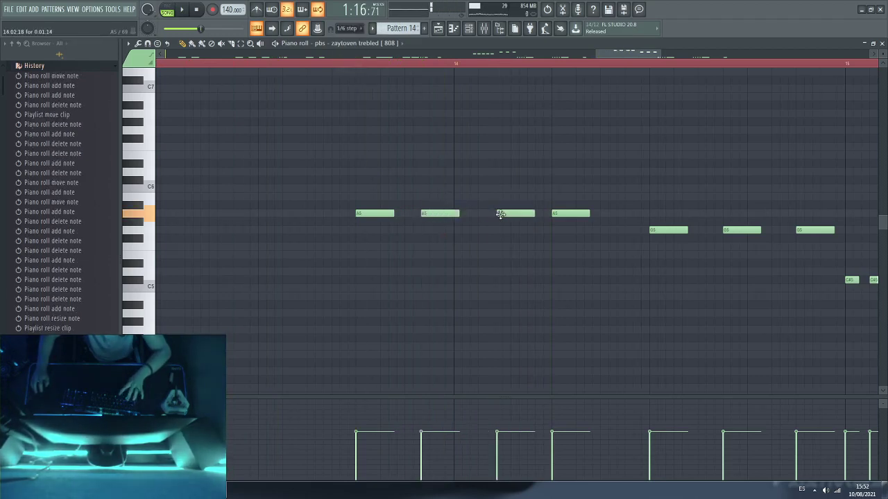
pyautogui.moveTo(501, 214); pyautogui.dragTo(503, 215)
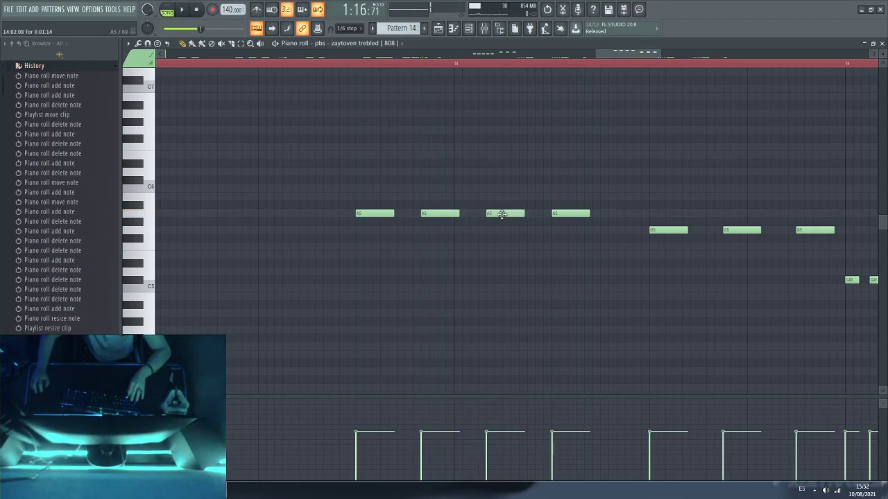
pyautogui.press('space')
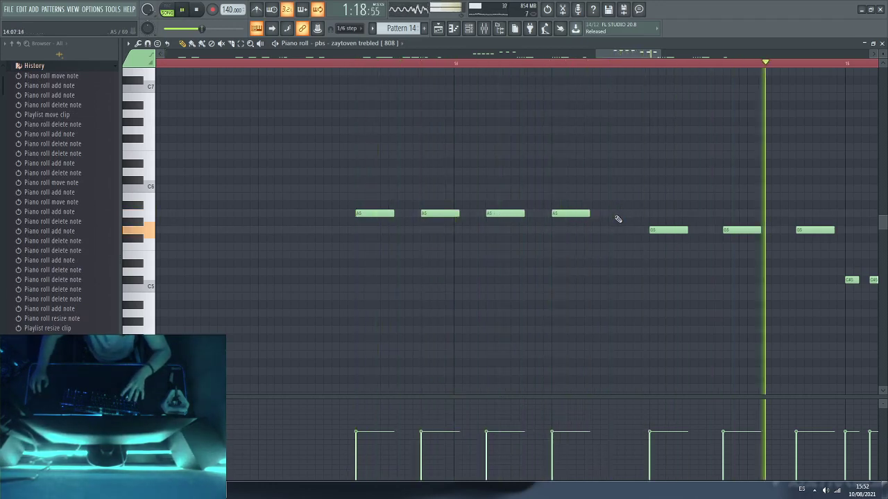
pyautogui.click(617, 213)
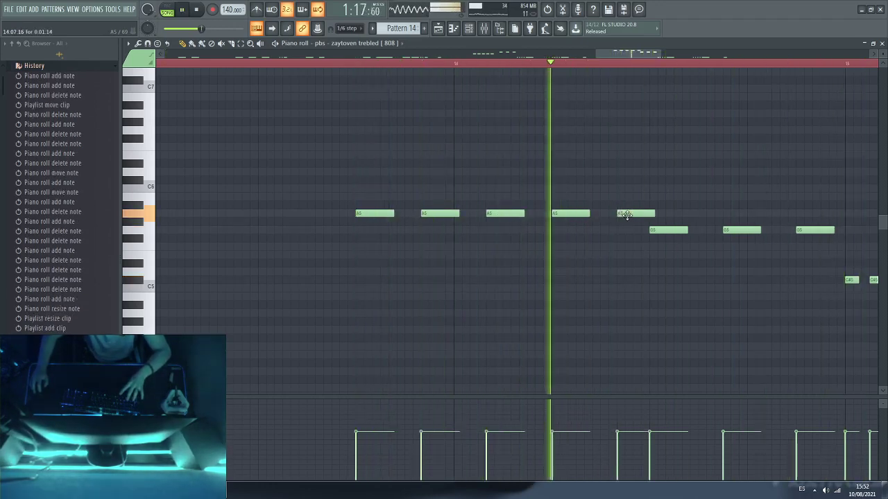
pyautogui.moveTo(656, 215); pyautogui.dragTo(651, 217)
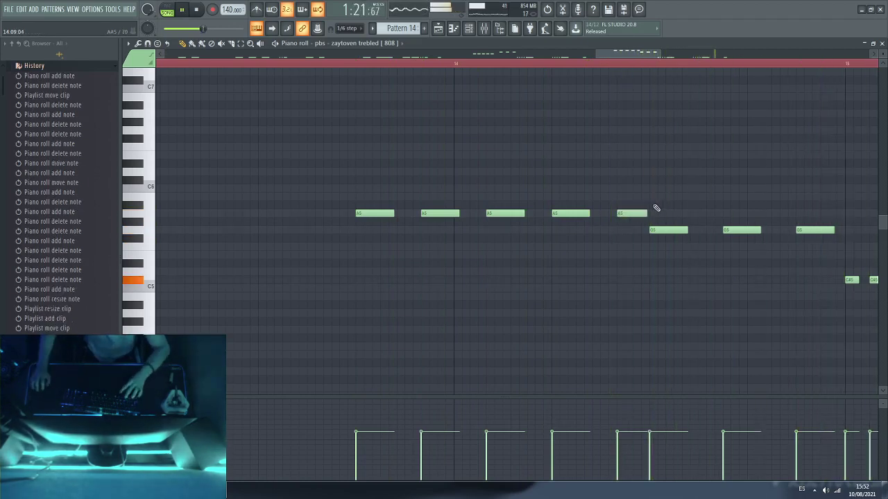
pyautogui.scroll(-5, 545, 68)
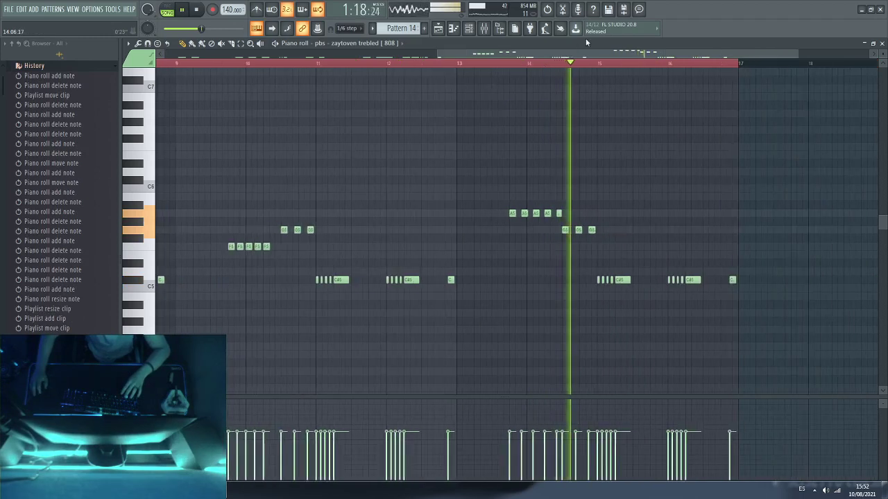
pyautogui.rightClick(560, 214)
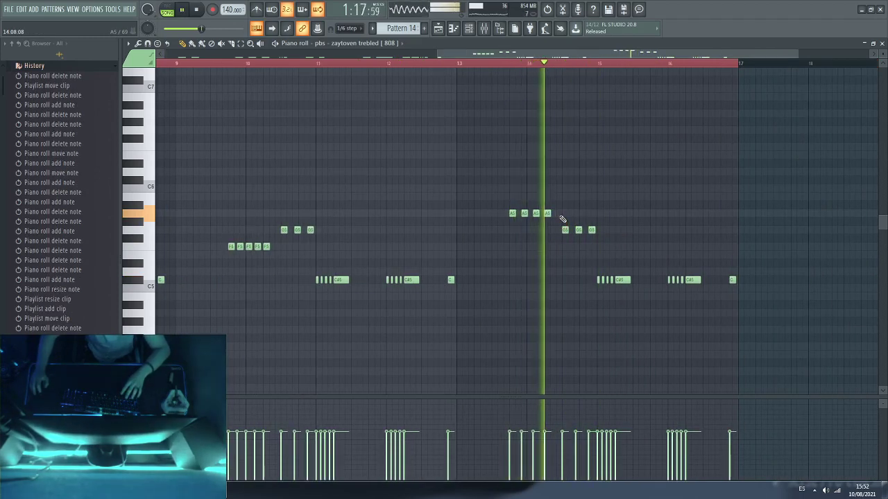
# Step: Shift the three G5 notes in bar 14 earlier so they continue the spacing after the last A5 note
pyautogui.moveTo(597, 225); pyautogui.dragTo(556, 230)
pyautogui.press('space')
pyautogui.press('space')
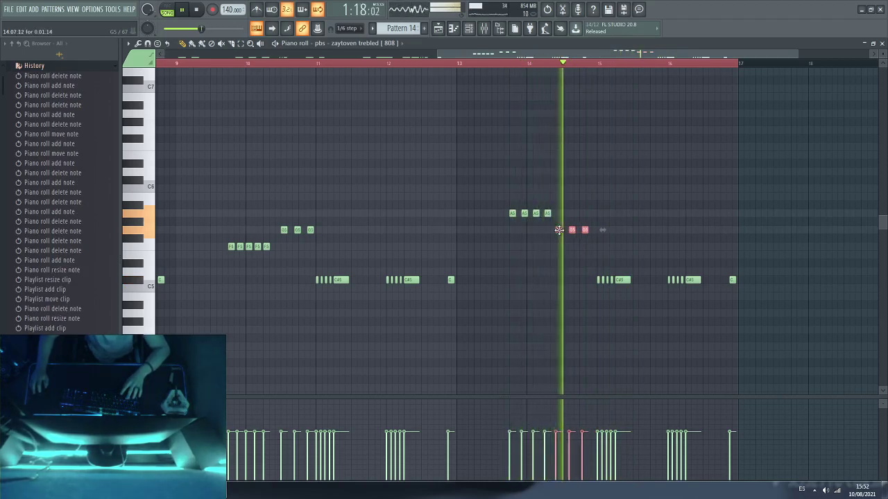
pyautogui.scroll(2, 568, 70)
pyautogui.scroll(2, 569, 70)
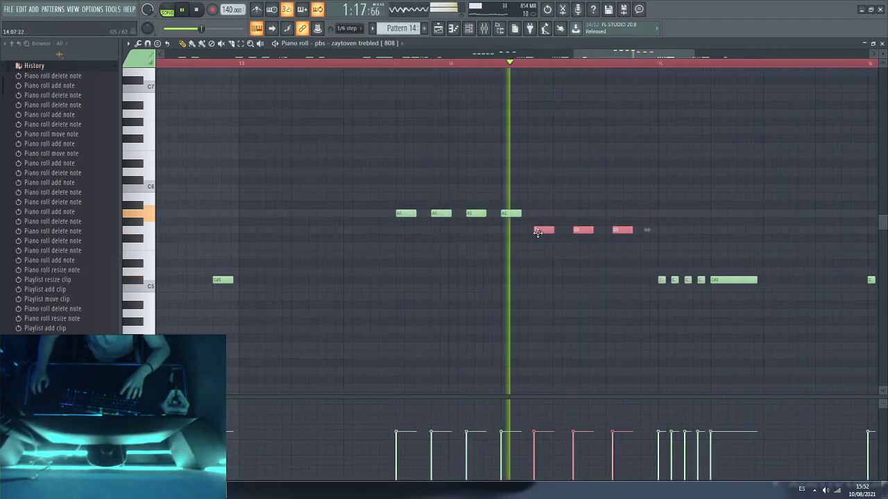
pyautogui.moveTo(537, 233); pyautogui.dragTo(540, 232)
pyautogui.press('space')
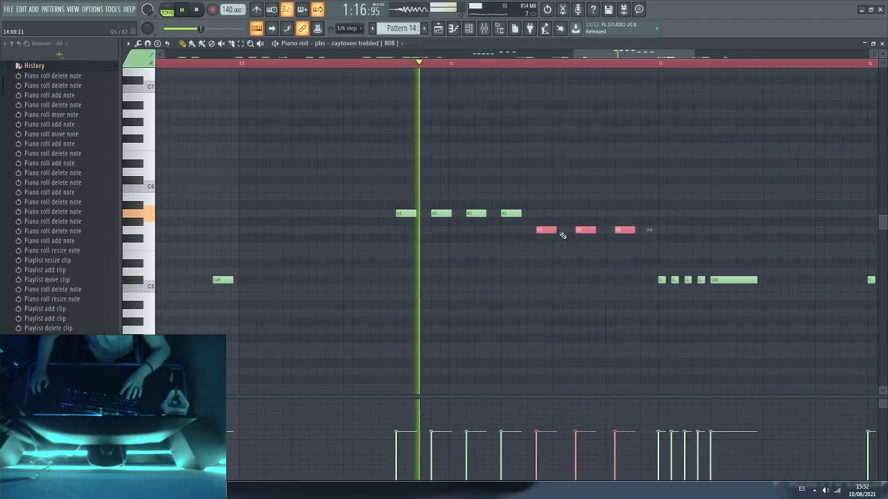
# Step: Rework the G5 notes in bar 14 into four short notes followed by two longer ones, the last starting at 14:15:00
pyautogui.click(557, 254)
pyautogui.rightClick(559, 254)
pyautogui.moveTo(554, 230); pyautogui.dragTo(581, 231)
pyautogui.click(554, 232)
pyautogui.press('space')
pyautogui.click(593, 230)
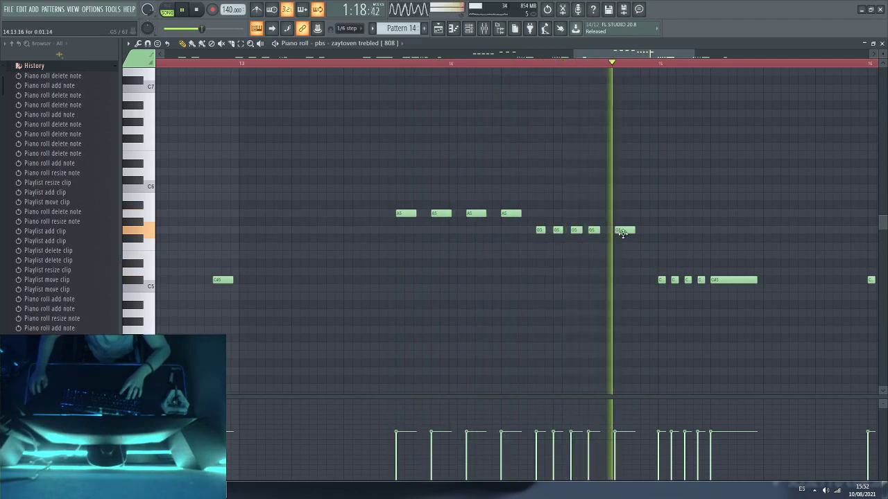
pyautogui.click(632, 231)
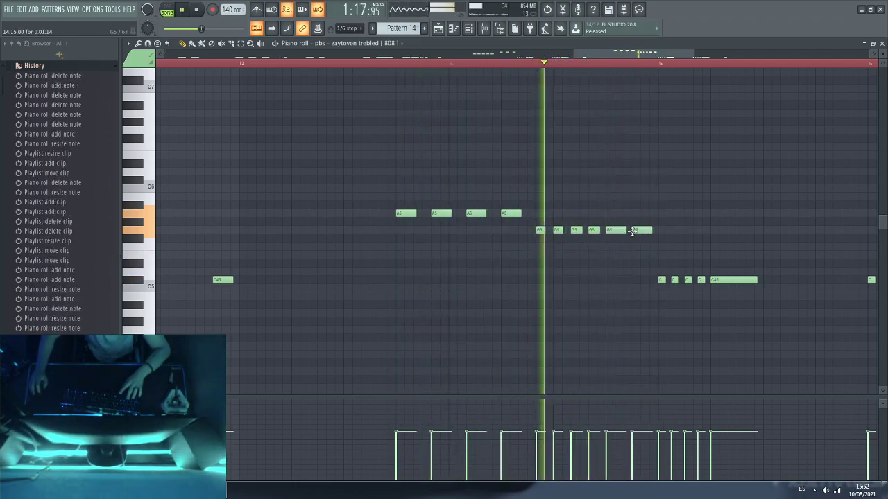
# Step: Delete the four short C#5 notes at bar 15 and move the long C#5 note to the start of that bar
pyautogui.scroll(-5, 489, 69)
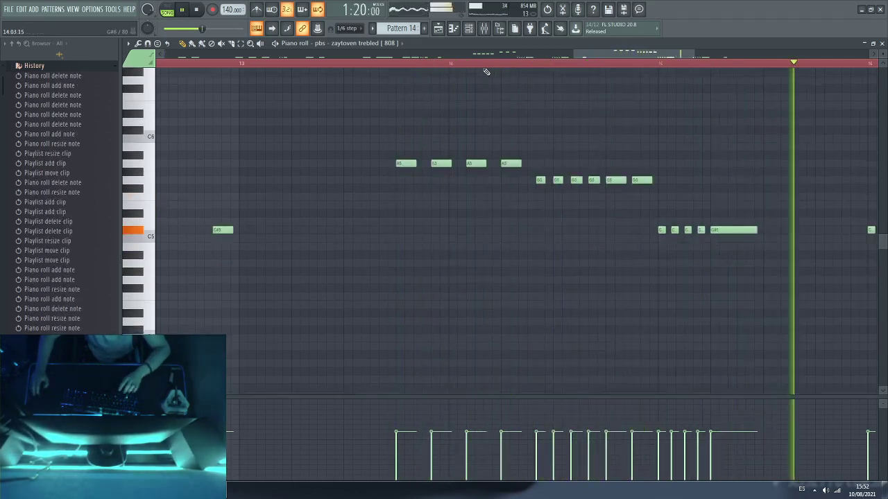
pyautogui.rightClick(660, 156)
pyautogui.rightClick(674, 156)
pyautogui.rightClick(687, 155)
pyautogui.rightClick(701, 155)
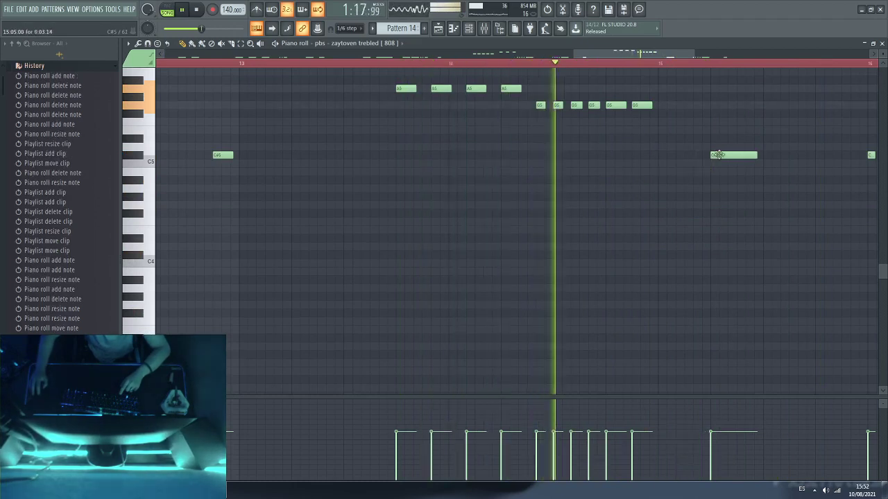
pyautogui.moveTo(719, 155); pyautogui.dragTo(666, 154)
# Step: Delete the short C#5 notes at bar 16 and move the long C#5 note to 16:01:16
pyautogui.scroll(-3, 604, 71)
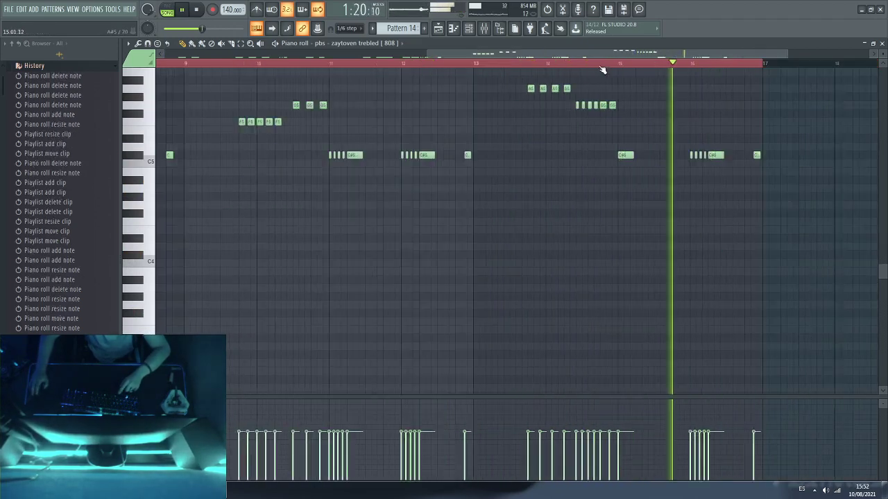
pyautogui.rightClick(700, 156)
pyautogui.rightClick(689, 156)
pyautogui.moveTo(714, 154); pyautogui.dragTo(700, 154)
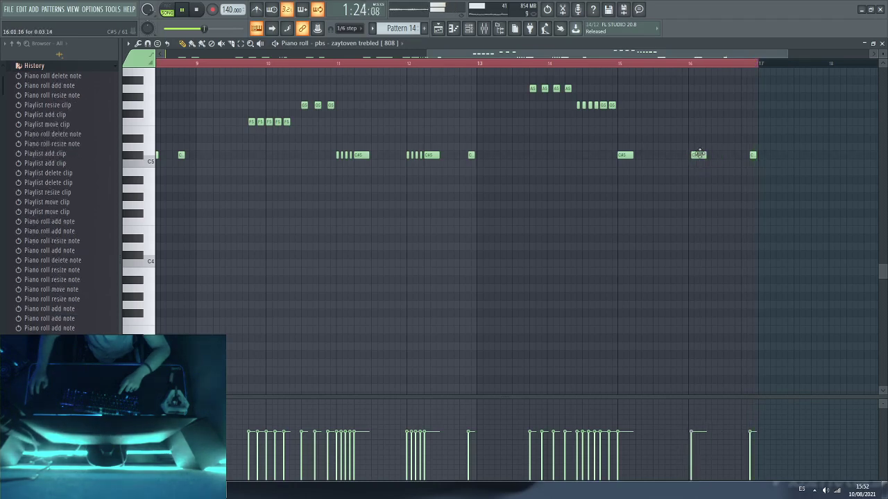
# Step: Set the snap back to Line and return to the playlist arrangement
pyautogui.click(352, 28)
pyautogui.click(351, 40)
pyautogui.click(437, 28)
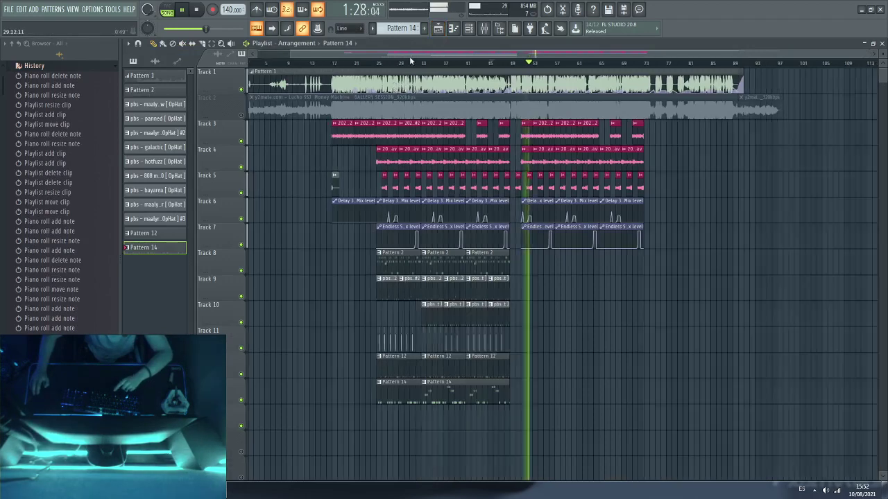
pyautogui.scroll(-2, 409, 60)
pyautogui.scroll(3, 406, 62)
pyautogui.click(599, 374)
pyautogui.rightClick(599, 374)
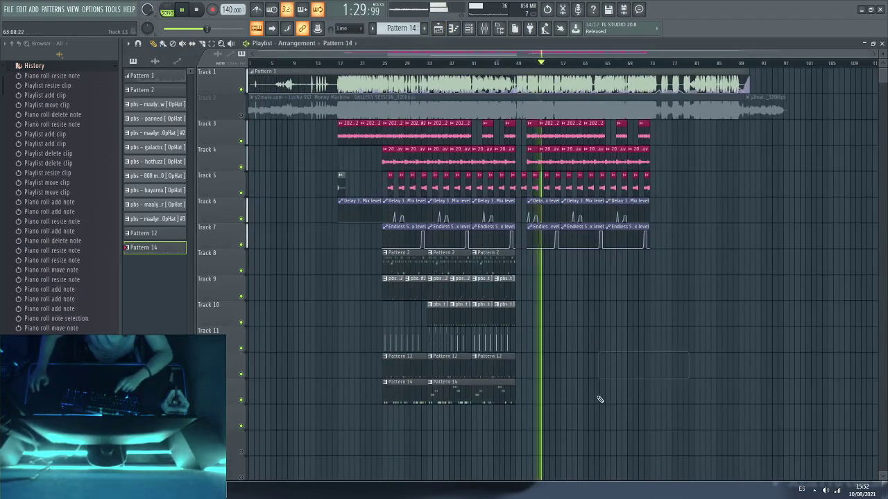
pyautogui.moveTo(439, 421); pyautogui.dragTo(459, 441)
pyautogui.moveTo(471, 393); pyautogui.dragTo(421, 395)
pyautogui.moveTo(451, 423); pyautogui.dragTo(440, 396)
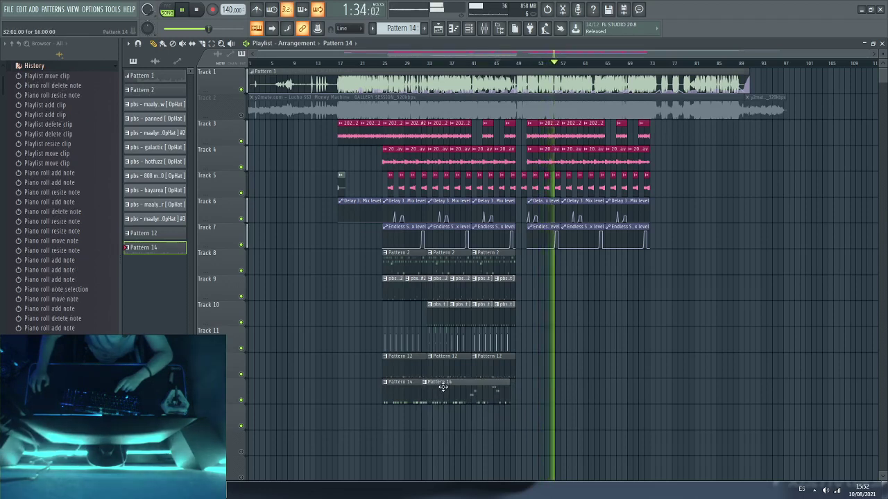
# Step: Slice the long second Pattern 14 clip at bar 41
pyautogui.click(203, 45)
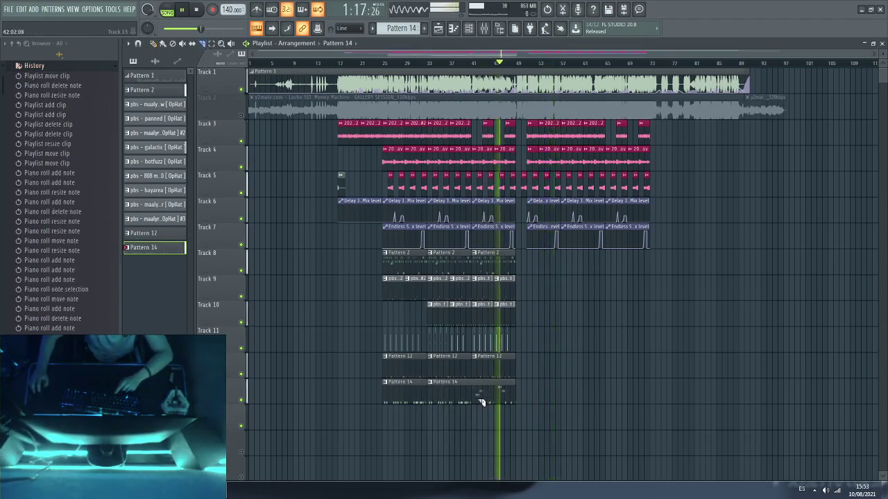
pyautogui.moveTo(471, 406); pyautogui.dragTo(472, 376)
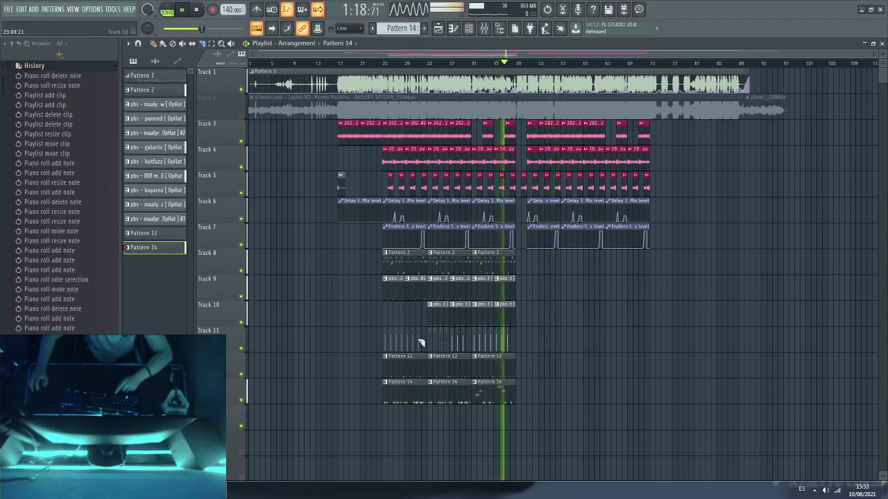
# Step: Add a Pattern 14 clip at bar 49 with its start trimmed to bar 51, and another at bar 57
pyautogui.click(521, 397)
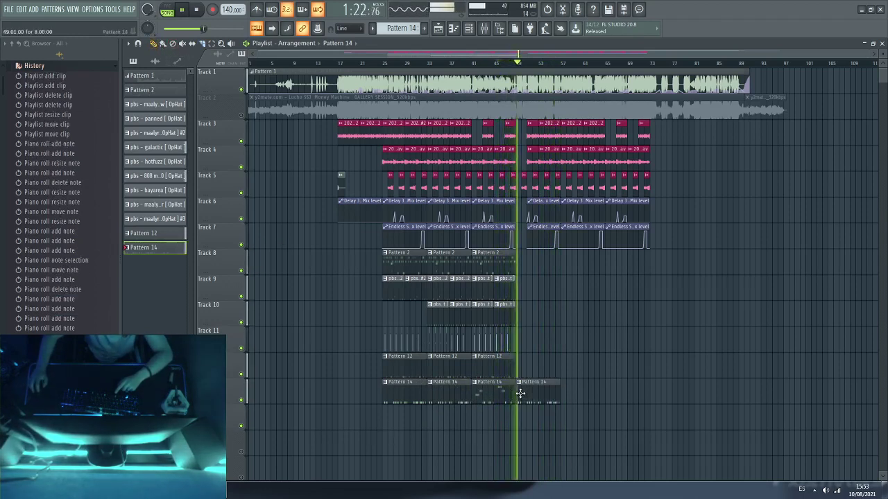
pyautogui.moveTo(518, 393); pyautogui.dragTo(529, 392)
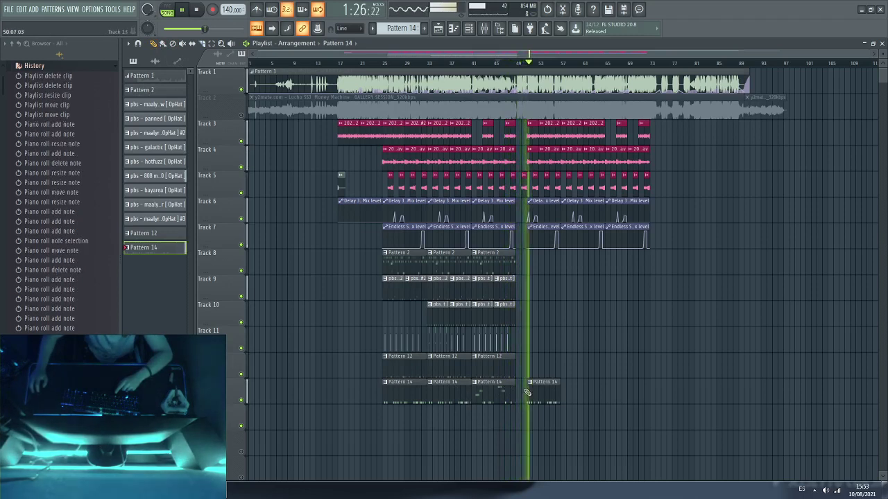
pyautogui.click(563, 393)
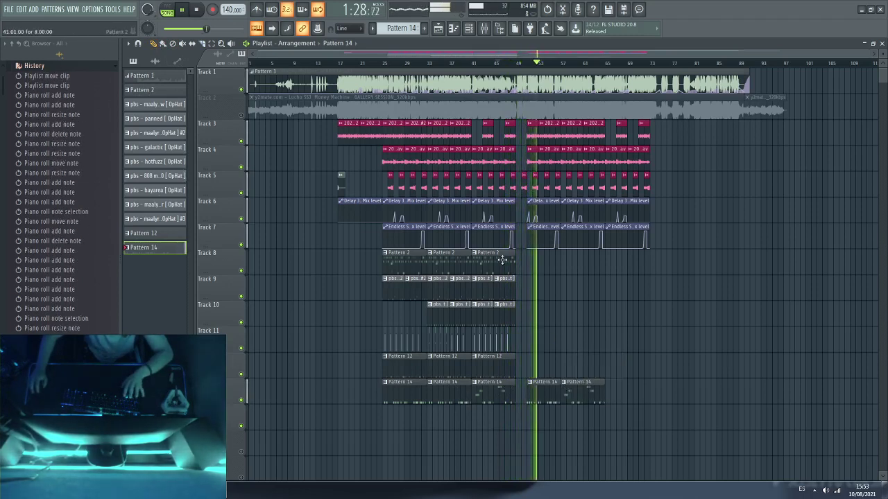
# Step: Duplicate the clips of tracks 8 to 12 from bars 25–49 and place the copies from bar 49 to bar 73
pyautogui.moveTo(518, 247); pyautogui.dragTo(308, 371)
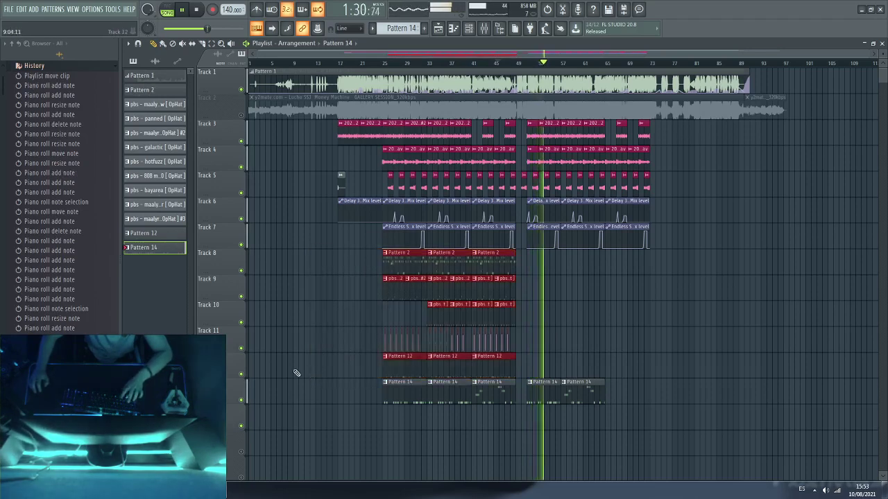
pyautogui.hotkey('ctrl', 'v')
pyautogui.moveTo(370, 369); pyautogui.dragTo(639, 368)
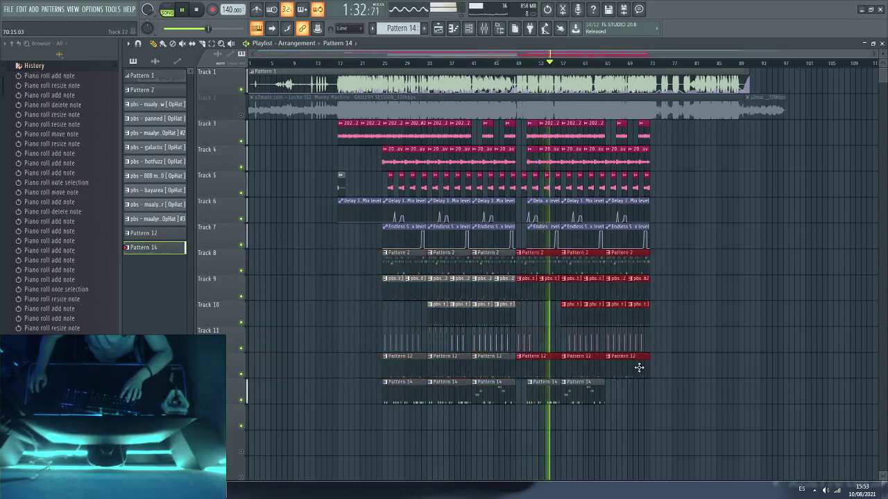
pyautogui.moveTo(796, 298); pyautogui.dragTo(839, 275)
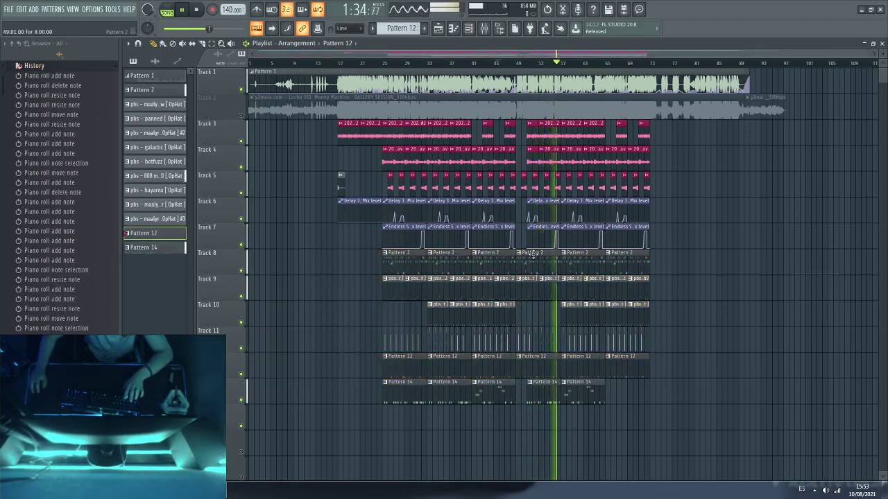
# Step: Trim the starts of the Pattern 2 clip on track 8 and the track 9 clip at bar 49 to bar 51
pyautogui.moveTo(517, 262); pyautogui.dragTo(527, 263)
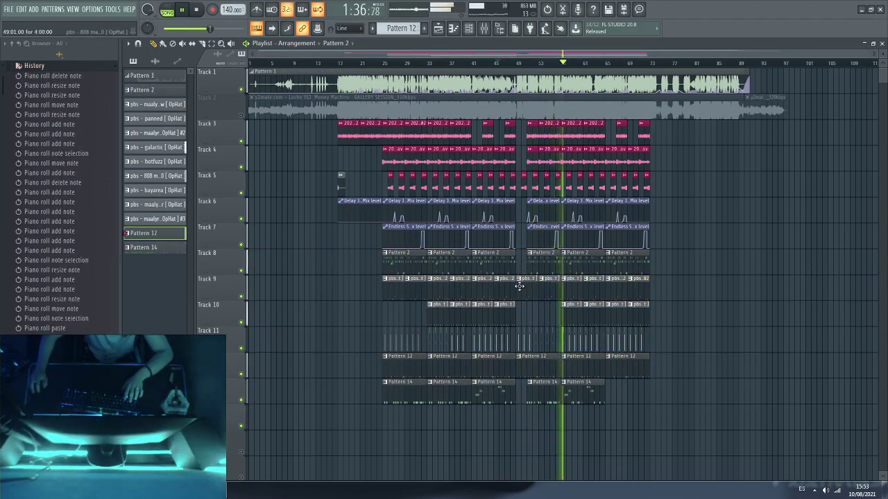
pyautogui.click(520, 286)
pyautogui.click(517, 287)
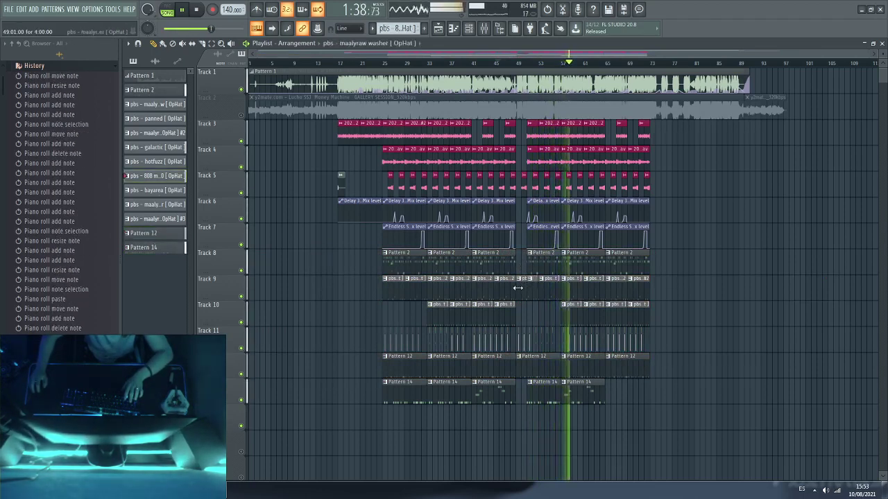
pyautogui.click(528, 290)
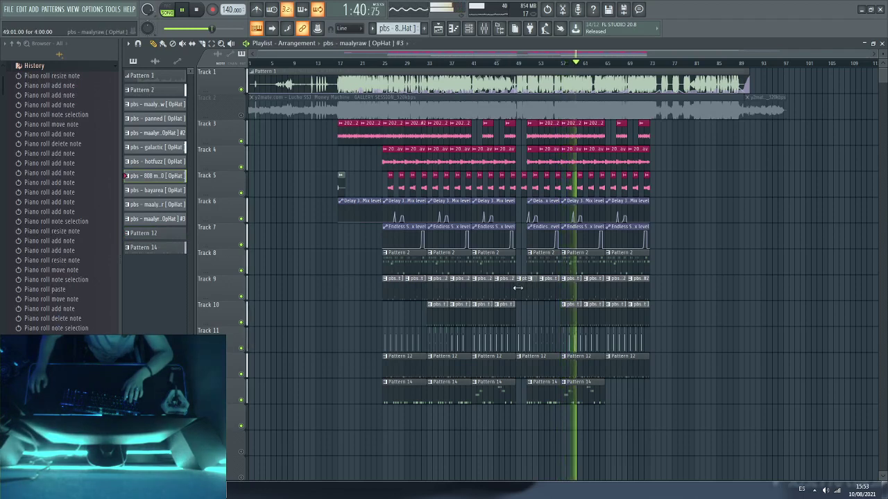
pyautogui.moveTo(517, 287)
pyautogui.mouseDown()
pyautogui.moveTo(527, 287)
pyautogui.moveTo(517, 287)
pyautogui.mouseUp()
pyautogui.click(527, 289)
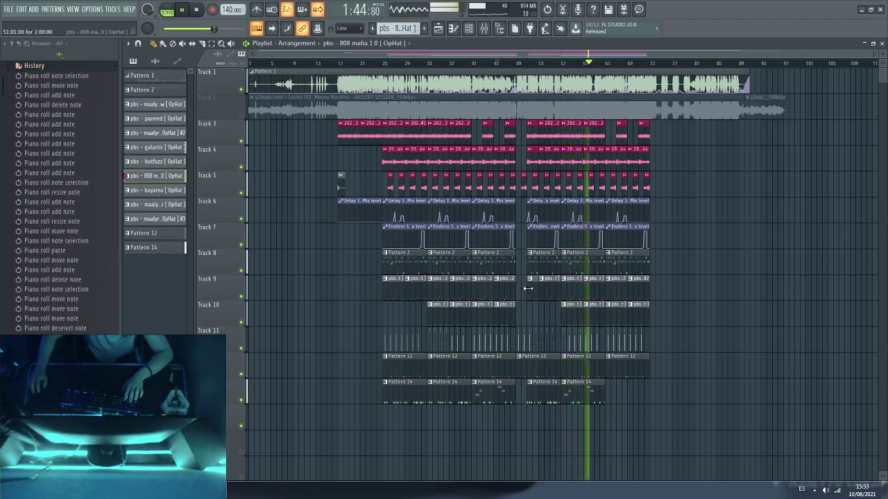
# Step: Replace the Pattern 14 clip at bar 57 on track 13 and add another Pattern 14 clip at bar 65
pyautogui.rightClick(566, 396)
pyautogui.click(560, 393)
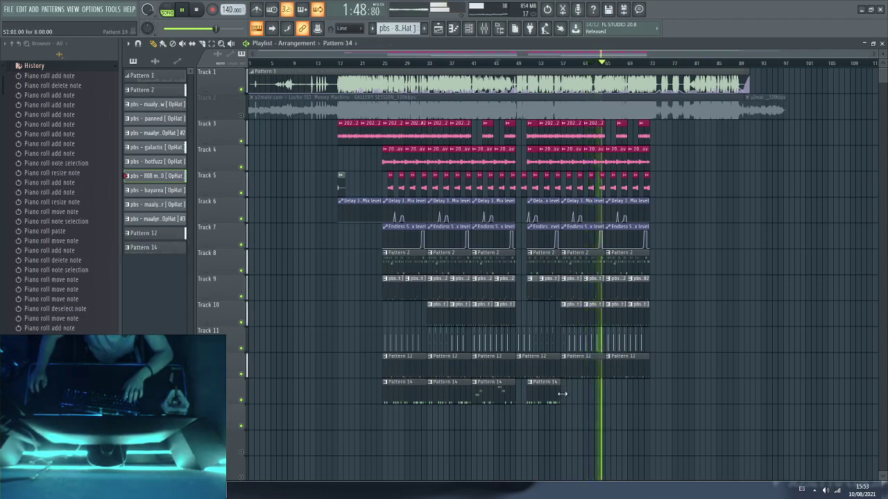
pyautogui.click(548, 401)
pyautogui.click(563, 398)
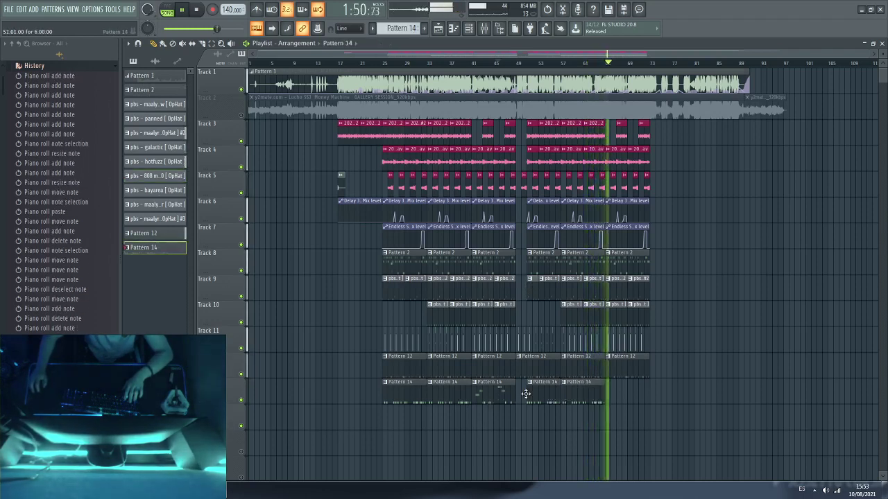
pyautogui.click(608, 395)
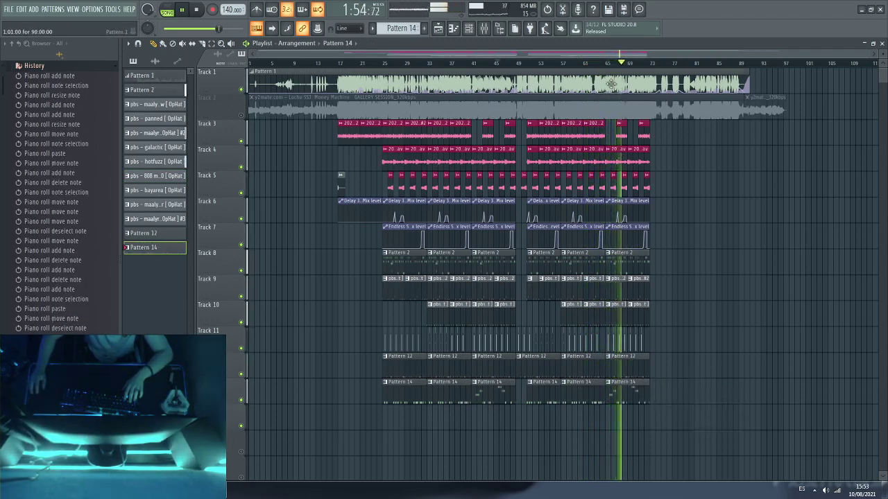
# Step: Lower all the higher 808 notes between bars 9 and 15 of Pattern 14 to C#5 in the piano roll, and return to the playlist
pyautogui.doubleClick(617, 386)
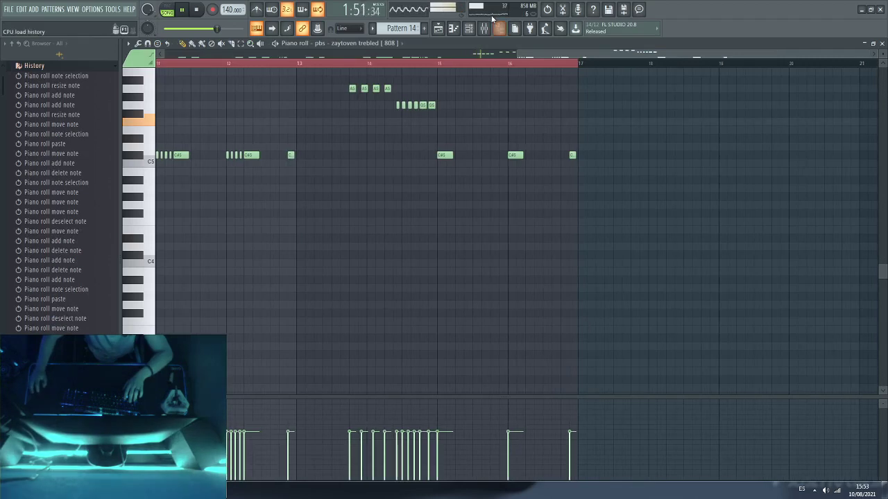
pyautogui.hscroll(-2, 478, 57)
pyautogui.scroll(2, 482, 244)
pyautogui.moveTo(349, 152); pyautogui.dragTo(237, 154)
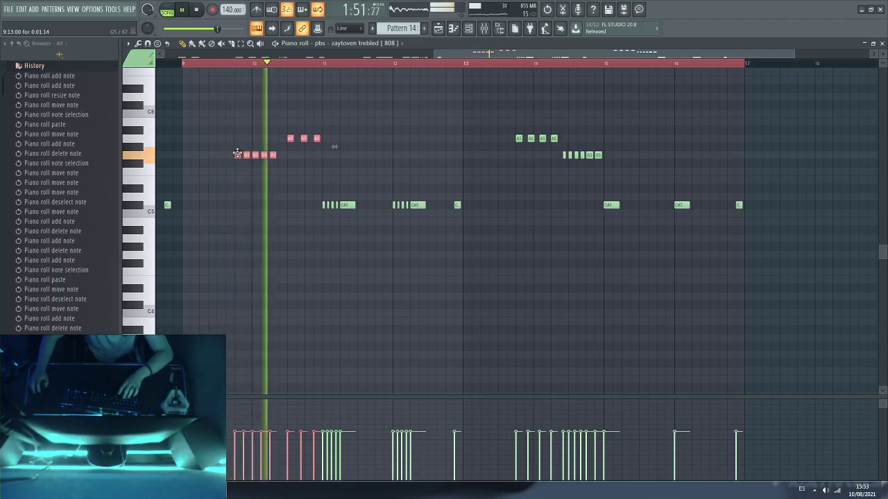
pyautogui.moveTo(273, 167); pyautogui.dragTo(236, 157)
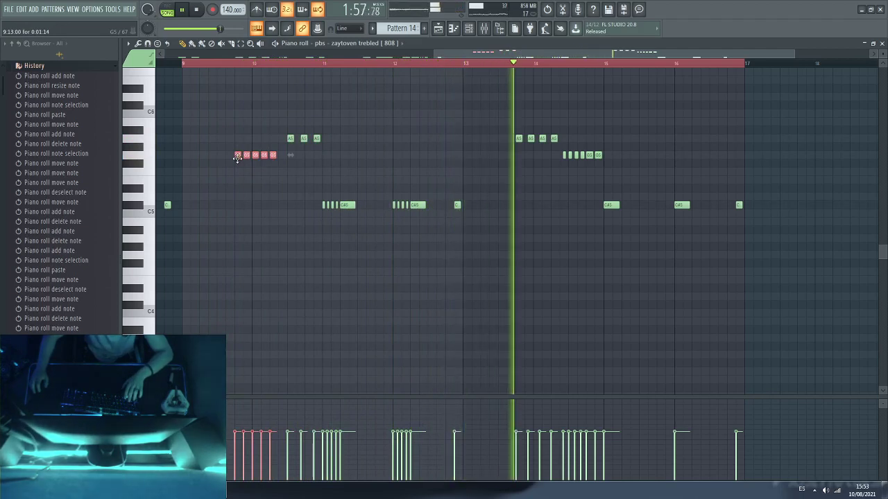
pyautogui.click(290, 106)
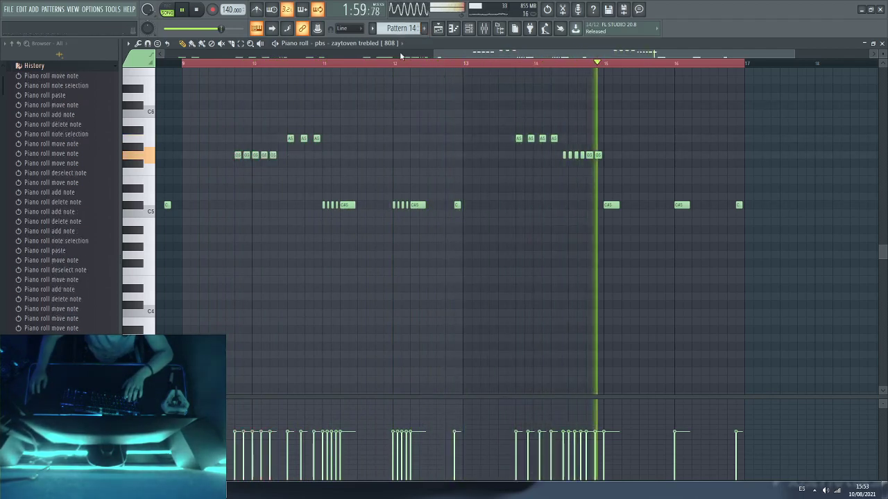
pyautogui.moveTo(558, 145); pyautogui.dragTo(517, 160)
pyautogui.moveTo(351, 149); pyautogui.dragTo(290, 146)
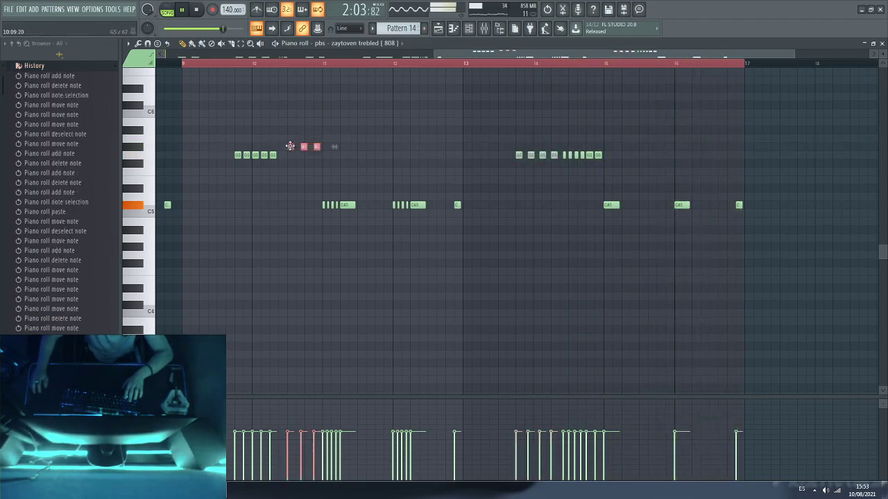
pyautogui.moveTo(638, 149); pyautogui.dragTo(241, 204)
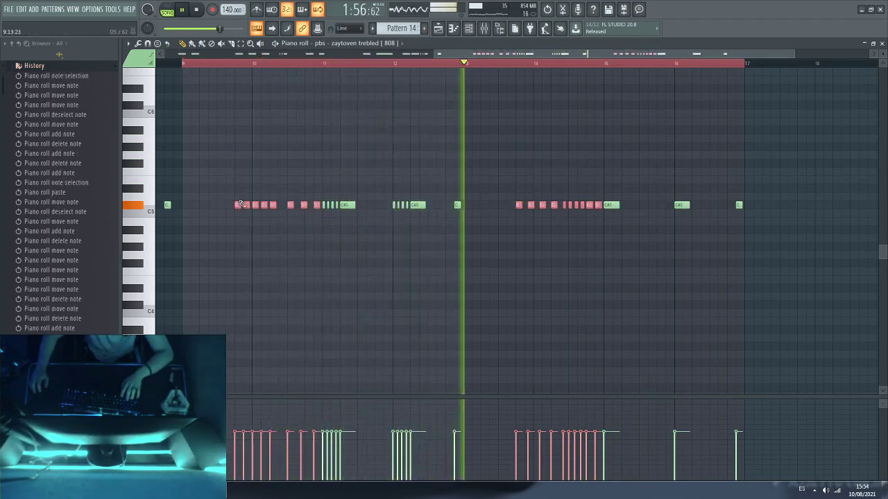
pyautogui.click(267, 172)
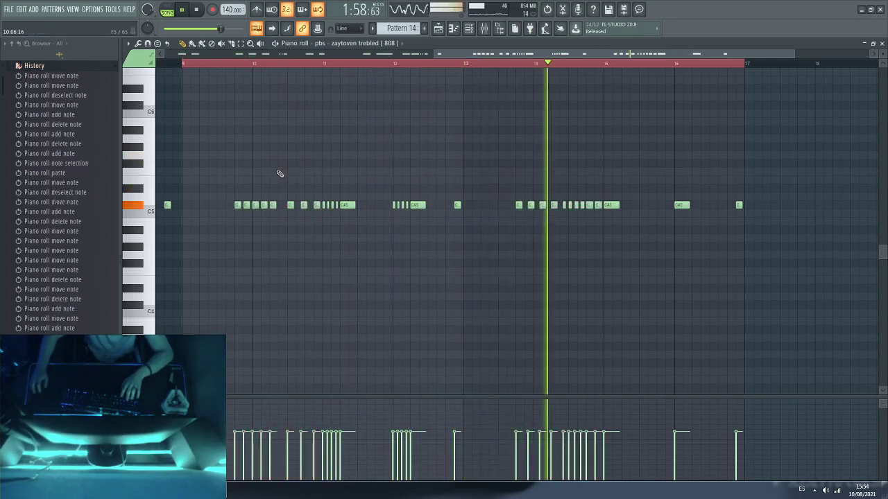
pyautogui.click(445, 29)
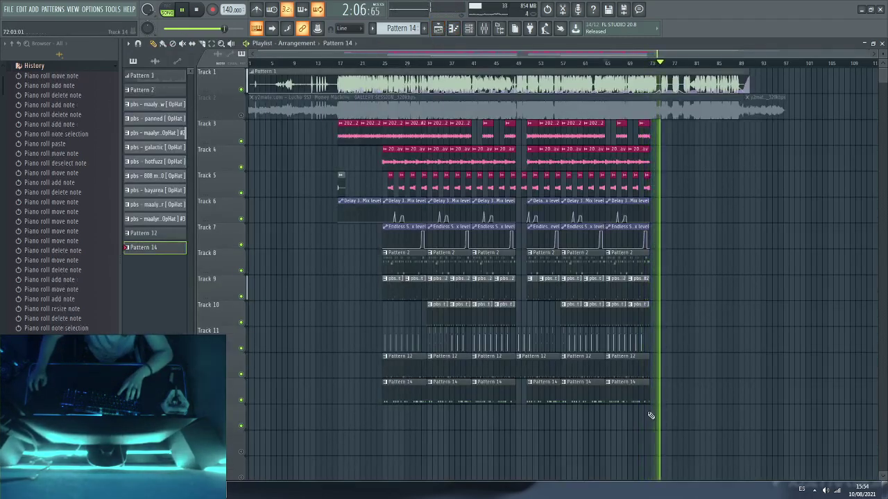
# Step: Place two-bar Pattern 14 clips at bars 75 and 79 and move them up to track 12
pyautogui.moveTo(652, 417)
pyautogui.mouseDown()
pyautogui.moveTo(637, 418)
pyautogui.moveTo(663, 419)
pyautogui.mouseUp()
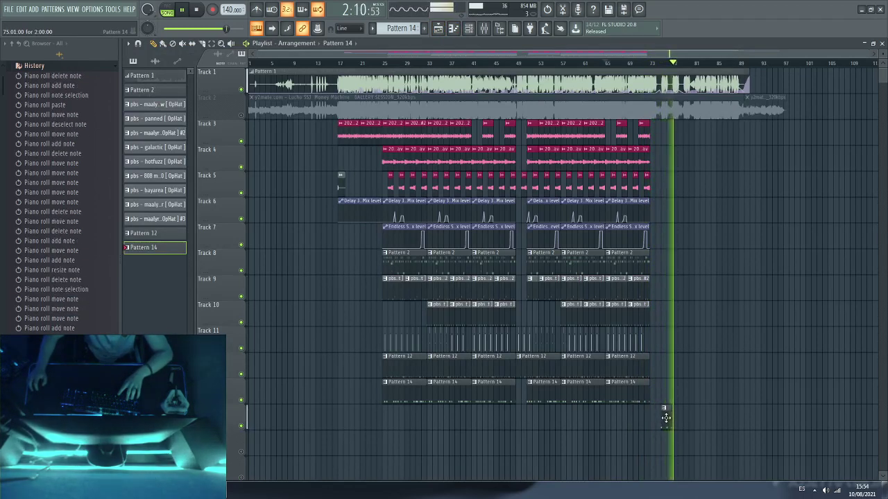
pyautogui.click(685, 420)
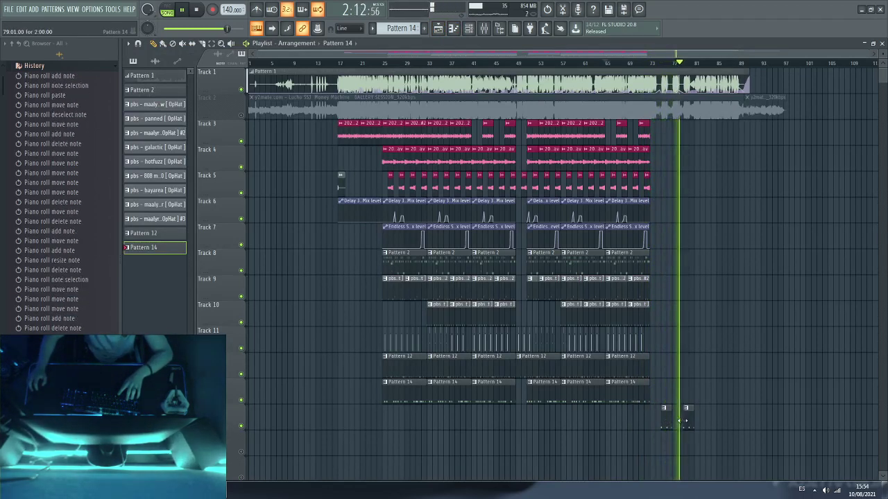
pyautogui.moveTo(701, 423); pyautogui.dragTo(668, 365)
pyautogui.hotkey('ctrl', 'd')
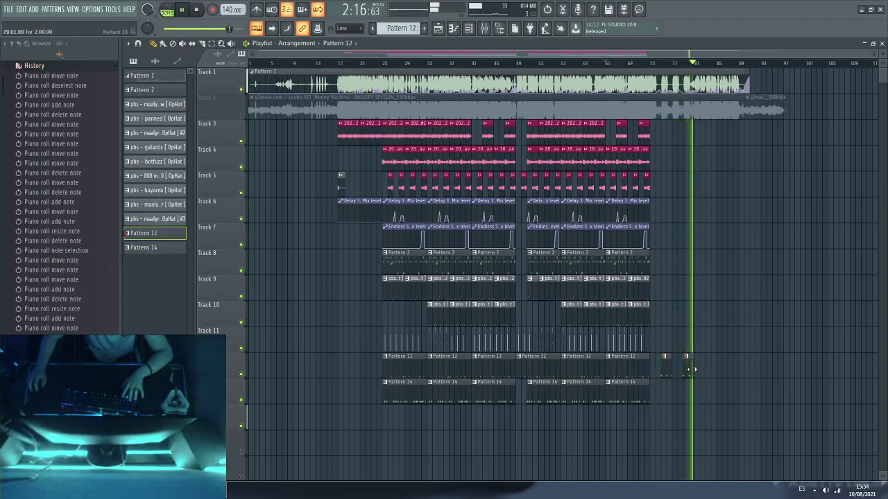
# Step: Add a full eight-bar Pattern 14 clip at bar 81 and move it up to track 12
pyautogui.click(622, 400)
pyautogui.click(694, 393)
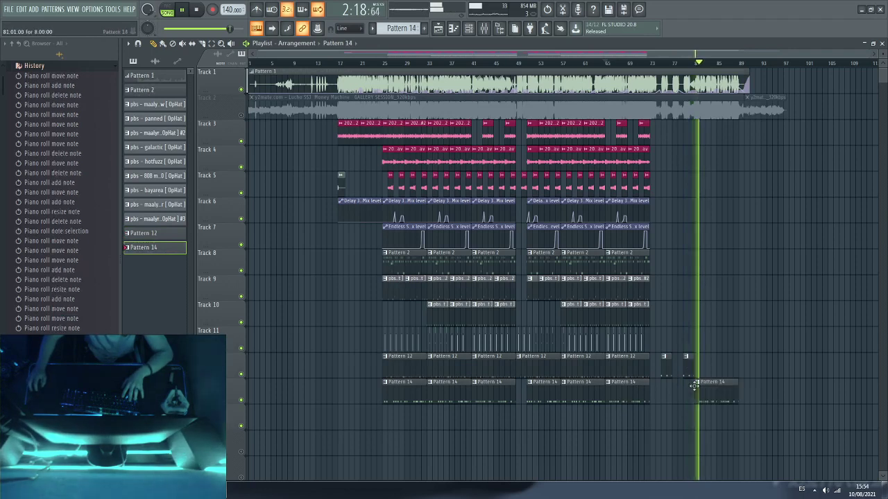
pyautogui.moveTo(706, 384); pyautogui.dragTo(708, 359)
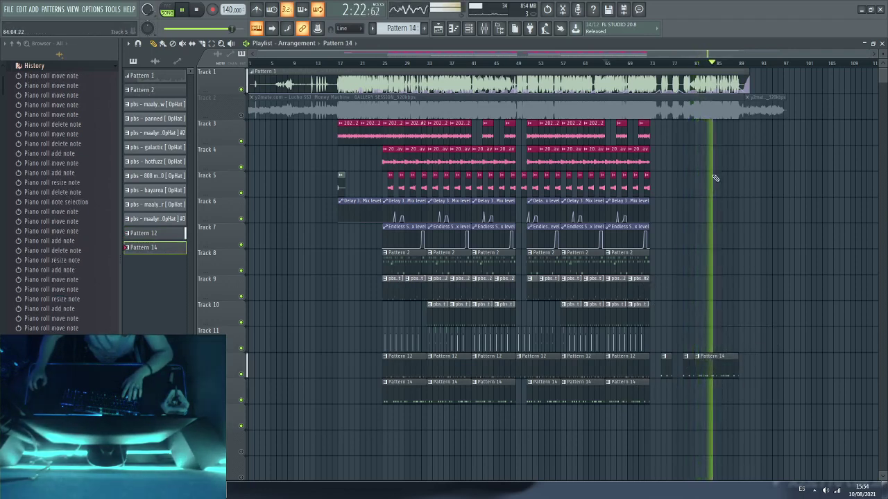
# Step: Duplicate the clips of tracks 3 to 13 from bars 57–73 and place the copies from bar 81 to bar 97
pyautogui.scroll(5, 713, 66)
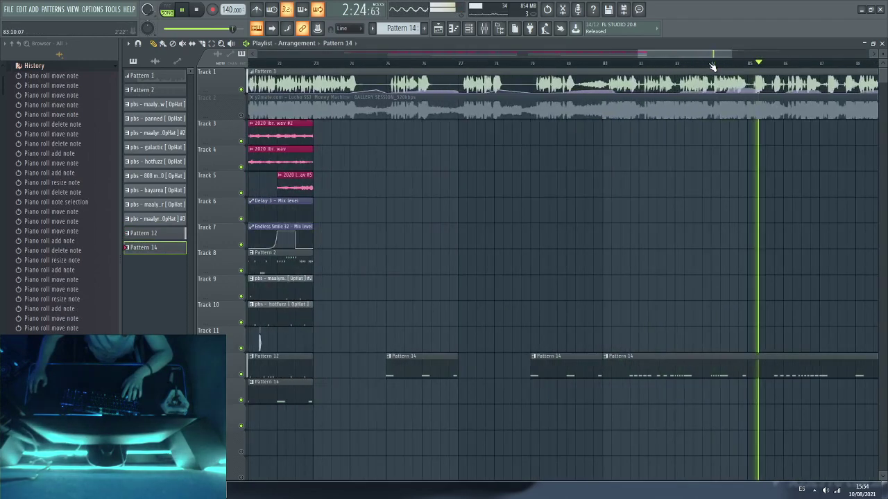
pyautogui.scroll(-4, 713, 66)
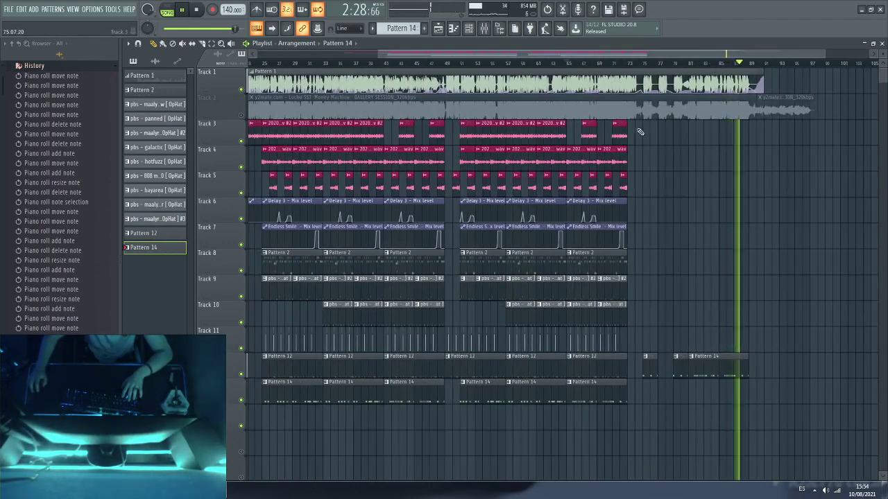
pyautogui.moveTo(630, 122); pyautogui.dragTo(507, 412)
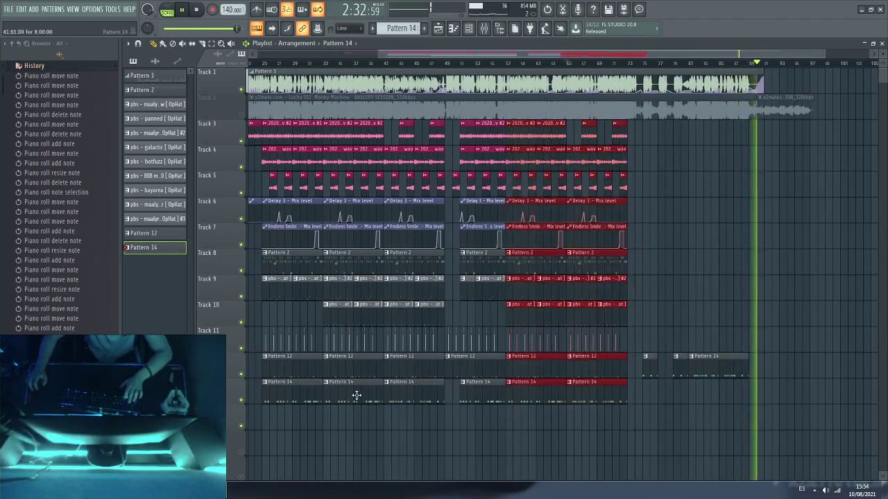
pyautogui.hotkey('ctrl', 'b')
pyautogui.moveTo(627, 388); pyautogui.dragTo(716, 396)
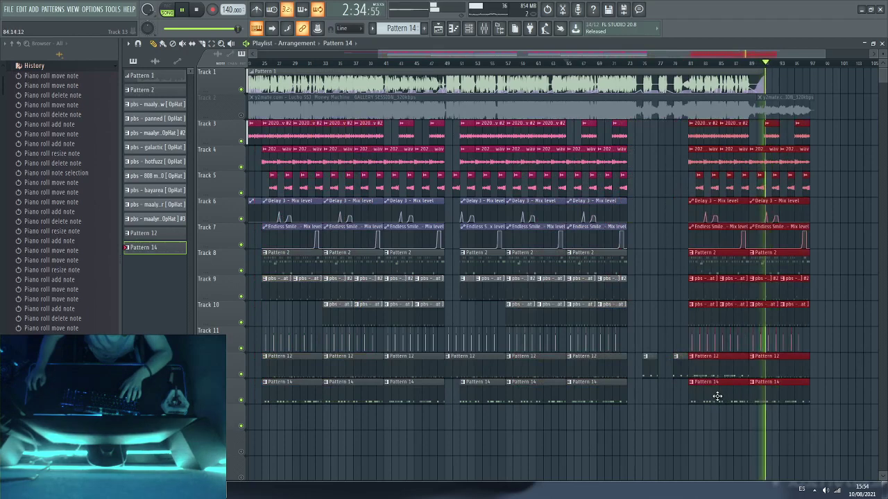
# Step: Delete the copied Pattern 14 clips at bars 81 and 89 on track 13
pyautogui.rightClick(718, 398)
pyautogui.rightClick(757, 394)
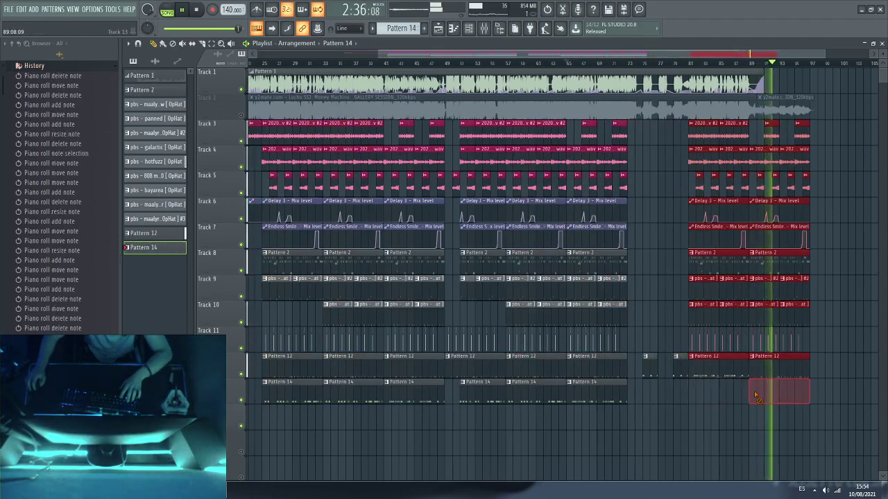
pyautogui.click(702, 370)
pyautogui.click(704, 396)
pyautogui.rightClick(704, 396)
# Step: Separate the overlapping clips at bar 81, keeping Pattern 12 on track 12 and moving Pattern 14 to track 13
pyautogui.moveTo(708, 375); pyautogui.dragTo(708, 412)
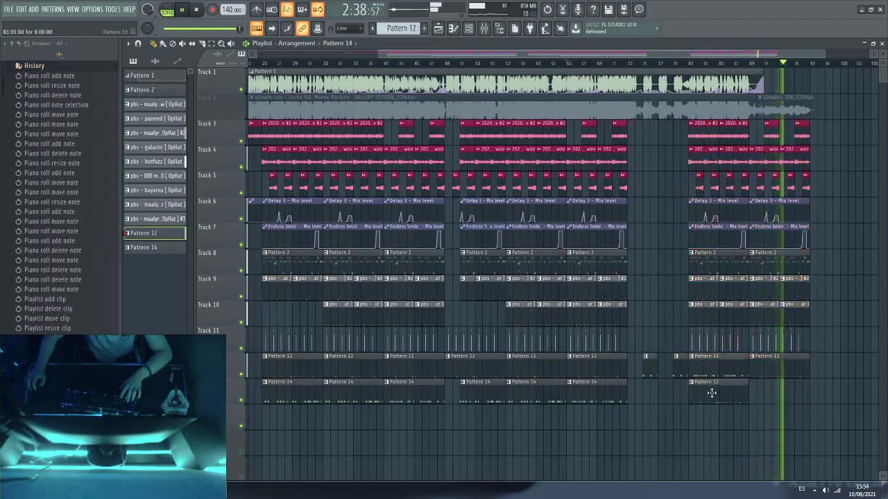
pyautogui.moveTo(712, 370); pyautogui.dragTo(711, 434)
pyautogui.moveTo(709, 387); pyautogui.dragTo(715, 360)
pyautogui.press('space')
pyautogui.press('space')
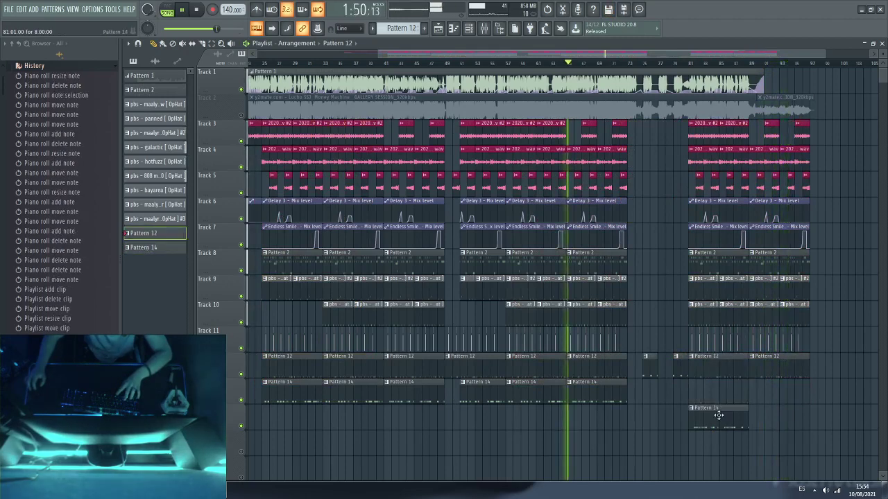
pyautogui.moveTo(717, 416); pyautogui.dragTo(718, 375)
pyautogui.click(718, 375)
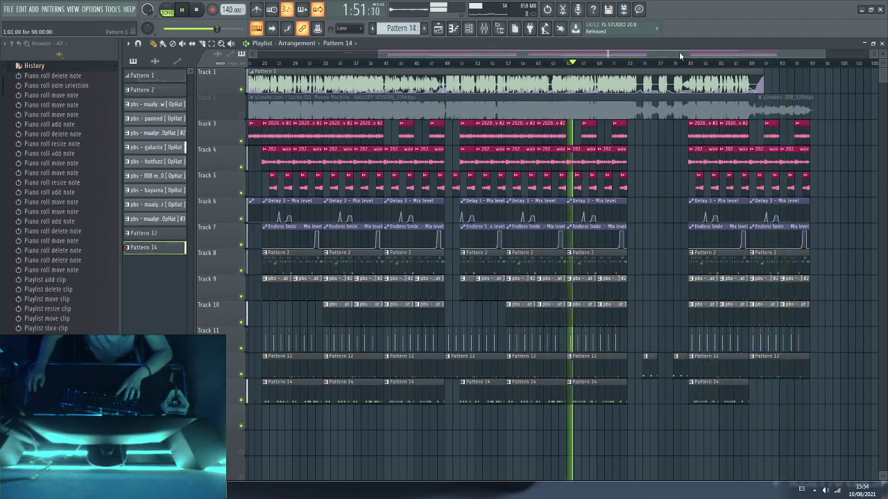
pyautogui.click(751, 396)
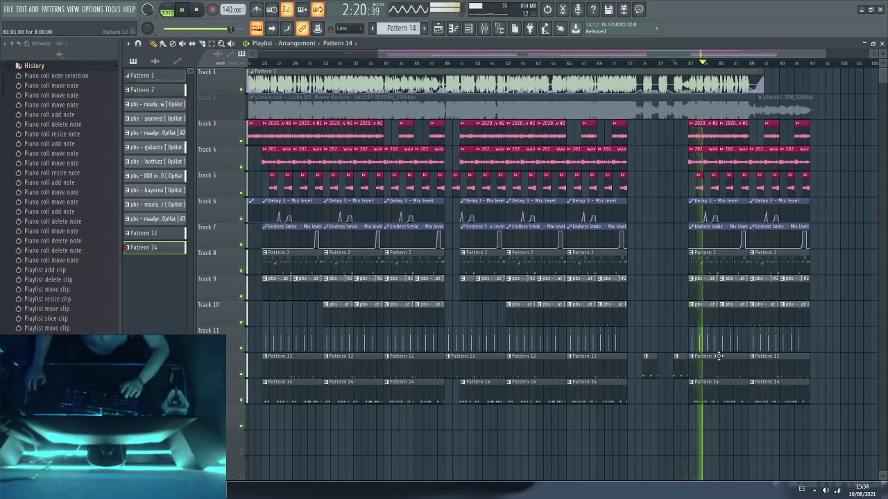
pyautogui.click(815, 132)
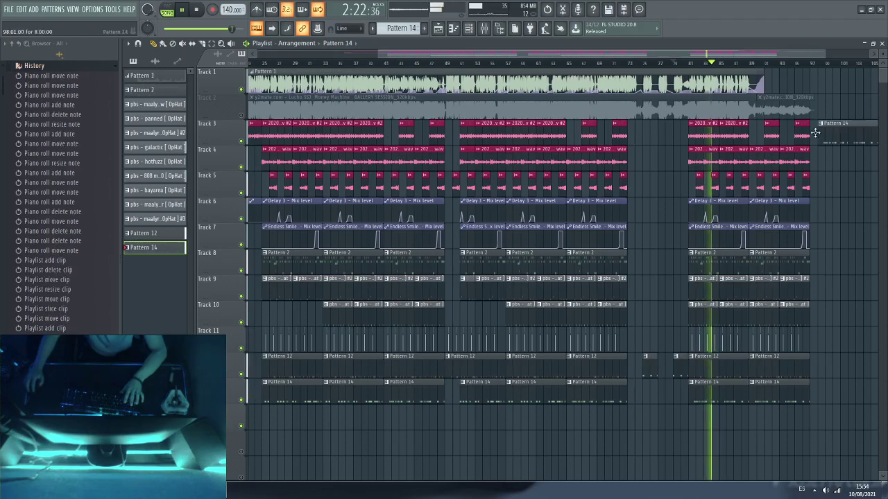
pyautogui.rightClick(821, 134)
pyautogui.rightClick(760, 394)
pyautogui.click(821, 338)
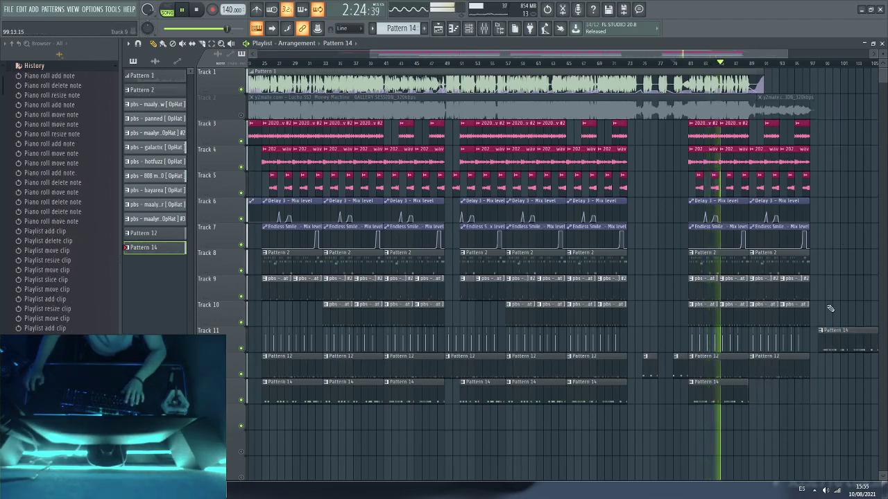
pyautogui.rightClick(835, 340)
# Step: Save the project and move playback to bar 25
pyautogui.scroll(-3, 561, 70)
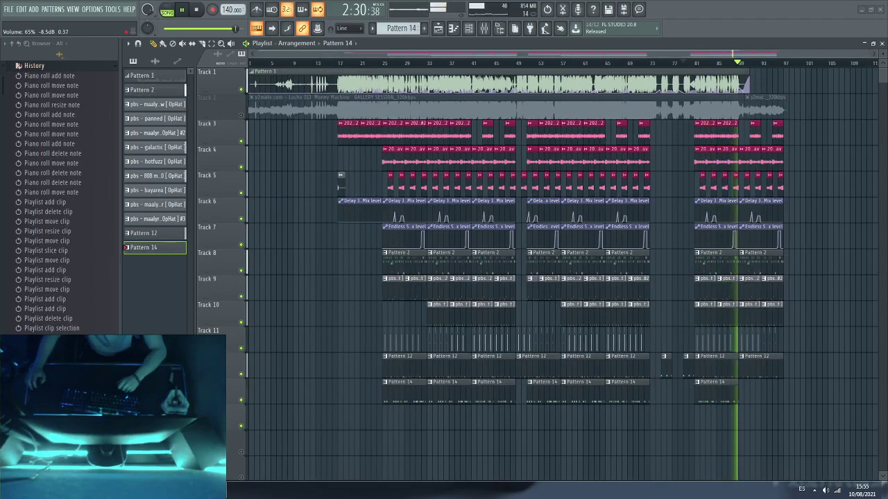
pyautogui.click(8, 9)
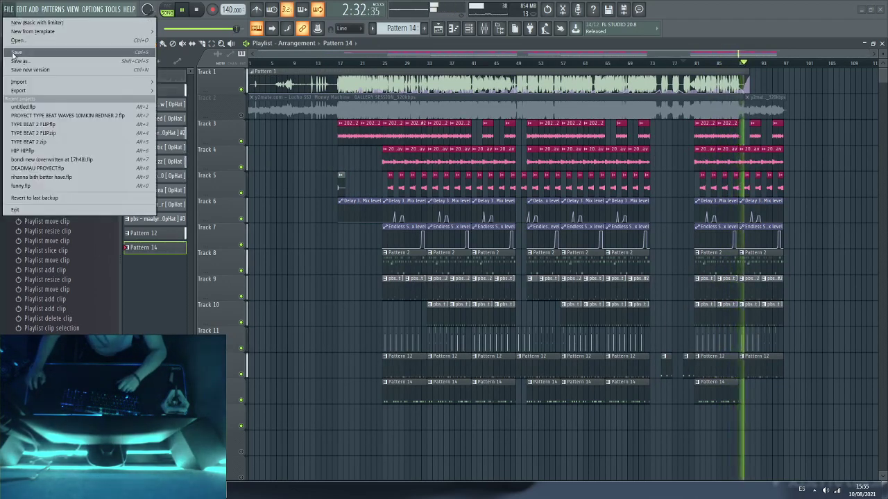
pyautogui.click(12, 54)
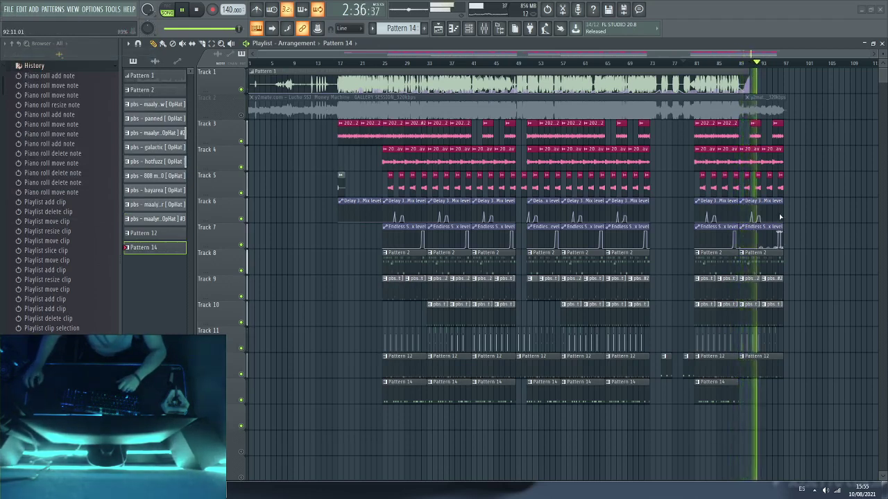
pyautogui.click(385, 64)
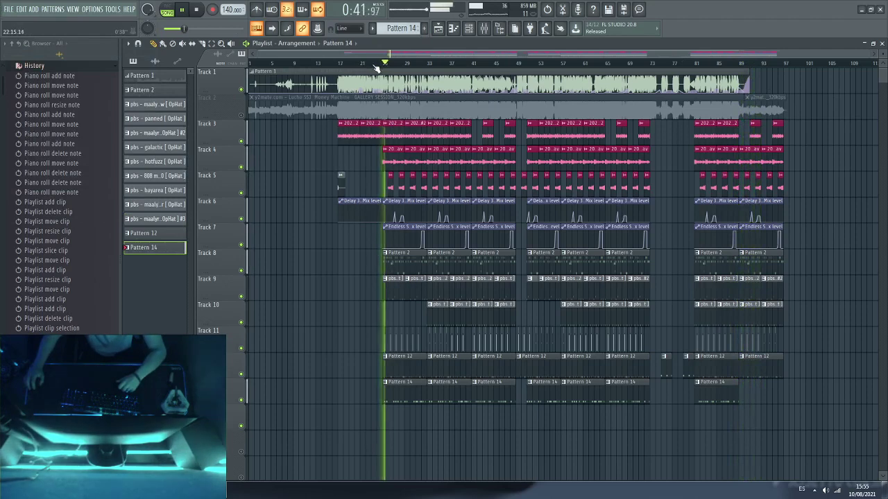
# Step: Mute track 1 and open the 808 samples folder of the Polo Boy Shawty drum kit from the packs
pyautogui.click(242, 89)
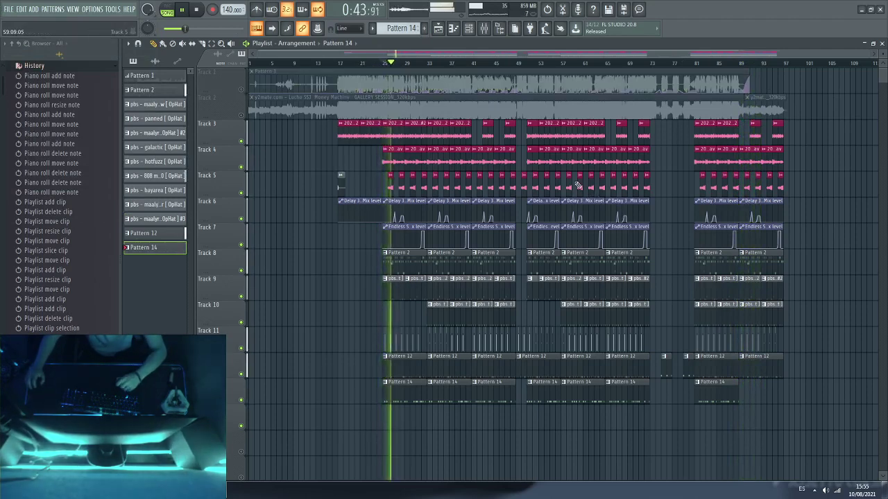
pyautogui.scroll(1, 38, 69)
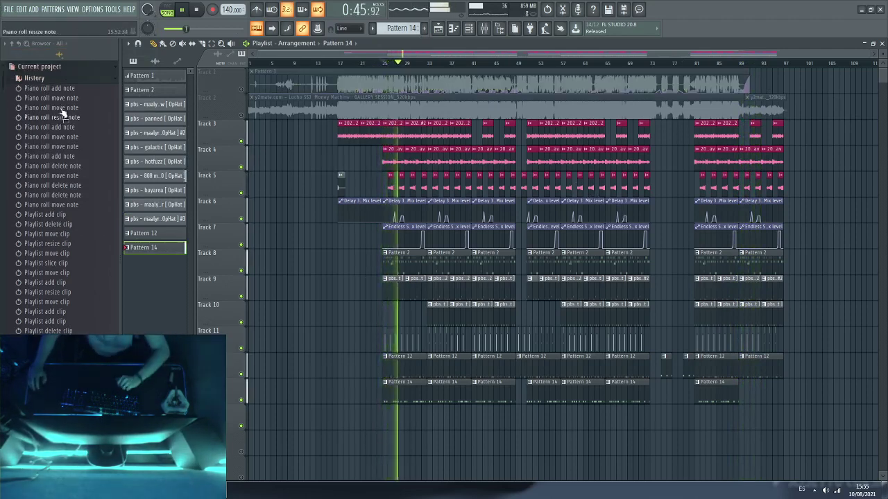
pyautogui.click(35, 78)
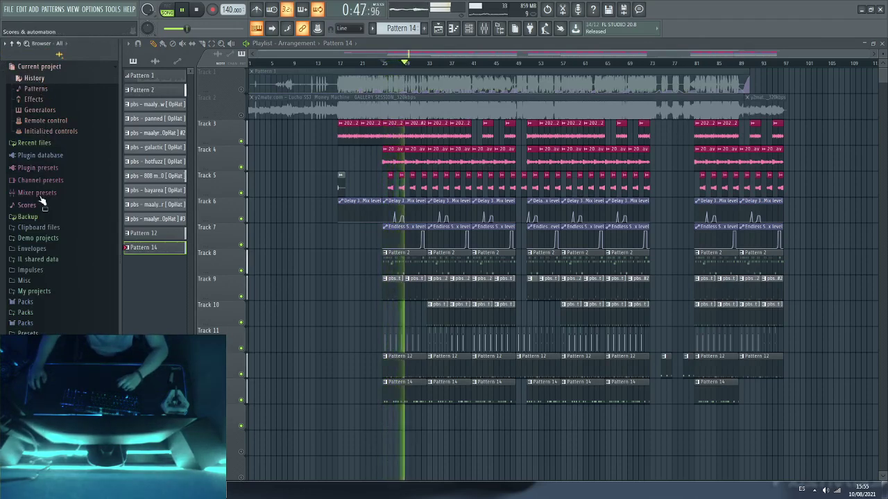
pyautogui.click(35, 302)
pyautogui.scroll(-4, 42, 287)
pyautogui.click(68, 223)
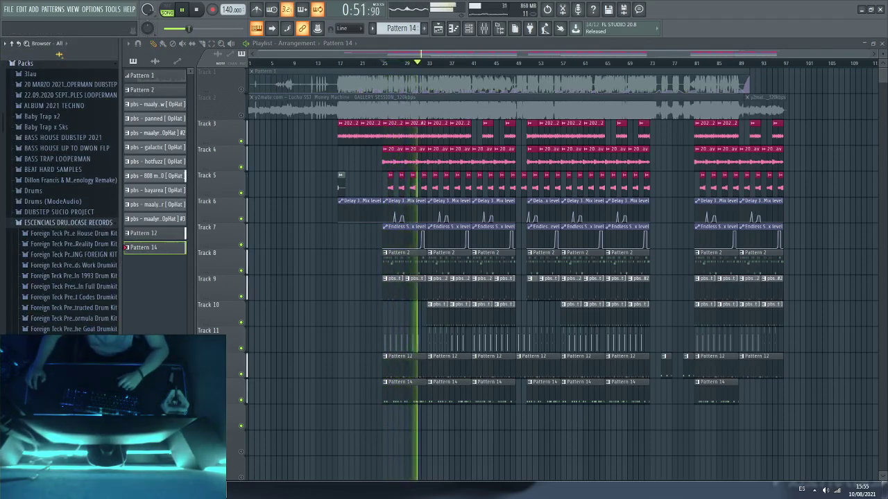
pyautogui.scroll(-5, 61, 198)
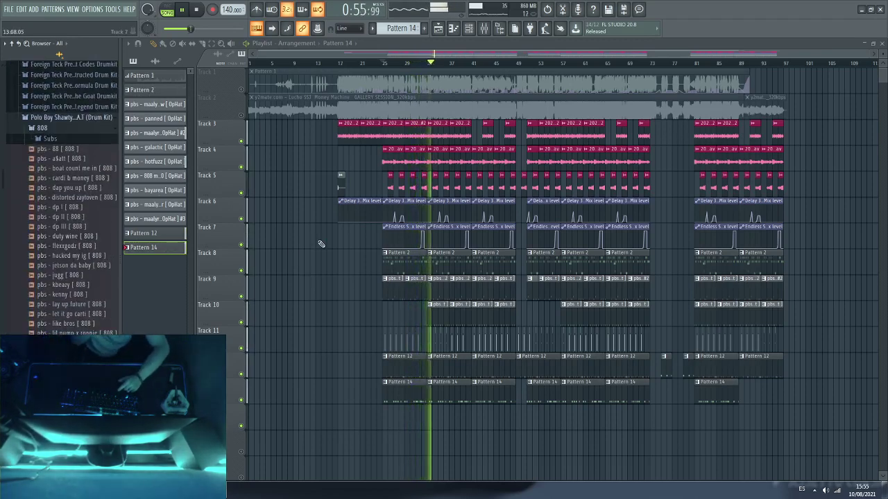
# Step: Unmute track 1 and trim the Pattern 12 clip before bar 57 on track 12 so it starts at bar 51
pyautogui.scroll(3, 436, 68)
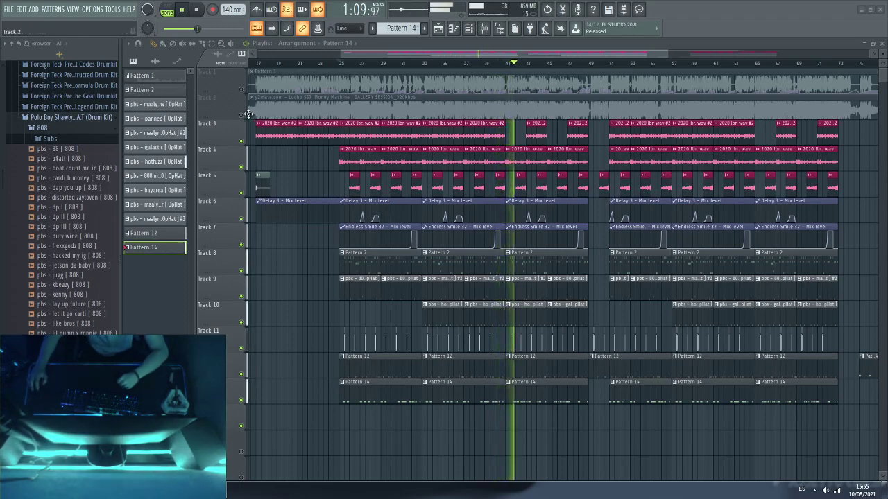
pyautogui.click(242, 90)
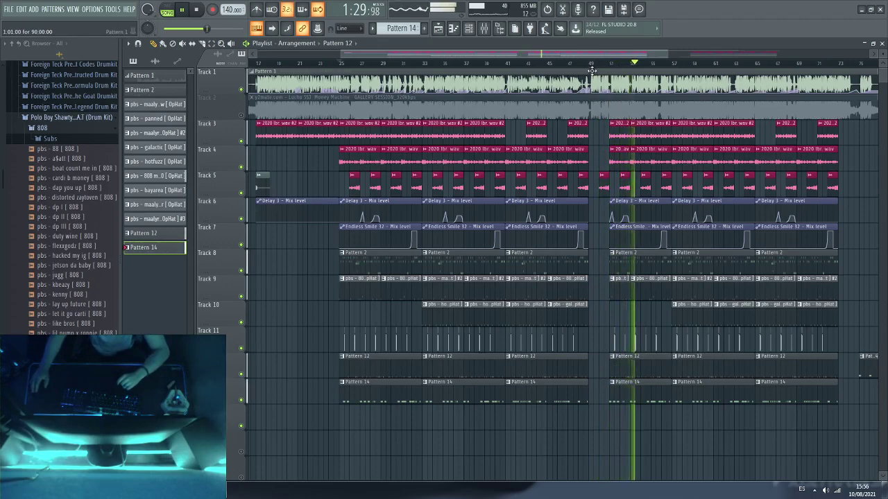
pyautogui.scroll(-5, 590, 97)
pyautogui.keyDown('ctrl'); pyautogui.scroll(-3, 604, 73); pyautogui.keyUp('ctrl')
pyautogui.scroll(5, 610, 75)
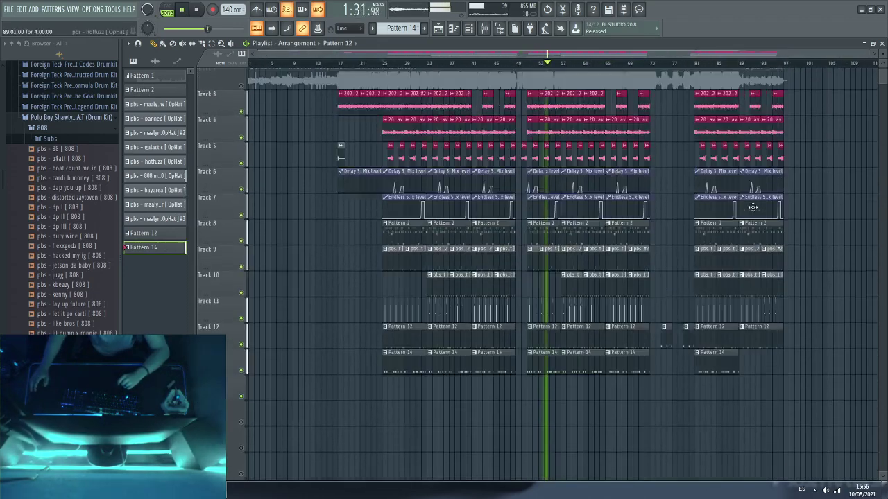
# Step: Save the project under the name untitled in the MONEY MACHINE LUCHO folder, replacing the existing file
pyautogui.click(26, 9)
pyautogui.click(42, 76)
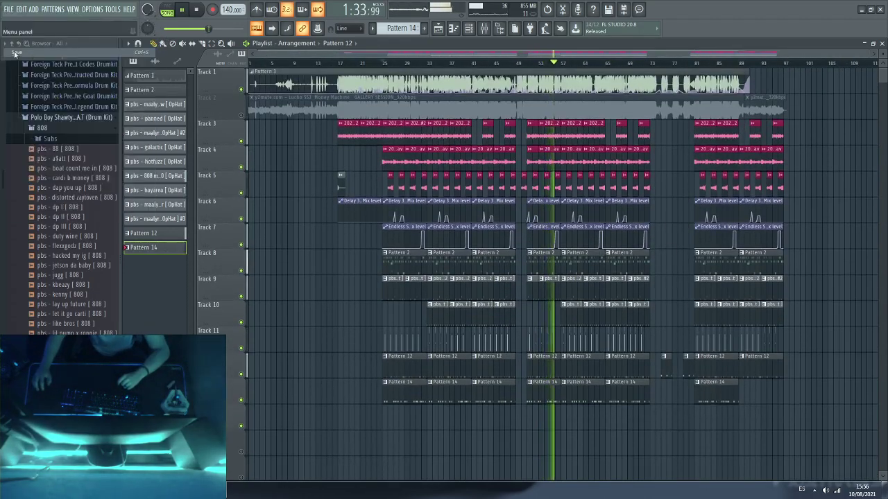
pyautogui.click(362, 219)
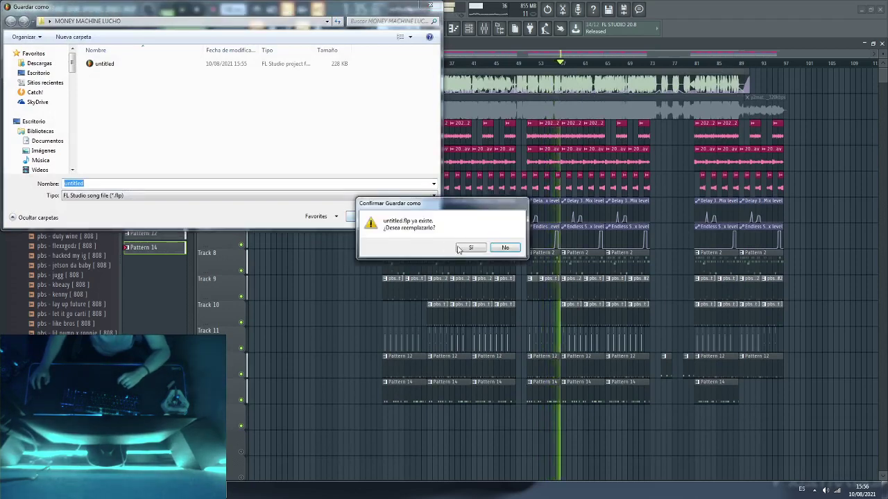
pyautogui.press('Return')
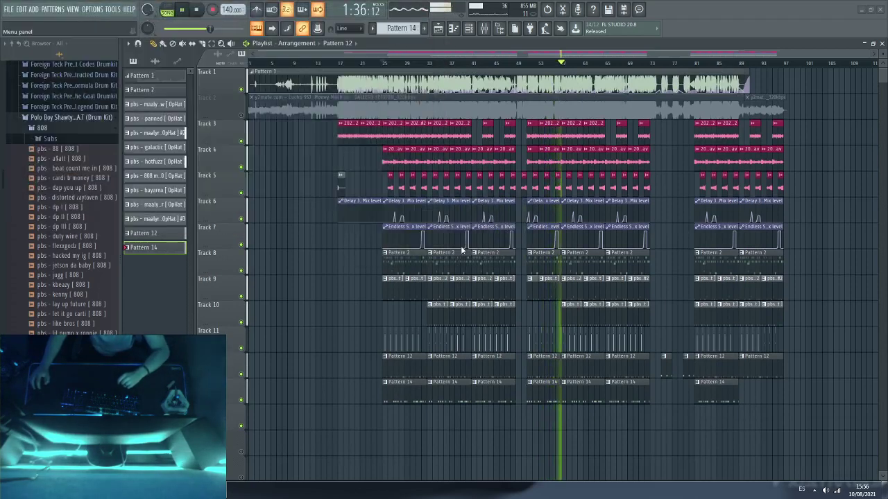
# Step: Preview the dap you up 808 sample and look through the Polo Boy Shawty drum kit's folder list
pyautogui.click(53, 130)
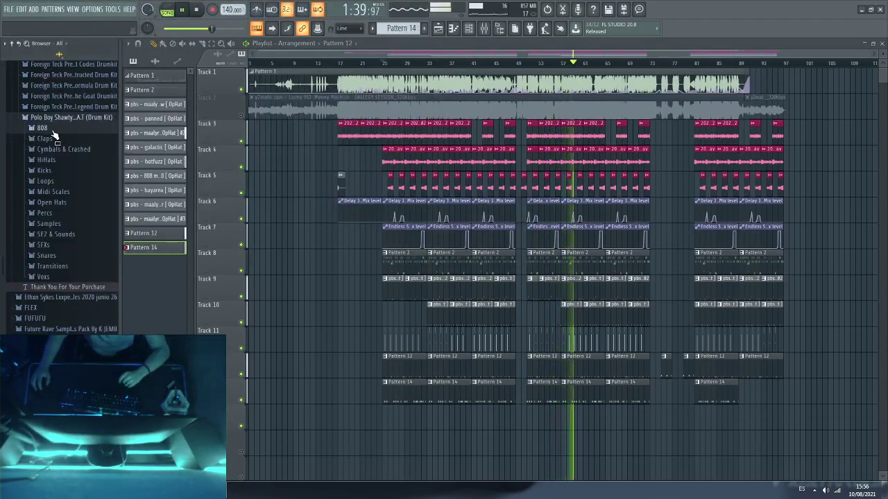
pyautogui.click(52, 132)
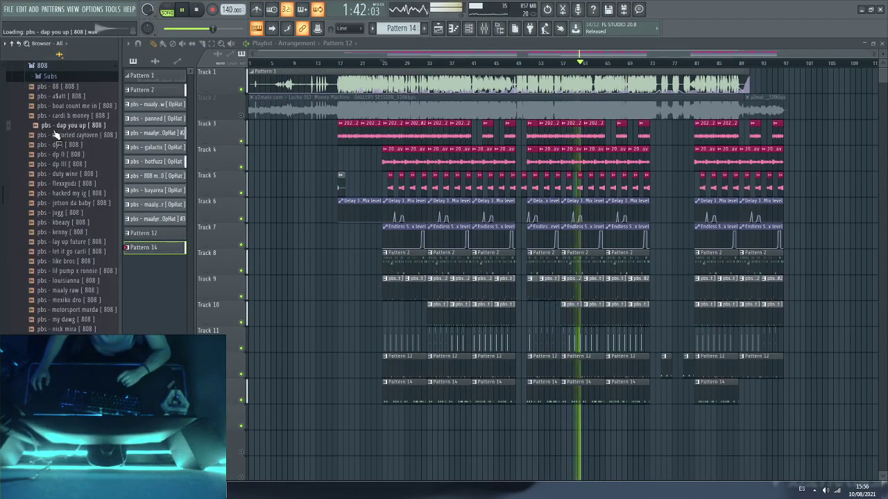
pyautogui.scroll(3, 58, 174)
pyautogui.click(57, 187)
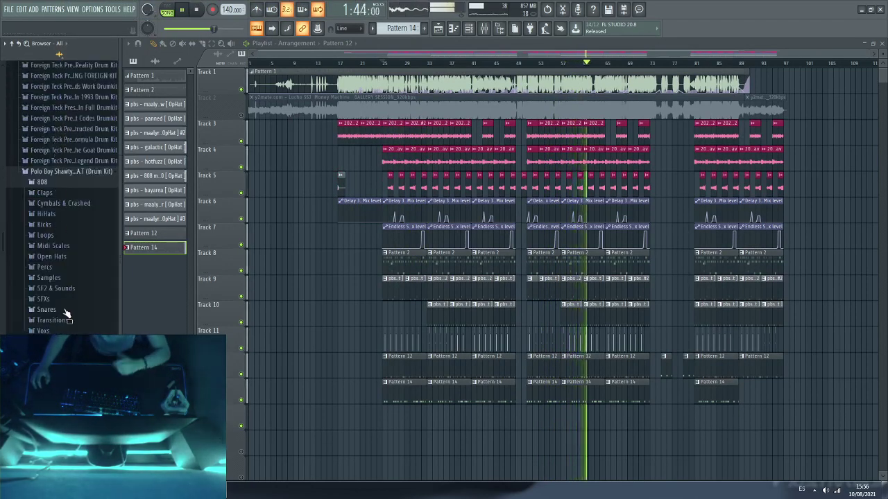
pyautogui.scroll(-4, 71, 274)
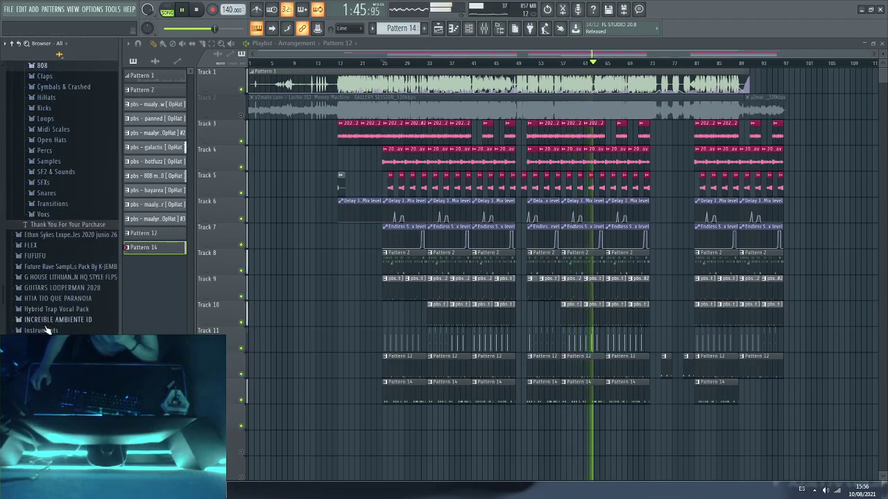
pyautogui.scroll(8, 52, 319)
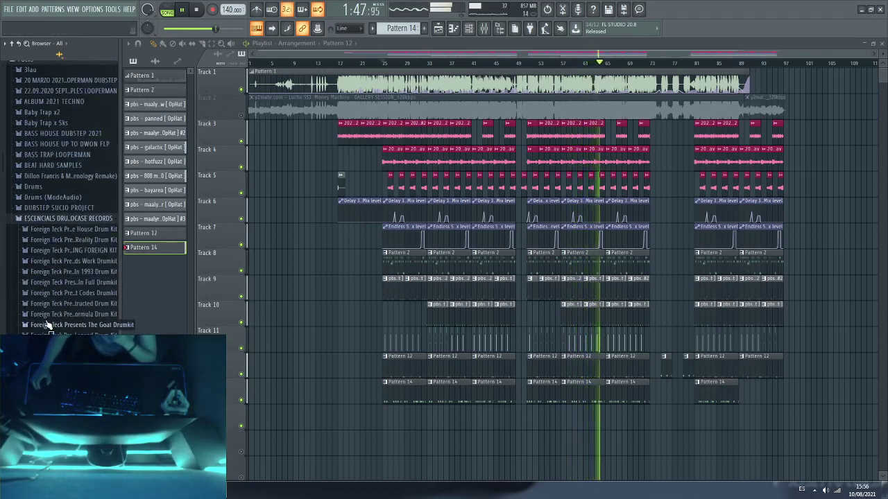
pyautogui.click(37, 219)
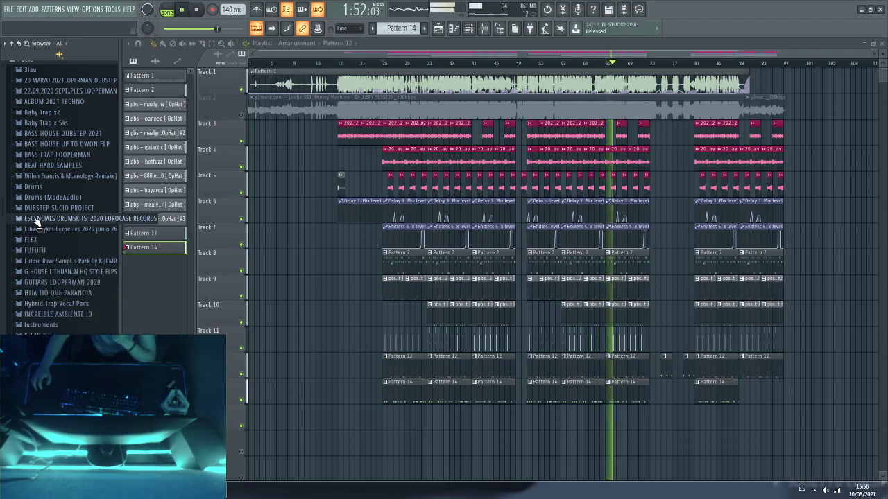
# Step: Look through the sample packs and inspect the Samples and Percs folders of the Polo Boy Shawty drum kit
pyautogui.scroll(-6, 53, 307)
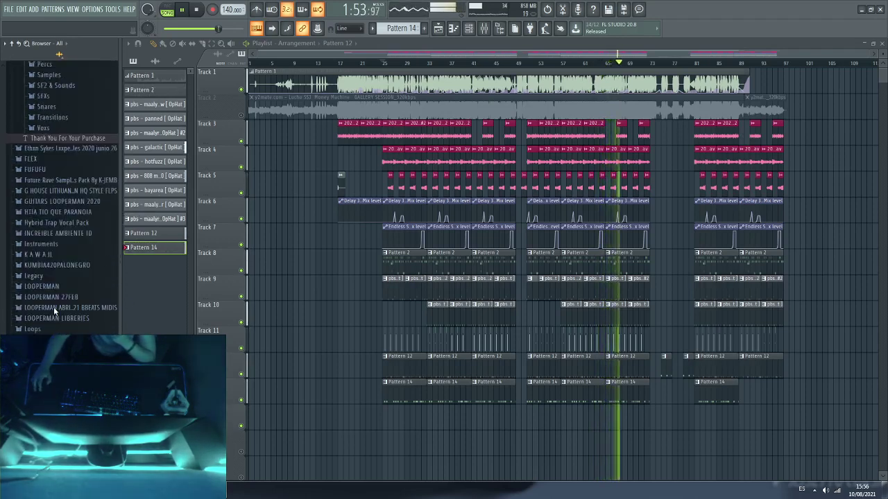
pyautogui.scroll(1, 54, 309)
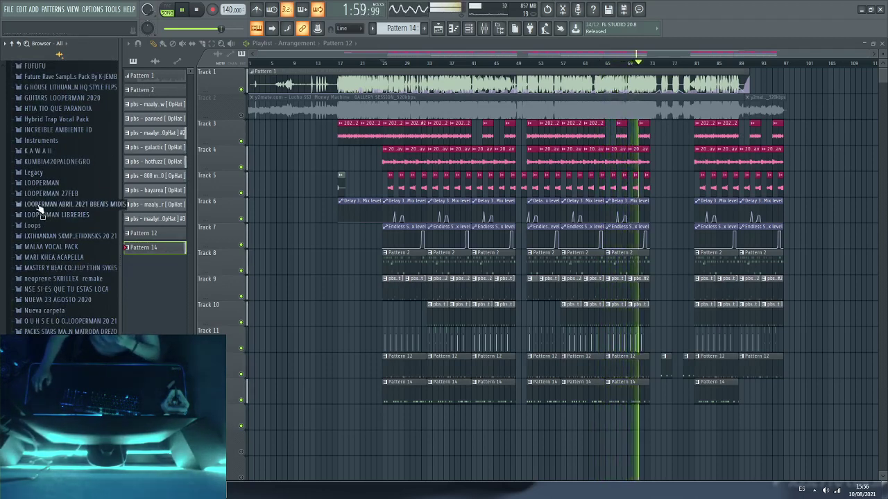
pyautogui.scroll(5, 62, 148)
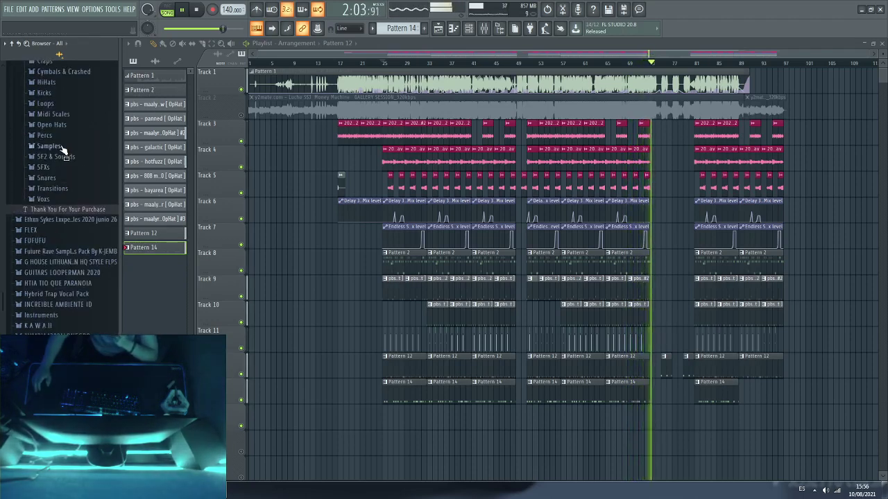
pyautogui.scroll(5, 63, 149)
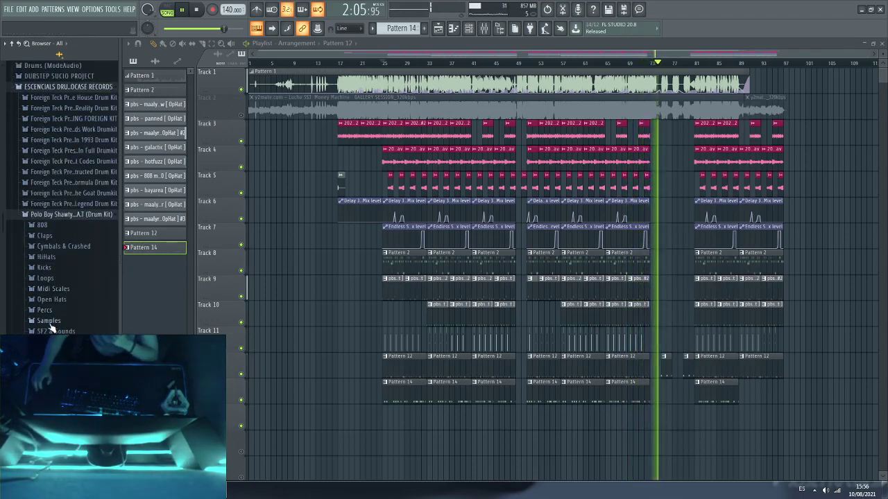
pyautogui.click(48, 321)
pyautogui.scroll(5, 51, 328)
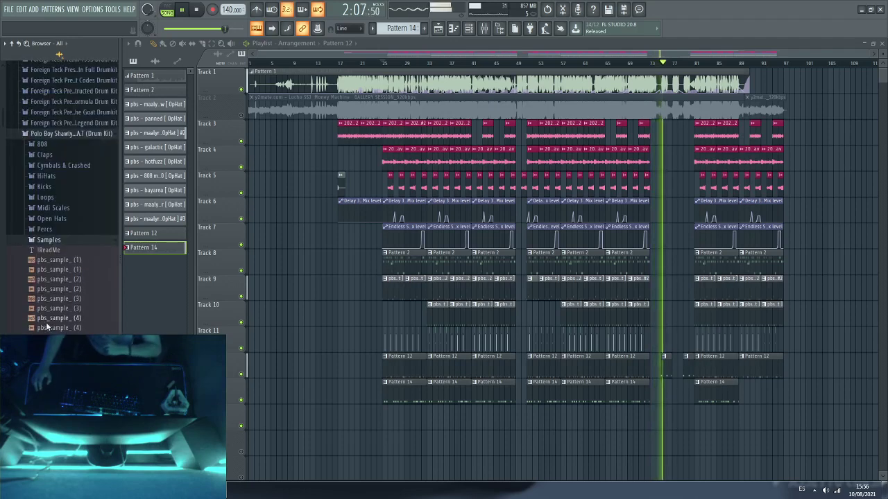
pyautogui.click(40, 238)
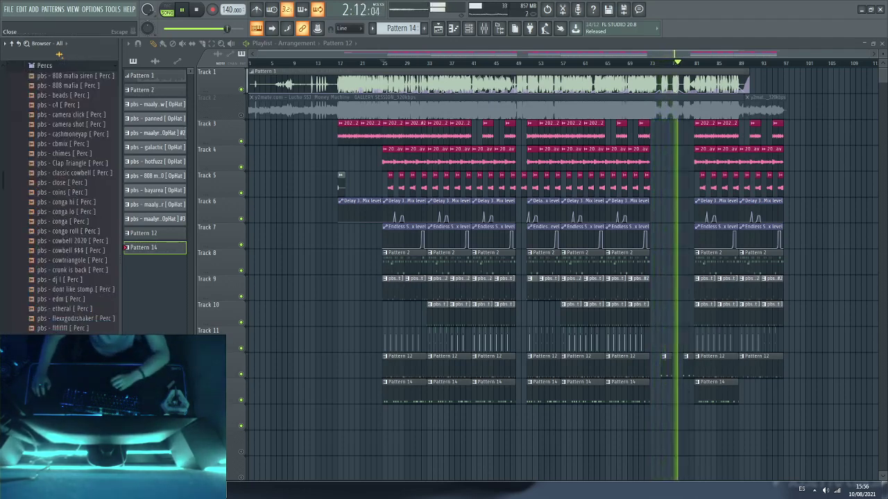
# Step: Save the project again, overwriting the untitled song file
pyautogui.click(8, 9)
pyautogui.click(17, 61)
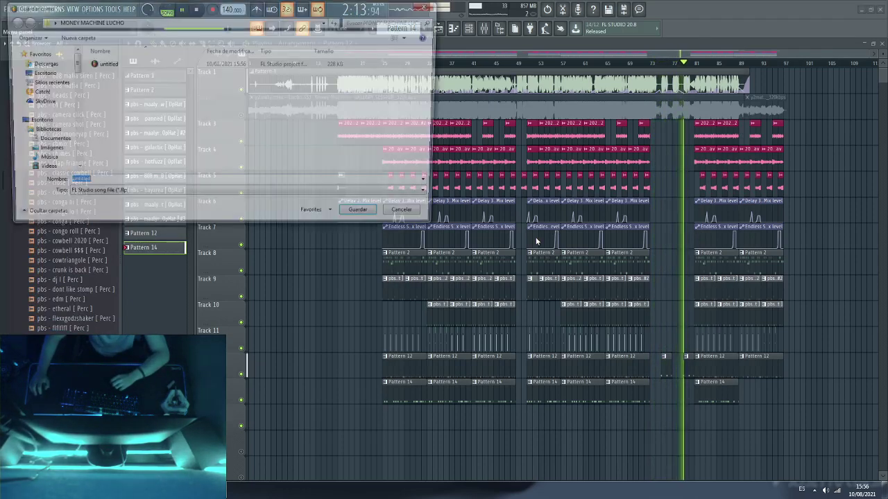
pyautogui.press('Return')
pyautogui.click(468, 246)
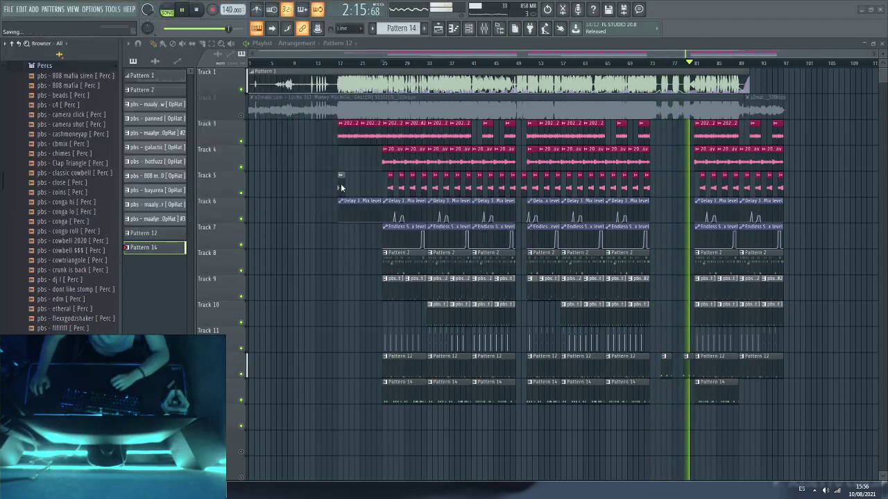
pyautogui.moveTo(33, 10)
pyautogui.click(208, 86)
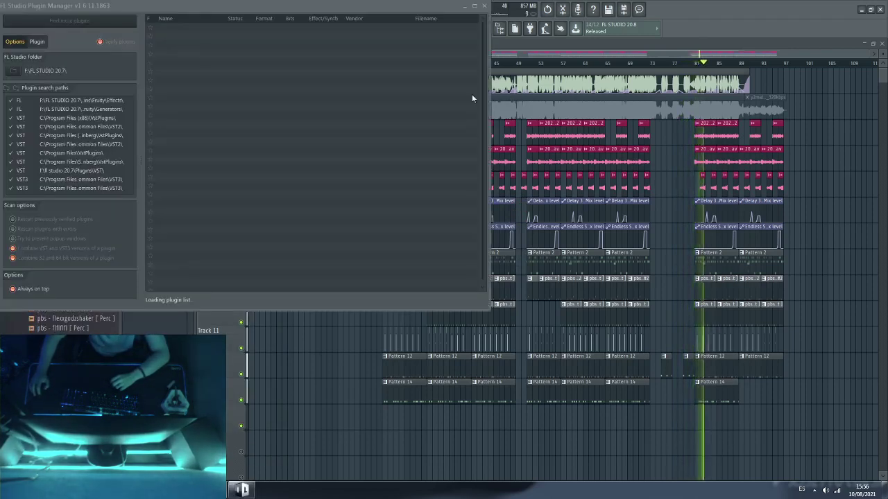
pyautogui.click(484, 6)
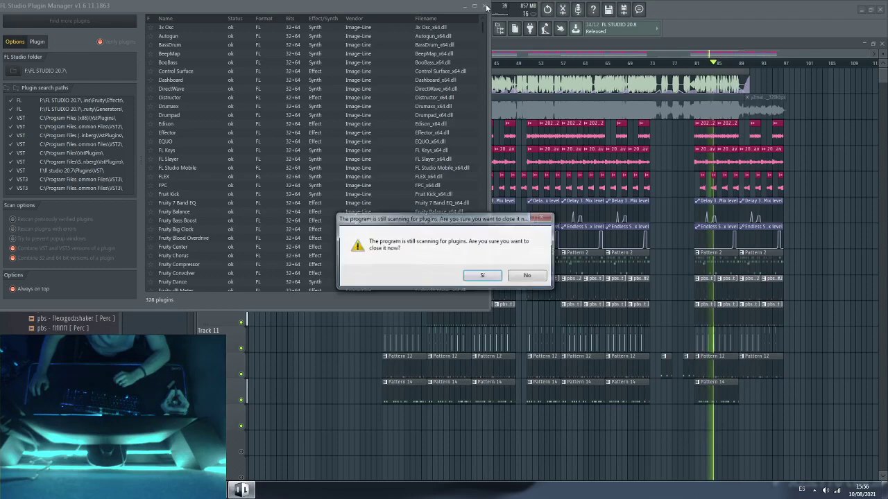
pyautogui.click(483, 276)
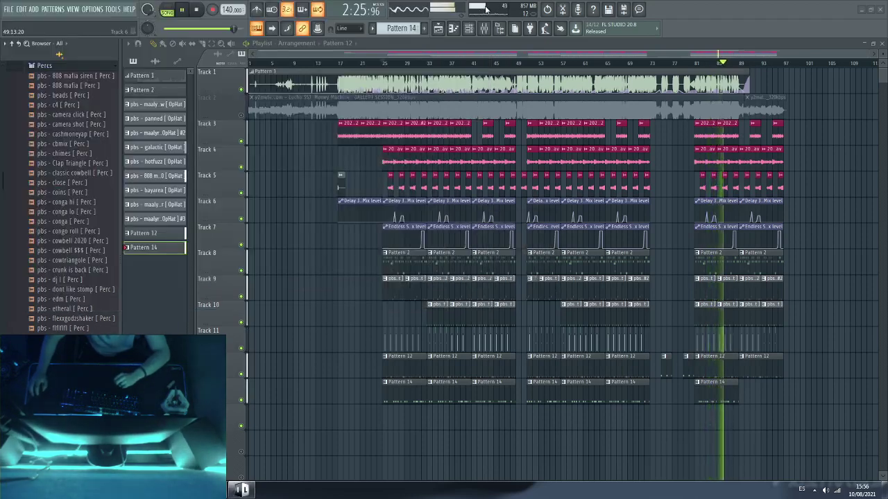
# Step: Refresh the plugin list with a fast scan
pyautogui.click(92, 9)
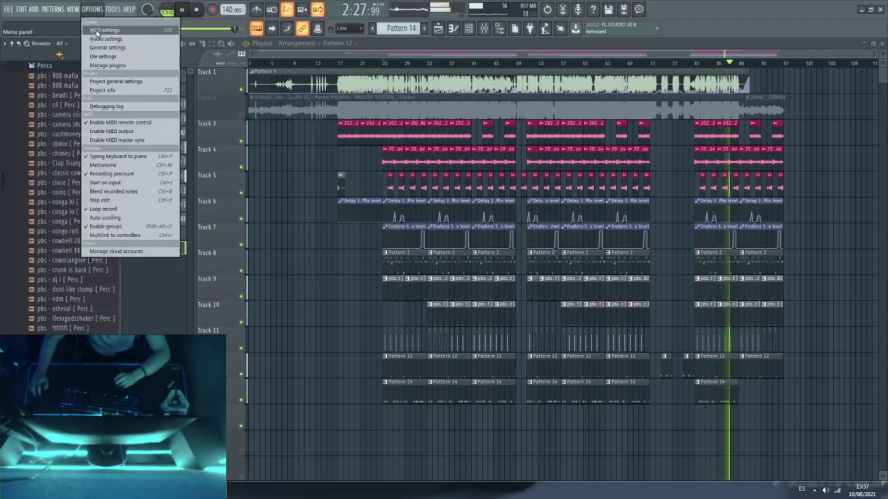
pyautogui.moveTo(113, 12)
pyautogui.moveTo(37, 12)
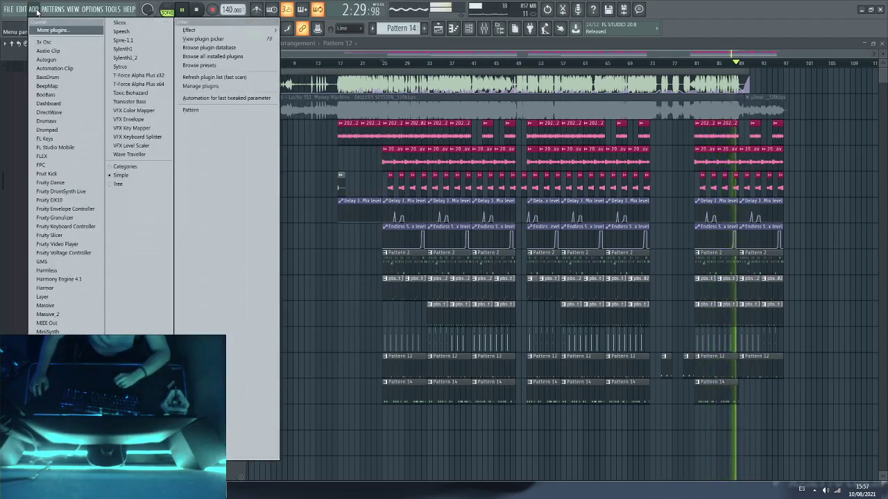
pyautogui.click(219, 79)
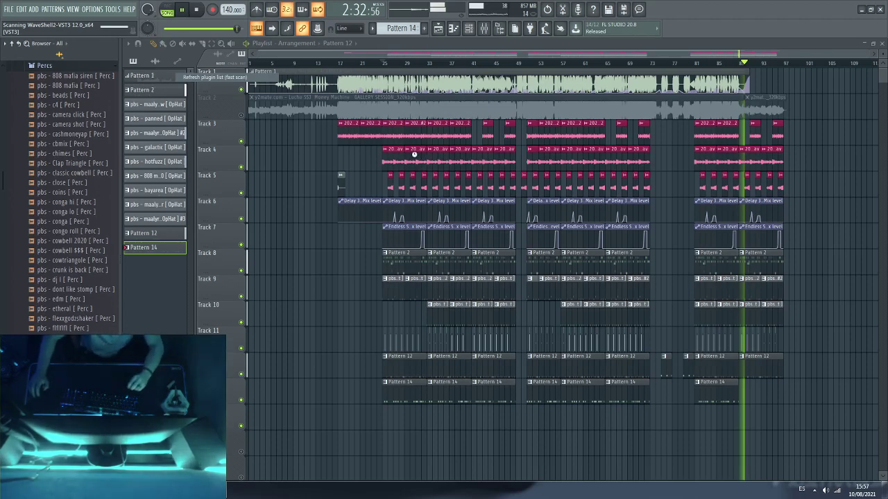
# Step: Load the iZotope Ozone 5 VST effect on the master track and choose the 3-Band Master - Instrumental with Slow Dynamics preset
pyautogui.click(552, 340)
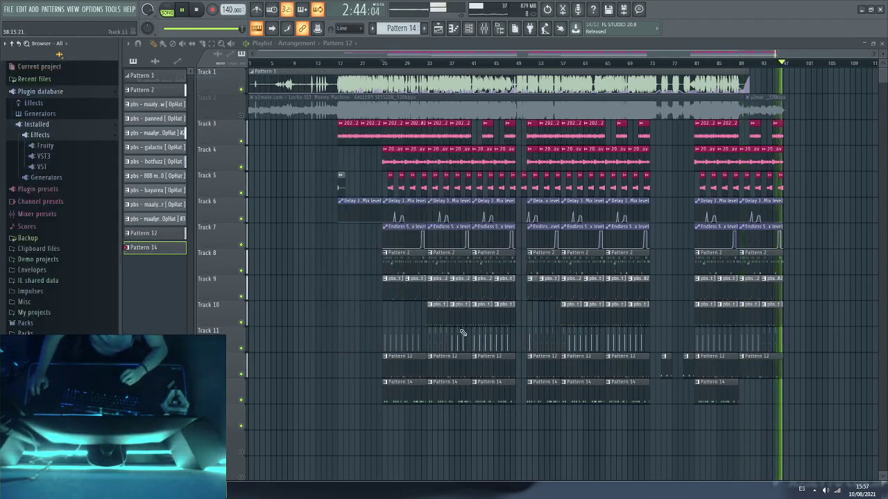
pyautogui.click(46, 10)
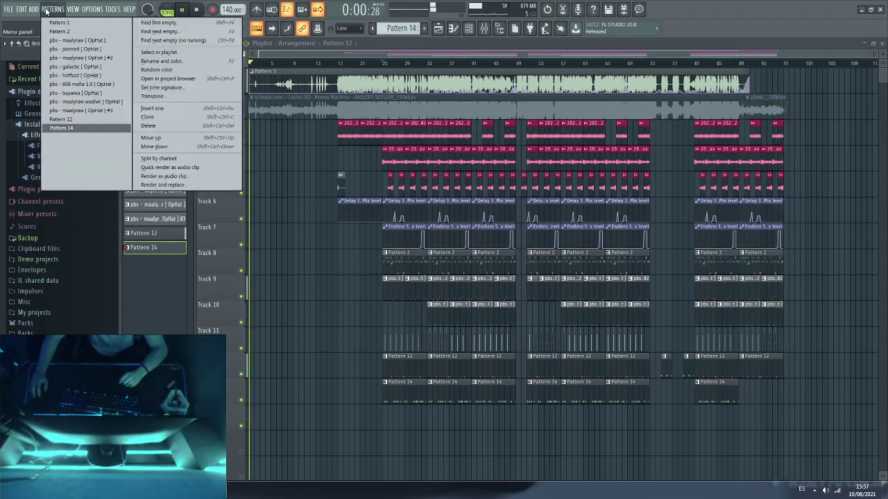
pyautogui.click(47, 10)
pyautogui.click(40, 167)
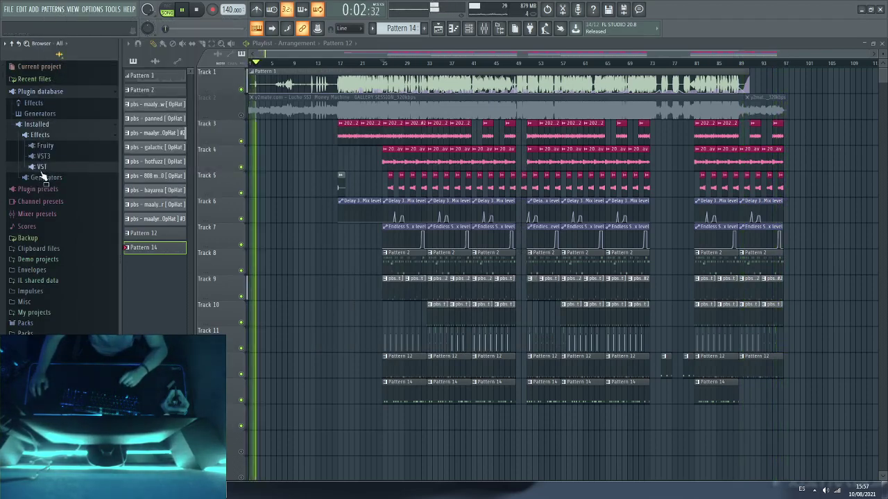
pyautogui.scroll(-10, 88, 283)
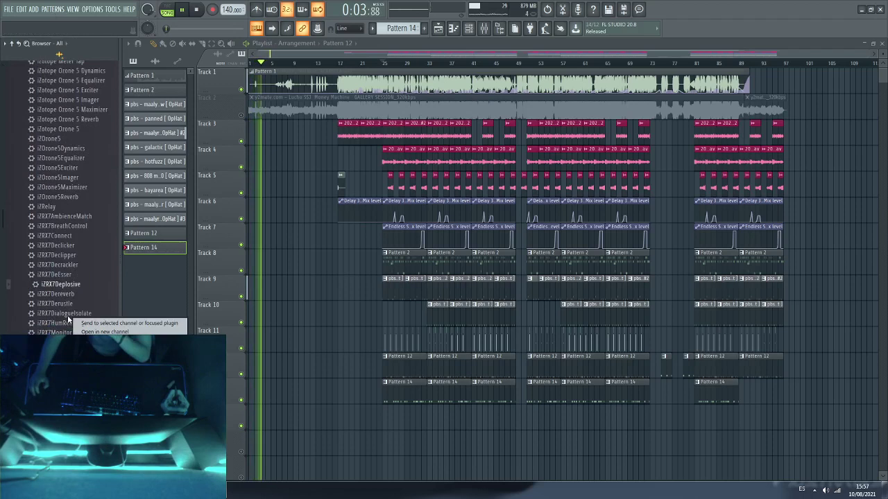
pyautogui.click(48, 266)
pyautogui.moveTo(54, 129); pyautogui.dragTo(55, 133)
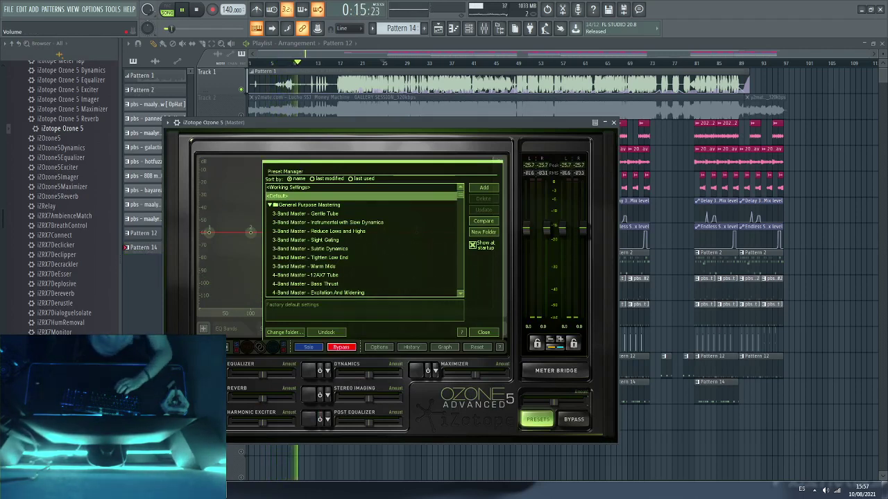
pyautogui.click(392, 222)
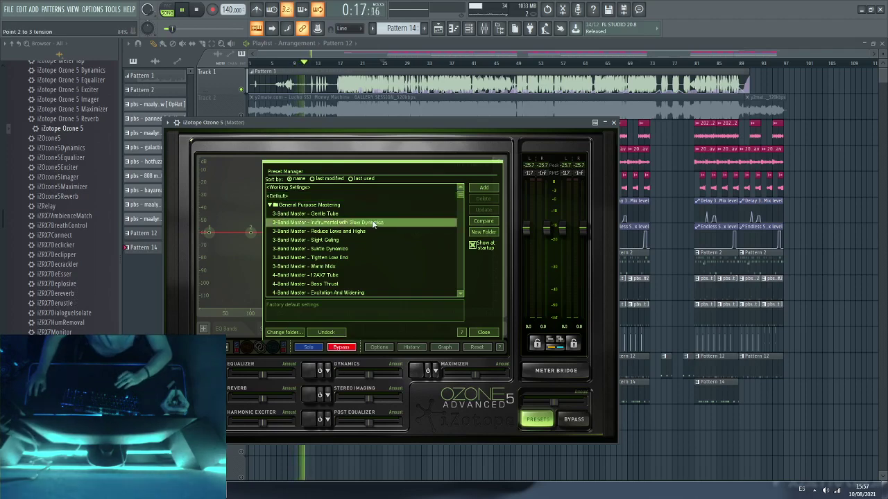
# Step: Play the song from bar 17 and from bar 25, and mute the acapella on Track 1
pyautogui.click(338, 64)
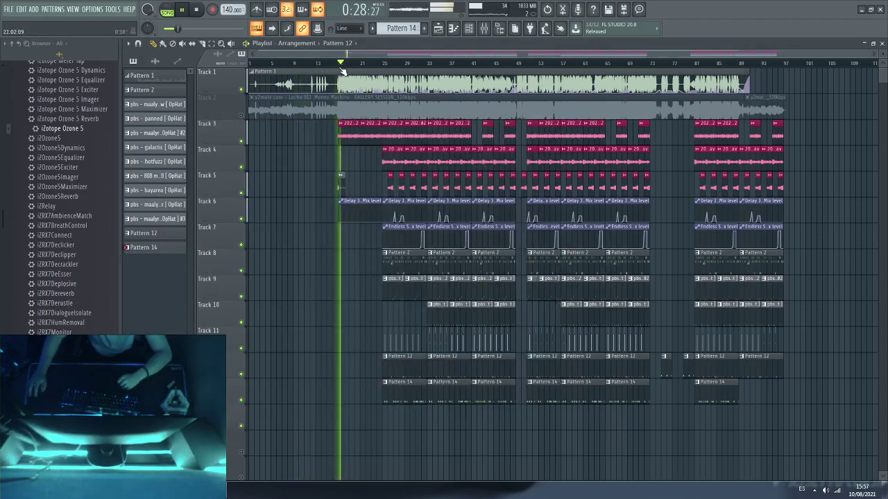
pyautogui.click(383, 64)
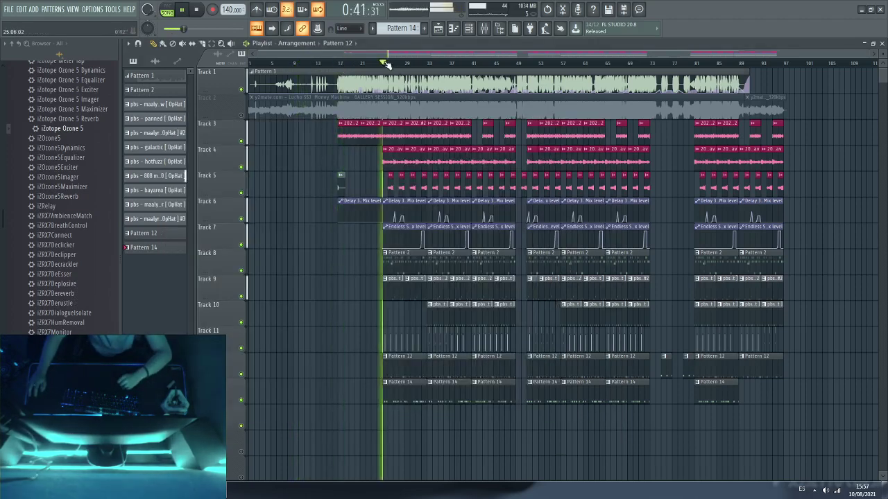
pyautogui.click(242, 90)
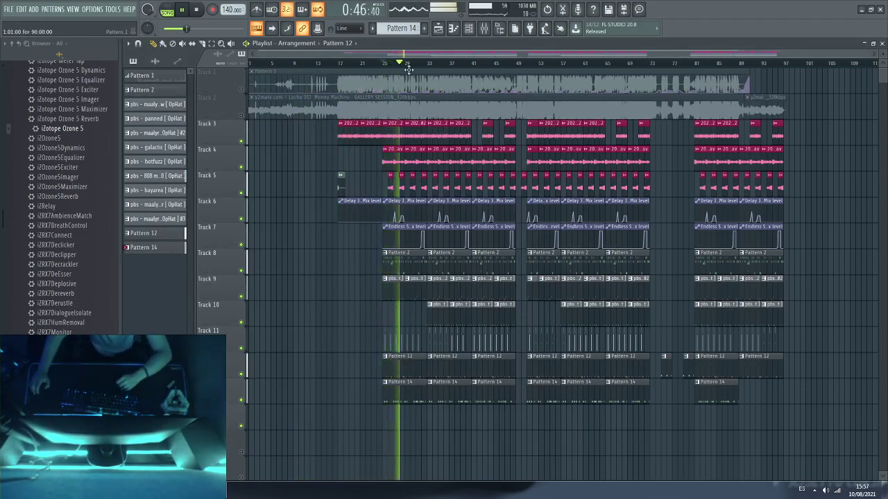
# Step: Mute Tracks 8 through 13 so only the melody loops and their automation play
pyautogui.scroll(3, 393, 63)
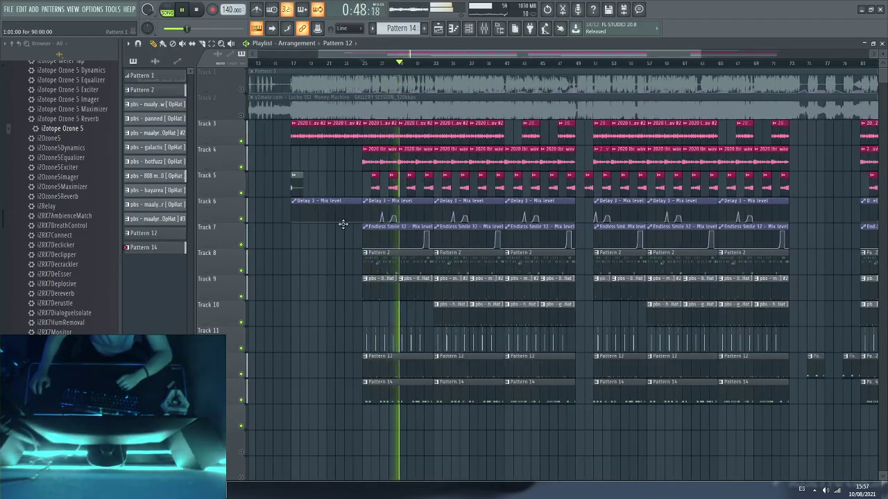
pyautogui.click(241, 270)
pyautogui.click(241, 296)
pyautogui.click(241, 322)
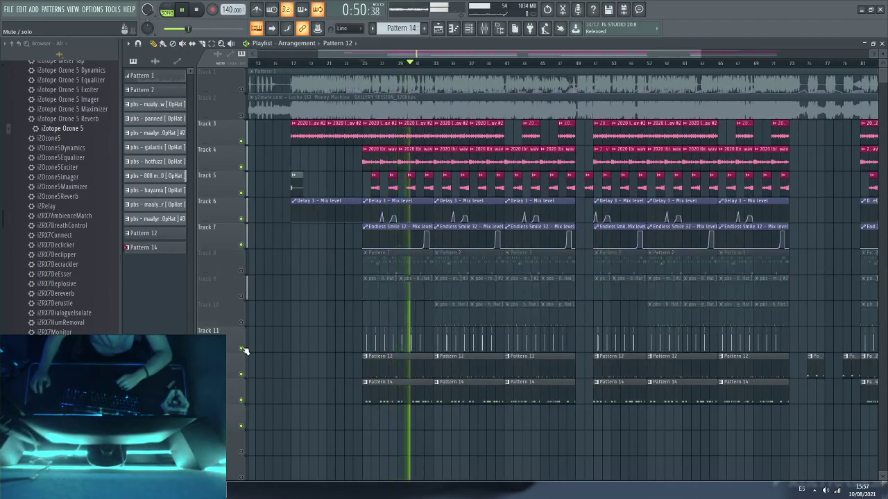
pyautogui.click(241, 348)
pyautogui.click(241, 375)
pyautogui.click(242, 400)
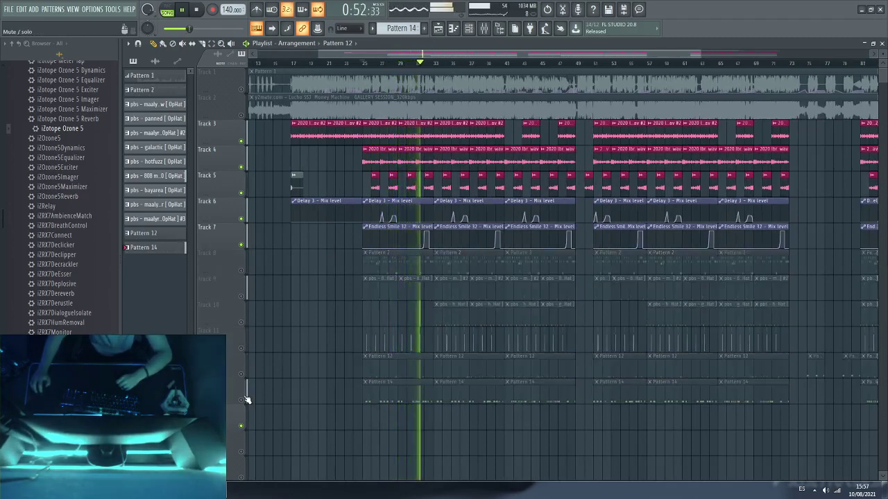
# Step: Move the pbs - nextel [Perc] clip at bar 17 from Track 5 down to Track 10 and restart playback
pyautogui.scroll(-2, 723, 197)
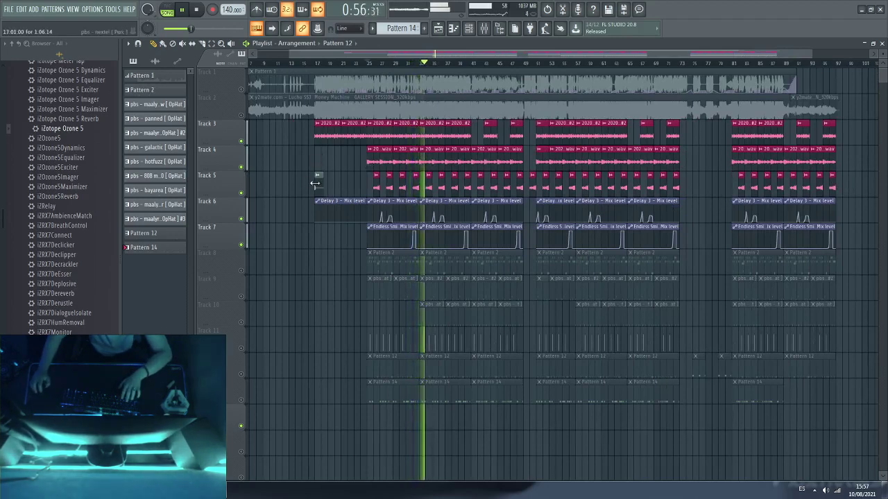
pyautogui.moveTo(315, 200); pyautogui.dragTo(319, 319)
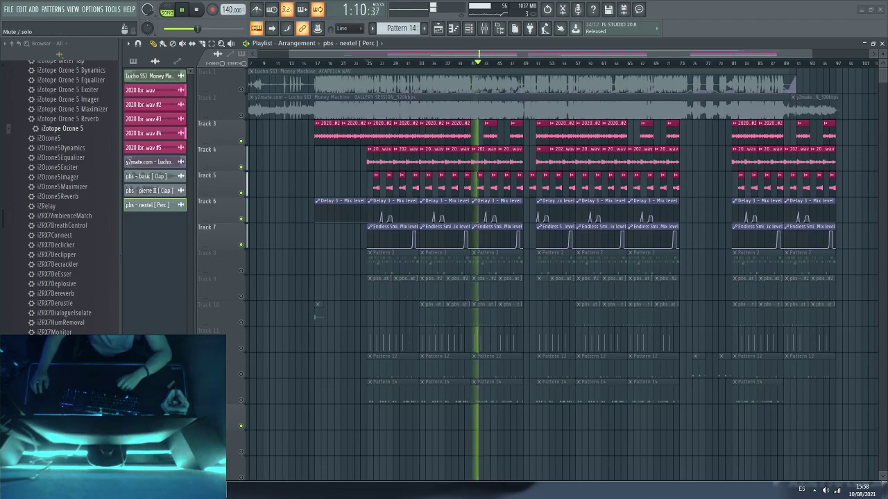
pyautogui.press('space')
pyautogui.press('space')
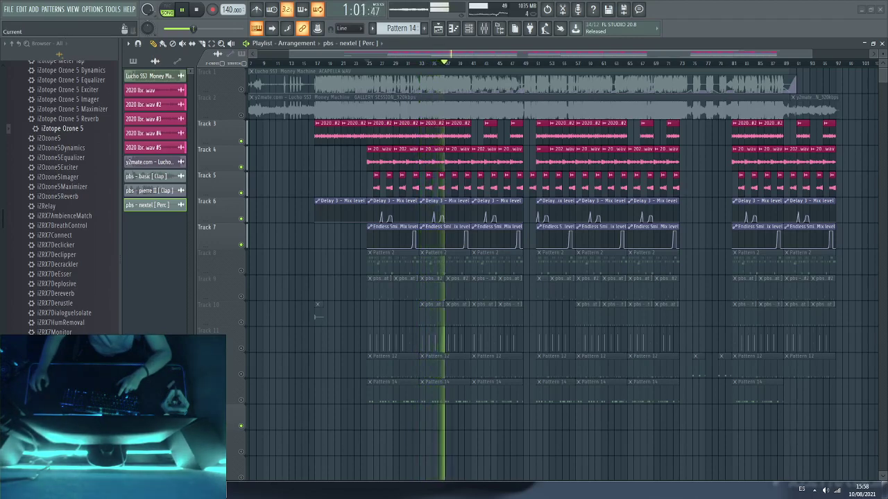
# Step: Check the channel settings of the 2020 lbr. wav and 2020 lbr. wav #2 loops on Tracks 4 and 3
pyautogui.doubleClick(398, 157)
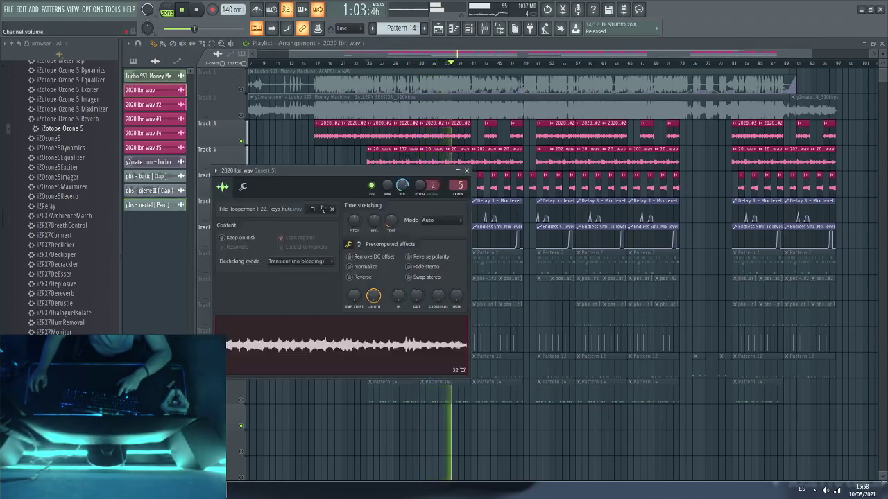
pyautogui.click(466, 170)
pyautogui.doubleClick(407, 142)
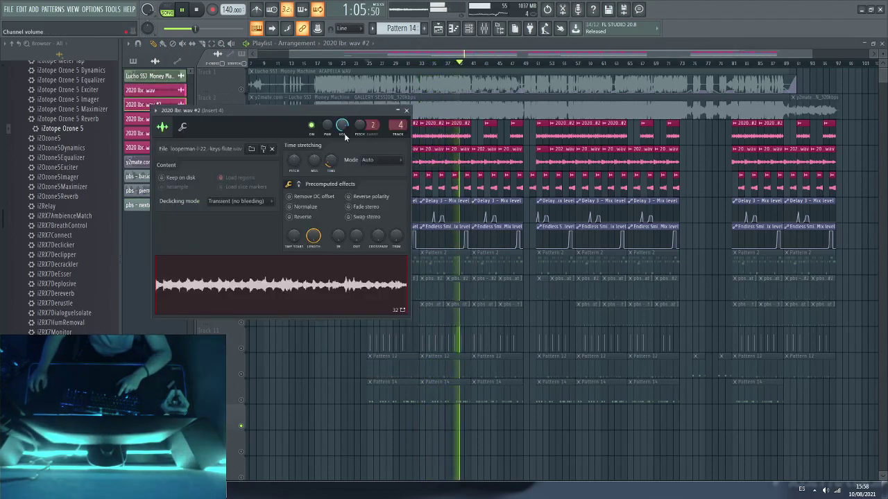
pyautogui.click(406, 110)
pyautogui.doubleClick(369, 161)
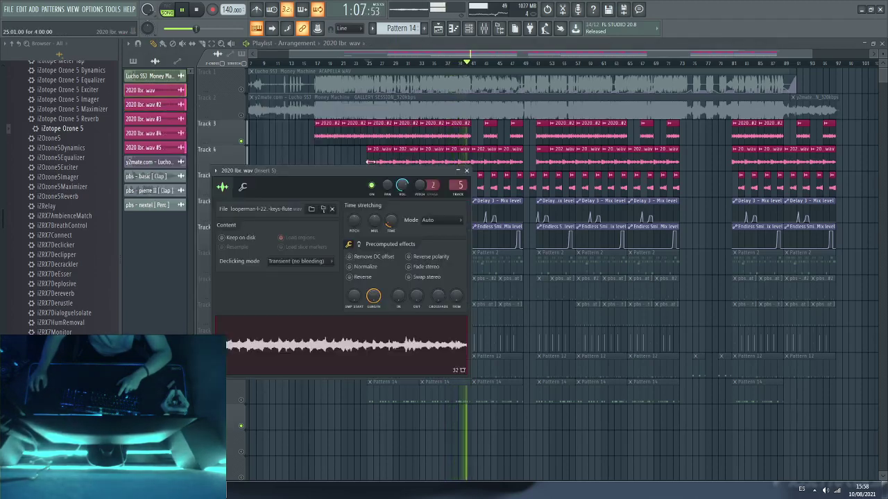
pyautogui.click(493, 185)
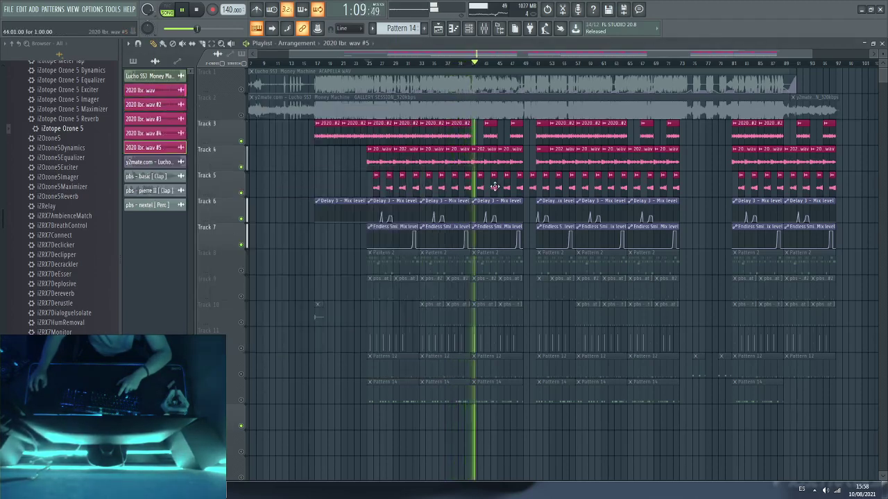
# Step: Slightly lower the channel volume of the reversed 2020 lbr. wav #5 sample on Track 5
pyautogui.doubleClick(453, 189)
pyautogui.moveTo(402, 185)
pyautogui.mouseDown()
pyautogui.moveTo(402, 198)
pyautogui.moveTo(398, 192)
pyautogui.mouseUp()
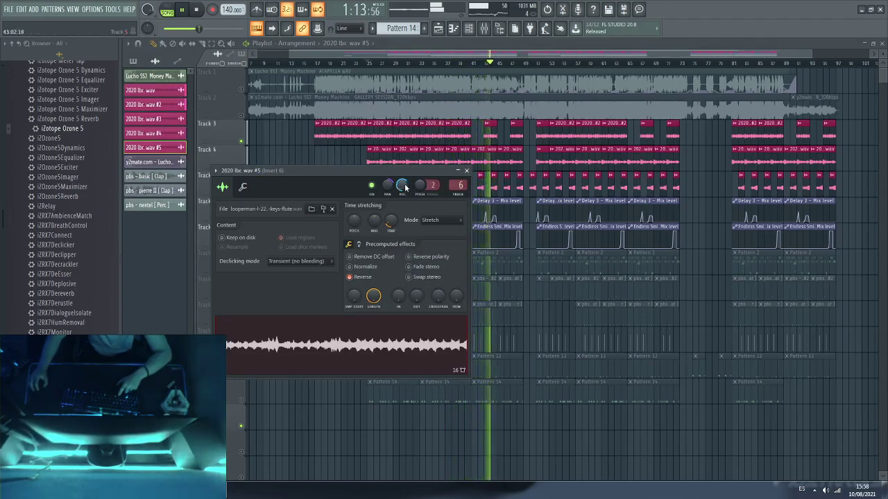
pyautogui.click(511, 189)
pyautogui.click(512, 190)
pyautogui.rightClick(512, 187)
pyautogui.click(511, 188)
pyautogui.rightClick(512, 188)
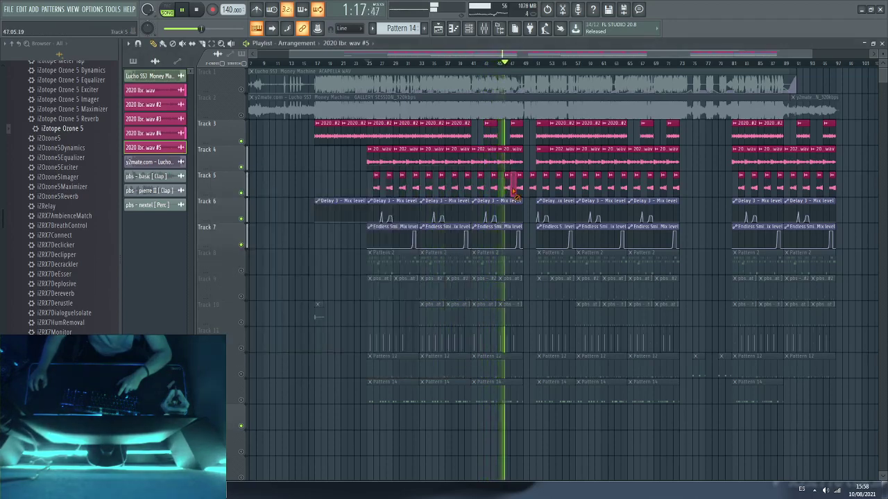
# Step: Check the channel settings of the reversed 2020 lbr. wav #5 and #4 samples on Track 5
pyautogui.doubleClick(506, 188)
pyautogui.doubleClick(519, 187)
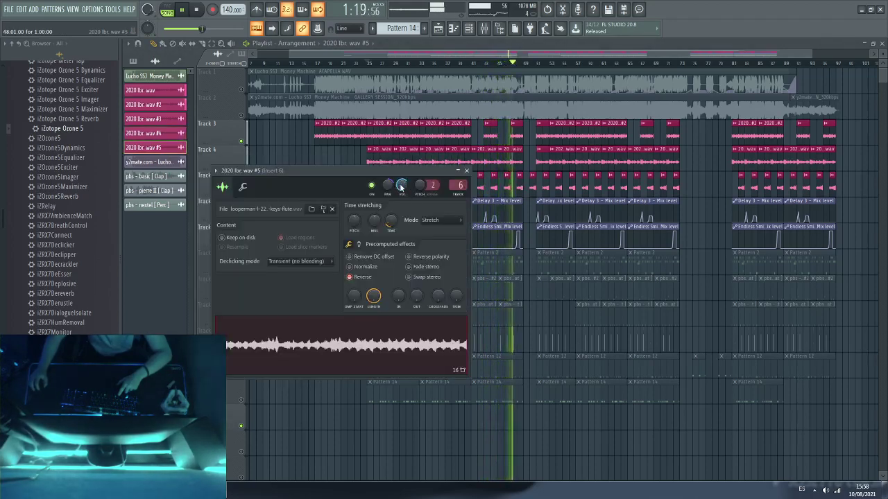
pyautogui.doubleClick(481, 186)
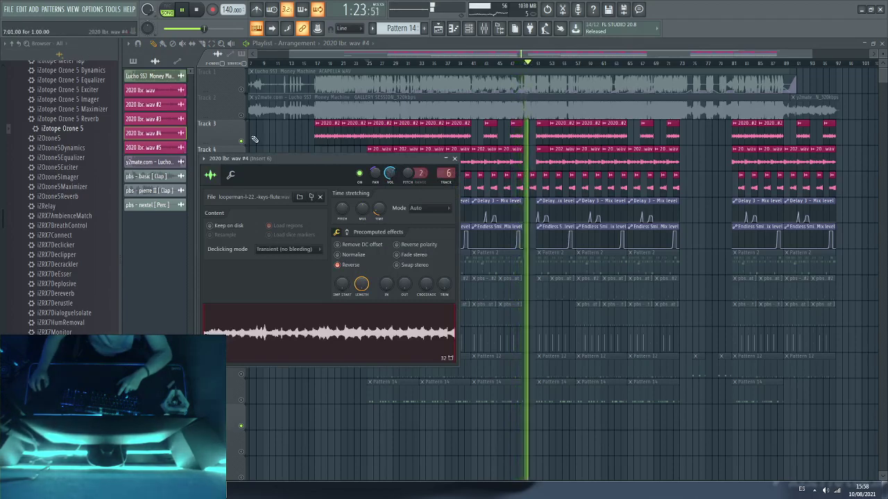
pyautogui.press('Escape')
# Step: Restart playback, unmute Track 8, and raise the low cut of the 20Hz + 18kHz cut preset in Insert 8's Fruity parametric EQ 2
pyautogui.press('space')
pyautogui.press('space')
pyautogui.click(242, 270)
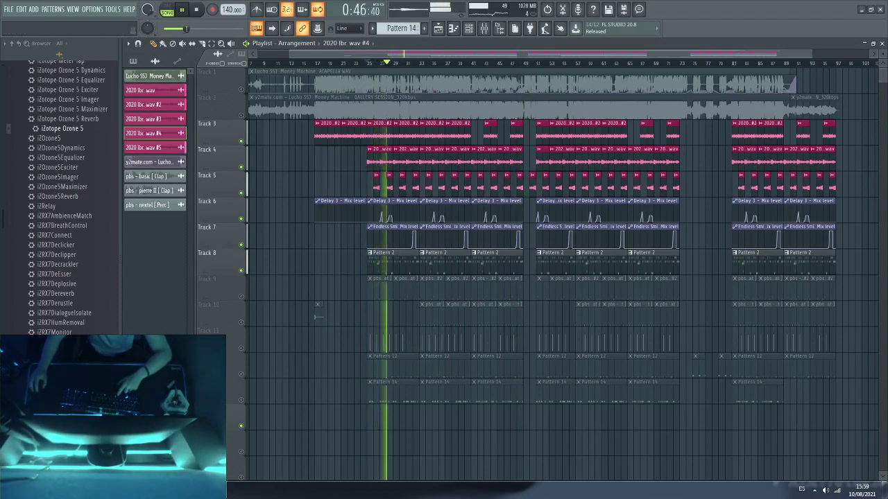
pyautogui.click(426, 123)
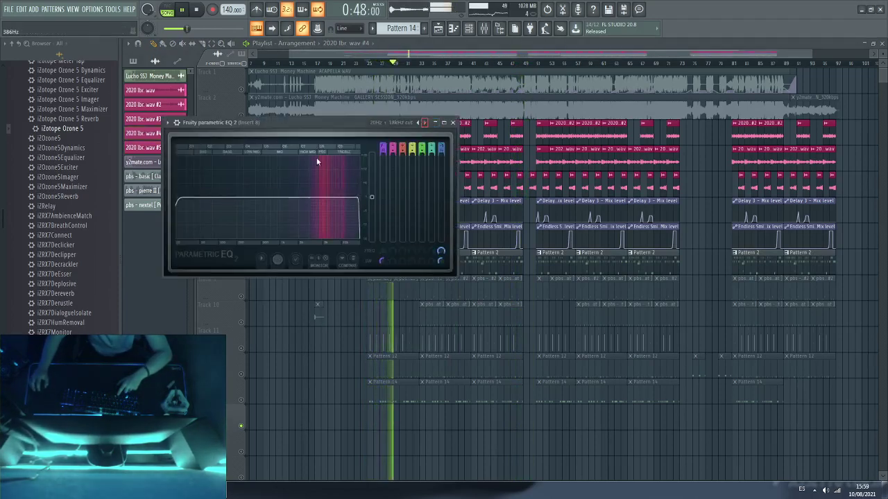
pyautogui.moveTo(188, 204); pyautogui.dragTo(233, 199)
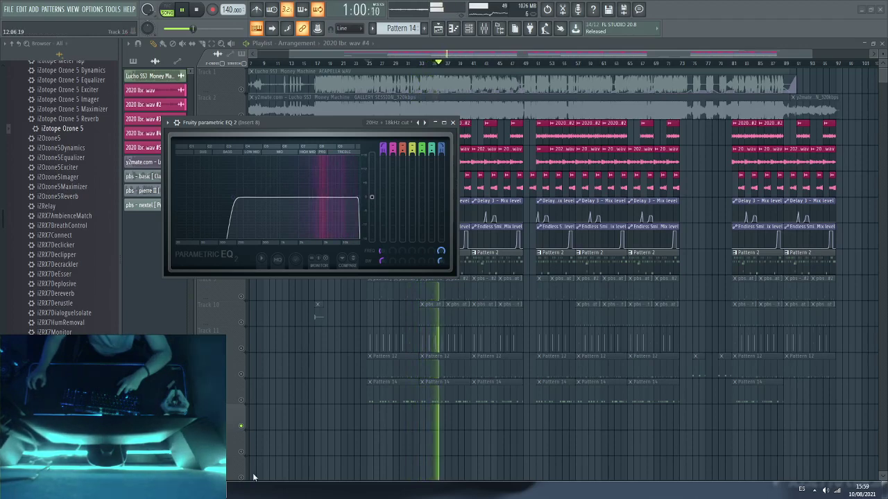
pyautogui.press('Escape')
# Step: Restart playback, unmute Track 9, and apply the 20Hz + 18kHz cut preset with a raised low cut in Insert 9's Fruity parametric EQ 2
pyautogui.press('space')
pyautogui.press('space')
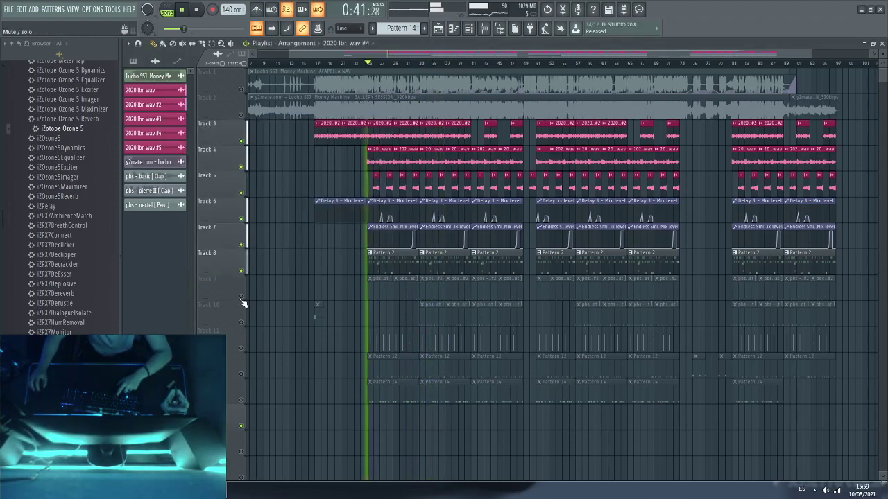
pyautogui.click(241, 296)
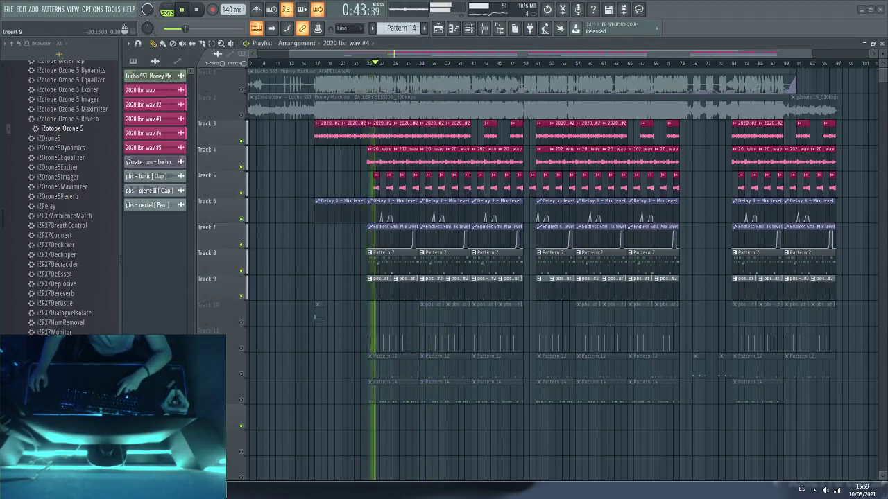
pyautogui.hotkey('ctrl', 's')
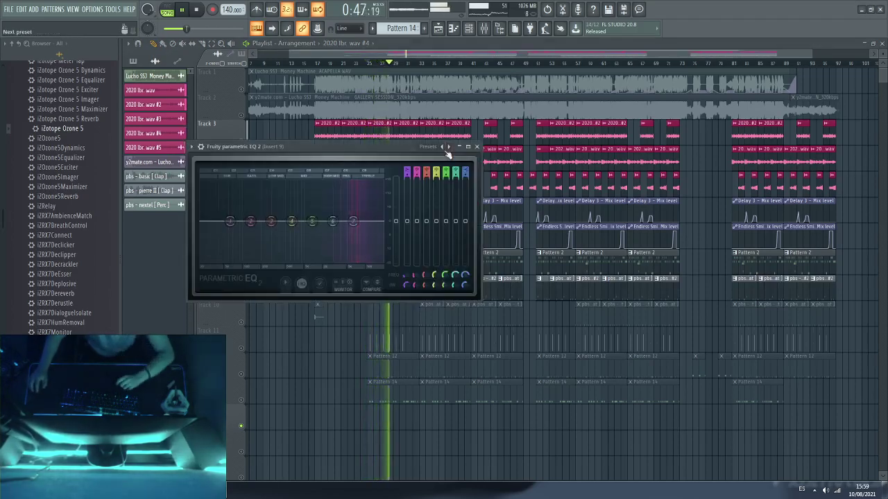
pyautogui.click(448, 147)
pyautogui.moveTo(201, 223); pyautogui.dragTo(244, 225)
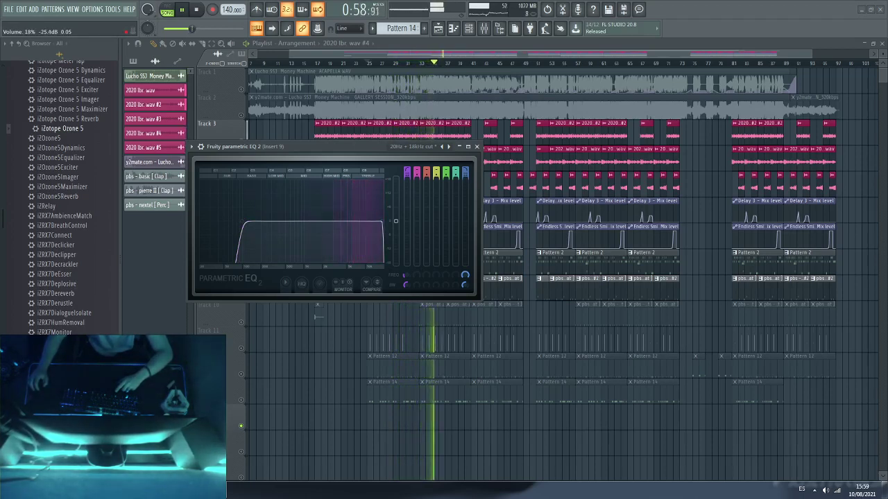
# Step: Unmute Tracks 10 through 13 one by one while listening, and play the song again from bar 25
pyautogui.moveTo(198, 326); pyautogui.dragTo(219, 325)
pyautogui.click(241, 322)
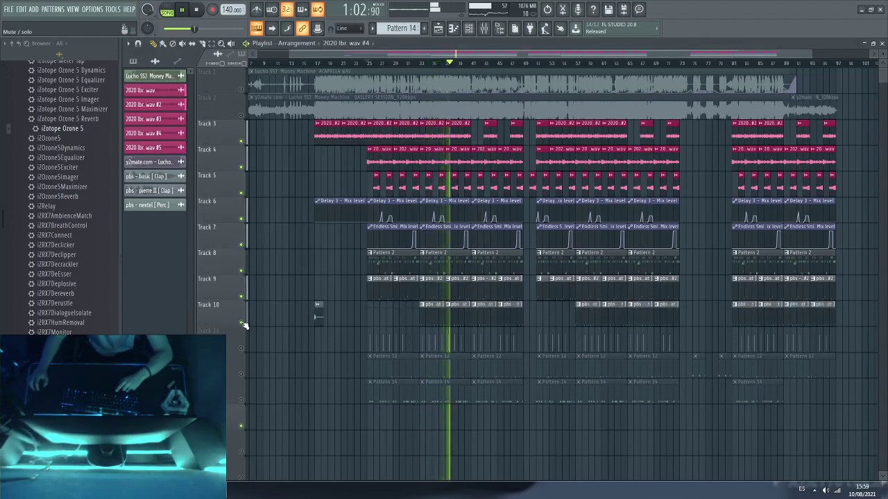
pyautogui.click(241, 349)
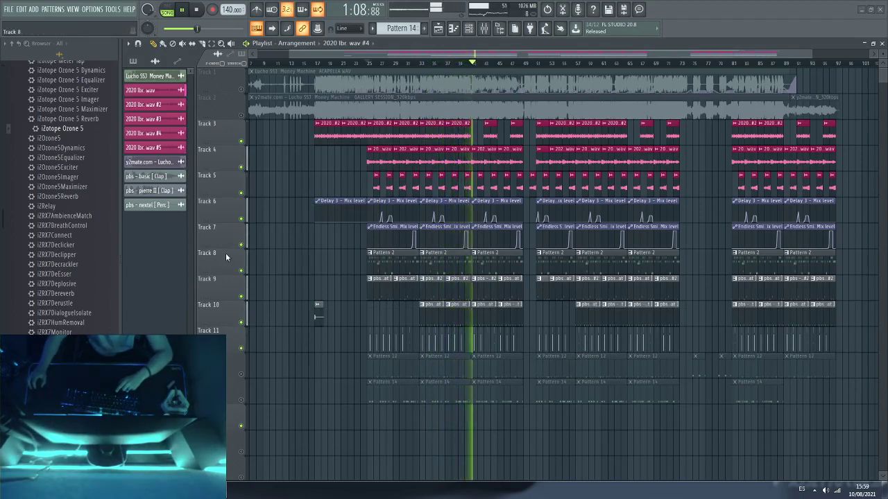
pyautogui.click(241, 374)
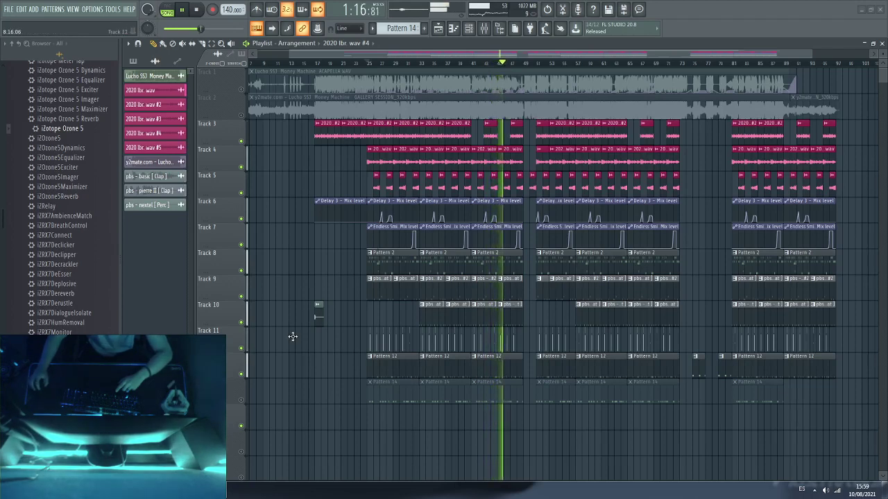
pyautogui.click(242, 400)
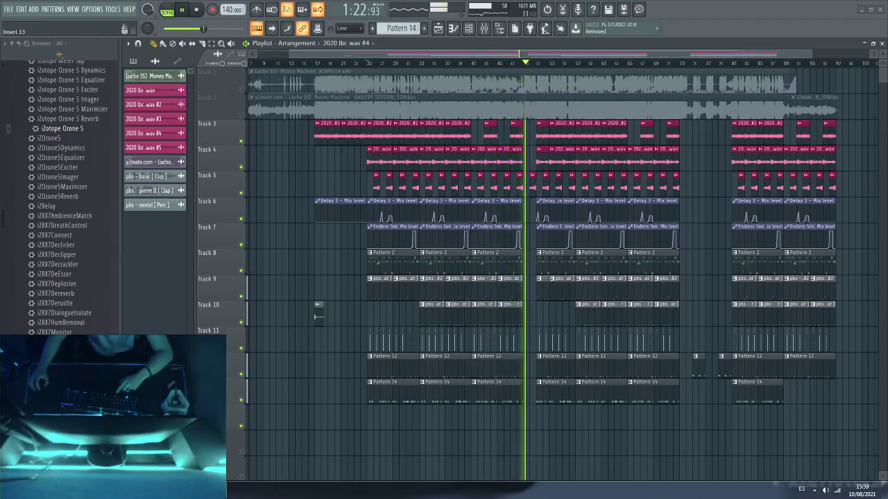
pyautogui.click(368, 63)
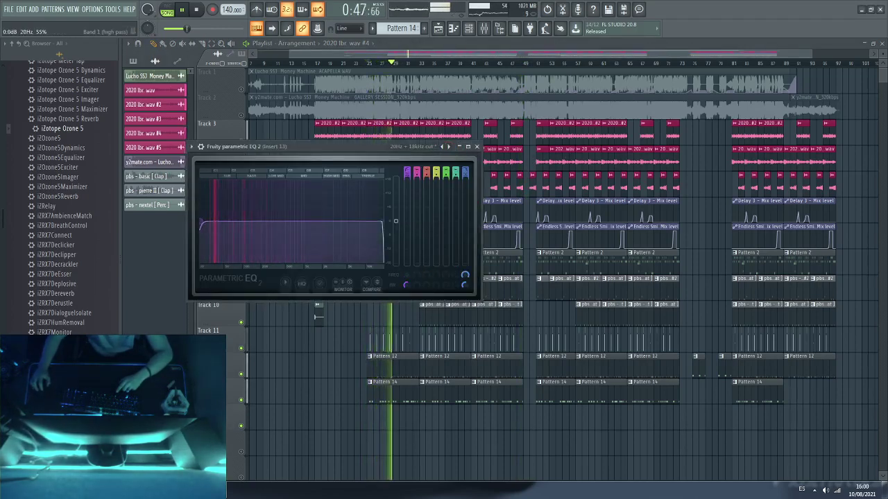
# Step: Raise the low cut in Insert 13's Fruity parametric EQ 2 and load the FG-S module into its Virtual Mix Rack
pyautogui.moveTo(200, 221); pyautogui.dragTo(211, 221)
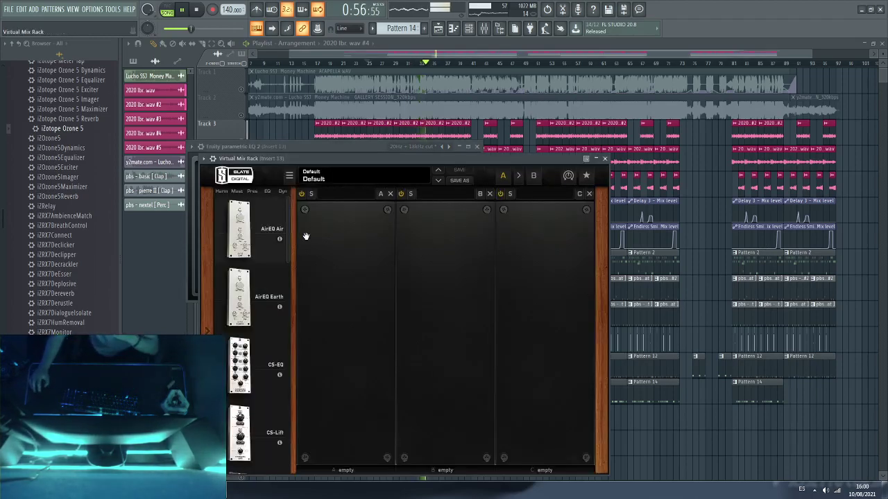
pyautogui.scroll(-15, 285, 235)
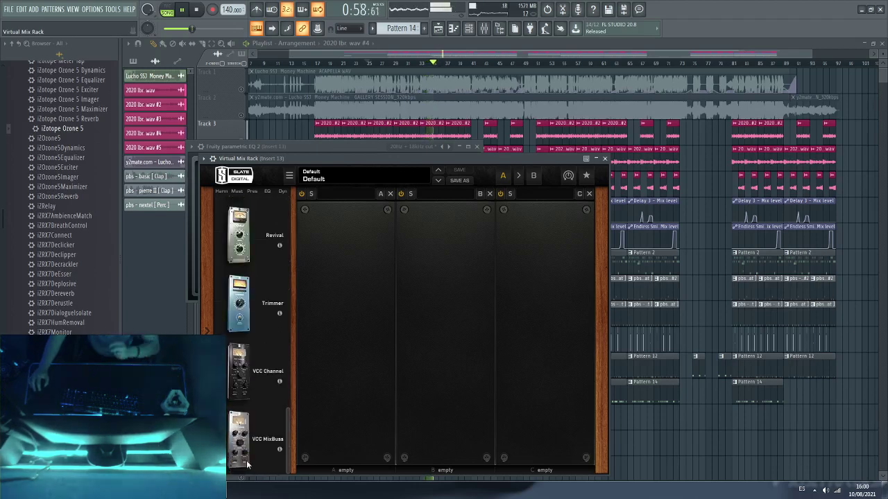
pyautogui.scroll(1, 247, 284)
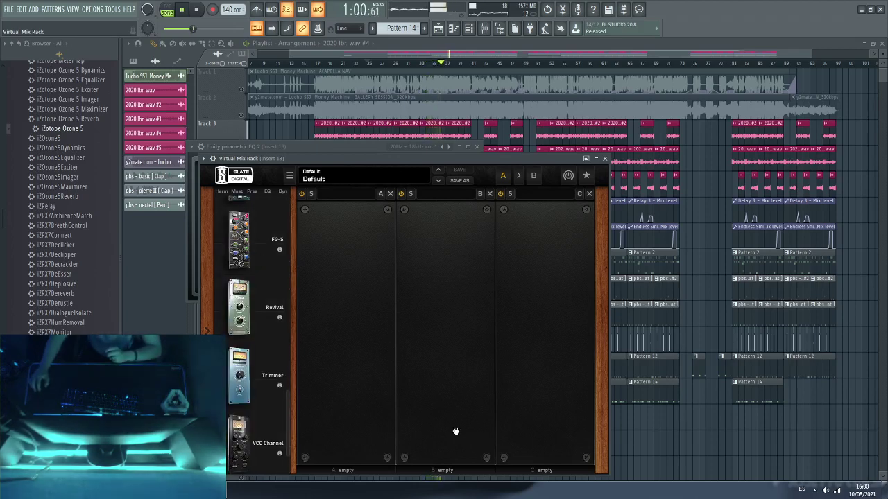
pyautogui.moveTo(248, 255); pyautogui.dragTo(515, 328)
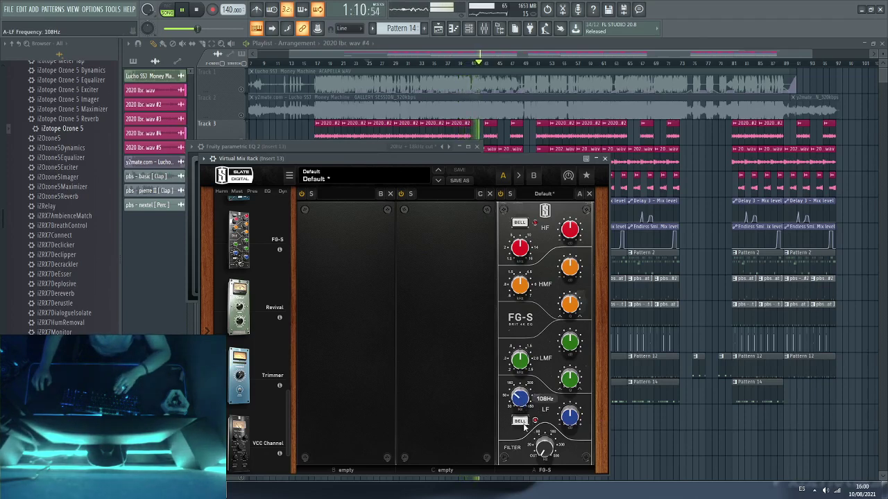
# Step: Solo Track 13, restart playback from bar 25, and reopen Insert 13's Virtual Mix Rack
pyautogui.click(226, 130)
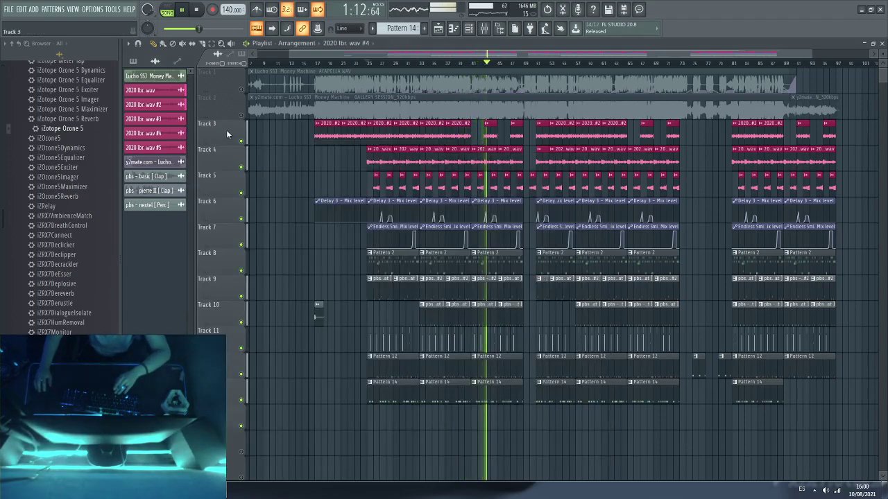
pyautogui.press('space')
pyautogui.rightClick(241, 400)
pyautogui.press('space')
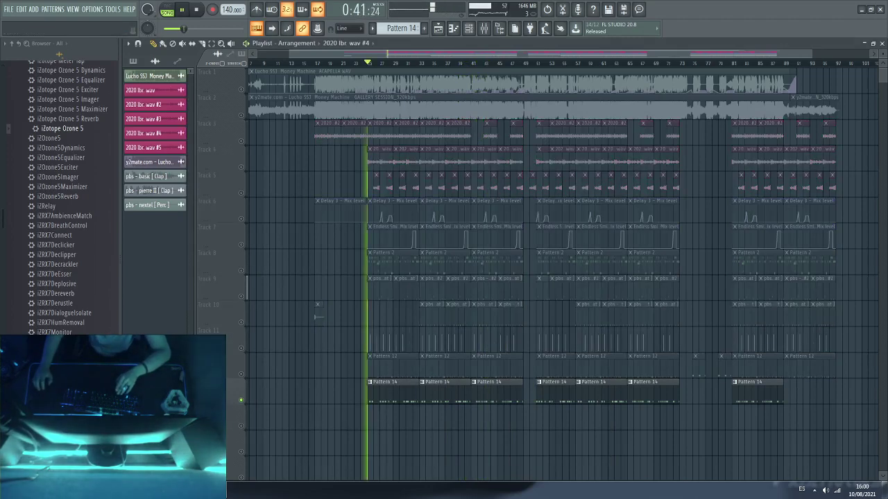
pyautogui.click(378, 188)
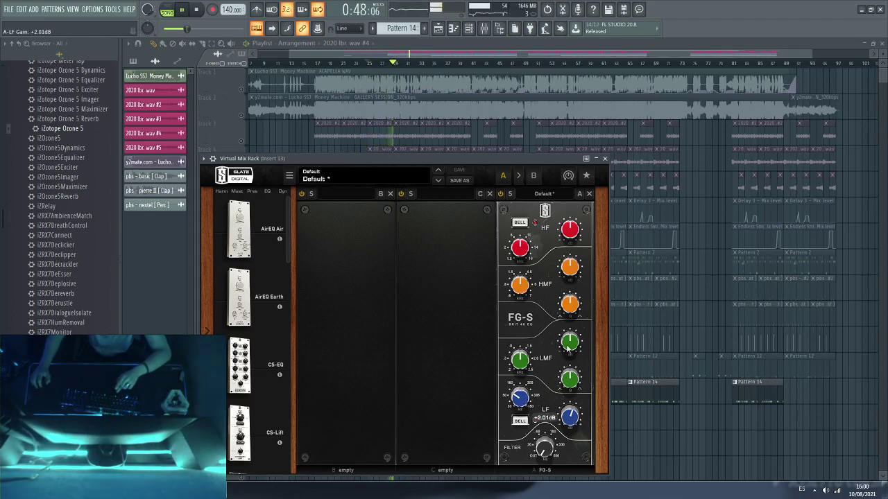
# Step: While listening, boost the FG-S low band around 162 Hz and set the low-mid band to +2.40 dB at 2.18 kHz
pyautogui.scroll(-1, 243, 303)
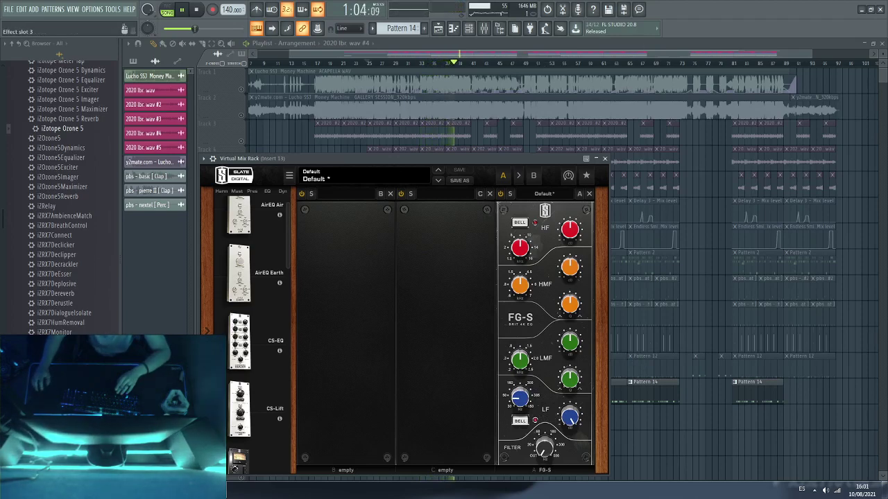
pyautogui.moveTo(570, 230); pyautogui.dragTo(585, 171)
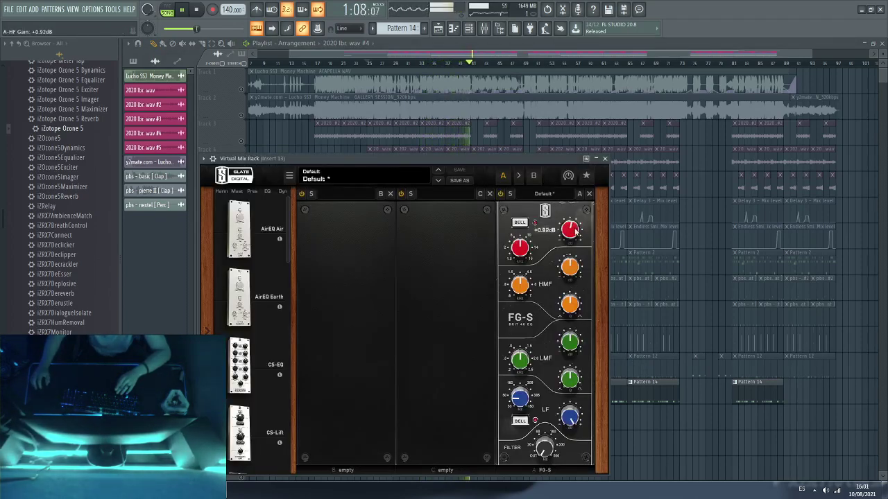
pyautogui.moveTo(570, 422); pyautogui.dragTo(570, 441)
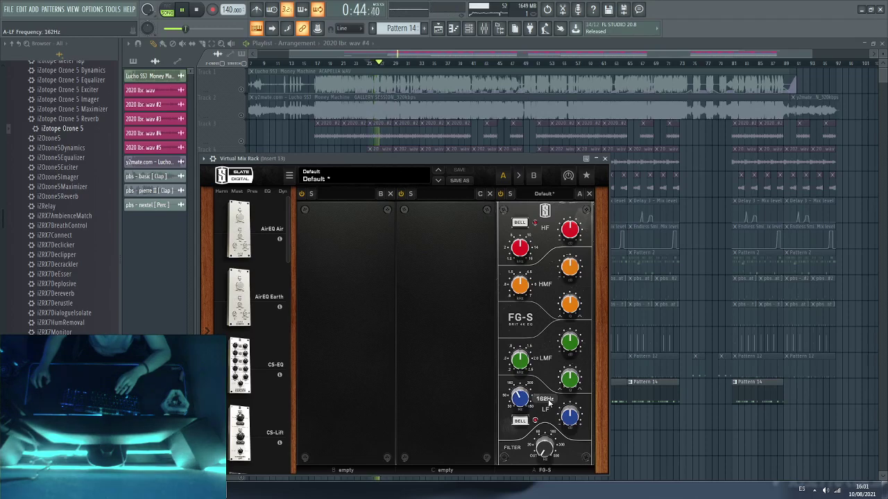
pyautogui.moveTo(568, 417); pyautogui.dragTo(565, 394)
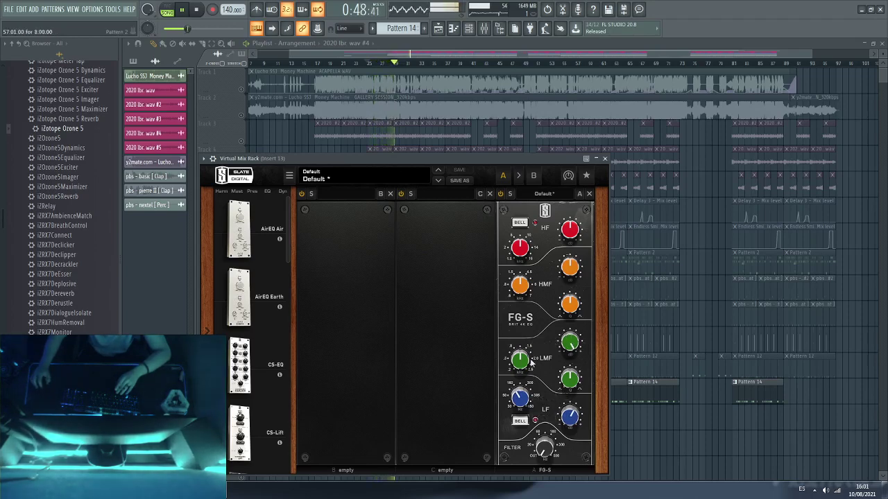
pyautogui.moveTo(532, 363); pyautogui.dragTo(534, 352)
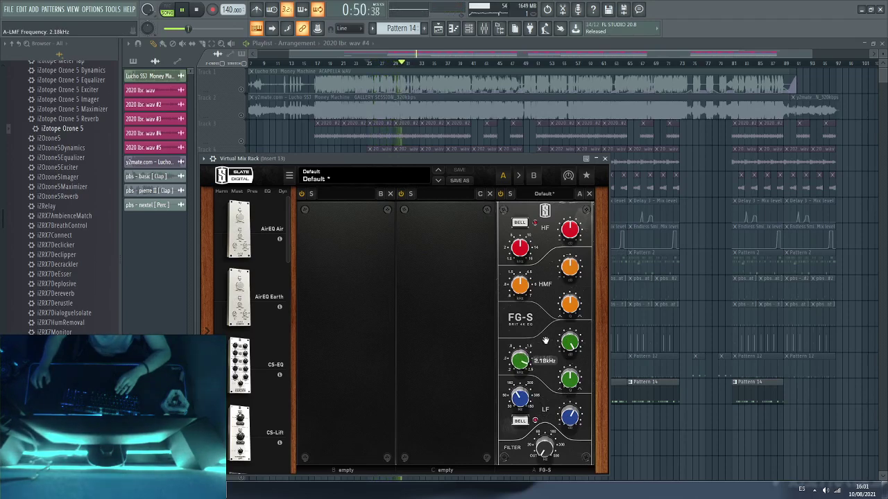
pyautogui.moveTo(569, 344); pyautogui.dragTo(570, 382)
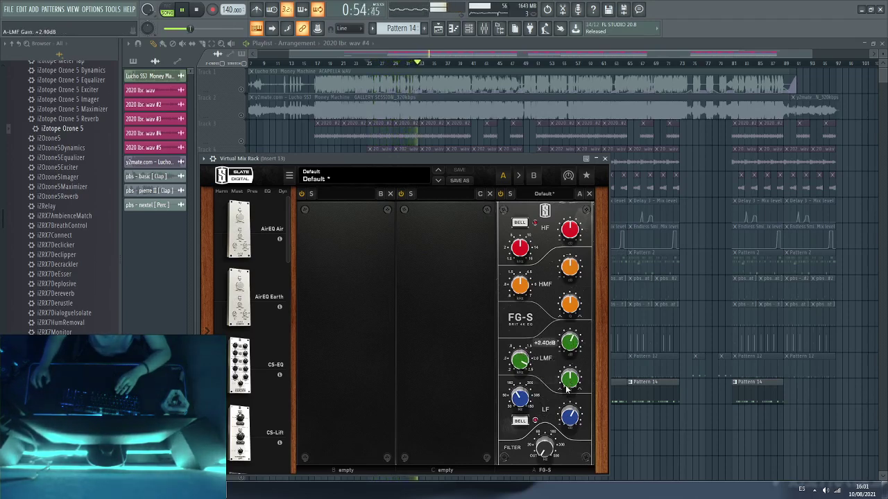
# Step: Set the FG-S high-mid band to +1.44 dB at 6.53 kHz and lower the high band's gain, closing the rack when done
pyautogui.click(575, 259)
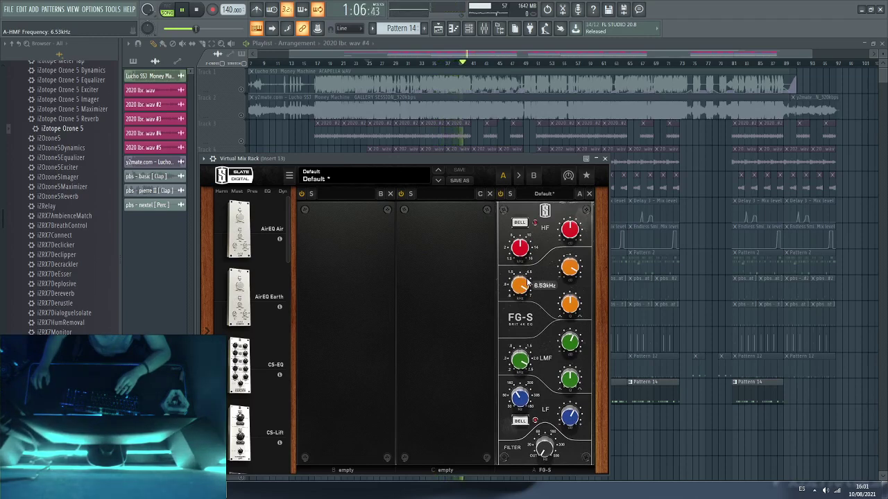
pyautogui.moveTo(566, 270); pyautogui.dragTo(570, 300)
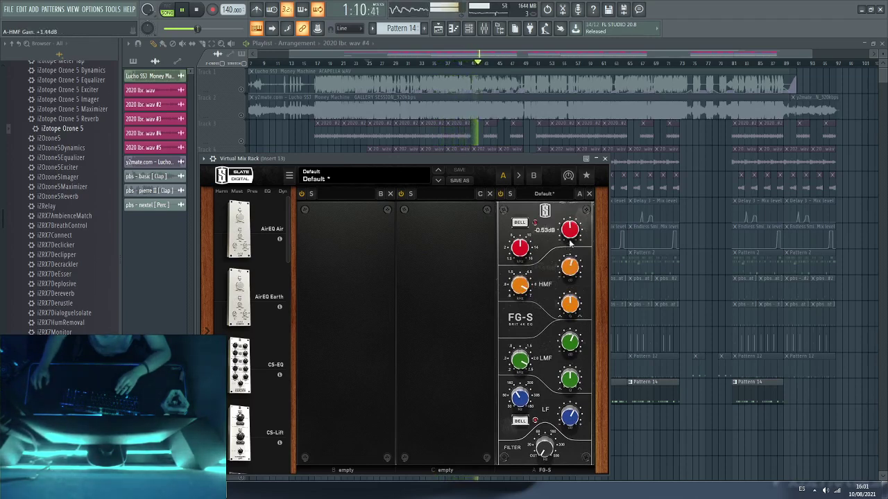
pyautogui.moveTo(570, 242); pyautogui.dragTo(569, 246)
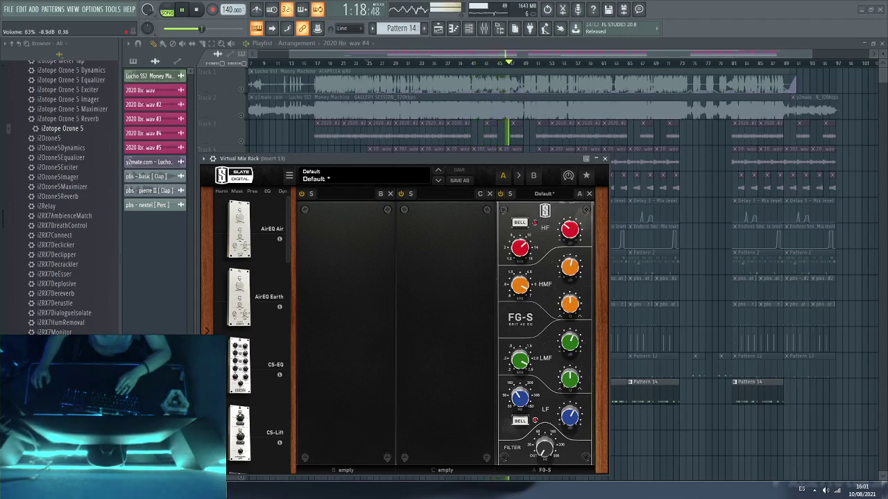
pyautogui.press('Escape')
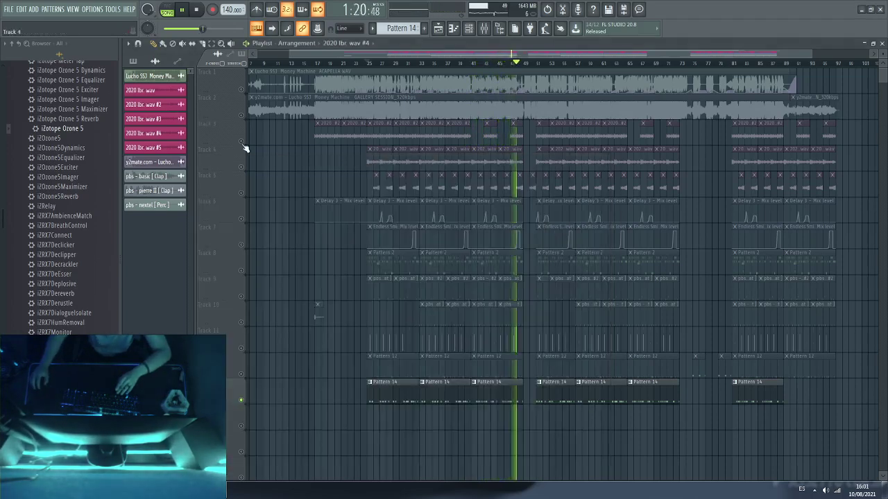
# Step: Turn off the solo so all tracks sound, mute Tracks 1 and 2, and restart playback
pyautogui.press('space')
pyautogui.rightClick(242, 141)
pyautogui.rightClick(242, 142)
pyautogui.click(241, 90)
pyautogui.click(241, 115)
pyautogui.press('space')
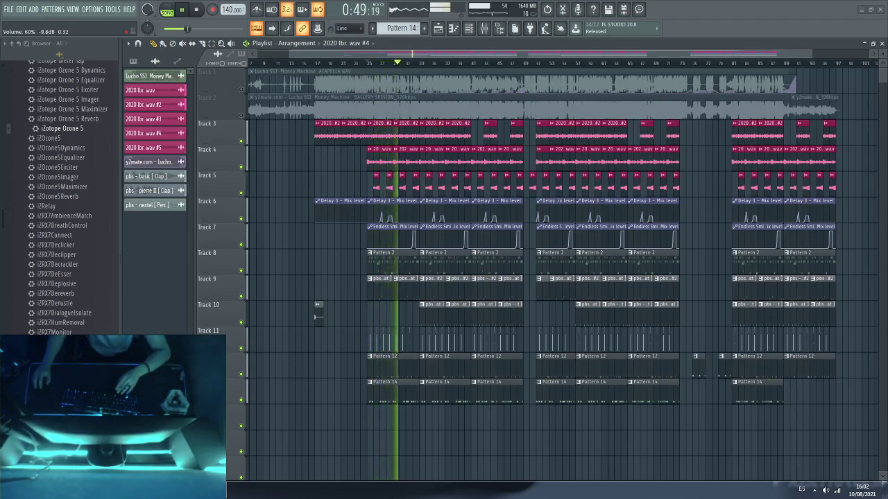
# Step: Collapse the VST effects list in the browser and open the sample packs folder
pyautogui.scroll(15, 49, 208)
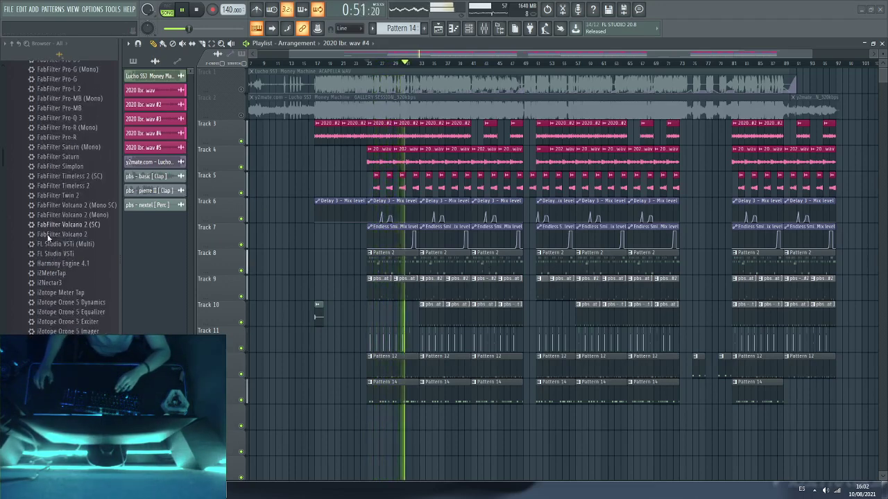
pyautogui.click(41, 168)
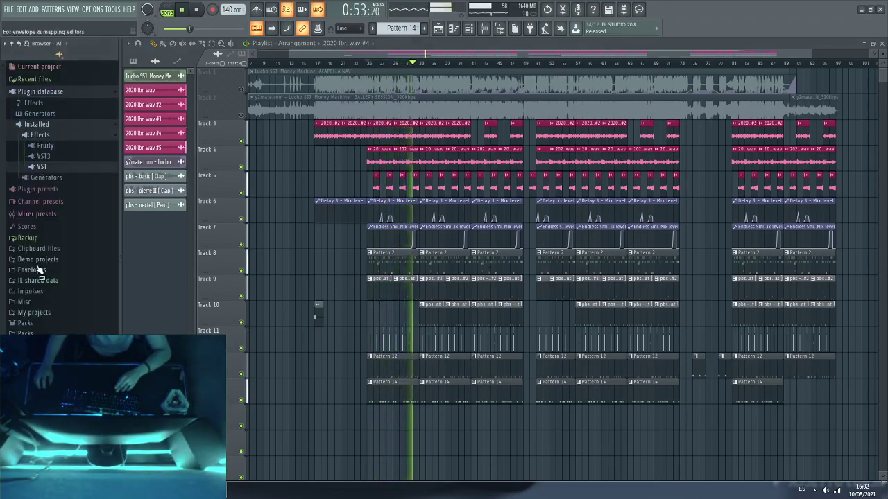
pyautogui.click(27, 323)
pyautogui.scroll(-4, 39, 296)
pyautogui.scroll(-3, 40, 296)
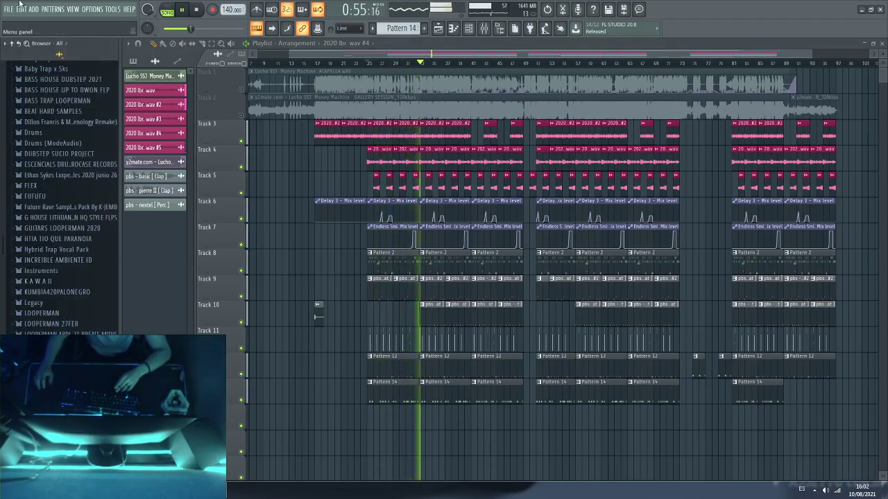
# Step: Save the project as untitled.flp in the MONEY MACHINE LUCHO folder, replacing the existing file
pyautogui.hotkey('ctrl', 's')
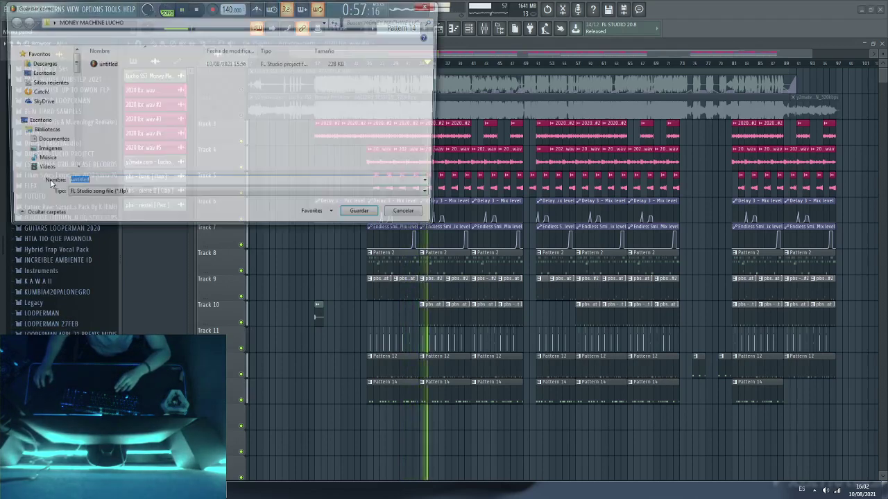
pyautogui.click(360, 216)
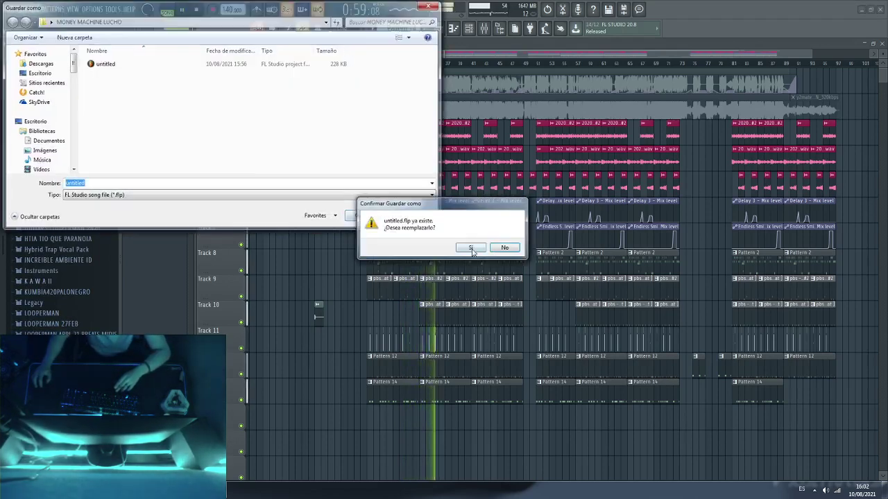
pyautogui.click(470, 248)
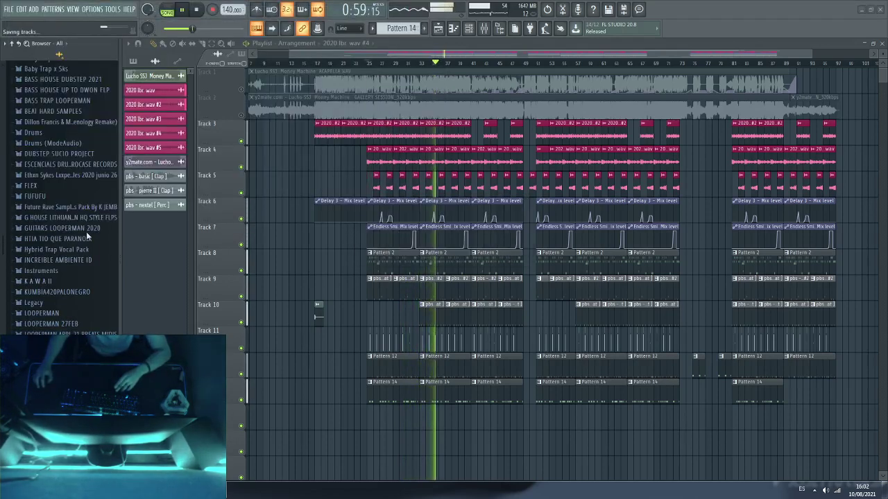
# Step: Open the Kicks folder of the Polo Boy Shawty drum kit inside the ESCENCIALS pack
pyautogui.click(69, 164)
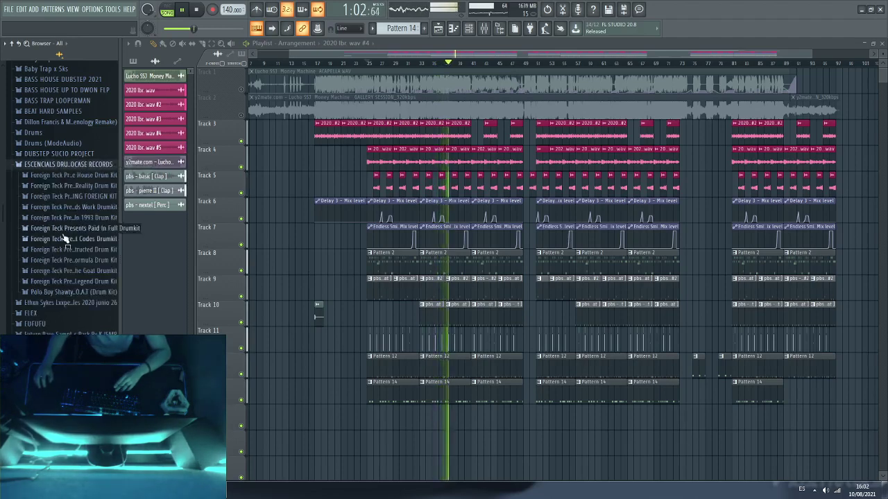
pyautogui.click(69, 292)
pyautogui.scroll(-5, 62, 208)
pyautogui.click(59, 174)
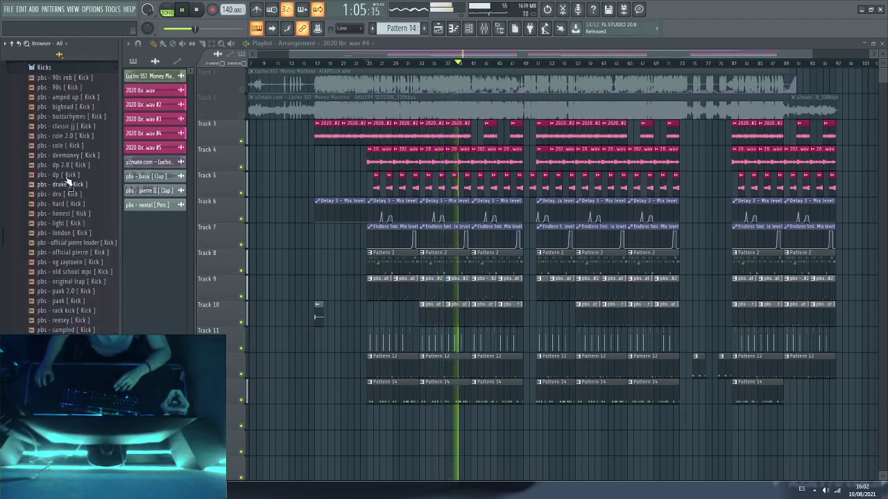
# Step: Create Pattern 15 and place it on Track 14 at bar 25 with a length of 8 bars
pyautogui.scroll(1, 379, 68)
pyautogui.scroll(2, 379, 68)
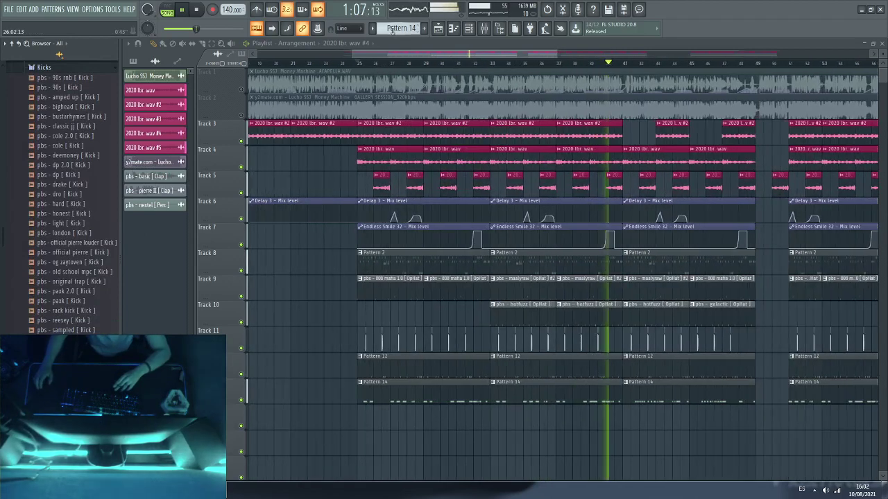
pyautogui.press('F4')
pyautogui.scroll(-3, 358, 297)
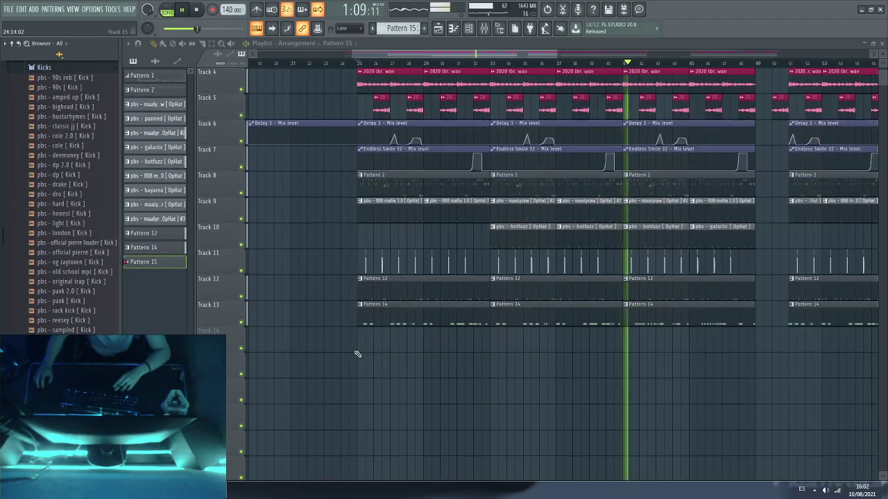
pyautogui.click(360, 340)
pyautogui.moveTo(372, 339); pyautogui.dragTo(490, 348)
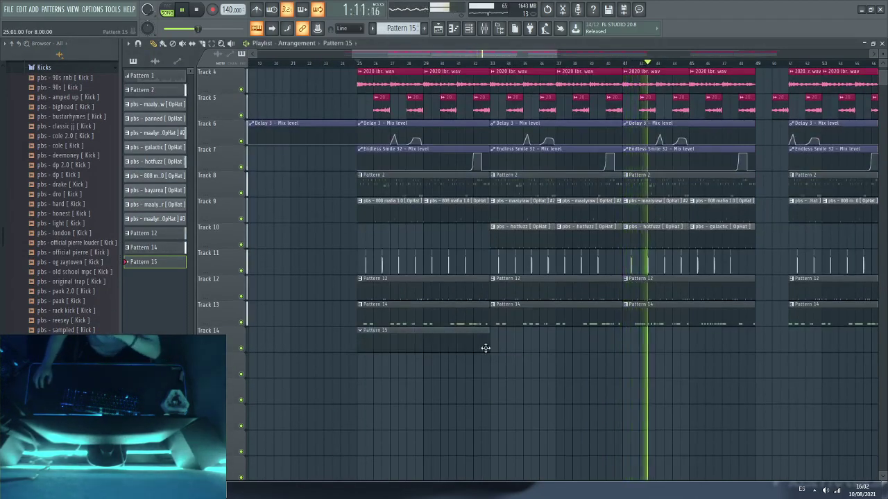
# Step: Open Pattern 14's zaytoven trebled 808 in the piano roll and select all of its notes
pyautogui.doubleClick(405, 308)
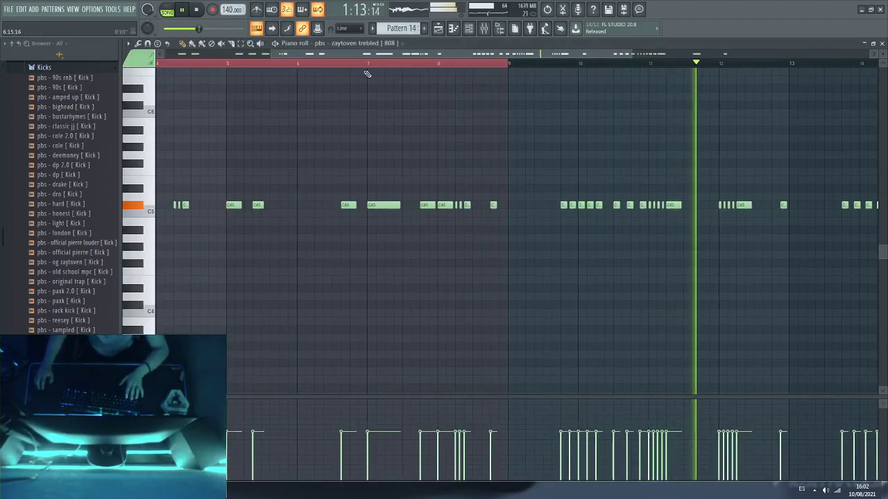
pyautogui.scroll(-2, 363, 66)
pyautogui.click(469, 31)
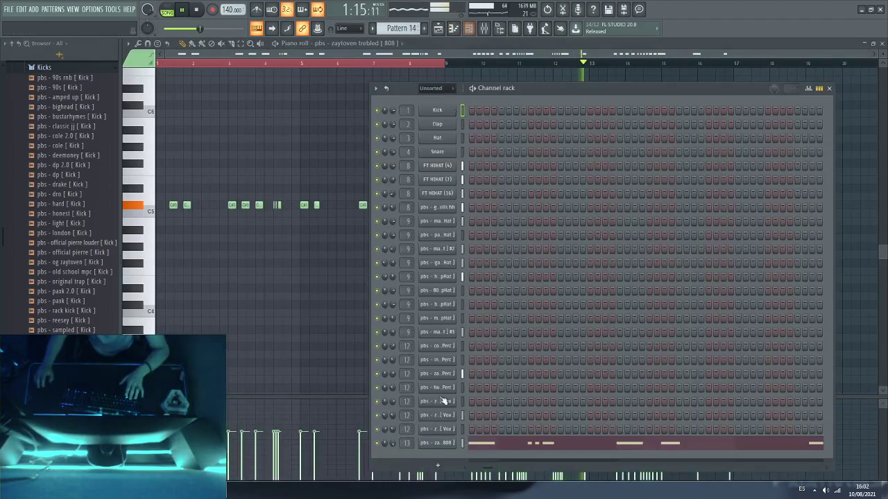
pyautogui.rightClick(430, 444)
pyautogui.click(558, 360)
pyautogui.hotkey('ctrl', 'a')
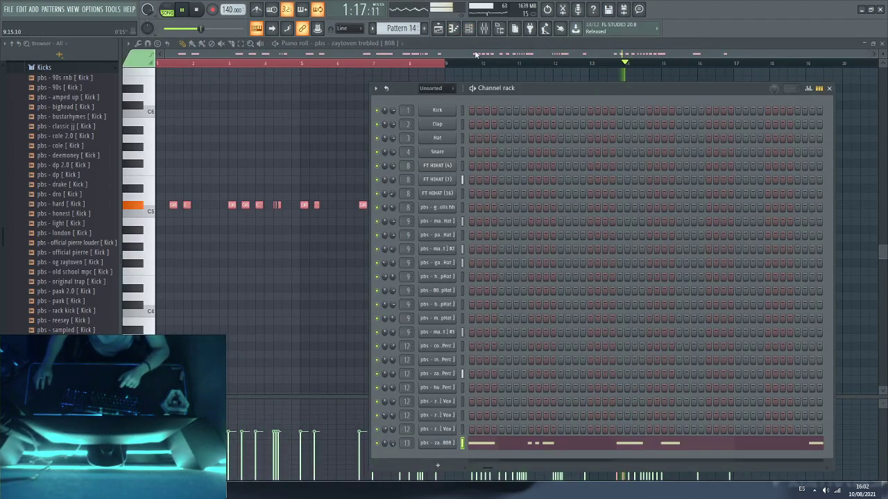
# Step: Switch to Pattern 15 in the playlist, stop playback and audition the official pierre, original trap and old school mpc kicks
pyautogui.click(438, 28)
pyautogui.doubleClick(395, 345)
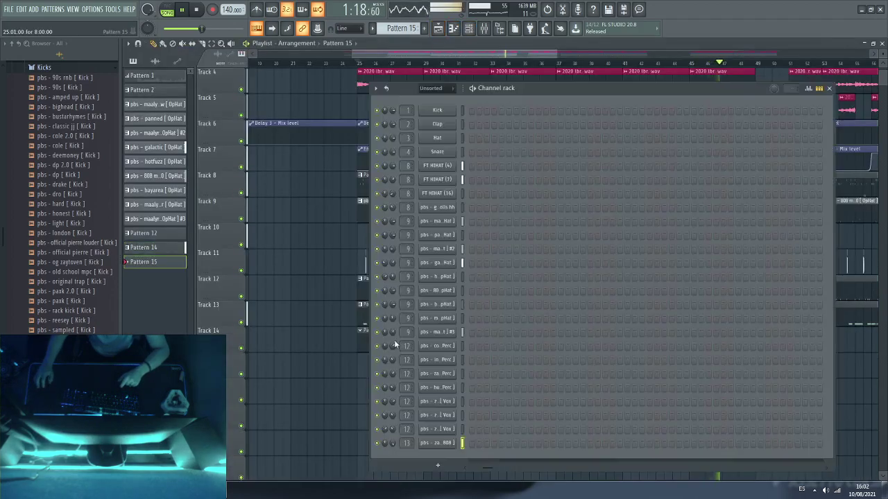
pyautogui.press('space')
pyautogui.click(44, 254)
pyautogui.click(56, 281)
pyautogui.click(59, 281)
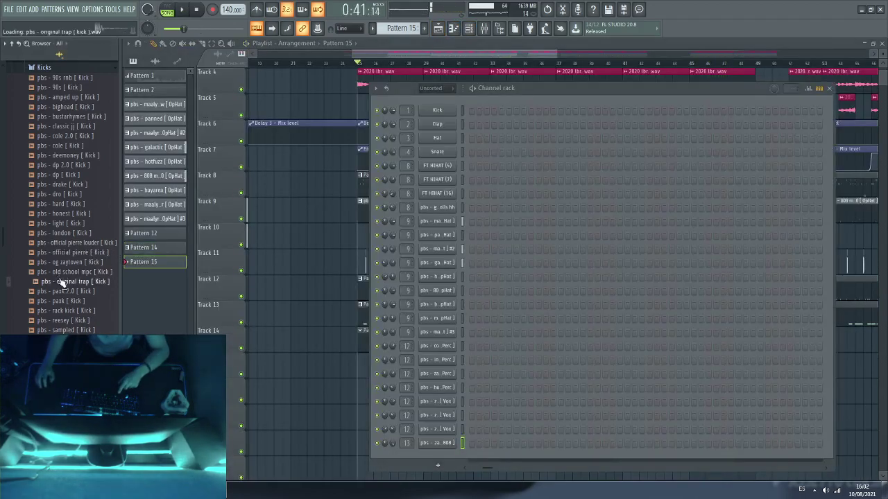
pyautogui.click(66, 272)
# Step: Add the pbs - original trap kick sample to the channel rack as a new channel below the 808
pyautogui.click(69, 282)
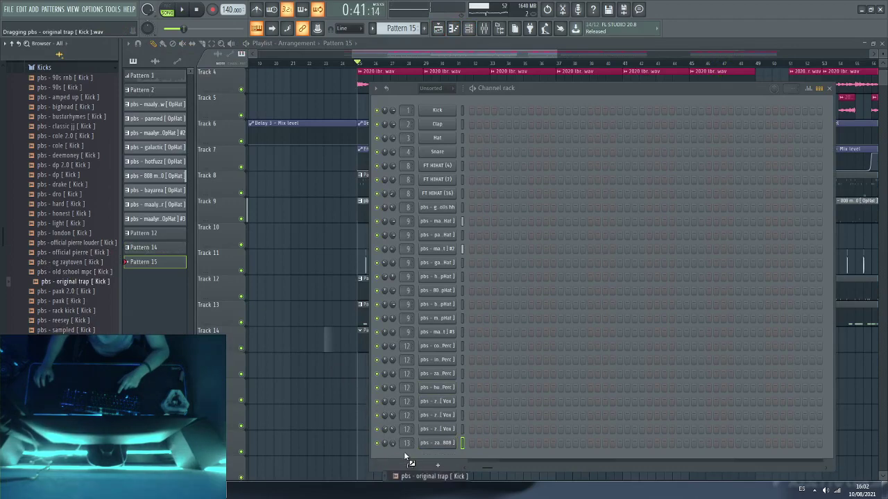
pyautogui.moveTo(404, 453); pyautogui.dragTo(404, 455)
pyautogui.click(328, 355)
pyautogui.rightClick(329, 356)
pyautogui.press('F6')
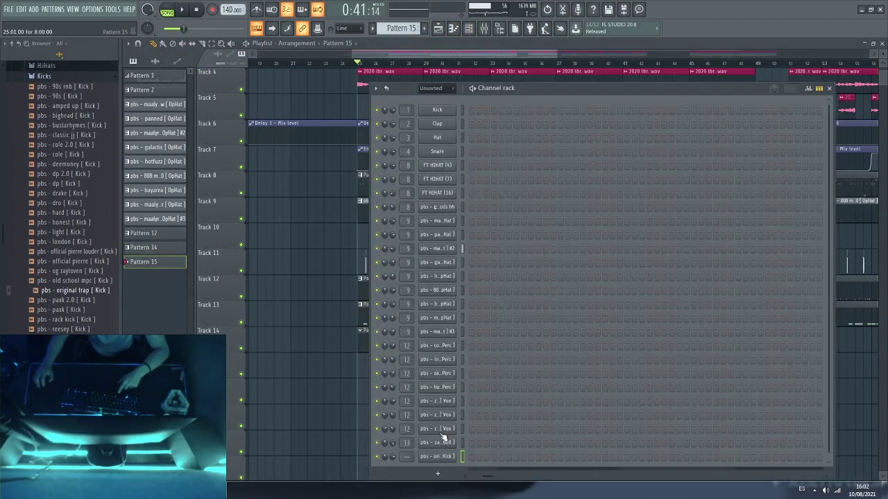
# Step: Paste the copied 808 notes into the original trap kick channel, route it to mixer Insert 14 and start playback
pyautogui.rightClick(437, 455)
pyautogui.click(555, 366)
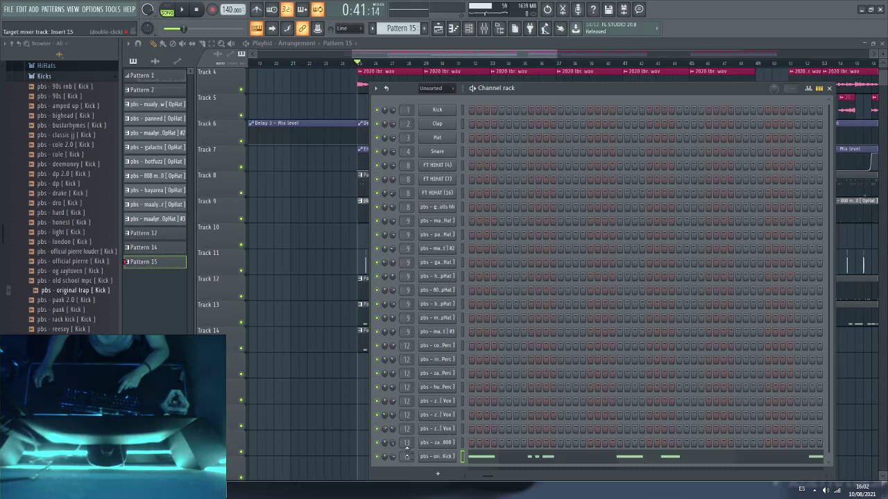
pyautogui.press('space')
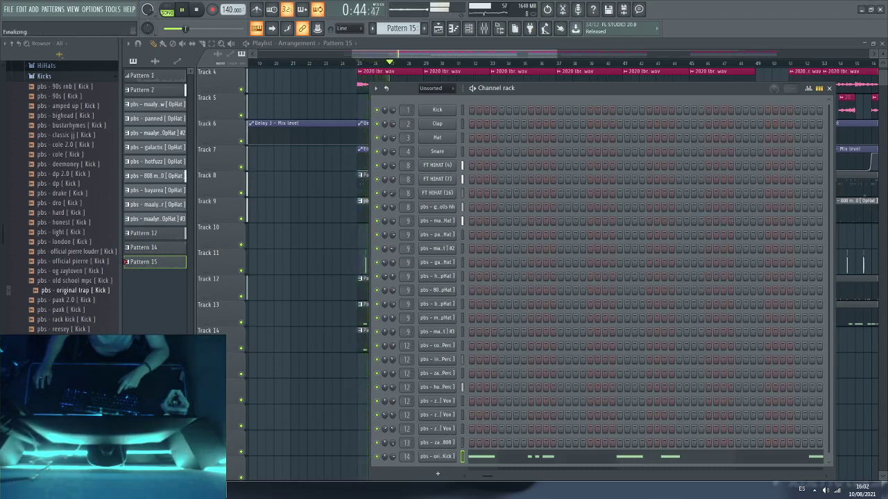
# Step: Apply the 20Hz - 18kHz cut preset to Insert 14's Fruity parametric EQ 2 and raise the low-cut frequency
pyautogui.click(473, 171)
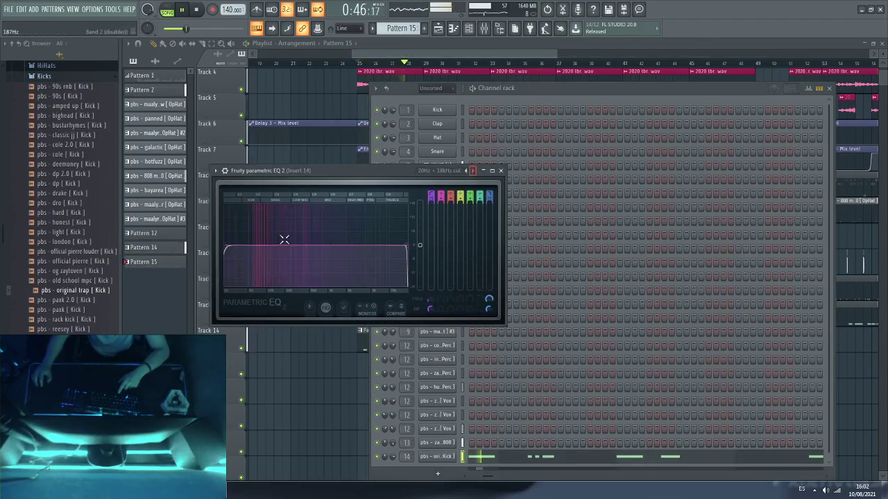
pyautogui.moveTo(227, 247)
pyautogui.mouseDown()
pyautogui.moveTo(251, 246)
pyautogui.moveTo(237, 246)
pyautogui.mouseUp()
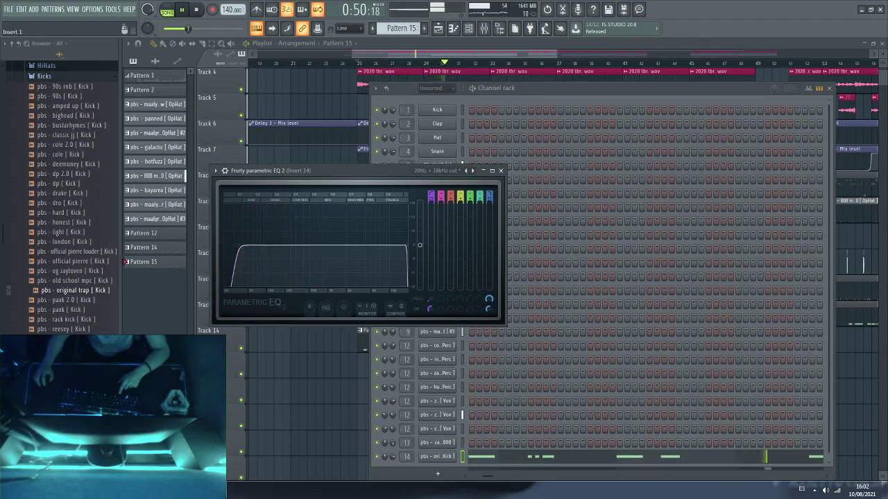
# Step: Restart playback and isolate Tracks 13 and 14 in the playlist to hear the 808 and kick together
pyautogui.press('space')
pyautogui.press('space')
pyautogui.press('F5')
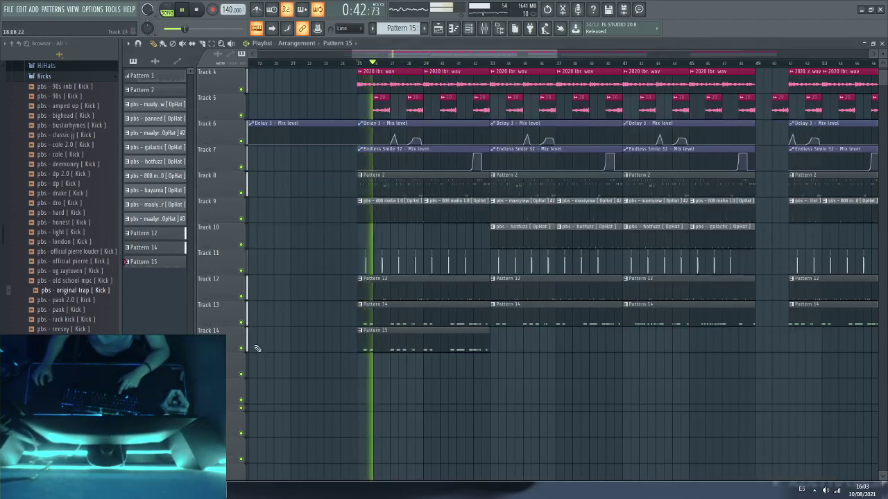
pyautogui.rightClick(241, 348)
pyautogui.click(241, 321)
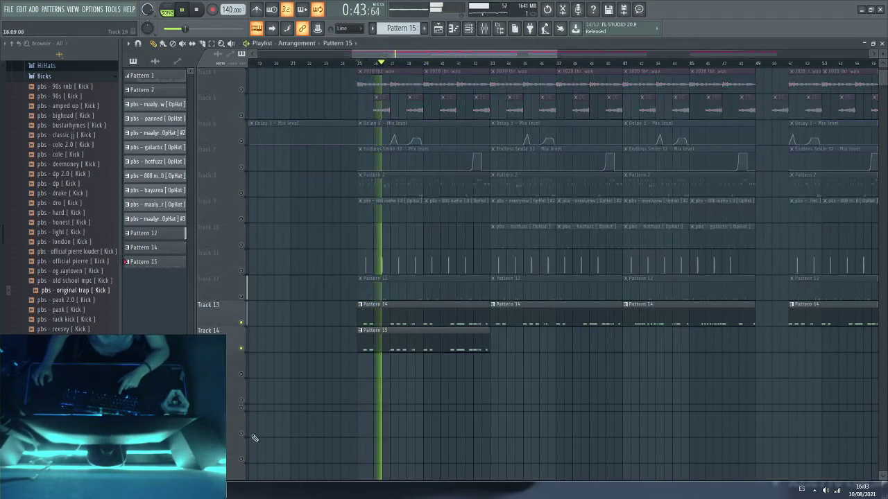
# Step: Place Pattern 15 at bar 33 on Track 14, extend it to bar 49 and slice it at bar 41
pyautogui.click(491, 344)
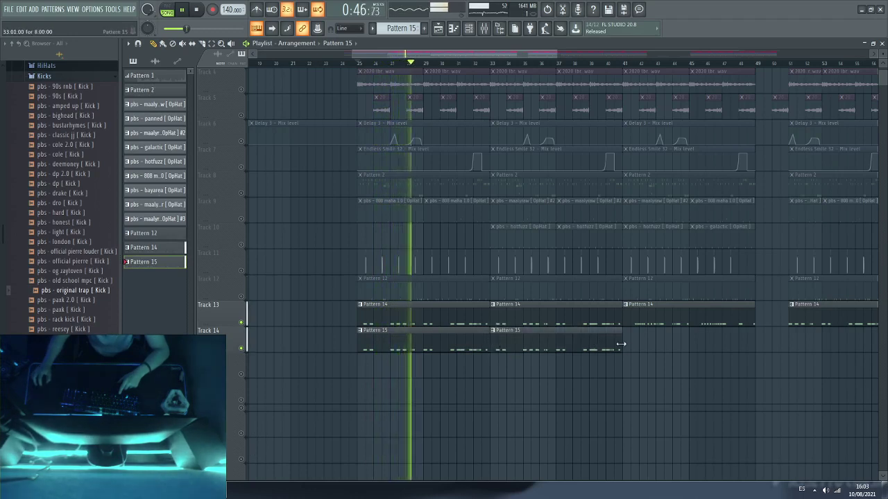
pyautogui.moveTo(621, 345); pyautogui.dragTo(754, 344)
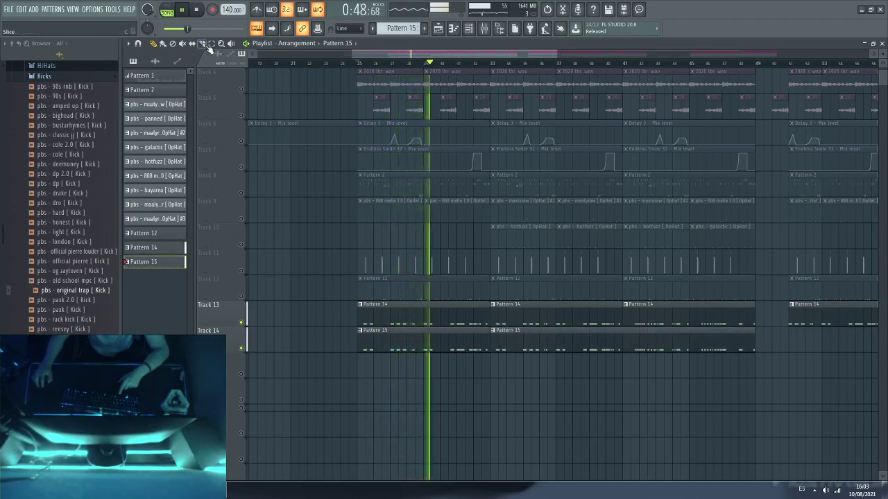
pyautogui.click(623, 329)
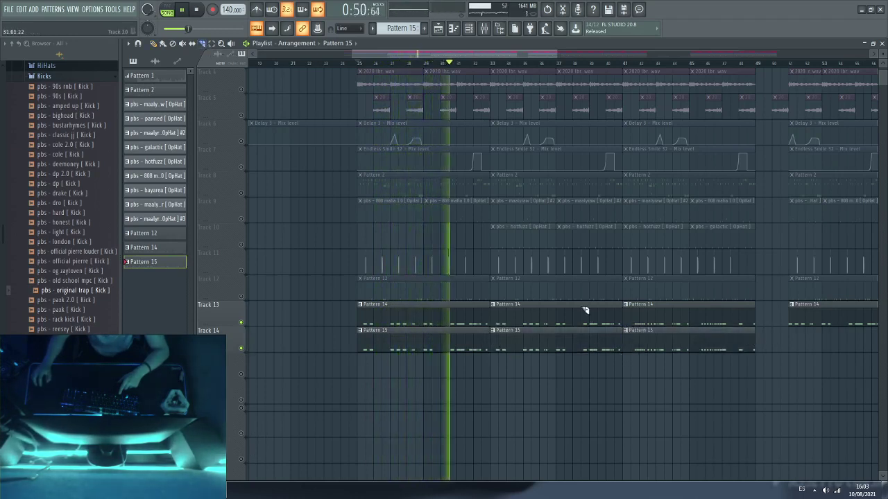
pyautogui.click(154, 43)
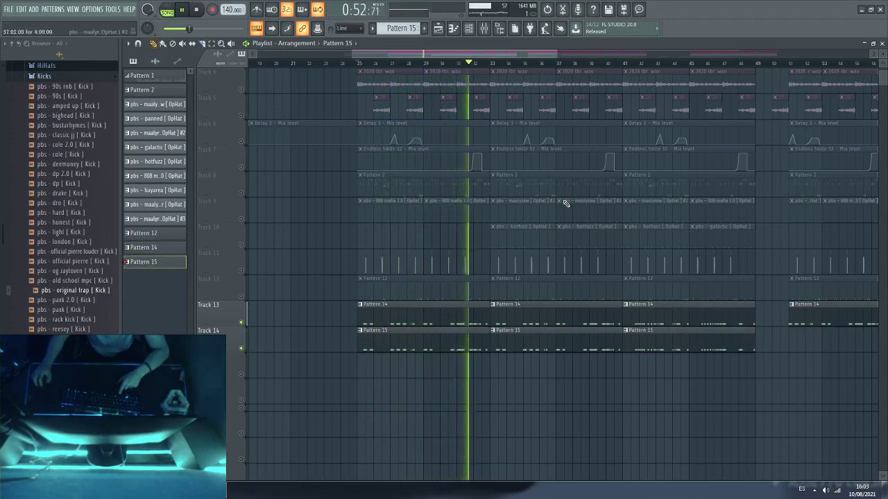
# Step: Add Pattern 15 clips on Track 14 at bars 65, 57 and 51 to match the Pattern 14 clips above
pyautogui.moveTo(439, 52); pyautogui.dragTo(572, 74)
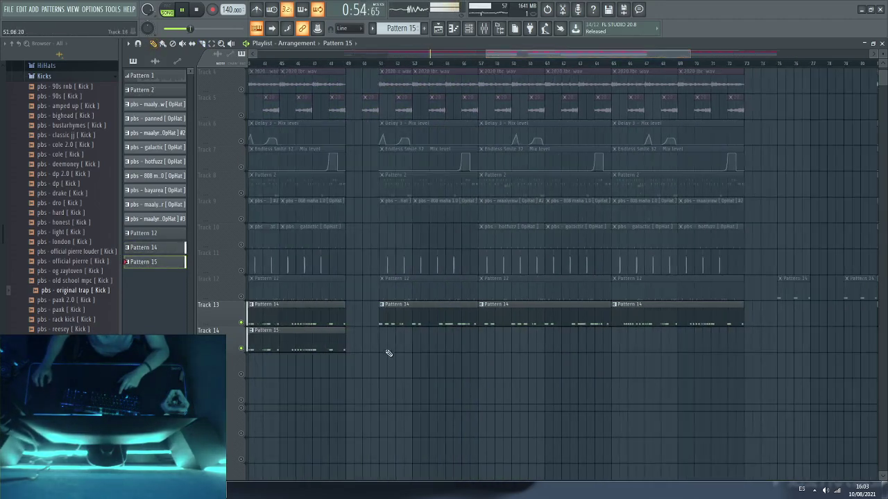
pyautogui.click(619, 348)
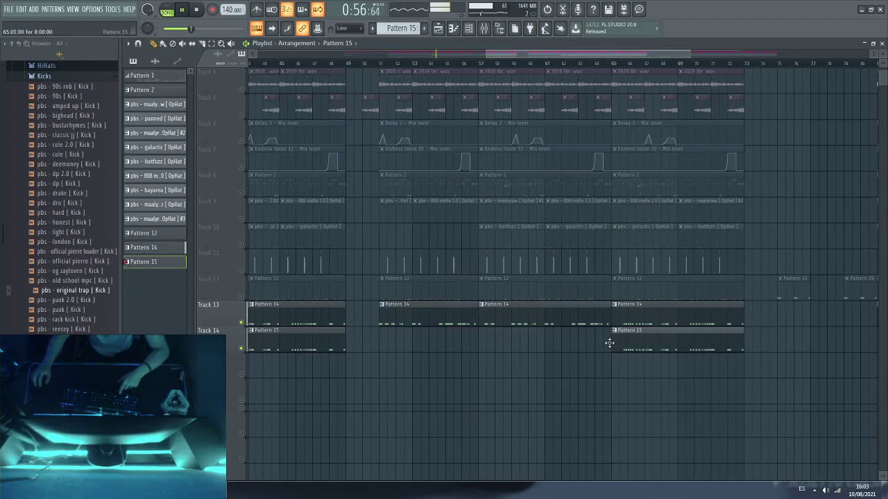
pyautogui.scroll(-4, 519, 70)
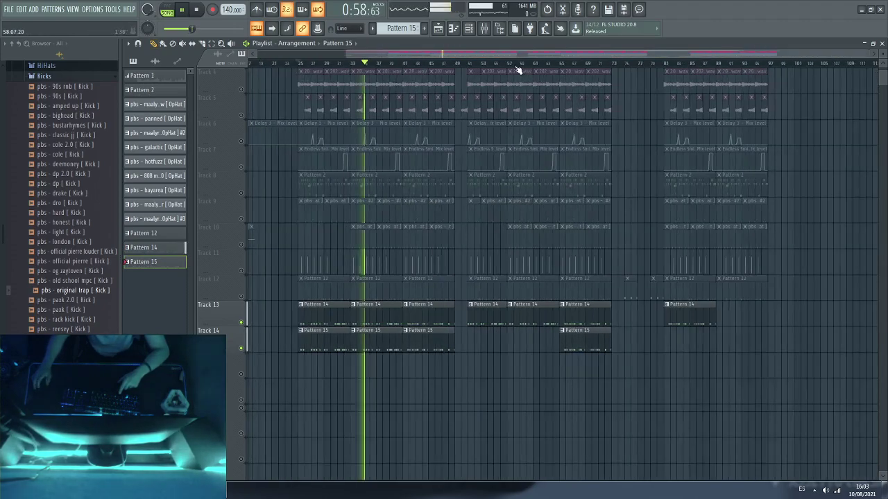
pyautogui.click(505, 344)
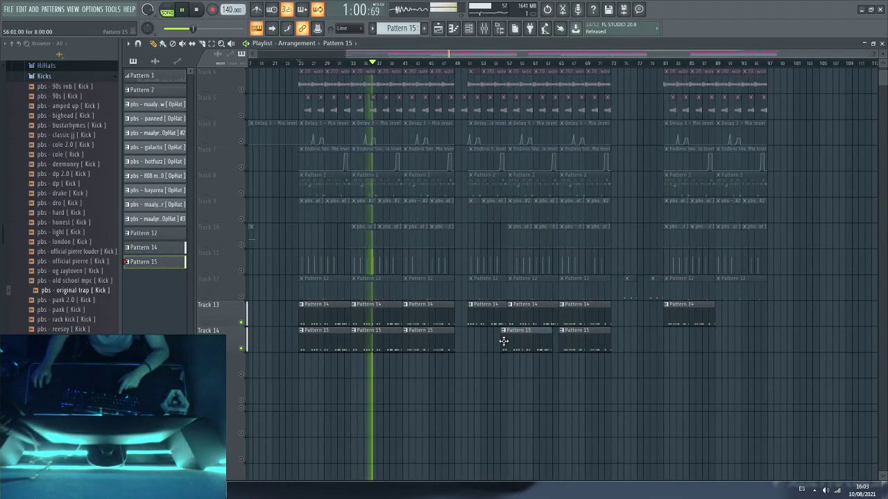
pyautogui.click(456, 343)
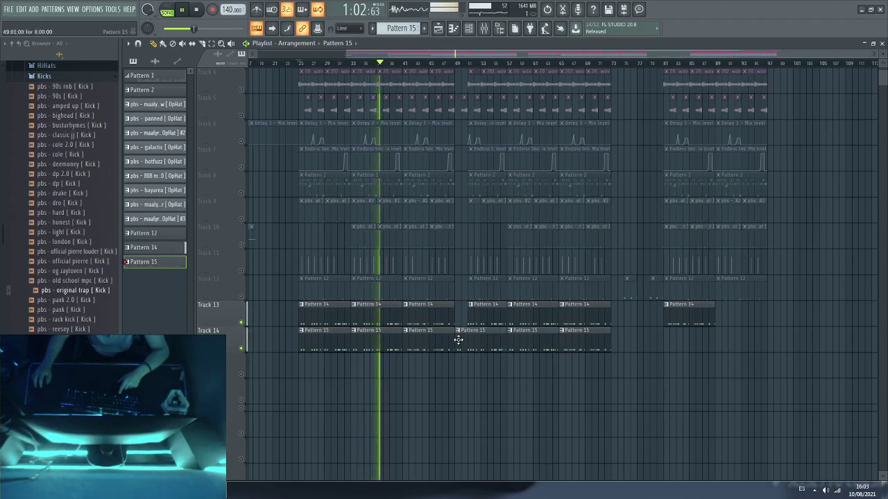
pyautogui.moveTo(459, 340); pyautogui.dragTo(471, 340)
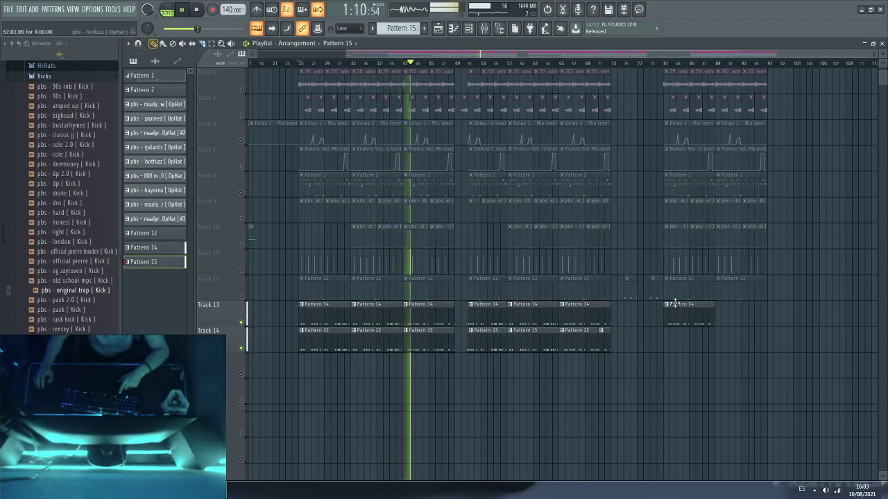
# Step: Place 2-bar Pattern 15 clips at bars 75 and 79 and an 8-bar clip at bar 81 on Track 14
pyautogui.click(627, 342)
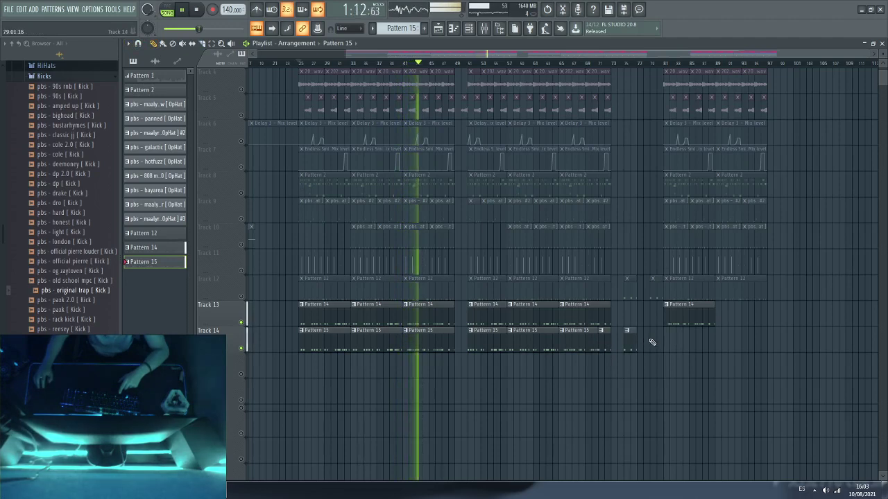
pyautogui.click(652, 340)
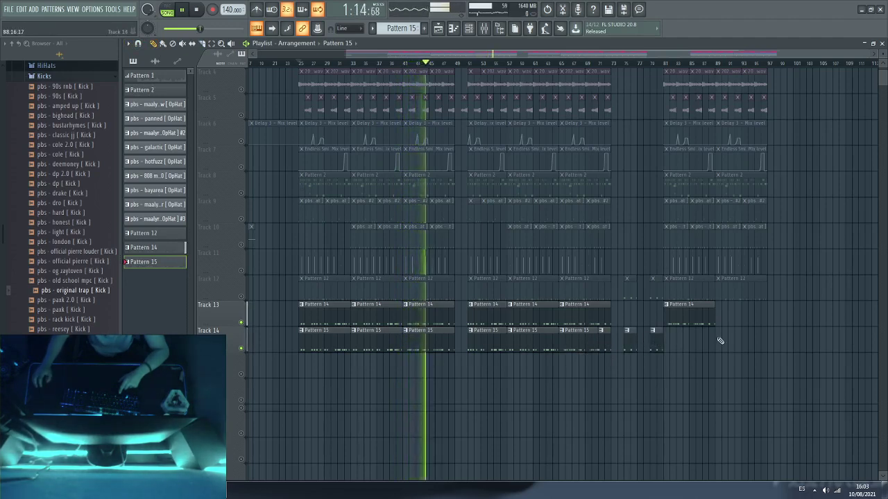
pyautogui.click(690, 340)
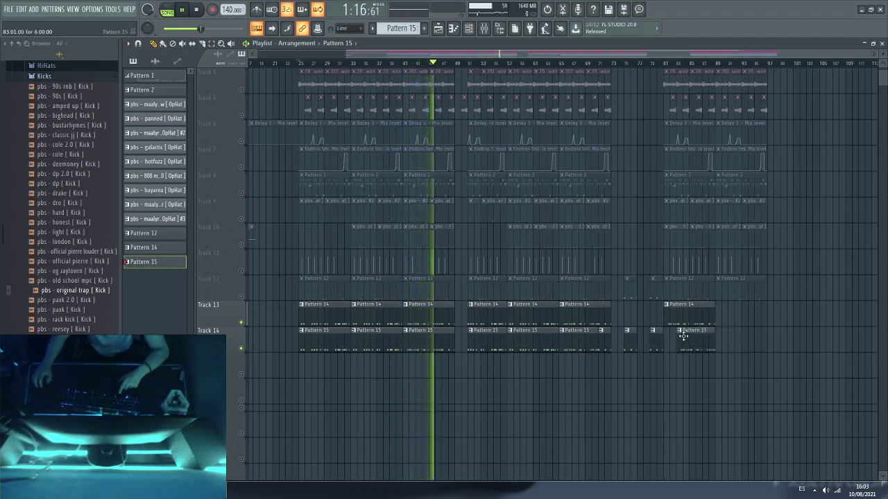
pyautogui.moveTo(694, 338)
pyautogui.mouseDown()
pyautogui.moveTo(681, 338)
pyautogui.moveTo(711, 336)
pyautogui.mouseUp()
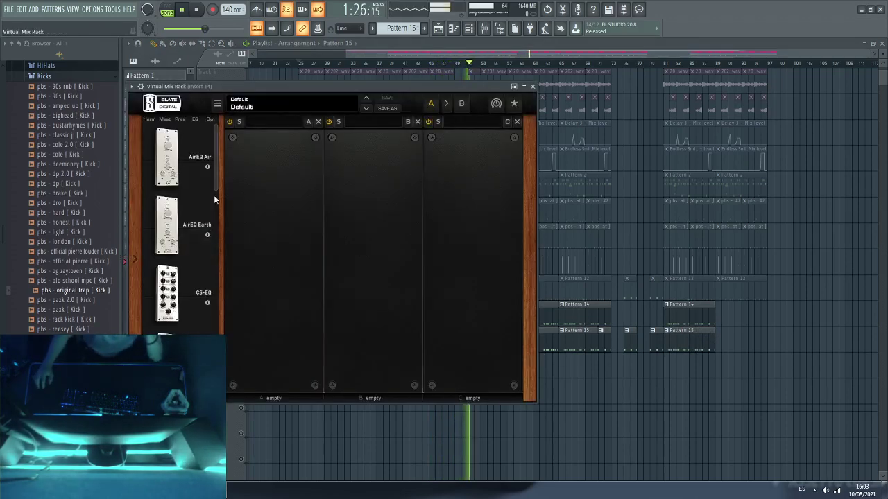
# Step: Load the FG-S EQ into Insert 14's Virtual Mix Rack, adjust its HF and LF bands and close the rack
pyautogui.scroll(-3, 213, 195)
pyautogui.moveTo(167, 205); pyautogui.dragTo(457, 331)
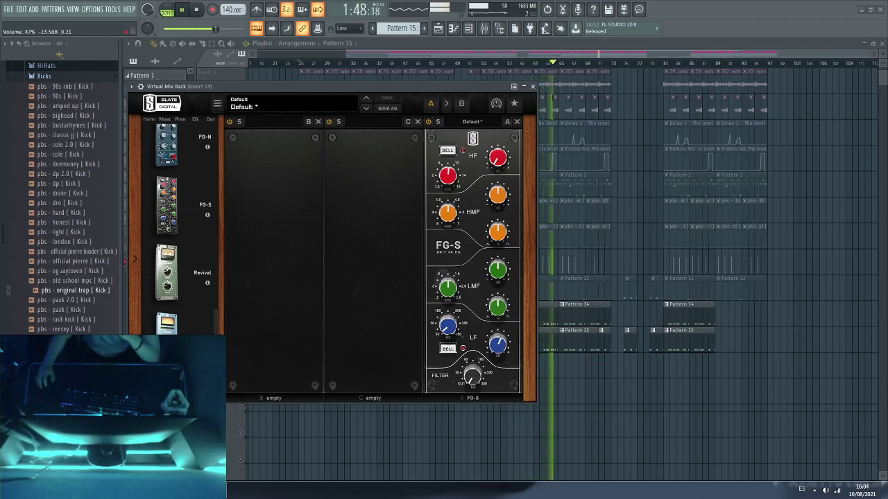
pyautogui.press('Escape')
pyautogui.moveTo(792, 352); pyautogui.dragTo(740, 379)
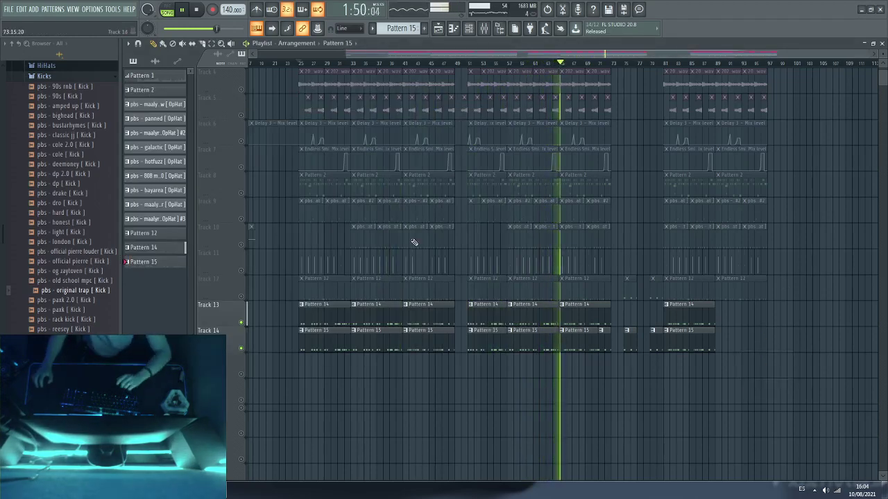
# Step: Save the project as untitled.flp in the MONEY MACHINE LUCHO folder, replacing the existing file
pyautogui.click(8, 9)
pyautogui.click(23, 54)
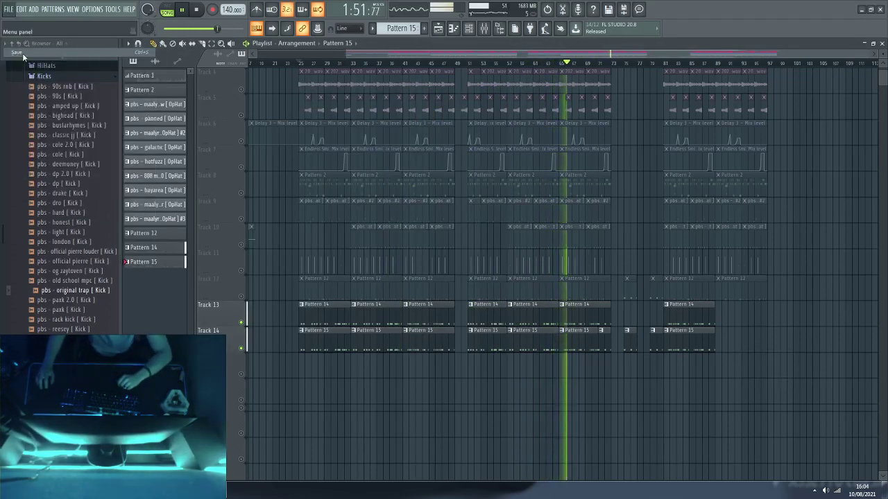
pyautogui.click(362, 215)
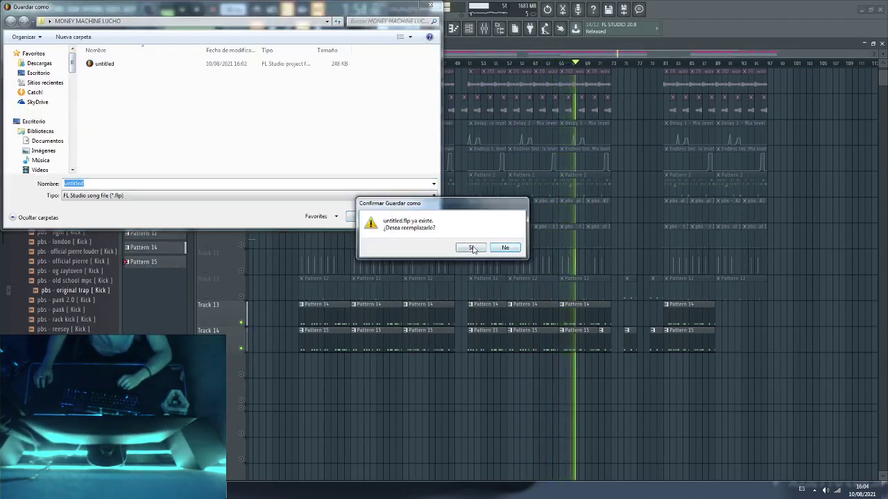
pyautogui.click(472, 249)
# Step: Re-enable all playlist tracks, mute Tracks 1 and 2 and play the full beat from bar 25
pyautogui.scroll(3, 311, 254)
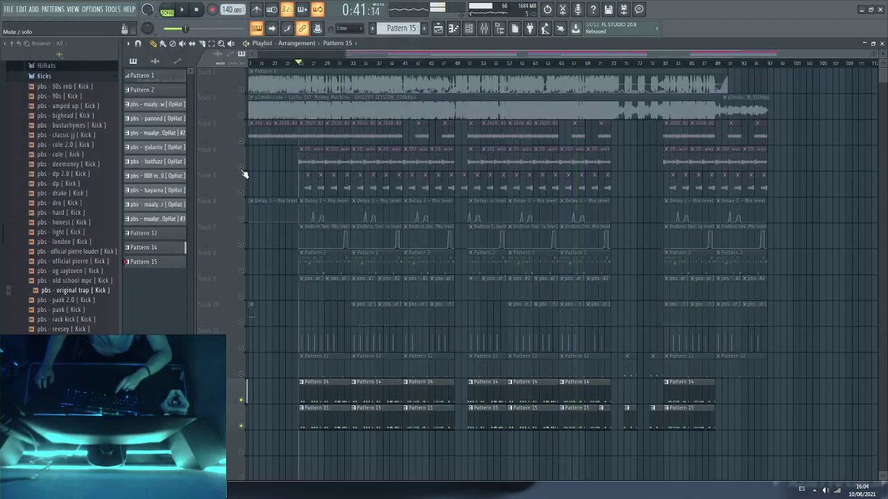
pyautogui.rightClick(241, 168)
pyautogui.click(242, 115)
pyautogui.click(241, 90)
pyautogui.press('space')
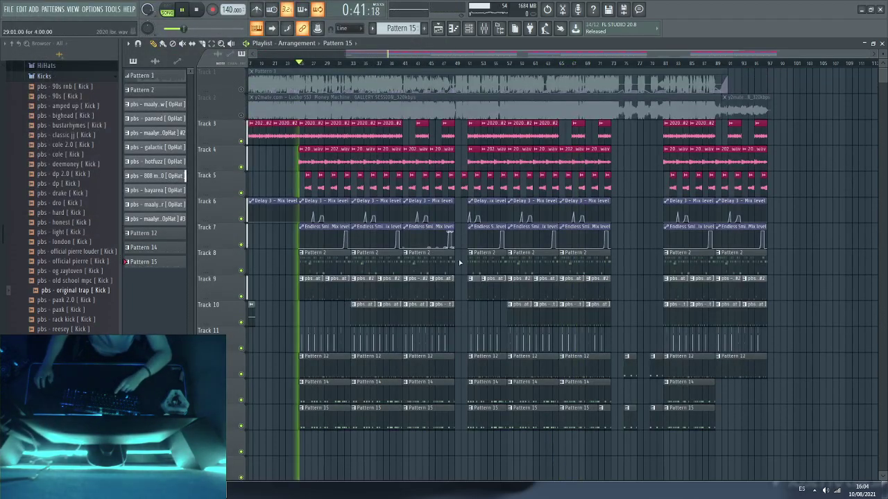
pyautogui.scroll(-3, 459, 292)
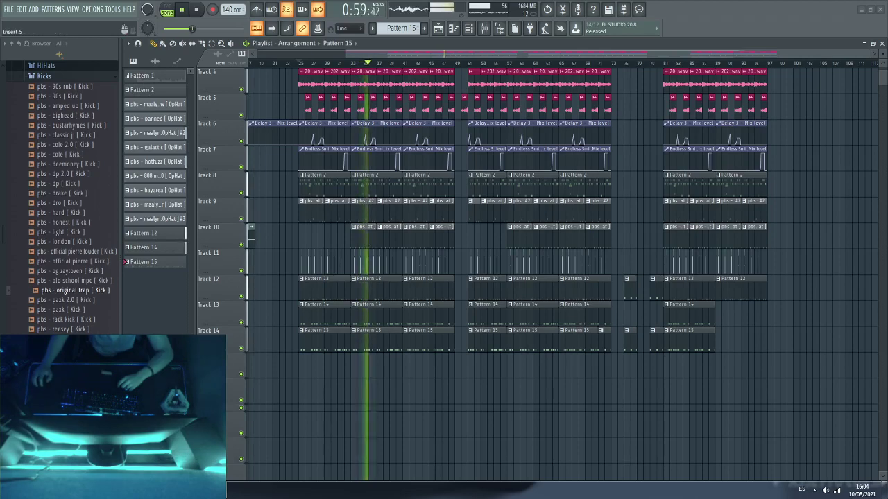
# Step: Save the project again while the beat plays
pyautogui.click(12, 11)
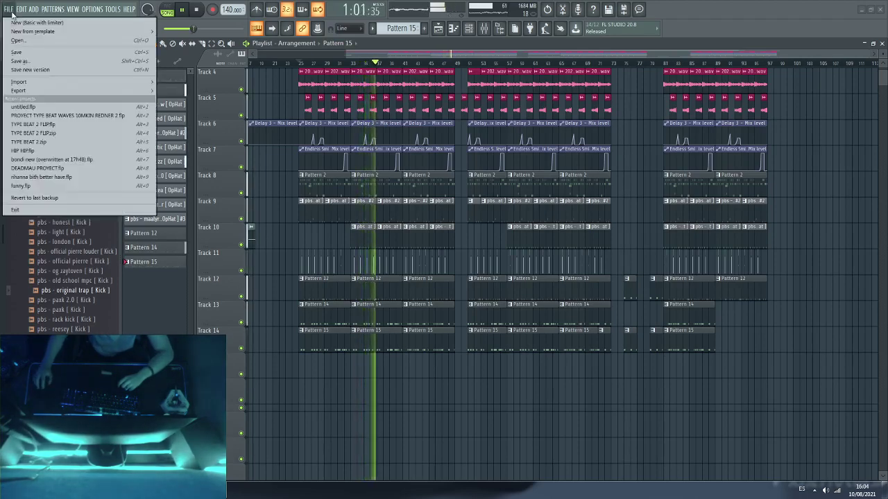
pyautogui.click(21, 52)
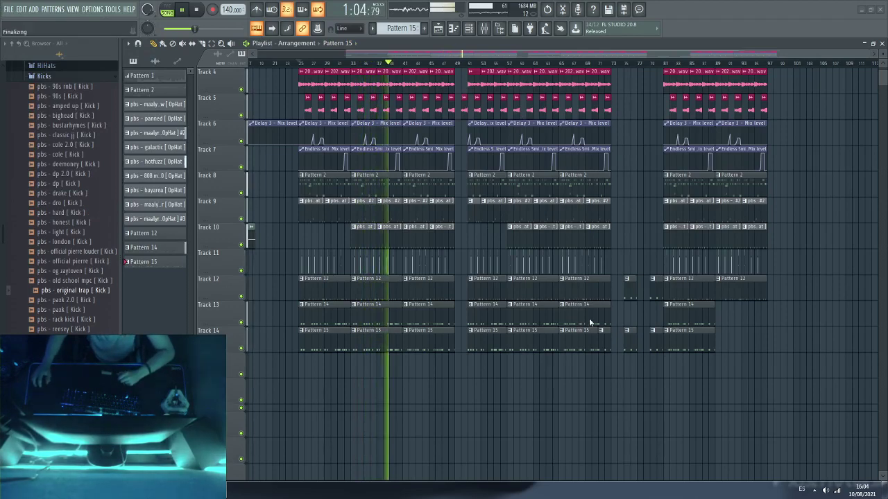
pyautogui.scroll(-1, 629, 418)
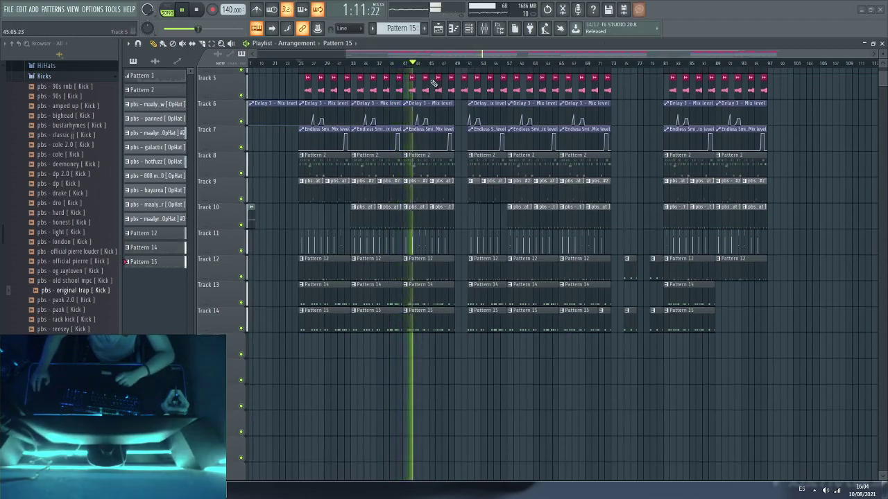
pyautogui.scroll(-2, 433, 72)
pyautogui.scroll(4, 690, 312)
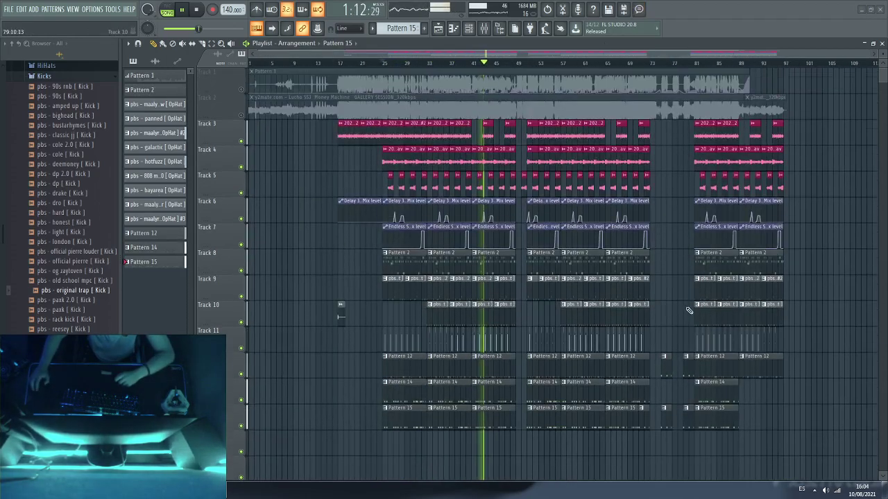
# Step: Unmute Track 1 and set the acapella channel's volume to 38%, shifting the Pattern 1 clip to Track 3 and back for access
pyautogui.click(242, 88)
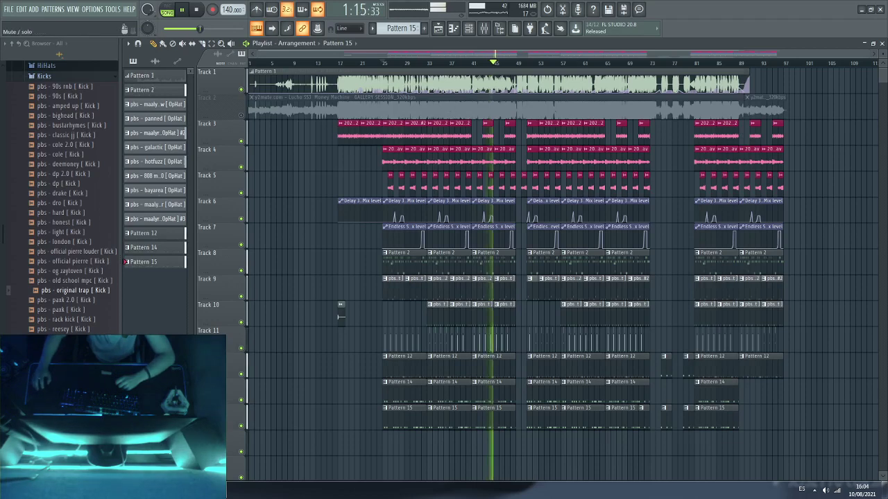
pyautogui.doubleClick(400, 90)
pyautogui.click(439, 29)
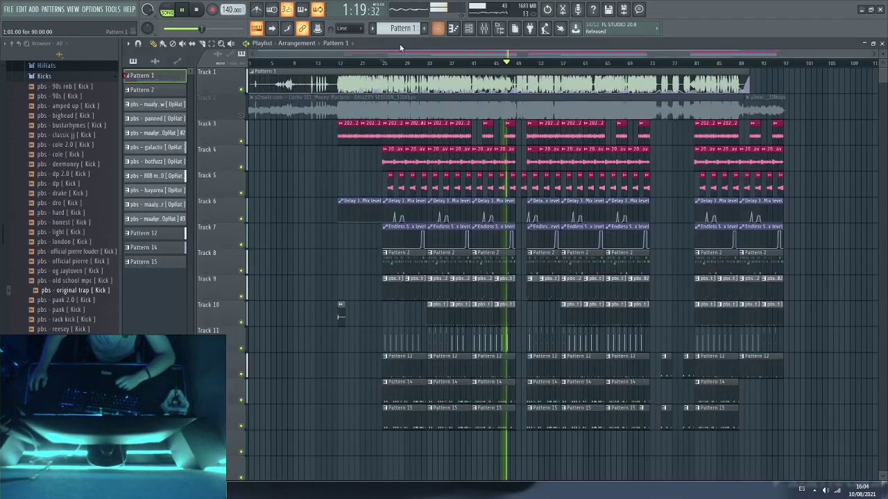
pyautogui.doubleClick(270, 76)
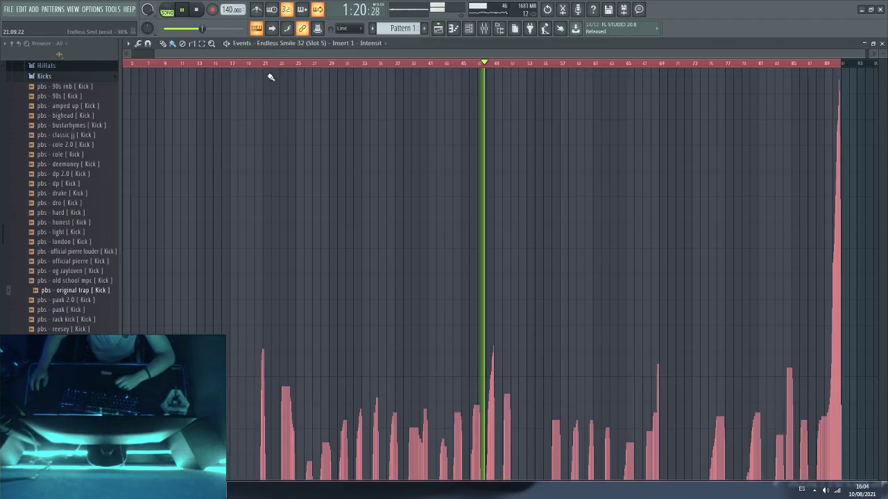
pyautogui.click(444, 31)
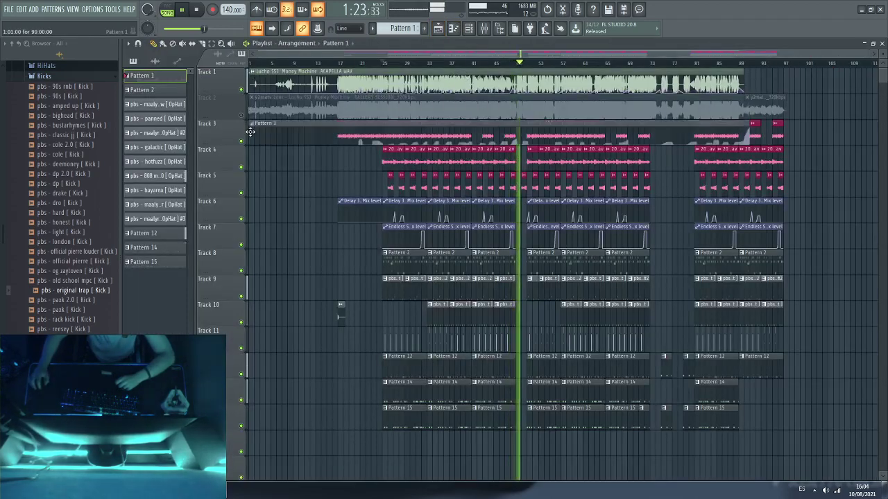
pyautogui.doubleClick(276, 74)
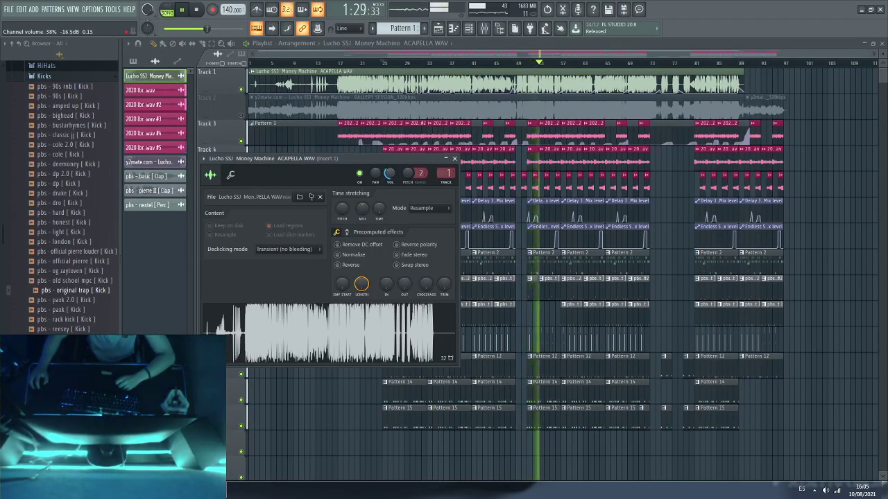
pyautogui.moveTo(289, 131); pyautogui.dragTo(267, 72)
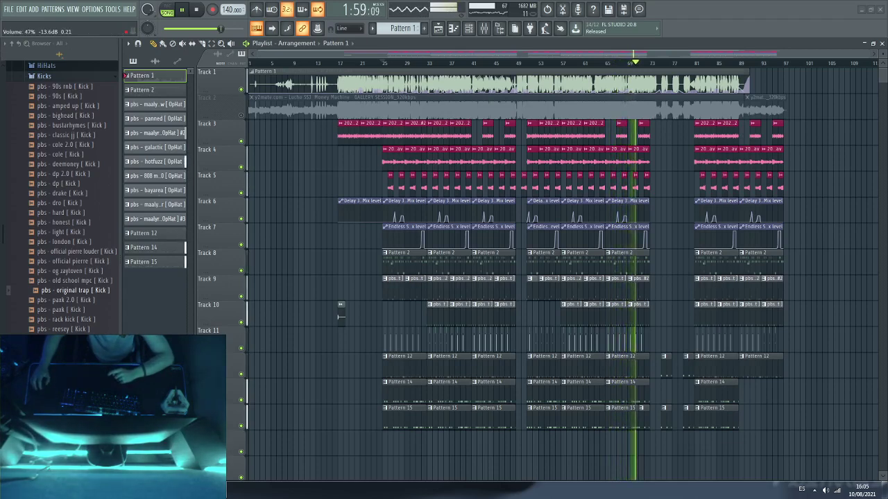
# Step: Save the project with the new acapella level
pyautogui.click(9, 9)
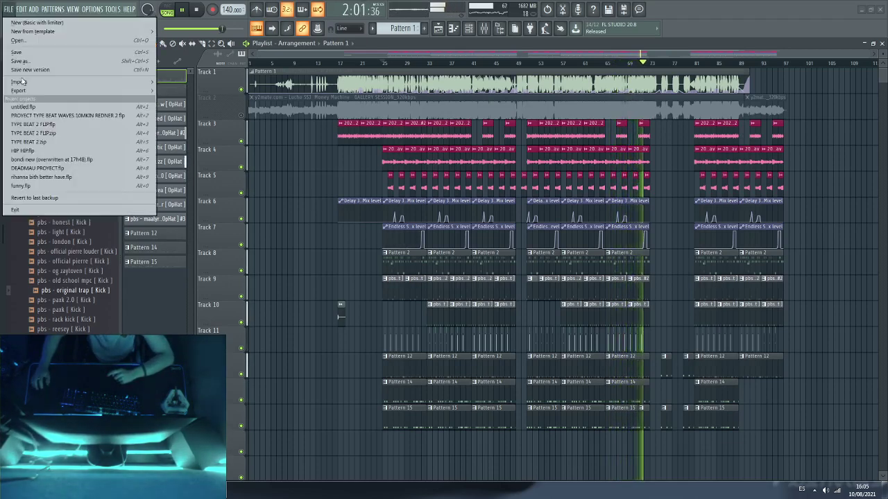
pyautogui.click(25, 53)
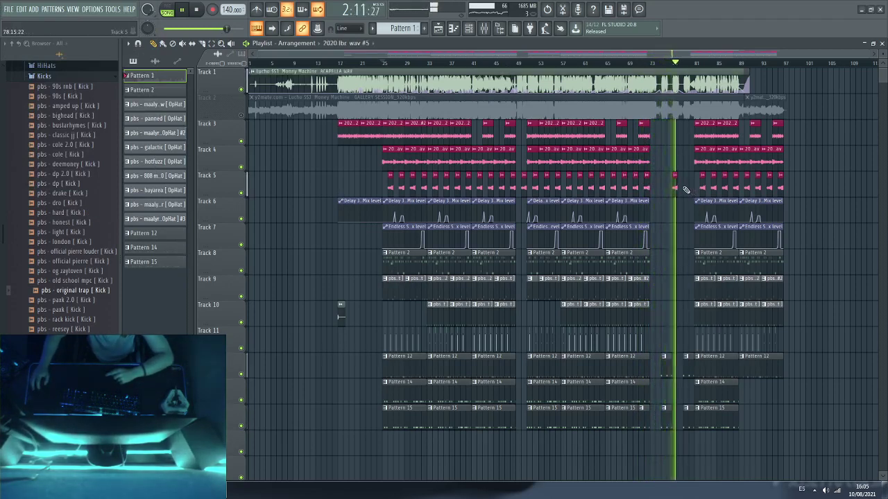
# Step: Fill bars 77 to 81 of Track 5 with consecutive 2020 lbr. wav #5 clips
pyautogui.click(679, 186)
pyautogui.click(685, 187)
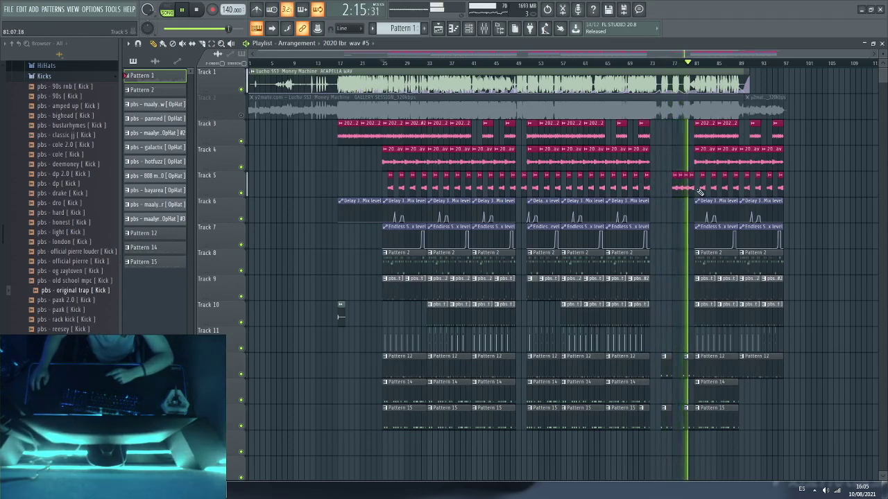
pyautogui.scroll(2, 761, 64)
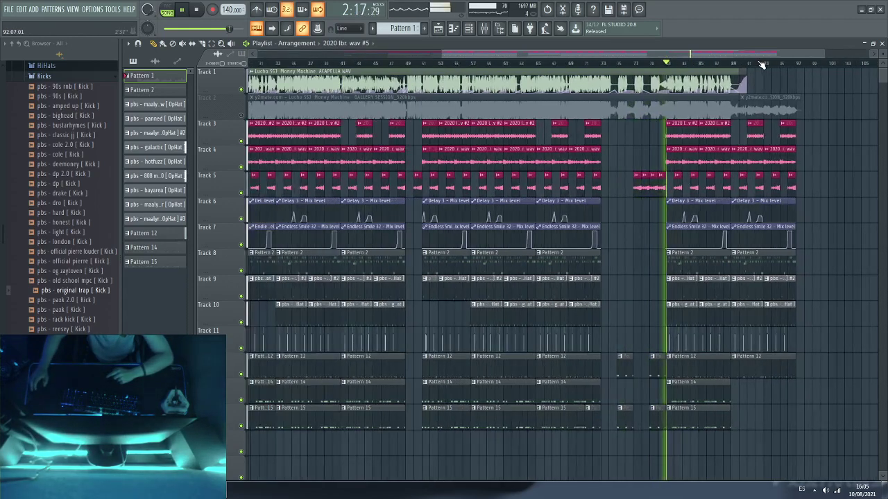
pyautogui.scroll(2, 762, 65)
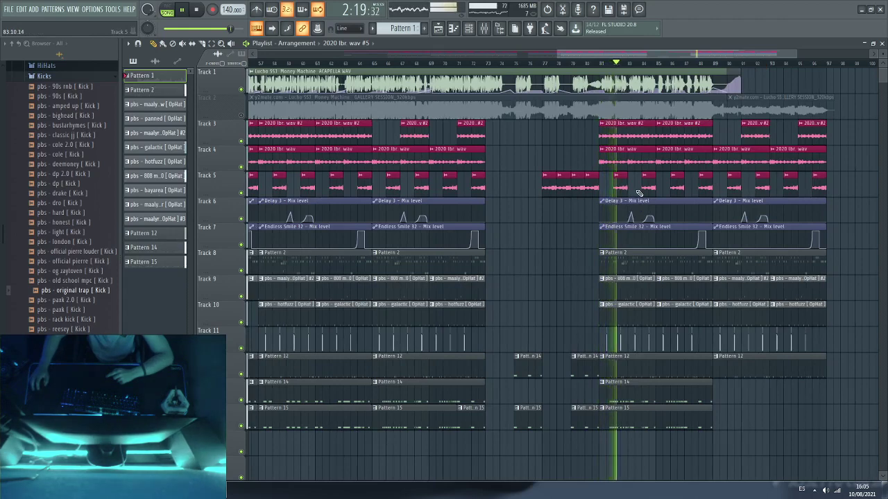
pyautogui.scroll(-3, 664, 70)
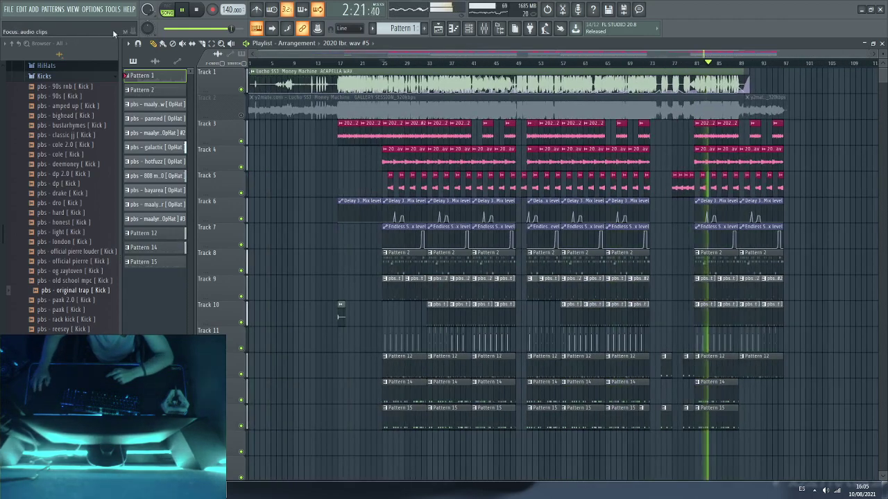
# Step: Save the project under the name untitled in the MONEY MACHINE LUCHO folder, replacing the existing file
pyautogui.click(8, 9)
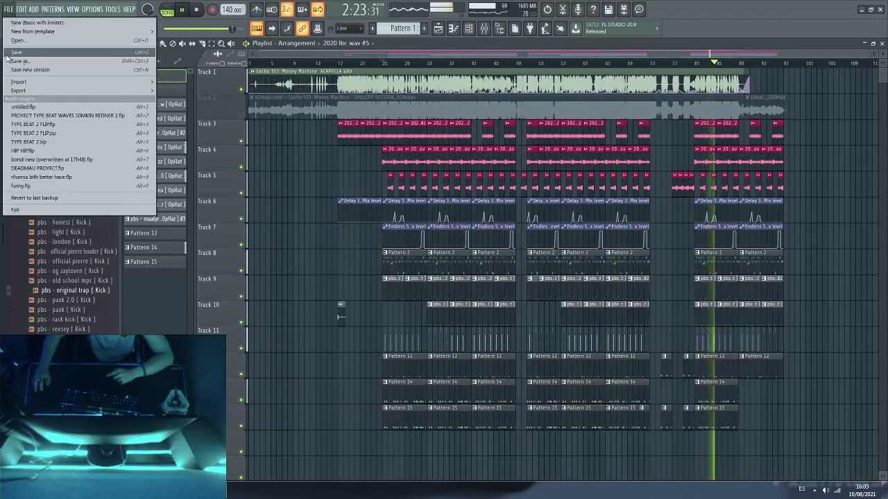
pyautogui.click(27, 62)
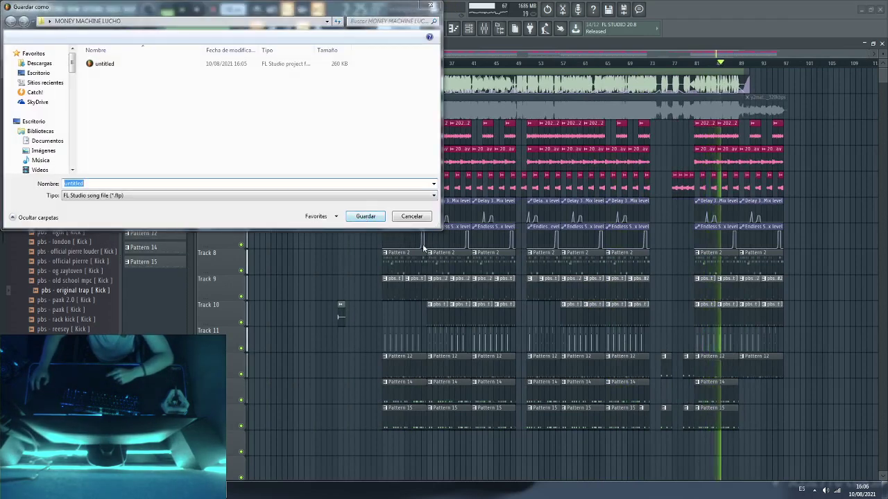
pyautogui.press('Return')
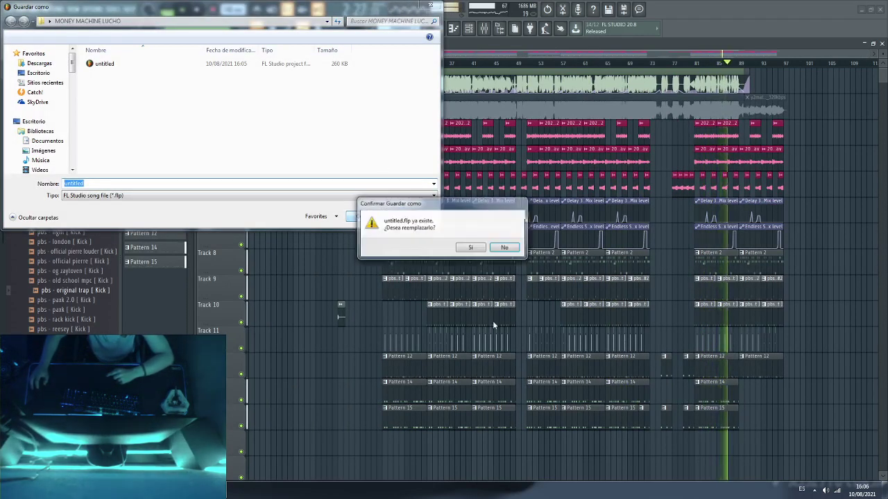
pyautogui.click(470, 251)
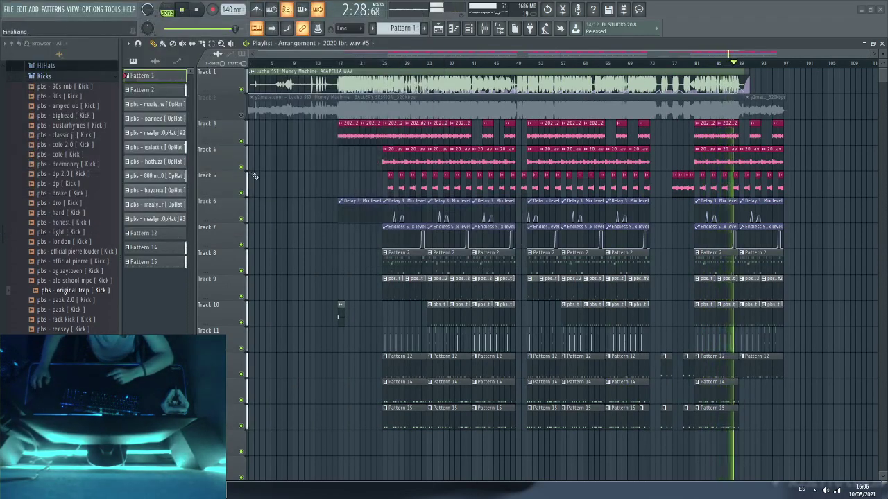
# Step: Mute Track 1 and play the arrangement from bar 25
pyautogui.click(241, 89)
pyautogui.click(386, 64)
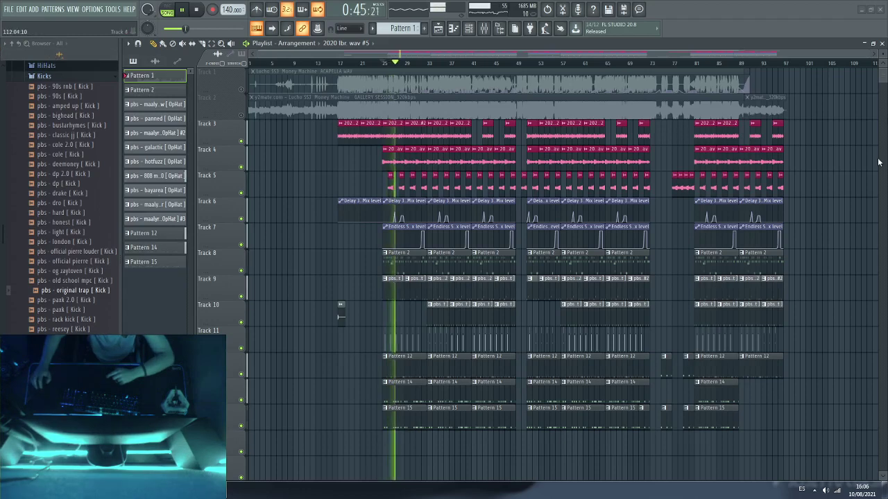
pyautogui.scroll(-1, 815, 169)
pyautogui.scroll(-3, 814, 170)
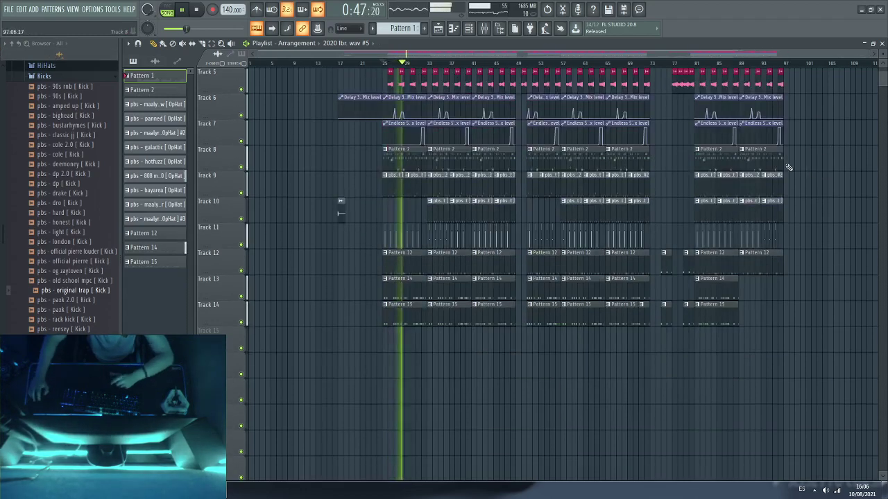
# Step: Place the pbs - etheral [Cymbal] sample from the Cymbals & Crashed folder on Track 15 at bar 33 and open its channel settings
pyautogui.scroll(4, 21, 195)
pyautogui.click(33, 194)
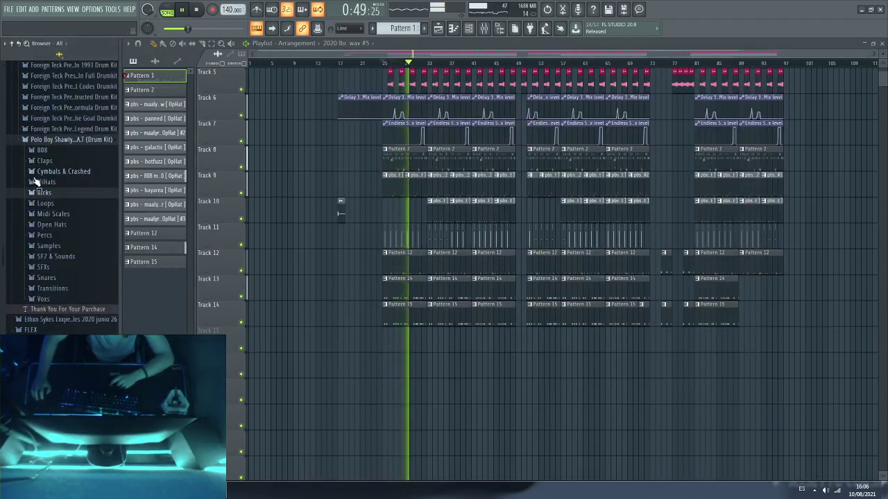
pyautogui.click(55, 172)
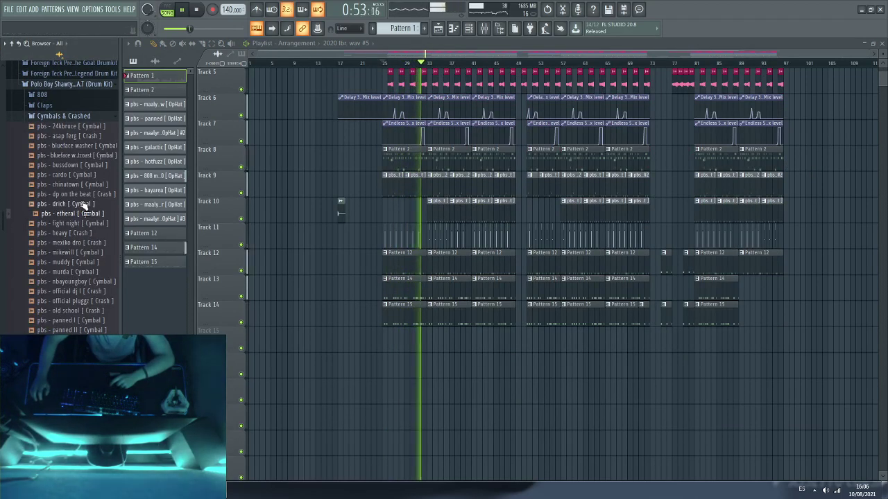
pyautogui.moveTo(75, 213); pyautogui.dragTo(428, 343)
pyautogui.doubleClick(431, 337)
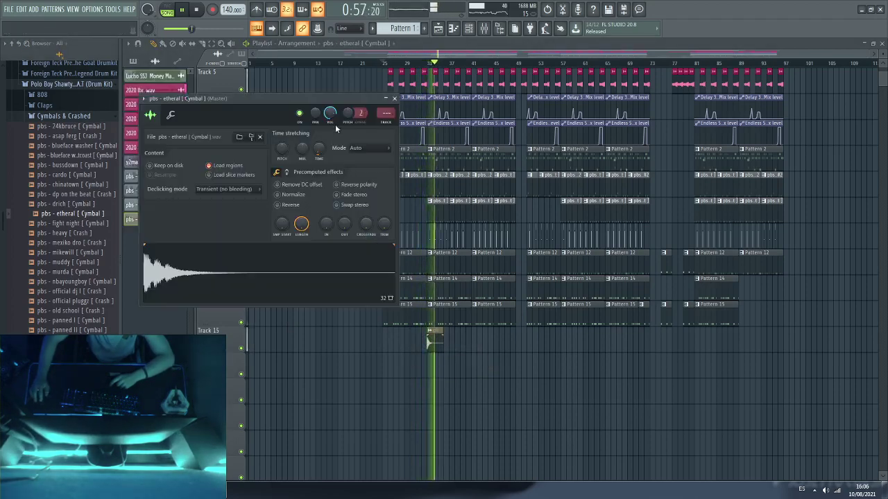
# Step: Place etheral cymbal clips on Track 15 at bars 25, 49, 73, 81 and 97, removing those at bars 33 and 41
pyautogui.click(367, 63)
pyautogui.click(385, 340)
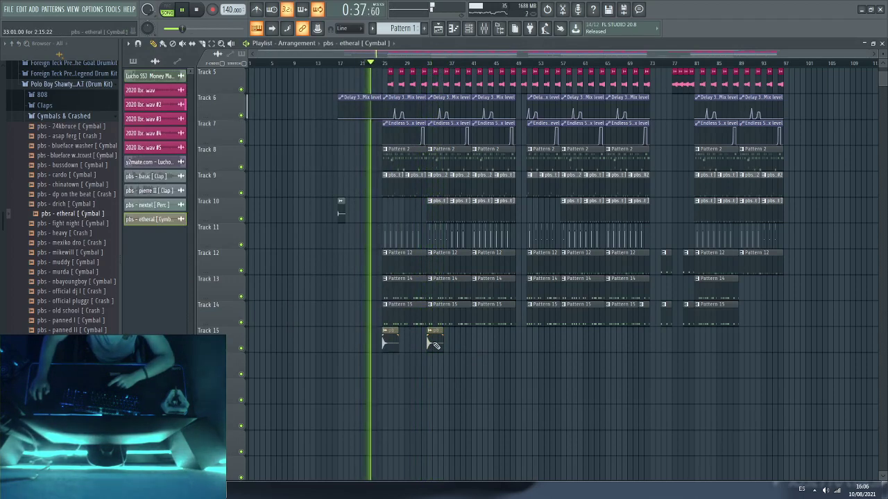
pyautogui.click(474, 343)
pyautogui.click(519, 344)
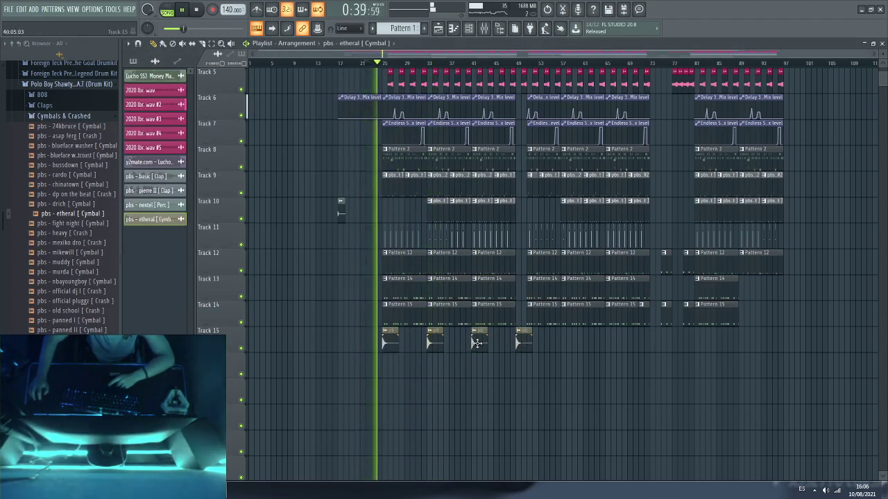
pyautogui.rightClick(430, 343)
pyautogui.rightClick(474, 342)
pyautogui.click(652, 341)
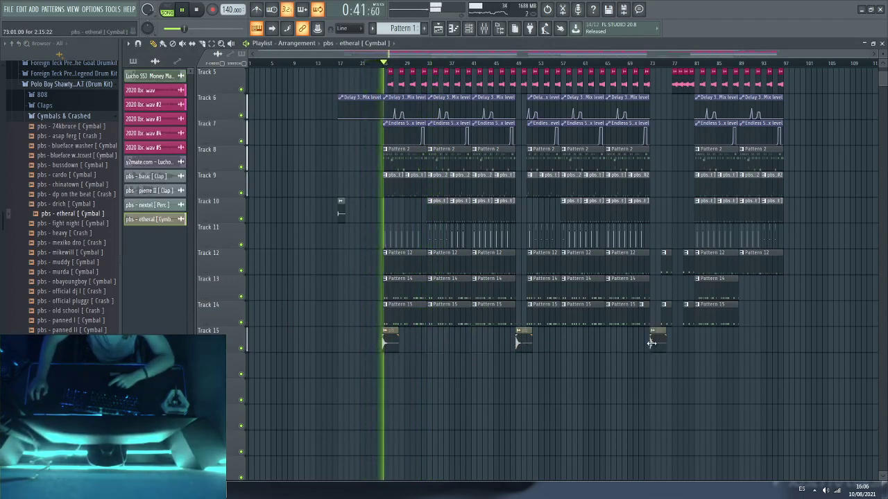
pyautogui.click(702, 341)
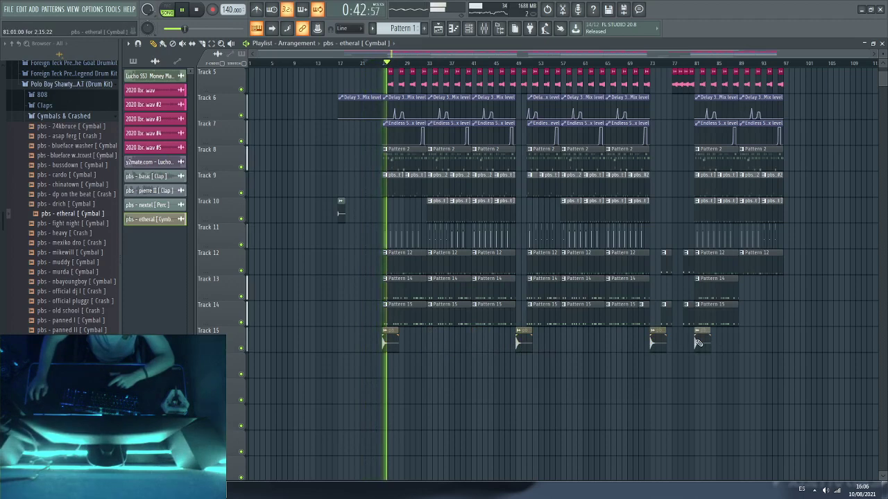
pyautogui.click(785, 343)
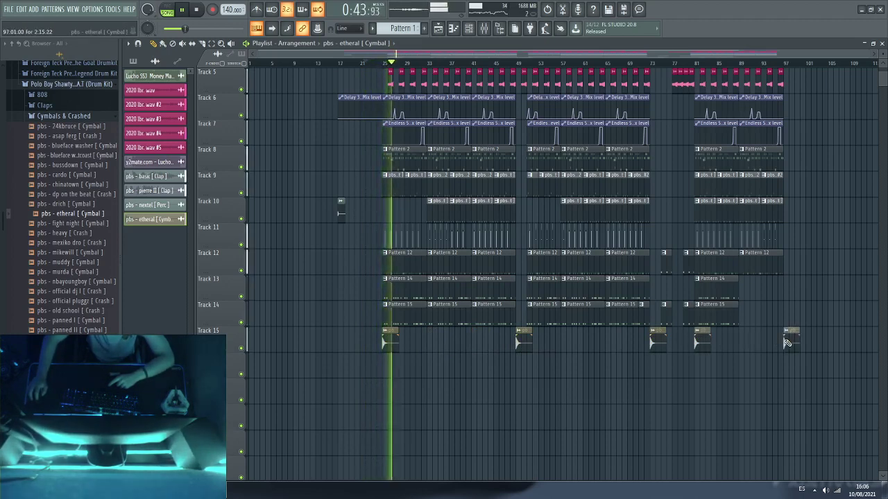
# Step: Add further etheral cymbal clips on Track 15 at bars 33, 41, 57 and 65
pyautogui.click(431, 343)
pyautogui.click(473, 341)
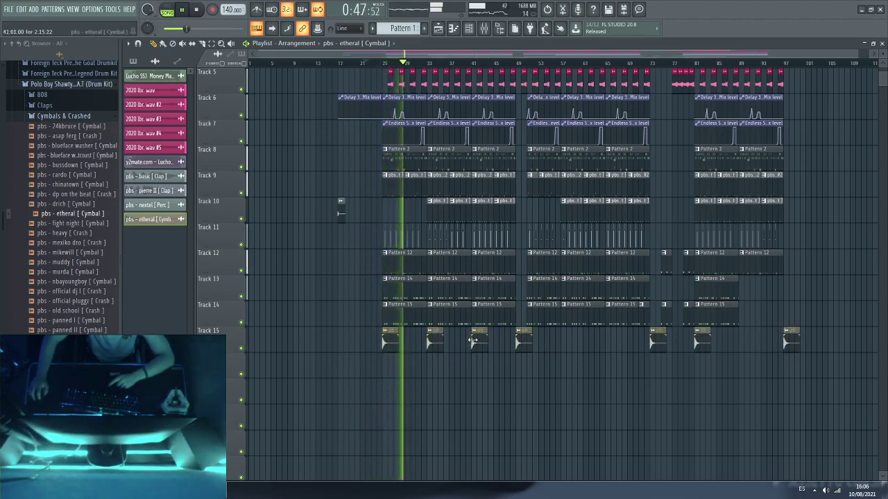
pyautogui.click(568, 341)
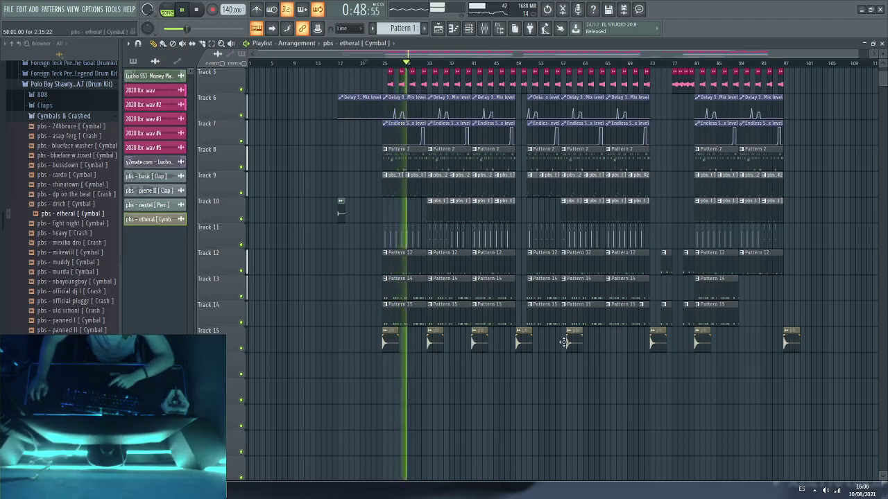
pyautogui.click(605, 341)
# Step: Lower the etheral cymbal's channel volume and play the arrangement from about bar 47
pyautogui.doubleClick(611, 339)
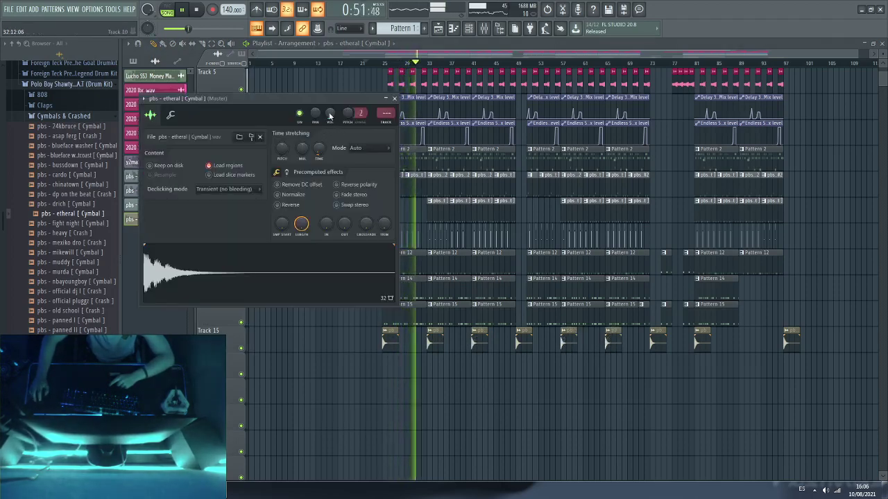
pyautogui.click(234, 82)
pyautogui.moveTo(495, 381); pyautogui.dragTo(517, 431)
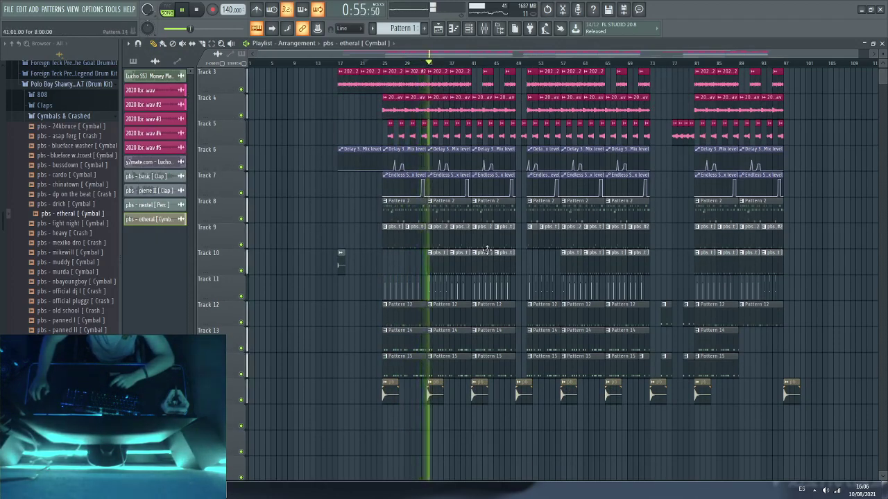
pyautogui.click(504, 64)
pyautogui.scroll(2, 291, 56)
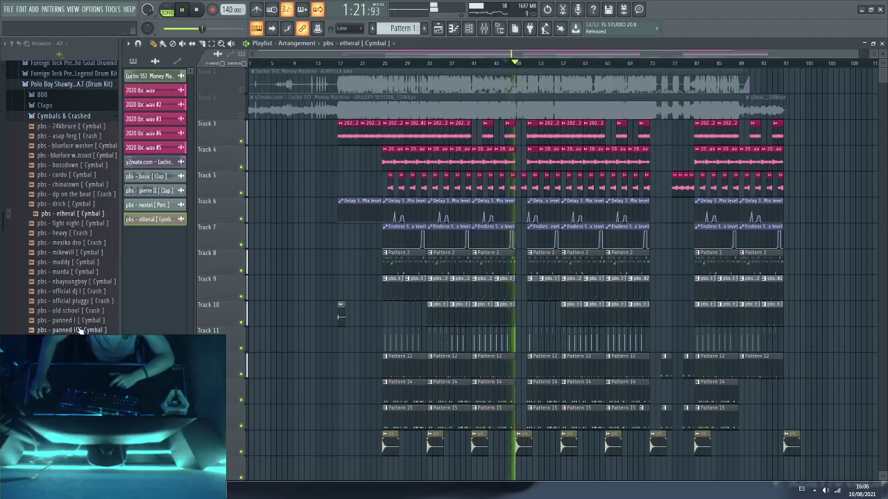
# Step: Place the pbs - west coast [Cymbal] sample on Track 16 at bar 53 and check it in playback and in its channel settings
pyautogui.scroll(-6, 80, 326)
pyautogui.click(92, 273)
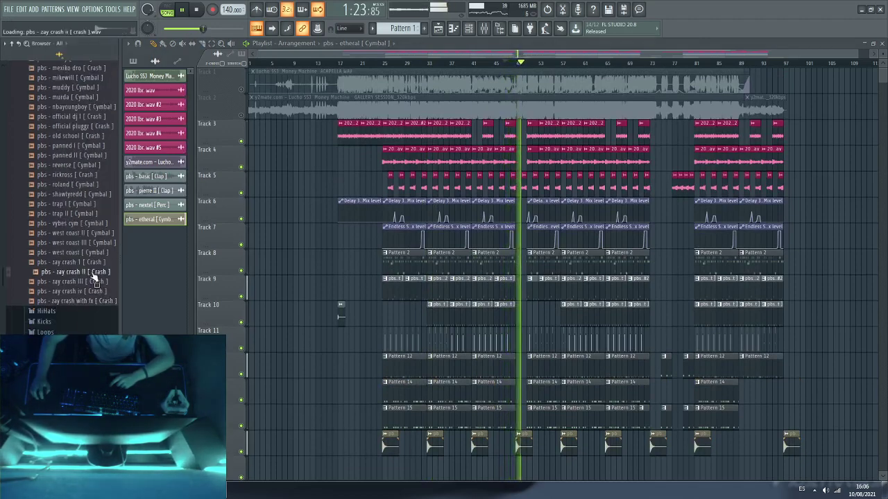
pyautogui.moveTo(97, 253); pyautogui.dragTo(543, 437)
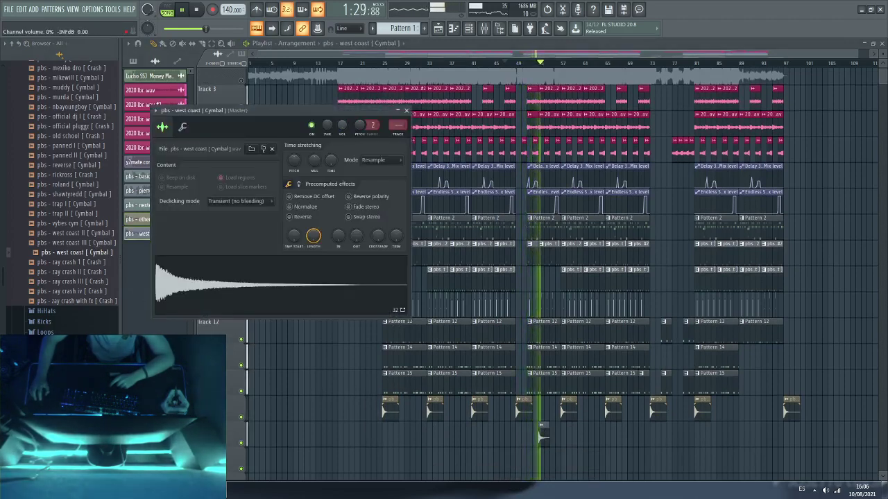
pyautogui.click(528, 64)
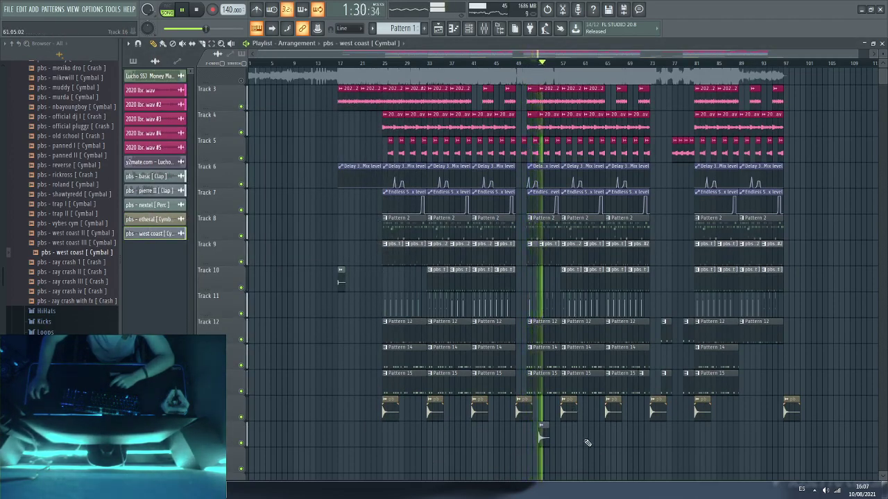
pyautogui.doubleClick(543, 439)
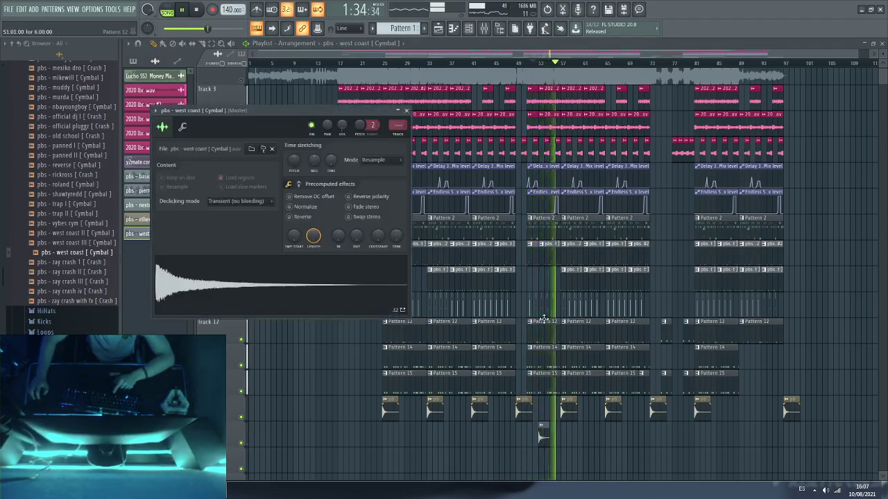
pyautogui.press('Escape')
# Step: Add further west coast cymbal clips on Track 16 at bars 30, 38, 46, 62, 70 and 78
pyautogui.click(590, 436)
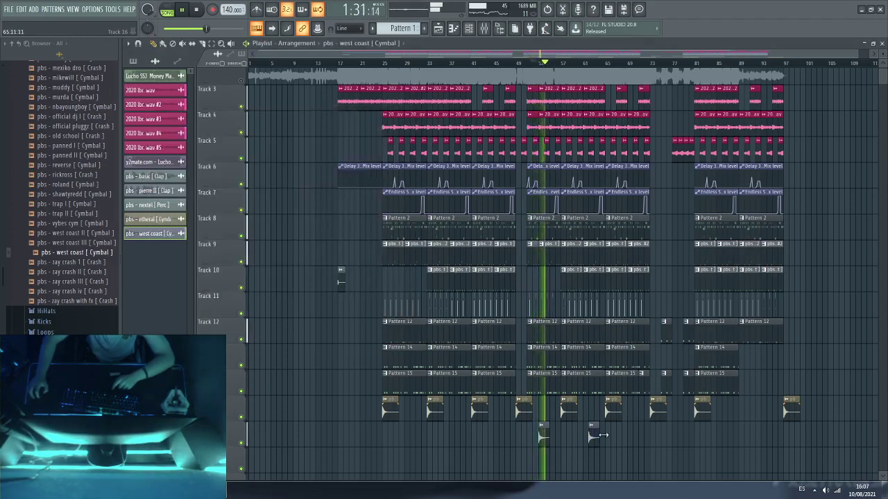
pyautogui.click(635, 438)
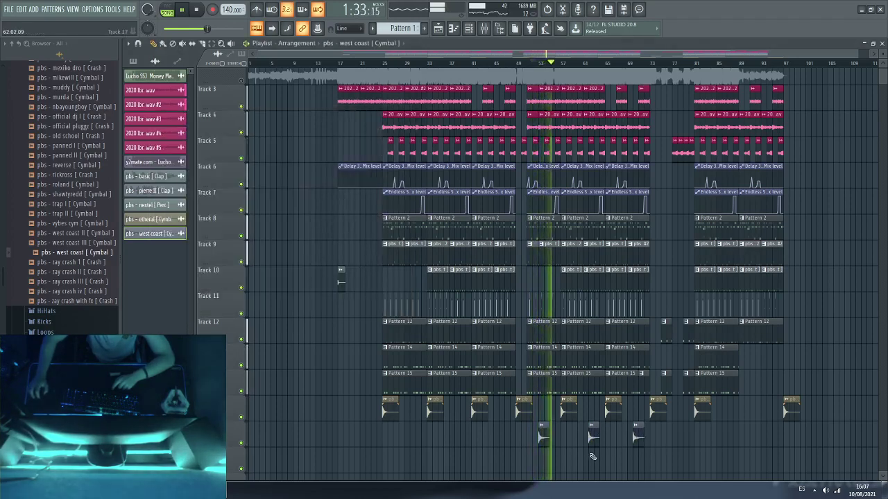
pyautogui.click(457, 442)
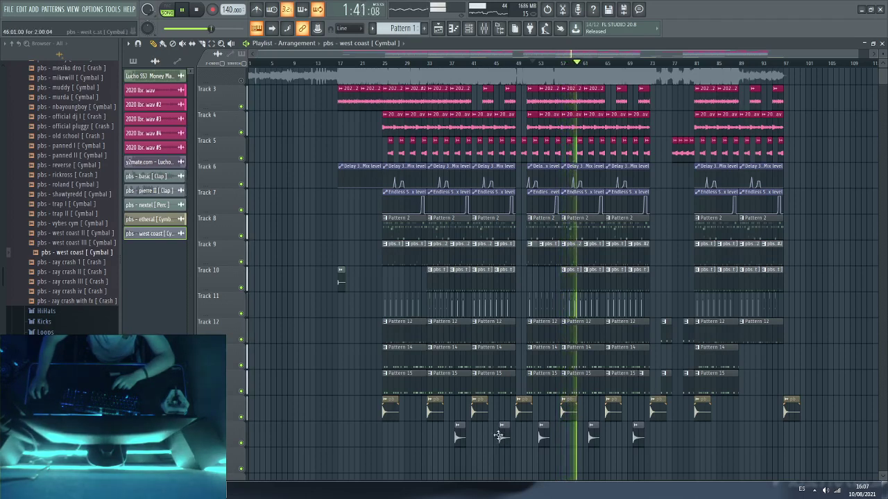
pyautogui.click(415, 438)
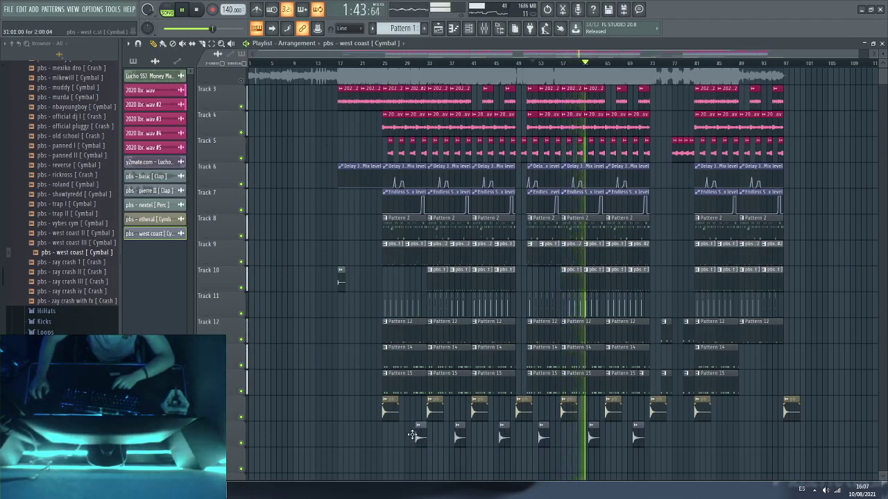
pyautogui.click(683, 438)
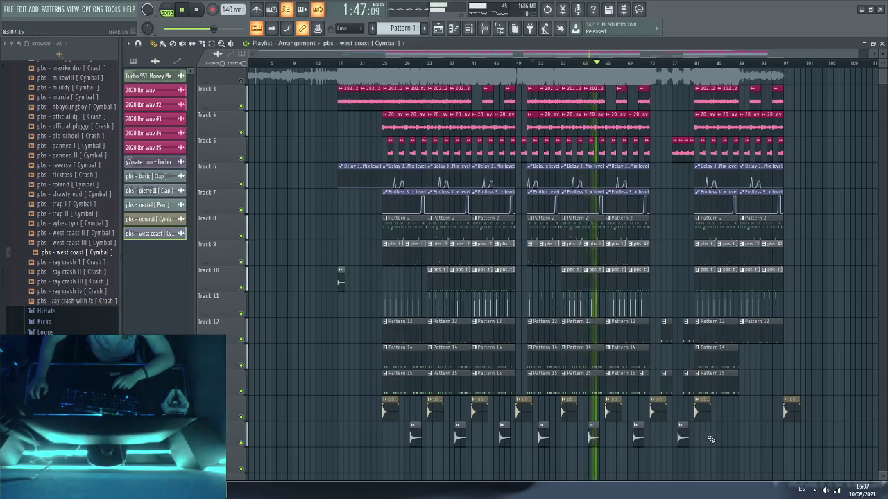
# Step: Add west coast cymbals on Track 16 at bars 86 and 94 and an etheral cymbal on Track 15 at bar 89, and save the project
pyautogui.click(707, 438)
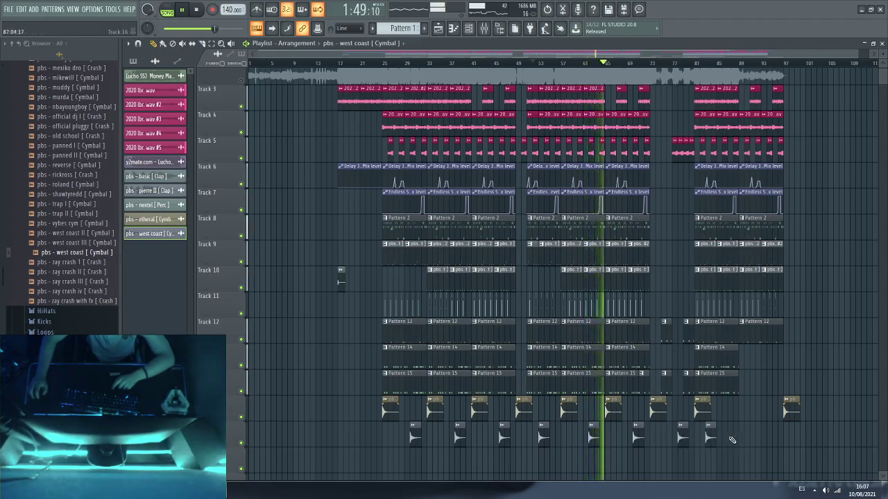
pyautogui.rightClick(712, 441)
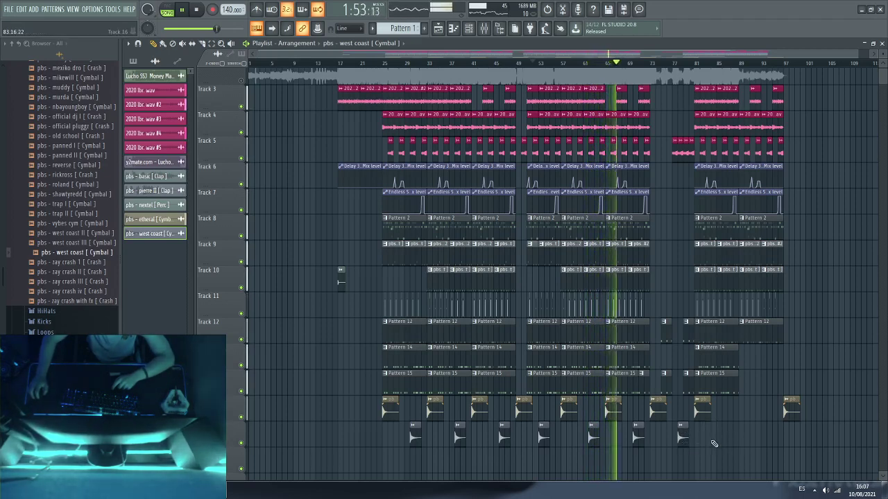
pyautogui.click(724, 437)
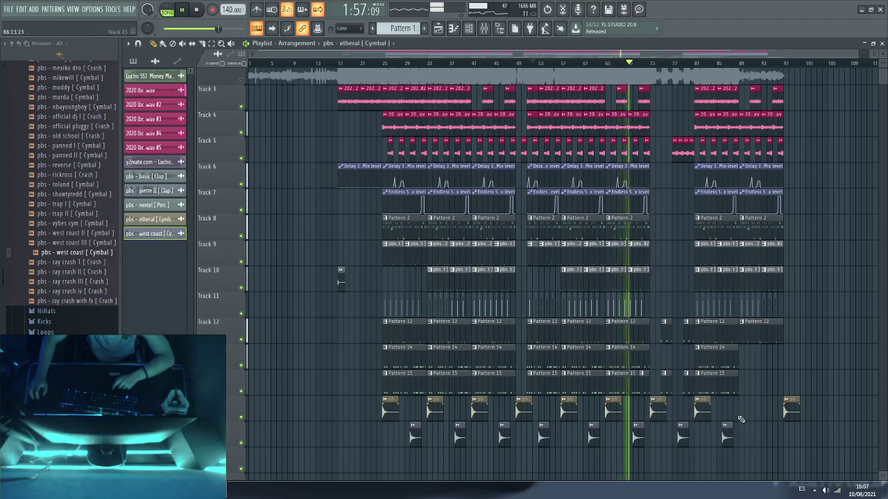
pyautogui.click(740, 409)
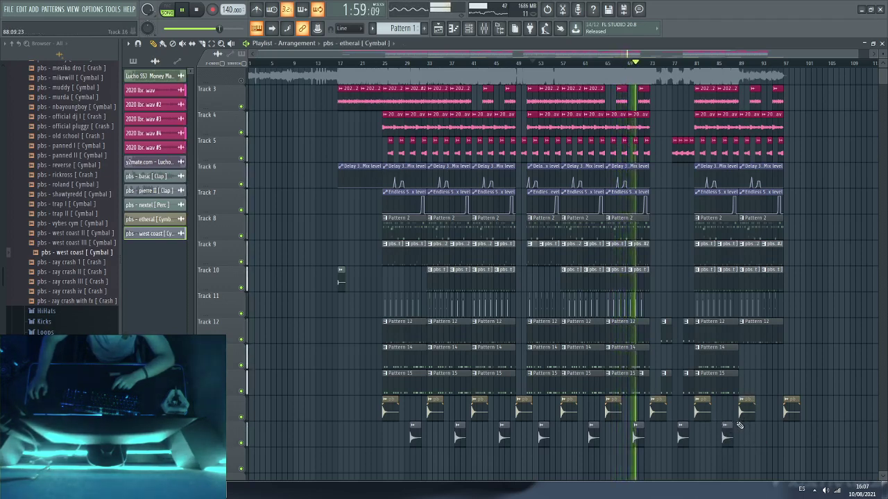
pyautogui.click(728, 432)
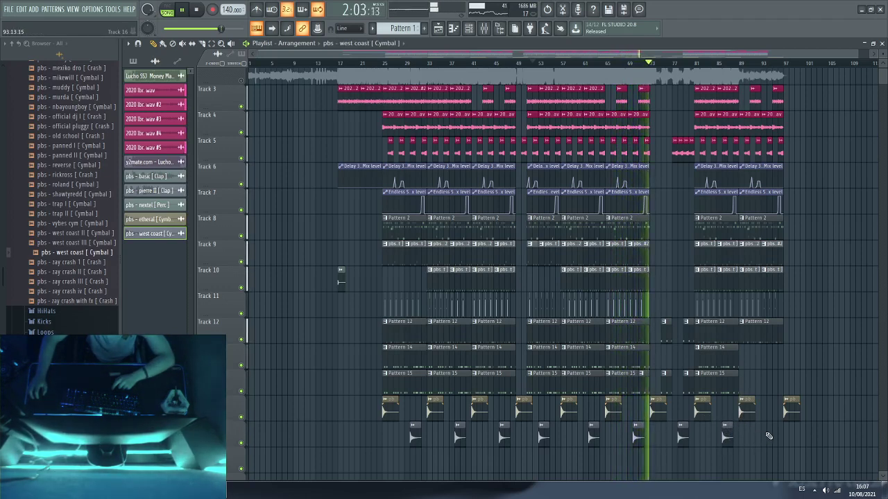
pyautogui.click(768, 435)
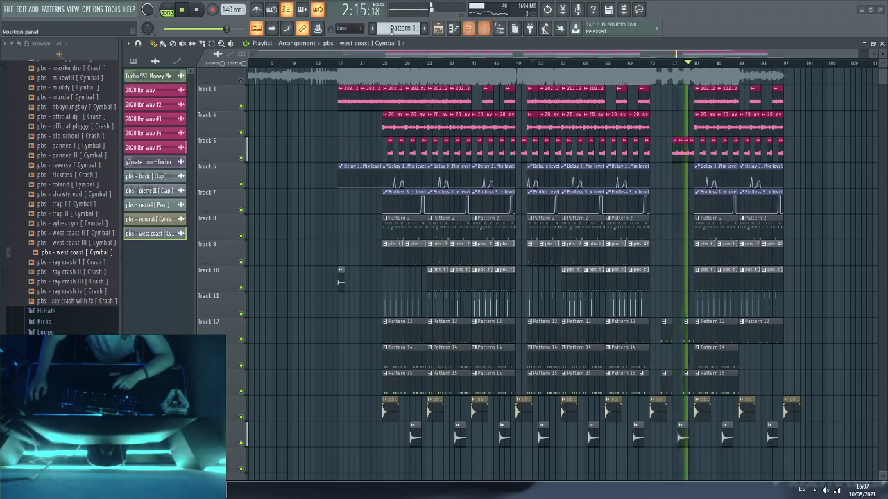
pyautogui.click(9, 9)
pyautogui.click(15, 53)
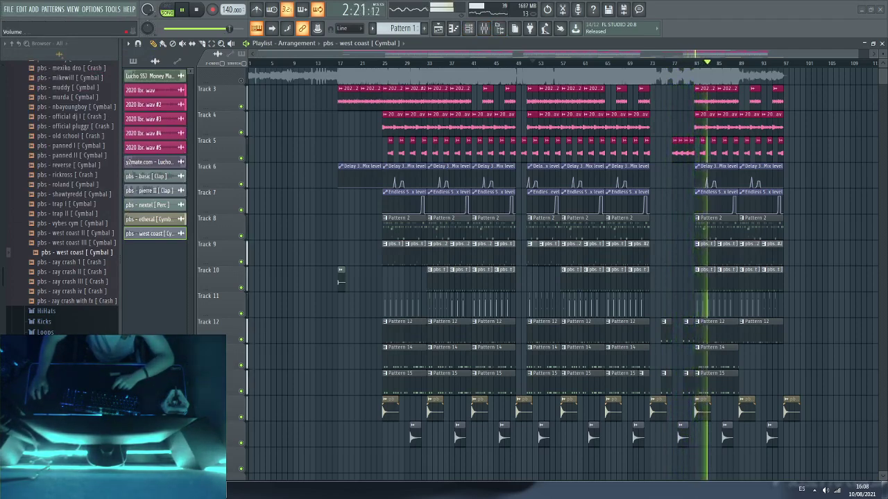
# Step: Thin out the ending by deleting Track 8's clip at bar 89 and Tracks 9 and 10's at bar 93, and shortening the last Pattern 12 to bar 96
pyautogui.moveTo(464, 54); pyautogui.dragTo(595, 66)
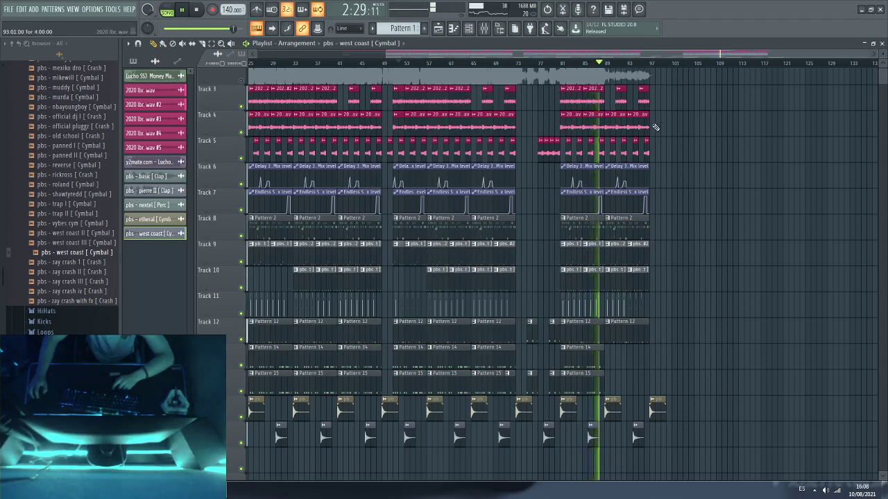
pyautogui.rightClick(640, 233)
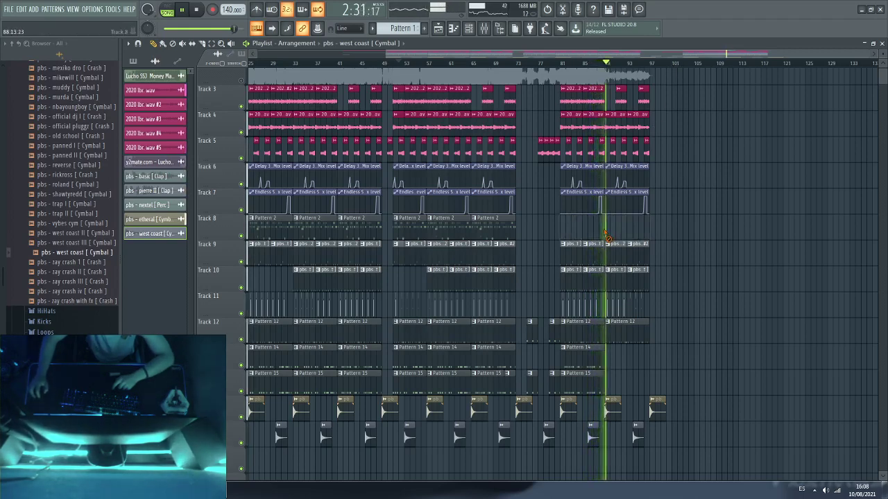
pyautogui.hotkey('ctrl', 'z')
pyautogui.rightClick(641, 231)
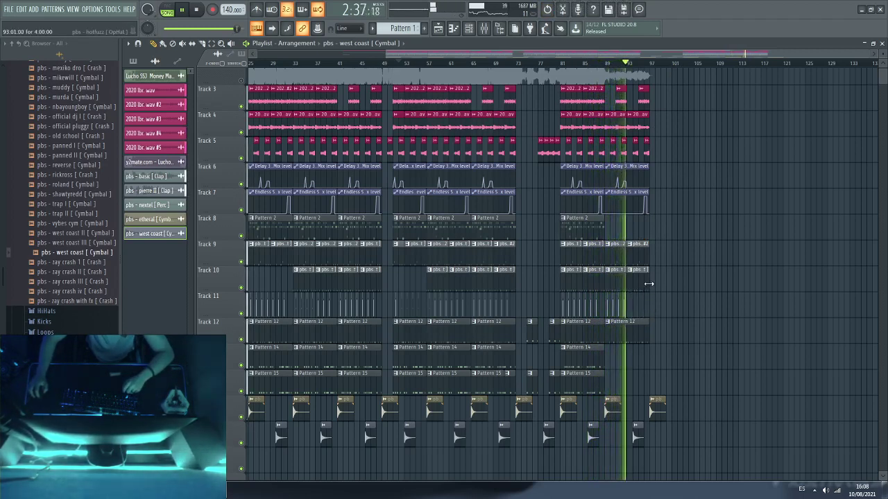
pyautogui.rightClick(643, 253)
pyautogui.rightClick(645, 281)
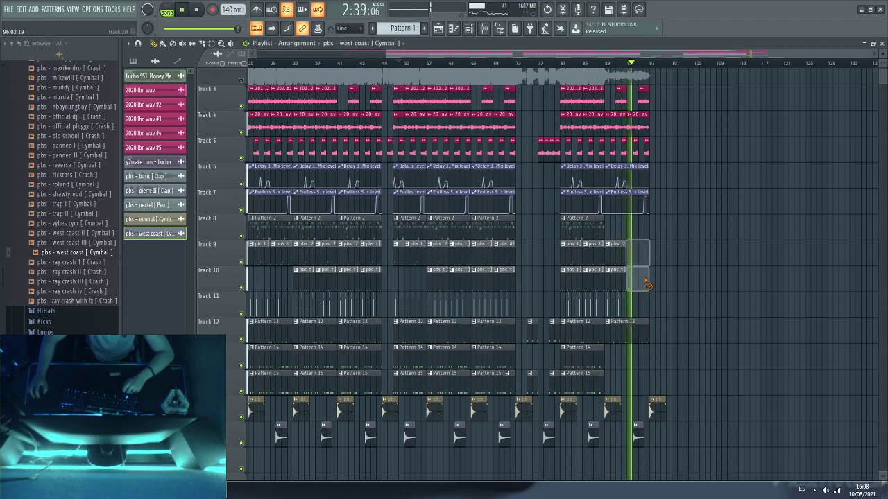
pyautogui.moveTo(649, 334); pyautogui.dragTo(640, 333)
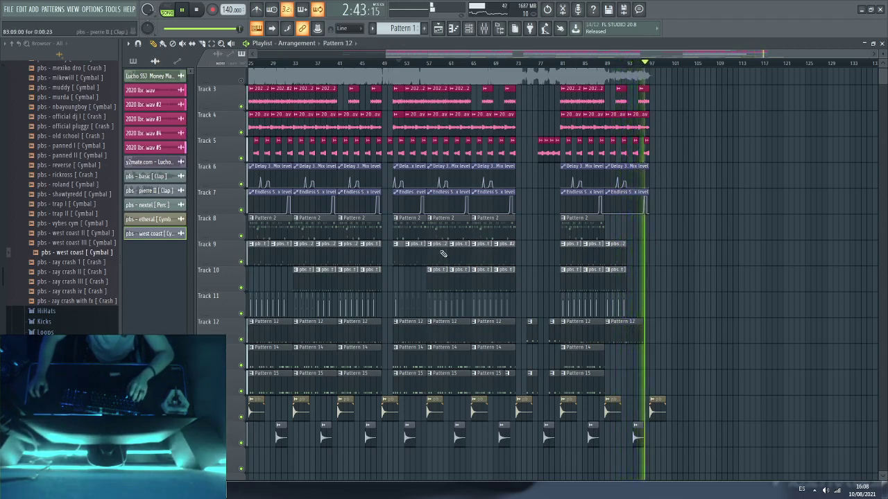
# Step: Remove the final cymbal clips at bars 94 and 97 and save the project over untitled.flp
pyautogui.click(8, 9)
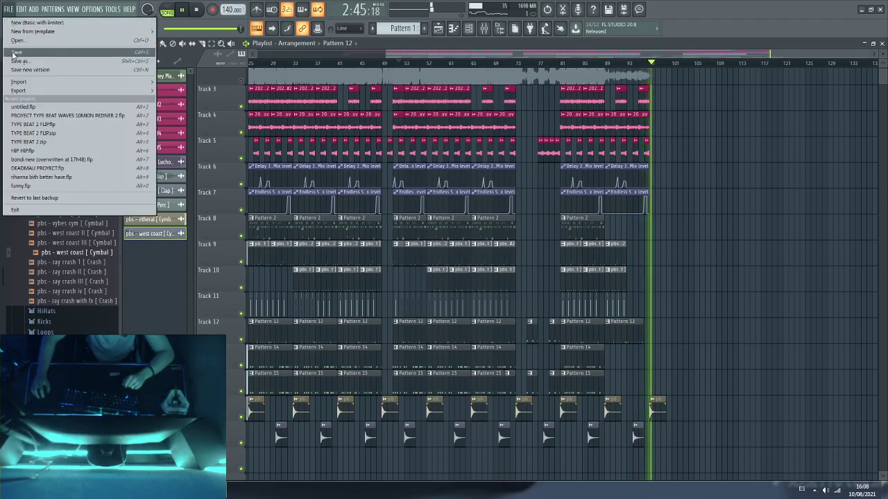
pyautogui.click(661, 215)
pyautogui.rightClick(663, 402)
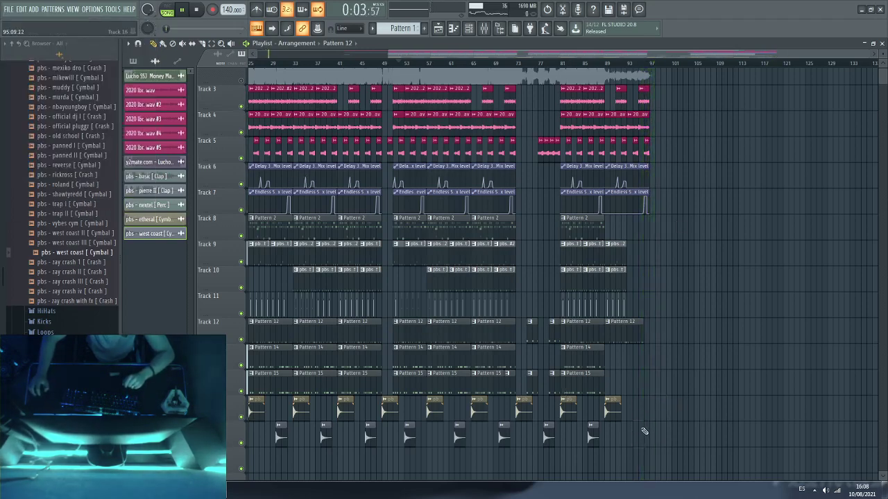
pyautogui.click(9, 9)
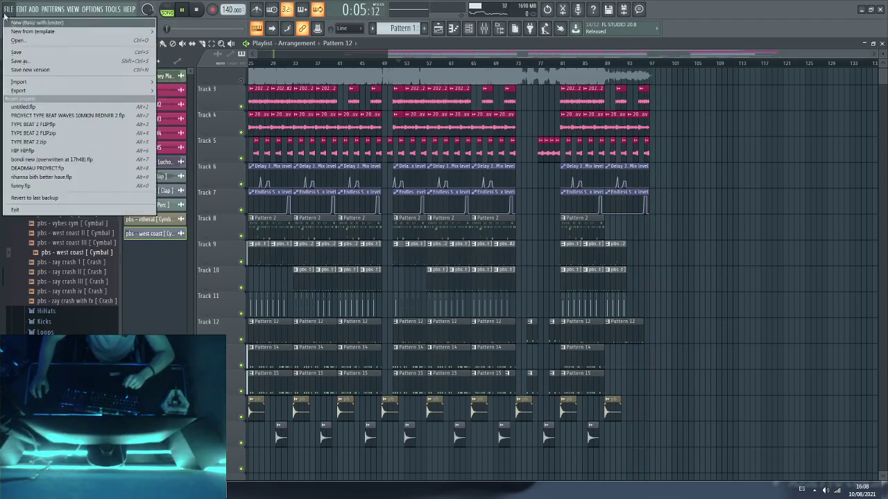
pyautogui.click(21, 53)
pyautogui.click(355, 216)
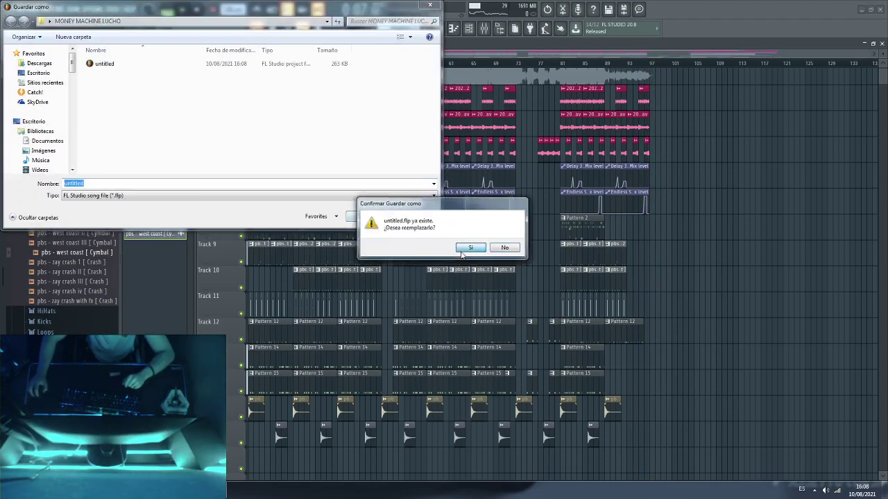
pyautogui.click(473, 246)
# Step: Set the timeline selection from bar 17 to bar 97, deselect the clips and play briefly from bar 25
pyautogui.moveTo(389, 53); pyautogui.dragTo(254, 53)
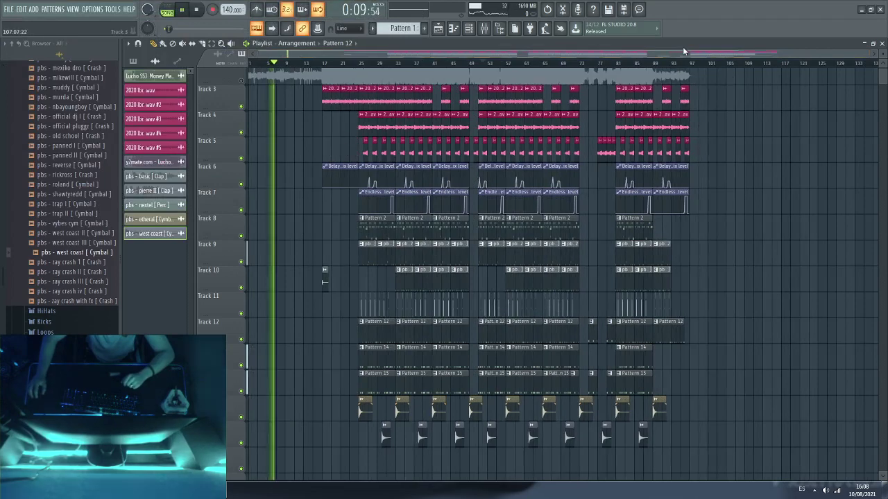
pyautogui.moveTo(689, 64); pyautogui.dragTo(388, 82)
pyautogui.click(323, 77)
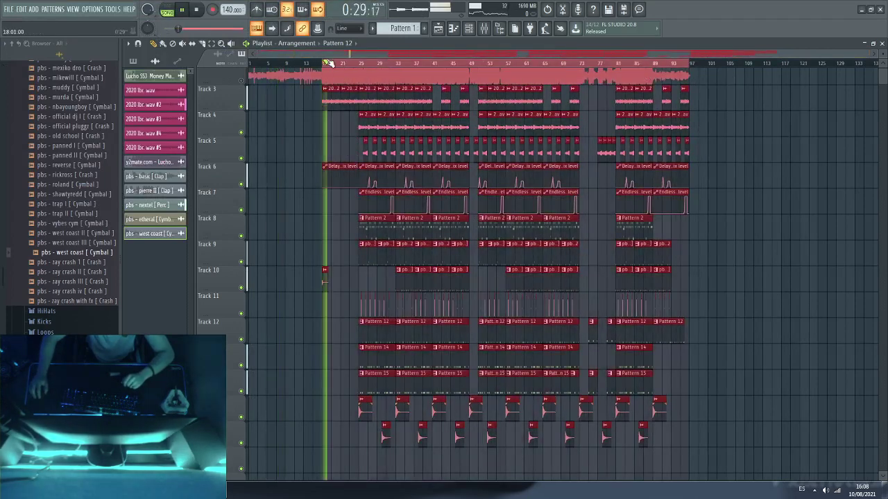
pyautogui.click(752, 248)
pyautogui.rightClick(764, 261)
pyautogui.scroll(2, 763, 267)
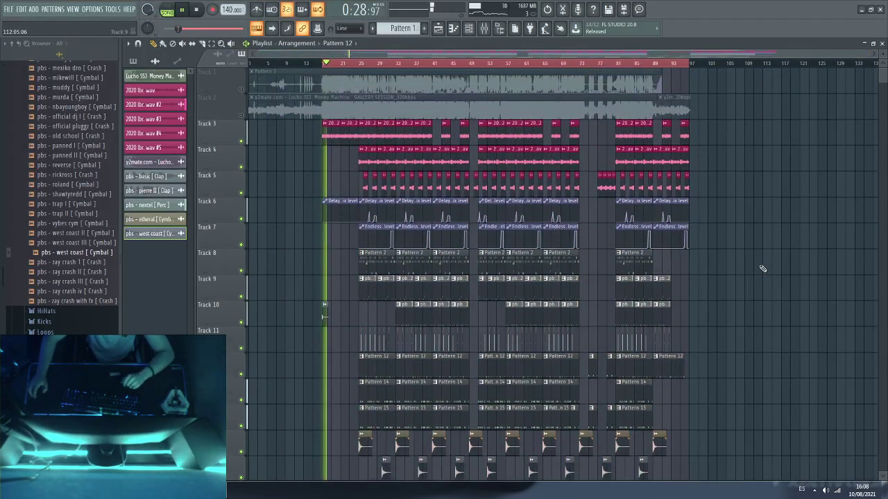
pyautogui.click(360, 63)
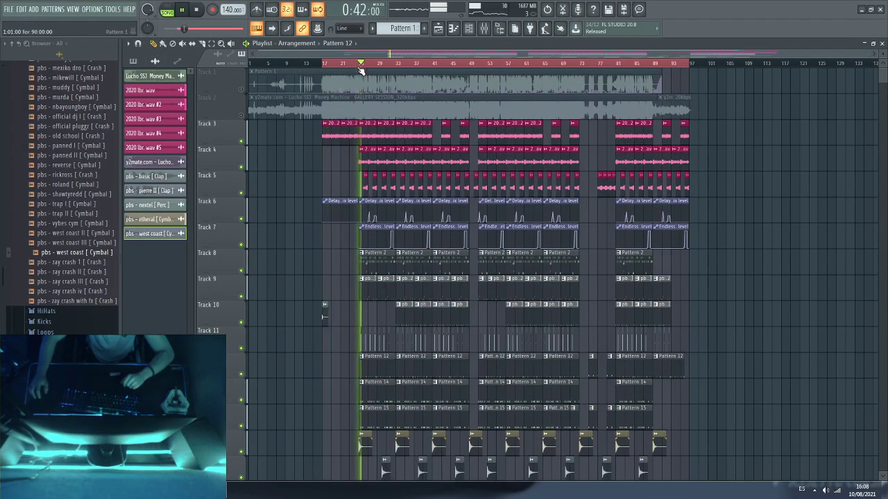
pyautogui.press('space')
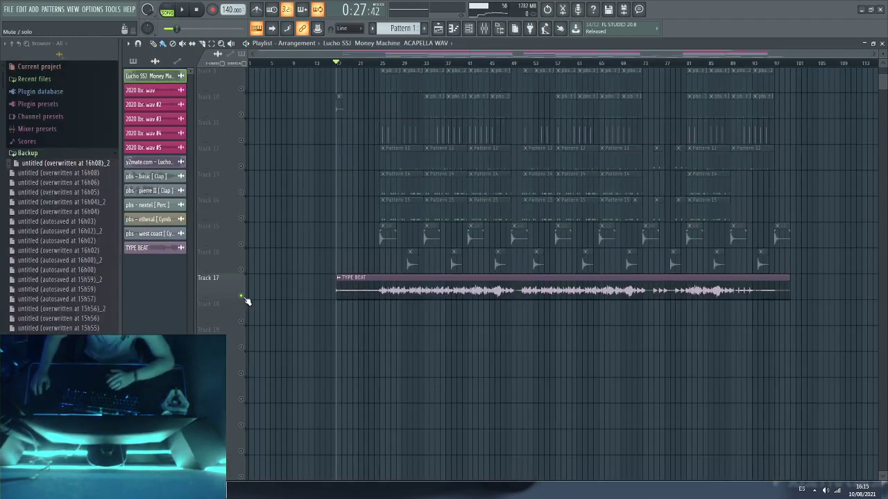
# Step: Play the soloed TYPE BEAT audio on Track 17 and look over the muted arrangement tracks above it
pyautogui.press('space')
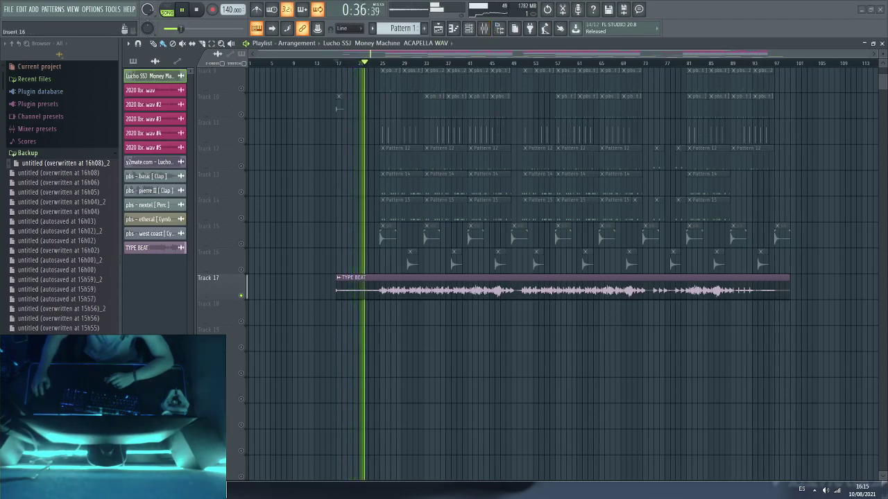
pyautogui.scroll(5, 481, 173)
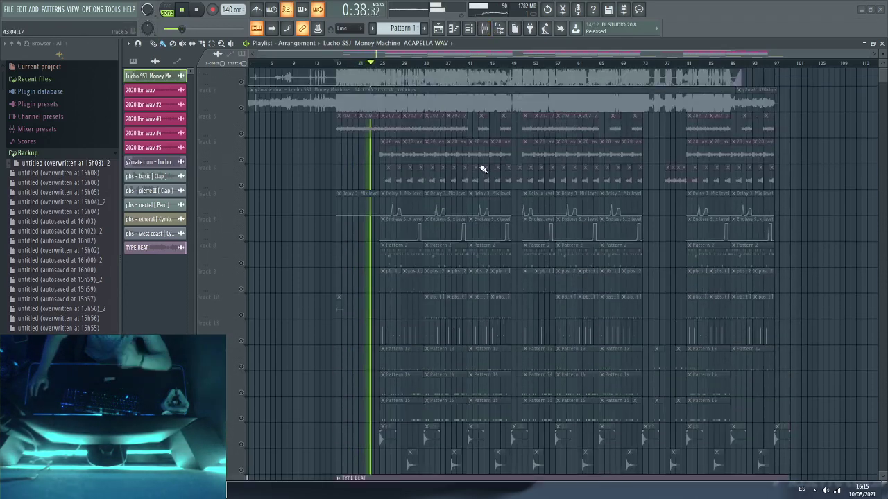
pyautogui.scroll(-3, 587, 294)
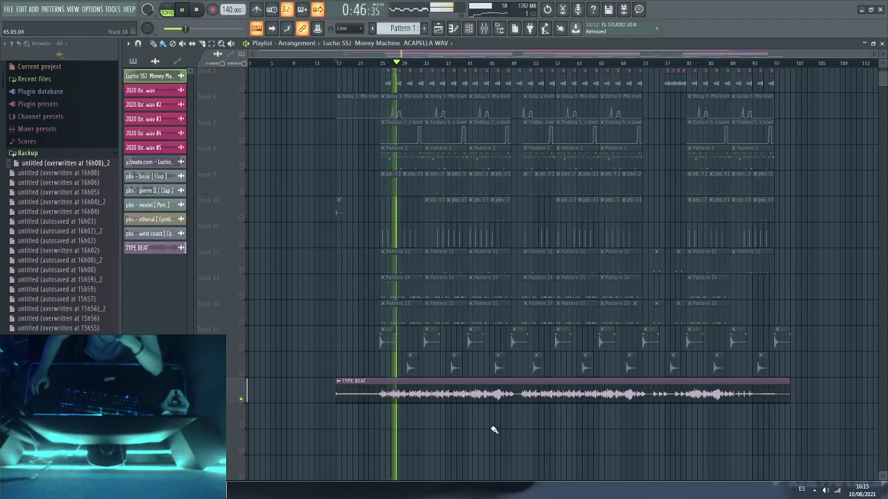
pyautogui.scroll(3, 493, 431)
pyautogui.scroll(1, 342, 424)
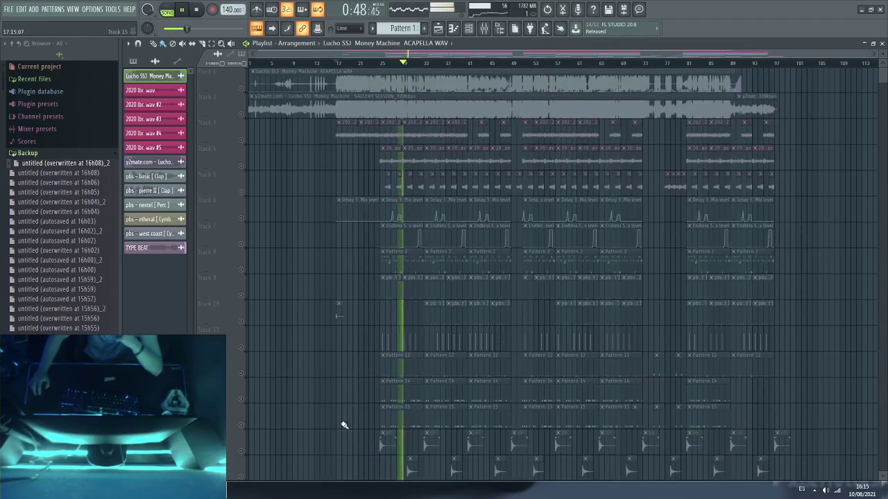
pyautogui.scroll(-3, 342, 423)
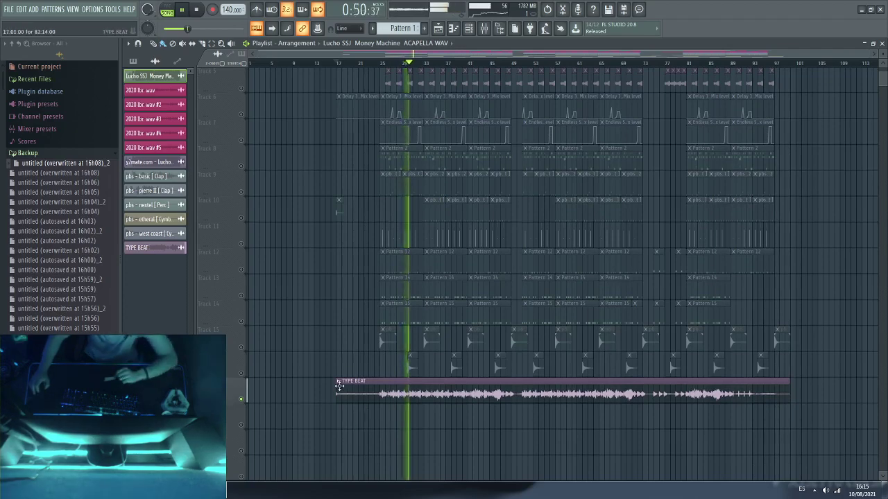
# Step: Unmute Track 1 and move its acapella clip to Track 18, directly below TYPE BEAT and still starting at bar 1
pyautogui.scroll(4, 317, 376)
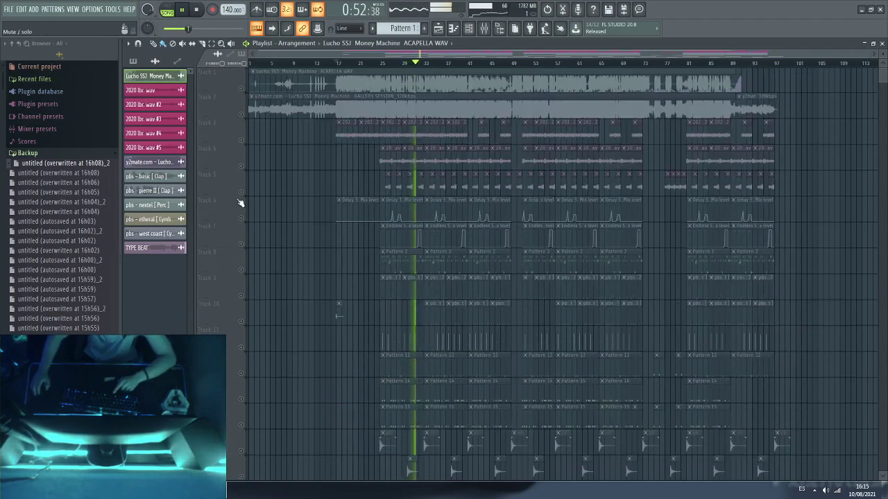
pyautogui.click(242, 88)
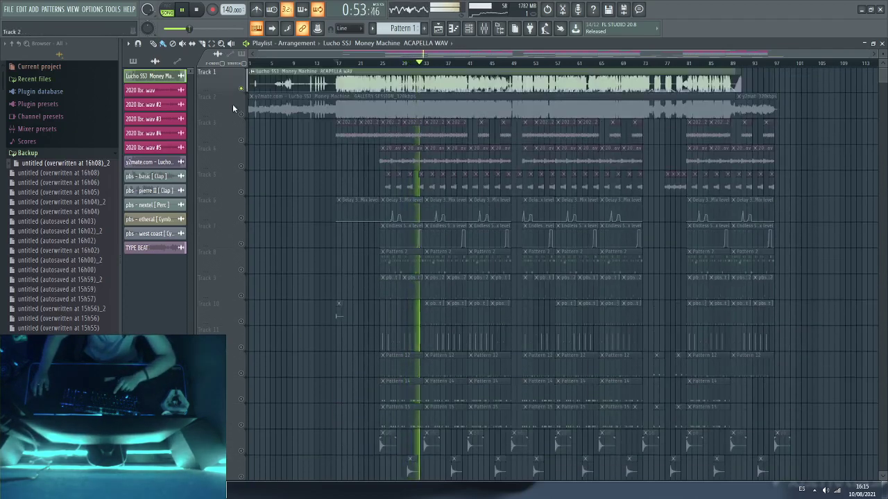
pyautogui.doubleClick(458, 81)
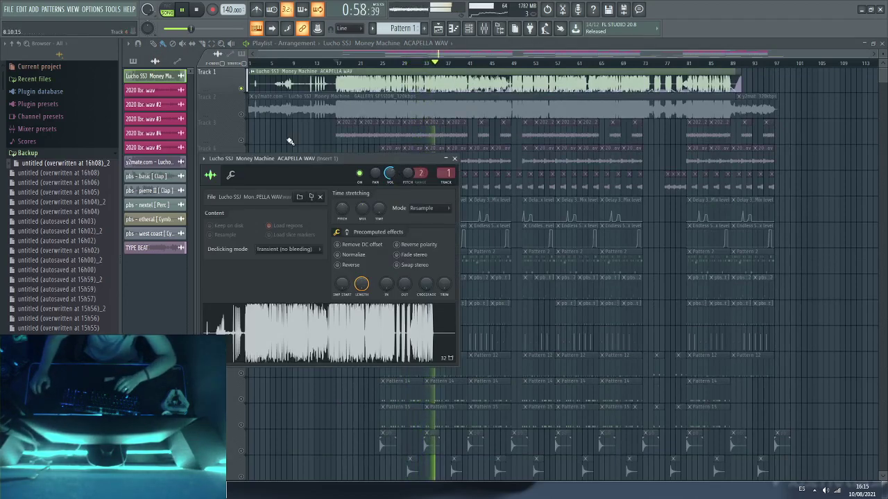
pyautogui.moveTo(349, 86); pyautogui.dragTo(245, 348)
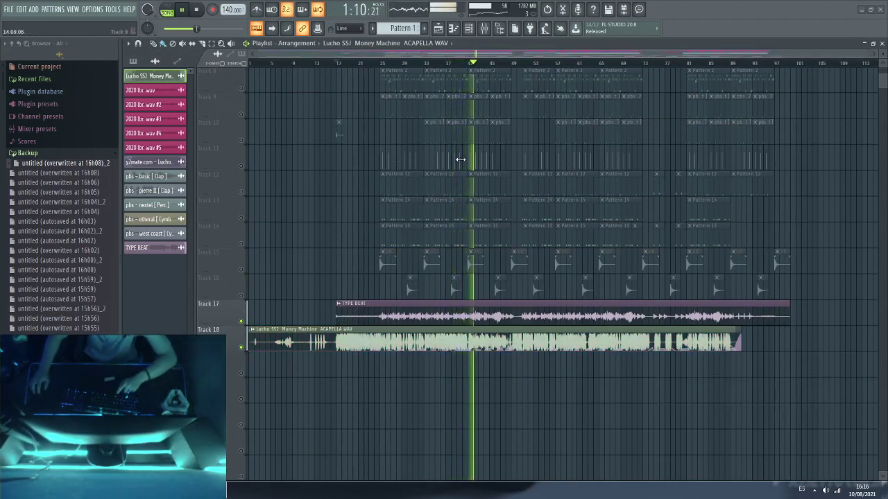
# Step: Set the time stretching mode to Stretch for both the TYPE BEAT and acapella audio clips
pyautogui.doubleClick(348, 313)
pyautogui.click(421, 220)
pyautogui.click(437, 247)
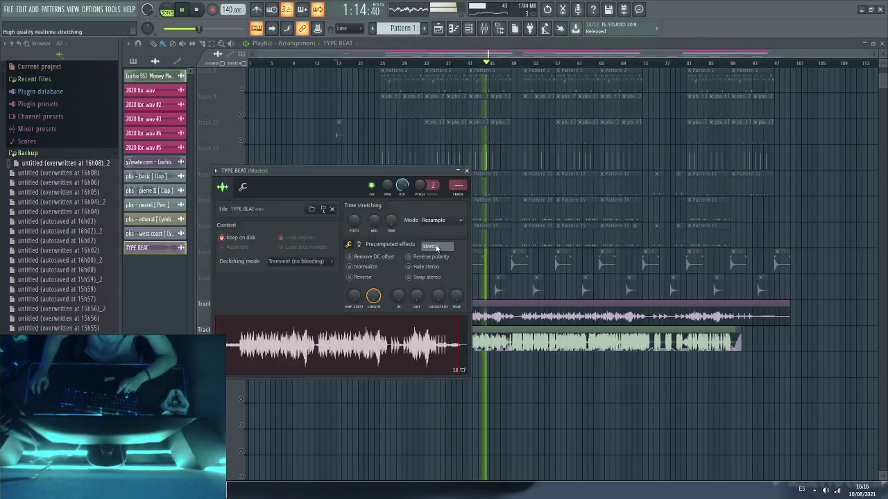
pyautogui.doubleClick(475, 333)
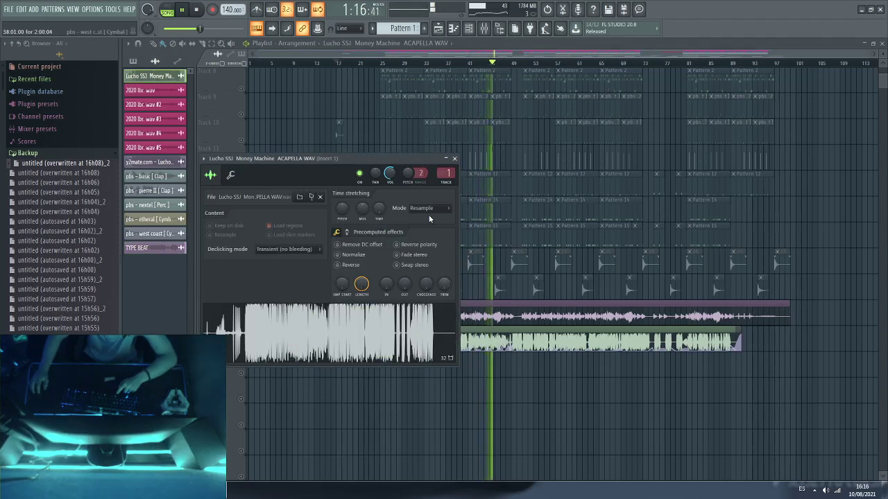
pyautogui.click(429, 219)
pyautogui.click(437, 247)
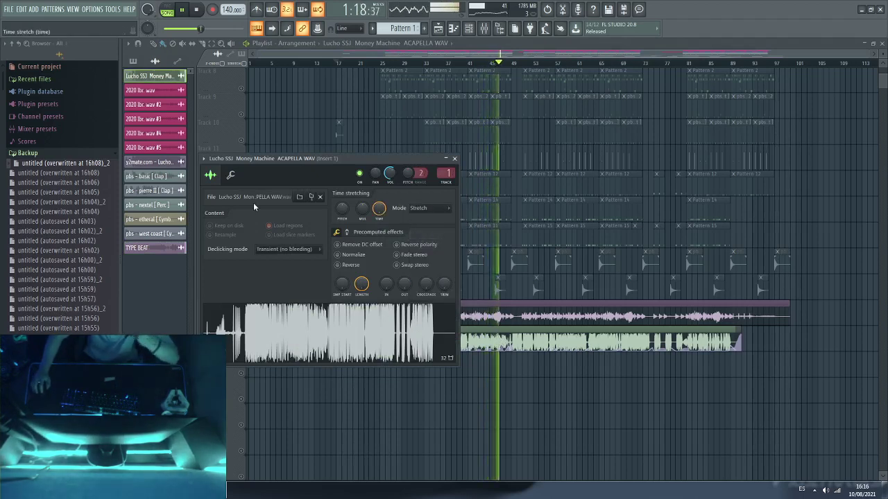
# Step: Try root note E5 on both the acapella and TYPE BEAT channels and replay the two tracks together
pyautogui.click(231, 175)
pyautogui.press('space')
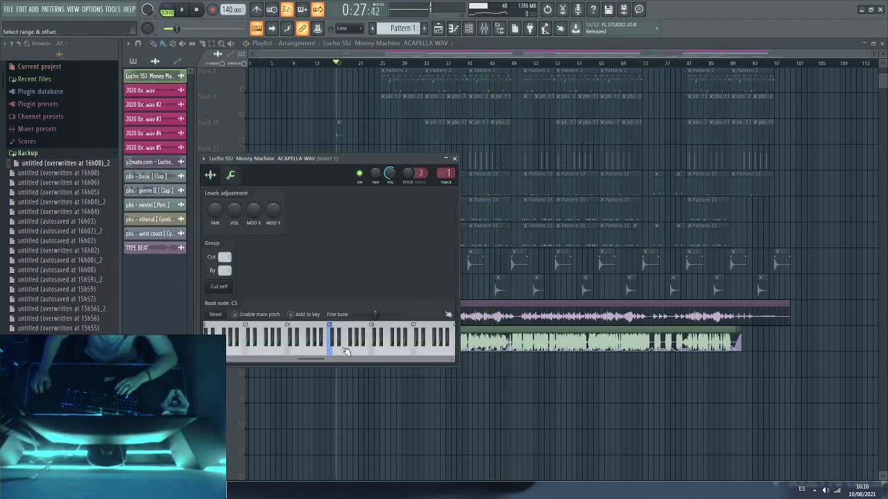
pyautogui.doubleClick(509, 313)
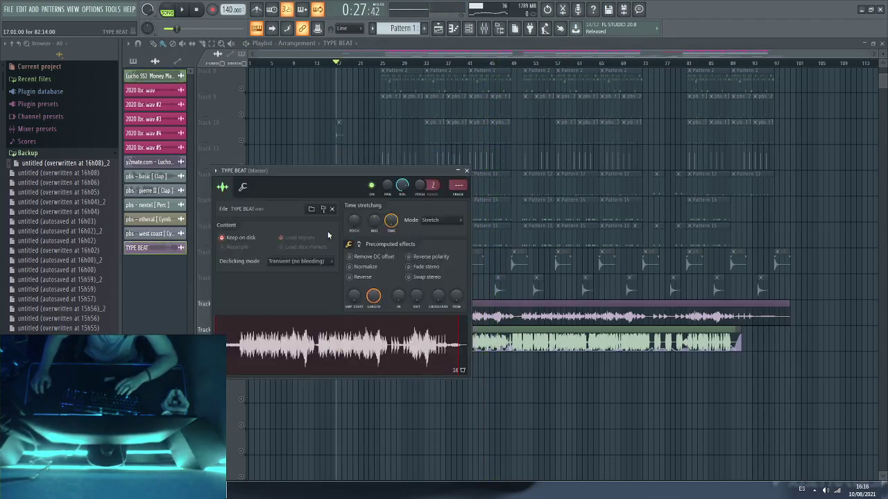
pyautogui.click(244, 187)
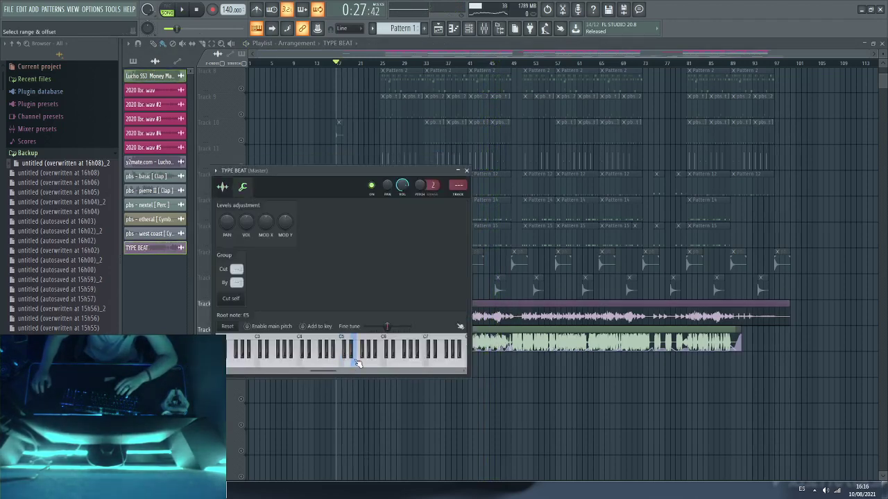
pyautogui.press('space')
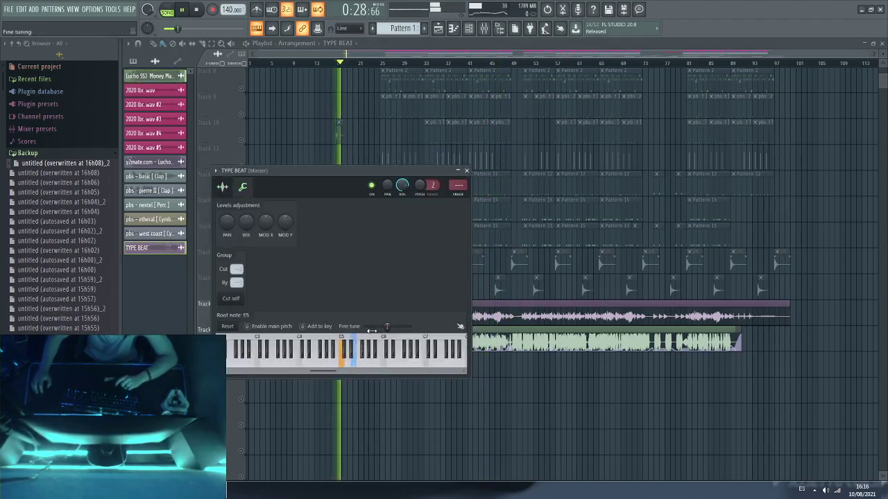
pyautogui.click(584, 442)
pyautogui.rightClick(602, 453)
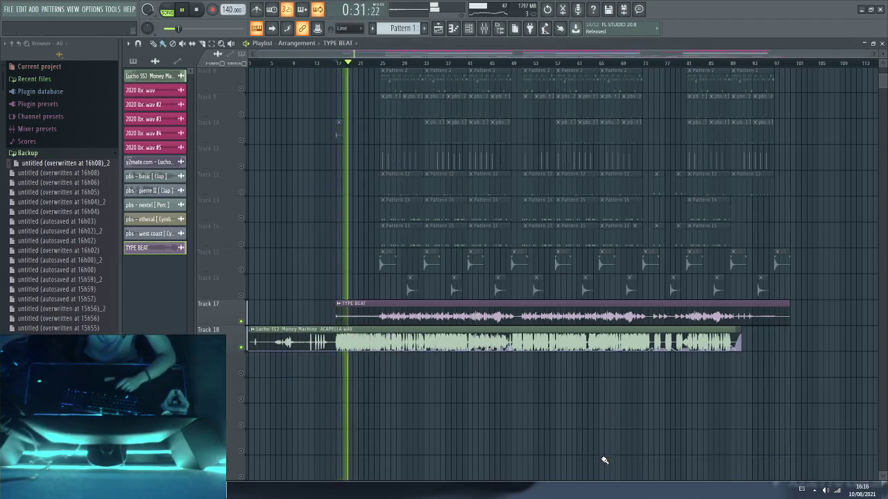
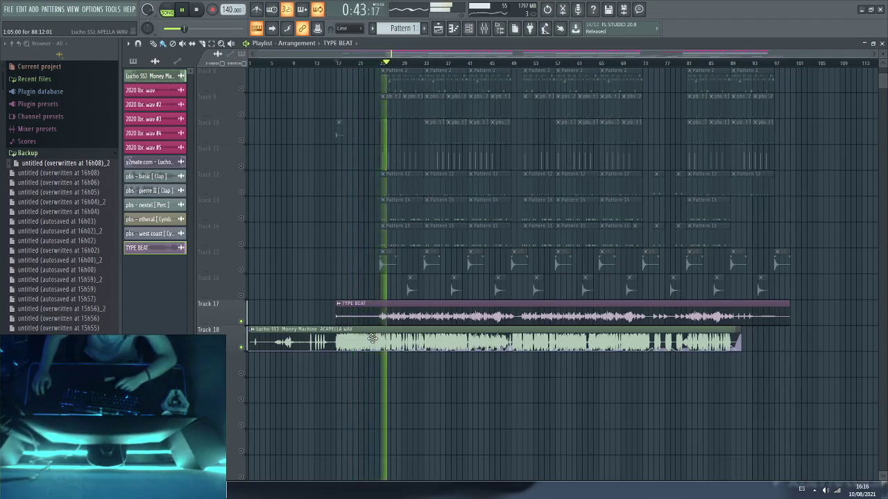
# Step: Change the root note of both the acapella and TYPE BEAT channels to D5 during playback
pyautogui.doubleClick(372, 340)
pyautogui.click(232, 176)
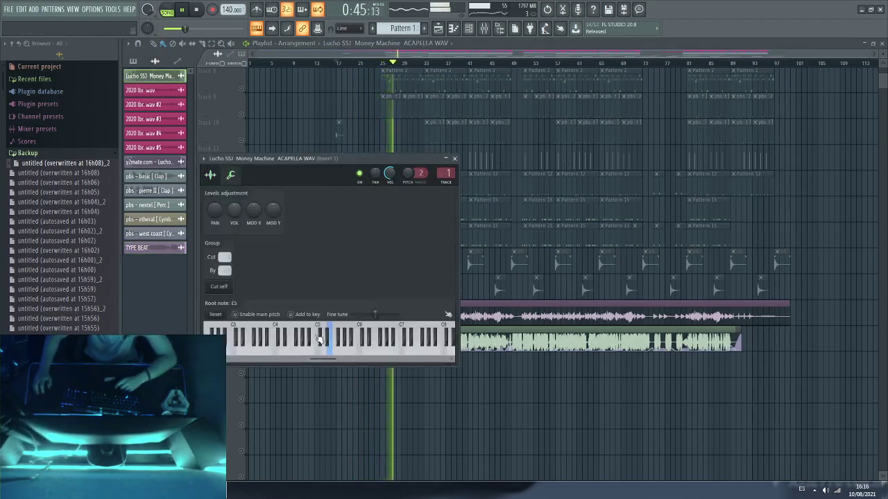
pyautogui.doubleClick(484, 319)
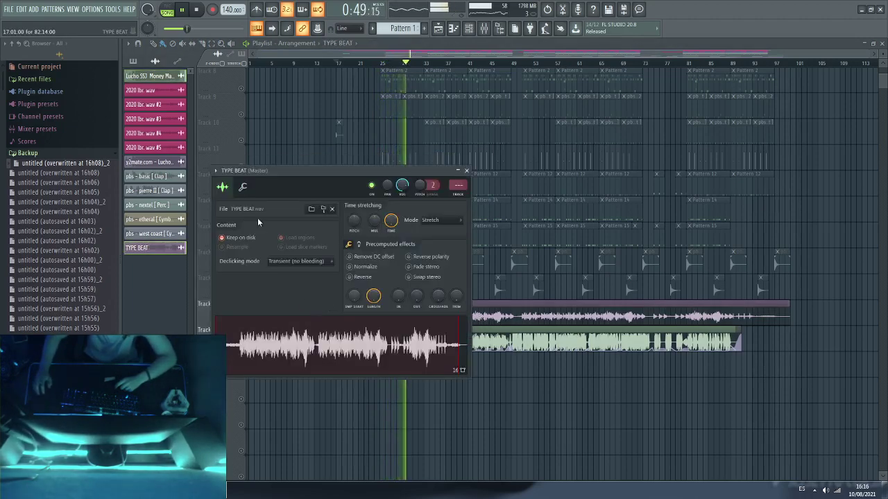
pyautogui.click(242, 187)
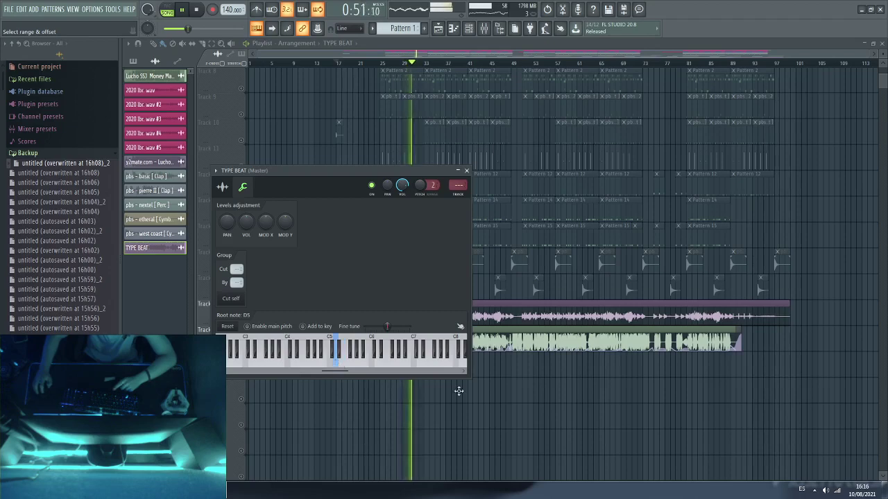
pyautogui.click(545, 415)
pyautogui.rightClick(593, 416)
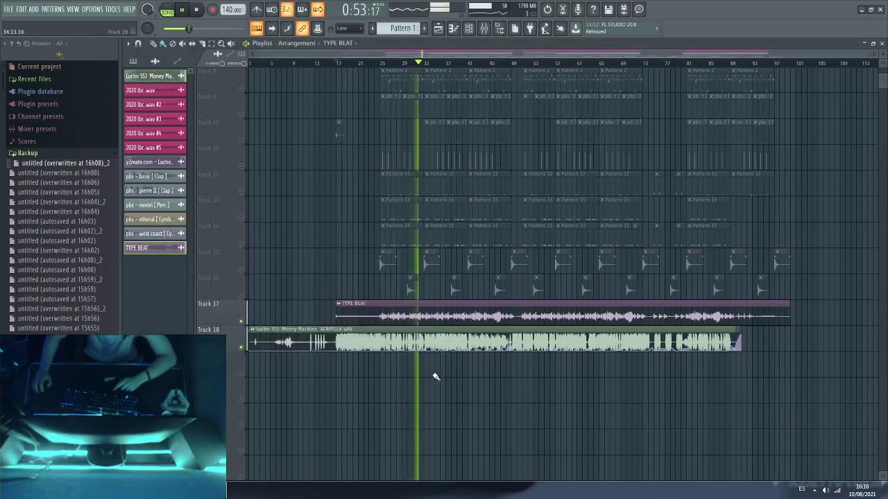
# Step: Adjust the acapella's channel volume during playback and clear any stray clip from the empty tracks below
pyautogui.doubleClick(430, 341)
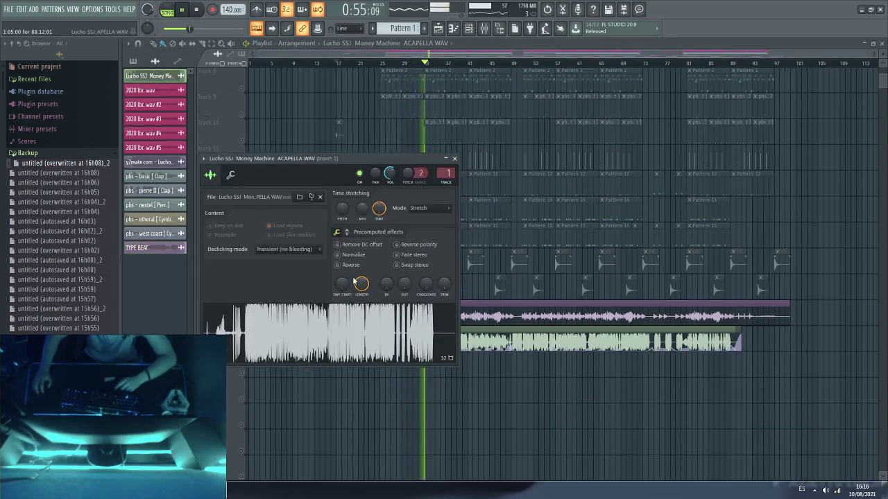
pyautogui.moveTo(392, 179); pyautogui.dragTo(392, 182)
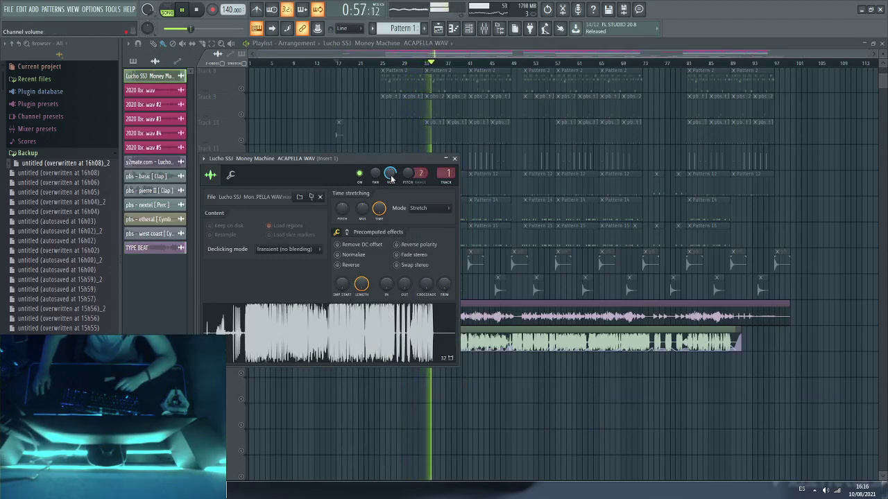
pyautogui.click(523, 414)
pyautogui.rightClick(534, 419)
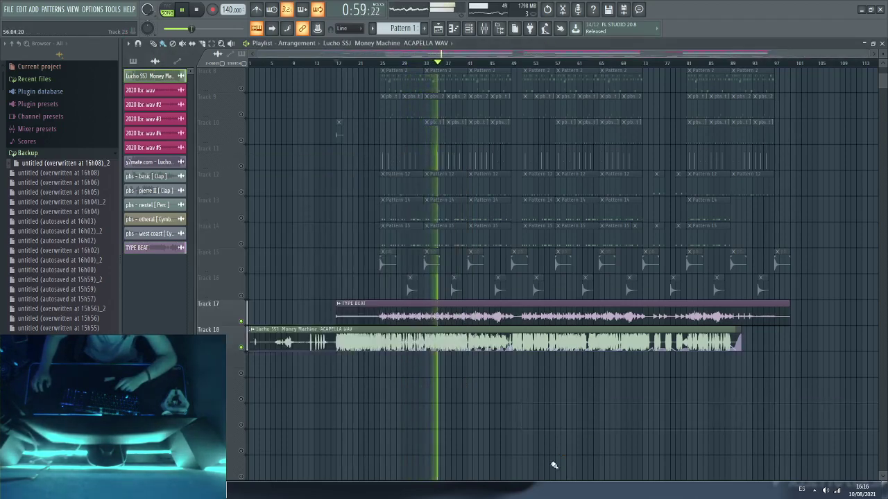
pyautogui.click(543, 442)
pyautogui.press('Delete')
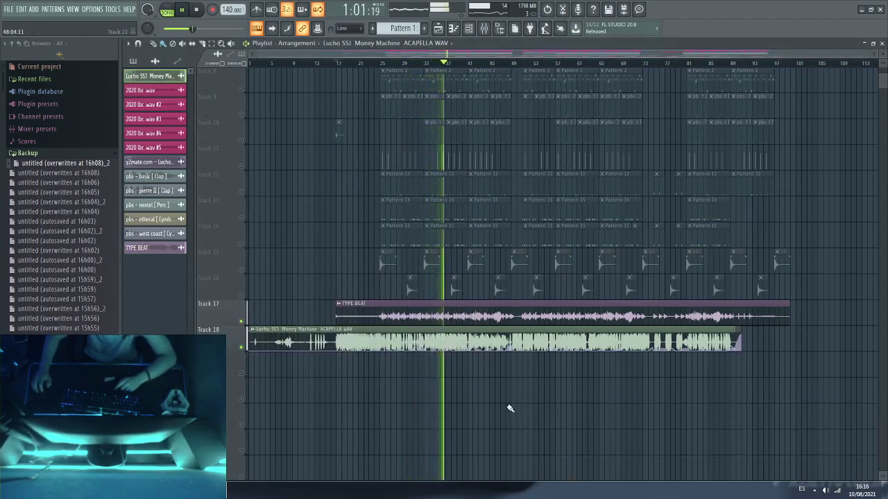
# Step: Set the acapella's root note to C5 and open the root note setting of TYPE BEAT
pyautogui.doubleClick(426, 335)
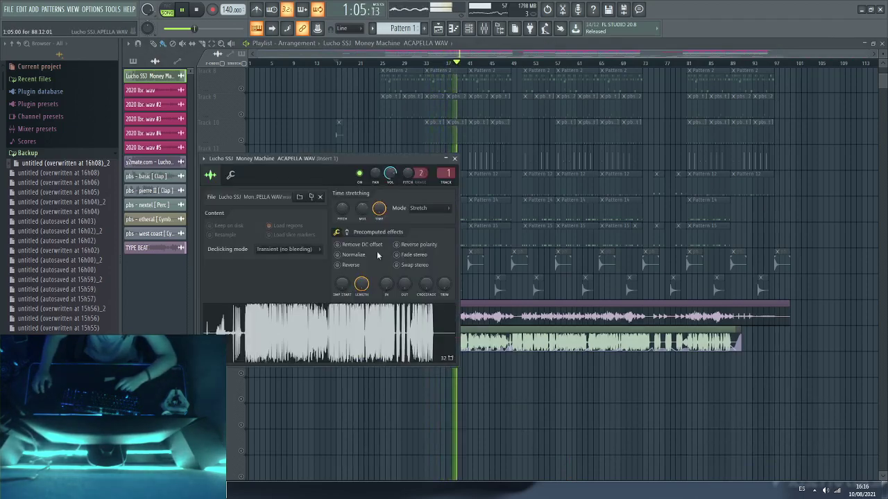
pyautogui.click(232, 175)
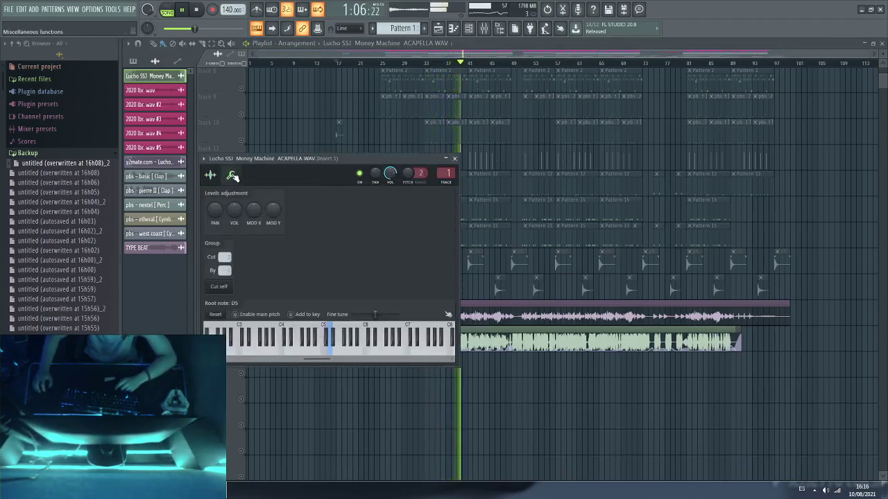
pyautogui.click(343, 353)
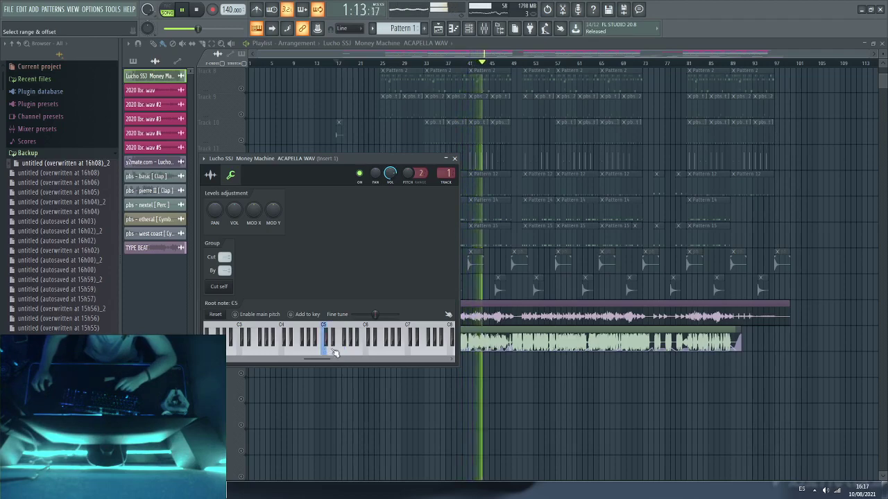
pyautogui.click(475, 312)
pyautogui.click(242, 186)
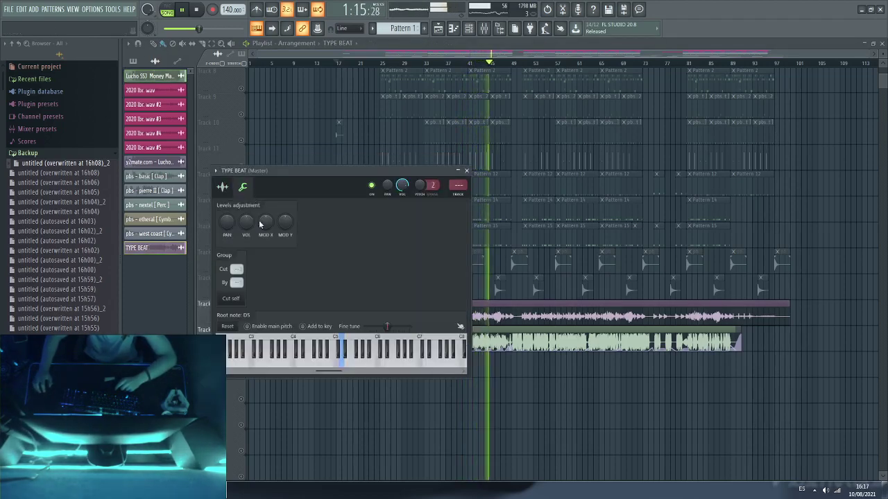
pyautogui.click(541, 393)
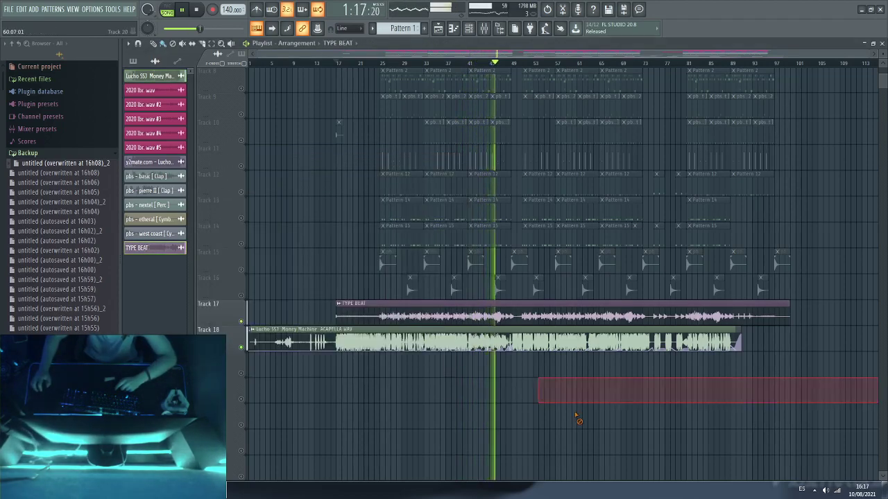
# Step: Try acapella channel volumes of 54% and 57%, readjust the level by ear and close the channel settings
pyautogui.doubleClick(393, 342)
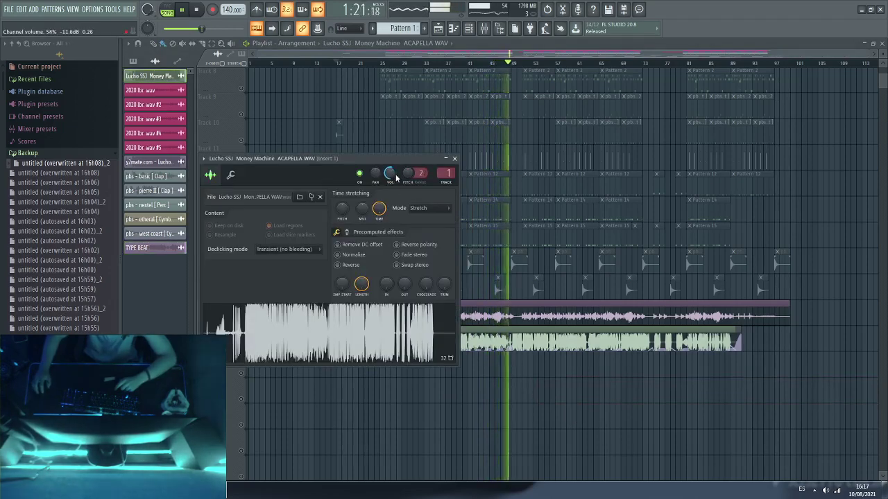
pyautogui.click(454, 158)
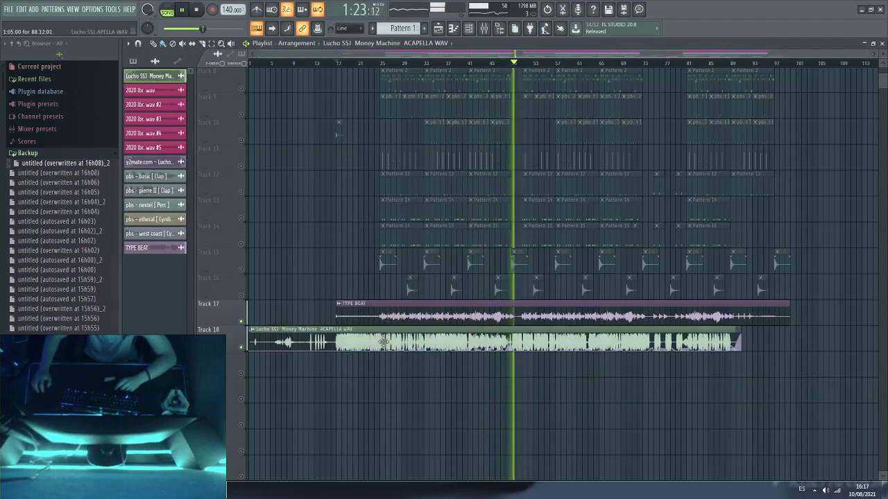
pyautogui.doubleClick(392, 328)
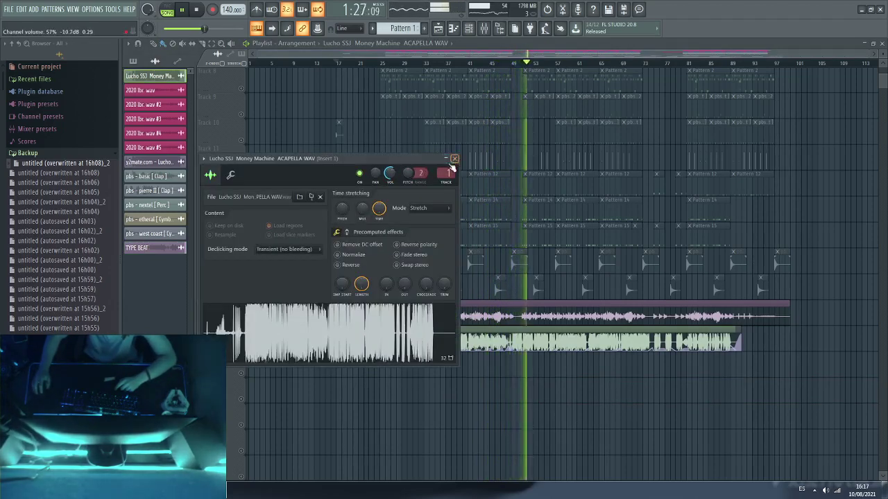
pyautogui.moveTo(390, 176); pyautogui.dragTo(391, 174)
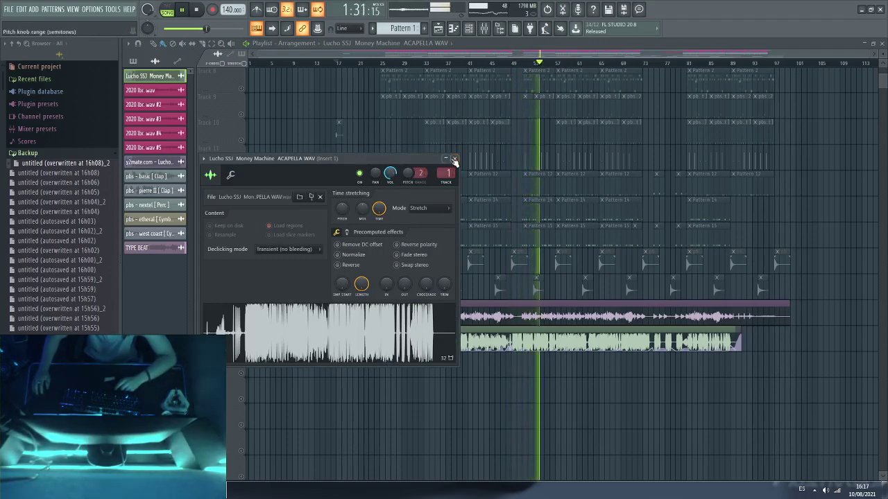
pyautogui.click(454, 159)
# Step: Adjust TYPE BEAT's channel volume against the acapella and close its channel settings
pyautogui.doubleClick(369, 318)
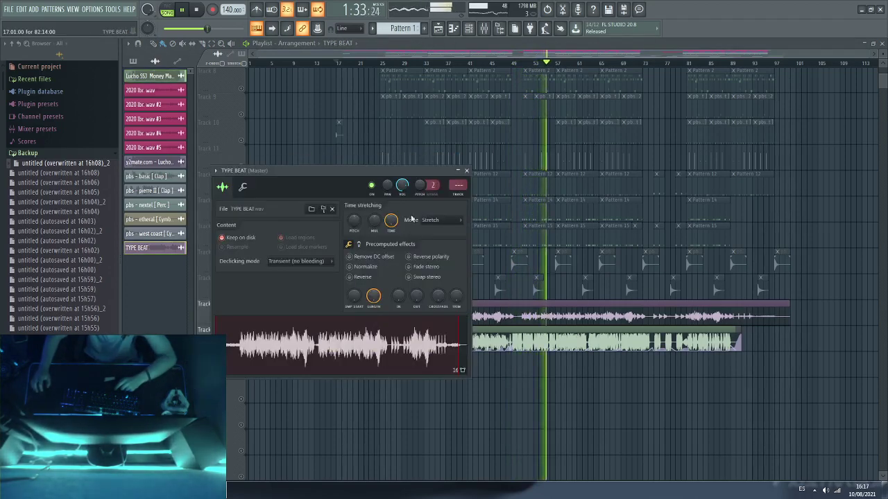
pyautogui.moveTo(403, 183); pyautogui.dragTo(390, 181)
pyautogui.click(466, 170)
# Step: Set the acapella's channel volume to 56% and replay the mix from bar 25
pyautogui.doubleClick(383, 339)
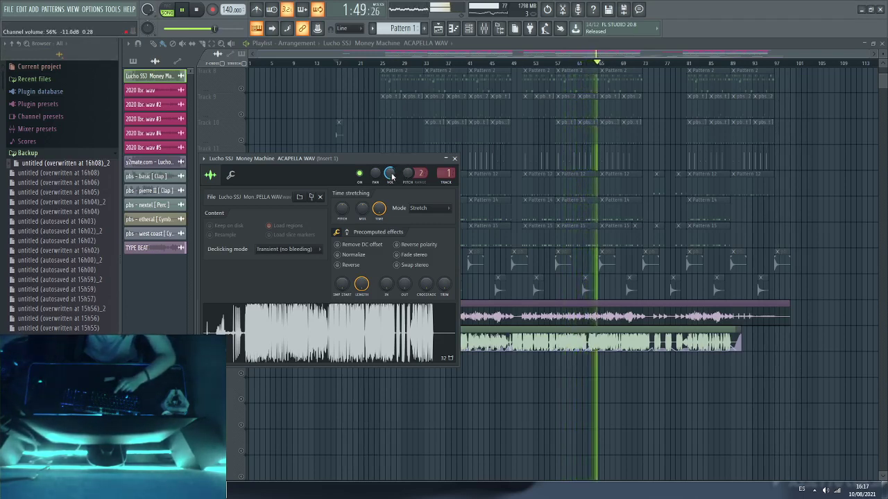
pyautogui.press('space')
pyautogui.press('space')
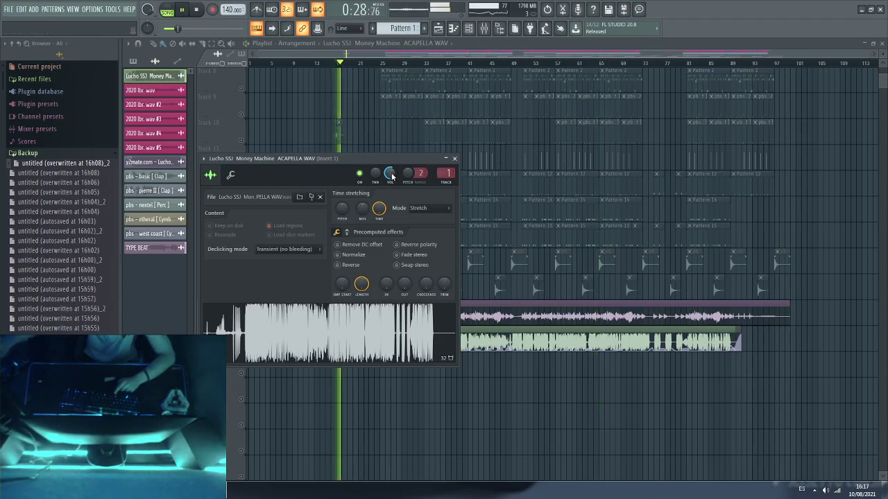
pyautogui.click(205, 132)
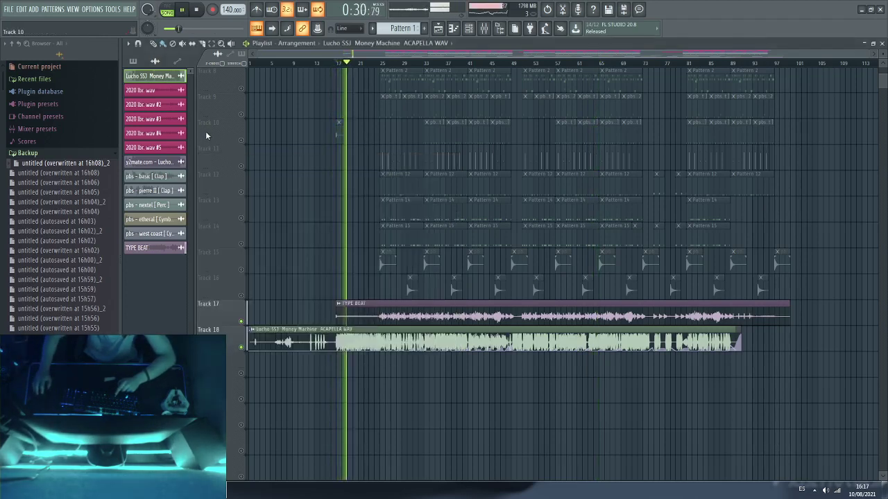
pyautogui.click(381, 63)
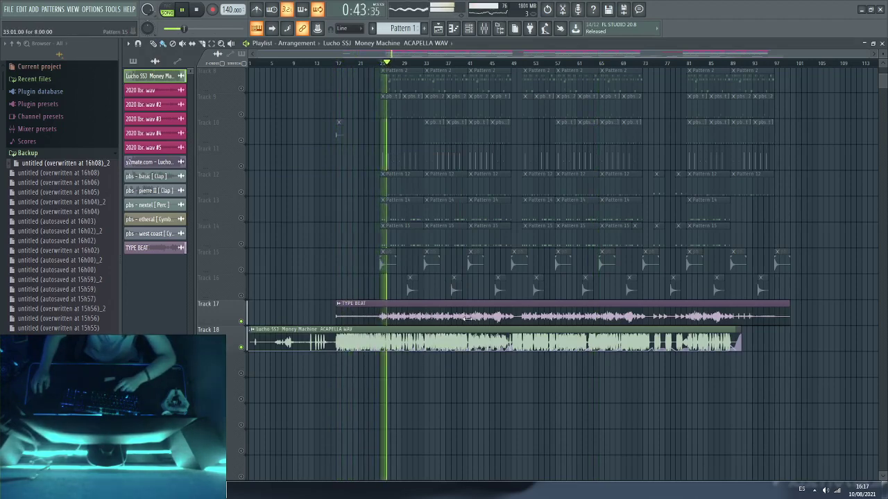
# Step: Set the acapella's channel volume to 54%, close its channel settings and save the project
pyautogui.doubleClick(364, 347)
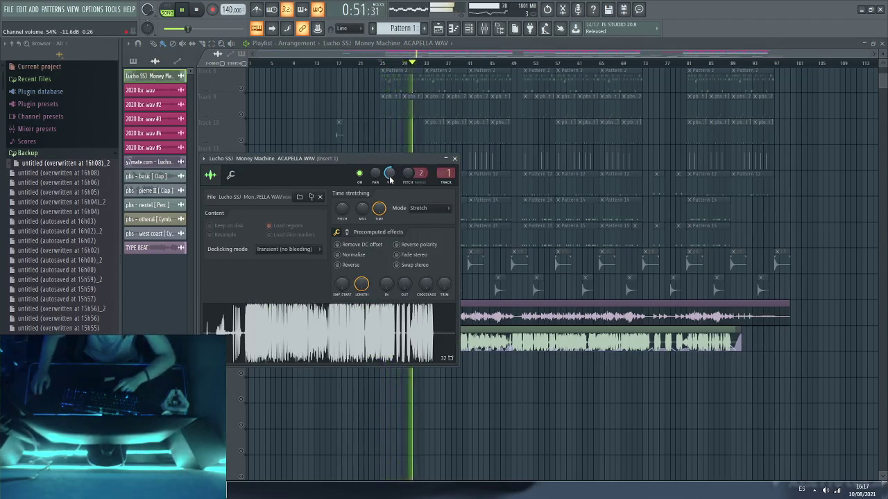
pyautogui.click(579, 390)
pyautogui.rightClick(610, 399)
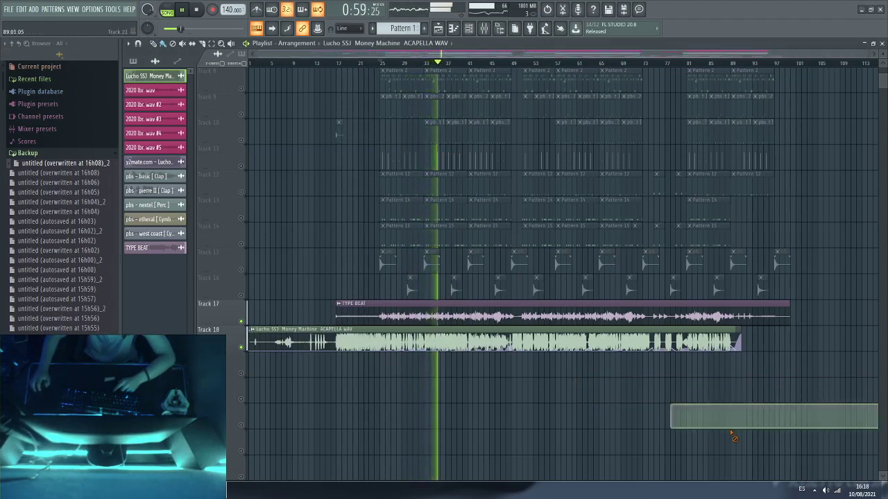
pyautogui.scroll(3, 453, 385)
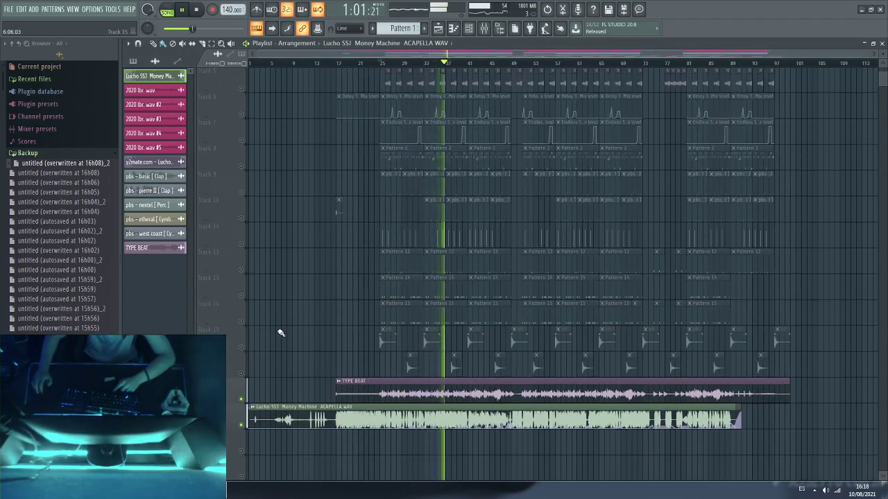
pyautogui.scroll(-4, 282, 330)
pyautogui.hotkey('ctrl', 's')
pyautogui.scroll(4, 745, 383)
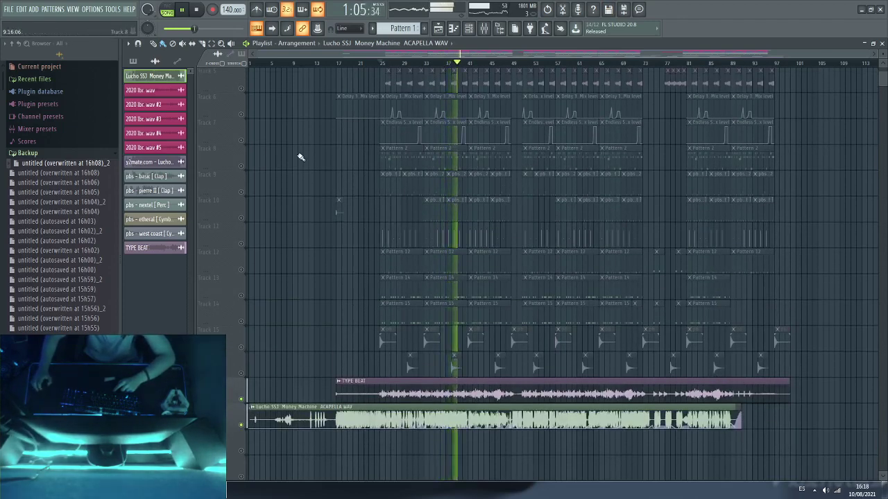
pyautogui.scroll(-3, 326, 149)
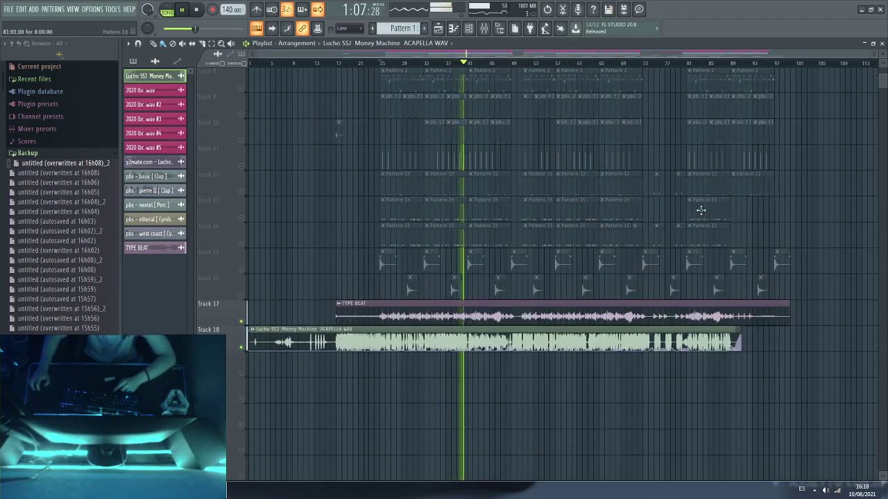
# Step: Play the song's ending from around bars 85 and 89 and extend the acapella clip's end to about bar 96
pyautogui.click(713, 63)
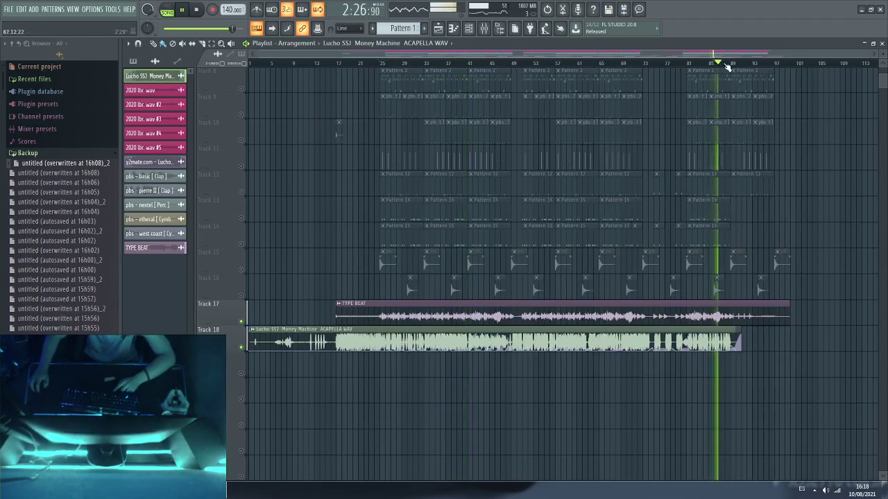
pyautogui.click(735, 64)
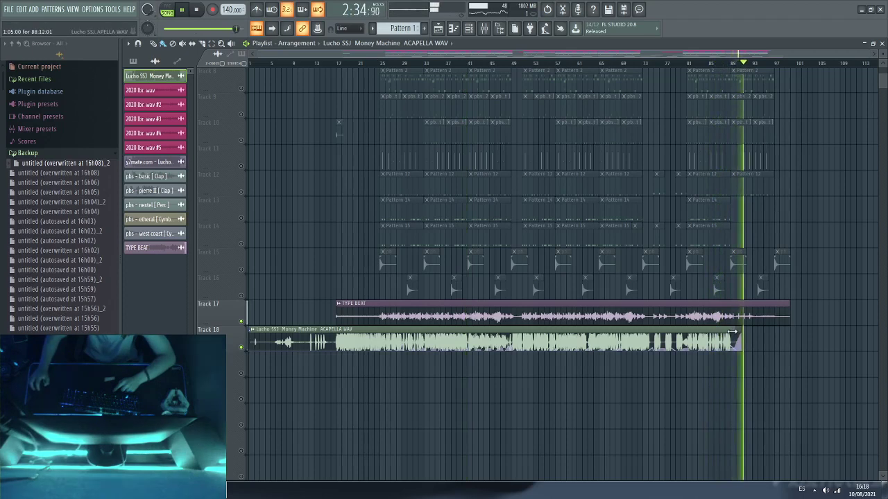
pyautogui.moveTo(737, 331); pyautogui.dragTo(763, 330)
pyautogui.click(733, 64)
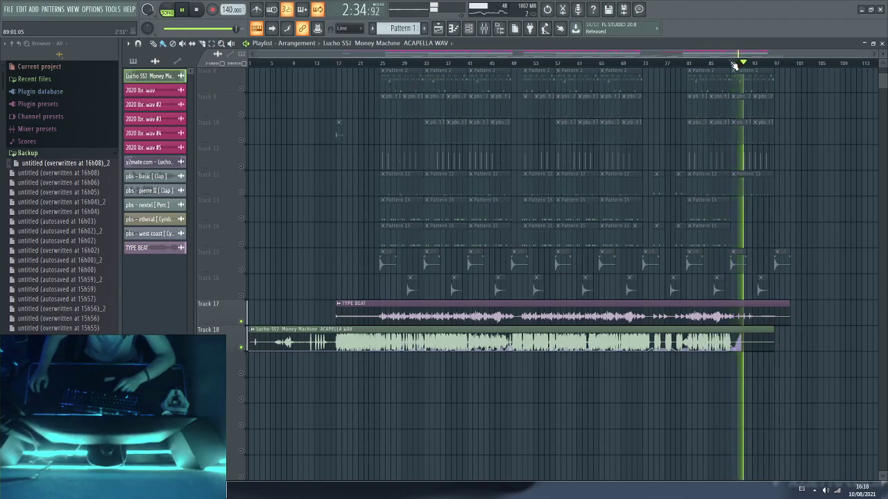
# Step: Shorten the acapella clip's end slightly and trim the TYPE BEAT clip's end to about bar 97
pyautogui.scroll(6, 317, 305)
pyautogui.scroll(-8, 317, 305)
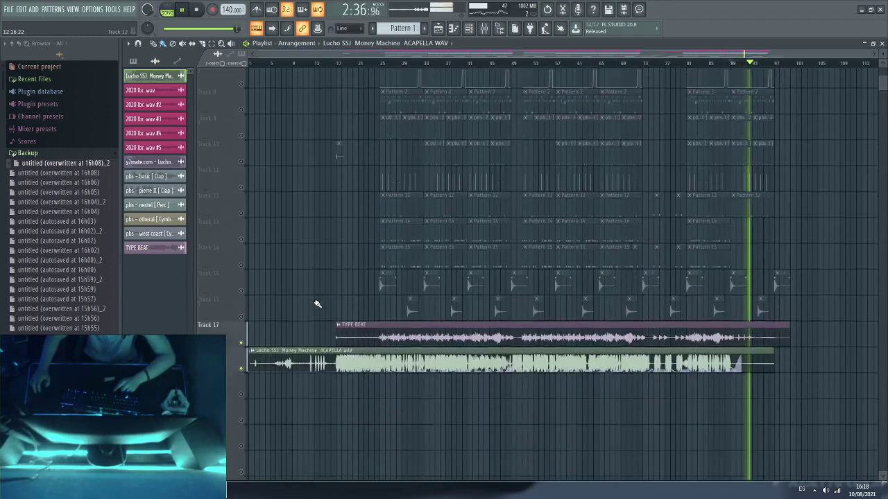
pyautogui.moveTo(773, 262); pyautogui.dragTo(751, 262)
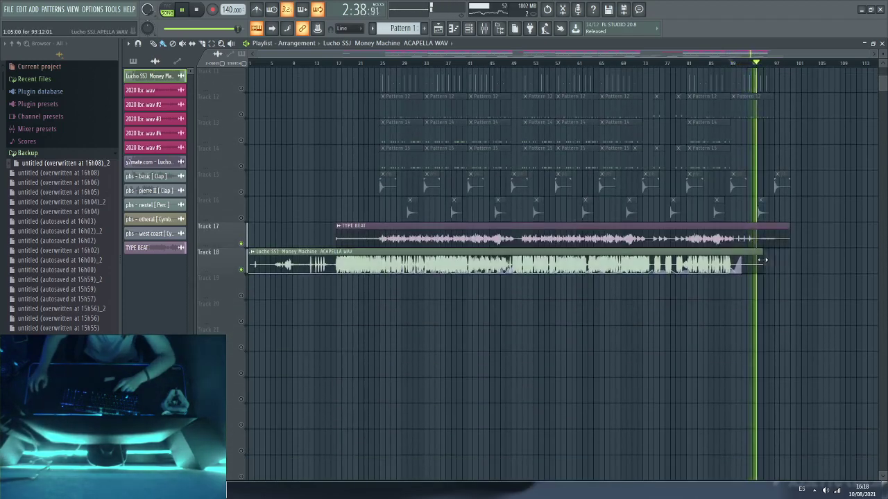
pyautogui.moveTo(788, 237); pyautogui.dragTo(778, 237)
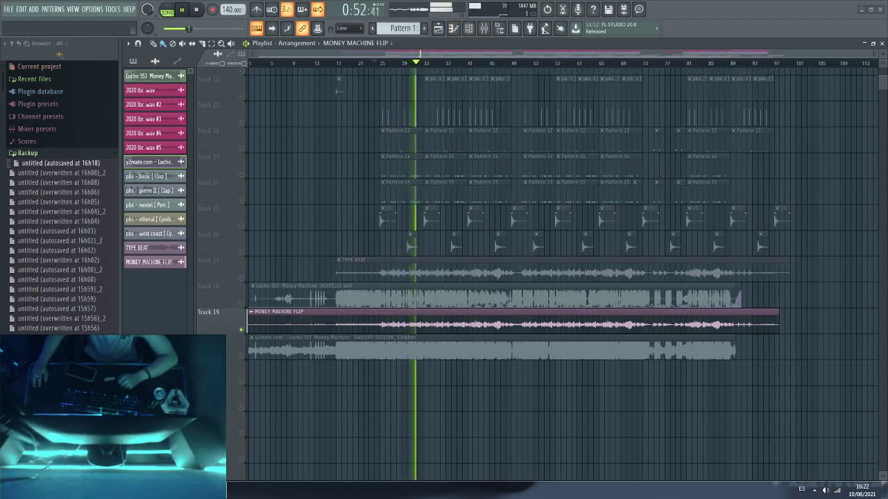
# Step: Solo the original GALLERY SESSION track and reset its channel volume to the default
pyautogui.keyDown('ctrl'); pyautogui.click(241, 355); pyautogui.keyUp('ctrl')
pyautogui.doubleClick(325, 338)
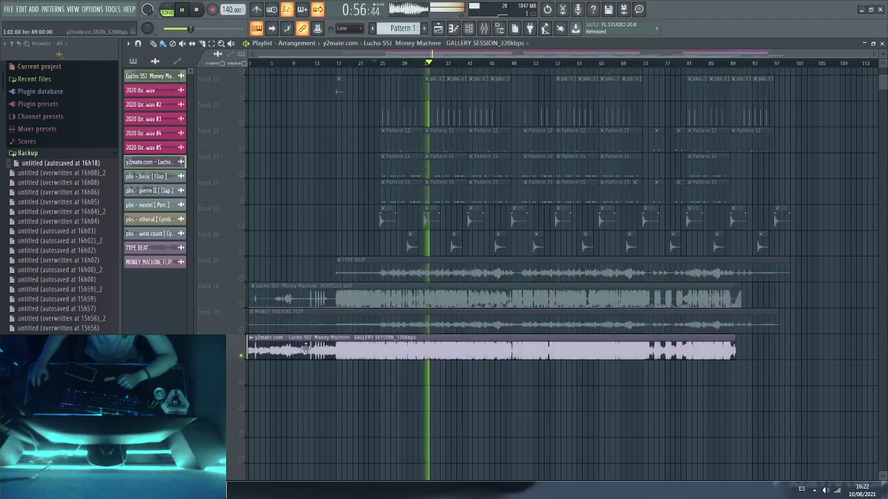
pyautogui.rightClick(318, 105)
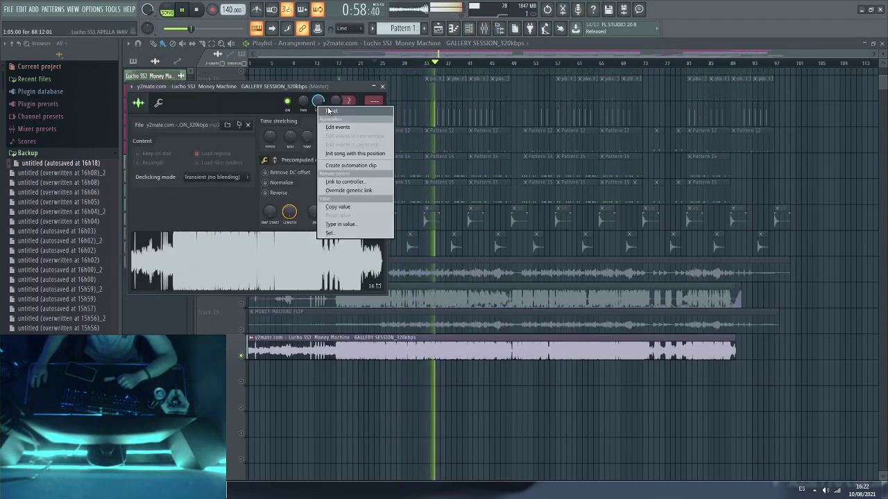
pyautogui.click(330, 112)
# Step: Compare the loudness of MONEY MACHINE FLIP and the original song by soloing their tracks alternately, ending on MONEY MACHINE FLIP
pyautogui.keyDown('ctrl'); pyautogui.click(242, 329); pyautogui.keyUp('ctrl')
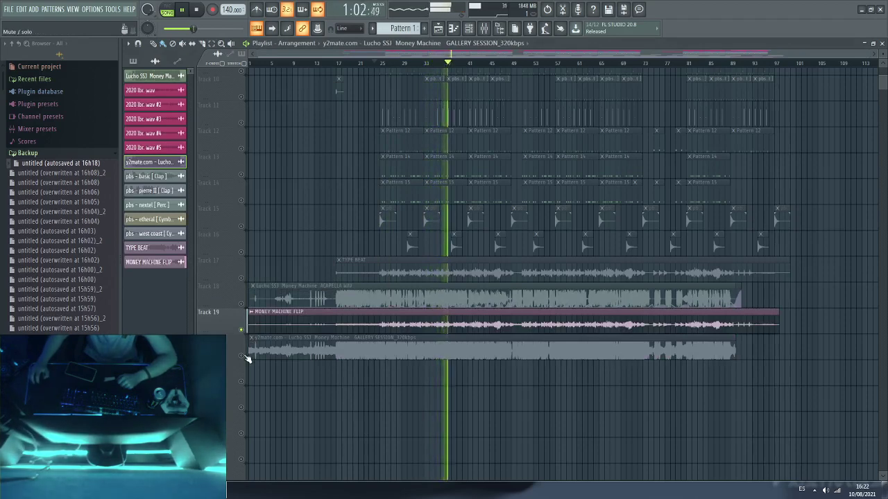
pyautogui.keyDown('ctrl'); pyautogui.click(241, 356); pyautogui.keyUp('ctrl')
pyautogui.keyDown('ctrl'); pyautogui.click(241, 330); pyautogui.keyUp('ctrl')
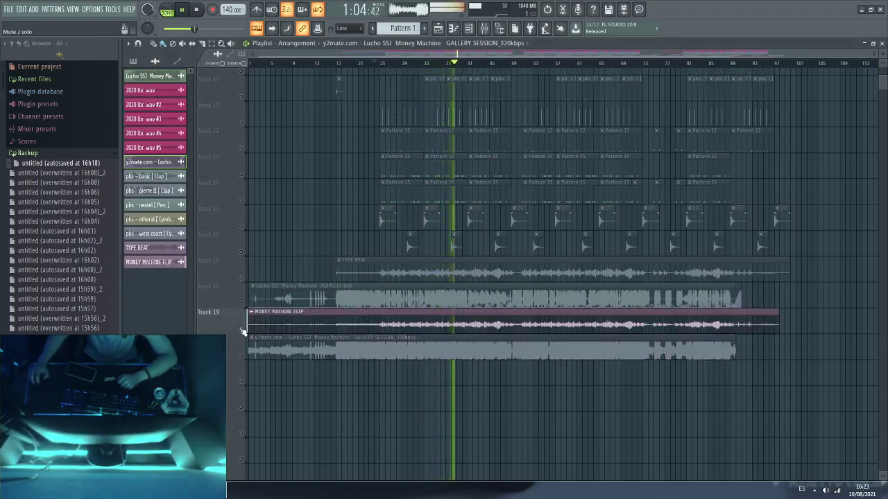
# Step: Route the MONEY MACHINE FLIP channel to mixer track 16 and restart playback from bar 25
pyautogui.doubleClick(342, 314)
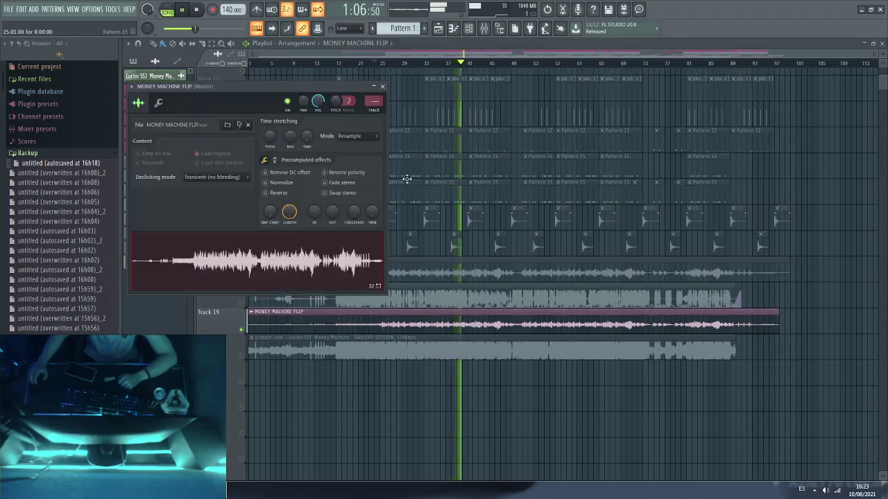
pyautogui.scroll(13, 372, 97)
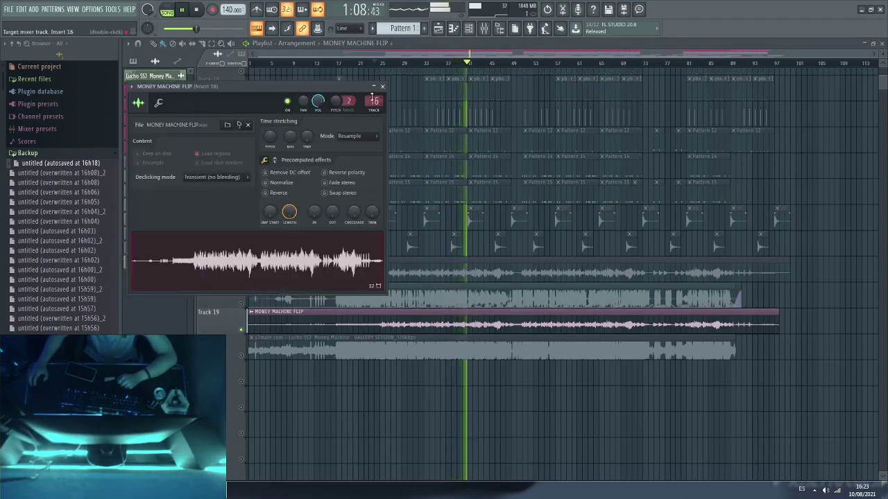
pyautogui.press('space')
pyautogui.press('space')
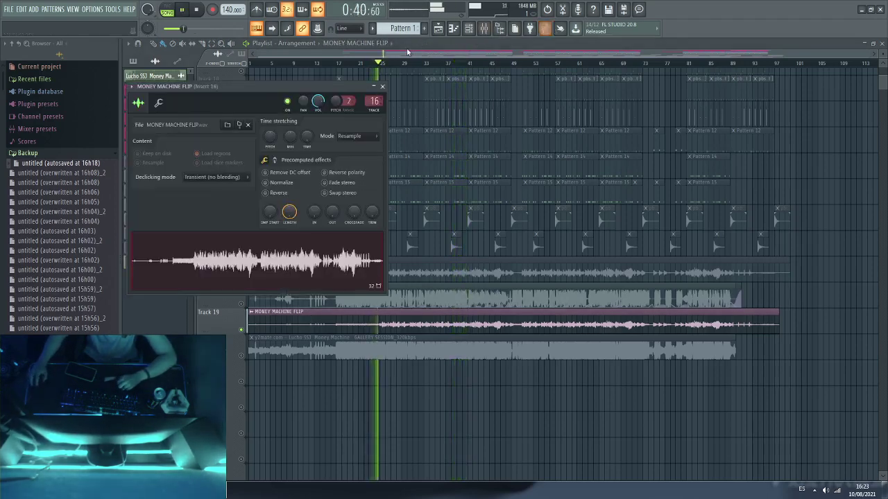
pyautogui.click(382, 64)
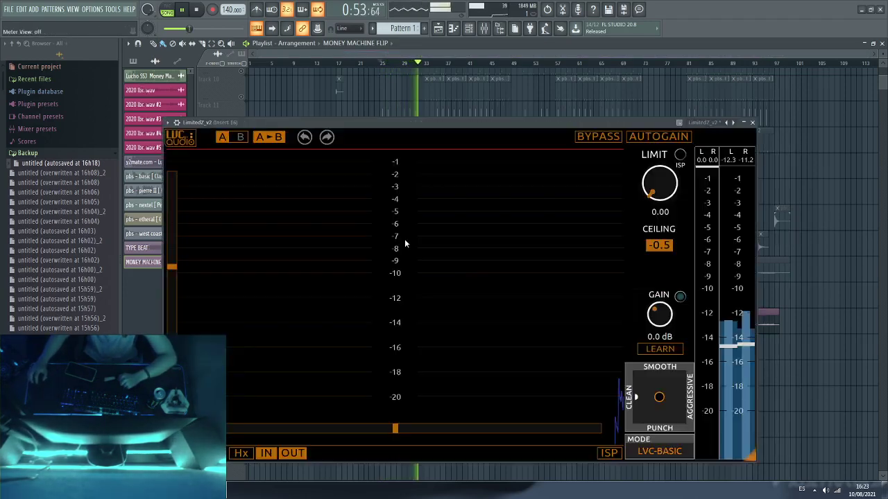
# Step: Switch the LimitedZ limiter on Insert 16 to SMOOTH mode and raise its gain to 6.1 dB
pyautogui.moveTo(424, 116); pyautogui.dragTo(500, 73)
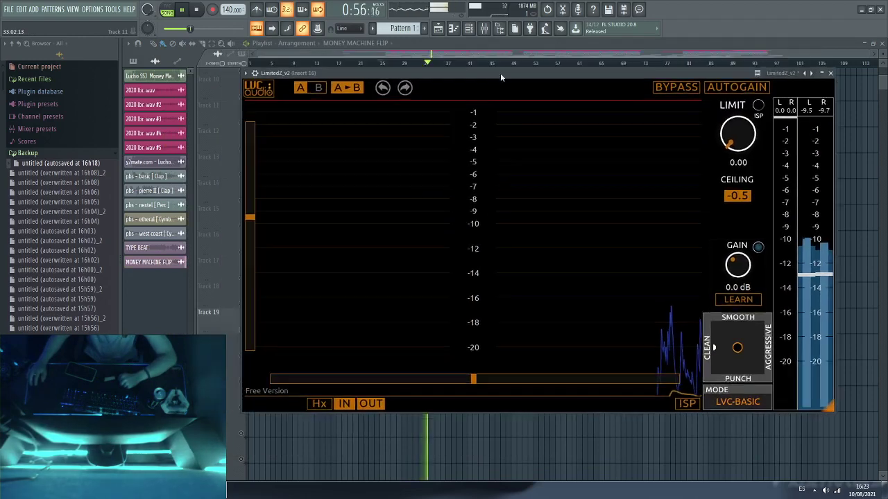
pyautogui.click(737, 402)
pyautogui.click(731, 361)
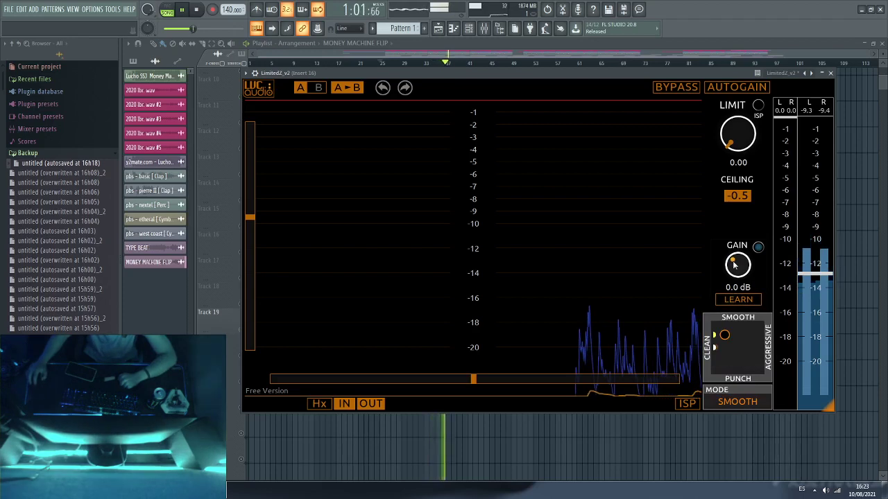
pyautogui.scroll(4, 739, 257)
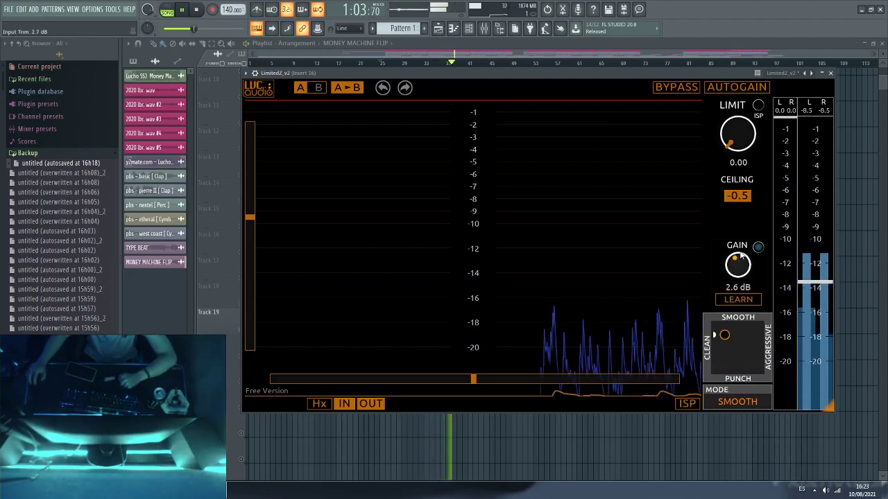
pyautogui.scroll(4, 741, 258)
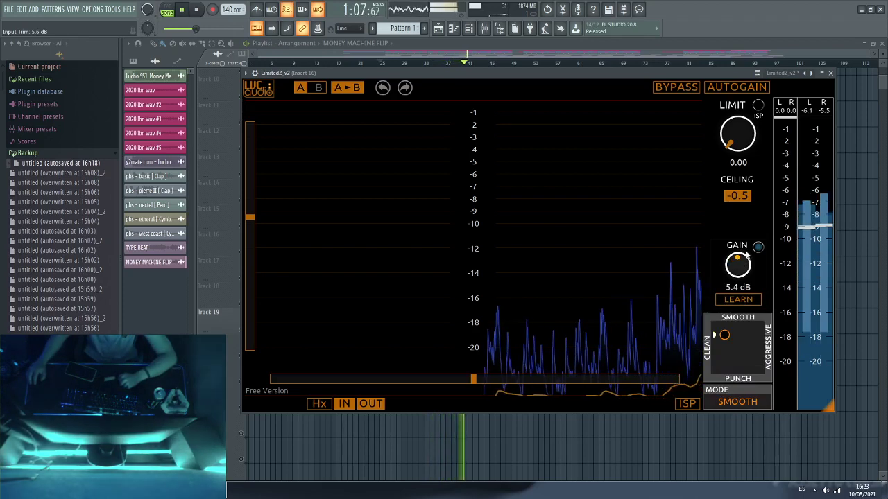
pyautogui.scroll(3, 747, 257)
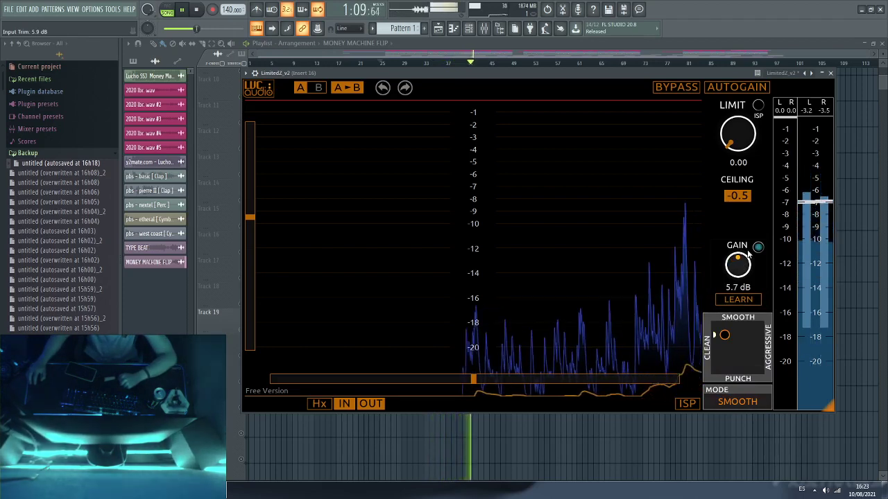
pyautogui.scroll(4, 749, 255)
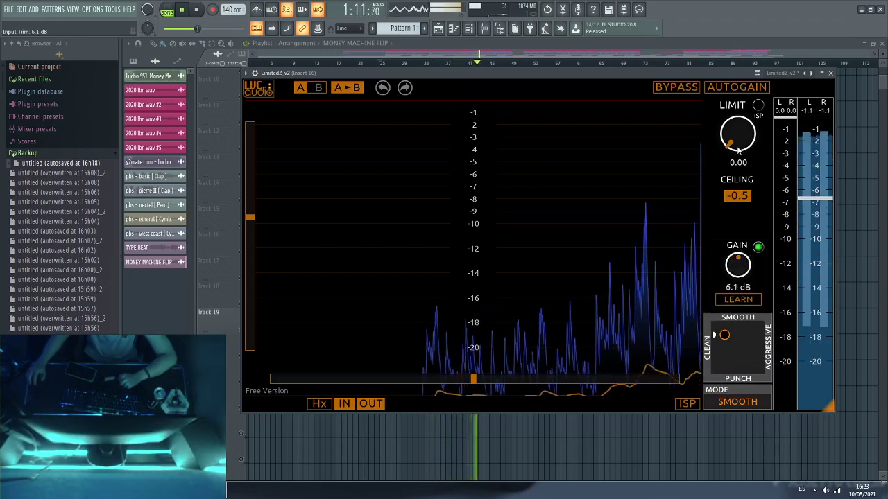
# Step: Raise LimitedZ's limit amount to 2.81 and its gain to 7.2 dB during playback
pyautogui.scroll(2, 743, 135)
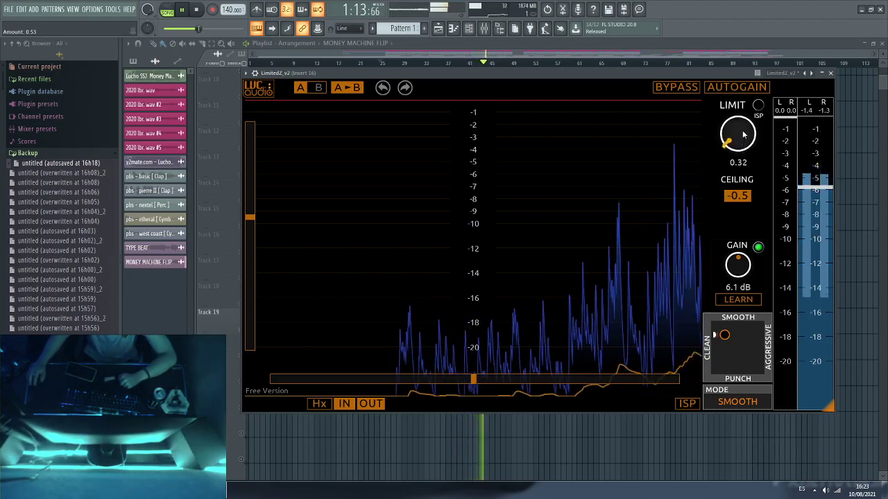
pyautogui.scroll(6, 742, 135)
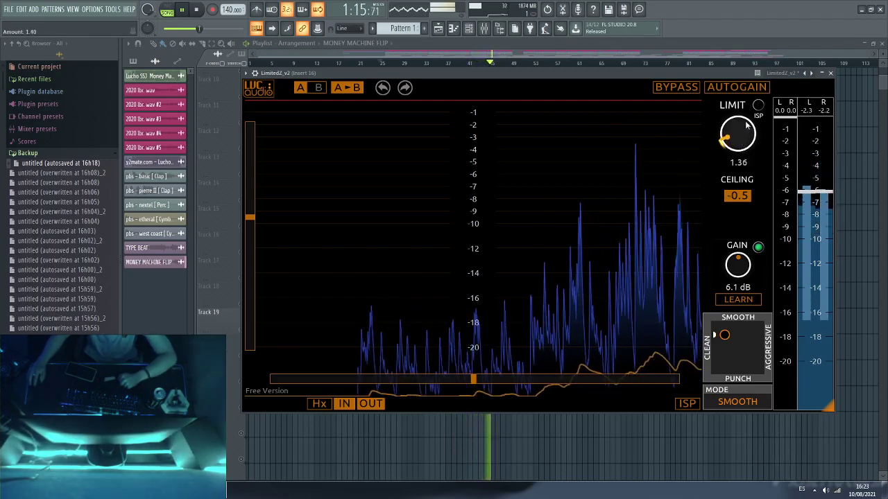
pyautogui.scroll(6, 746, 125)
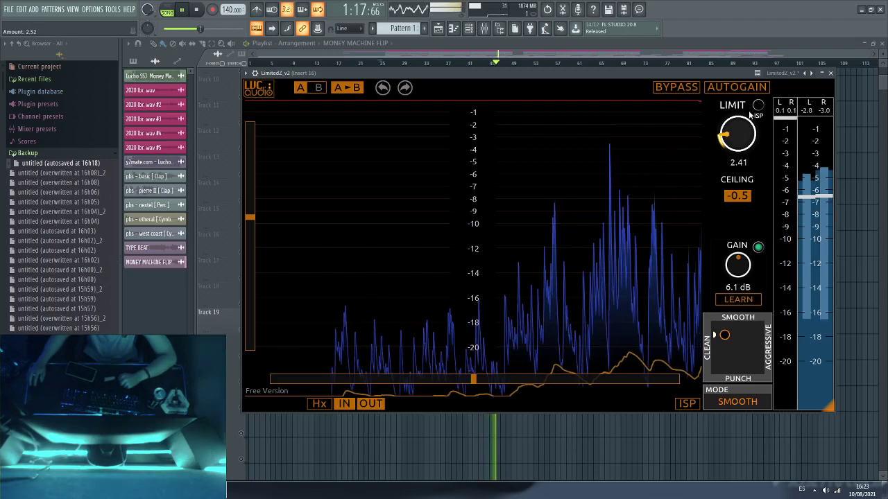
pyautogui.scroll(3, 748, 111)
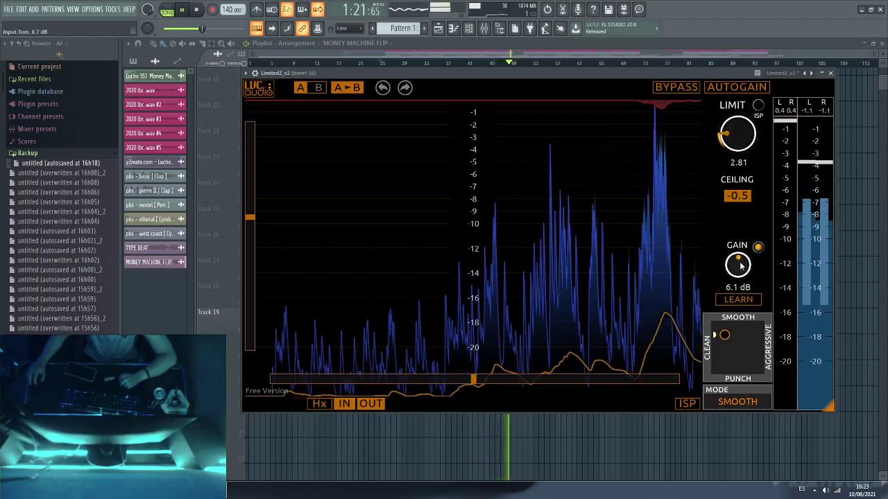
pyautogui.scroll(3, 741, 266)
pyautogui.scroll(-1, 741, 265)
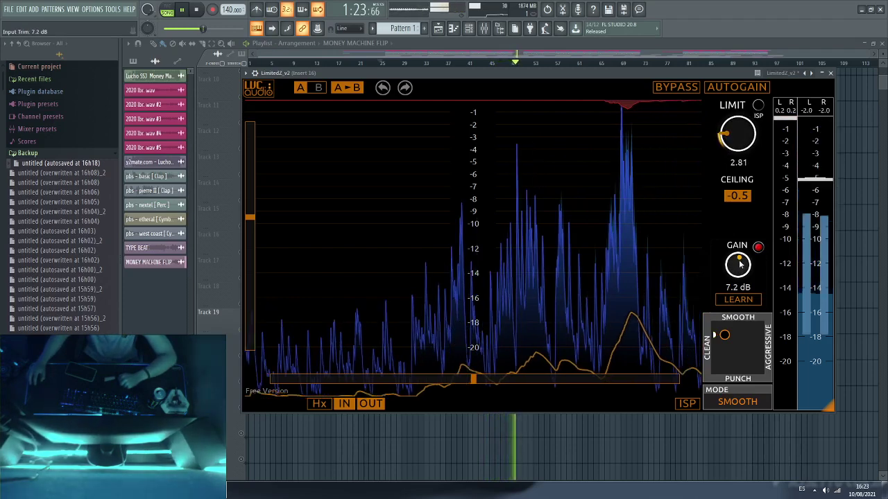
# Step: Adjust LimitedZ's limit amount further by ear, bringing it to 8.43
pyautogui.scroll(5, 747, 126)
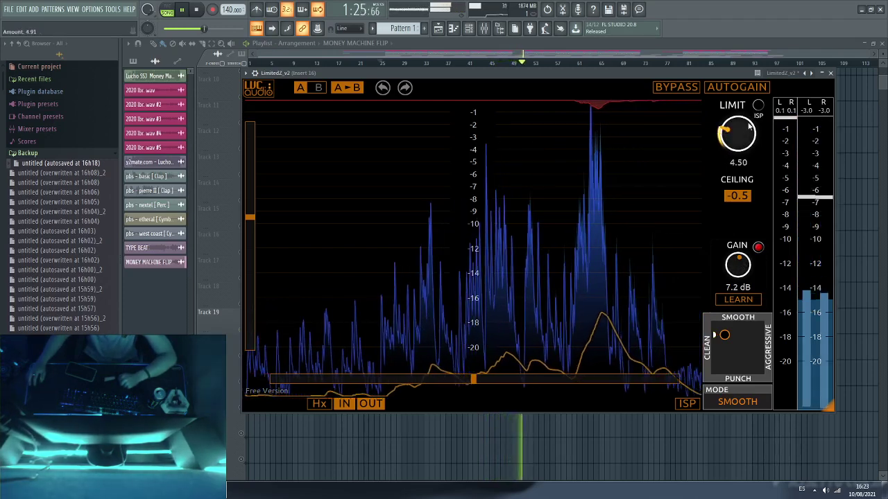
pyautogui.scroll(4, 754, 122)
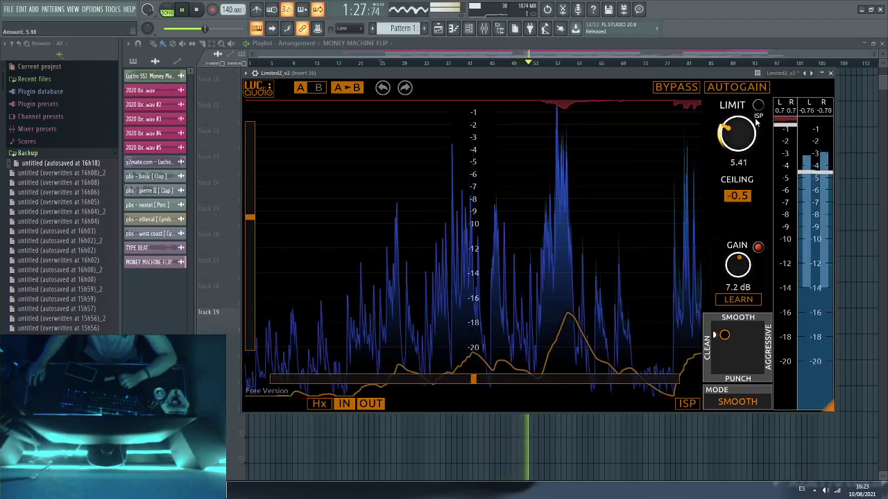
pyautogui.scroll(2, 757, 119)
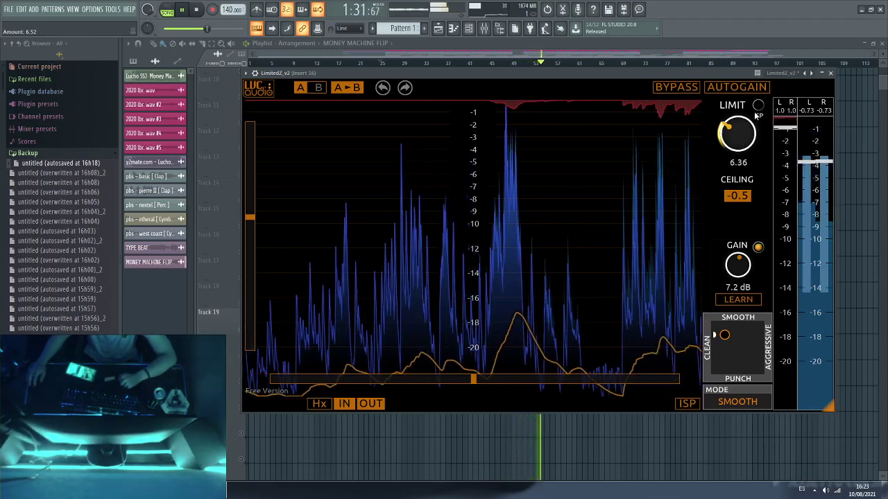
pyautogui.scroll(-2, 733, 135)
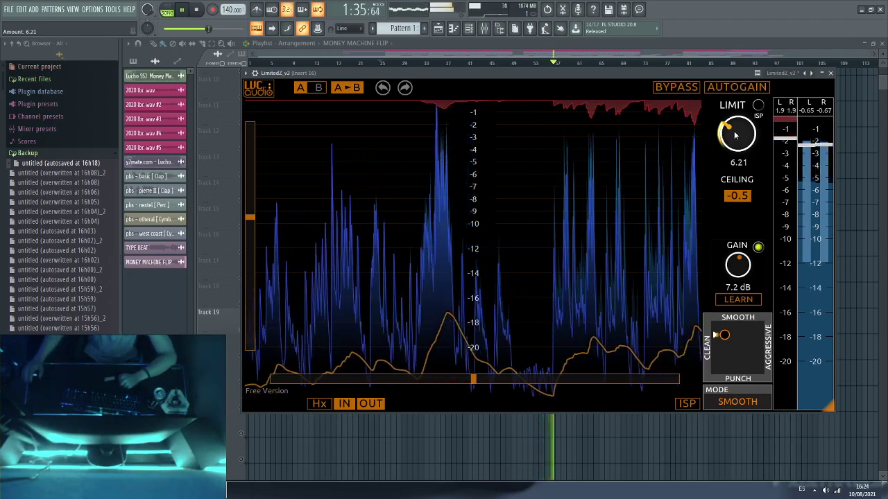
pyautogui.moveTo(734, 133); pyautogui.dragTo(748, 157)
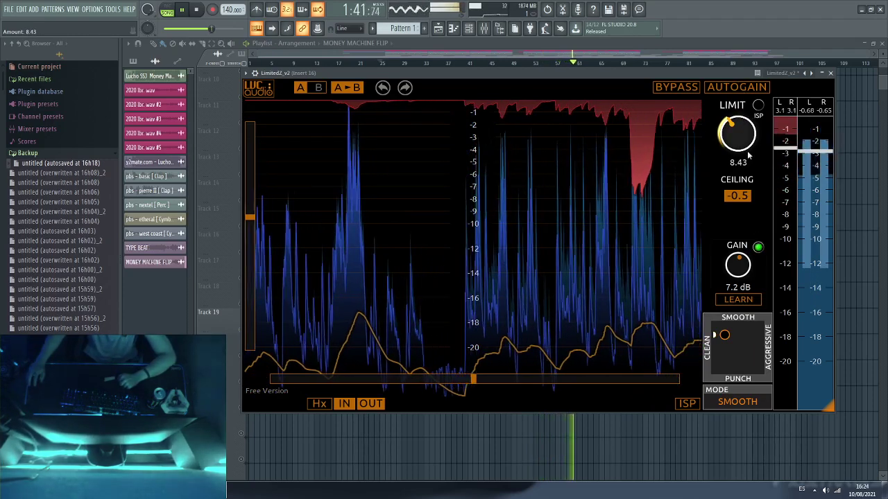
# Step: Compare loudness by soloing the original Money Machine song track and returning the solo to the MONEY MACHINE FLIP track
pyautogui.click(211, 295)
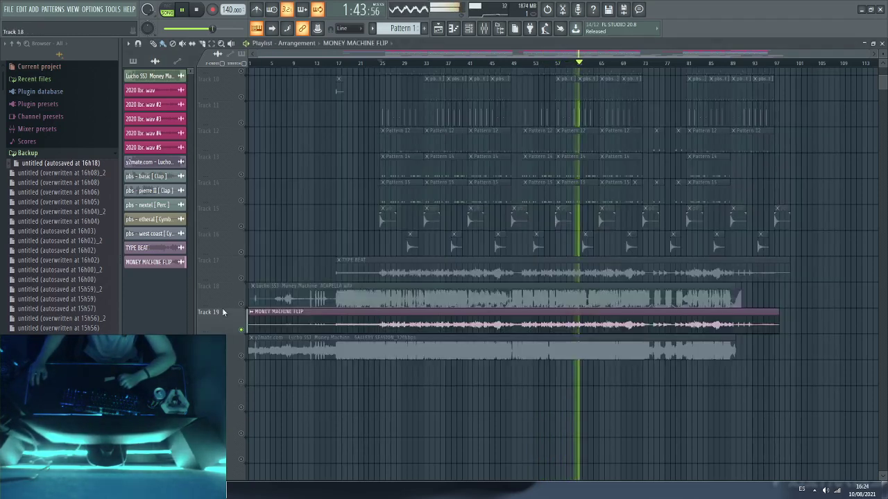
pyautogui.rightClick(241, 356)
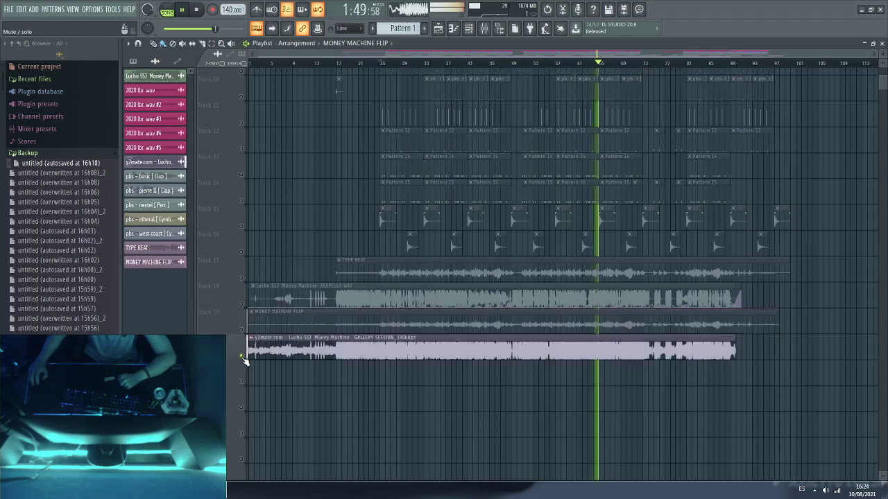
pyautogui.rightClick(242, 330)
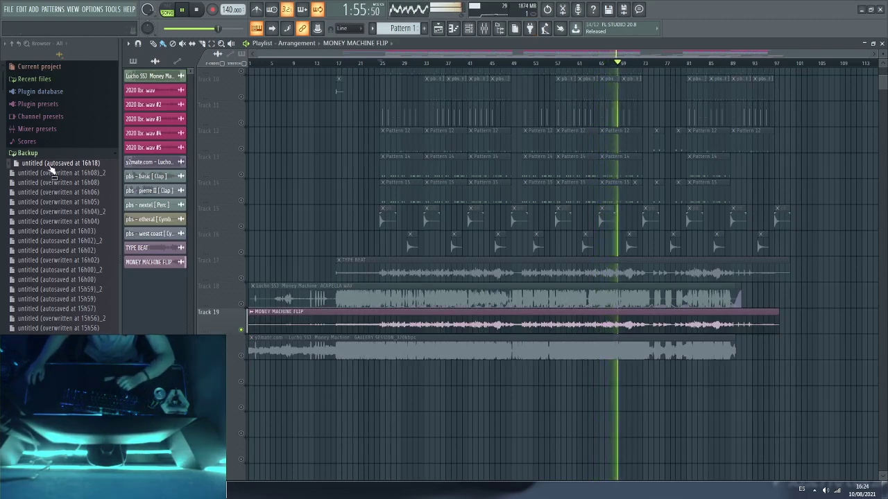
# Step: Refresh the plugin list with a fast scan and dismiss the completion notice
pyautogui.click(28, 153)
pyautogui.click(32, 9)
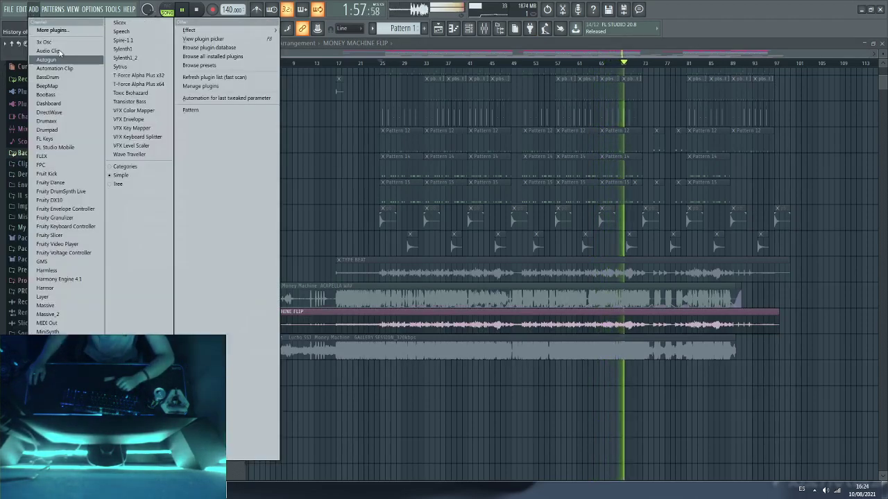
pyautogui.click(210, 78)
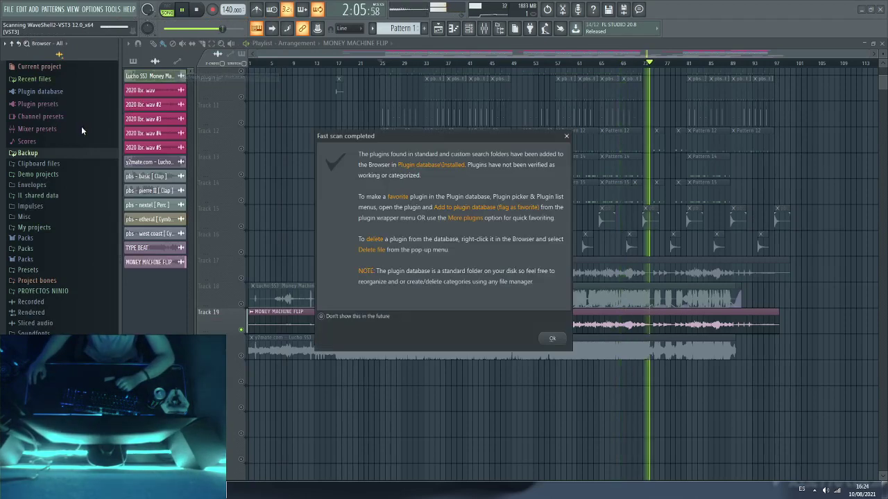
pyautogui.click(553, 338)
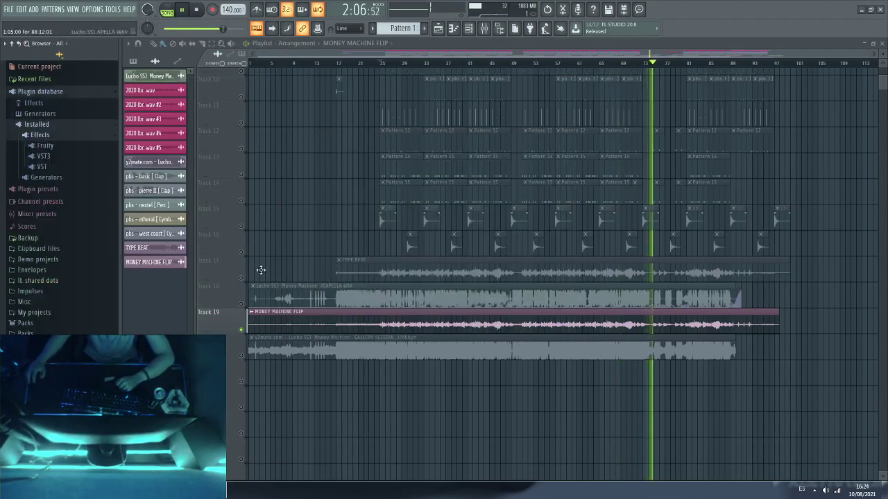
# Step: Load VBC Rack x64 from the installed VST effects onto mixer Insert 16 and detach its window
pyautogui.click(41, 166)
pyautogui.scroll(-10, 69, 263)
pyautogui.scroll(-15, 69, 263)
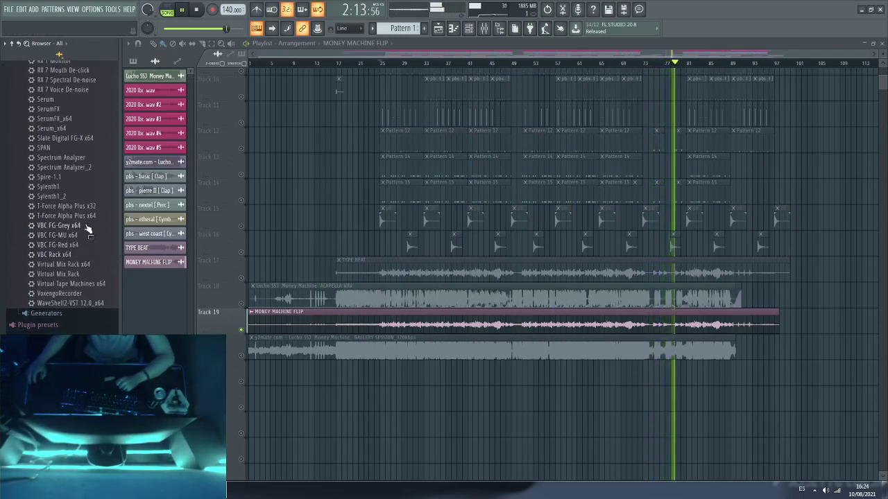
pyautogui.moveTo(67, 261); pyautogui.dragTo(2, 90)
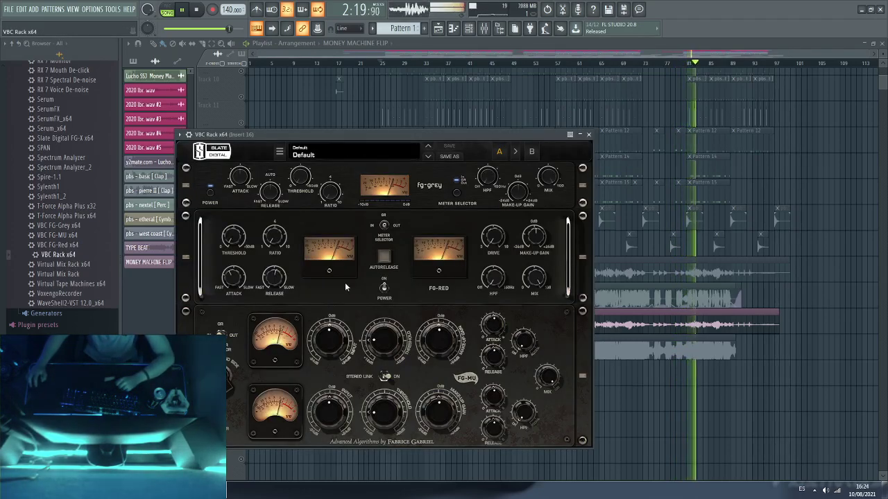
pyautogui.click(179, 134)
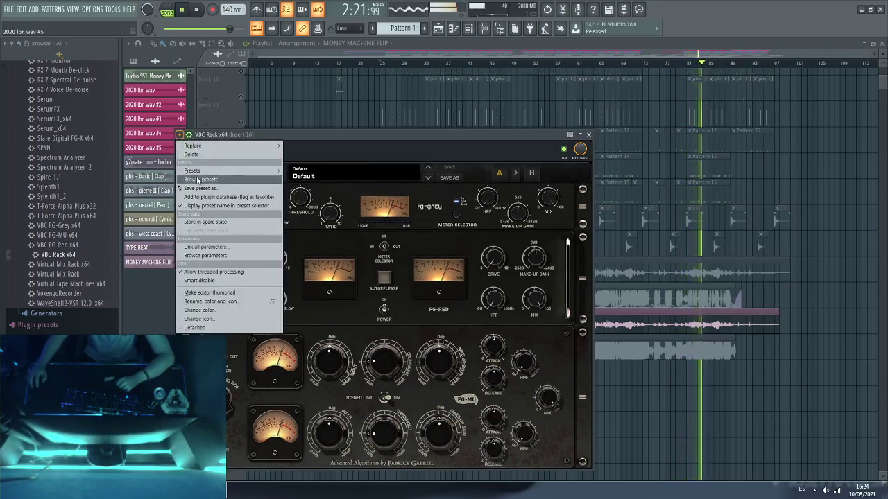
pyautogui.click(209, 328)
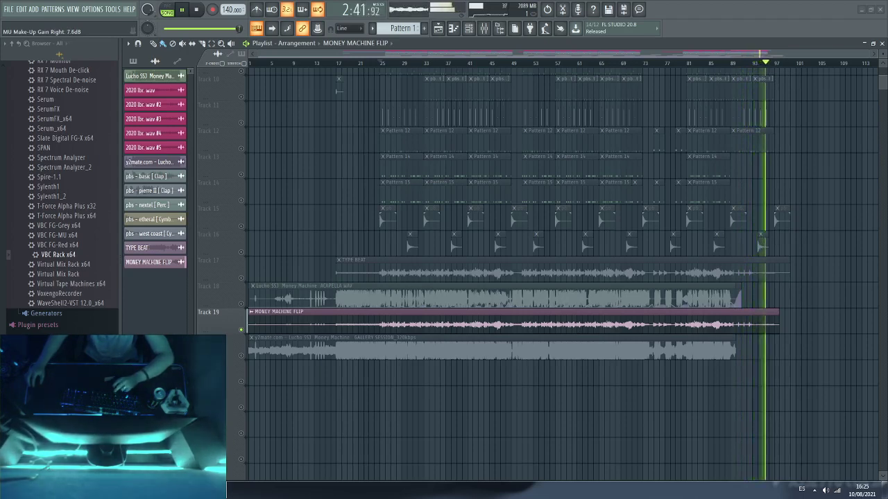
# Step: Restart playback shortly before bar 25 and lower LimitedZ's limit amount to 7.78 and its gain to 6.9 dB
pyautogui.click(368, 63)
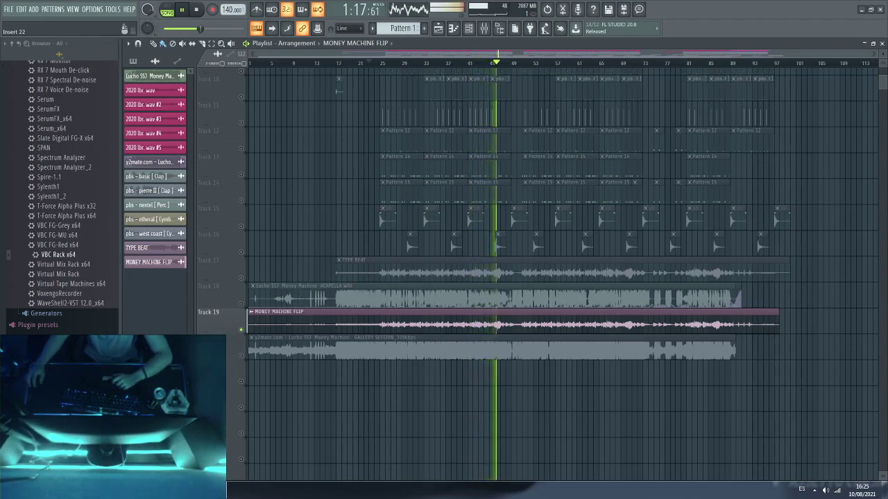
pyautogui.click(179, 150)
pyautogui.moveTo(736, 140); pyautogui.dragTo(733, 144)
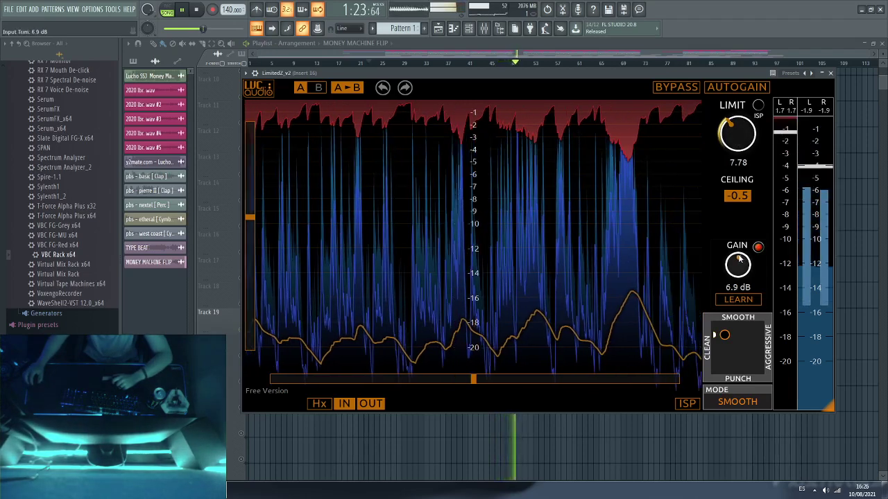
# Step: Compare the flip with the original song by soloing their two playlist tracks alternately, ending on MONEY MACHINE FLIP
pyautogui.press('Escape')
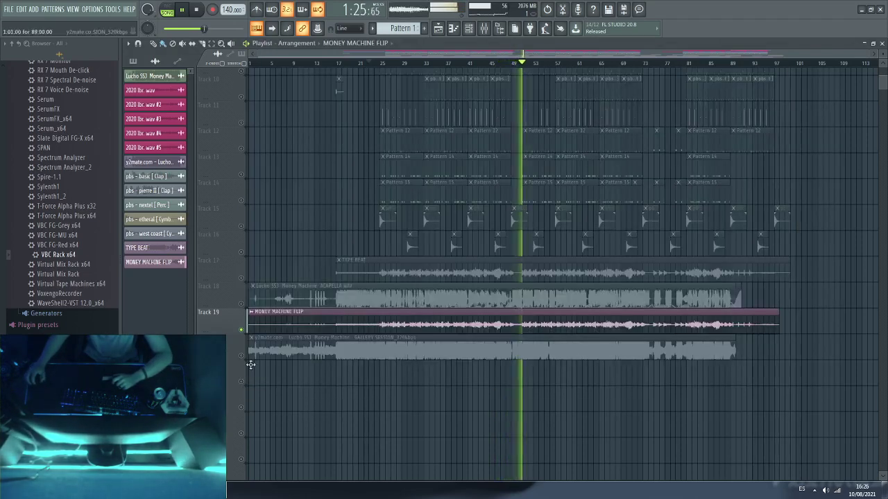
pyautogui.rightClick(242, 357)
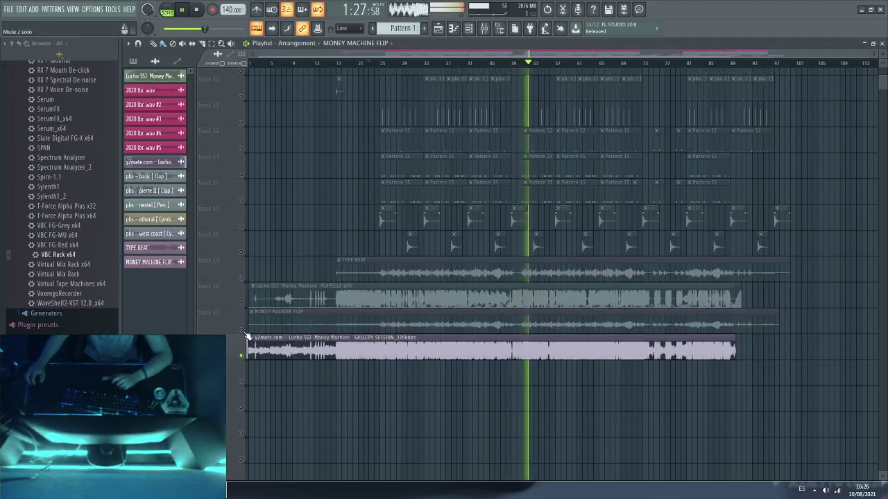
pyautogui.rightClick(244, 331)
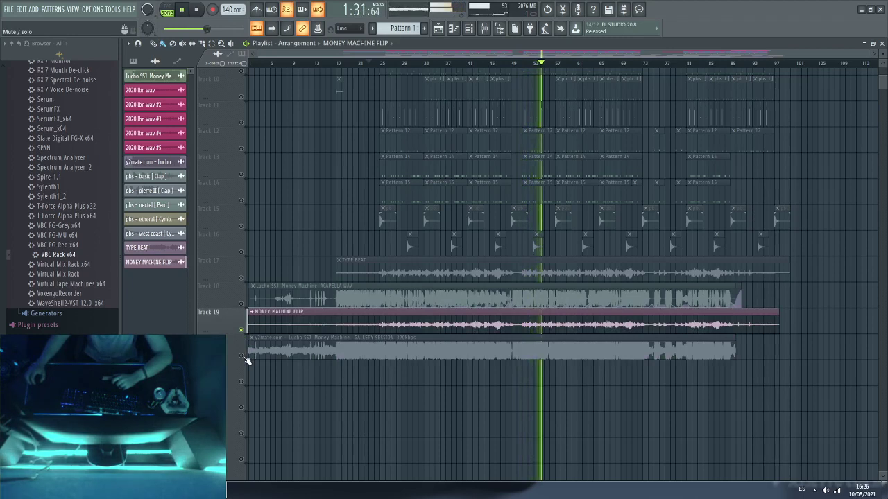
pyautogui.rightClick(242, 356)
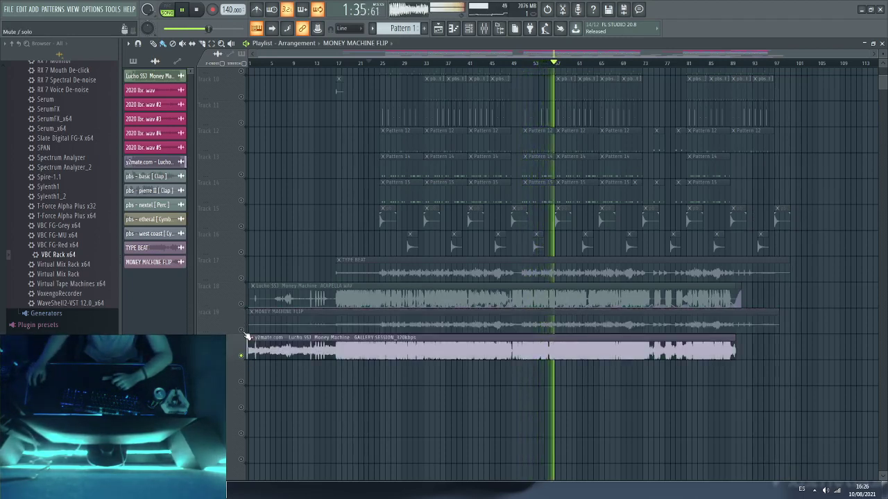
pyautogui.rightClick(242, 331)
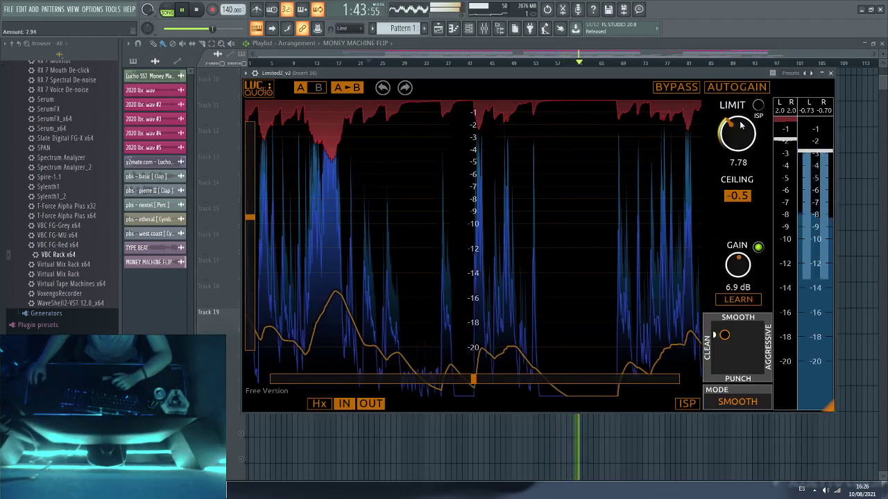
# Step: Fine-tune LimitedZ's limit amount to 8.43 during playback and close the limiter window
pyautogui.moveTo(746, 124); pyautogui.dragTo(744, 119)
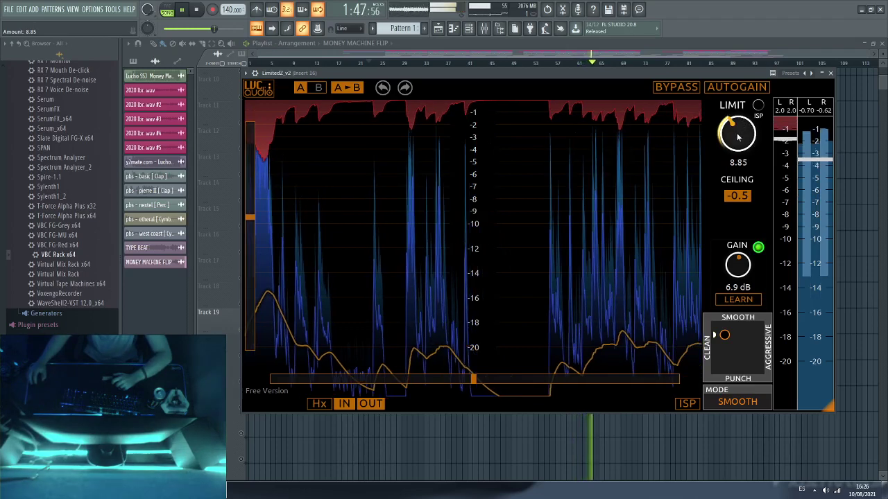
pyautogui.moveTo(738, 132)
pyautogui.mouseDown()
pyautogui.moveTo(749, 115)
pyautogui.moveTo(739, 140)
pyautogui.mouseUp()
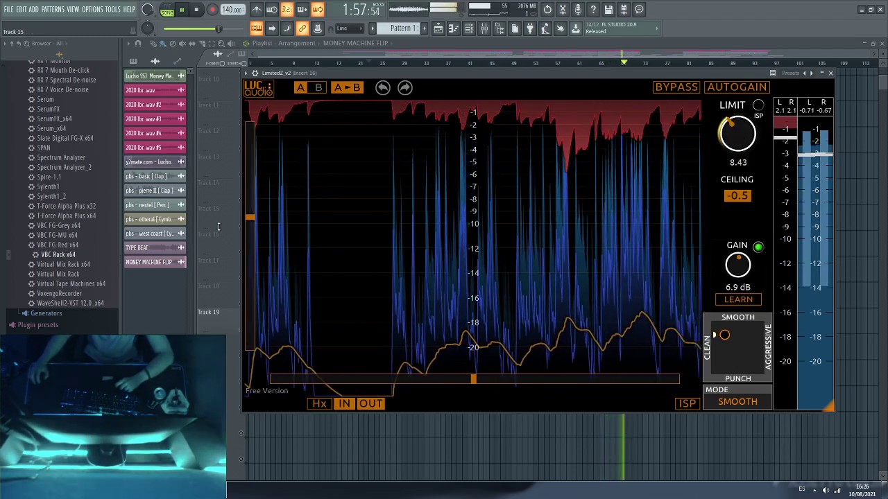
pyautogui.press('Escape')
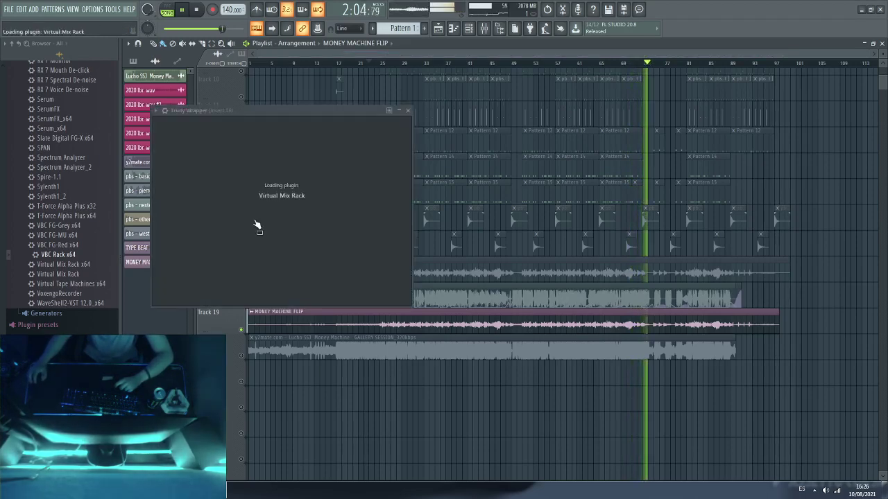
# Step: Detach the Virtual Mix Rack window on Insert 16 and move it off the playlist
pyautogui.click(158, 110)
pyautogui.click(168, 303)
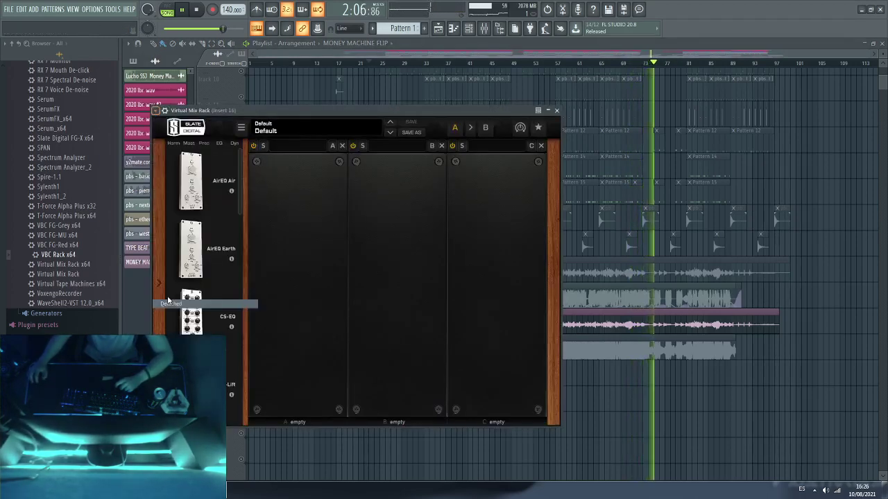
pyautogui.moveTo(302, 110); pyautogui.dragTo(0, 98)
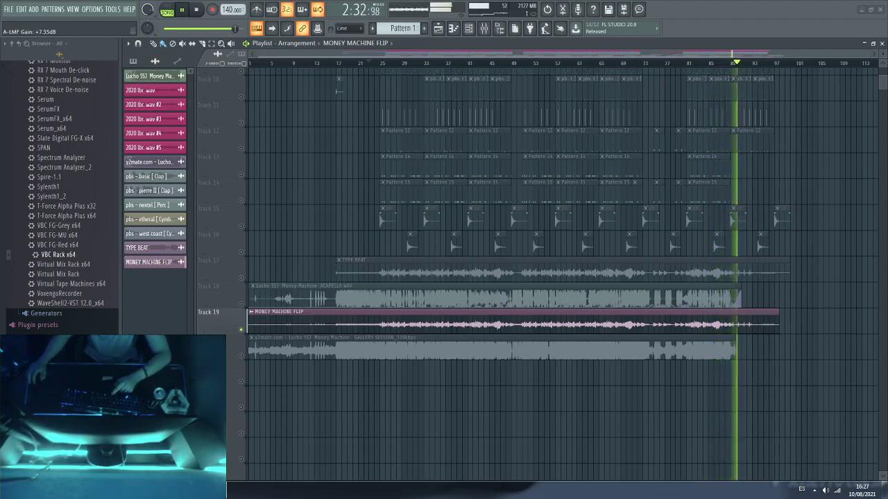
# Step: Replay from bar 25 and briefly solo the original song track for comparison before soloing MONEY MACHINE FLIP again
pyautogui.click(384, 63)
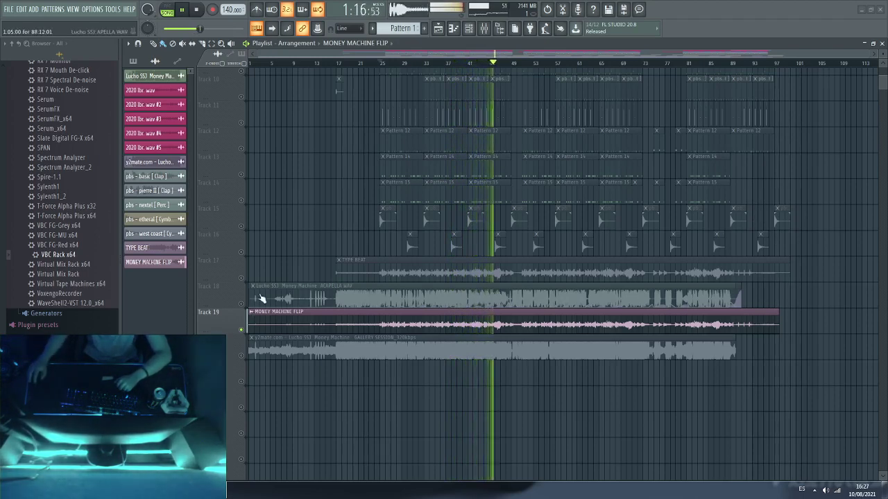
pyautogui.rightClick(241, 354)
pyautogui.rightClick(241, 330)
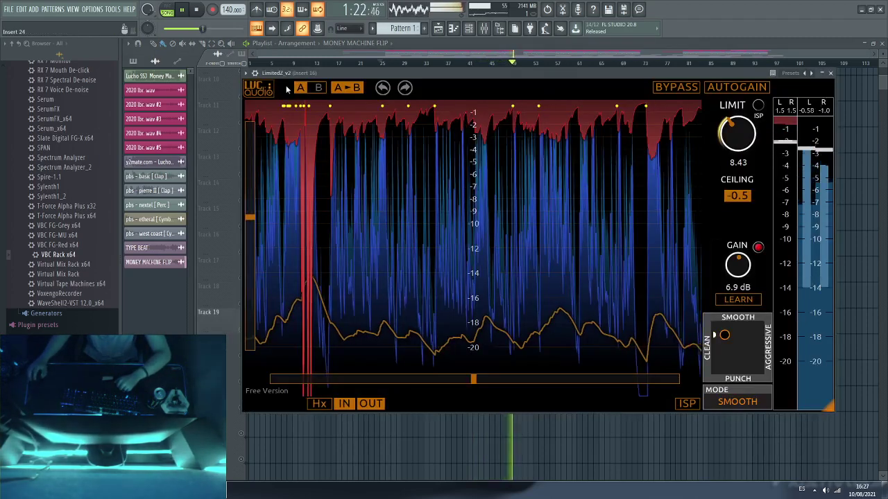
# Step: Detach the LimitedZ limiter window and move it off the playlist
pyautogui.click(247, 73)
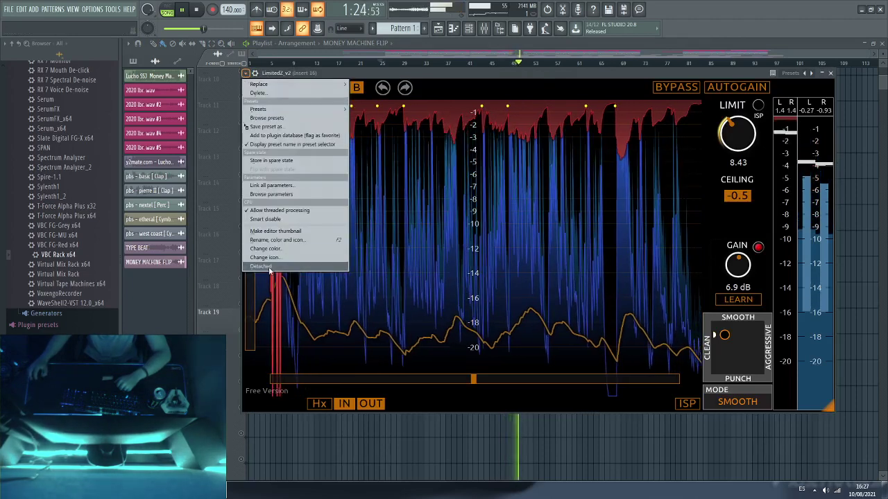
pyautogui.click(268, 267)
pyautogui.moveTo(394, 74); pyautogui.dragTo(0, 31)
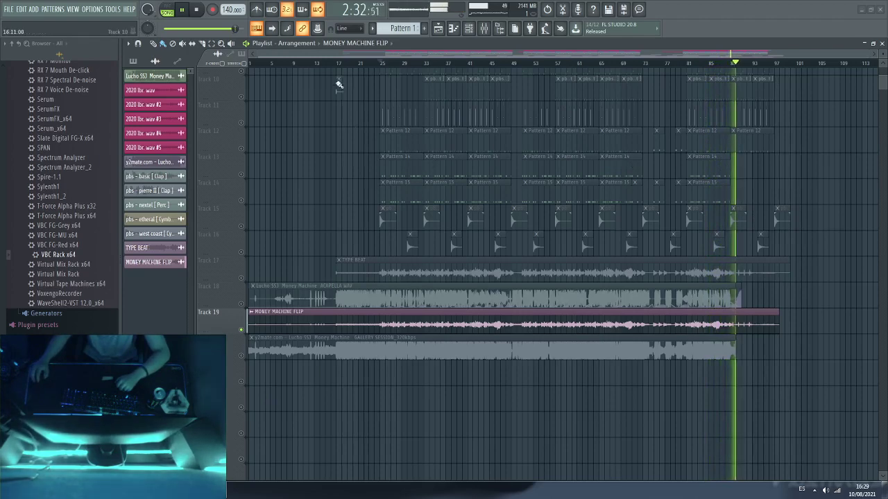
# Step: Play the soloed MONEY MACHINE FLIP track from bar 17
pyautogui.click(338, 64)
pyautogui.scroll(1, 438, 339)
pyautogui.scroll(2, 438, 340)
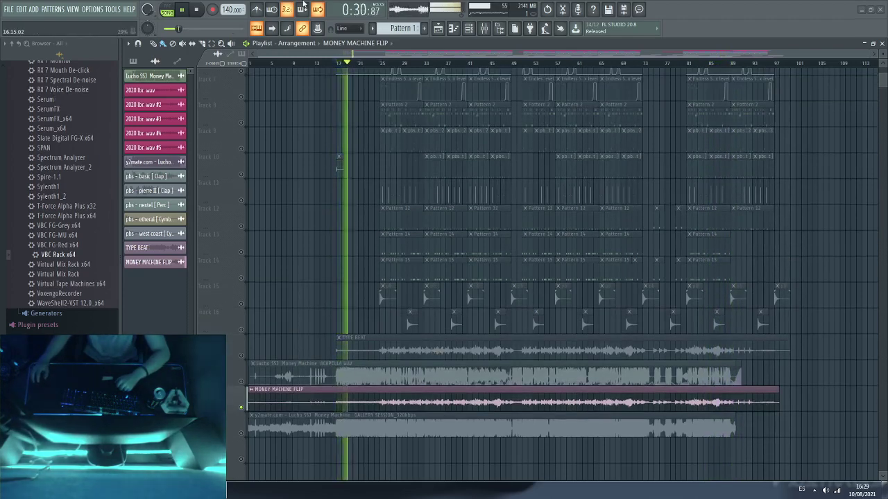
# Step: Save the project as untitled.flp and save it once more
pyautogui.click(9, 9)
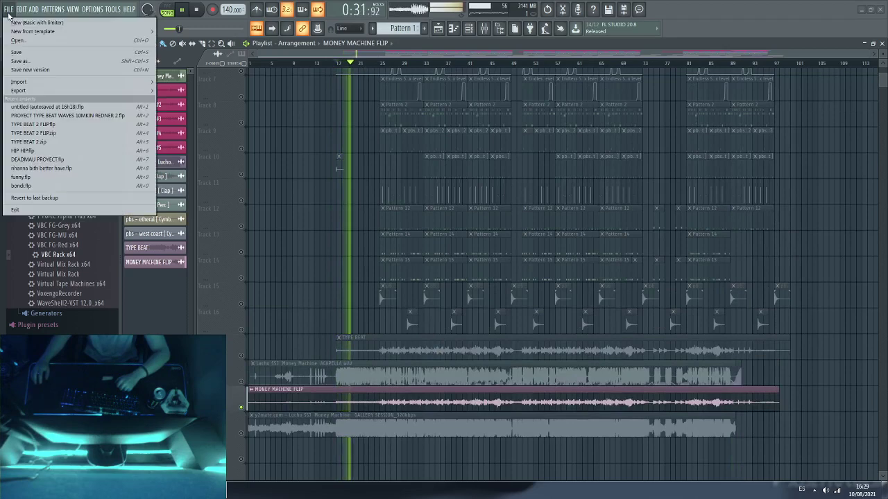
pyautogui.click(30, 54)
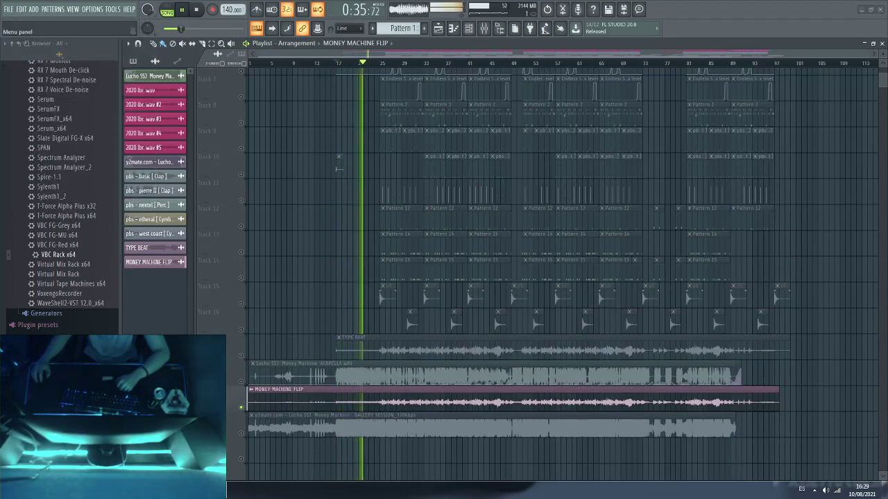
pyautogui.click(8, 9)
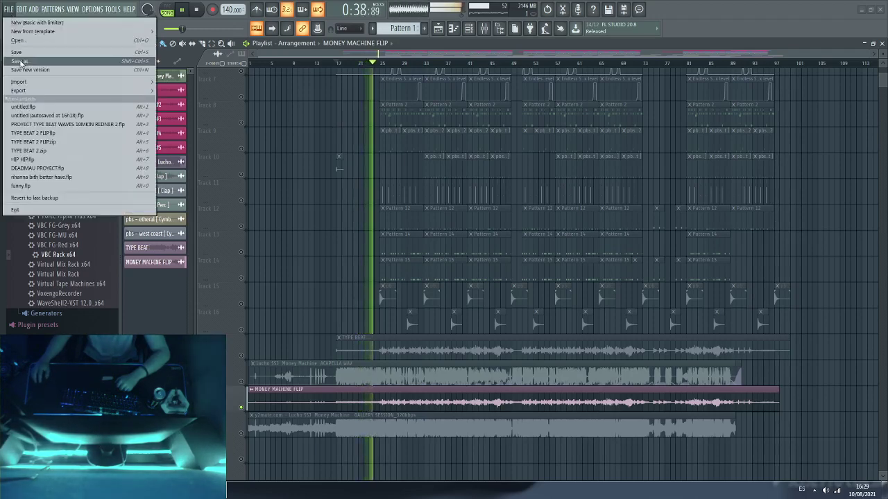
pyautogui.click(16, 52)
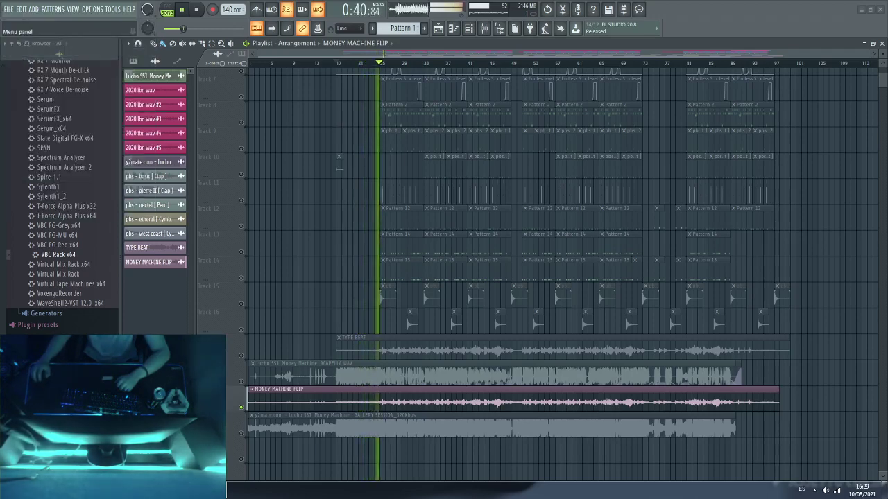